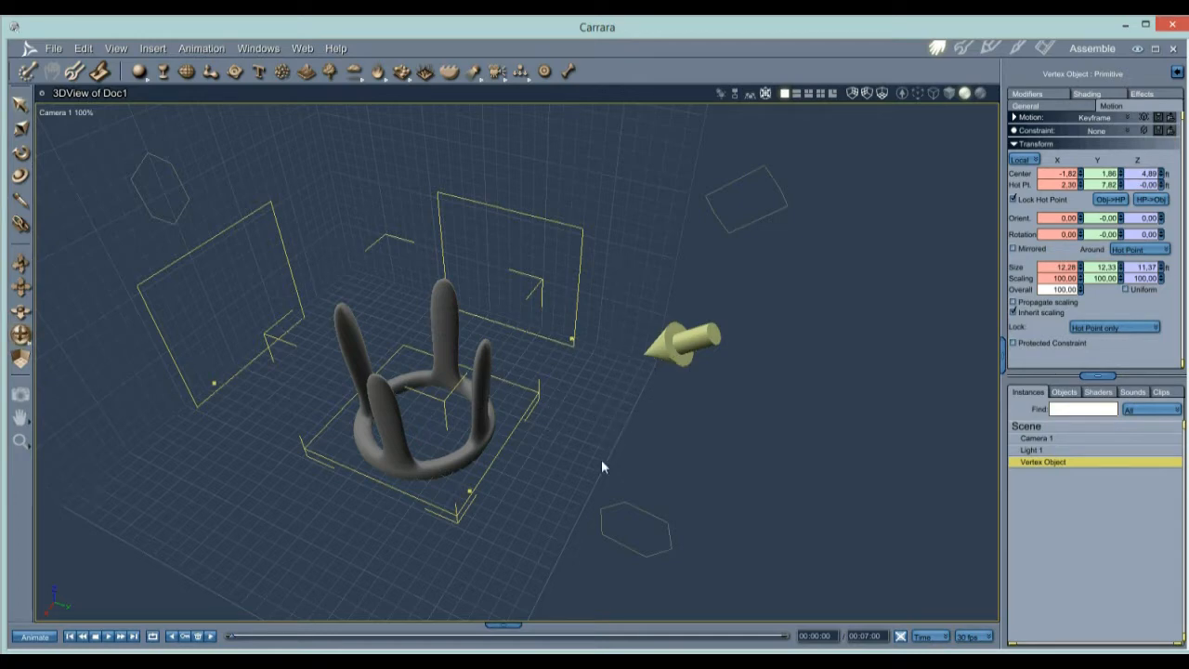
pyautogui.moveTo(467, 470); pyautogui.dragTo(460, 426)
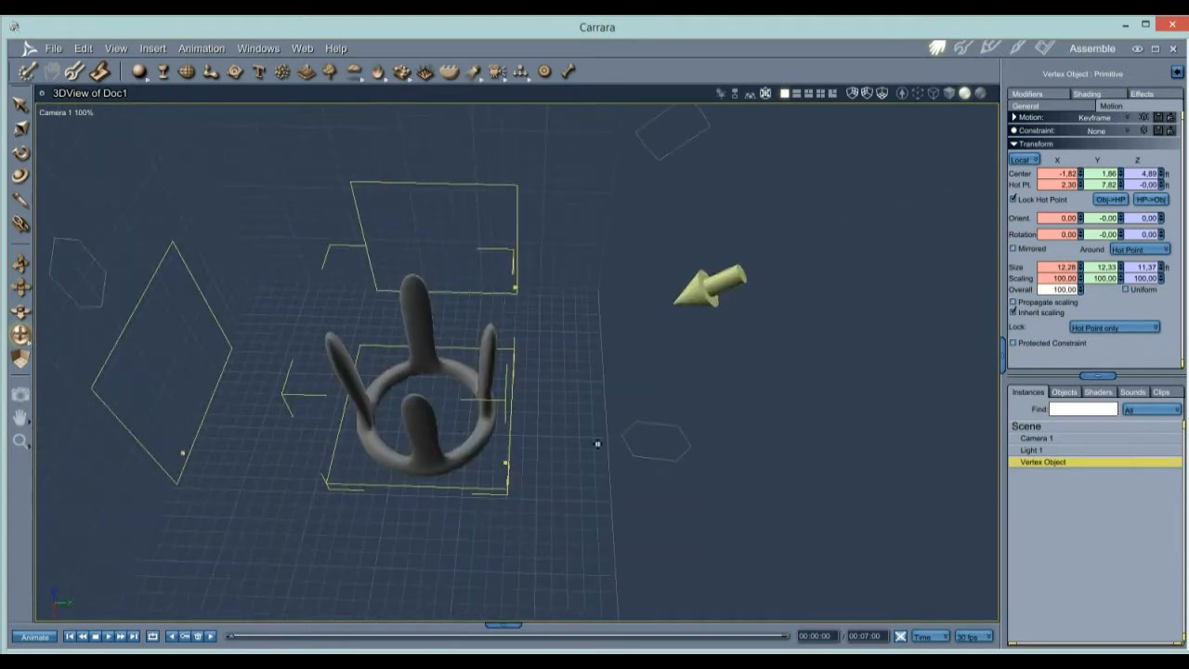
pyautogui.moveTo(637, 397); pyautogui.dragTo(526, 415)
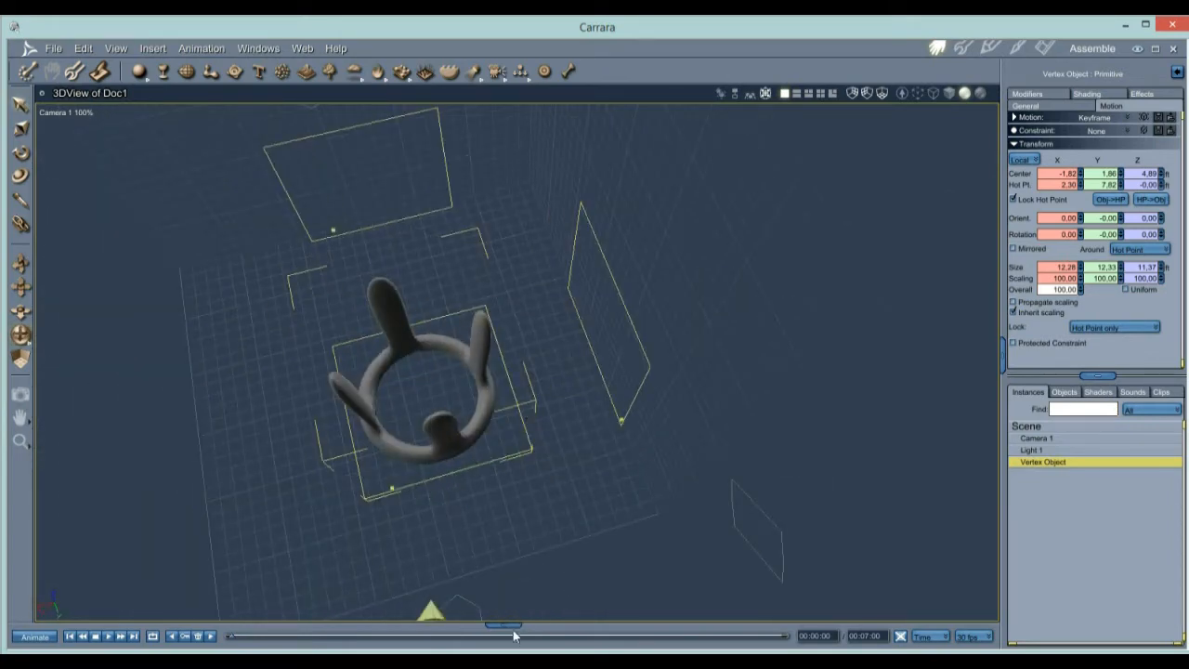
# - Switch to the tunnels-Carrara2 folder of rendered frames and open frame212.psd for viewing
pyautogui.moveTo(509, 623)
pyautogui.mouseDown()
pyautogui.moveTo(519, 533)
pyautogui.moveTo(521, 626)
pyautogui.mouseUp()
pyautogui.moveTo(446, 647)
pyautogui.click(361, 609)
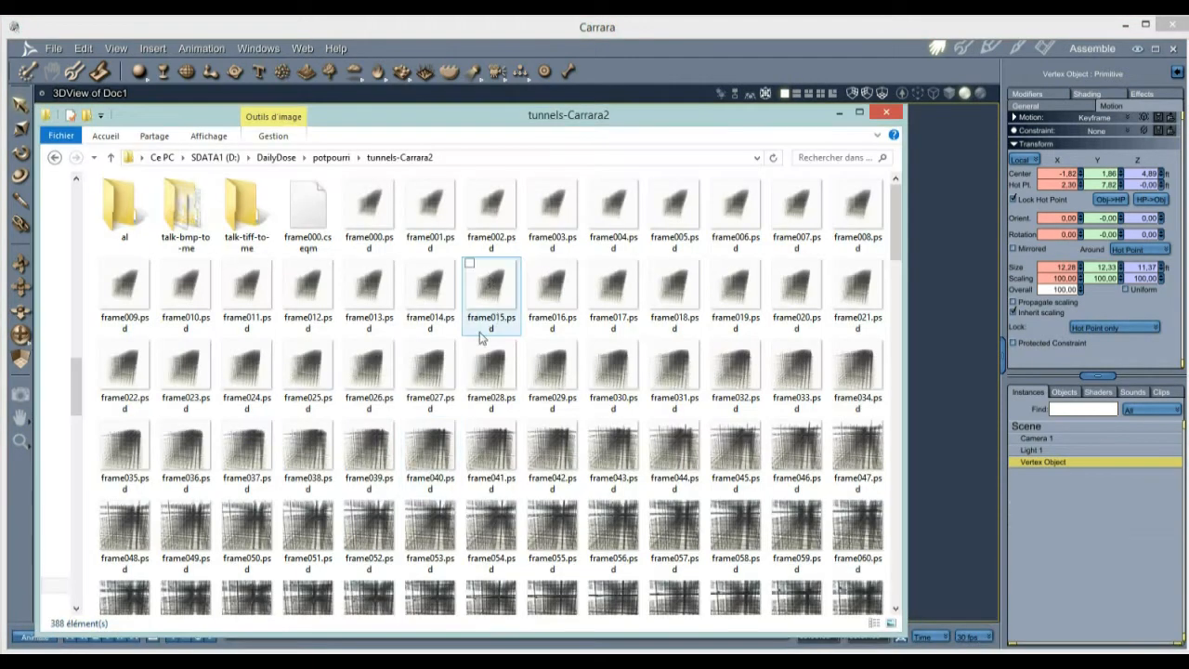
pyautogui.scroll(-10, 576, 400)
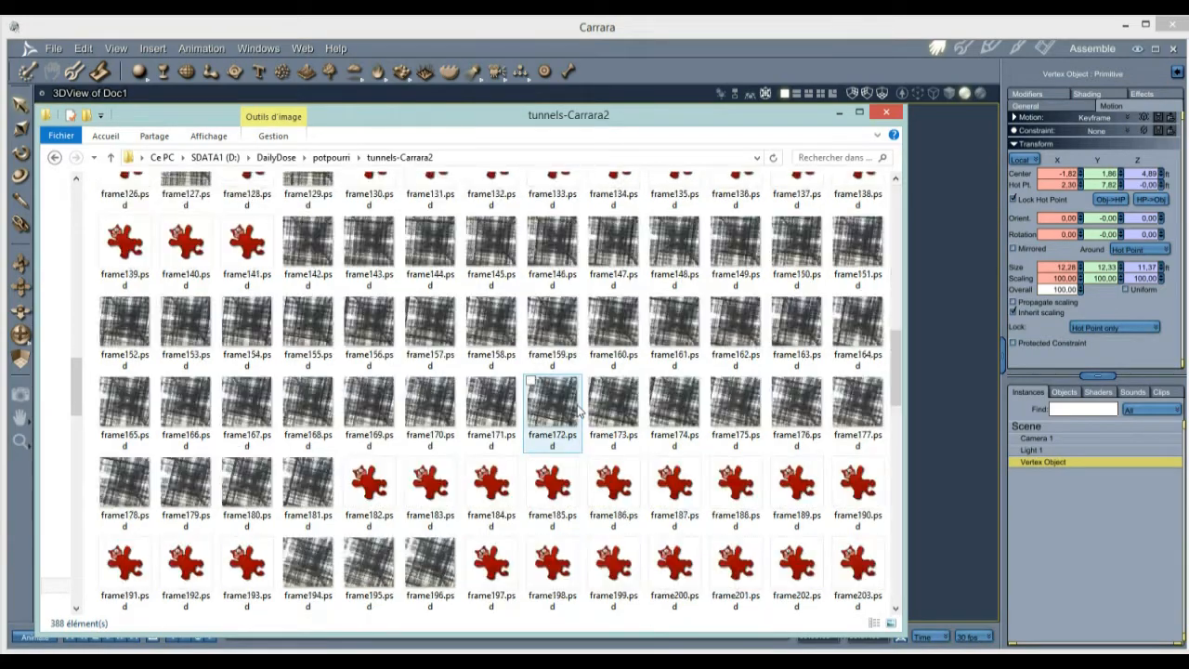
pyautogui.scroll(-3, 578, 408)
pyautogui.doubleClick(552, 406)
pyautogui.scroll(-1, 406, 406)
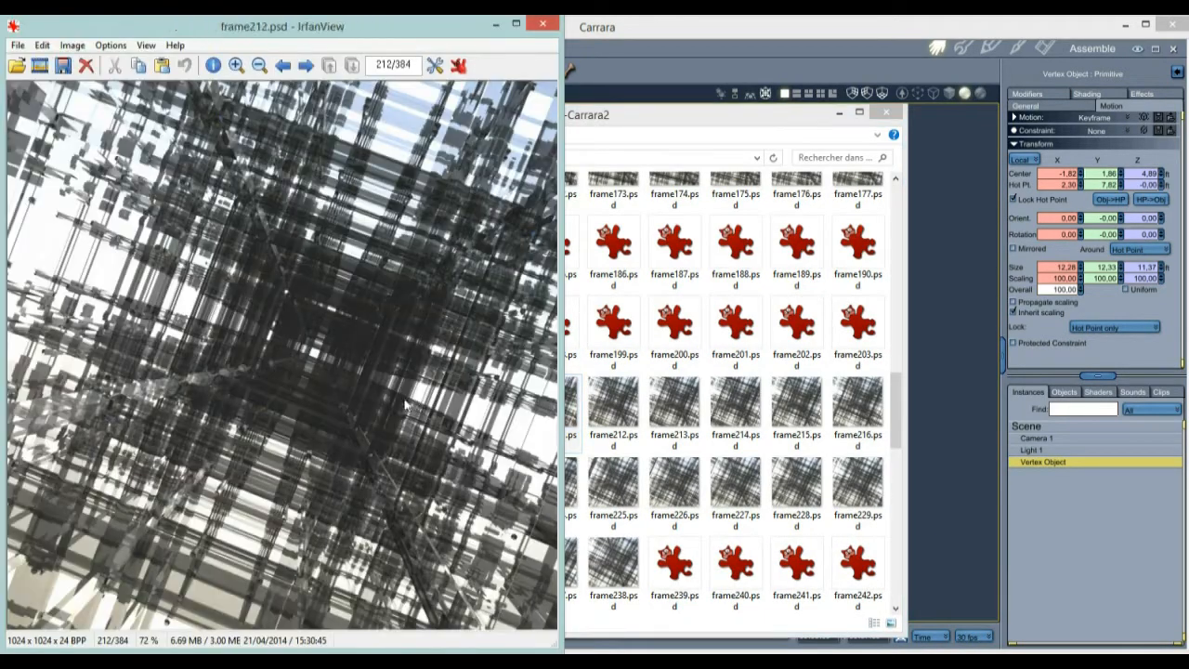
# - Examine the rendered tunnel frames up to frame380.psd, close the image viewer and return to the Carrara scene
pyautogui.scroll(-20, 406, 406)
pyautogui.scroll(-20, 406, 402)
pyautogui.scroll(-20, 428, 376)
pyautogui.scroll(-20, 323, 325)
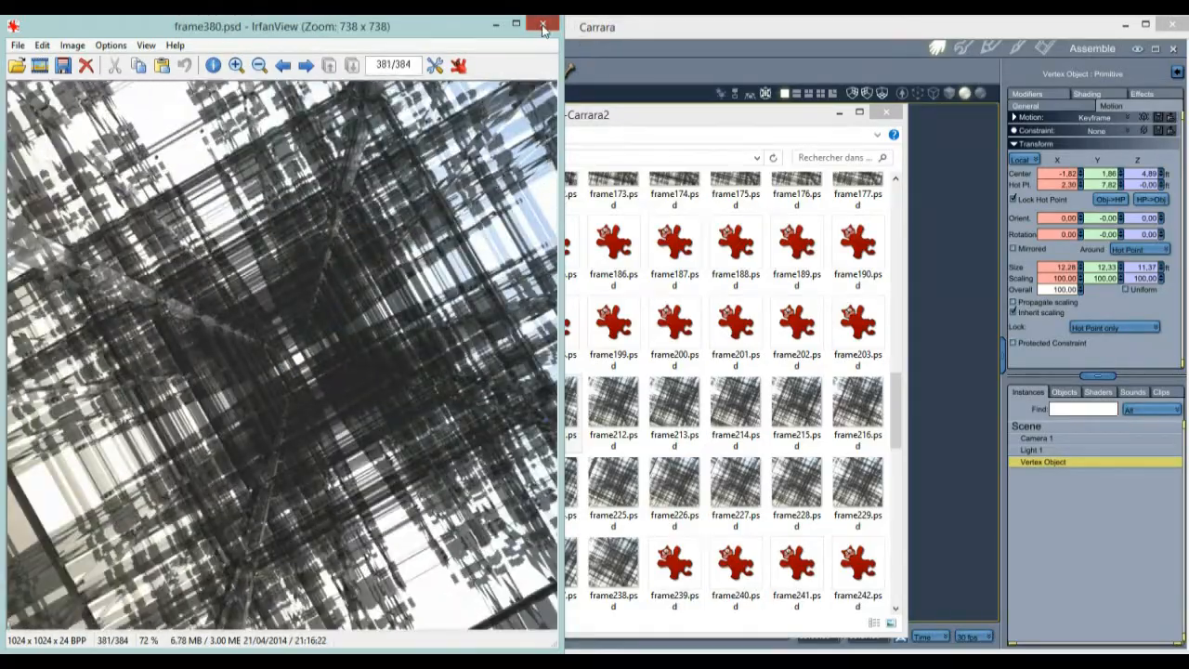
pyautogui.click(543, 26)
pyautogui.click(785, 33)
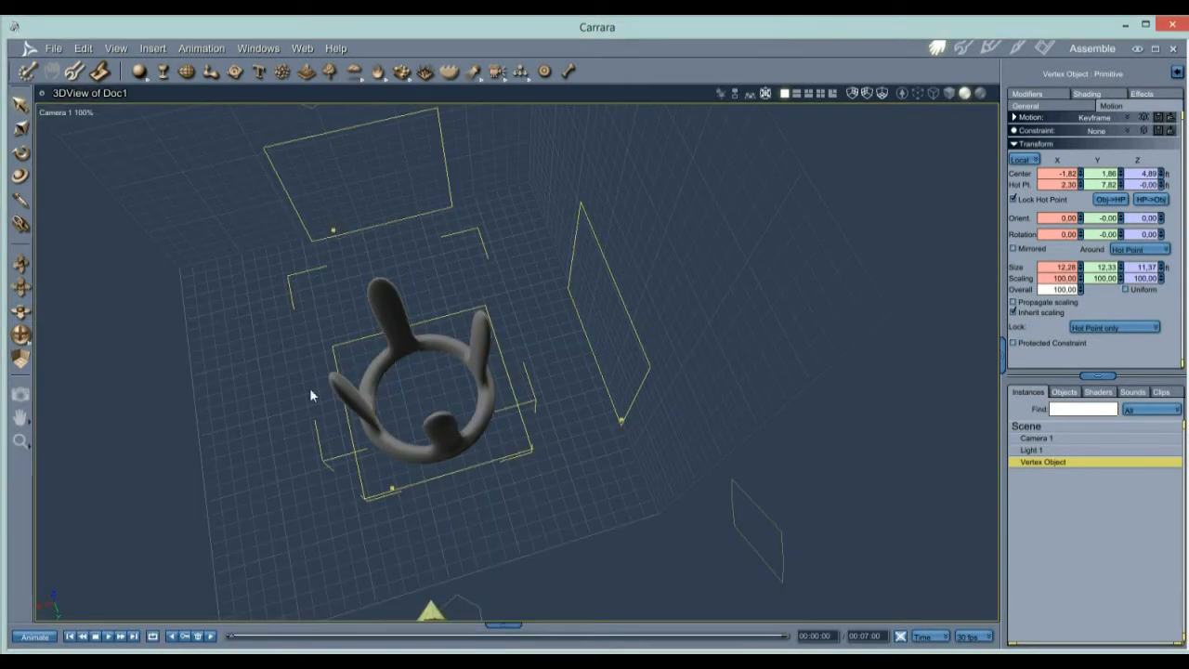
# - Move the crown-shaped object's hot point to its centre and reposition the object to about X 1.86, Y 1.46
pyautogui.moveTo(405, 371); pyautogui.dragTo(469, 319)
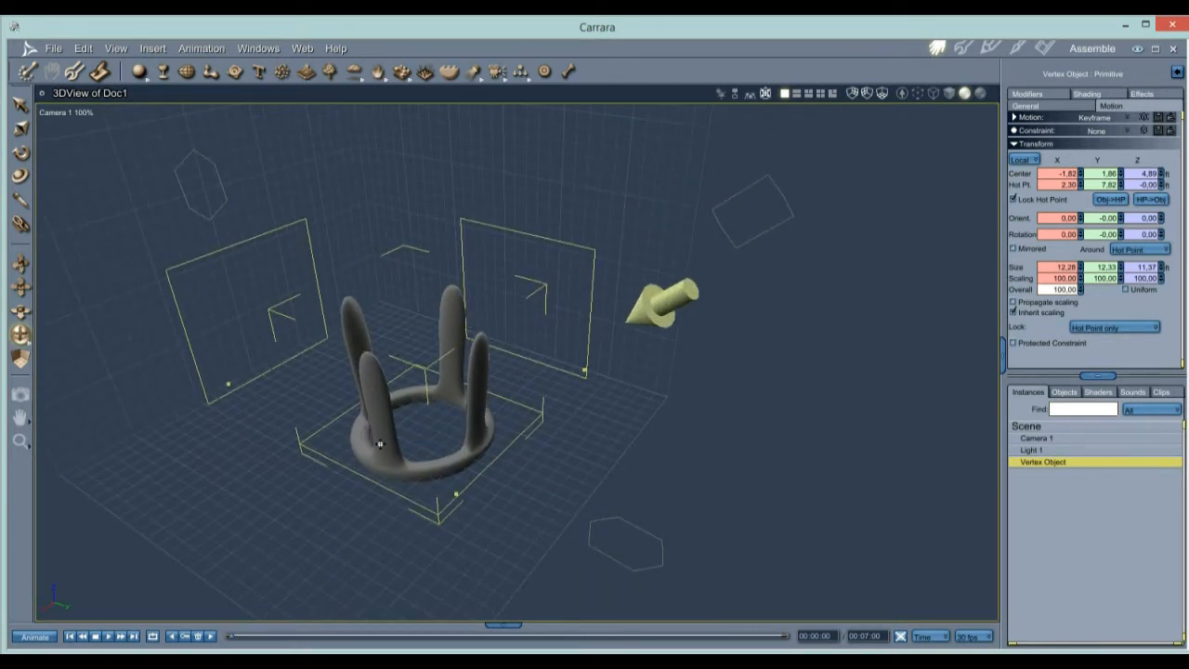
pyautogui.moveTo(390, 425); pyautogui.dragTo(307, 404)
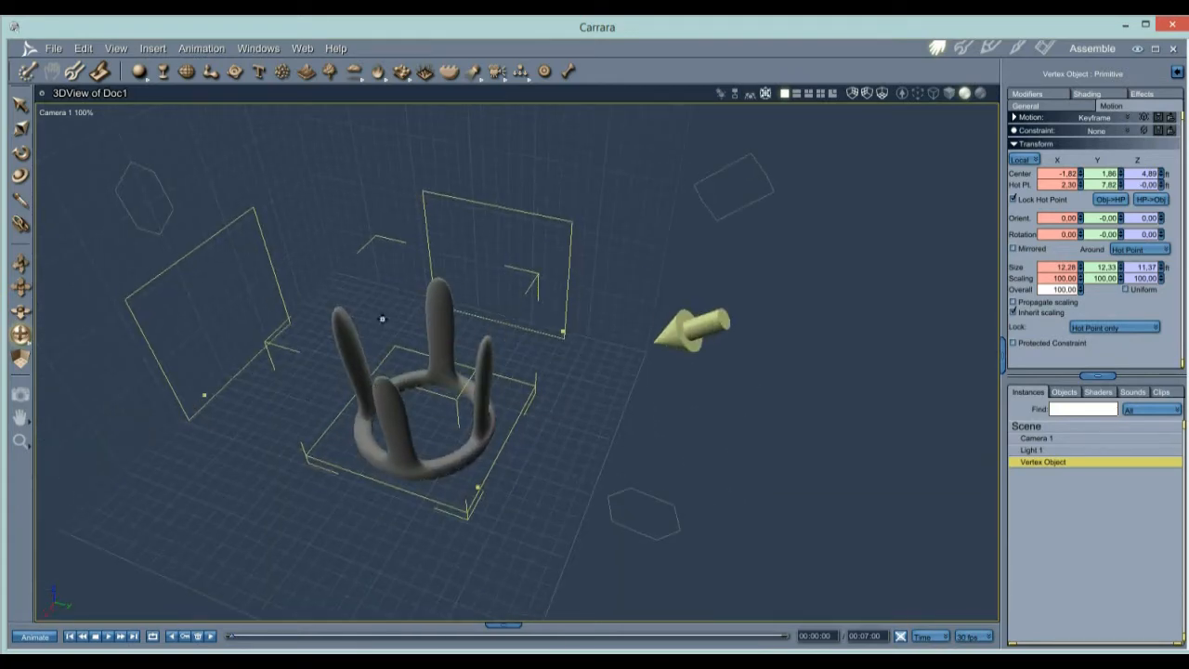
pyautogui.moveTo(388, 322); pyautogui.dragTo(410, 277)
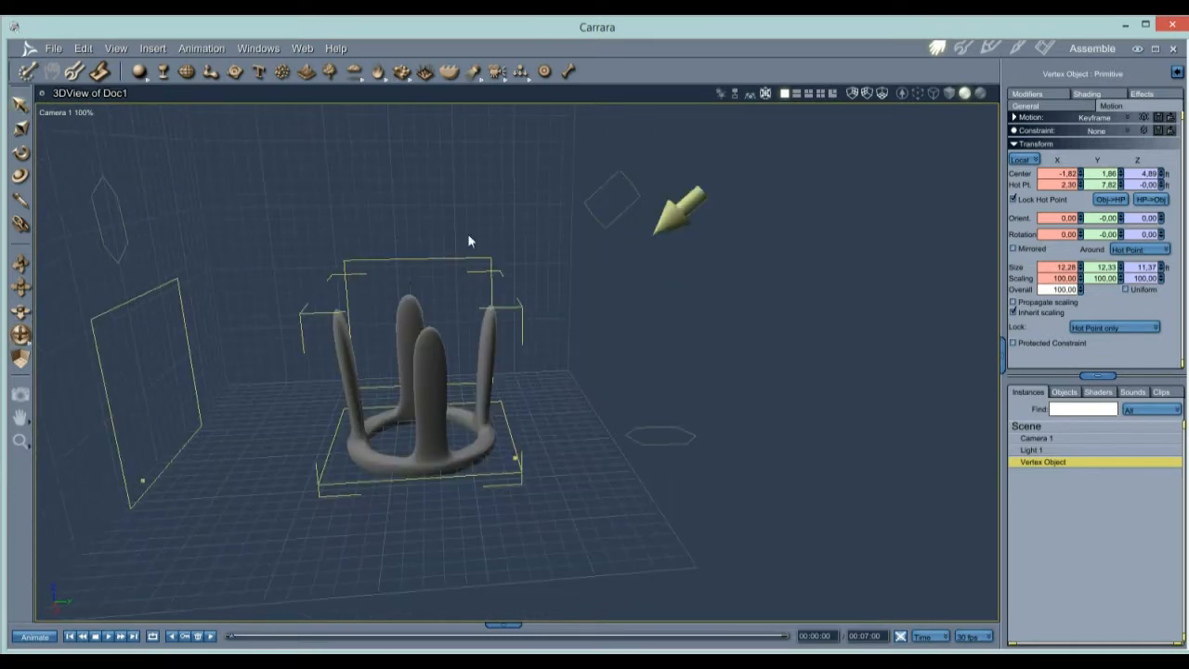
pyautogui.moveTo(441, 365); pyautogui.dragTo(333, 410)
pyautogui.moveTo(464, 263); pyautogui.dragTo(415, 289)
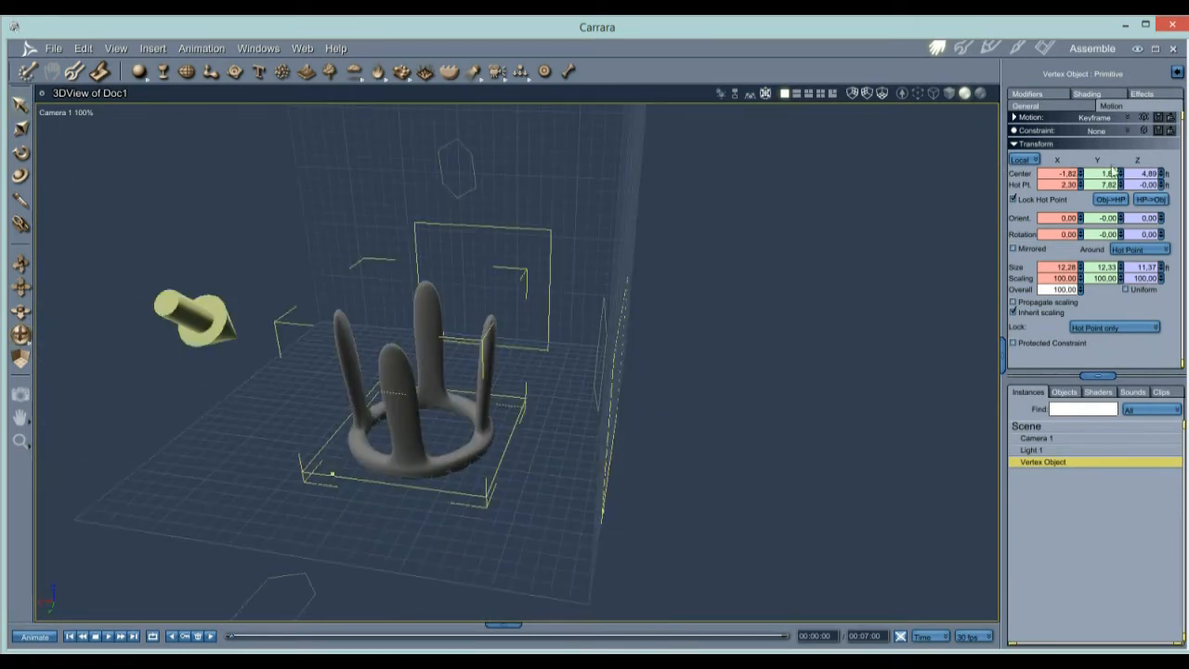
pyautogui.click(1165, 202)
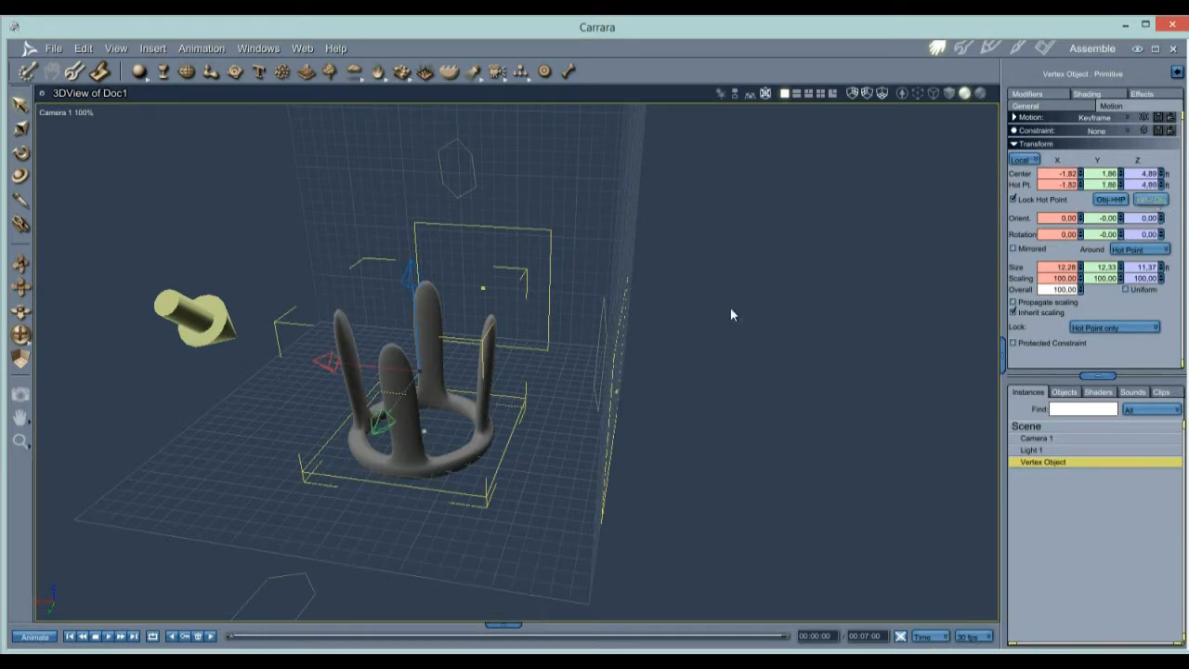
pyautogui.moveTo(328, 387); pyautogui.dragTo(693, 477)
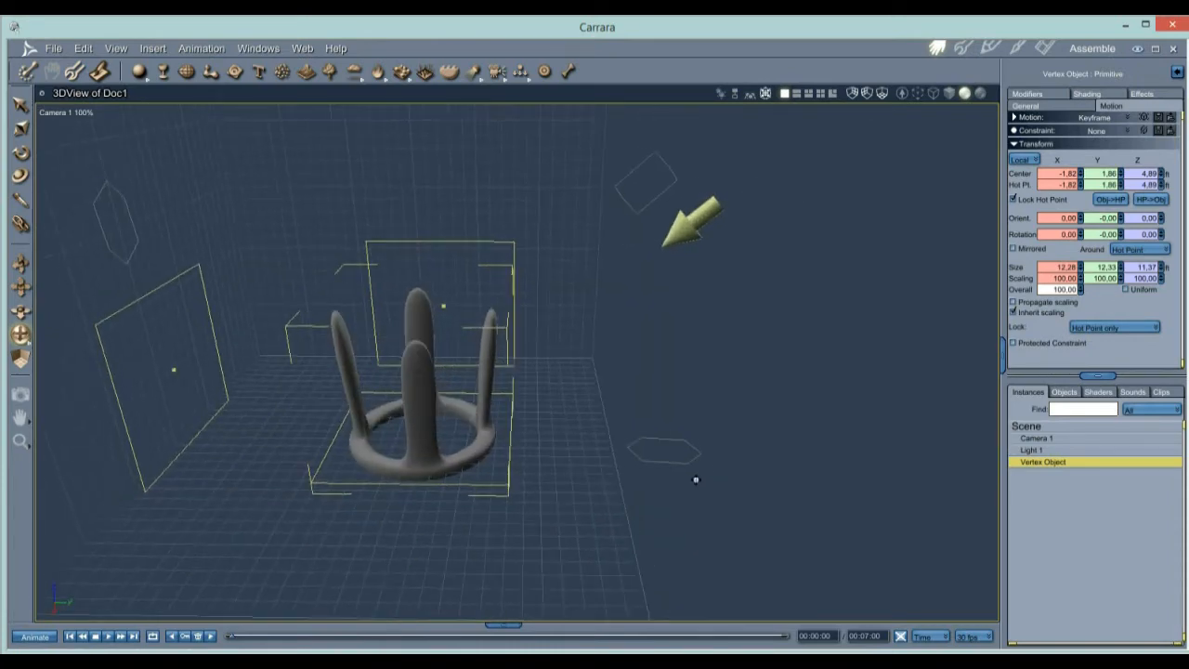
pyautogui.moveTo(424, 327)
pyautogui.mouseDown()
pyautogui.moveTo(390, 359)
pyautogui.moveTo(345, 286)
pyautogui.moveTo(409, 347)
pyautogui.moveTo(406, 335)
pyautogui.mouseUp()
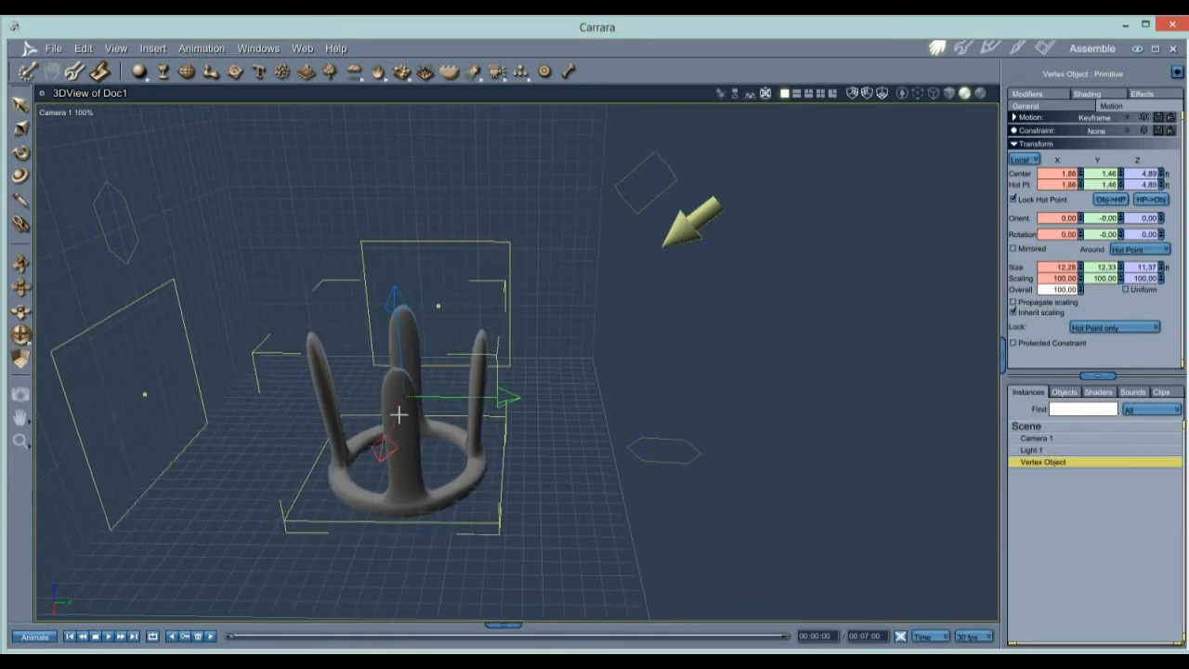
pyautogui.hotkey('ctrl', 'd')
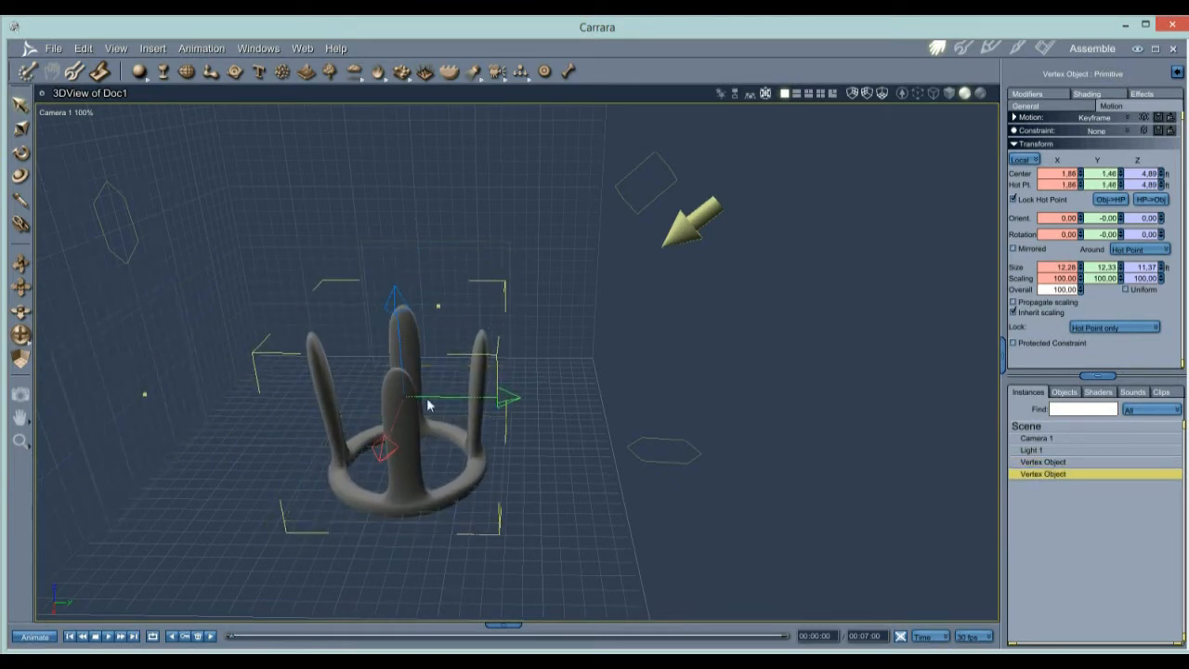
pyautogui.moveTo(405, 296); pyautogui.dragTo(401, 193)
pyautogui.hotkey('ctrl', 'z')
pyautogui.hotkey('ctrl', 'z')
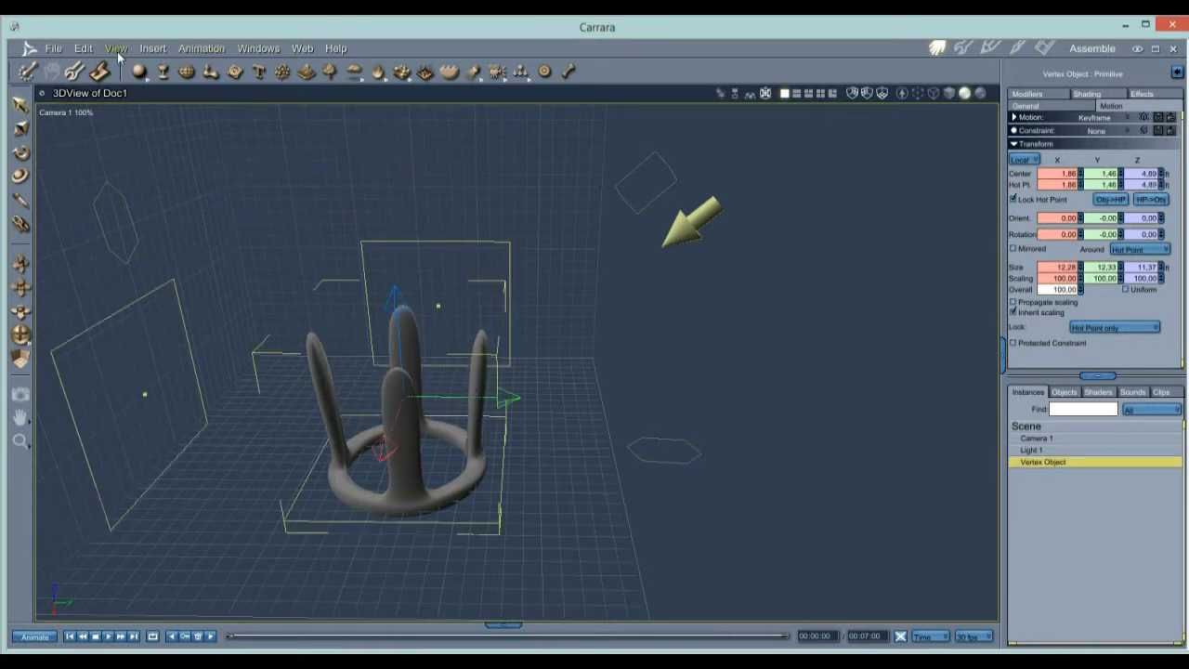
# - Show the production frame and enable collision detection for the scene
pyautogui.click(116, 50)
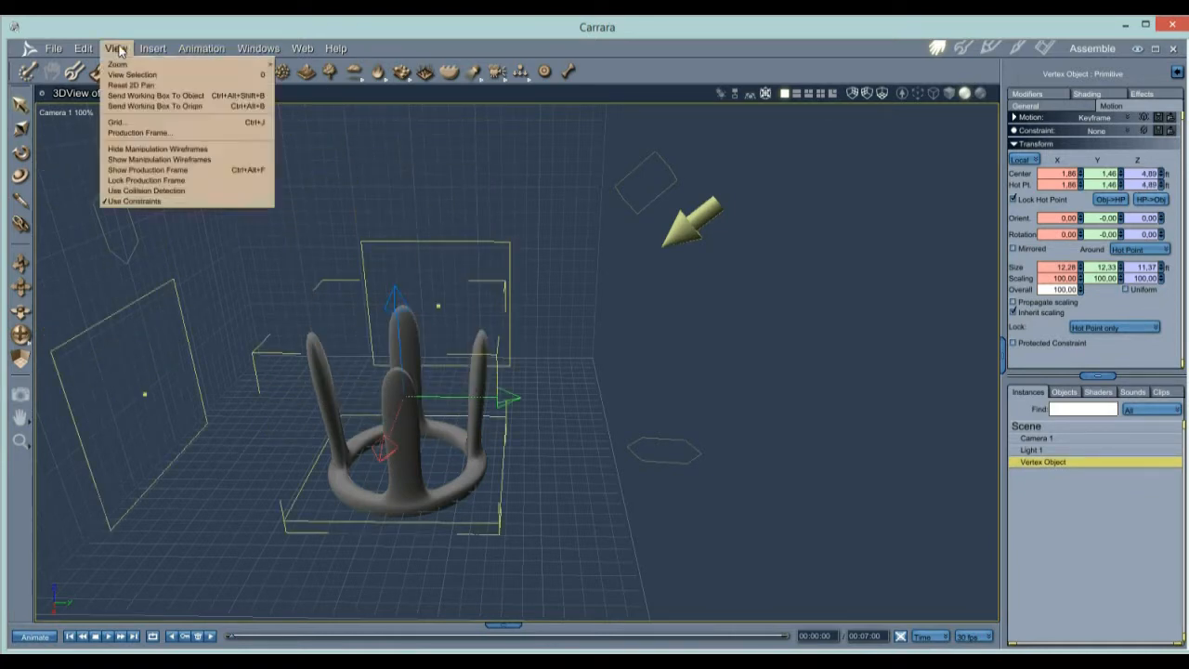
pyautogui.click(173, 170)
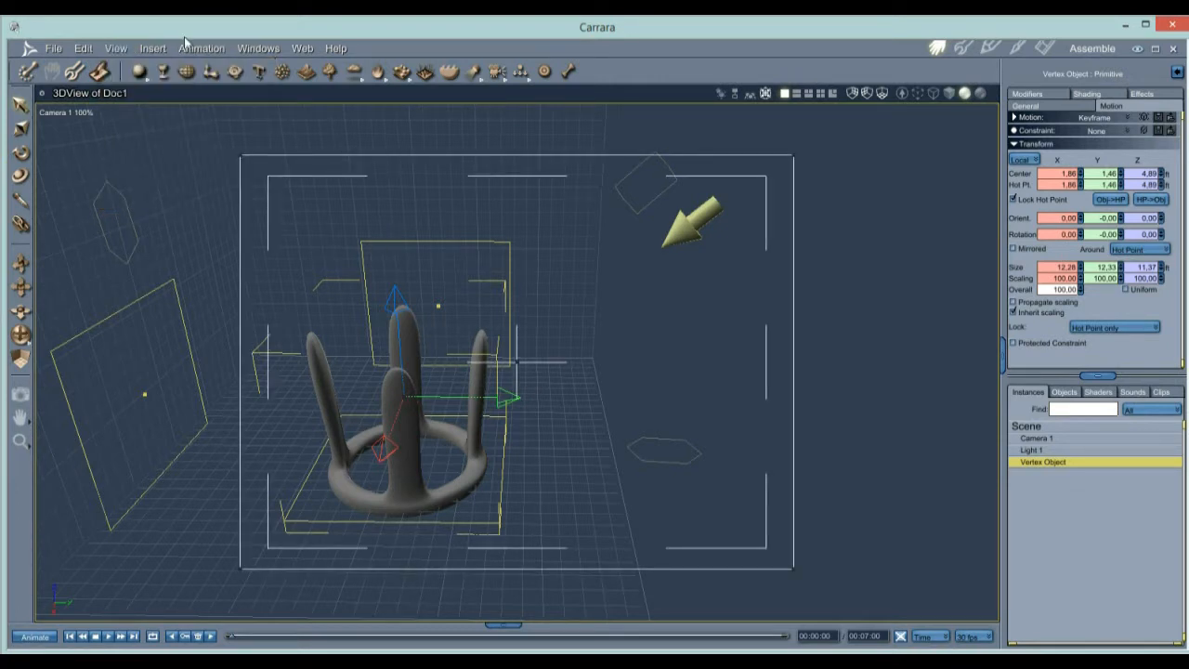
pyautogui.click(116, 48)
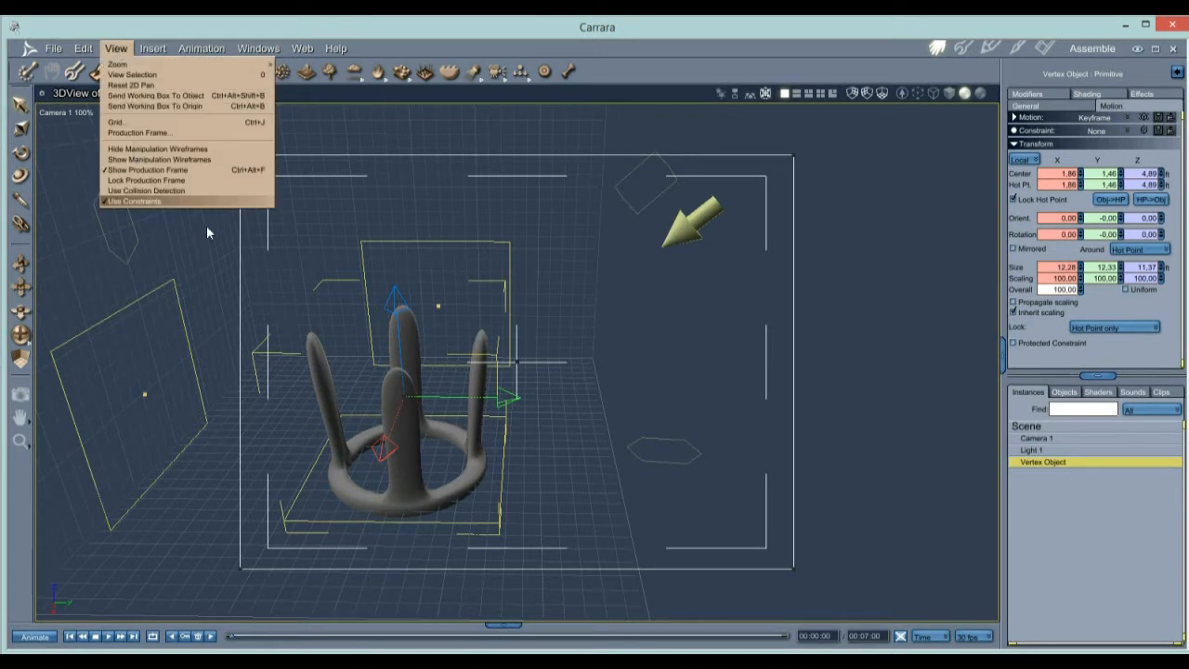
pyautogui.click(172, 190)
# - Lower the crown-shaped object to about Z 1.68 and place a duplicate directly above it at about Z 11.74
pyautogui.moveTo(405, 307); pyautogui.dragTo(423, 353)
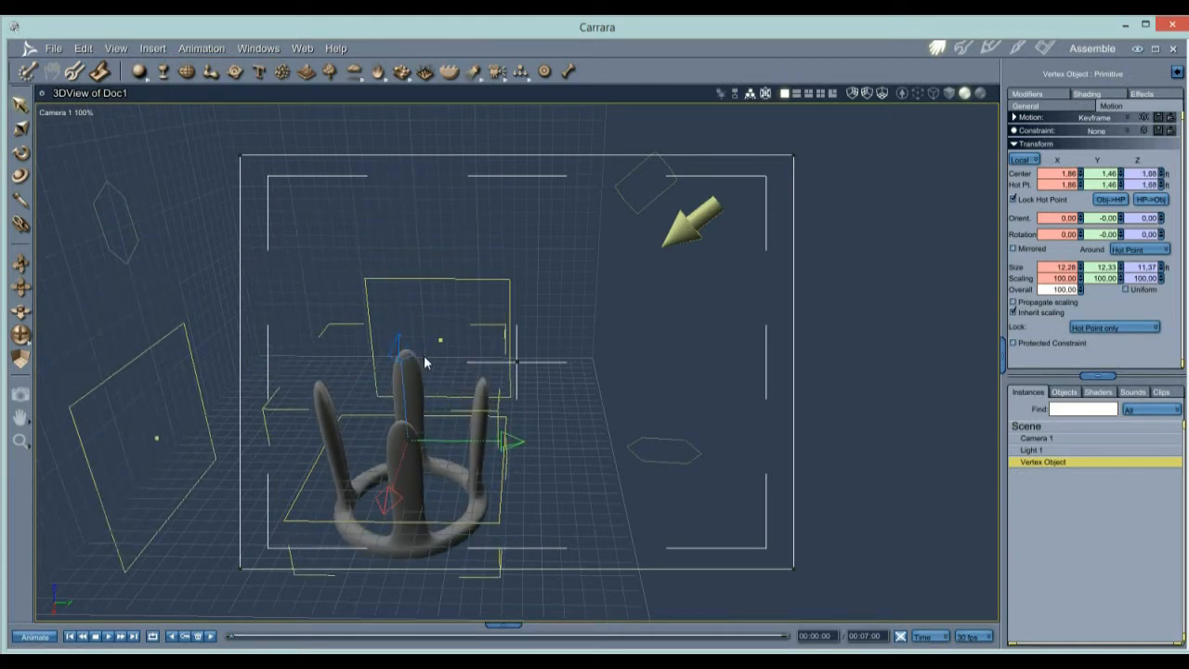
pyautogui.hotkey('ctrl', 'd')
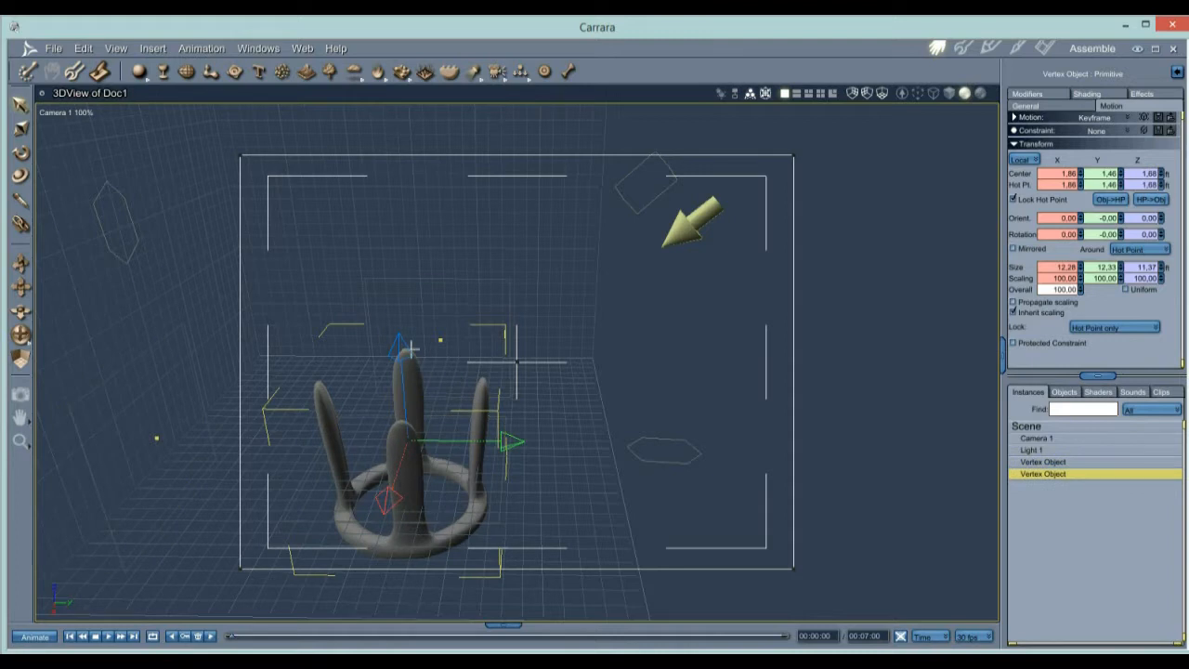
pyautogui.moveTo(404, 335); pyautogui.dragTo(404, 208)
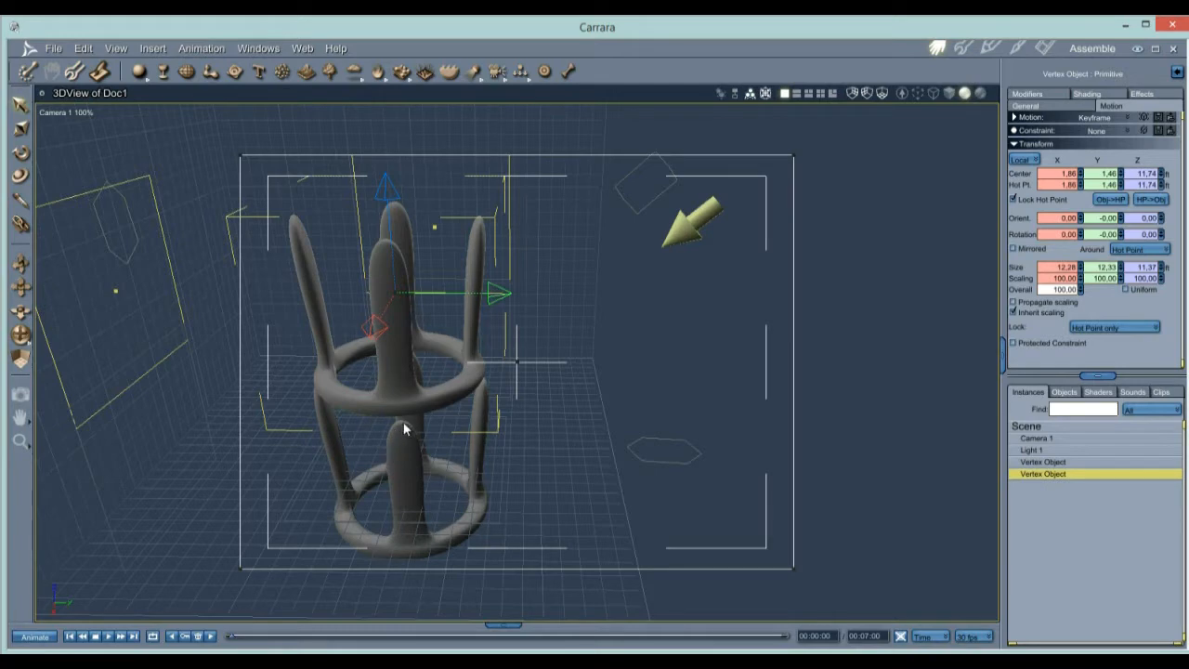
pyautogui.moveTo(378, 399); pyautogui.dragTo(519, 358)
pyautogui.moveTo(369, 266)
pyautogui.mouseDown()
pyautogui.moveTo(518, 269)
pyautogui.moveTo(526, 258)
pyautogui.moveTo(476, 285)
pyautogui.moveTo(381, 275)
pyautogui.moveTo(371, 252)
pyautogui.moveTo(399, 260)
pyautogui.moveTo(381, 275)
pyautogui.mouseUp()
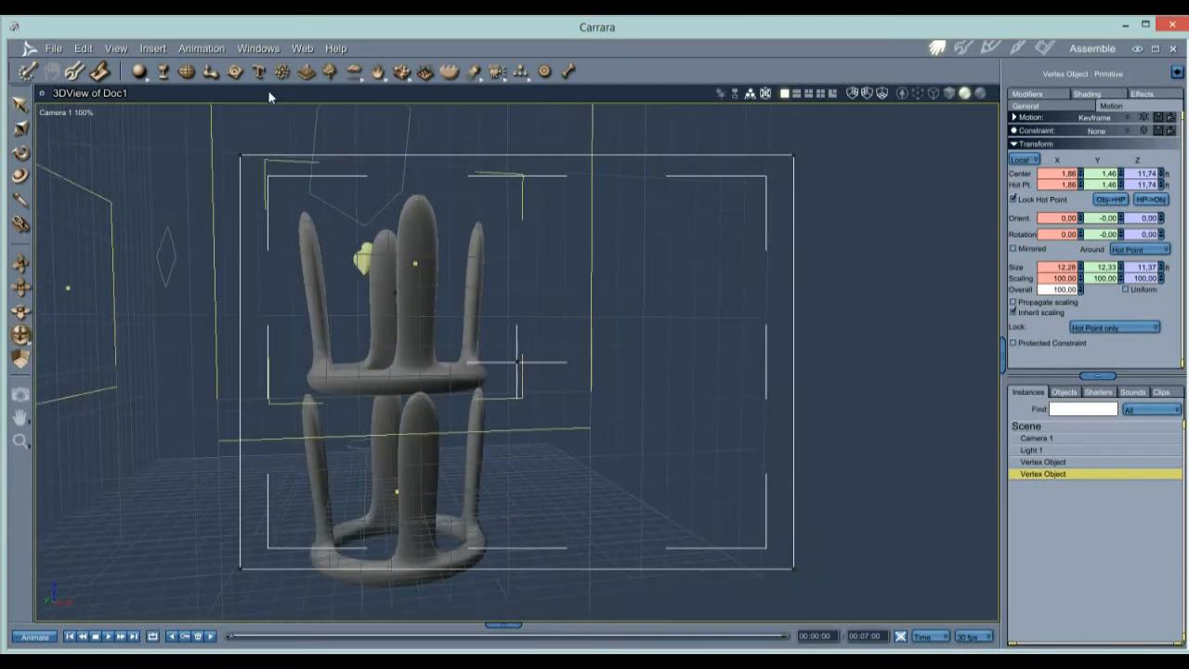
# - Turn off collision detection and move the upper duplicate to about X 1.36, Z 11.36
pyautogui.click(119, 50)
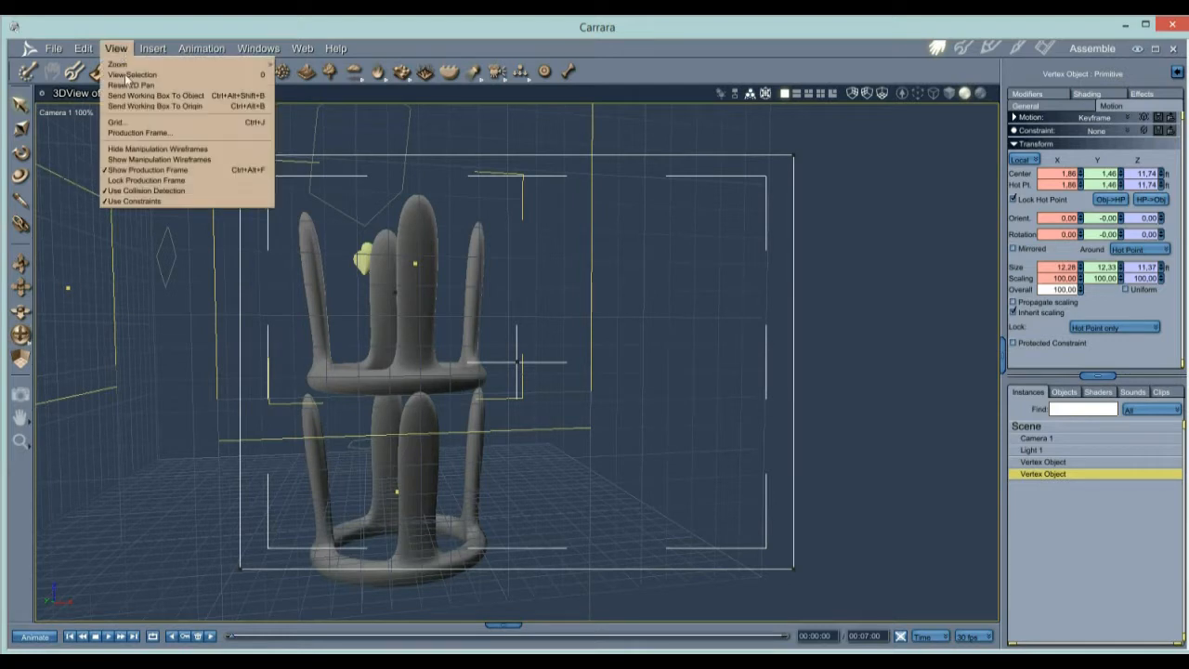
pyautogui.click(137, 192)
pyautogui.moveTo(413, 317); pyautogui.dragTo(417, 281)
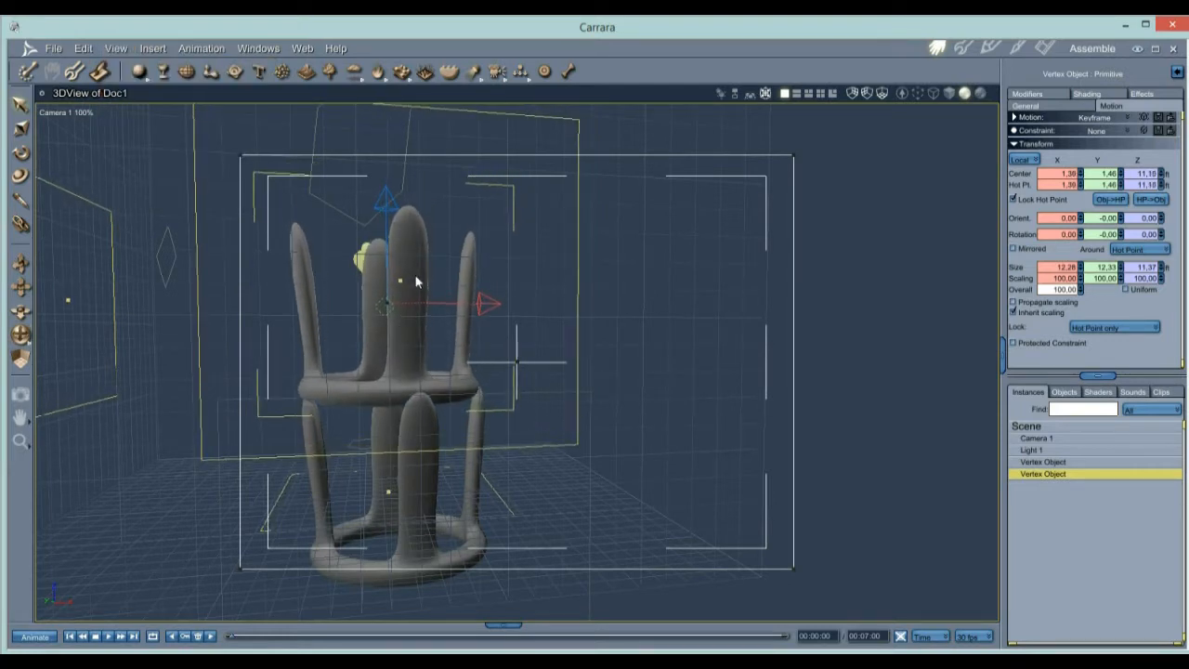
pyautogui.moveTo(387, 197); pyautogui.dragTo(532, 333)
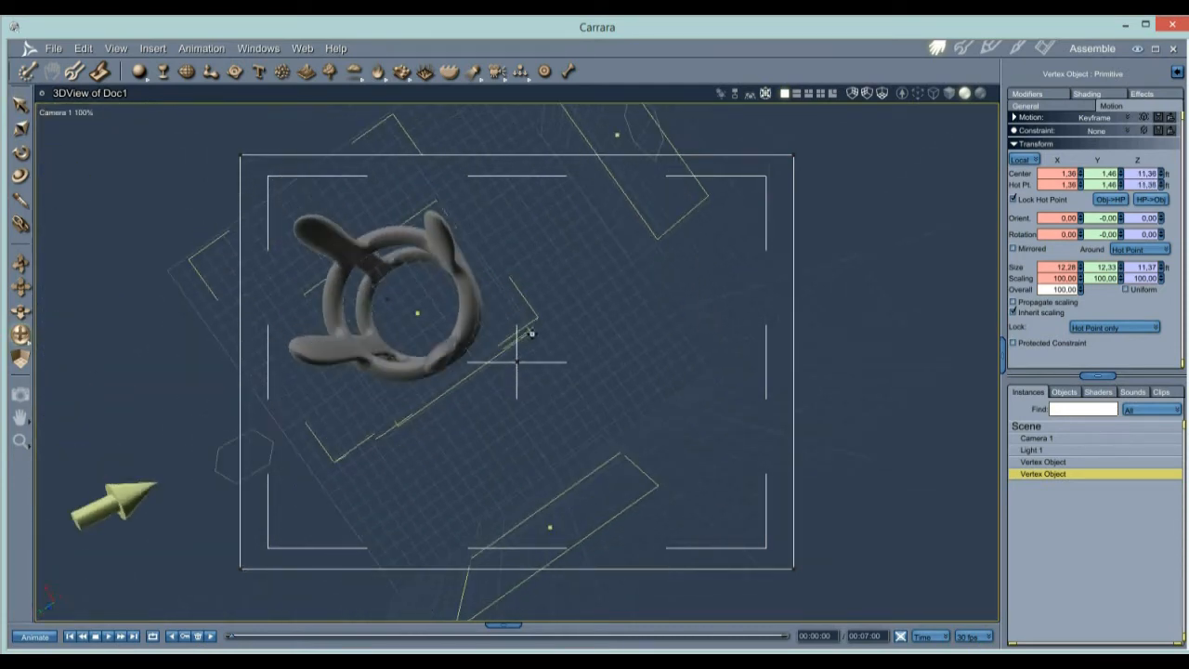
pyautogui.moveTo(452, 242); pyautogui.dragTo(431, 241)
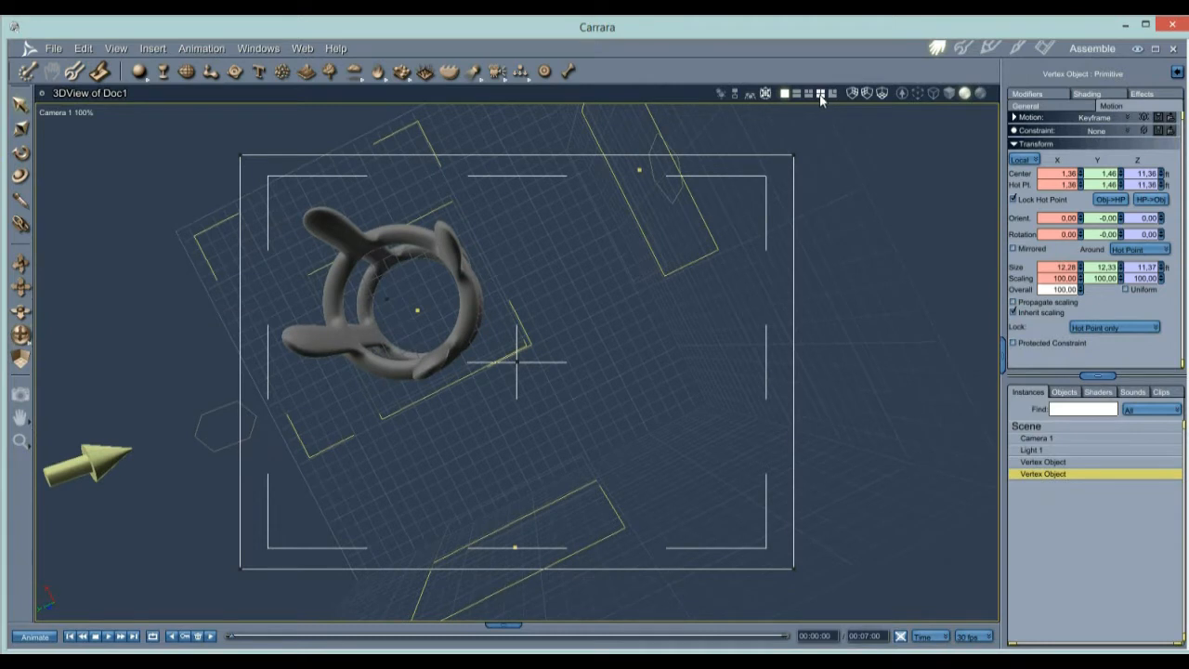
# - Switch to the four-view layout and align the upper copy over the lower ring from above, at about X 1.78, Y 1.42
pyautogui.click(820, 96)
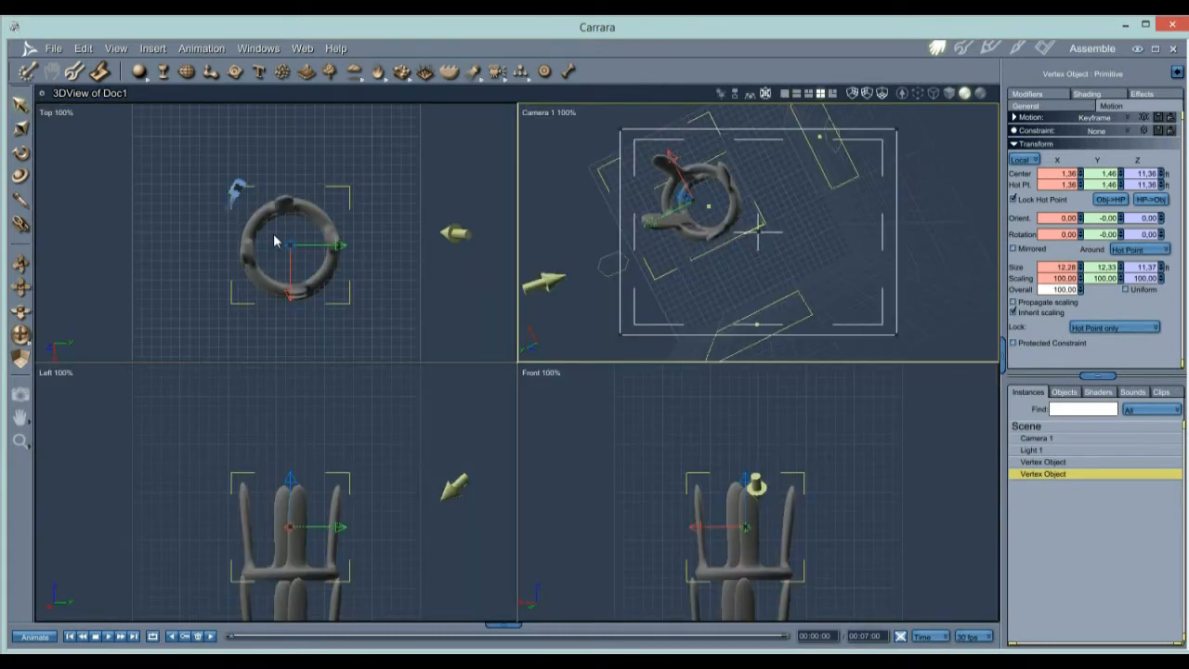
pyautogui.scroll(3, 274, 242)
pyautogui.moveTo(351, 183); pyautogui.dragTo(350, 197)
pyautogui.click(347, 212)
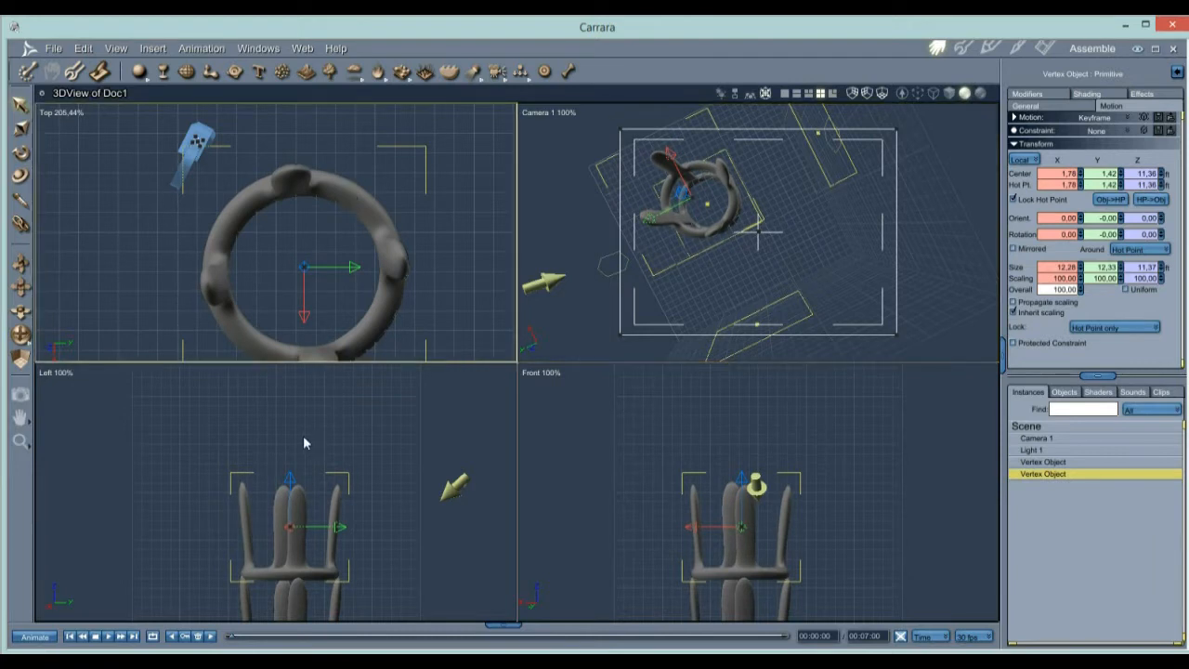
# - Fine-tune the upper copy in the Left and Front views so it sits on the lower prongs, at about X 1.70, Y 1.37, Z 10.75
pyautogui.scroll(-3, 290, 502)
pyautogui.scroll(2, 281, 550)
pyautogui.press('space')
pyautogui.moveTo(299, 544); pyautogui.dragTo(289, 486)
pyautogui.scroll(5, 287, 493)
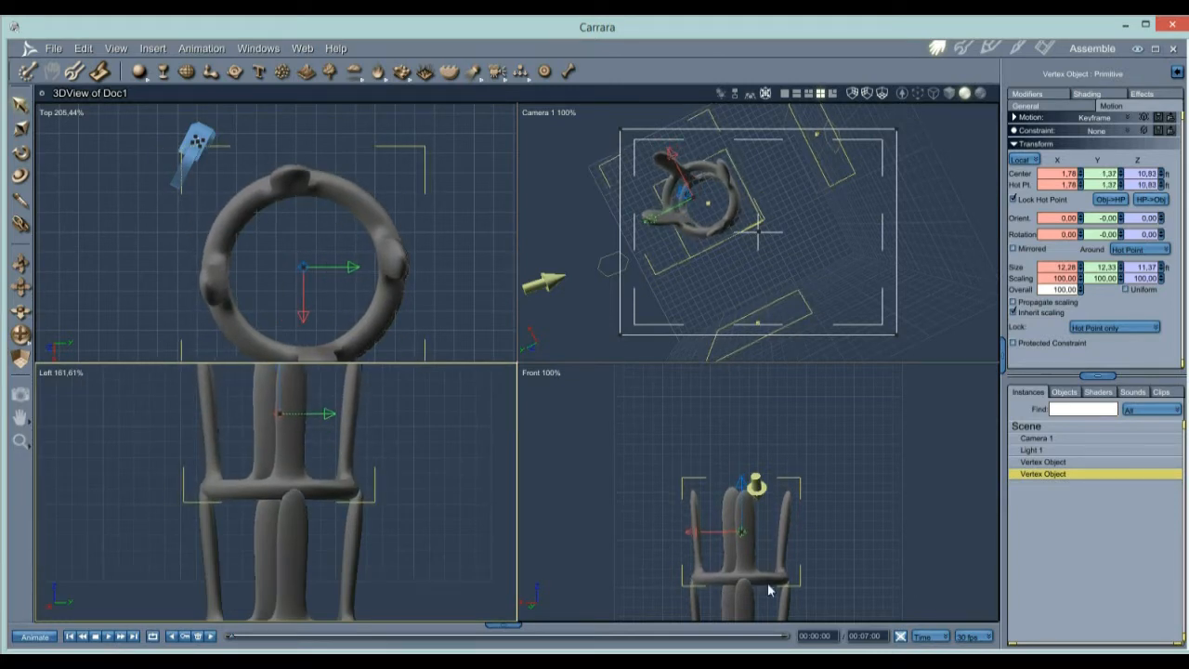
pyautogui.moveTo(745, 554); pyautogui.dragTo(750, 552)
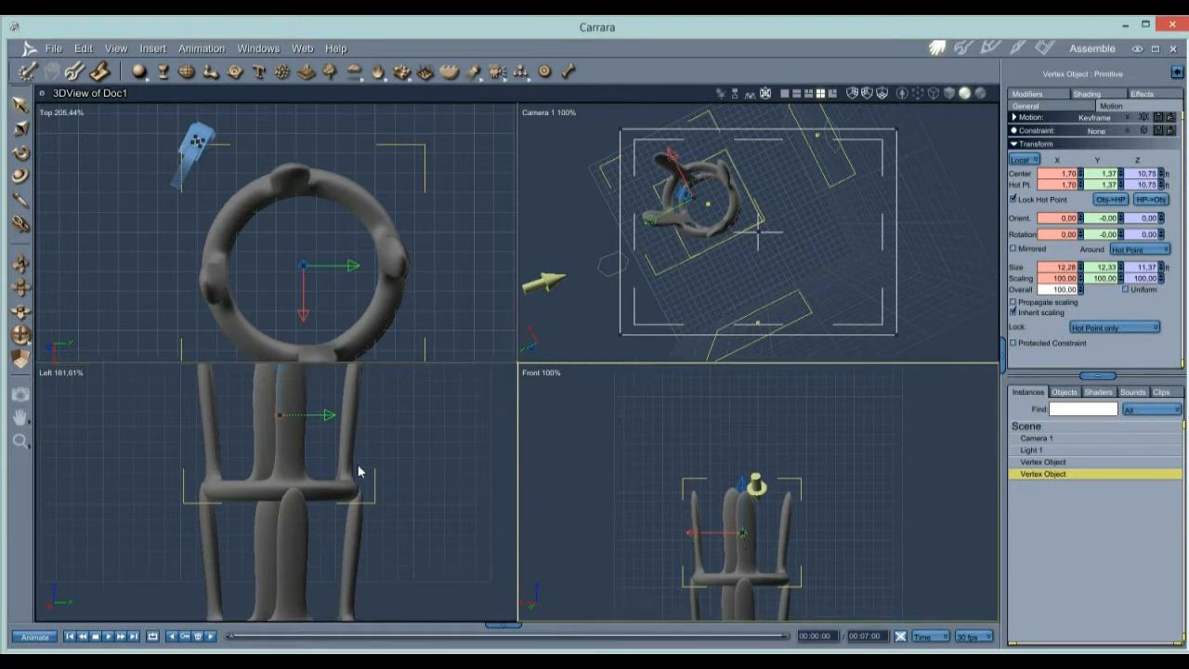
# - Extend the stack upward with two more duplicates, placing the first at about X 1.78, Z 19.91
pyautogui.scroll(-10, 257, 435)
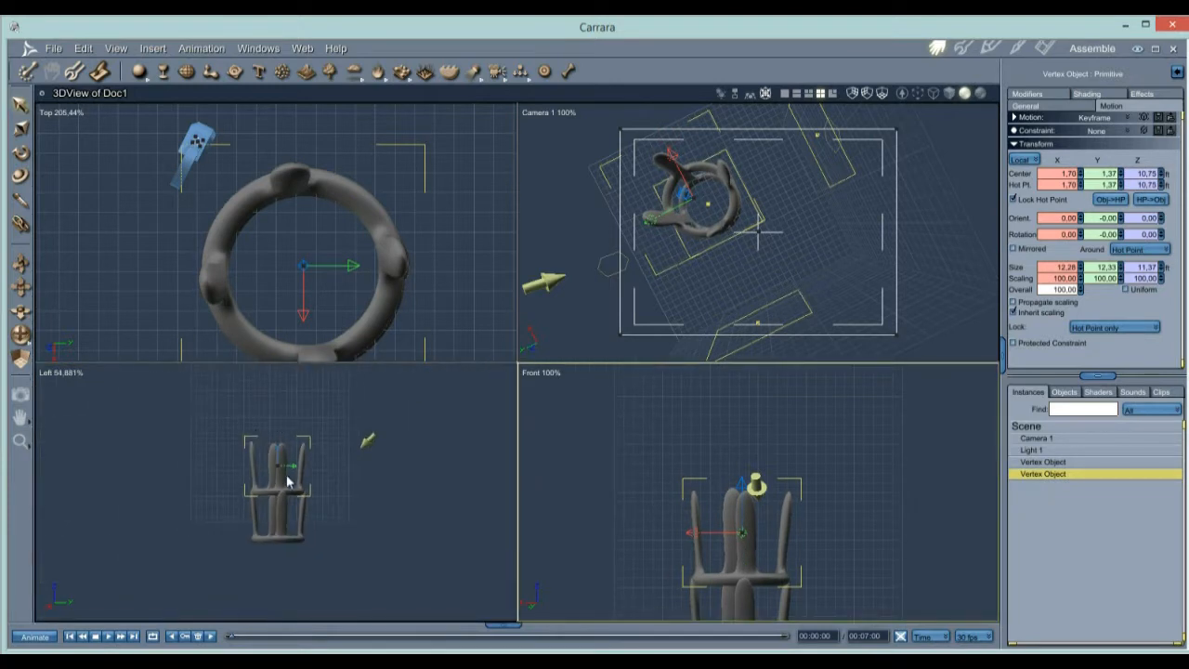
pyautogui.hotkey('ctrl', 'd')
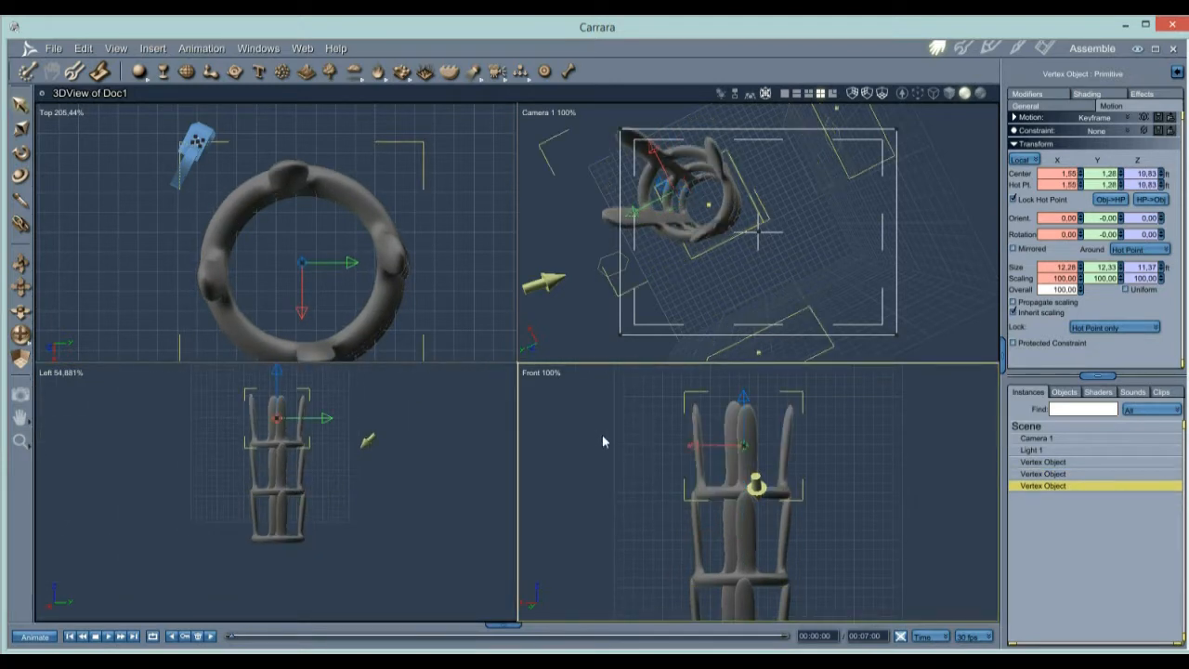
pyautogui.moveTo(747, 464); pyautogui.dragTo(744, 461)
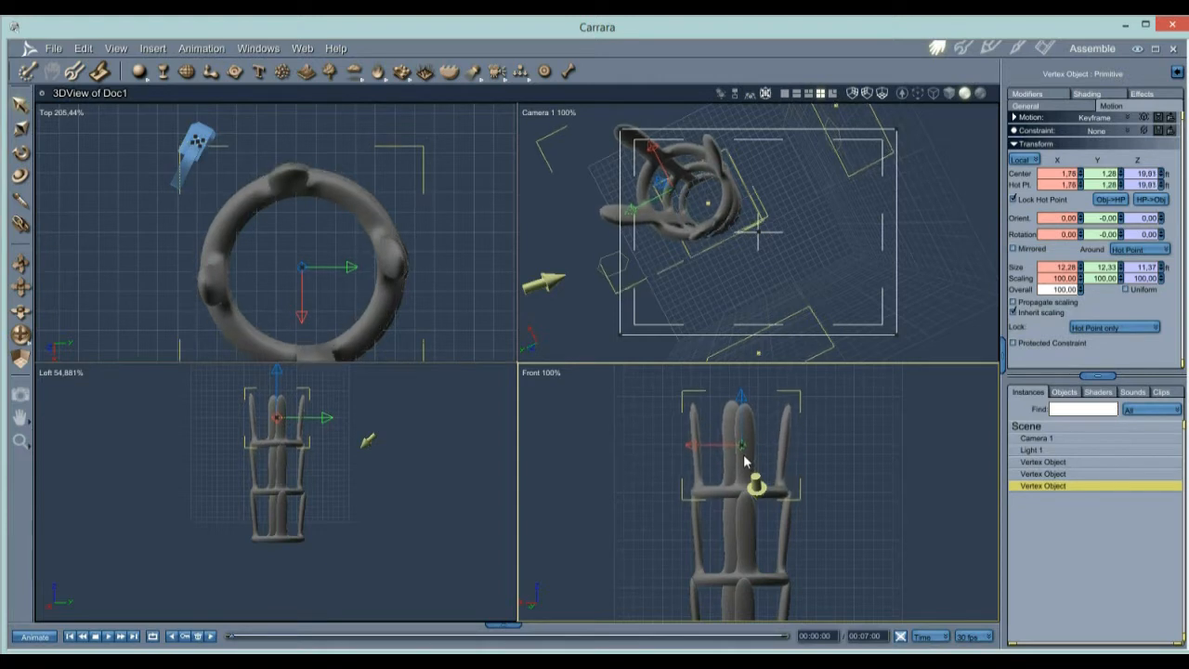
pyautogui.hotkey('ctrl', 'd')
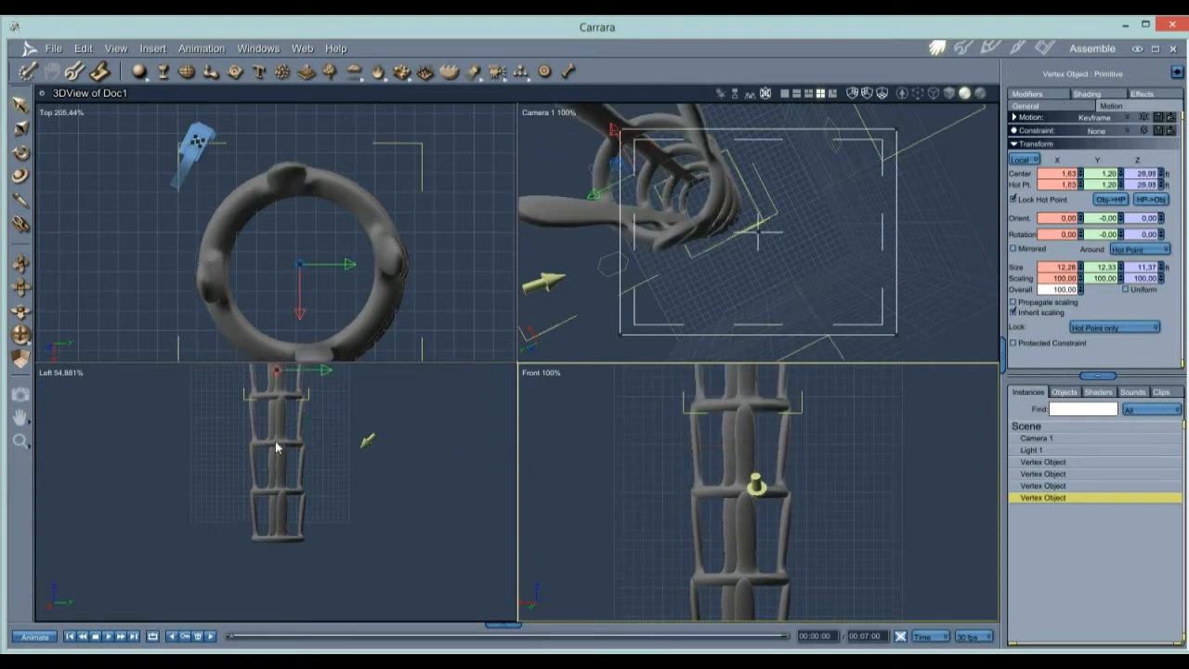
# - Add three more evenly spaced duplicates to the top of the ring stack, the last at about X 1.16, Y 0.94, Z 56.21
pyautogui.scroll(-3, 276, 449)
pyautogui.hotkey('ctrl', 'd')
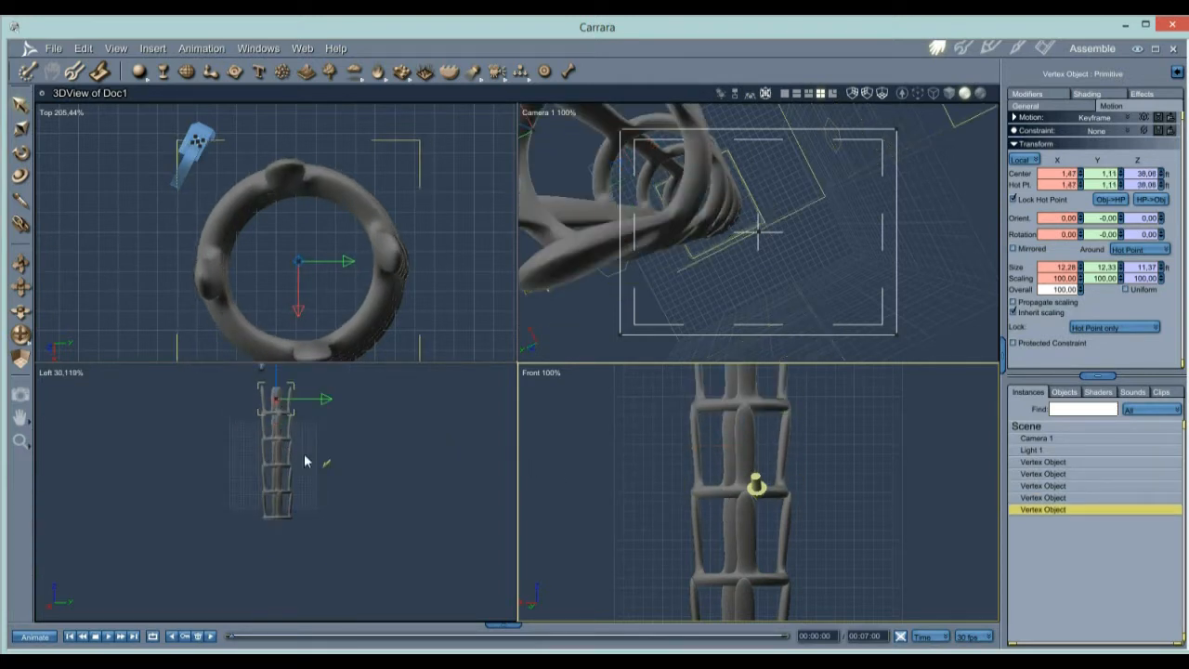
pyautogui.hotkey('ctrl', 'd')
pyautogui.hotkey('ctrl', 'd')
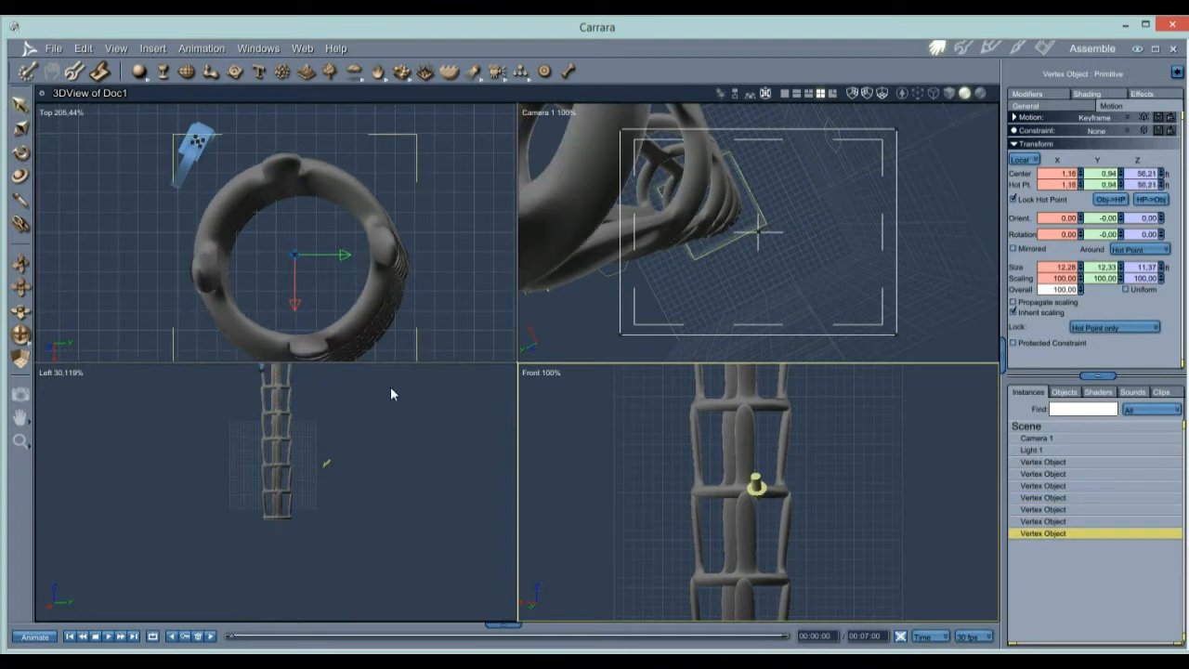
# - Switch to the single Camera 1 view and nudge the fourth ring of the stack slightly
pyautogui.click(806, 168)
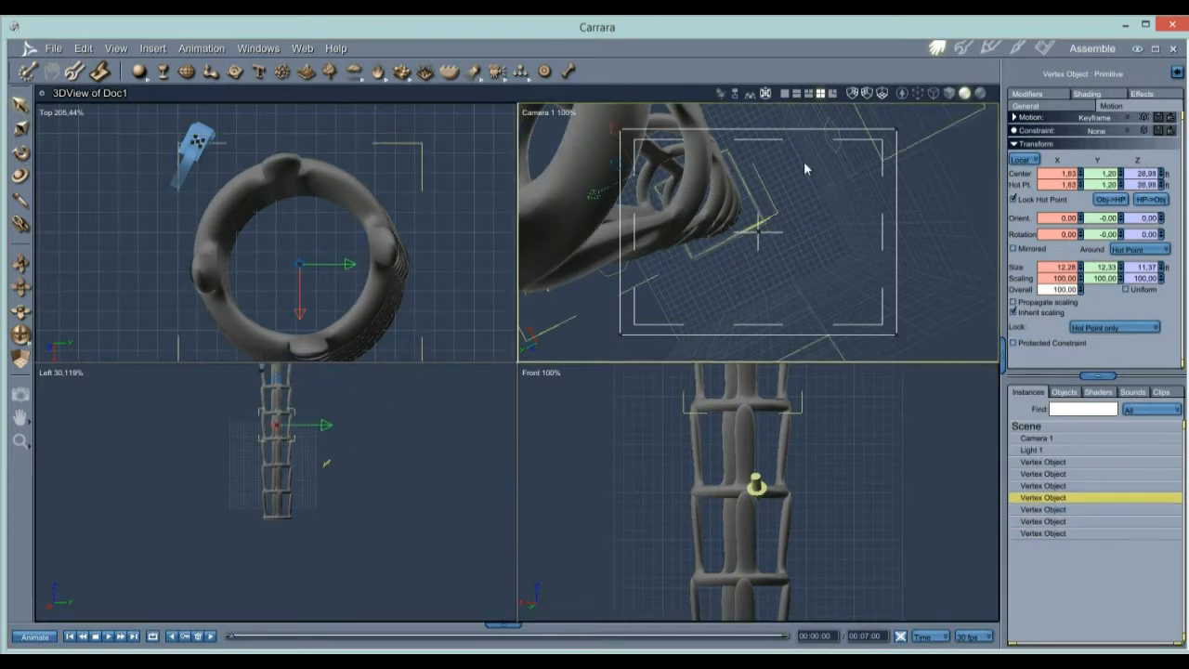
pyautogui.click(787, 94)
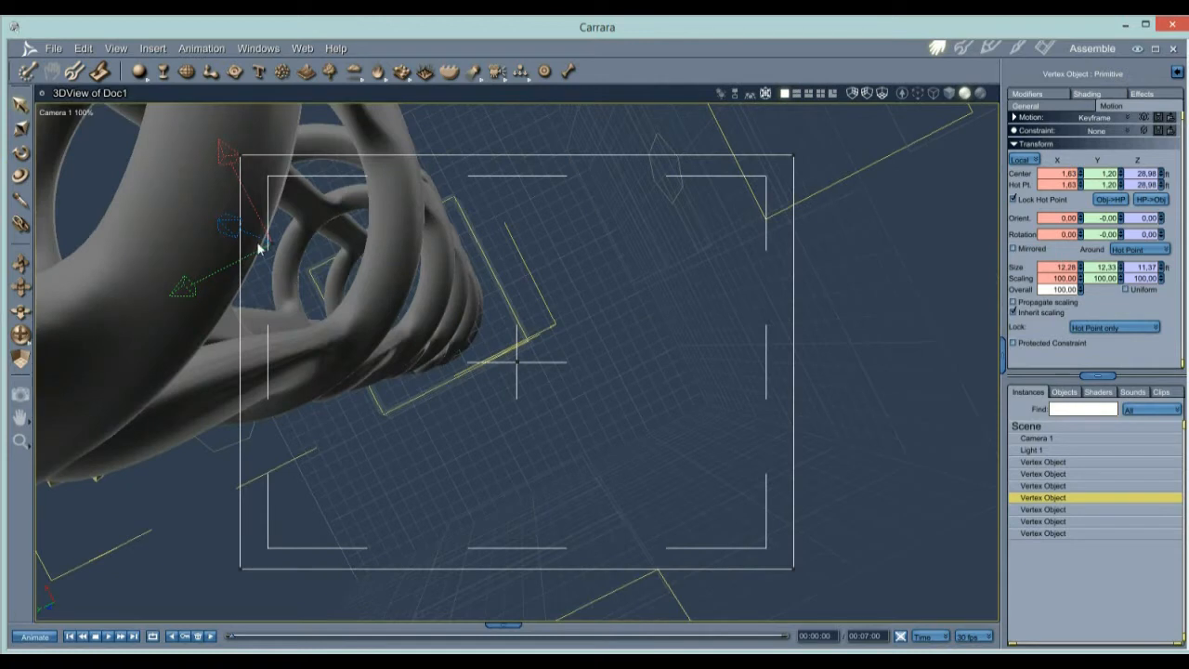
pyautogui.moveTo(284, 272)
pyautogui.mouseDown()
pyautogui.moveTo(311, 276)
pyautogui.moveTo(304, 283)
pyautogui.mouseUp()
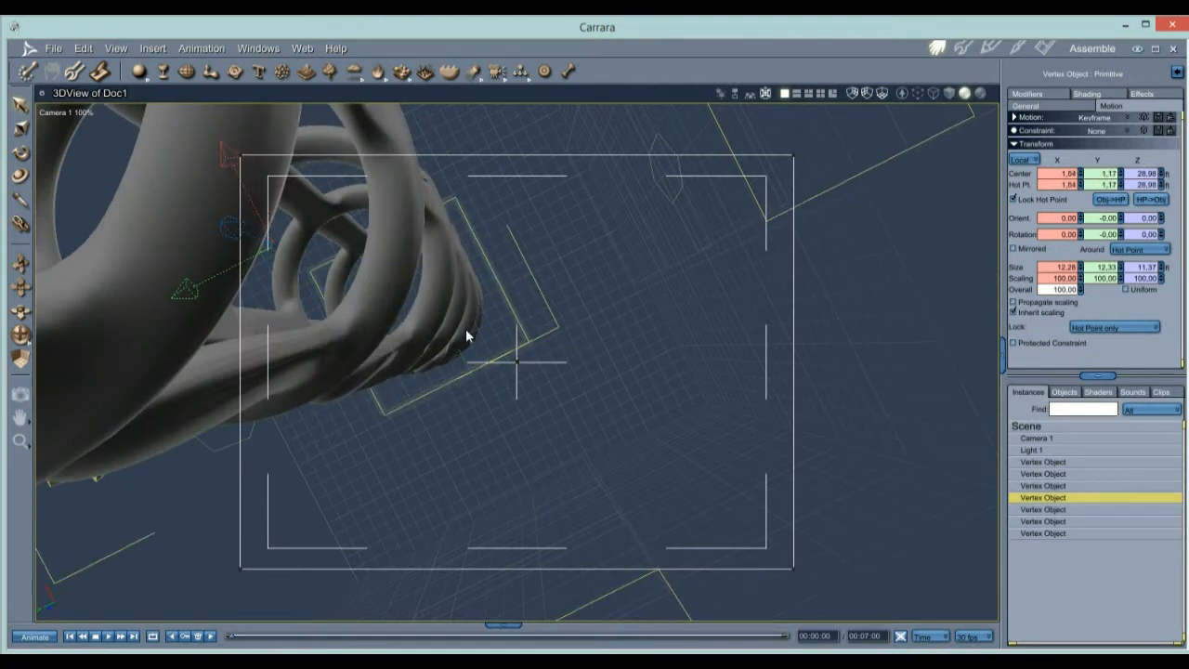
# - Nest the remaining ring objects and Light 1 under one parent Vertex Object in the scene hierarchy
pyautogui.hotkey('ctrl', 'a')
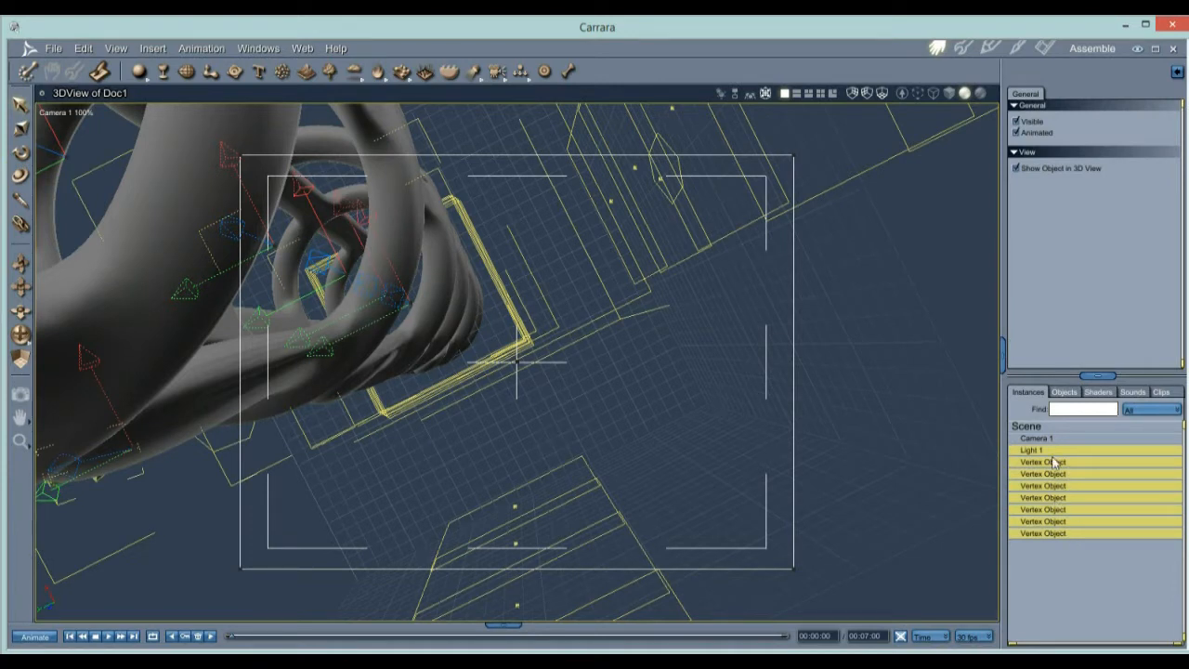
pyautogui.hotkey('ctrl', 'g')
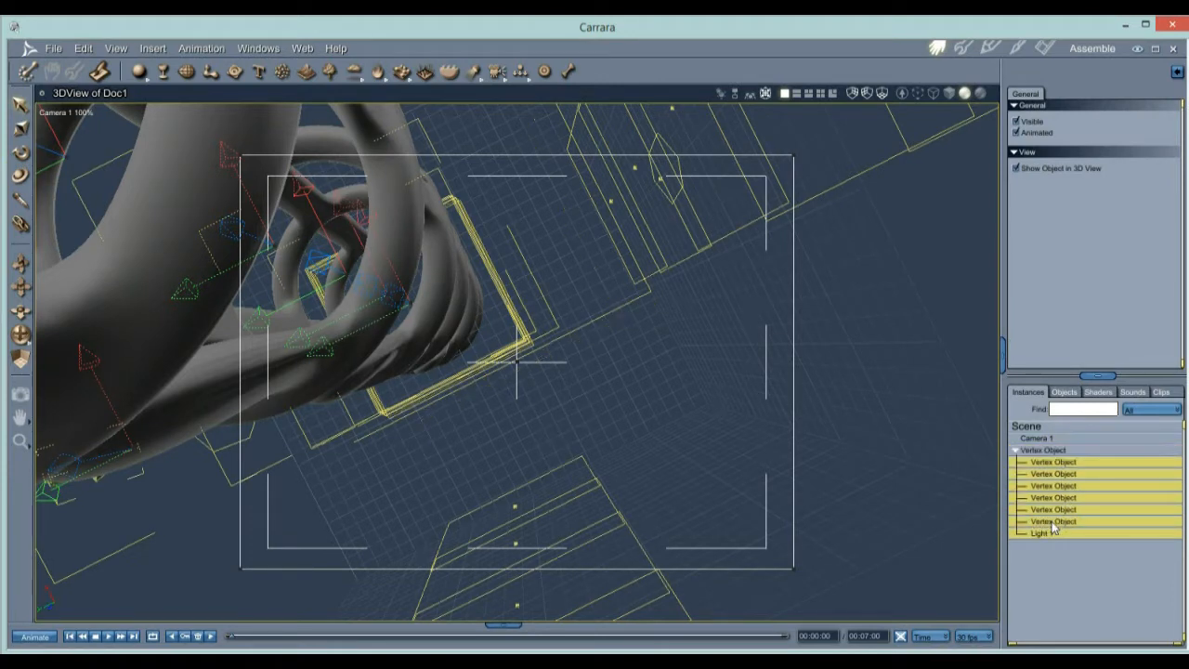
pyautogui.click(1053, 439)
pyautogui.click(1047, 451)
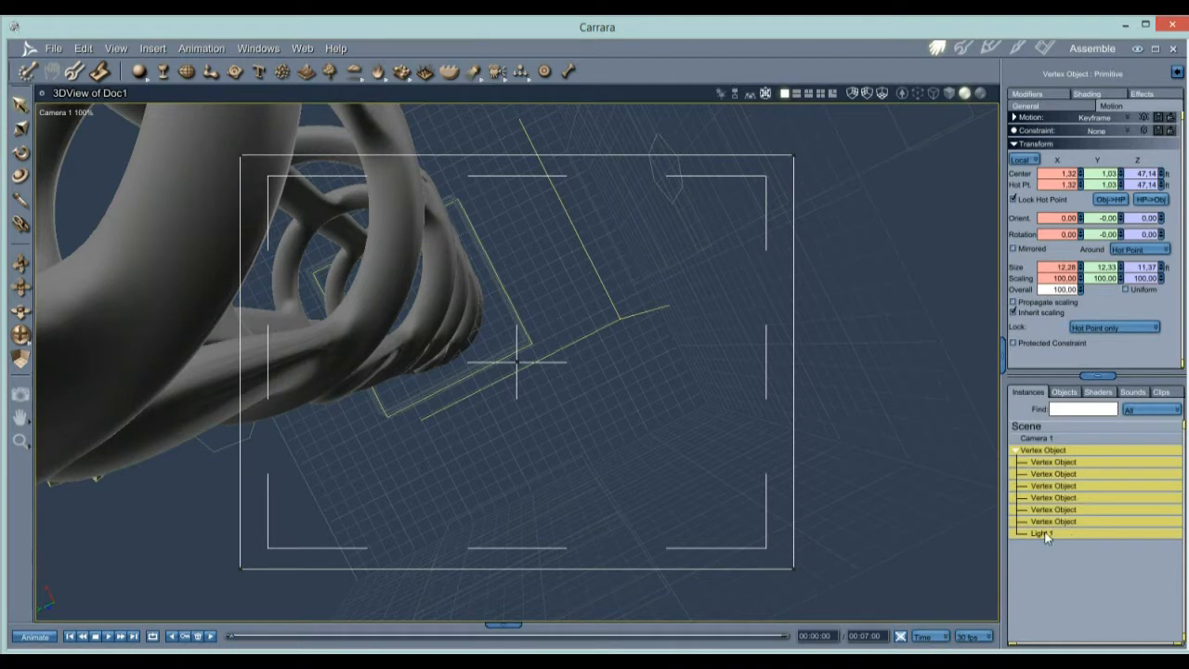
# - Move Light 1 back to the scene's top level, and collapse and select the parent Vertex Object
pyautogui.click(1071, 534)
pyautogui.moveTo(1038, 534); pyautogui.dragTo(1048, 586)
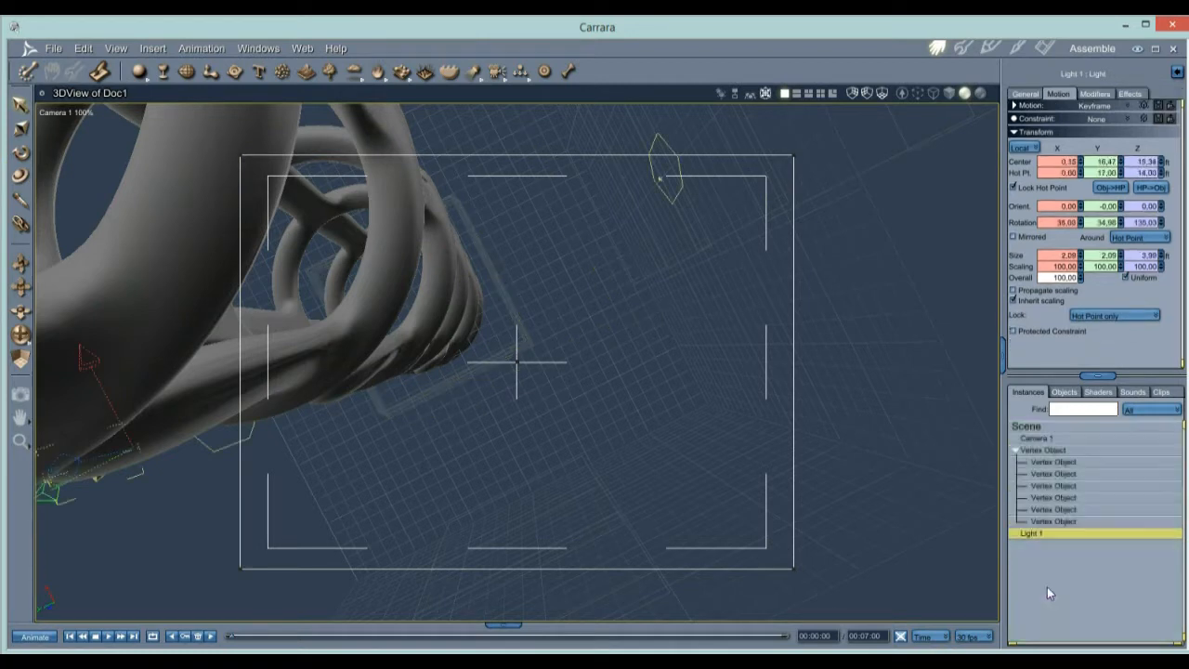
pyautogui.click(1017, 452)
pyautogui.click(1042, 452)
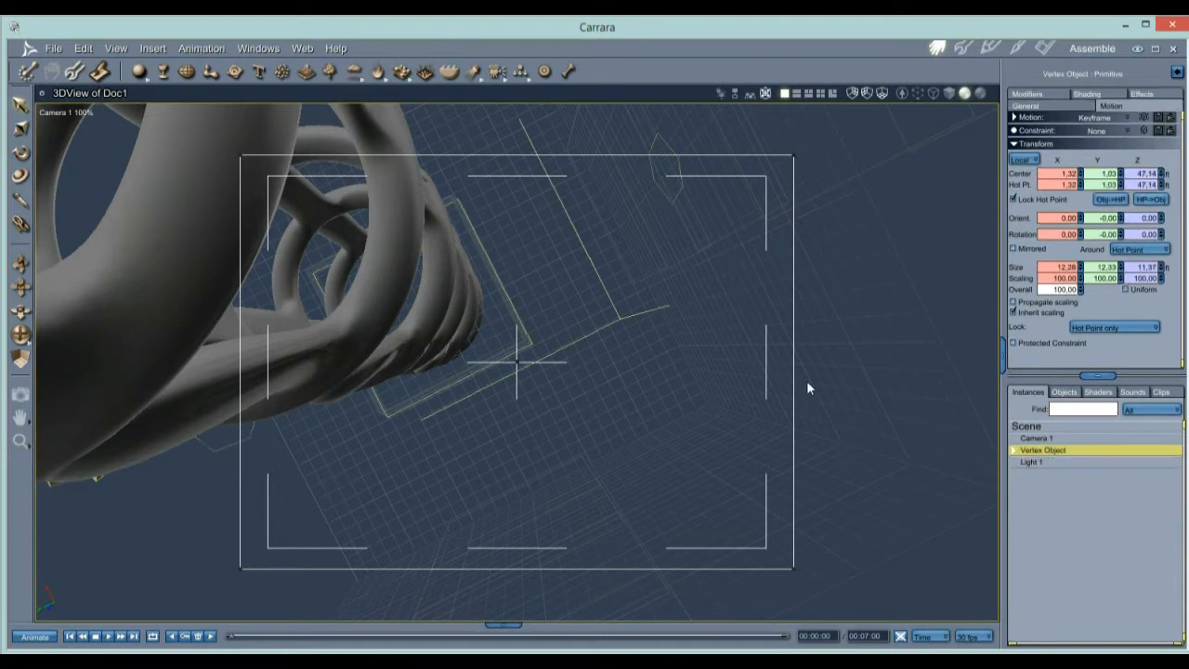
# - Move the tunnel to about X -3.69, Y -3.52 so Camera 1 looks straight down its centre, and expand the animation timeline
pyautogui.moveTo(380, 268); pyautogui.dragTo(899, 481)
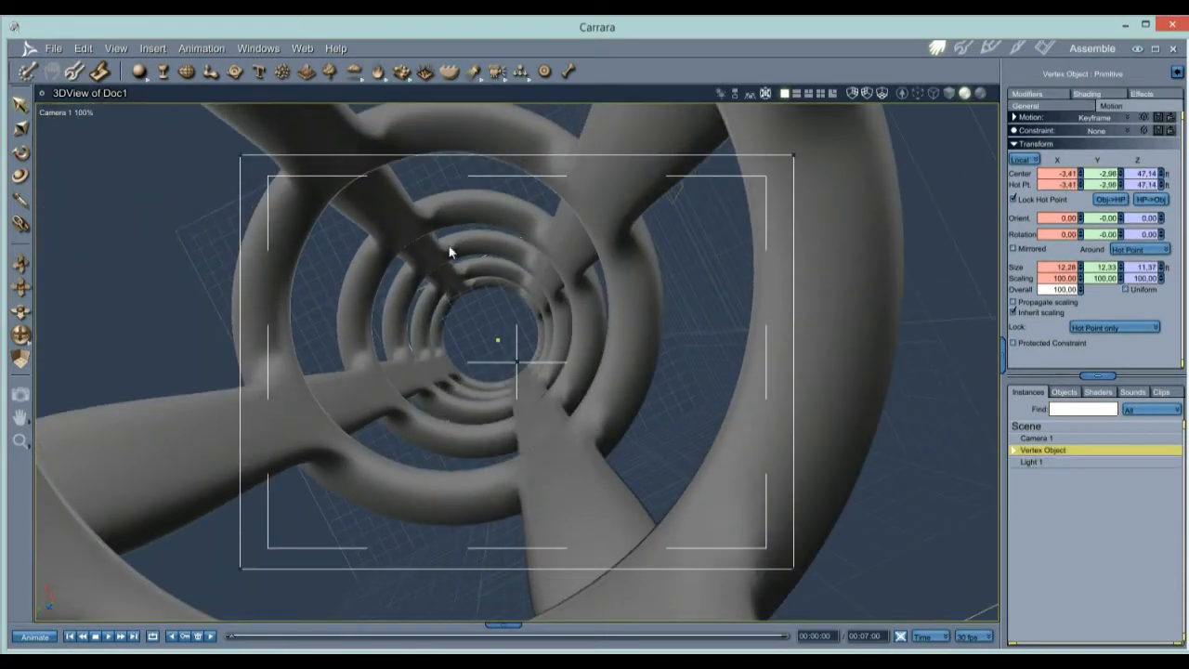
pyautogui.moveTo(453, 305); pyautogui.dragTo(558, 303)
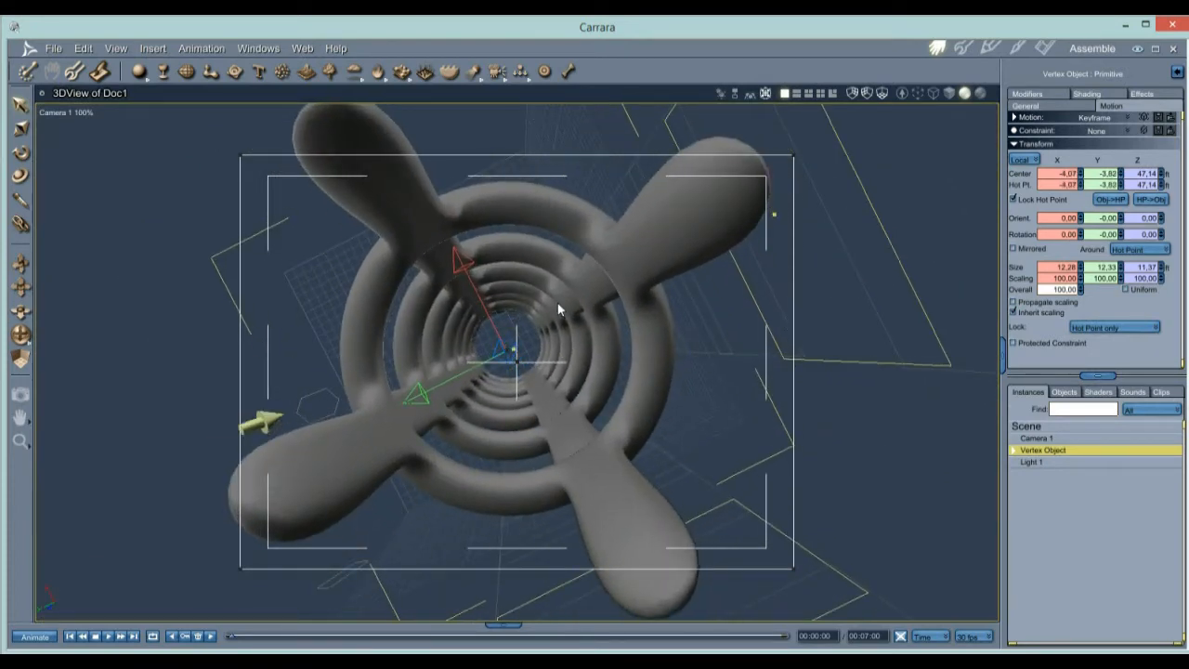
pyautogui.scroll(5, 523, 343)
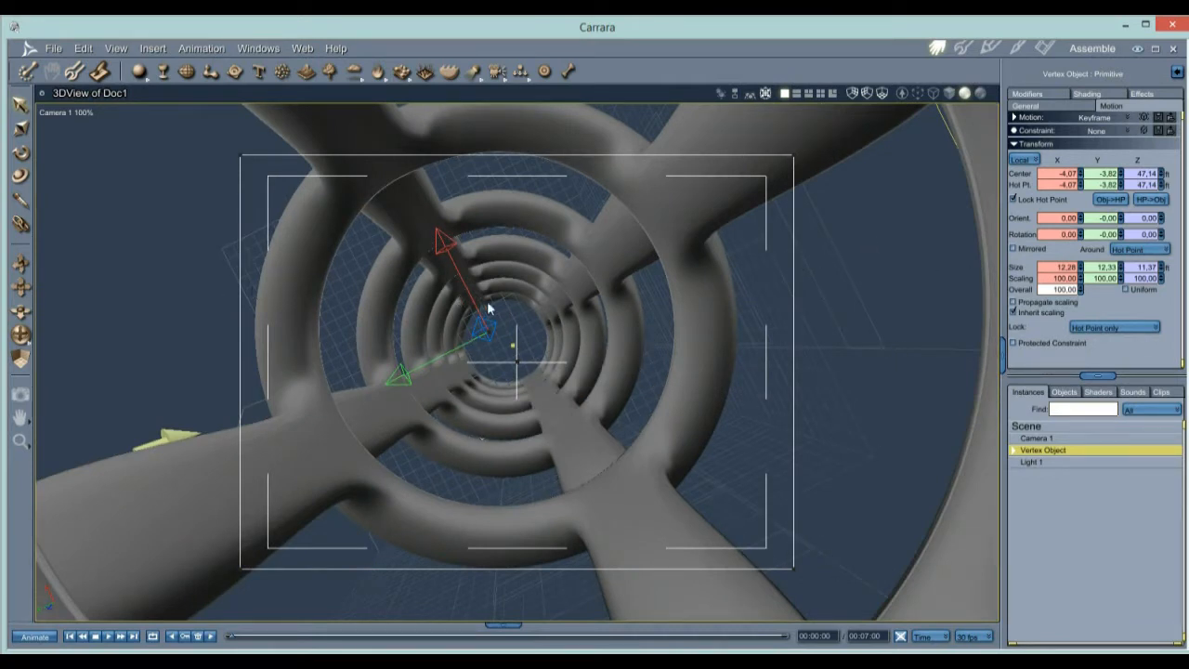
pyautogui.moveTo(527, 283); pyautogui.dragTo(577, 305)
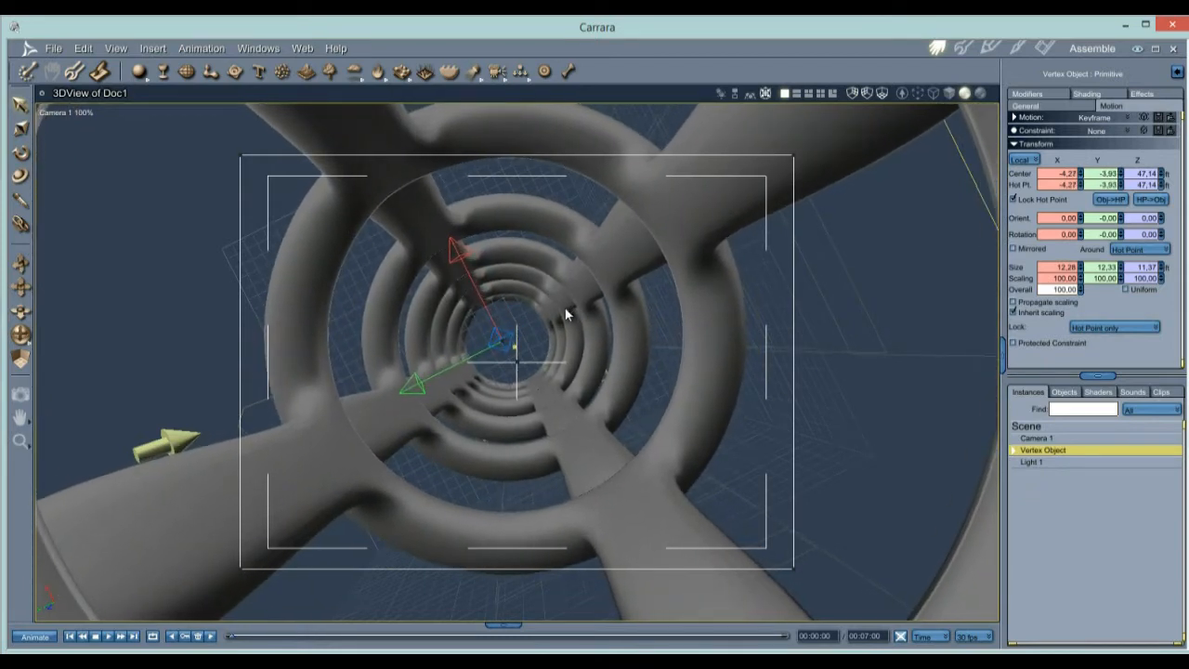
pyautogui.moveTo(531, 353)
pyautogui.mouseDown()
pyautogui.moveTo(560, 322)
pyautogui.moveTo(537, 345)
pyautogui.mouseUp()
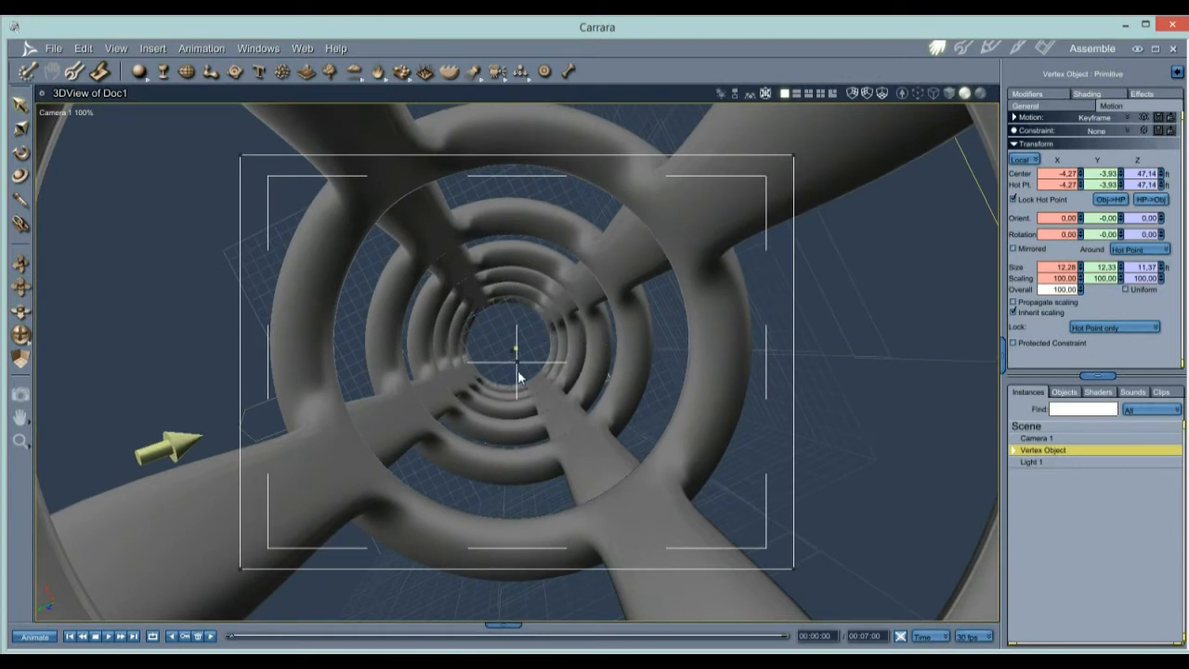
pyautogui.moveTo(562, 327); pyautogui.dragTo(568, 427)
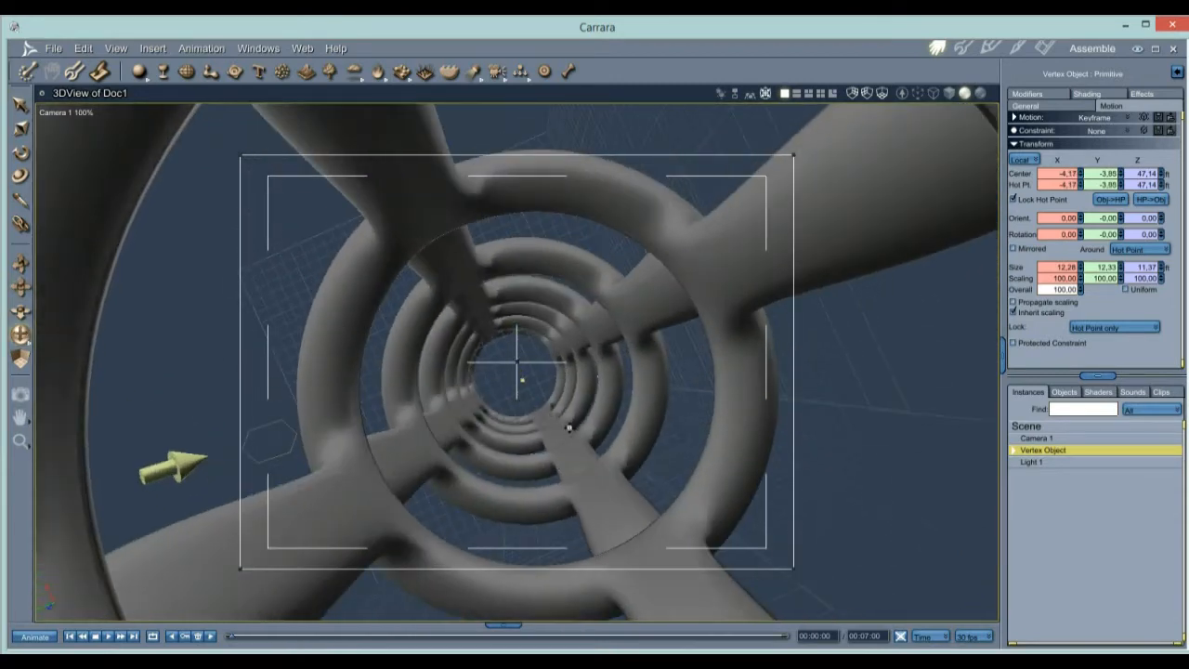
pyautogui.moveTo(596, 328); pyautogui.dragTo(552, 476)
pyautogui.click(502, 624)
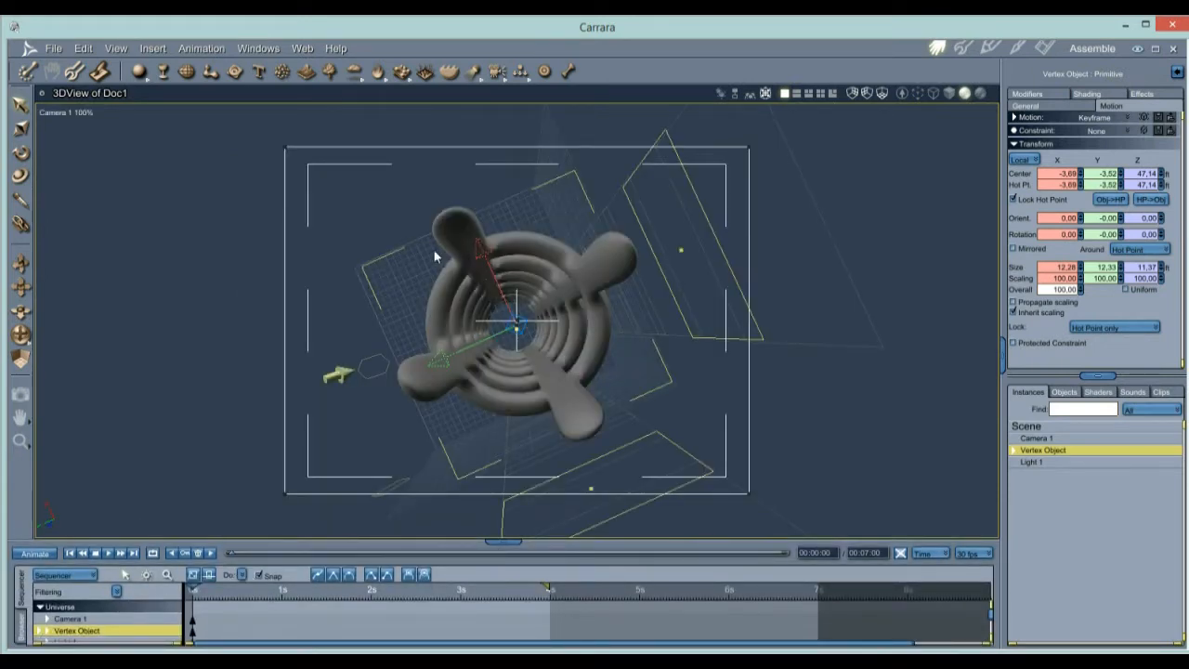
# - Test-render a rectangular area around the tunnel in the camera view and dismiss the result
pyautogui.press('r')
pyautogui.moveTo(713, 201); pyautogui.dragTo(232, 526)
pyautogui.press('v')
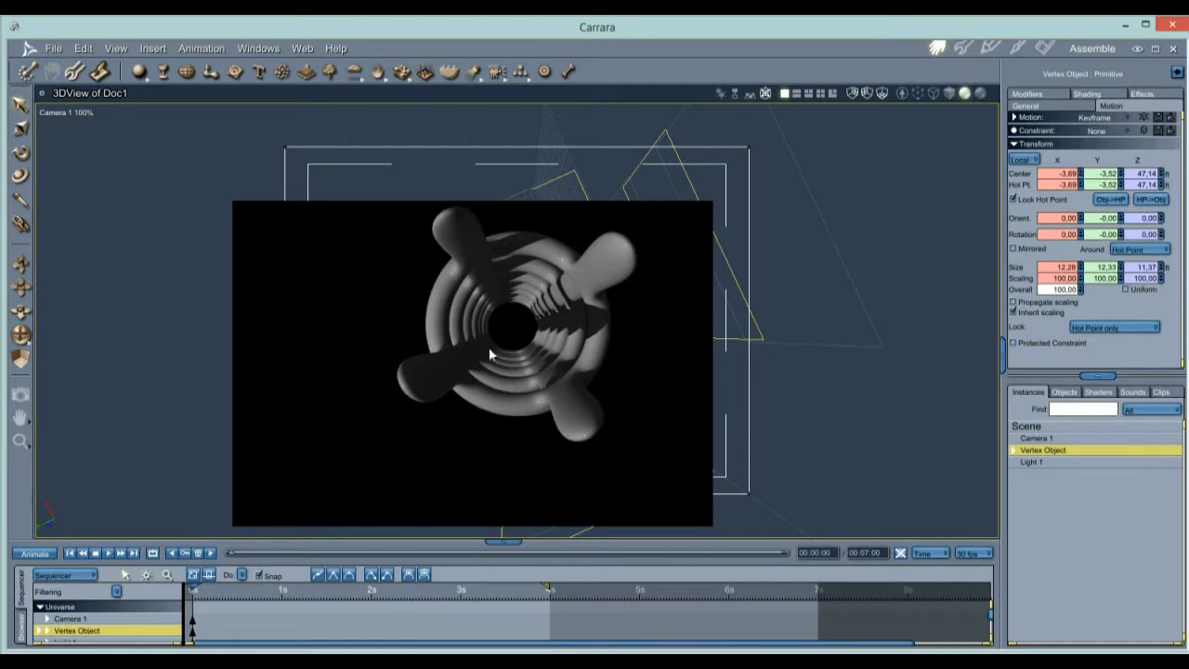
pyautogui.click(525, 323)
# - Frame the tunnel entrance for the start, and at 4 seconds on the timeline change the frame rate to 60 fps
pyautogui.scroll(3, 527, 322)
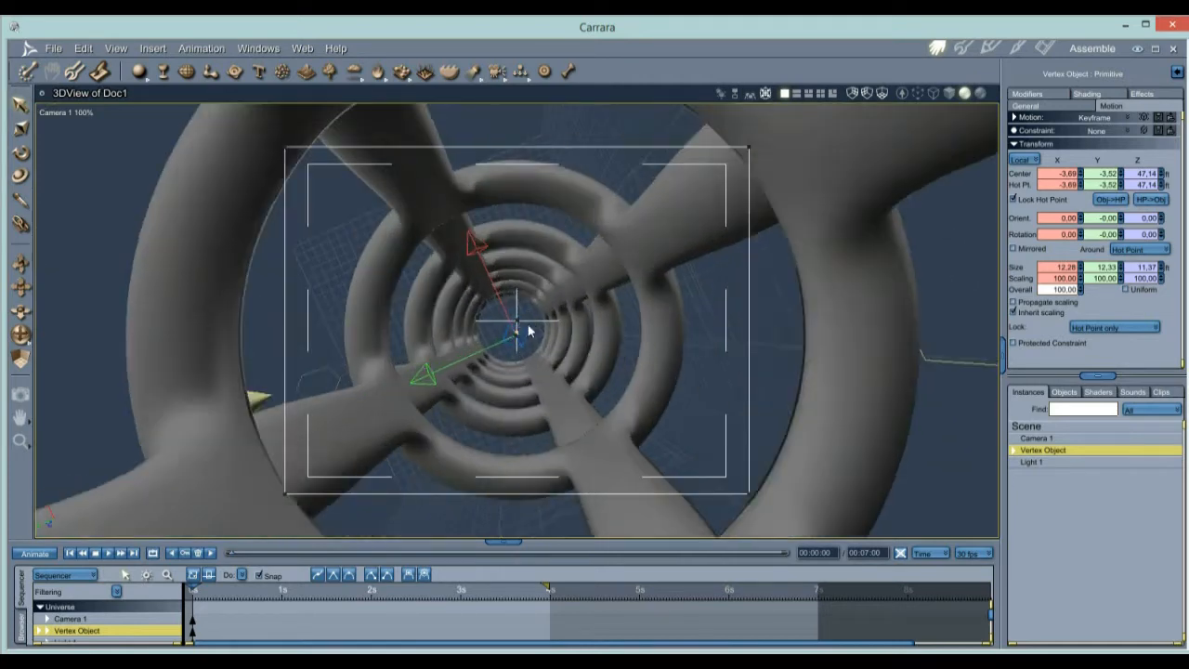
pyautogui.scroll(-3, 527, 326)
pyautogui.moveTo(232, 554); pyautogui.dragTo(785, 556)
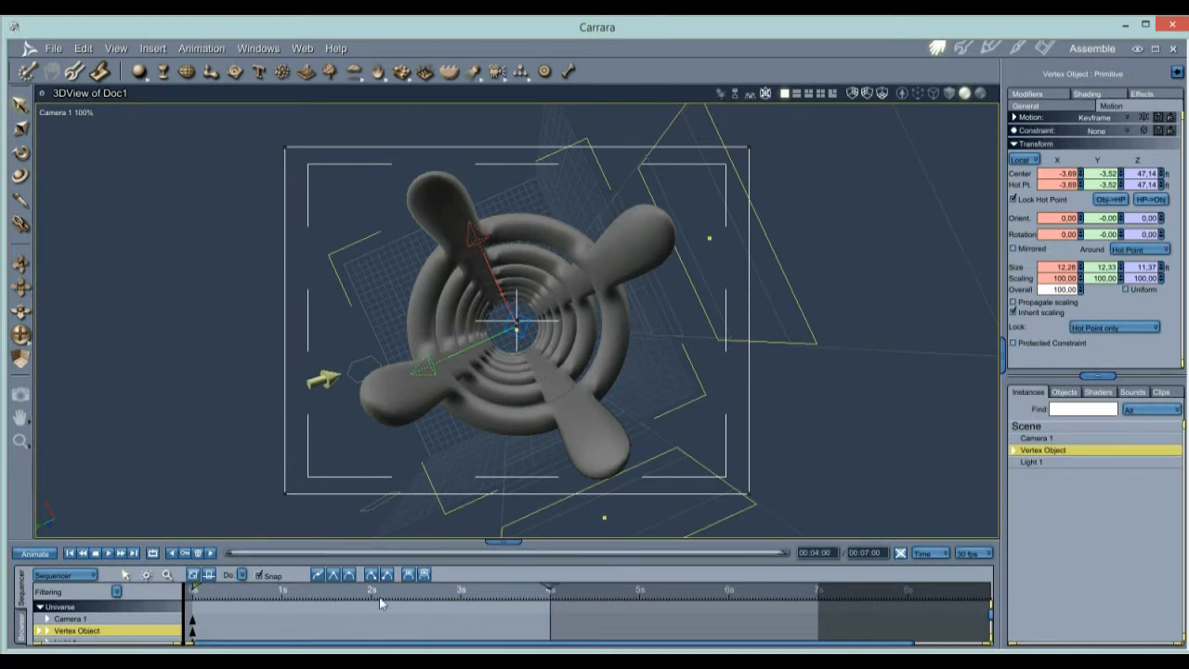
pyautogui.click(983, 555)
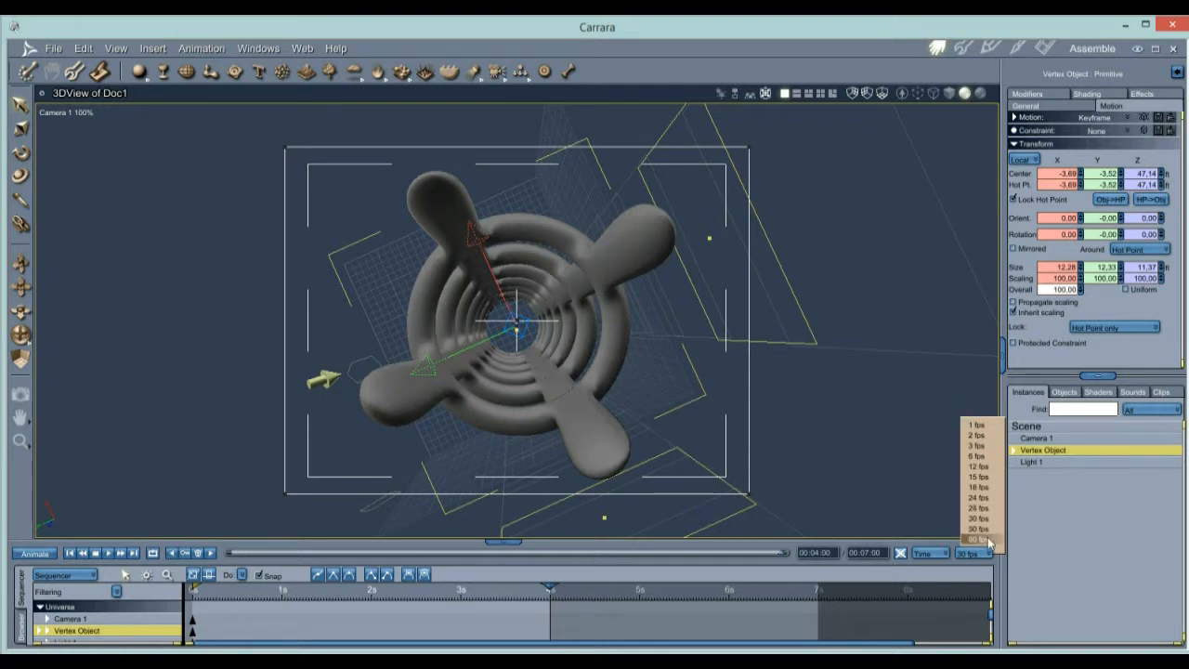
pyautogui.click(985, 540)
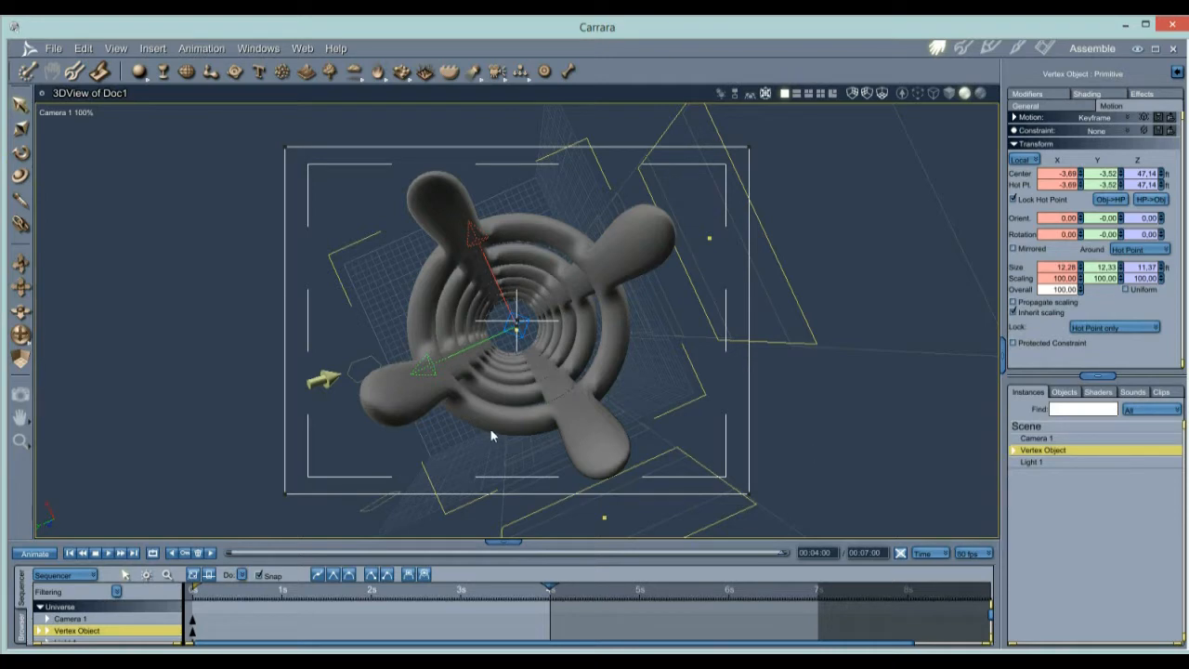
# - At 4 seconds, dolly Camera 1 through the tunnel to the last ring, centre the ring in frame and roll the camera
pyautogui.scroll(10, 511, 341)
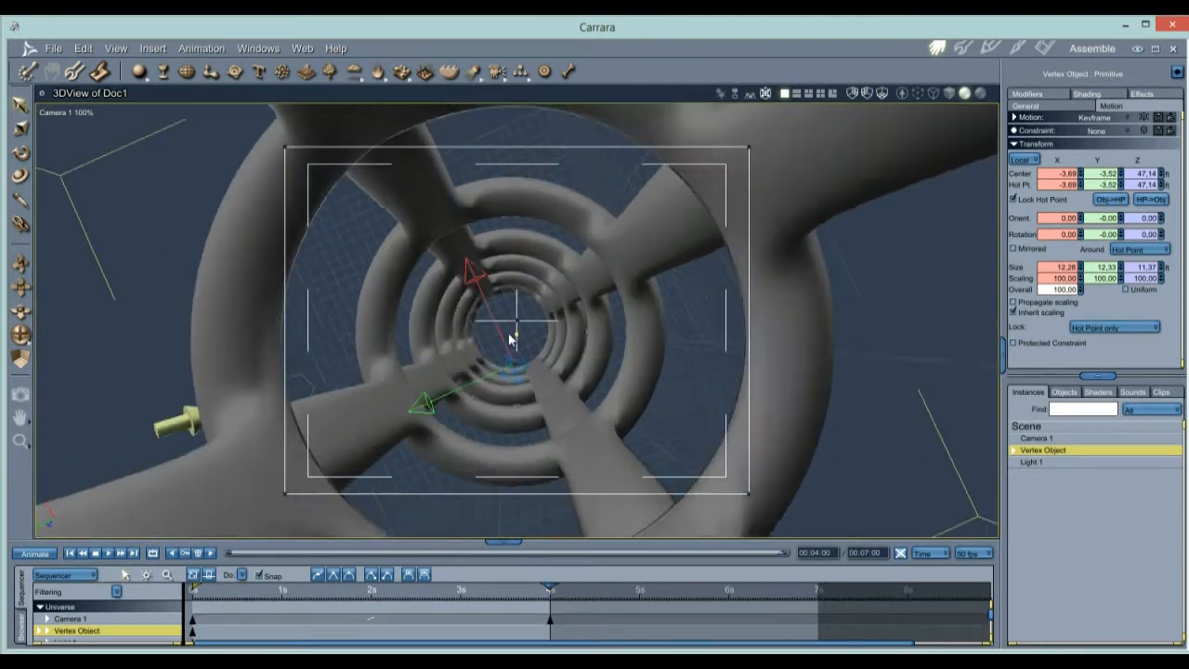
pyautogui.scroll(8, 509, 335)
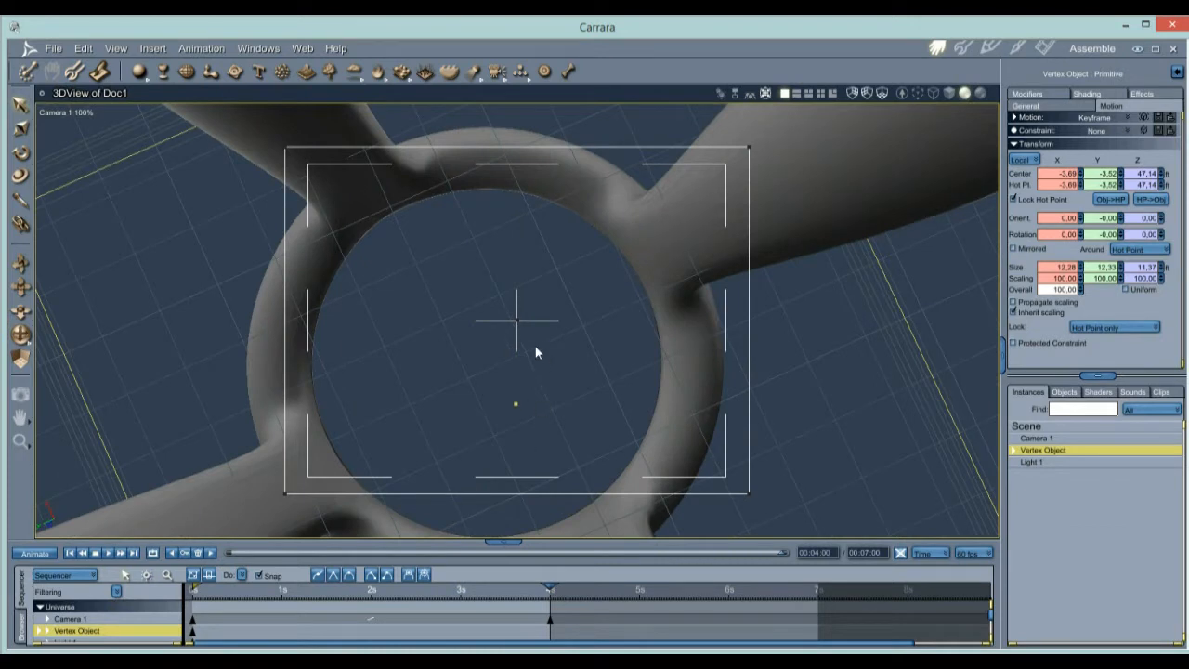
pyautogui.moveTo(477, 359); pyautogui.dragTo(525, 295)
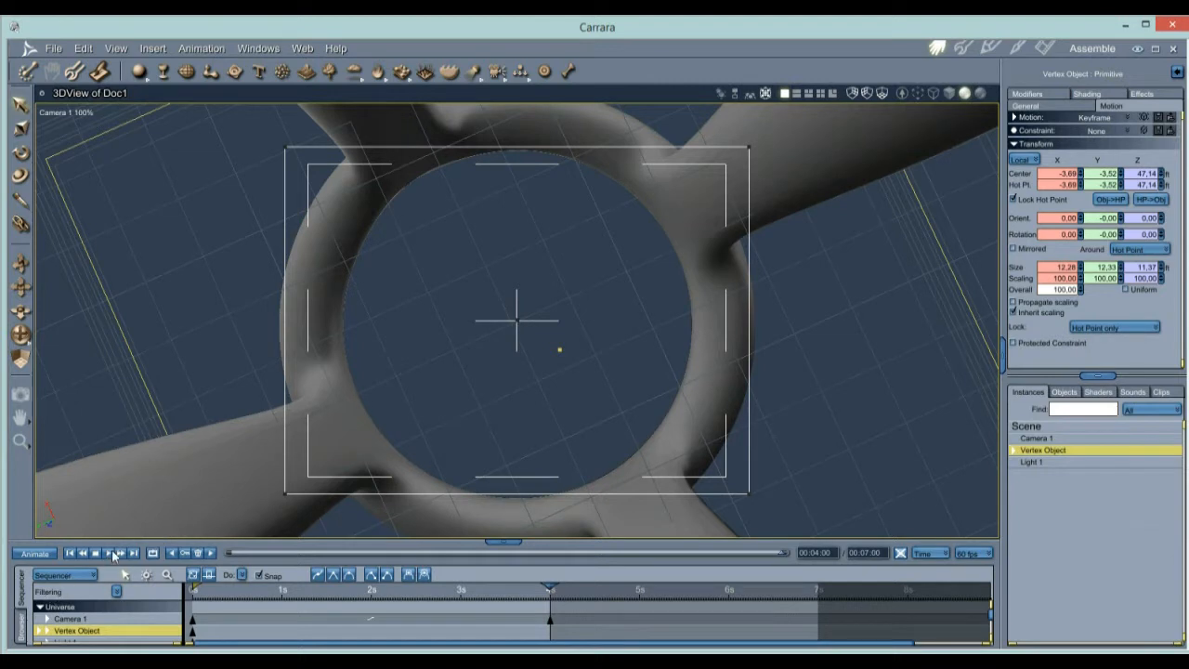
pyautogui.click(21, 335)
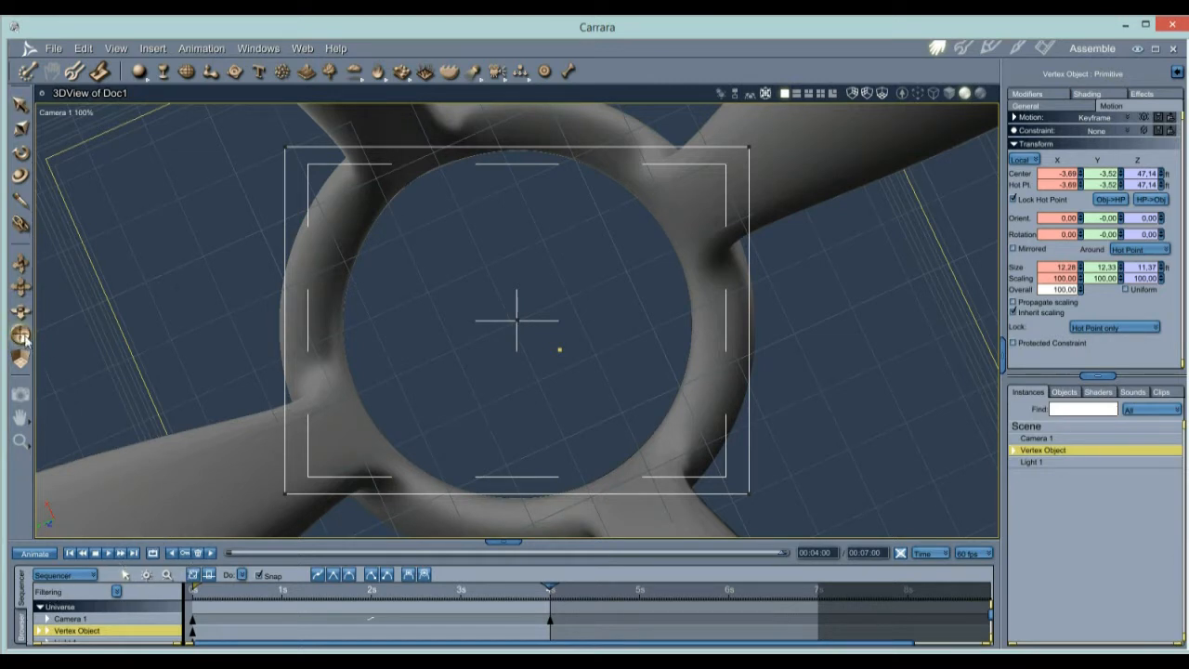
pyautogui.moveTo(433, 242); pyautogui.dragTo(682, 275)
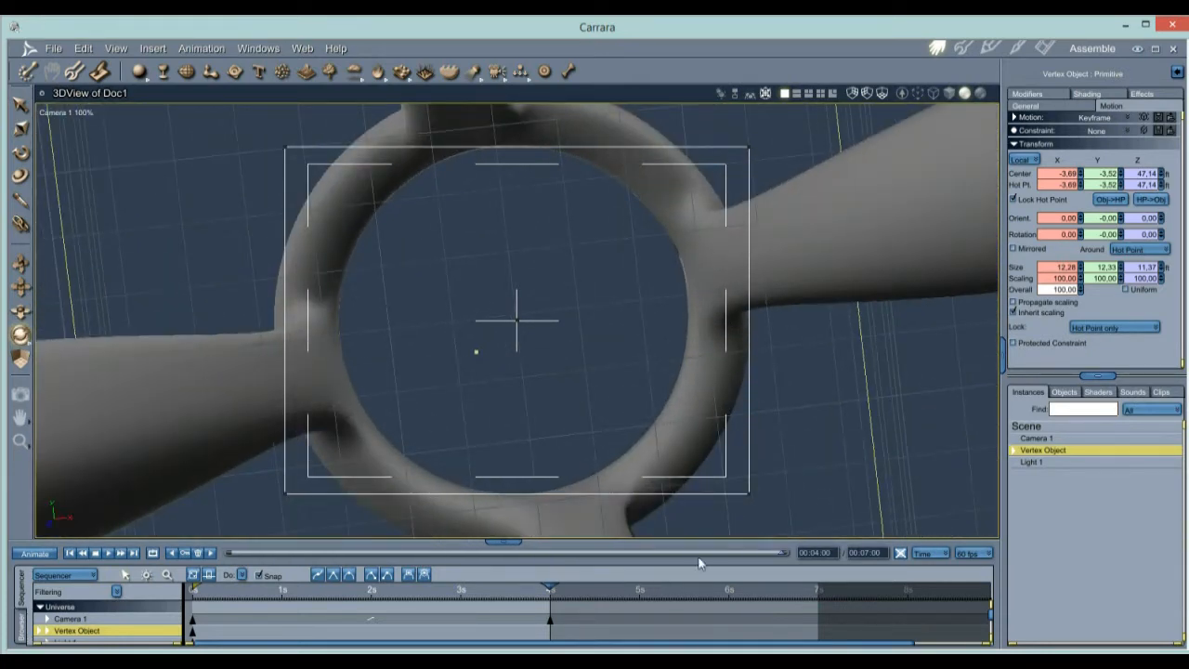
# - Preview the camera flight through the tunnel and return the animation to time zero
pyautogui.moveTo(782, 556); pyautogui.dragTo(194, 577)
pyautogui.click(110, 551)
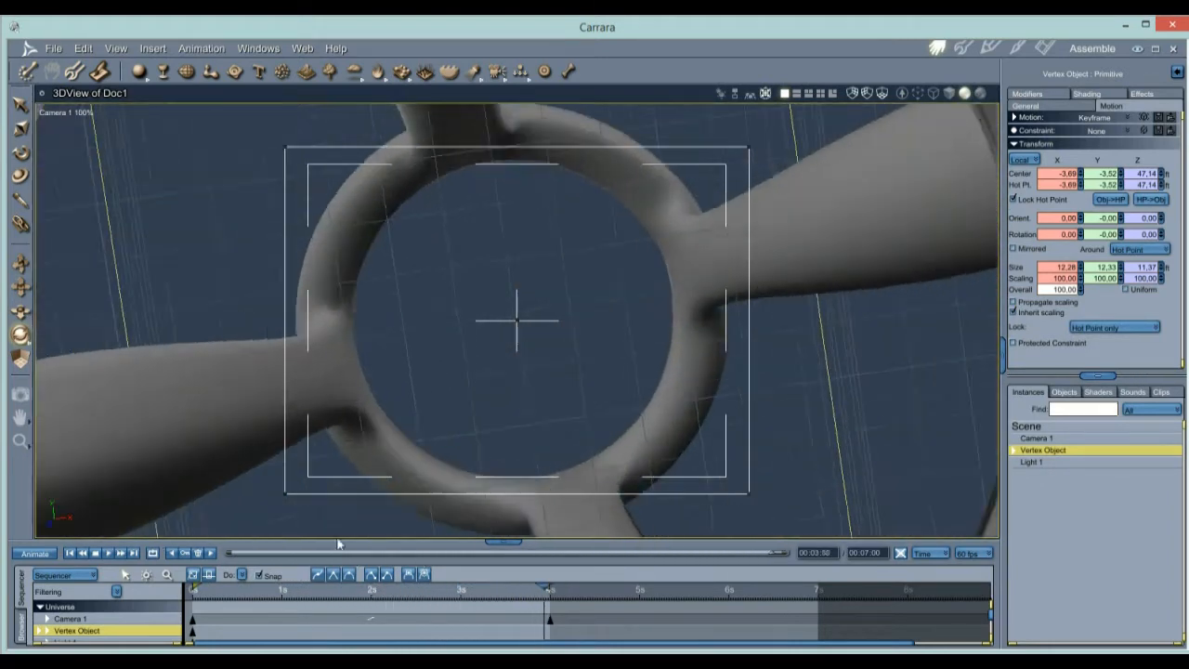
pyautogui.click(236, 556)
pyautogui.moveTo(236, 555); pyautogui.dragTo(229, 555)
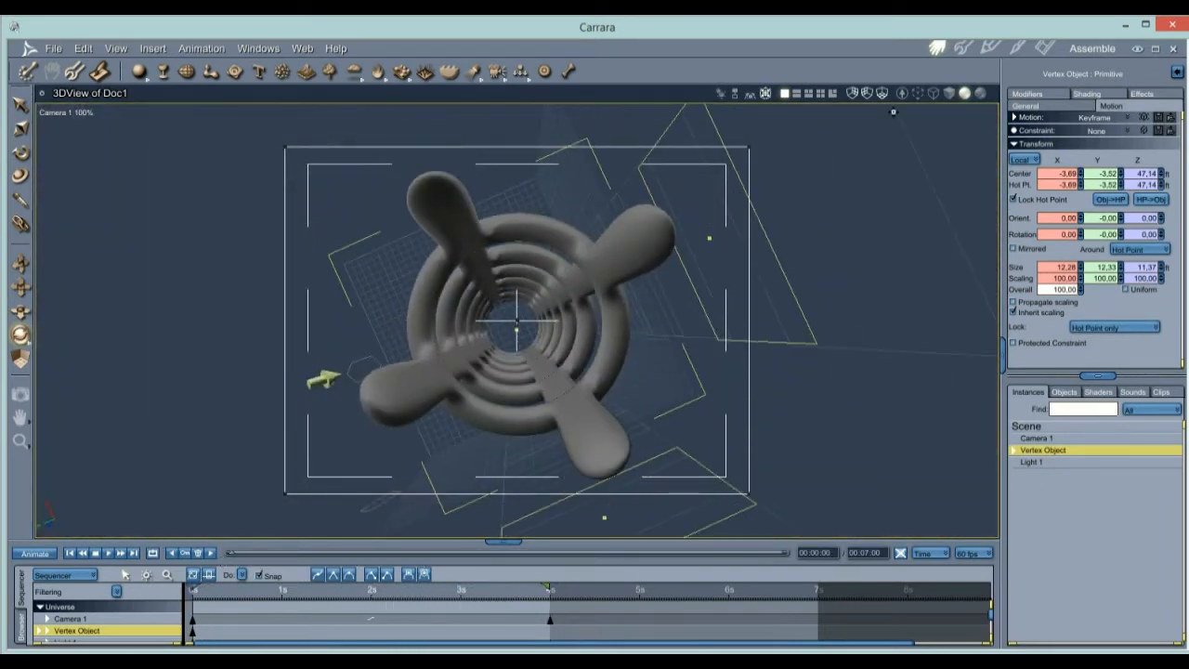
# - In the Render room's output settings, set the image size to 512 by 512 px, unlocking and relocking the proportions
pyautogui.click(1046, 49)
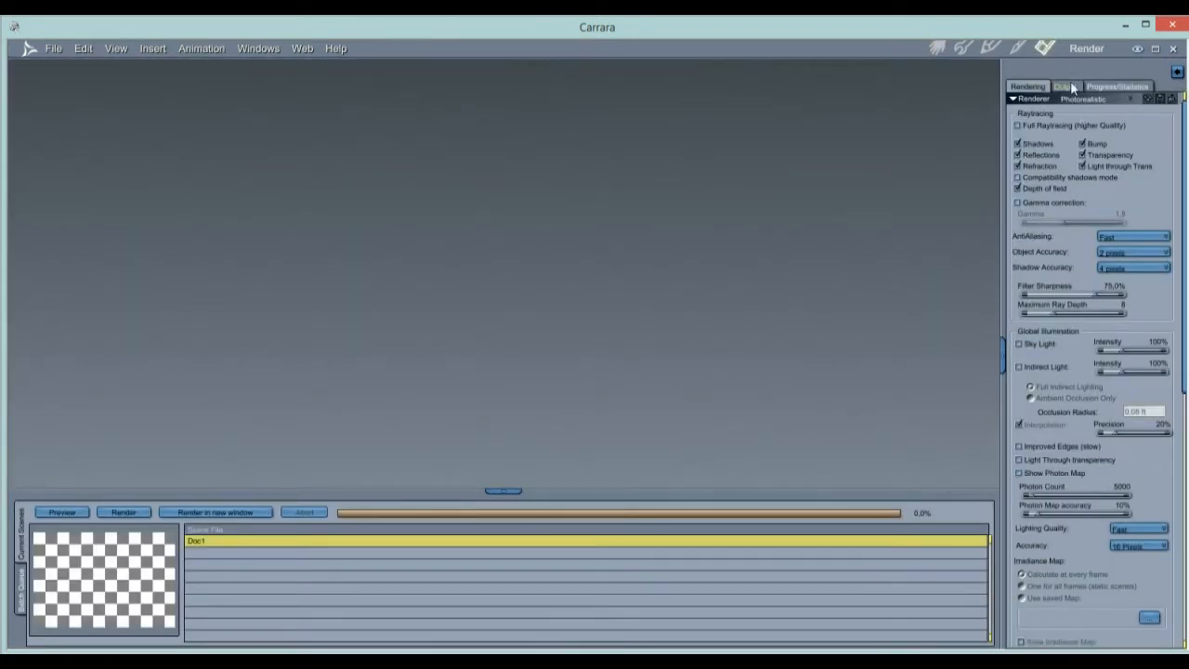
pyautogui.click(1065, 86)
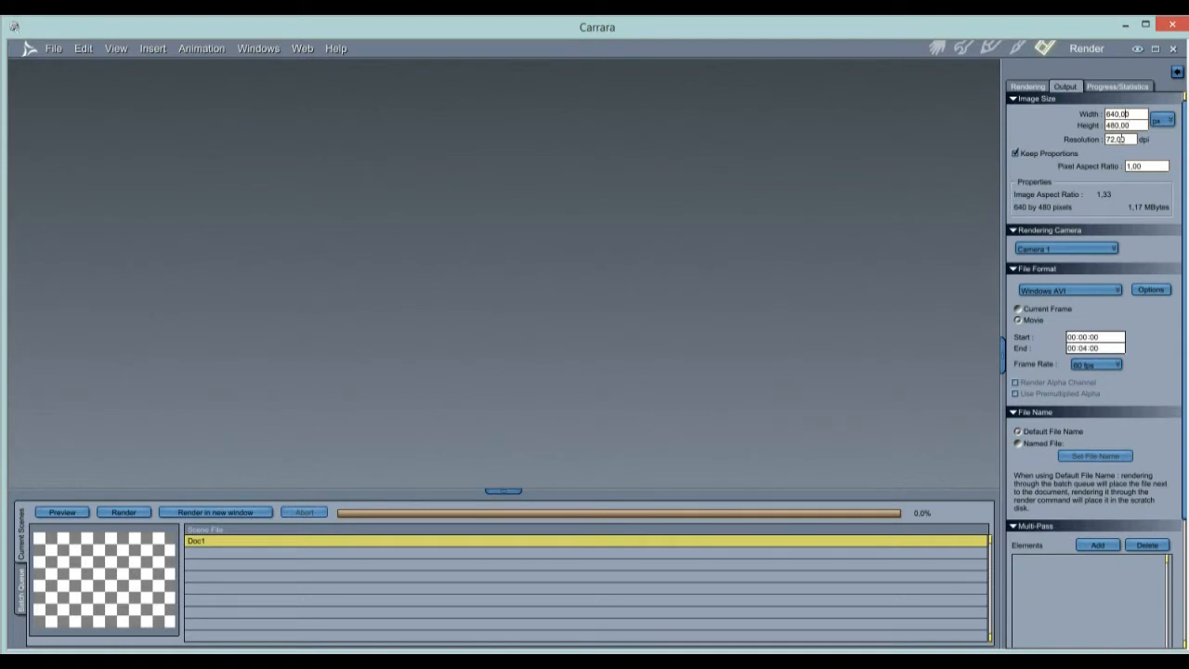
pyautogui.click(1018, 153)
pyautogui.click(1139, 113)
pyautogui.write('512')
pyautogui.press('Tab')
pyautogui.write('512')
pyautogui.click(1043, 156)
# - Set the movie output to Sequenced PNG with an alpha channel, and accept Premiere numbering starting at frame 0
pyautogui.click(1065, 292)
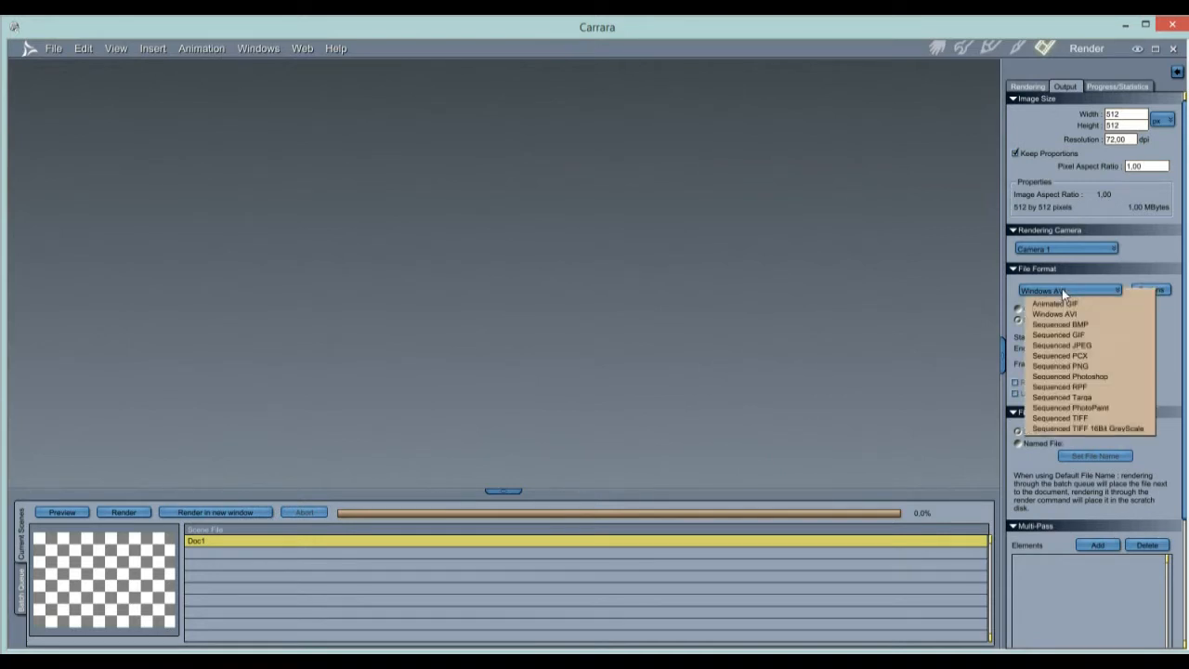
pyautogui.click(1063, 366)
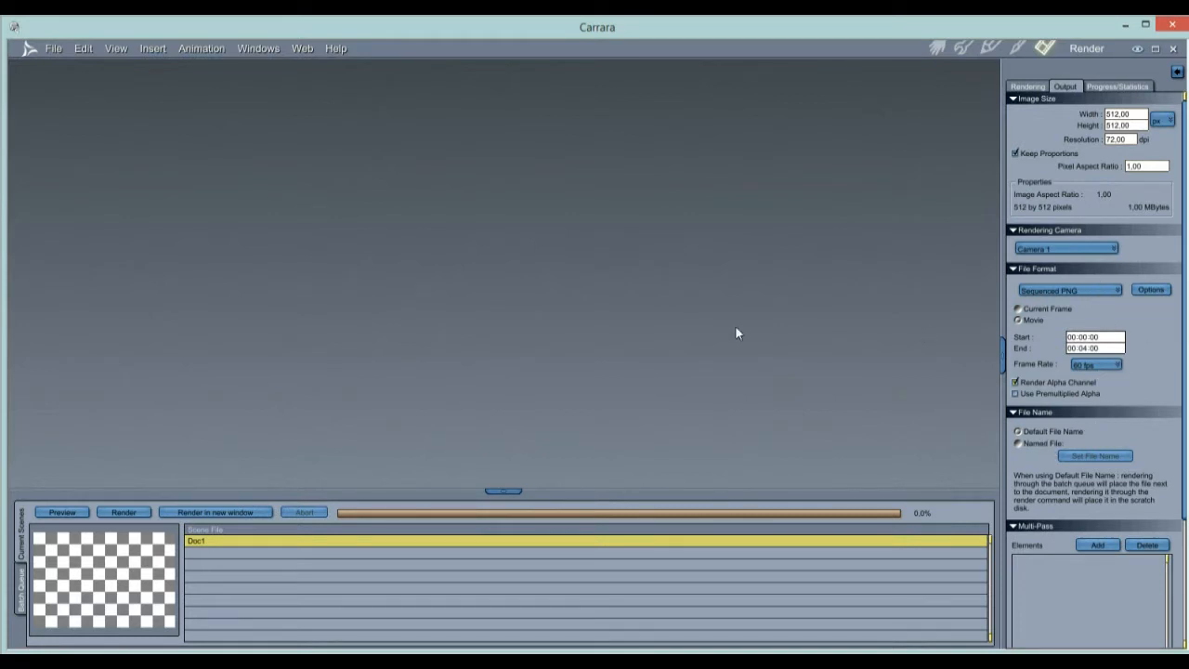
pyautogui.click(1153, 290)
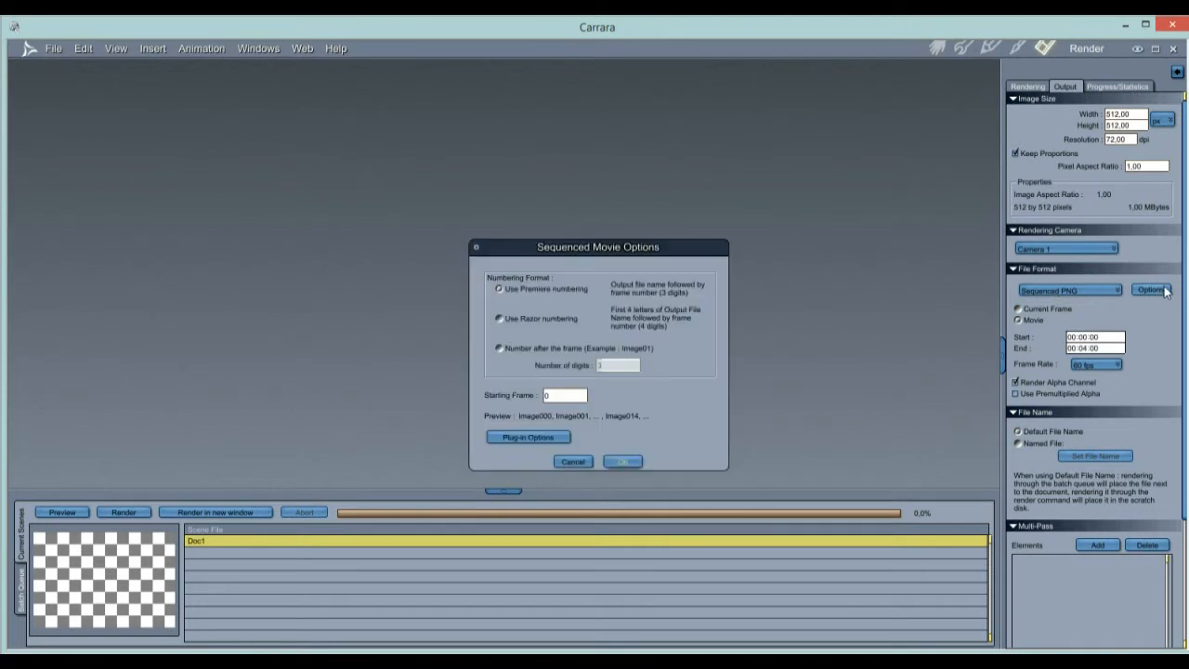
pyautogui.click(538, 438)
pyautogui.click(635, 461)
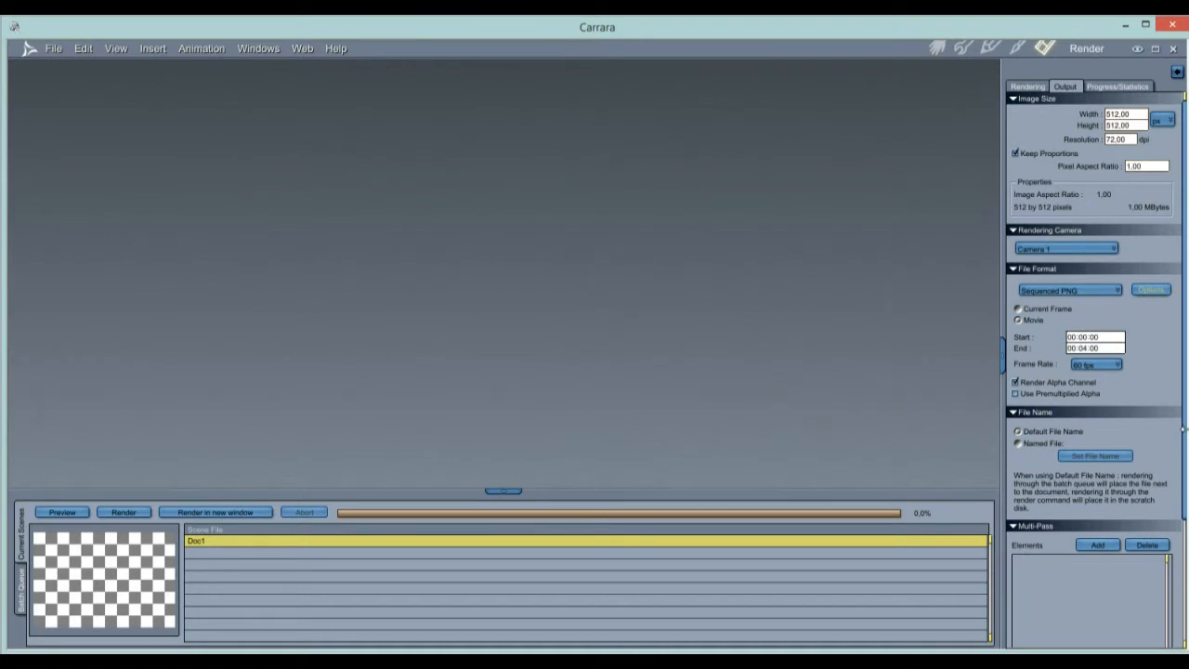
# - Add a Depth layer to the multi-pass elements of the render output
pyautogui.moveTo(1184, 439); pyautogui.dragTo(1184, 567)
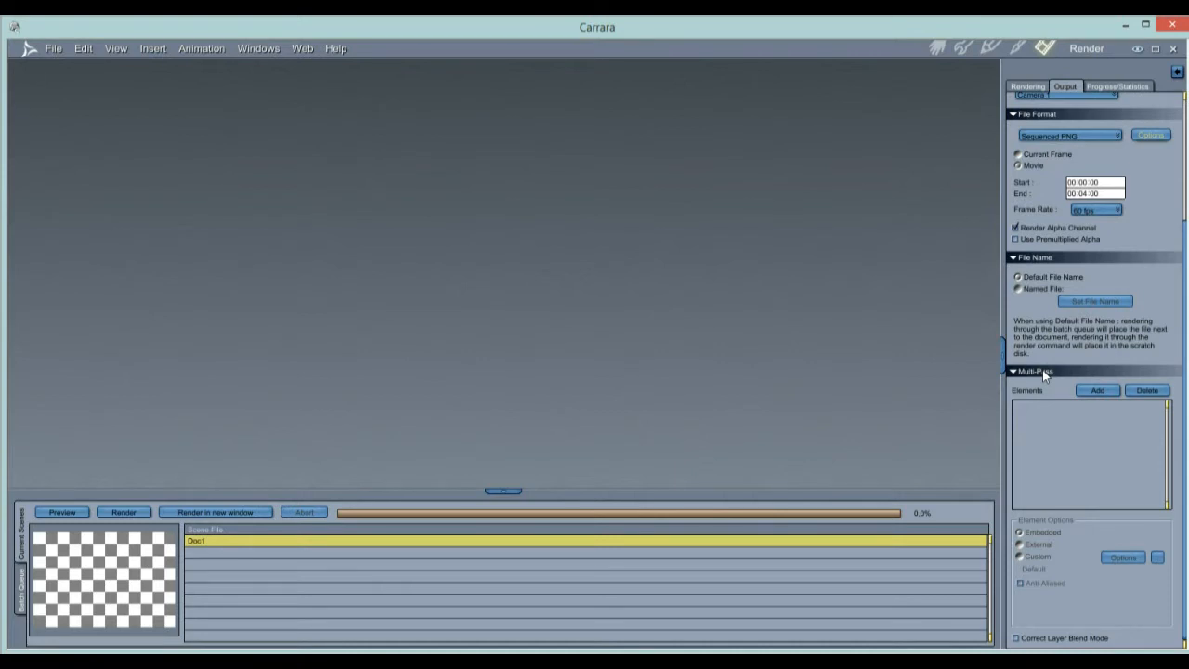
pyautogui.click(1092, 393)
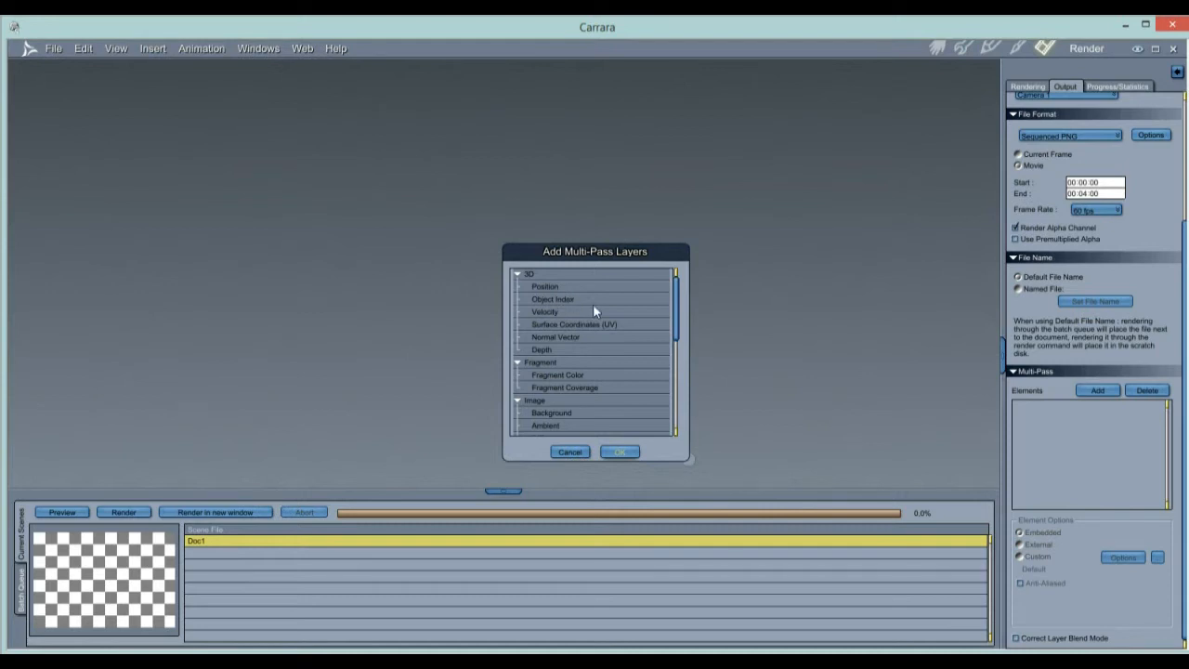
pyautogui.click(548, 352)
pyautogui.click(620, 452)
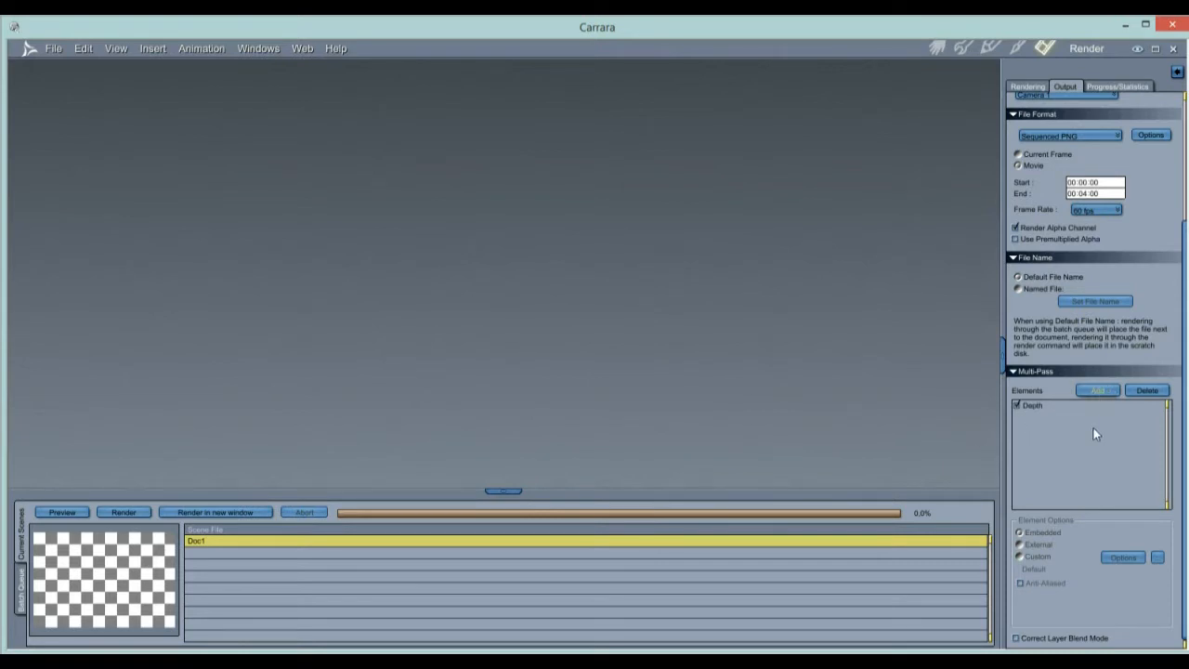
# - In the rendering settings, set the Photorealistic renderer's antialiasing to Fast
pyautogui.click(1039, 87)
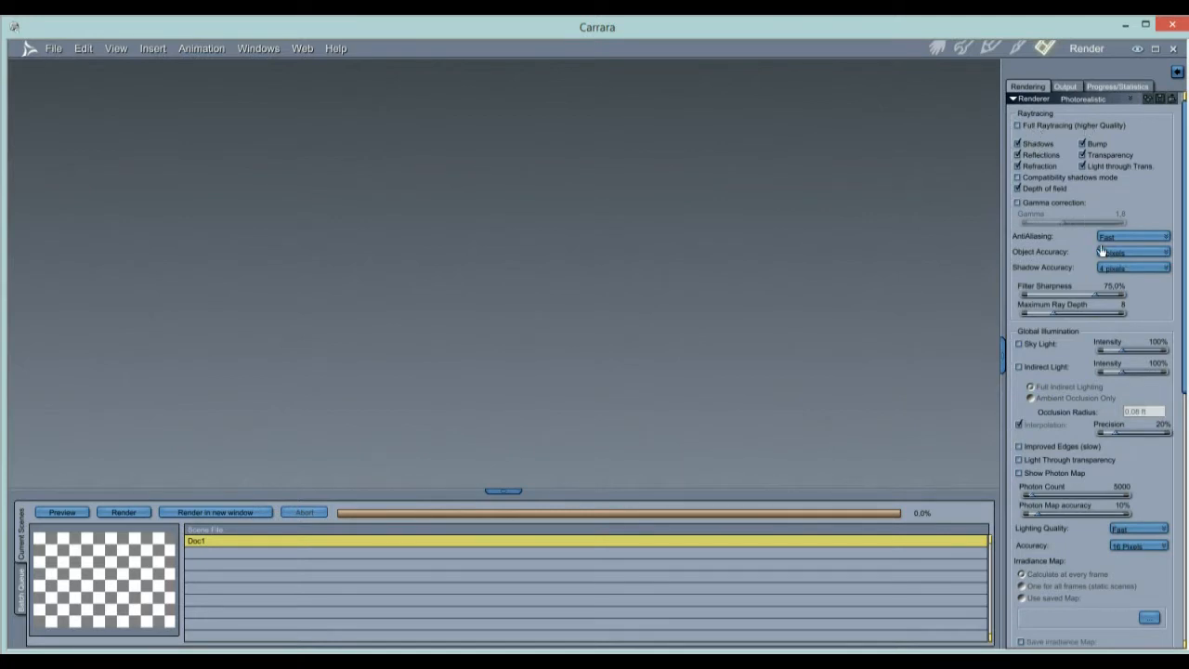
pyautogui.click(1129, 235)
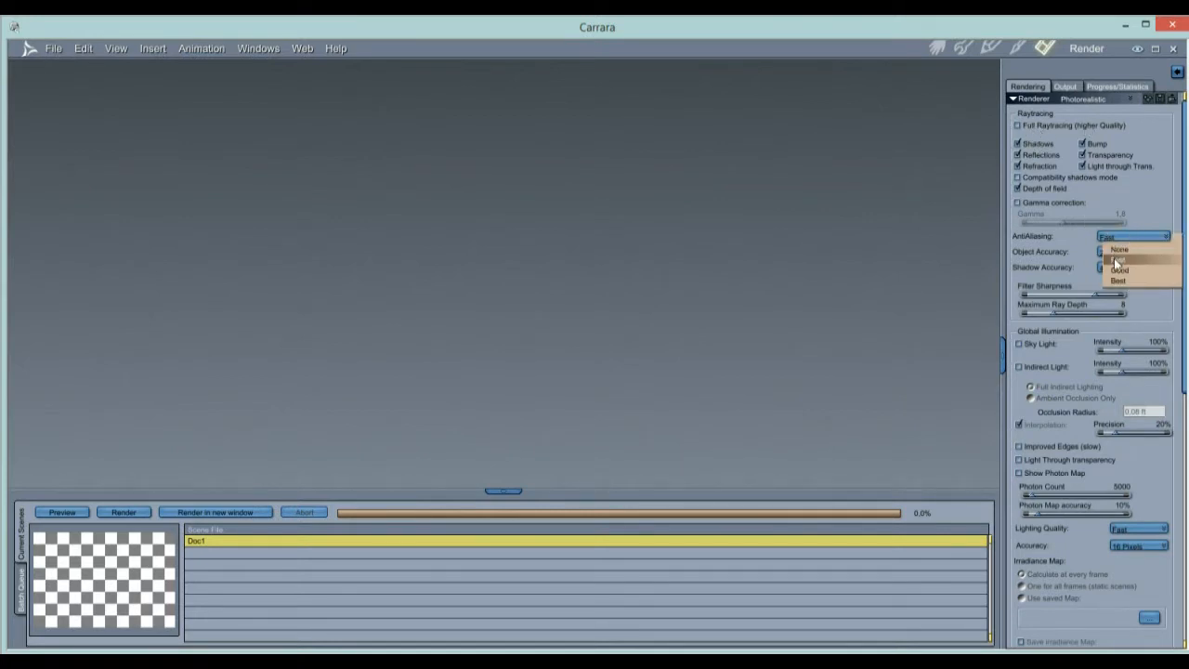
pyautogui.click(1118, 263)
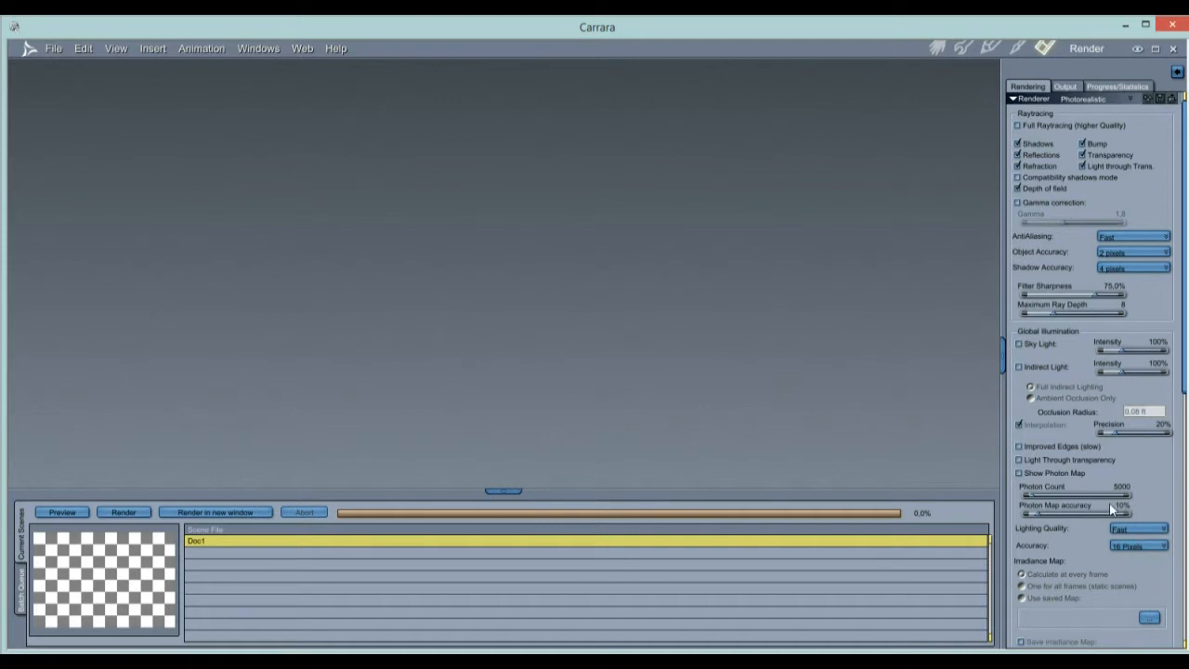
# - Back in the Assemble room, give the whole scene a Color backdrop and make that colour white
pyautogui.click(936, 48)
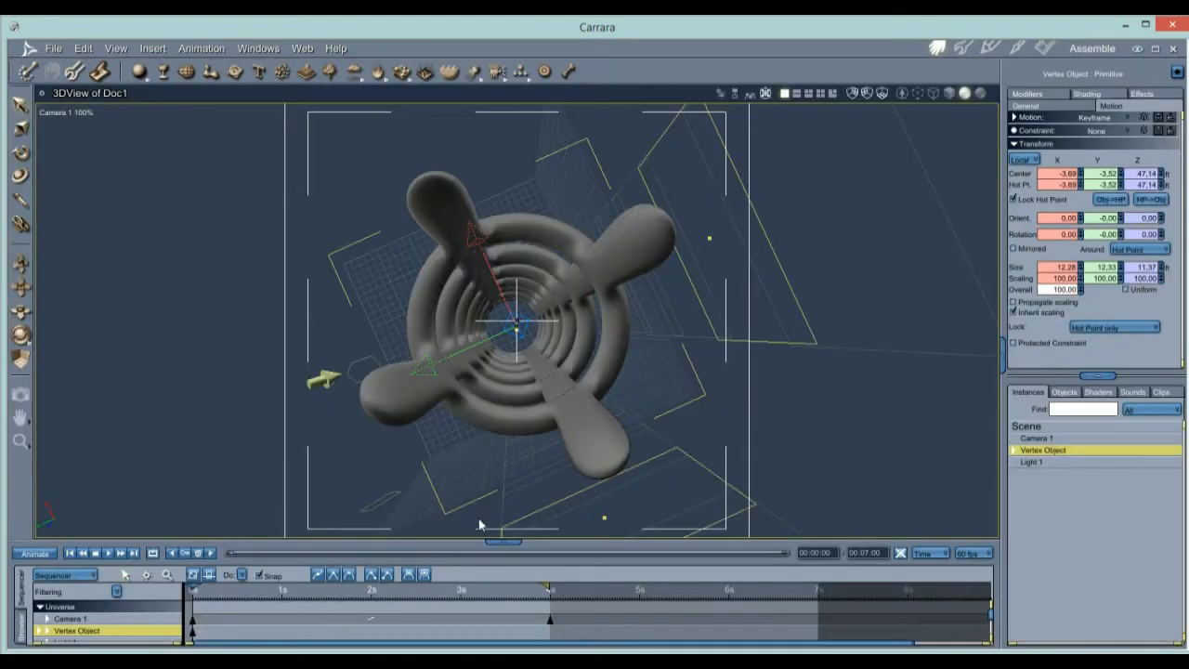
pyautogui.press('r')
pyautogui.moveTo(727, 160); pyautogui.dragTo(198, 552)
pyautogui.click(1038, 427)
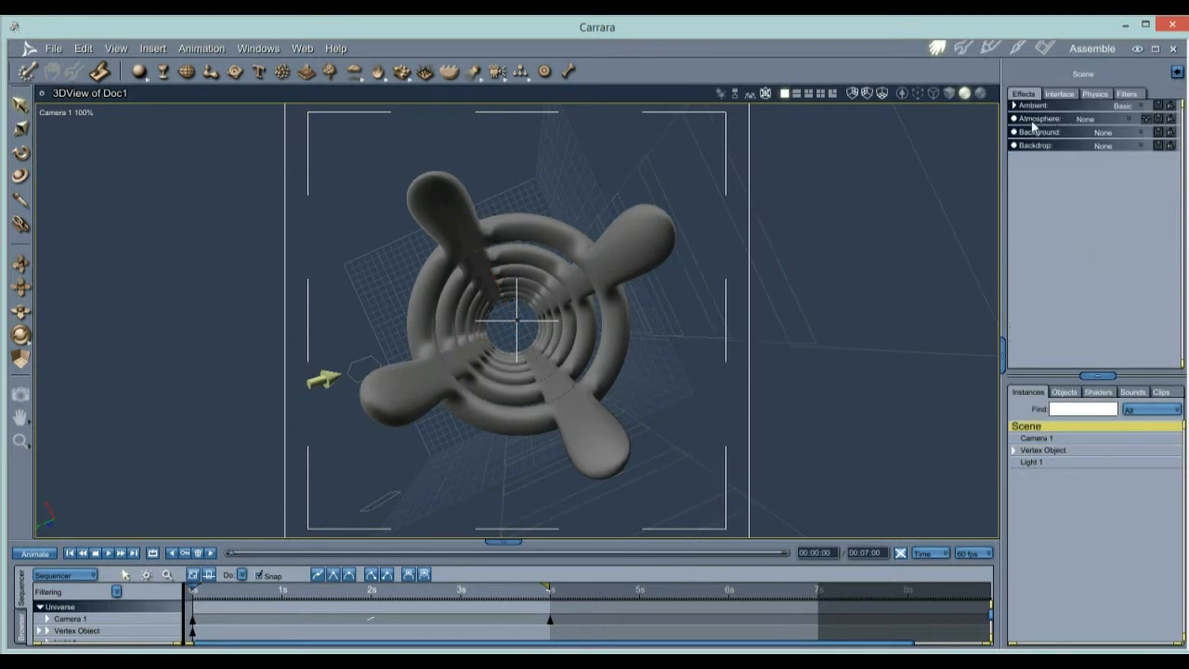
pyautogui.click(1103, 146)
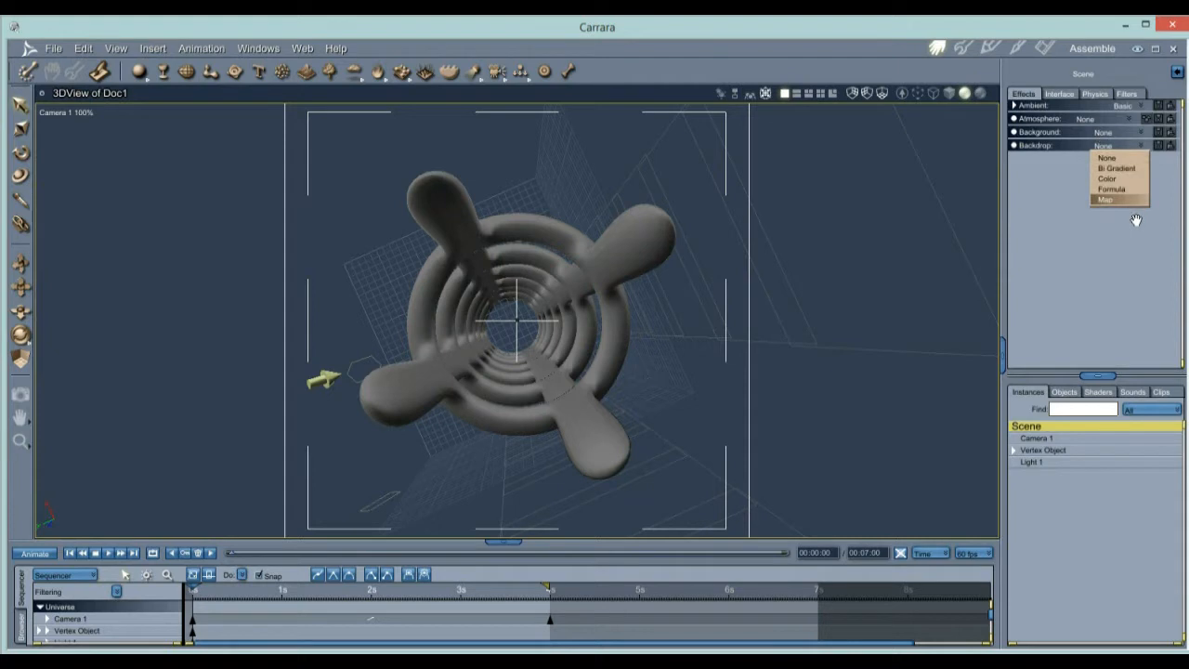
pyautogui.click(1111, 178)
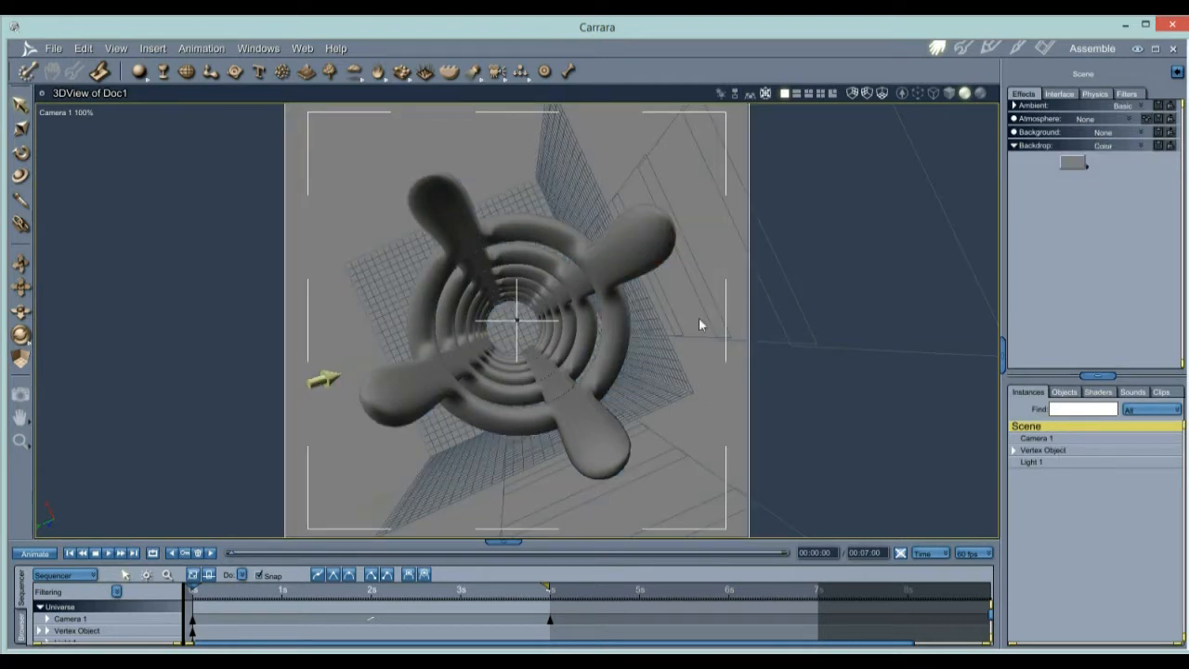
pyautogui.click(1074, 163)
pyautogui.click(678, 537)
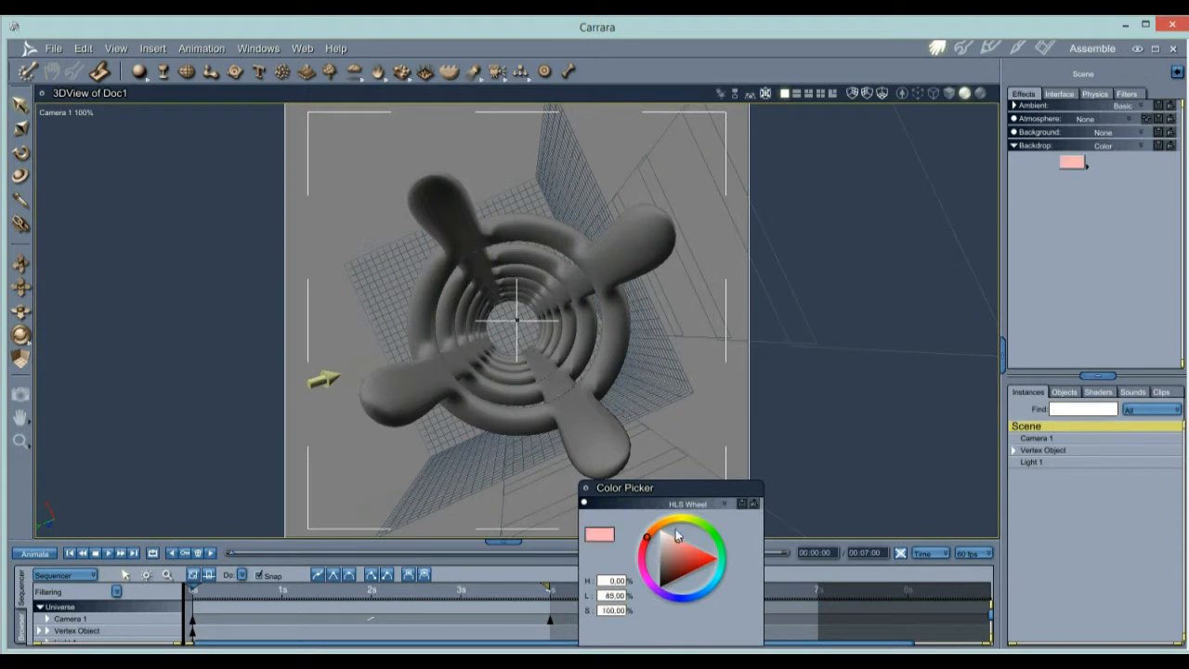
pyautogui.moveTo(679, 536); pyautogui.dragTo(657, 531)
pyautogui.click(585, 488)
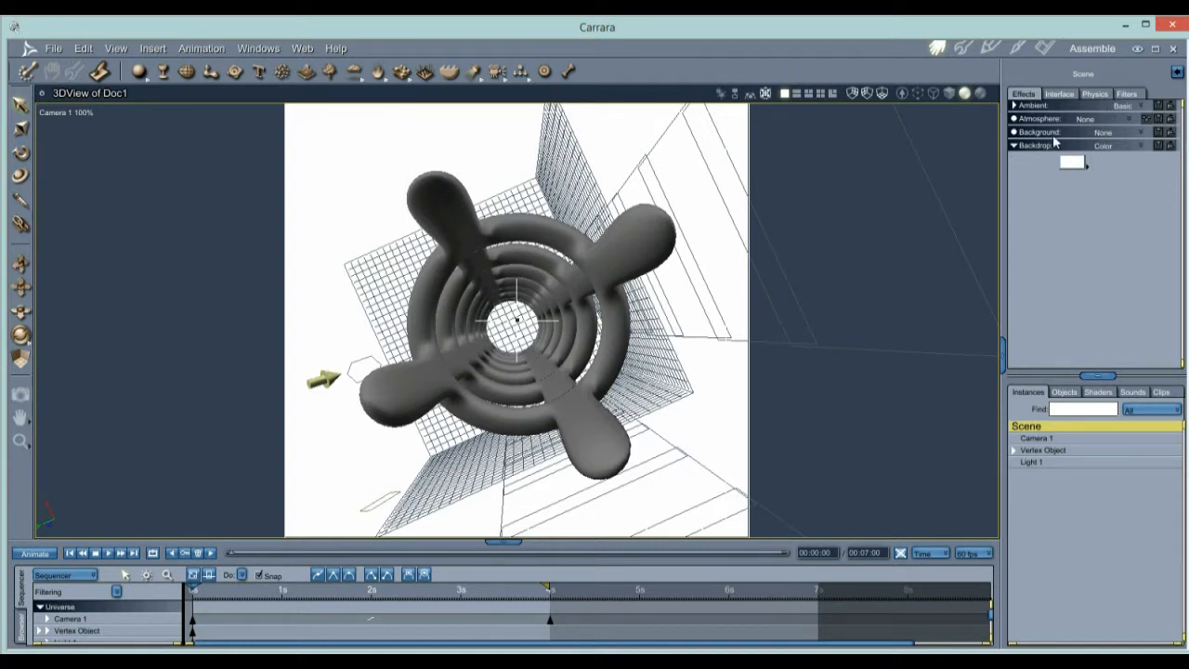
# - Set the scene background to Bi Gradient, with white for the End Sky and Start Ground colours
pyautogui.click(1106, 133)
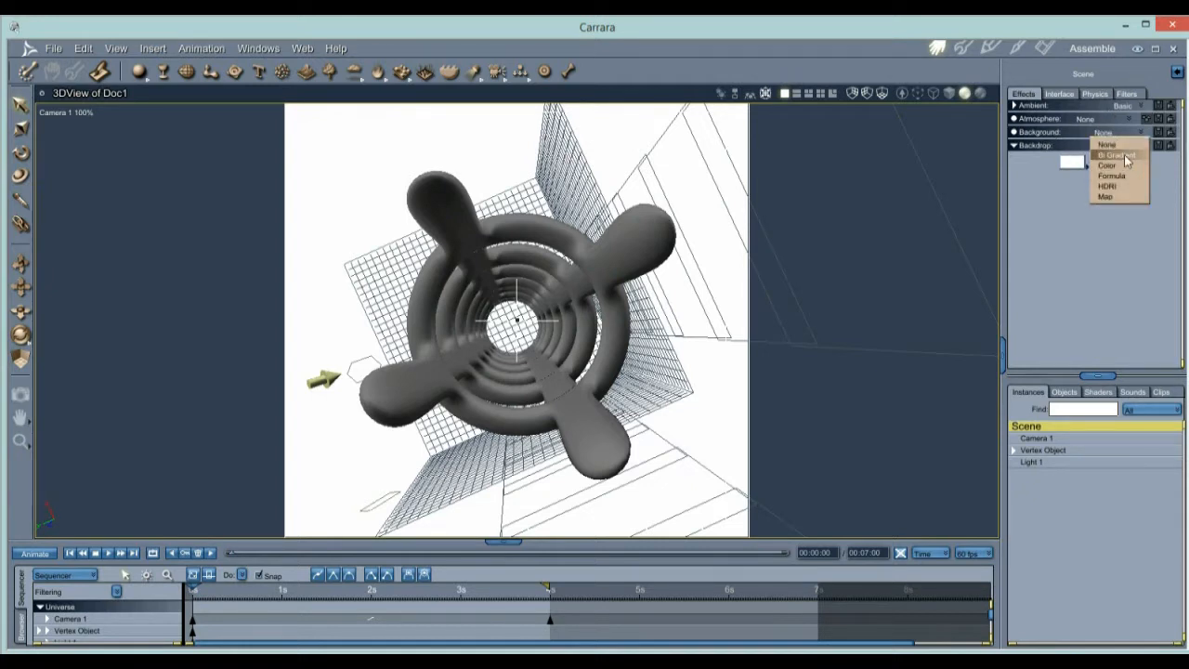
pyautogui.click(1124, 156)
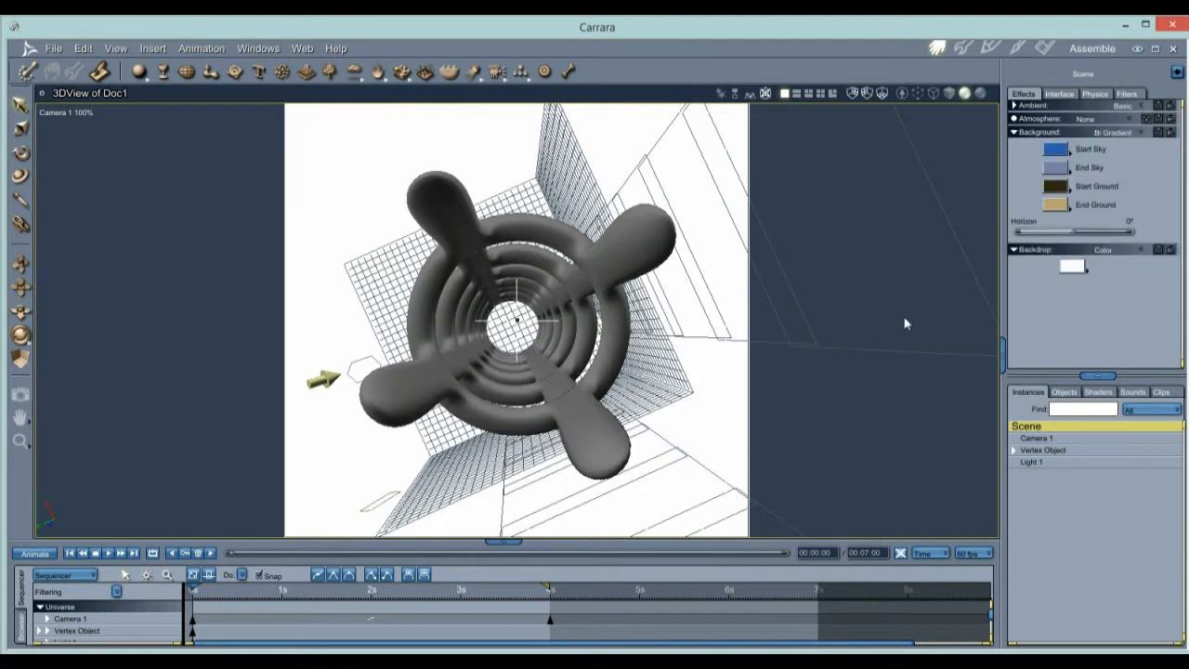
pyautogui.click(1056, 170)
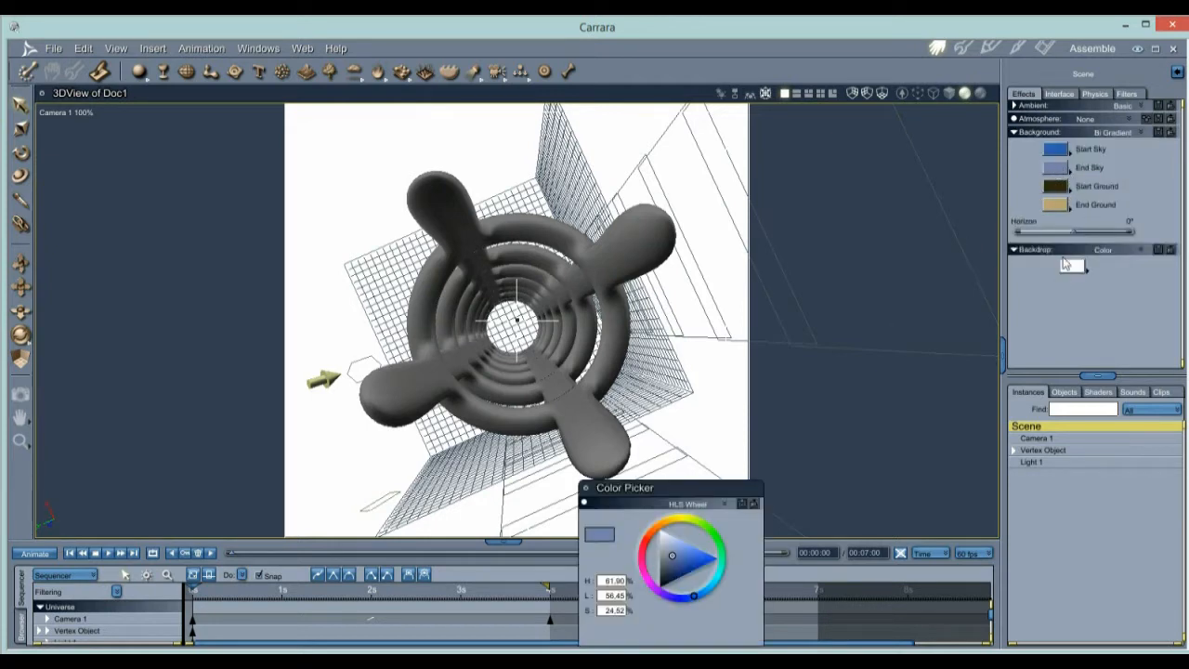
pyautogui.click(659, 532)
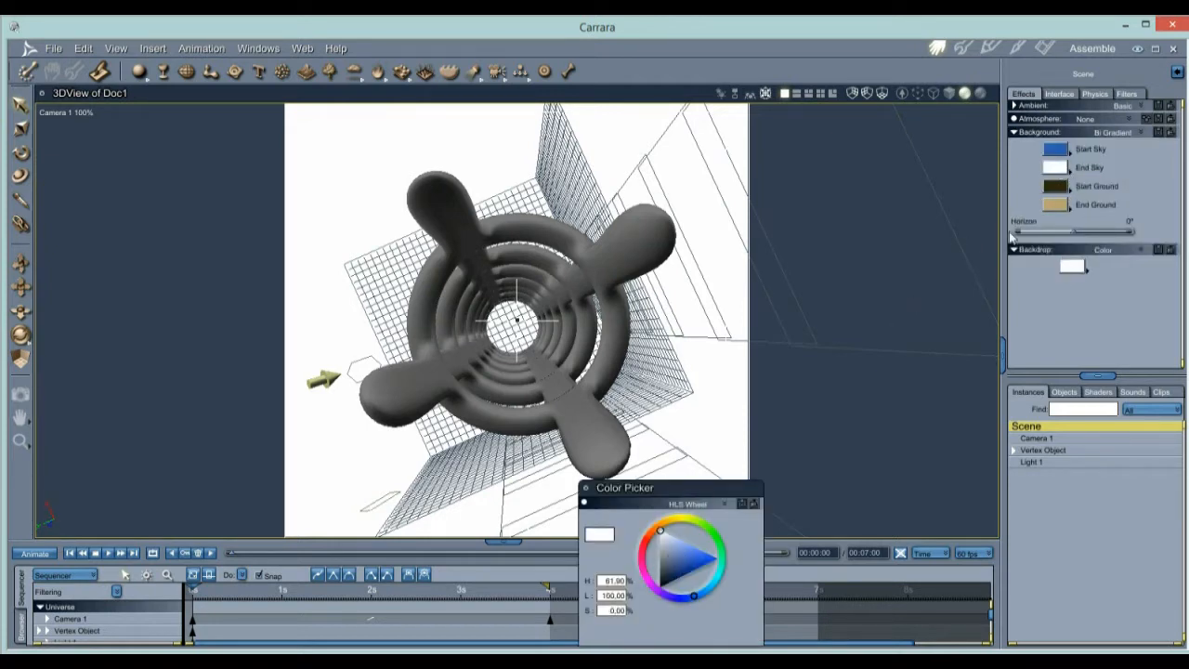
pyautogui.click(1056, 190)
pyautogui.click(659, 531)
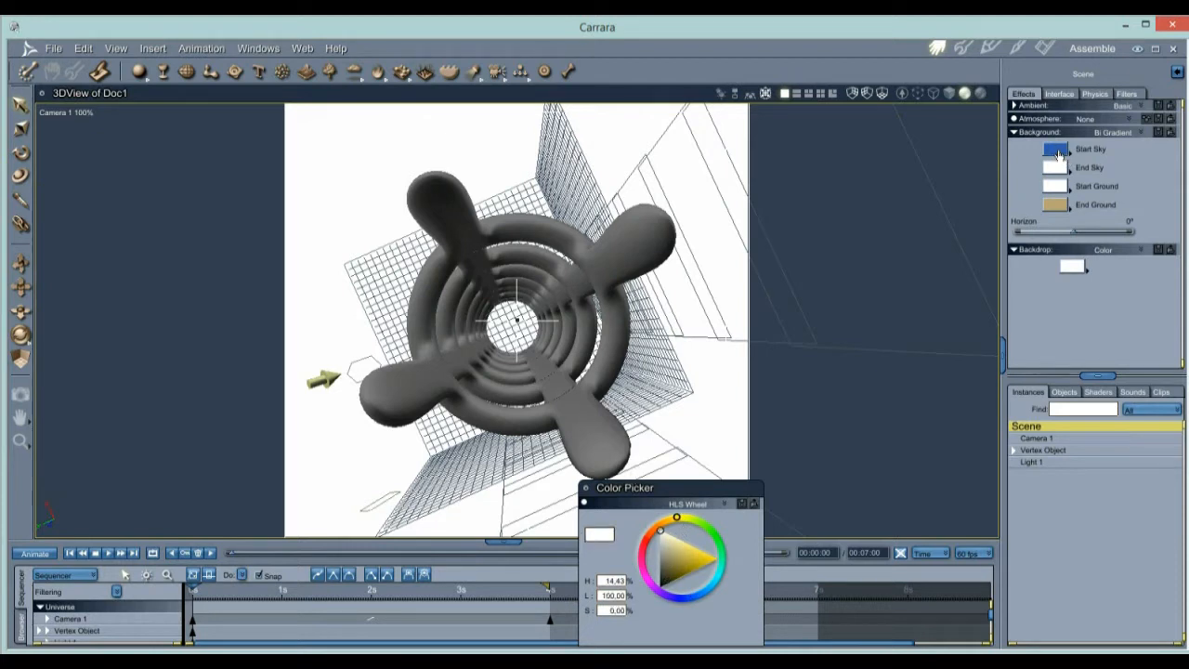
# - Change the background gradient's End Ground colour to dark brown and close the colour picker
pyautogui.click(1056, 149)
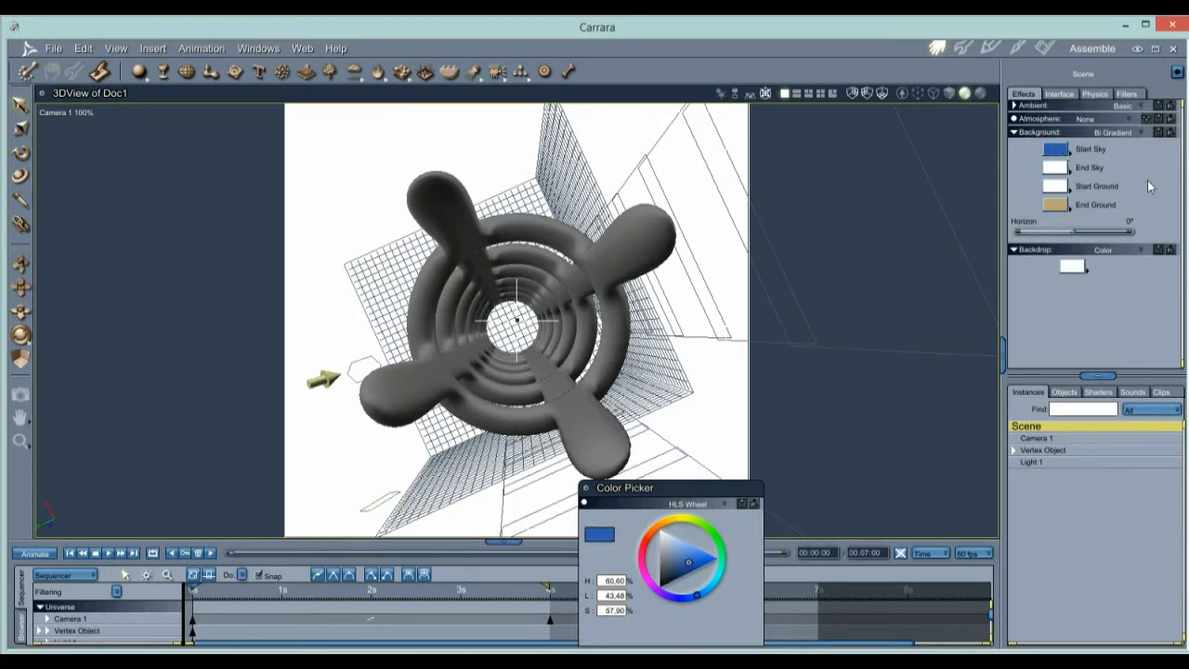
pyautogui.click(1057, 205)
pyautogui.click(681, 571)
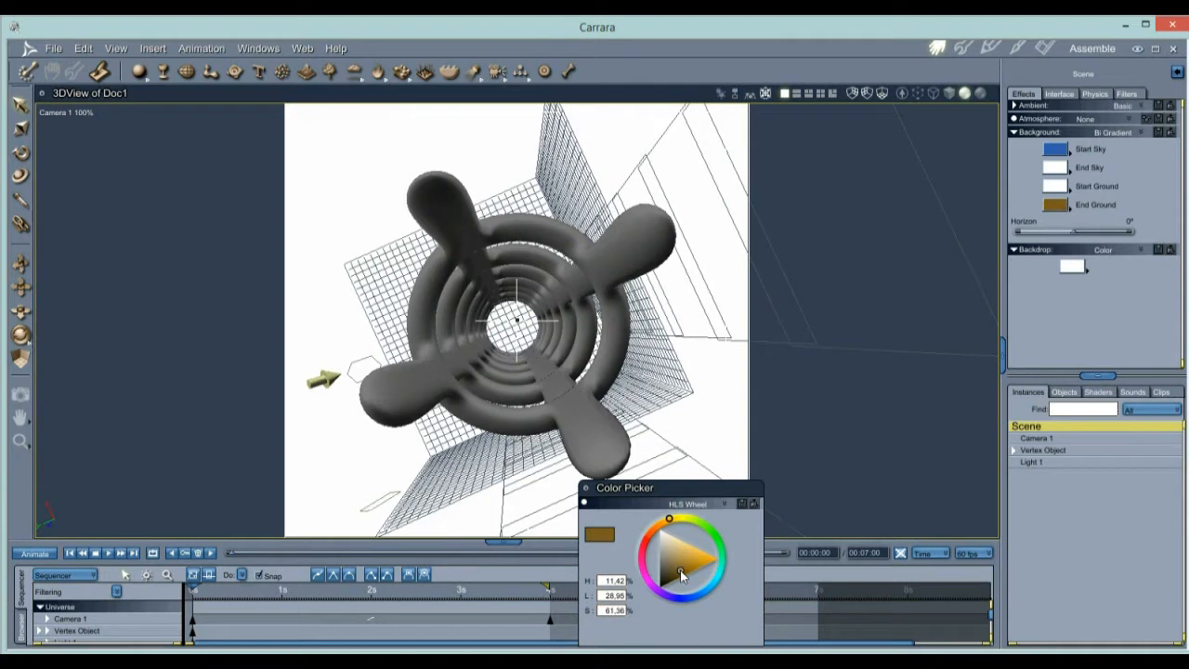
pyautogui.click(585, 488)
# - In the Render room, start a test render in a new window and abort it after the first frames
pyautogui.click(1043, 49)
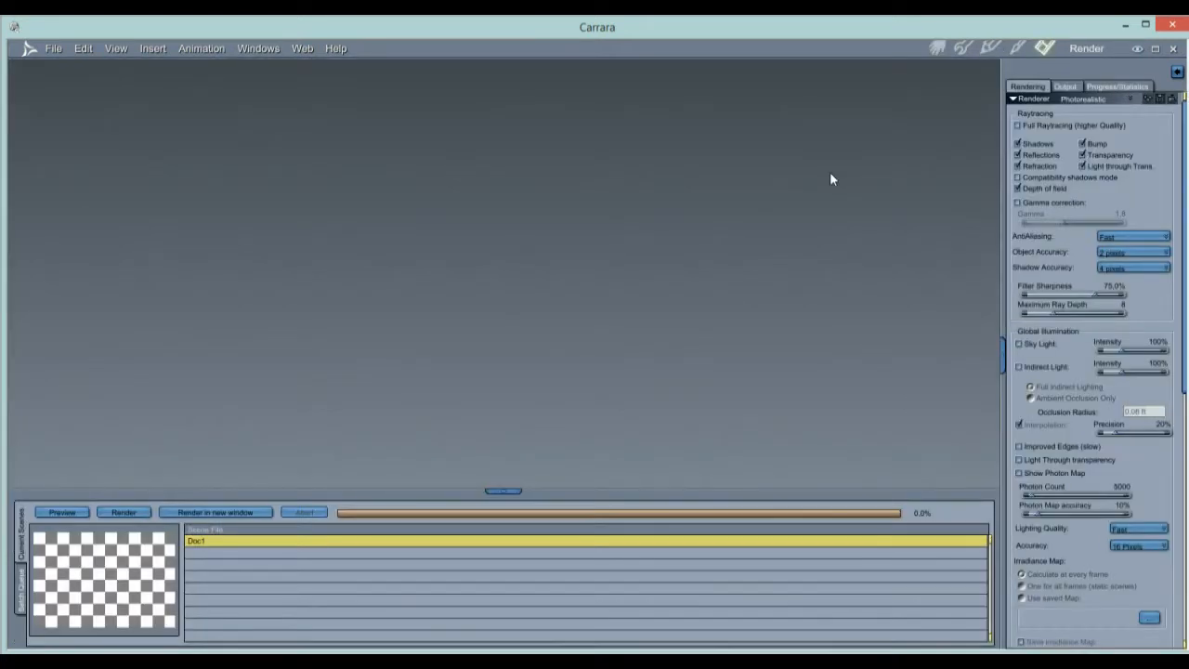
pyautogui.click(202, 513)
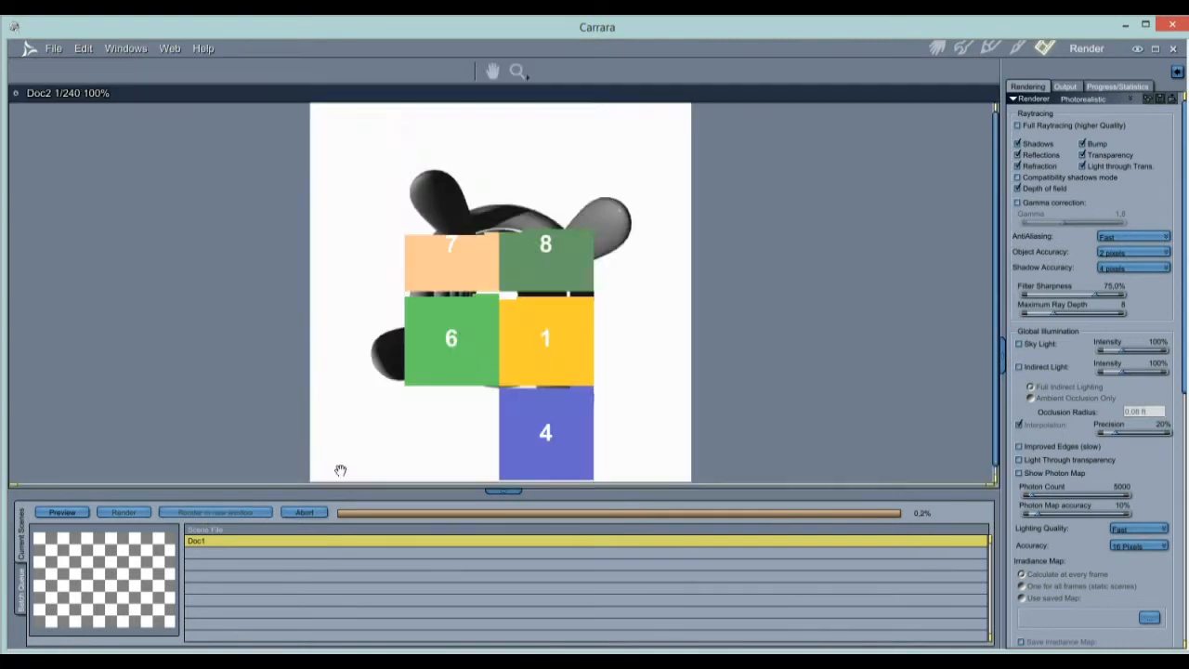
pyautogui.click(309, 512)
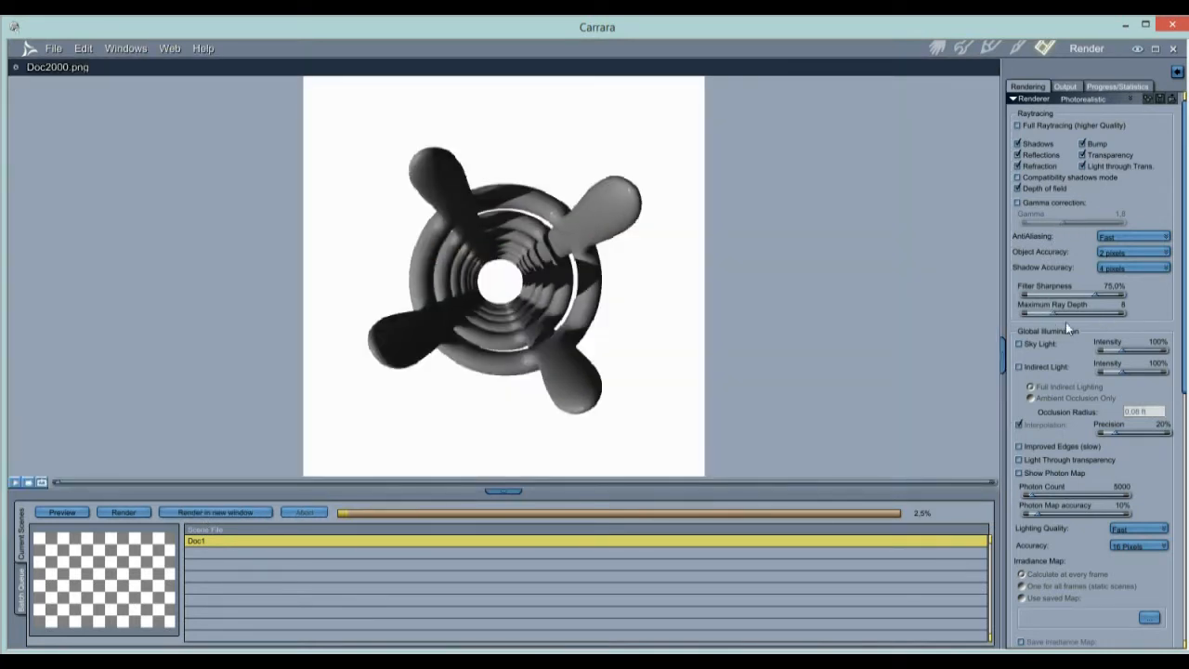
# - Enable Sky Light in the global illumination settings, test-render in a new window and abort the render
pyautogui.click(1019, 343)
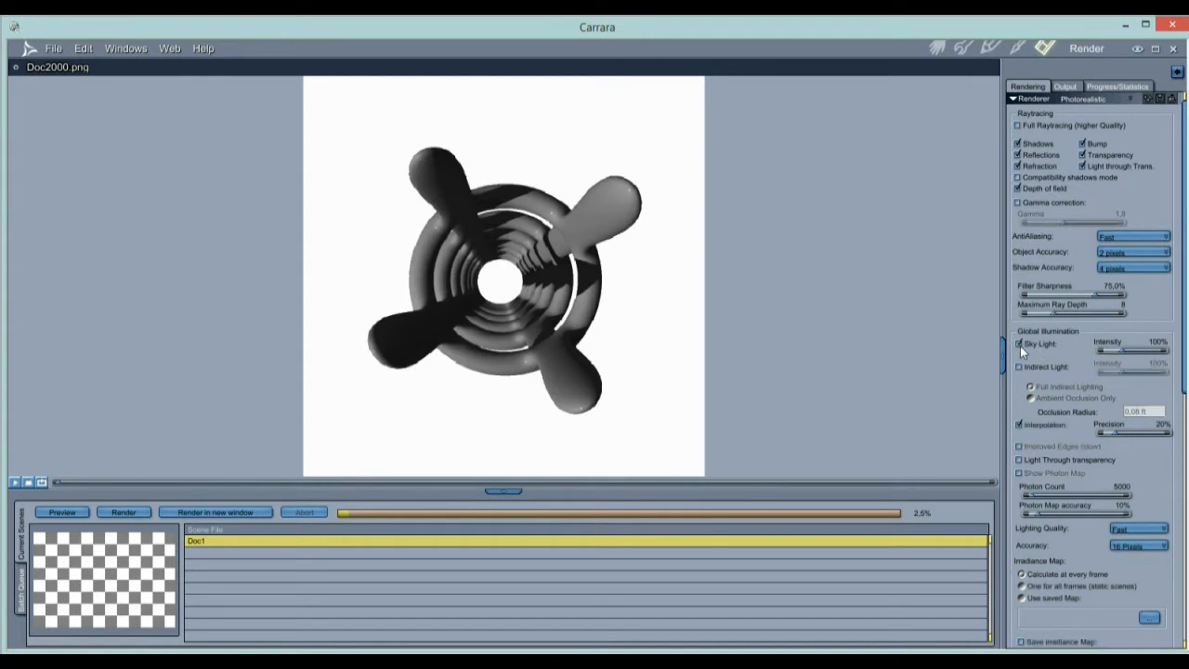
pyautogui.click(216, 513)
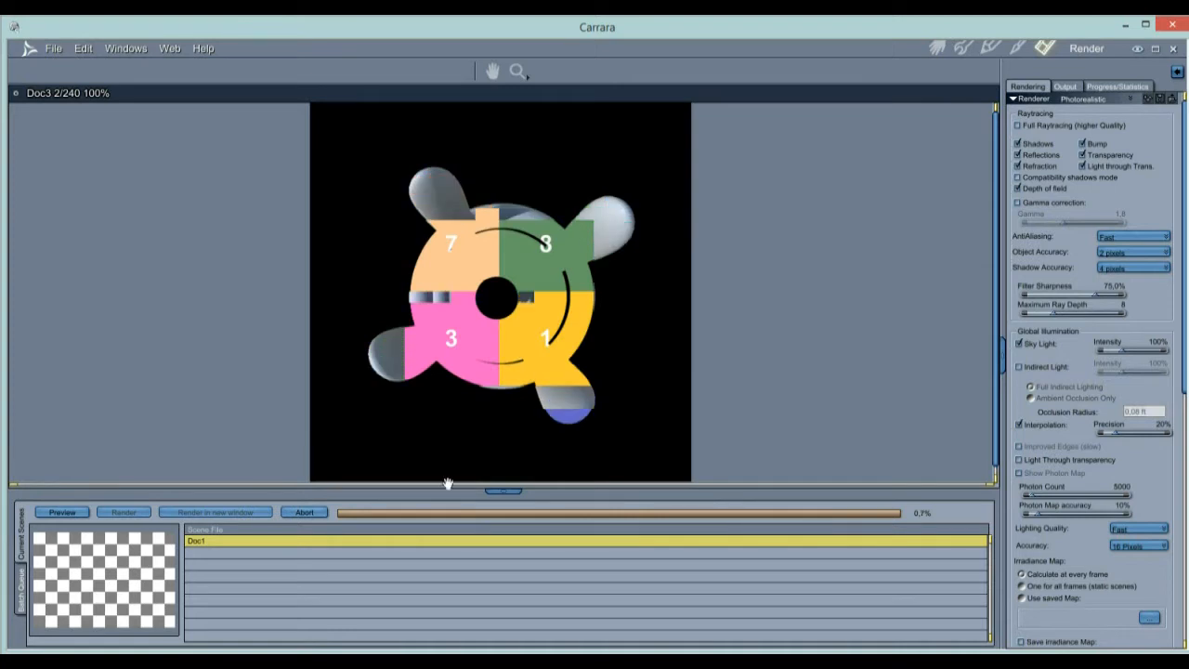
pyautogui.click(305, 512)
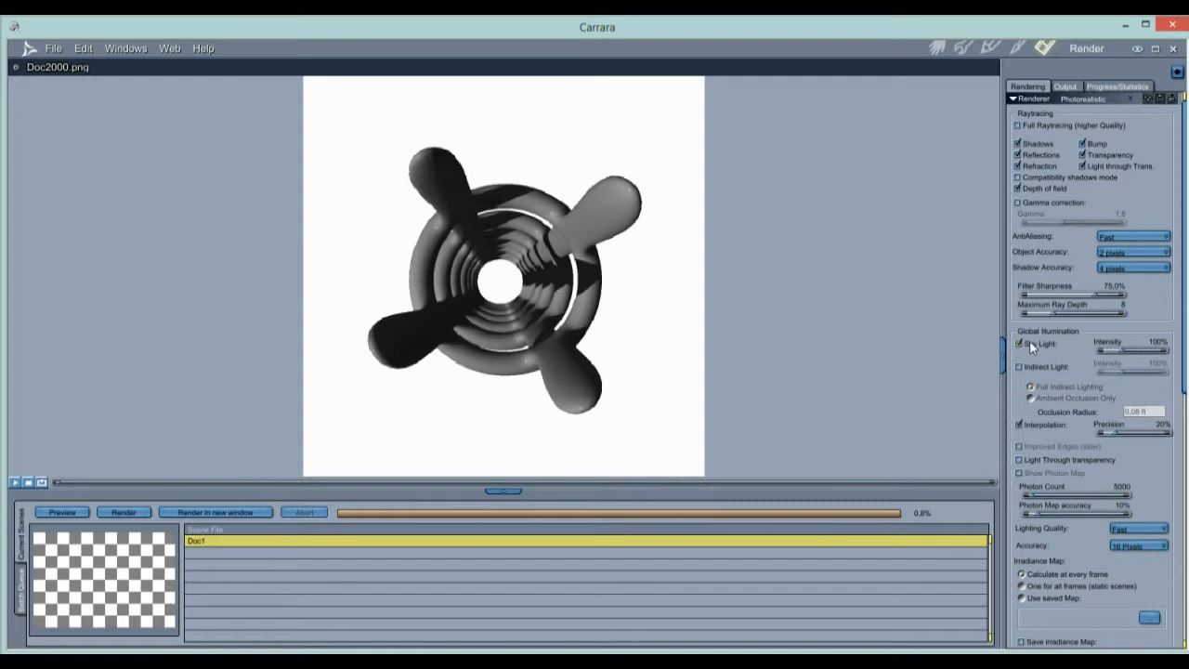
# - Replace Sky Light with Indirect Light in Ambient Occlusion Only mode, and close Doc2000.png without saving
pyautogui.click(1019, 367)
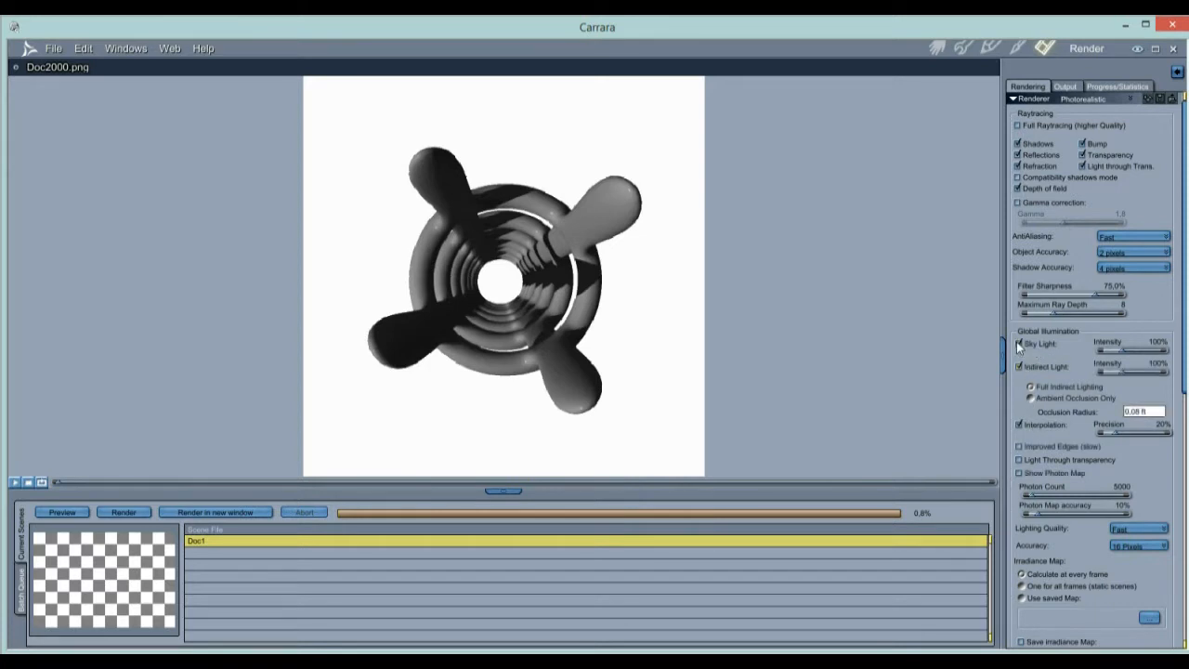
pyautogui.click(1019, 344)
pyautogui.click(15, 68)
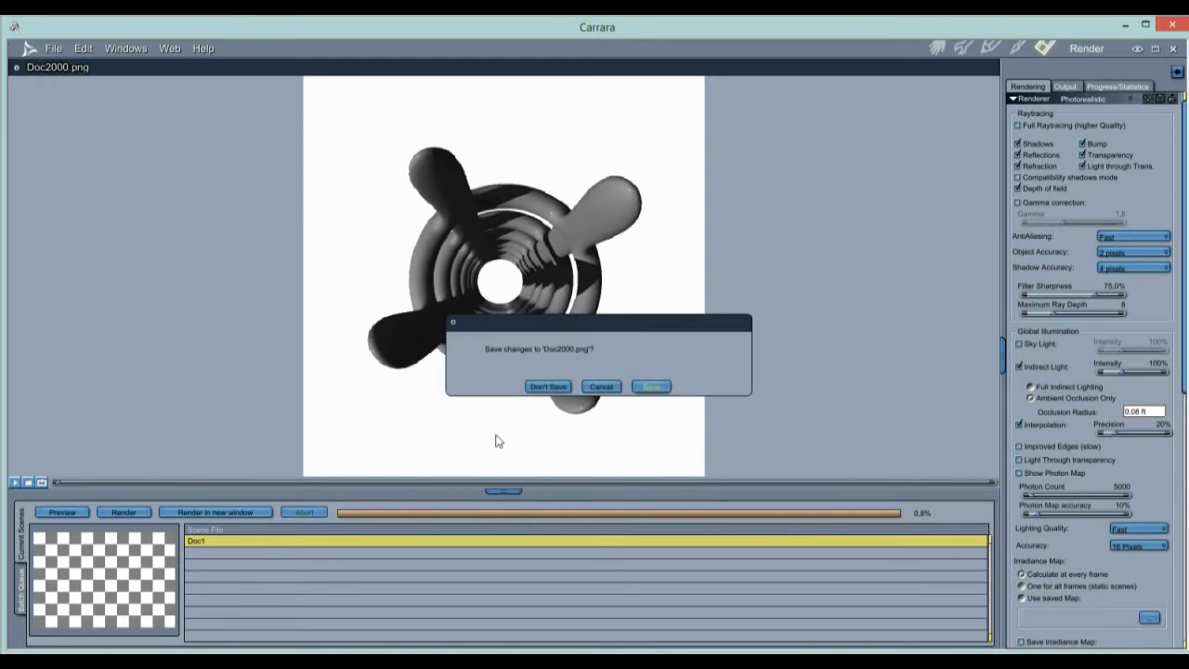
pyautogui.click(548, 386)
# - Test-render the ambient occlusion setup, abort the render and close the resulting image sequence without saving
pyautogui.click(126, 512)
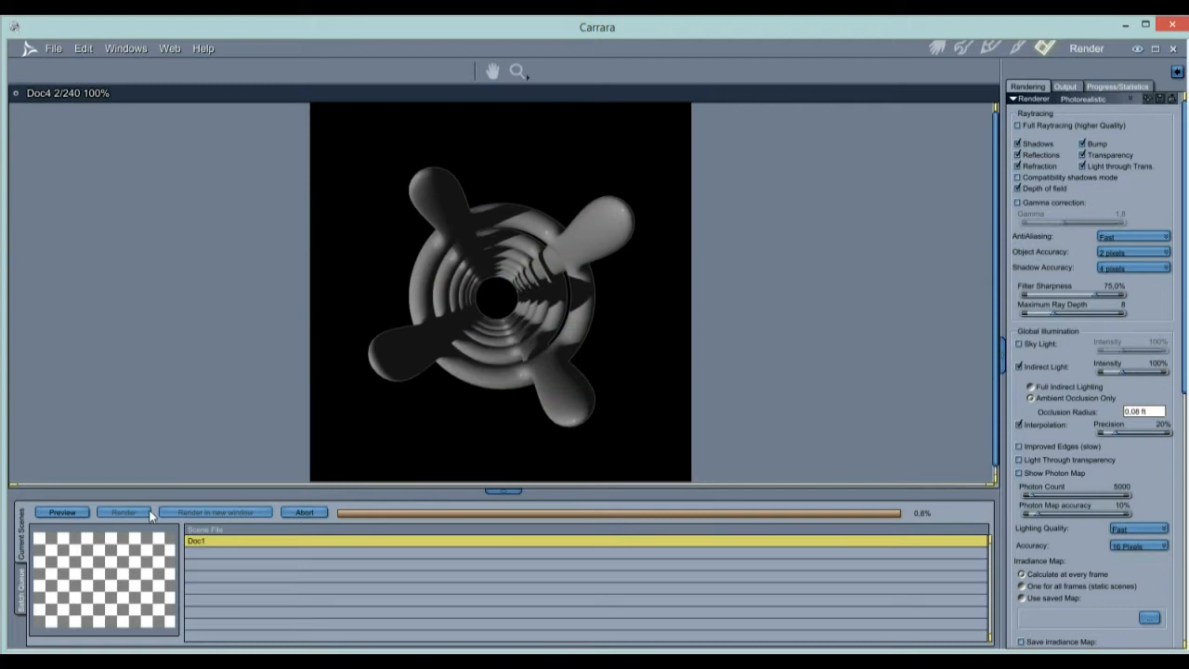
pyautogui.click(305, 512)
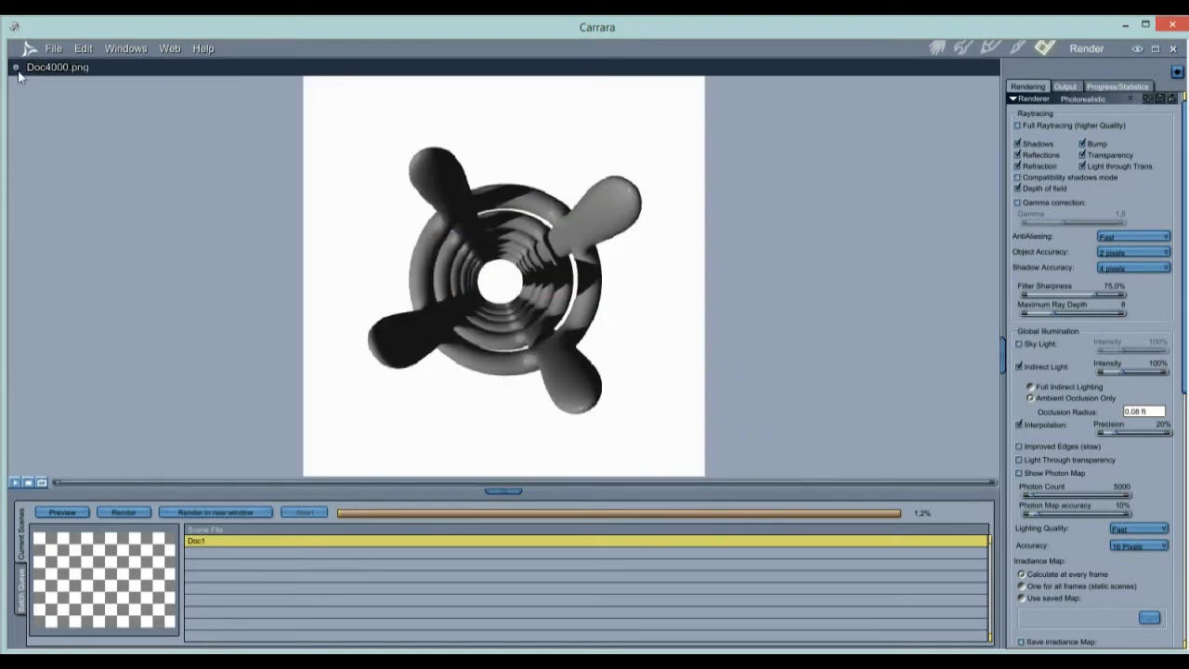
pyautogui.click(15, 68)
pyautogui.click(558, 387)
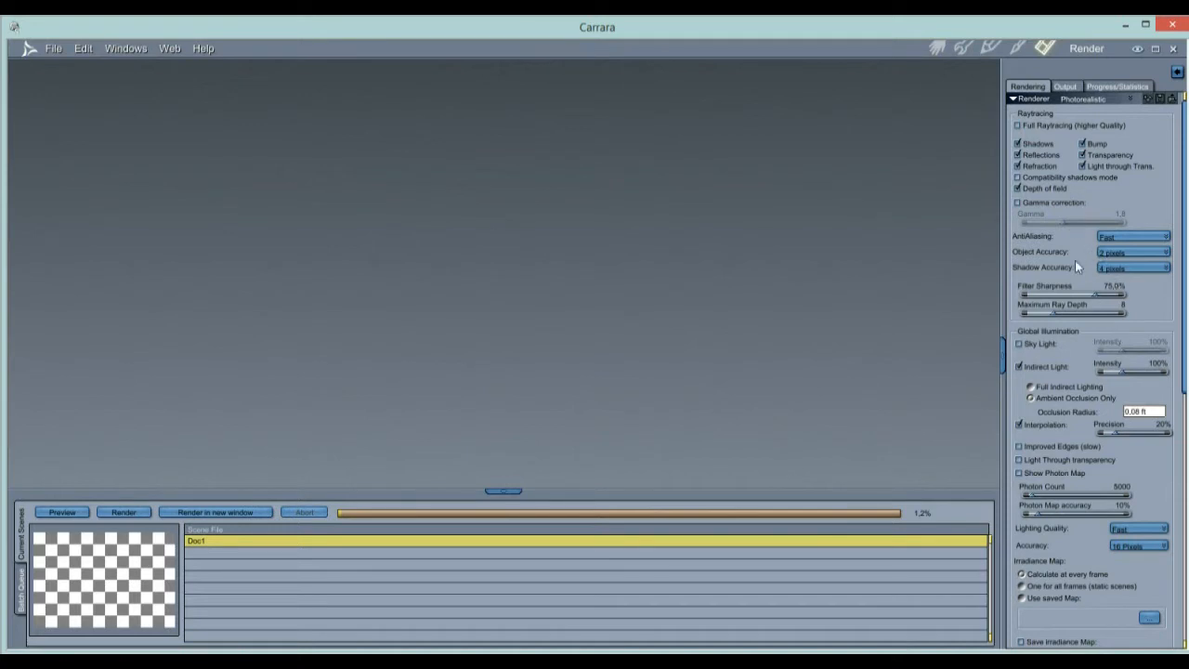
# - Turn off Indirect Light and set the render Tile Size to 80
pyautogui.click(1029, 366)
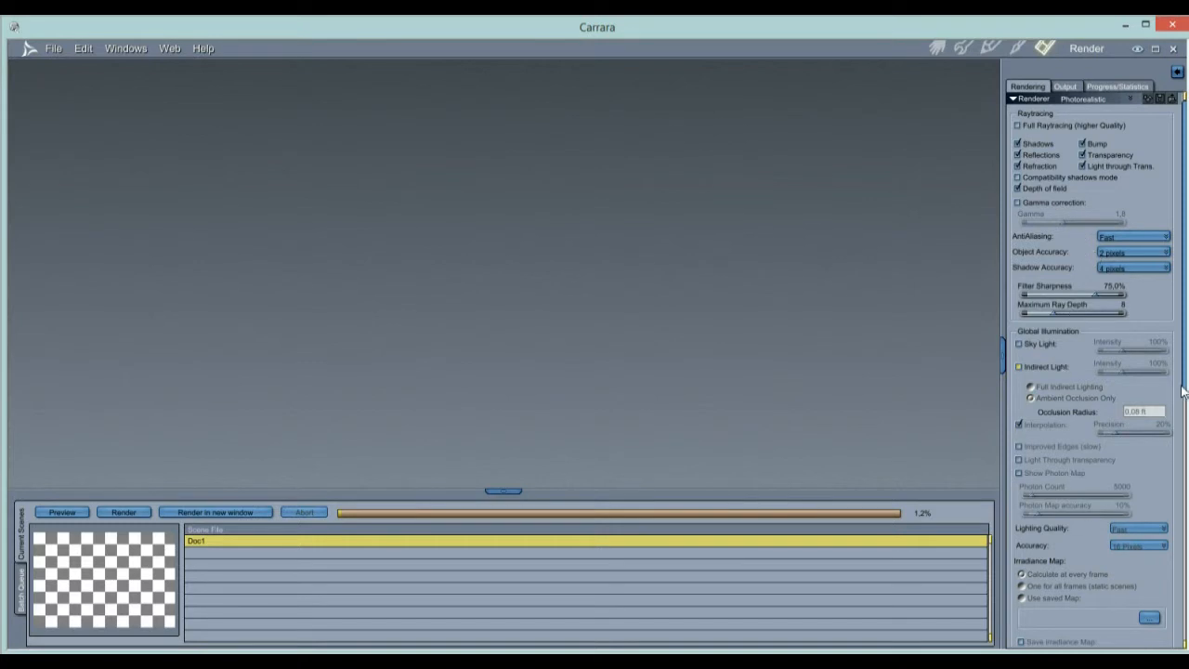
pyautogui.scroll(-10, 1185, 390)
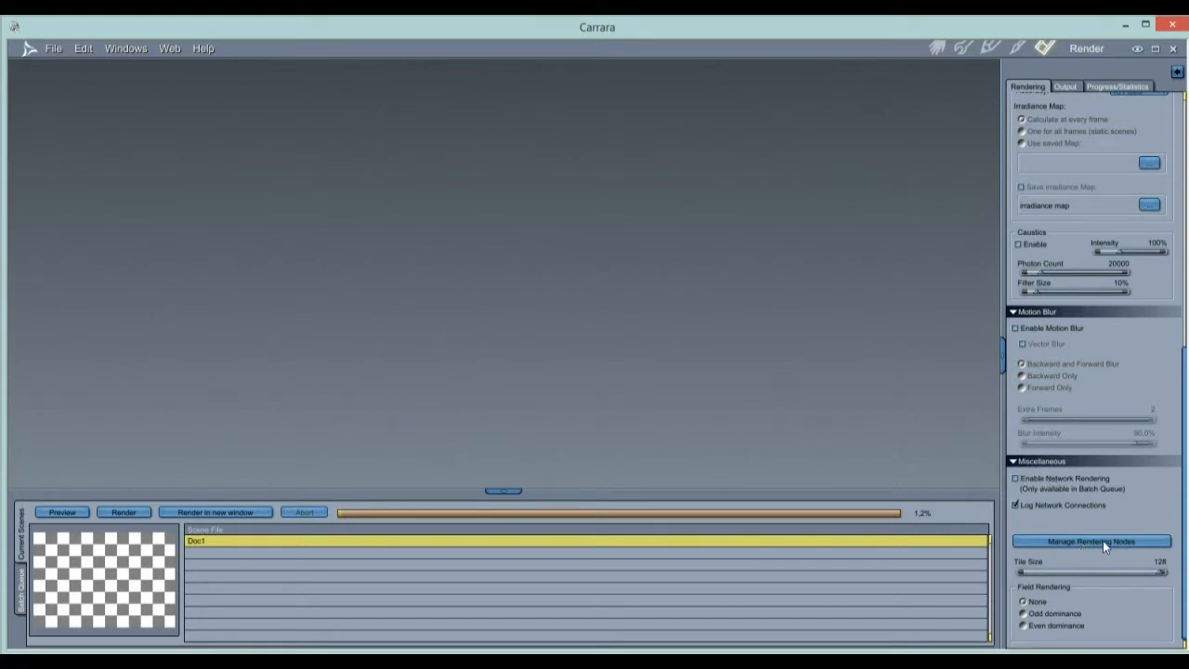
pyautogui.moveTo(1161, 572); pyautogui.dragTo(1111, 581)
# - Render the animation in a new window, abort it partway and scrub through the rendered frames
pyautogui.click(218, 514)
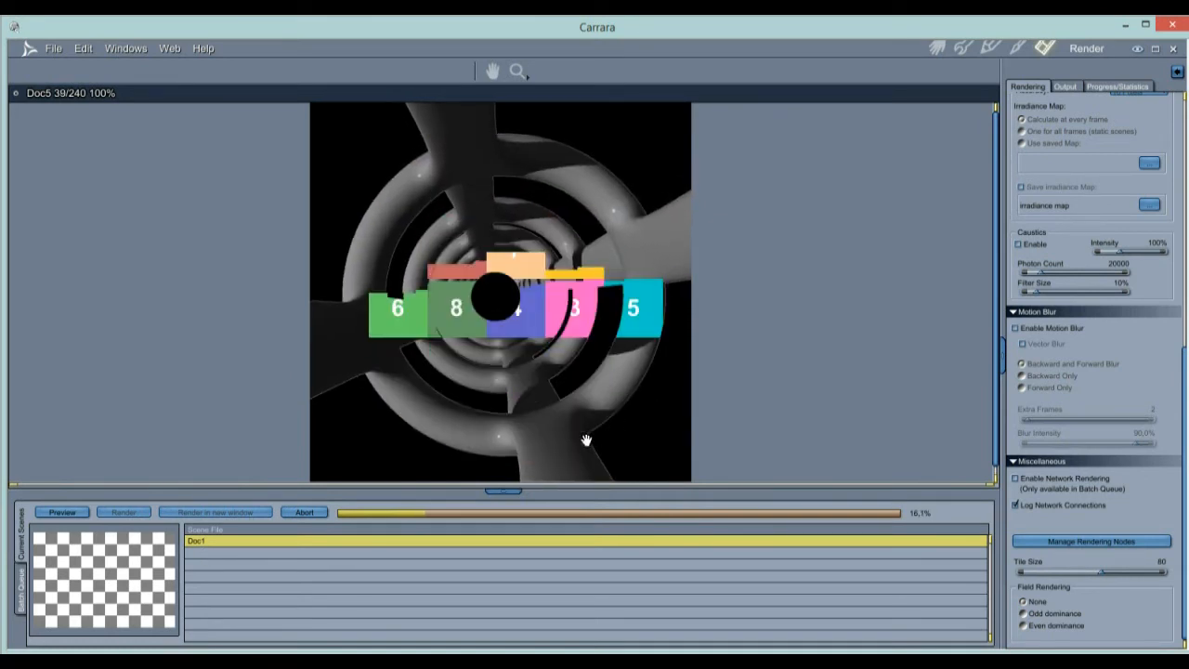
pyautogui.click(304, 513)
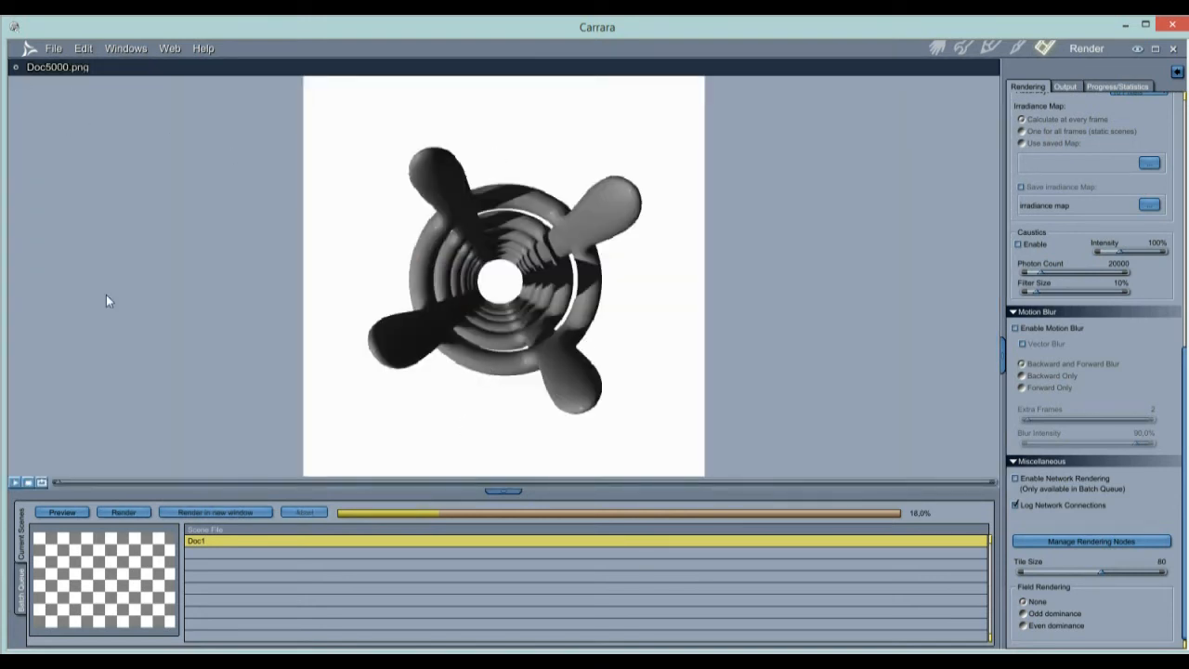
pyautogui.moveTo(61, 483); pyautogui.dragTo(166, 464)
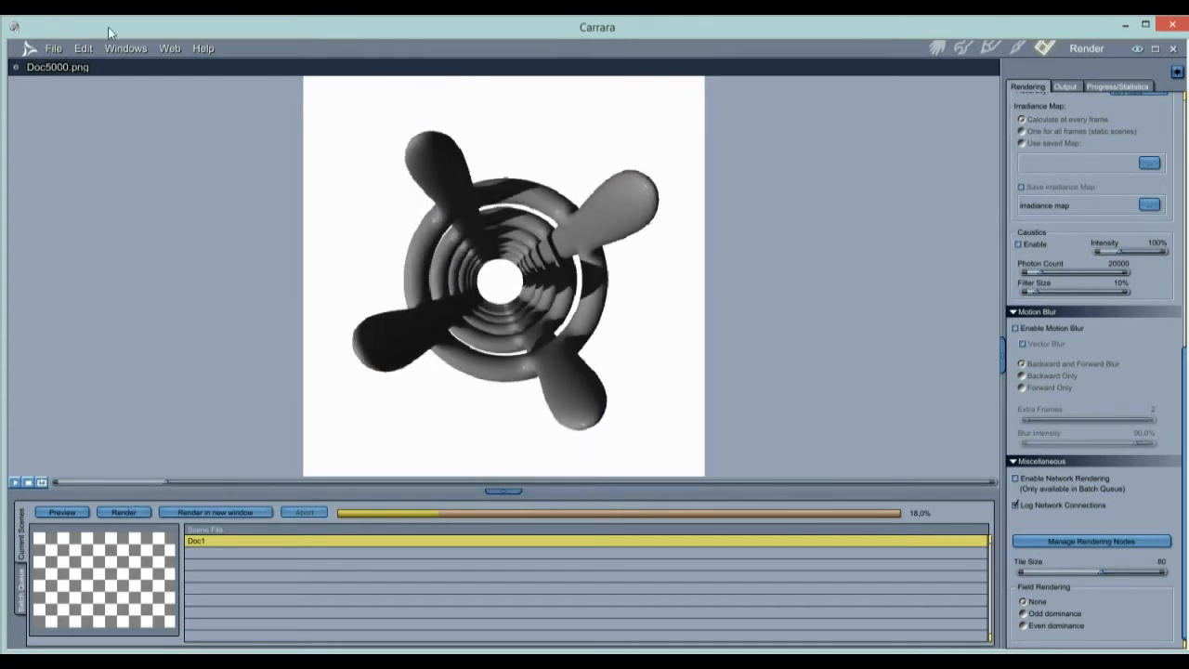
# - Close Doc5000.png without saving and switch the render output from the default to a named file
pyautogui.click(16, 67)
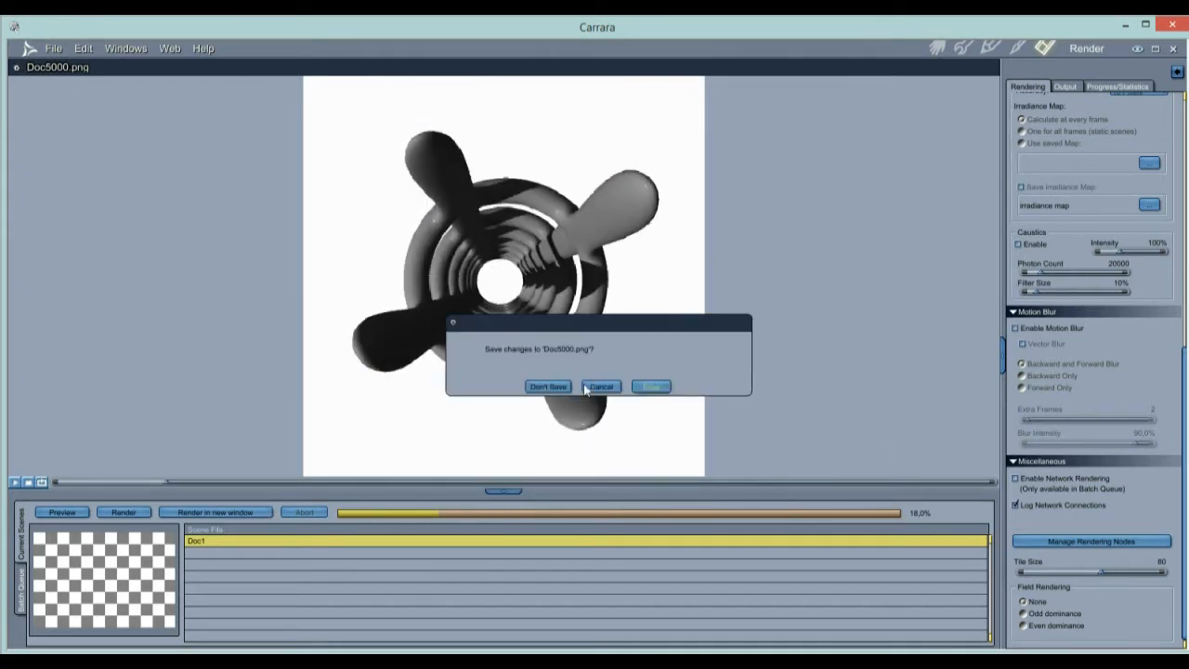
pyautogui.click(548, 386)
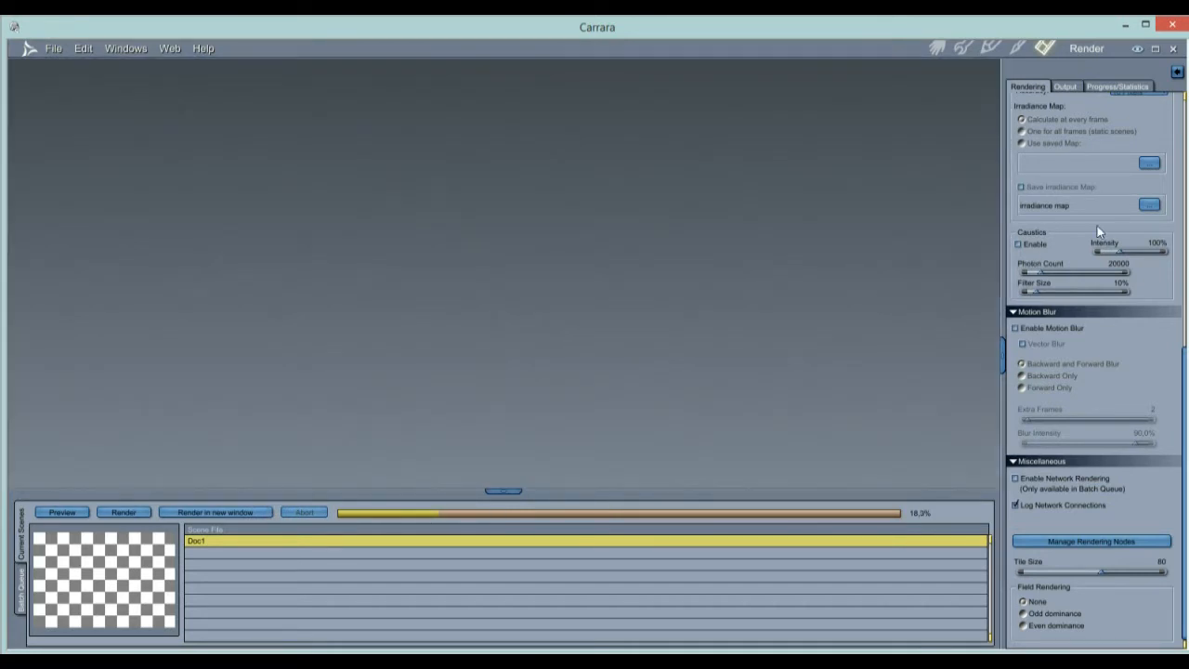
pyautogui.click(1065, 87)
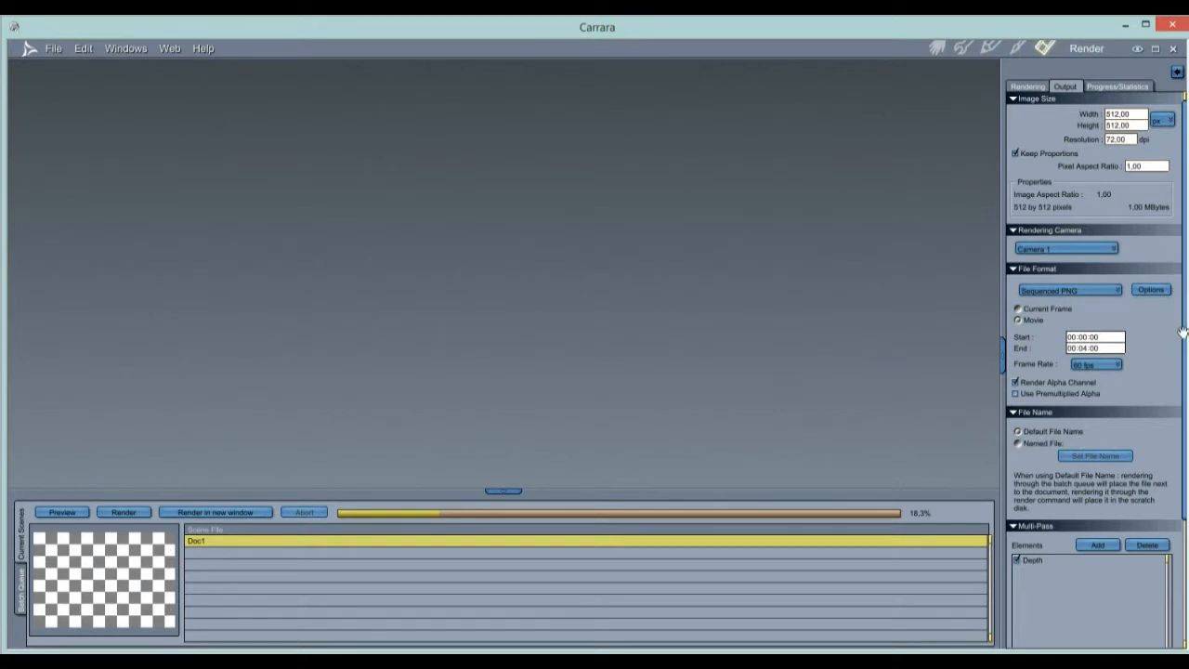
pyautogui.click(1019, 443)
pyautogui.click(1097, 457)
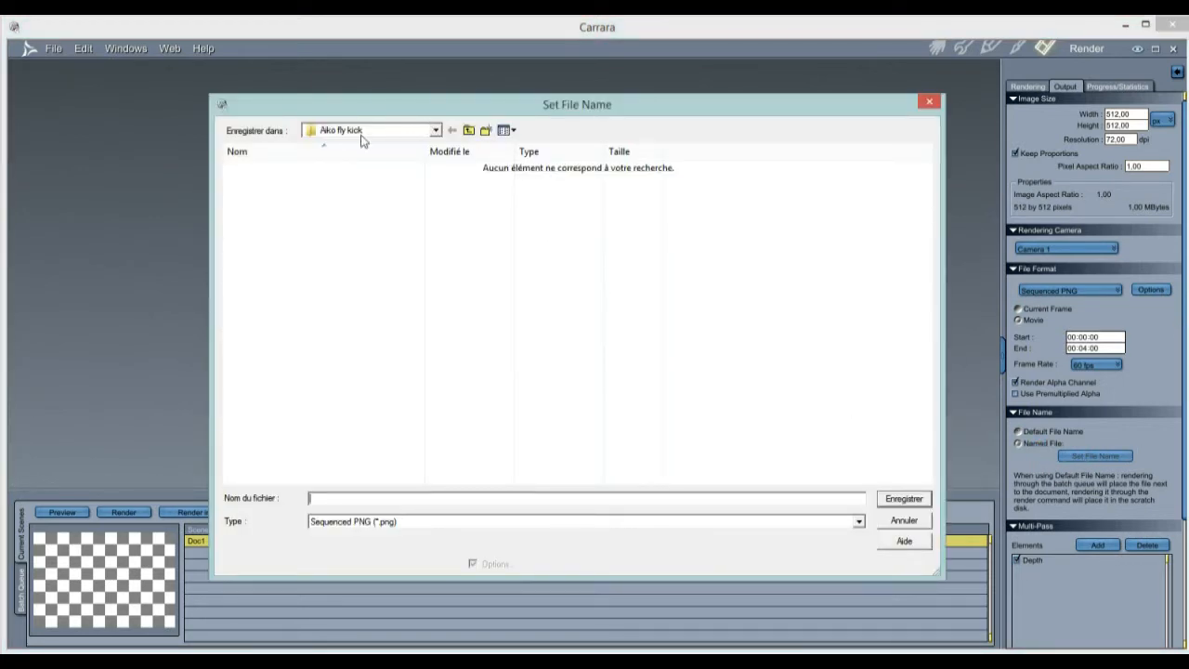
# - Browse to the potpourri folder inside DailyDose on SDATA1 (D:) for the output file
pyautogui.click(437, 132)
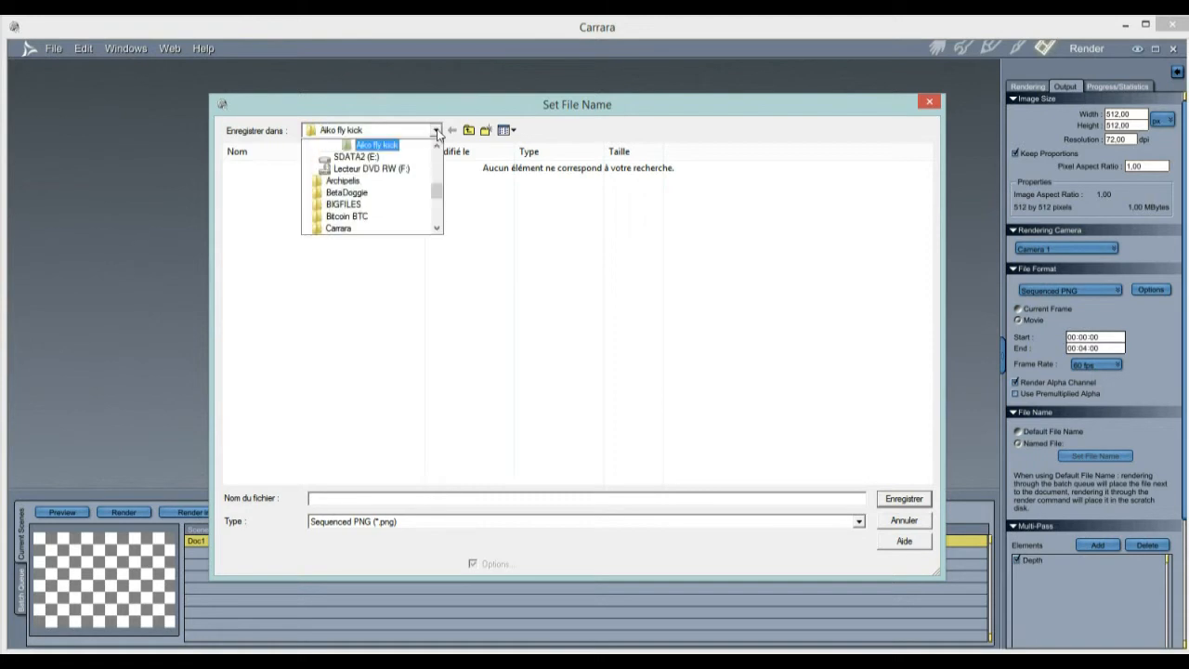
pyautogui.moveTo(439, 199); pyautogui.dragTo(437, 177)
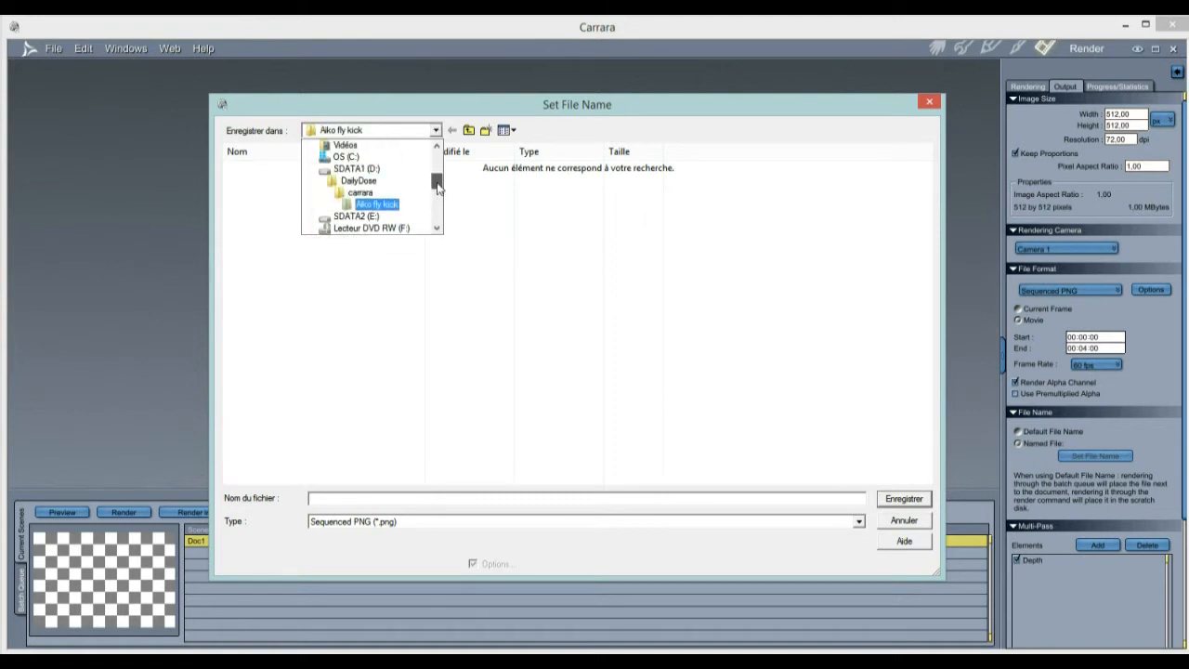
pyautogui.click(355, 178)
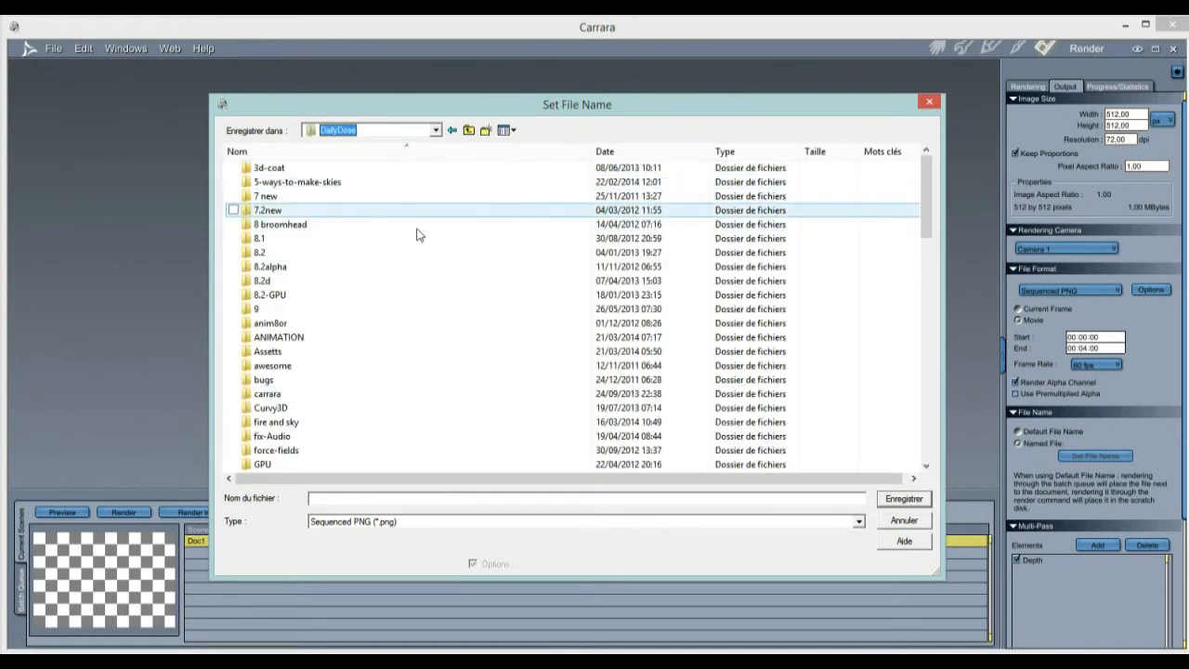
pyautogui.click(926, 427)
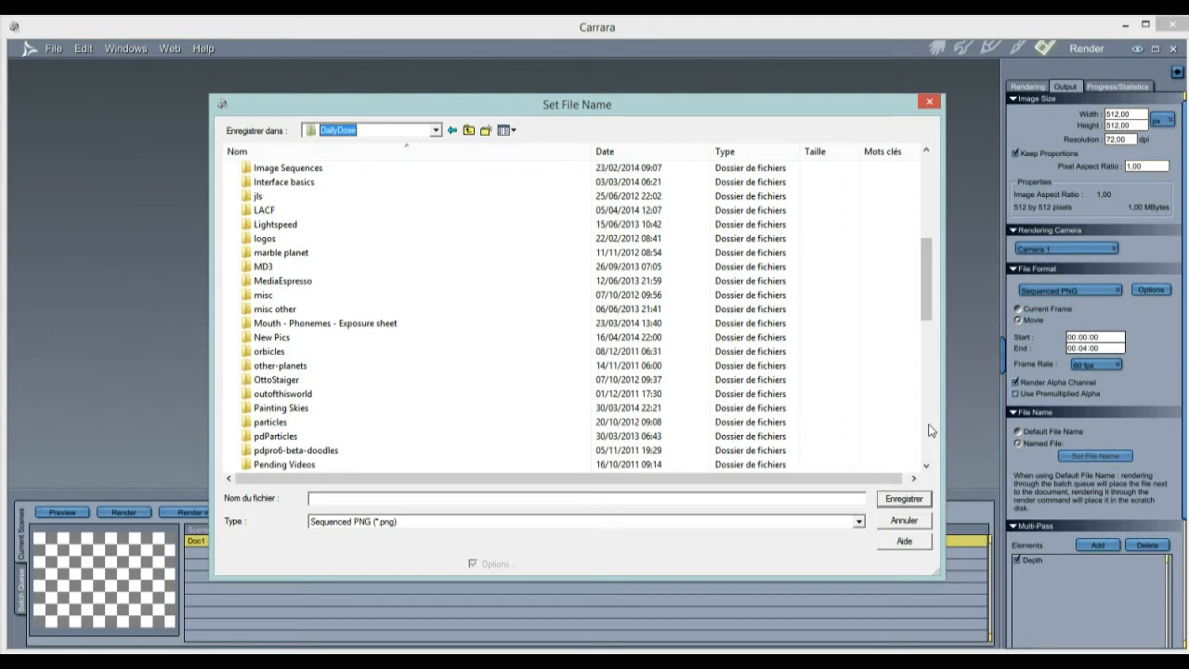
pyautogui.click(927, 427)
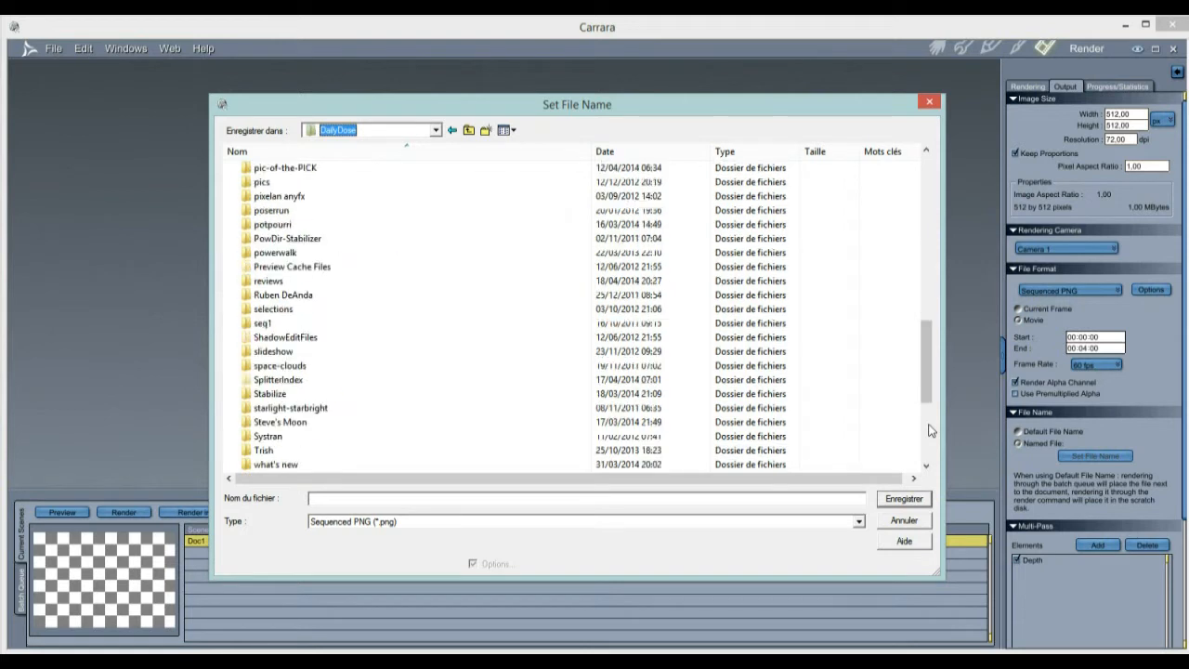
pyautogui.doubleClick(281, 229)
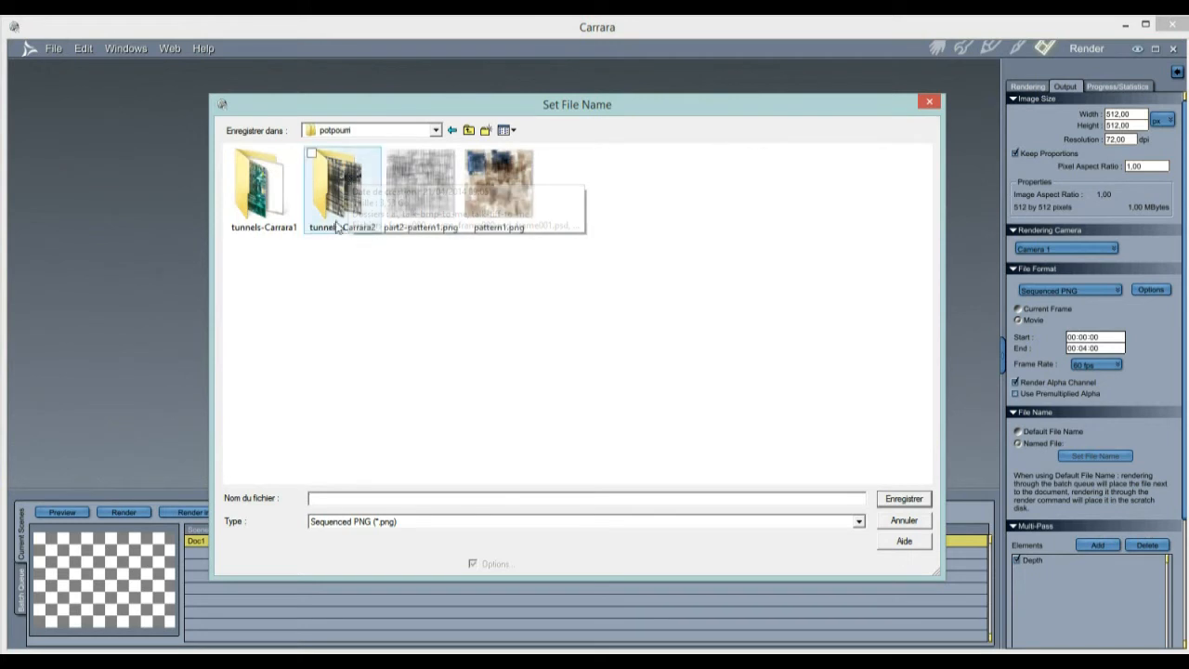
# - Create a tunnels-Carrara3 folder in potpourri and save the output file name there as ovals in Sequenced PNG format
pyautogui.click(484, 131)
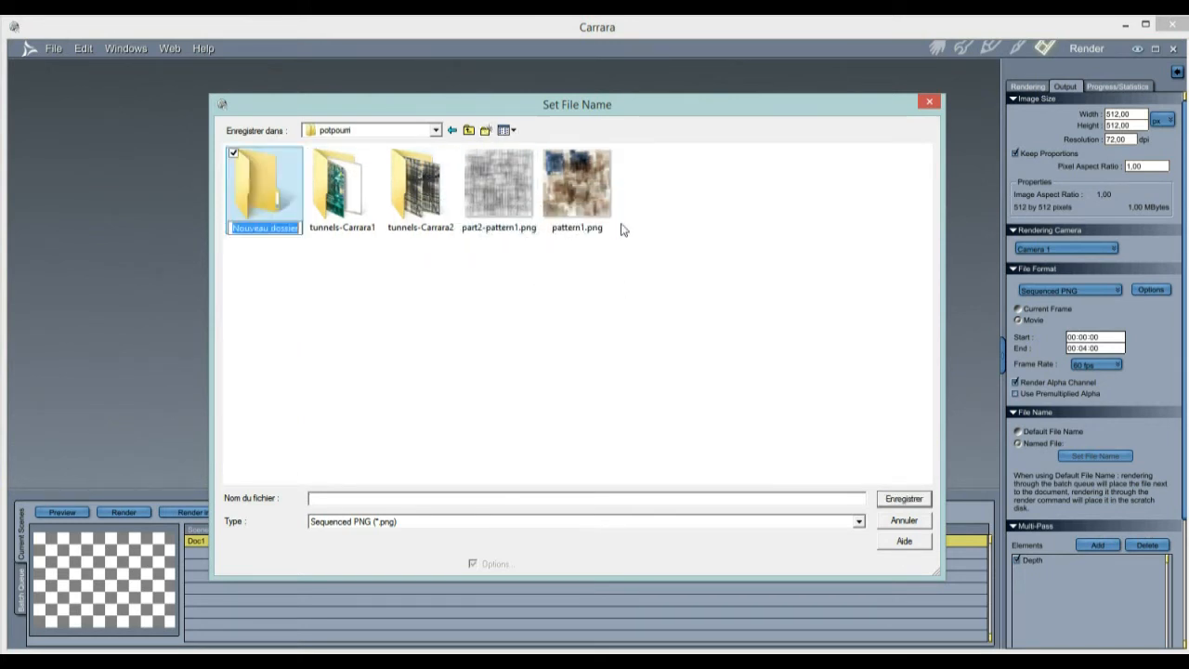
pyautogui.write('tunn')
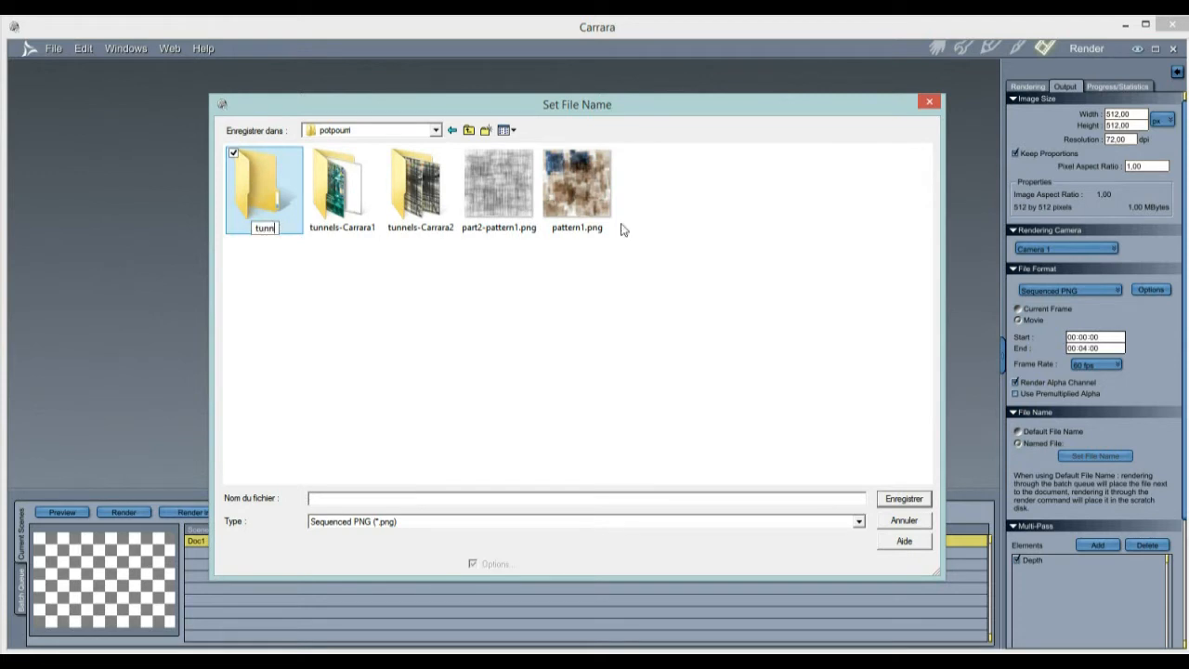
pyautogui.write('els-Carrar')
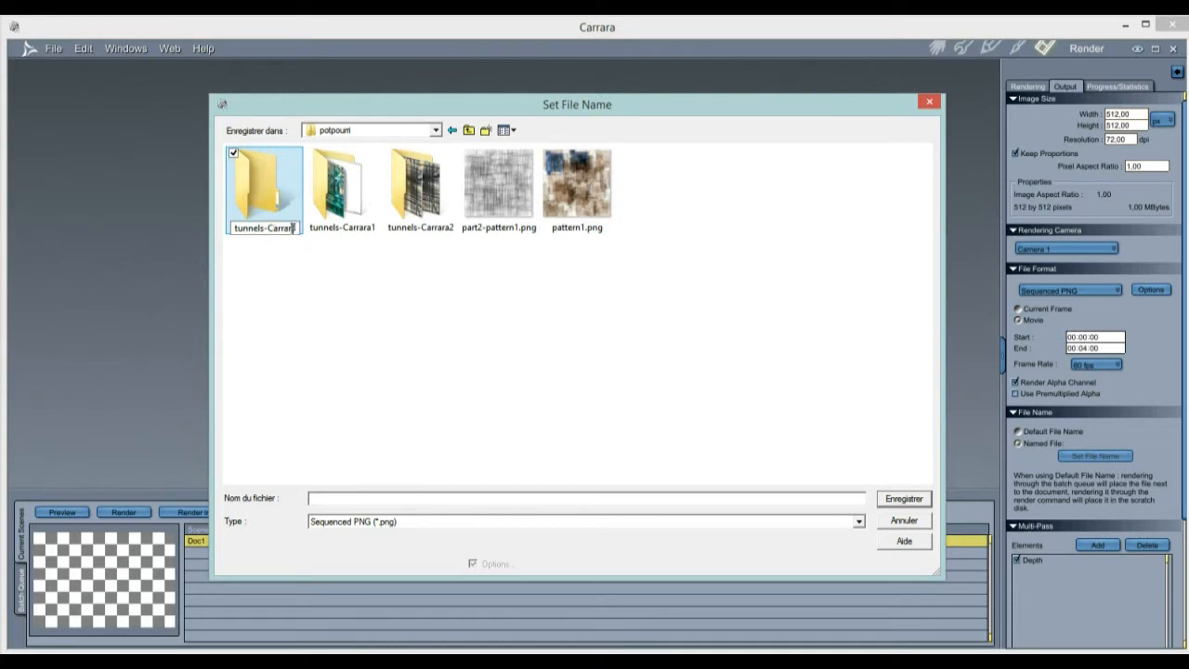
pyautogui.write('a3')
pyautogui.press('Return')
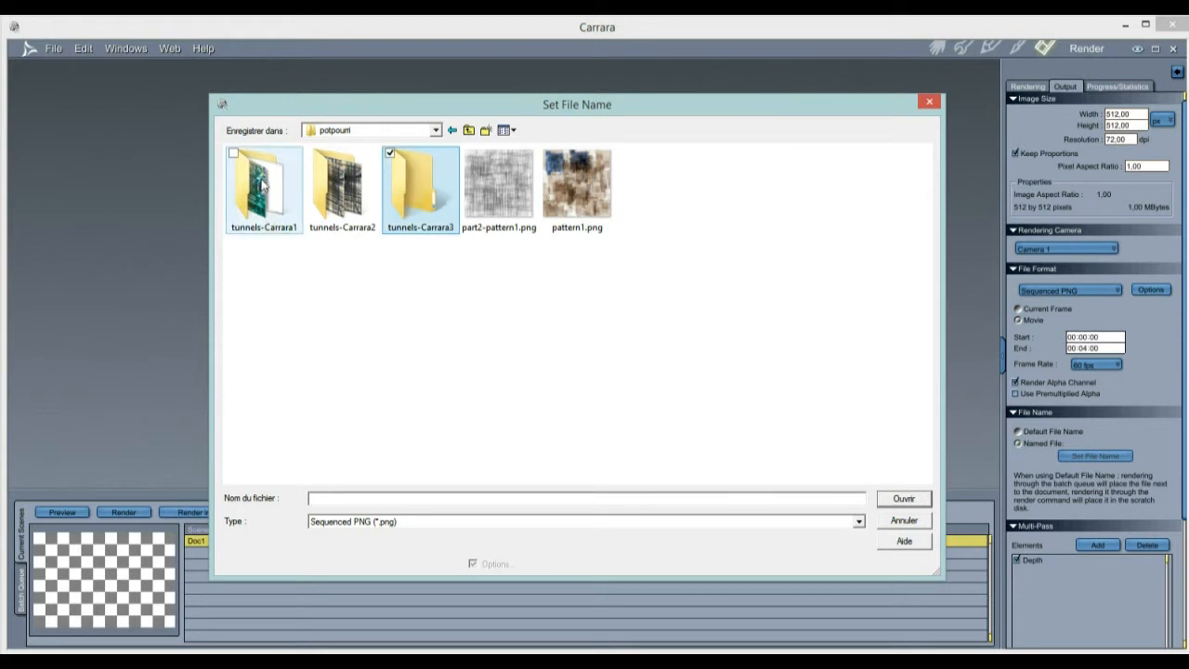
pyautogui.doubleClick(423, 179)
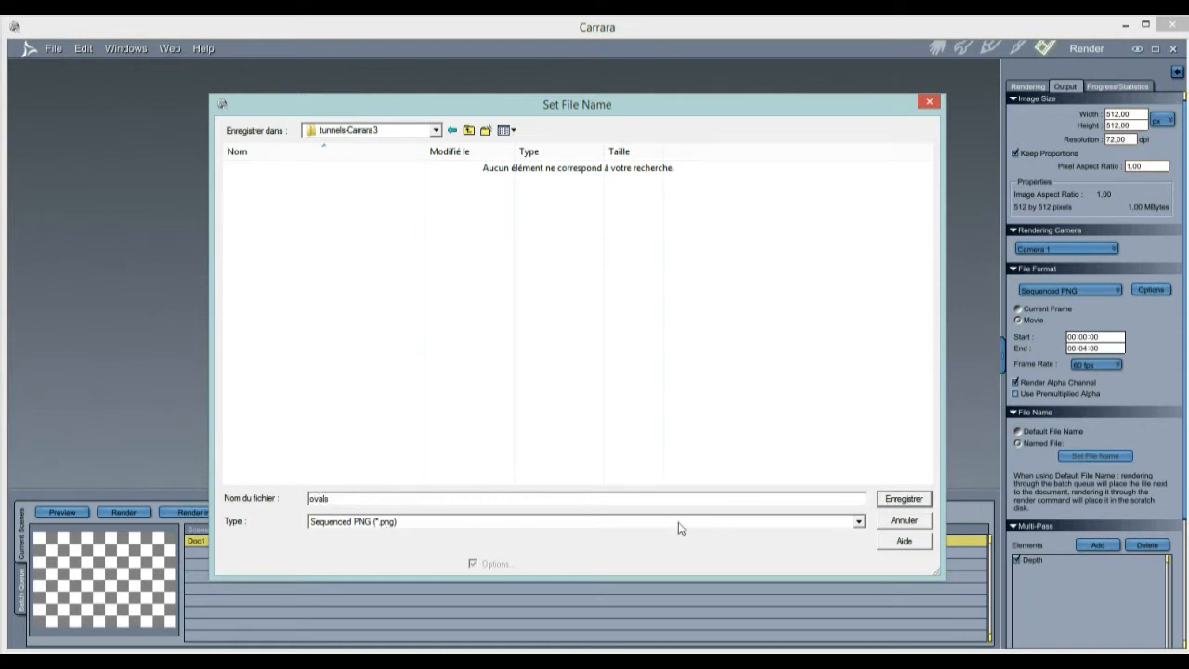
pyautogui.click(903, 499)
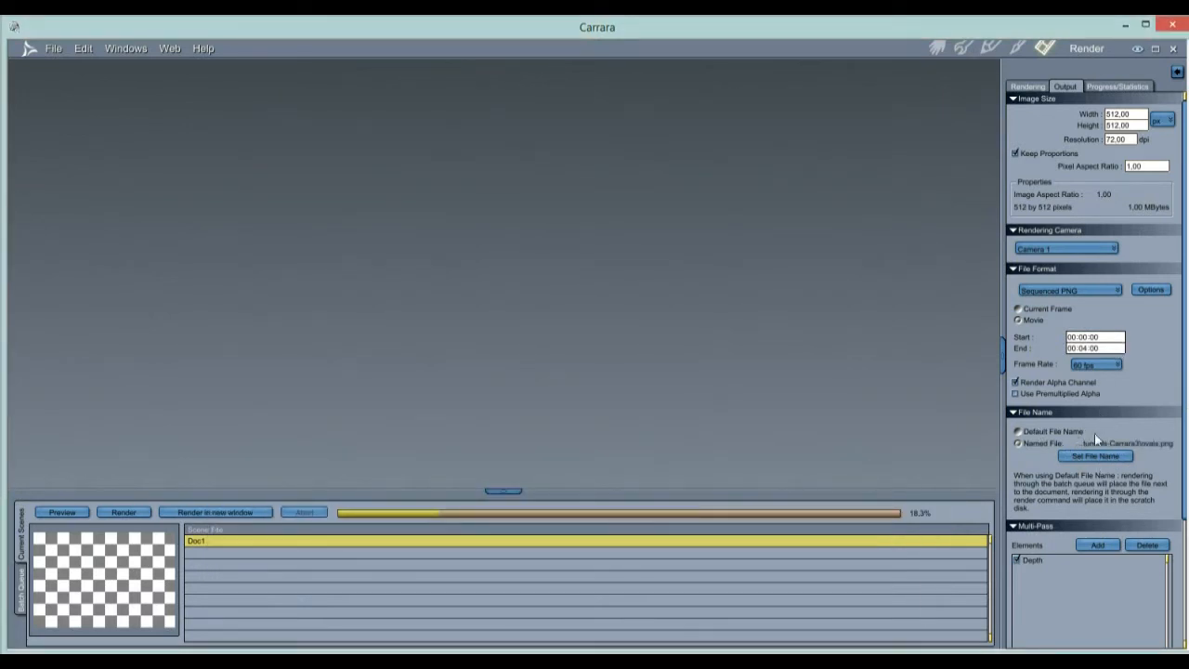
# - Render the animation in a new window, scrub through the depth sequence, close it, and scrub through the ovals colour sequence
pyautogui.click(1028, 87)
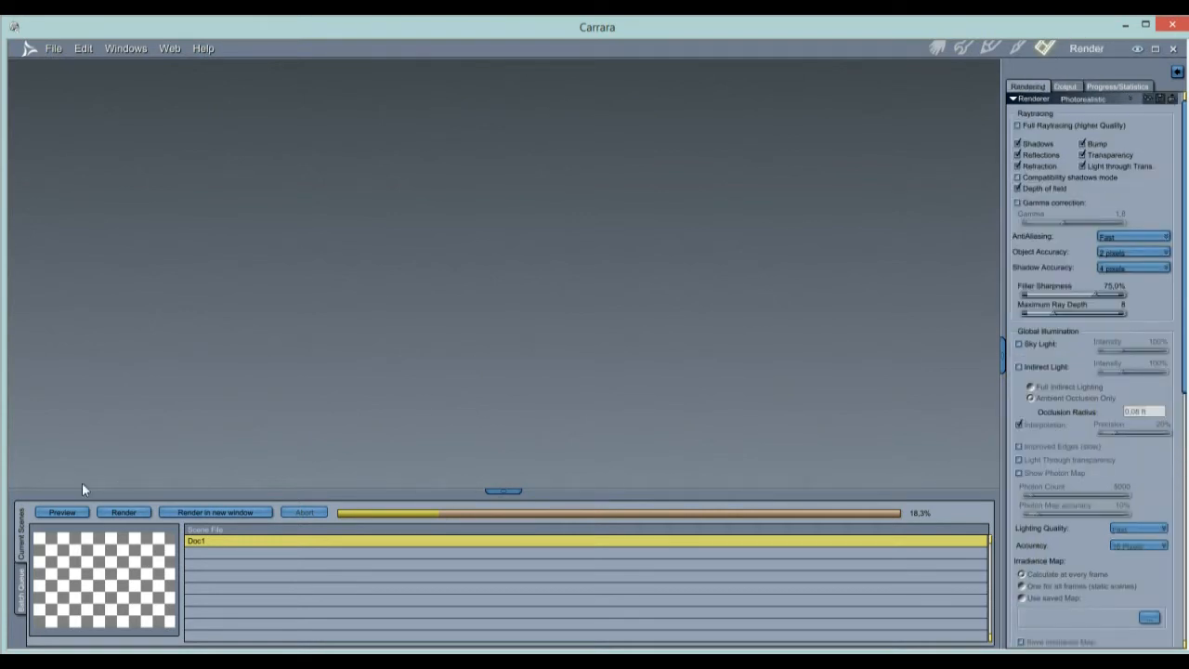
pyautogui.click(223, 512)
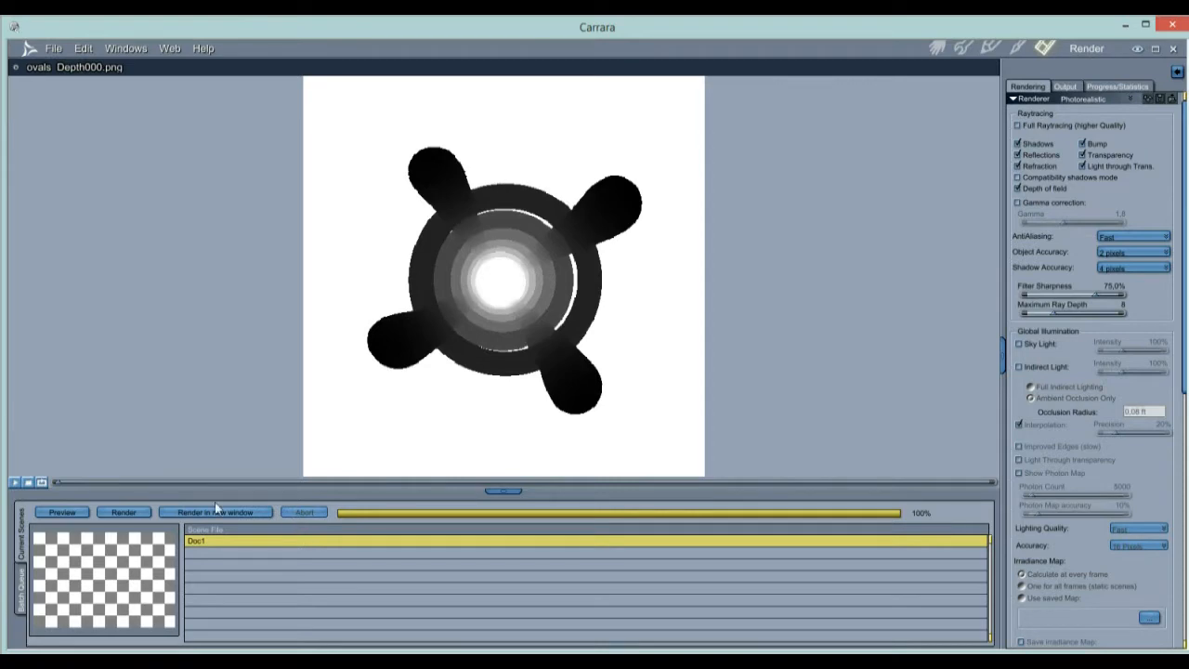
pyautogui.moveTo(60, 482); pyautogui.dragTo(330, 506)
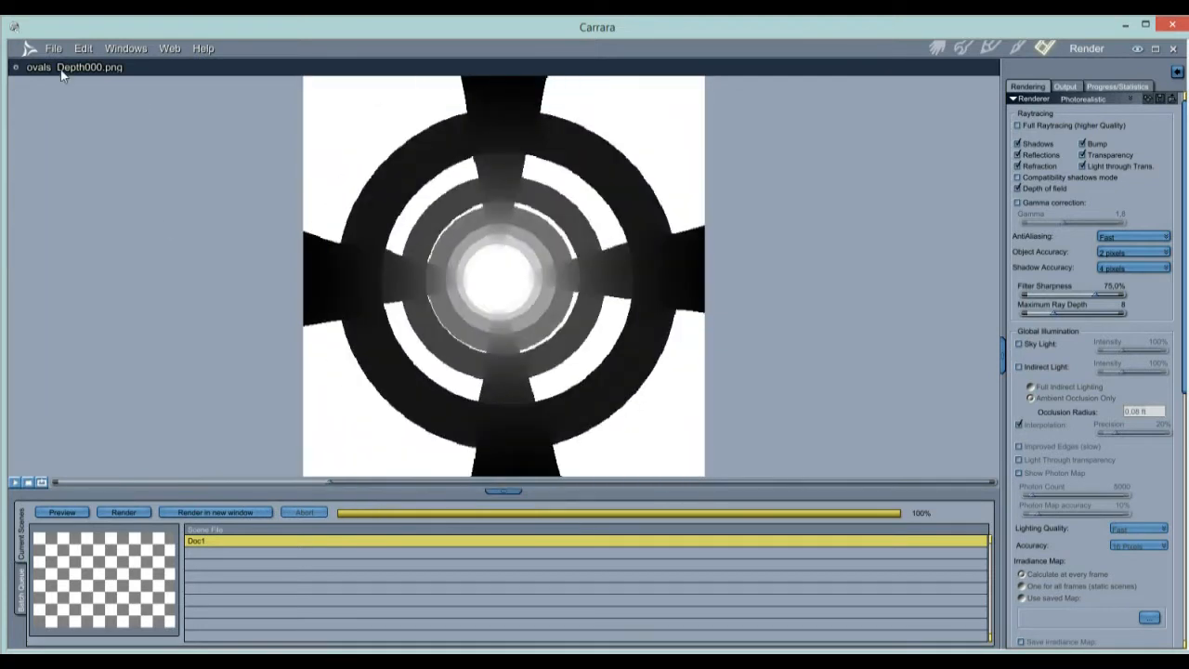
pyautogui.click(16, 69)
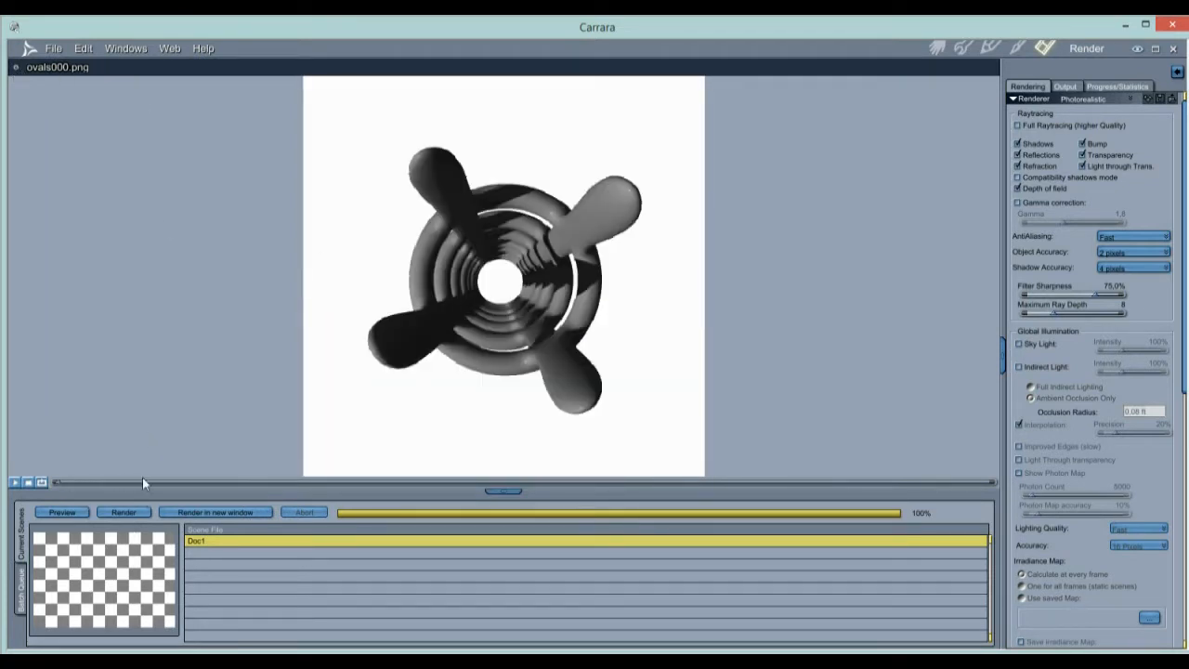
pyautogui.moveTo(144, 484)
pyautogui.mouseDown()
pyautogui.moveTo(108, 482)
pyautogui.moveTo(569, 486)
pyautogui.moveTo(481, 488)
pyautogui.mouseUp()
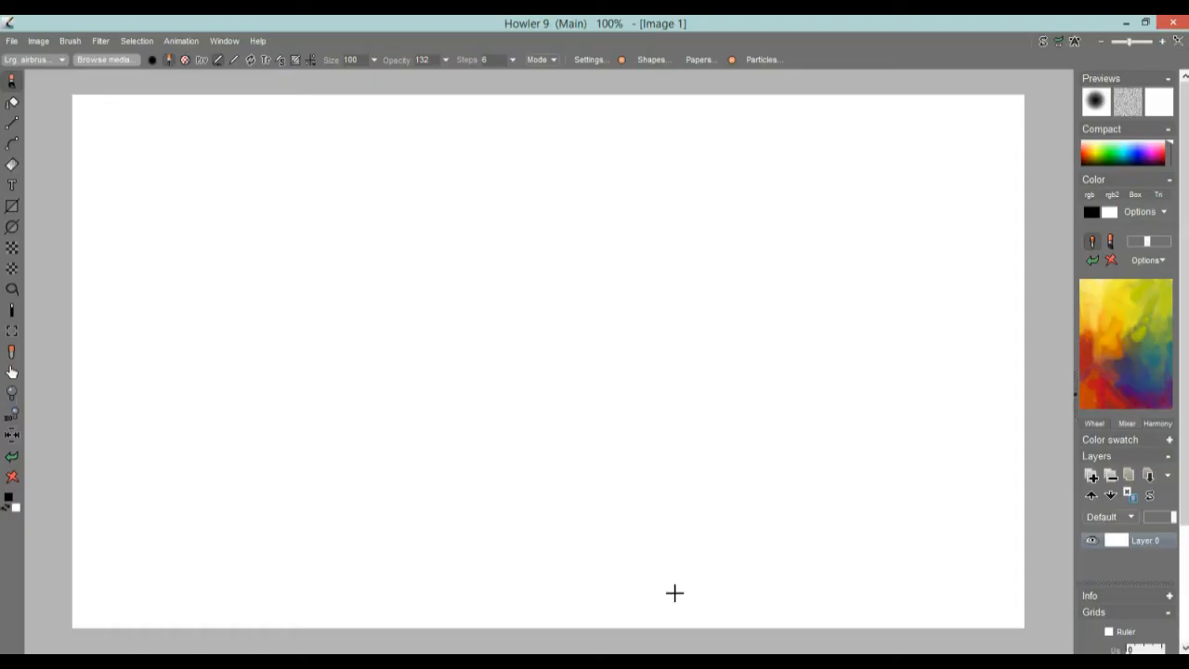
# - Switch to Howler 9, start opening a file, browse to potpourri's tunnels-Carrara3 folder and widen the file list
pyautogui.click(188, 41)
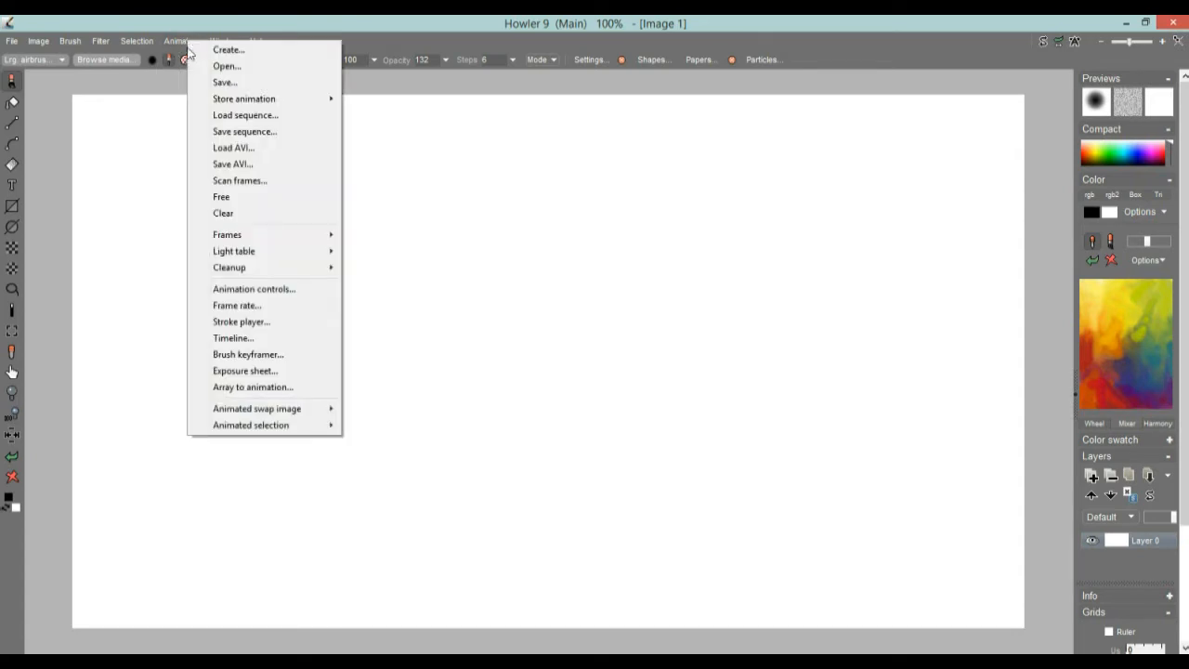
pyautogui.moveTo(242, 108)
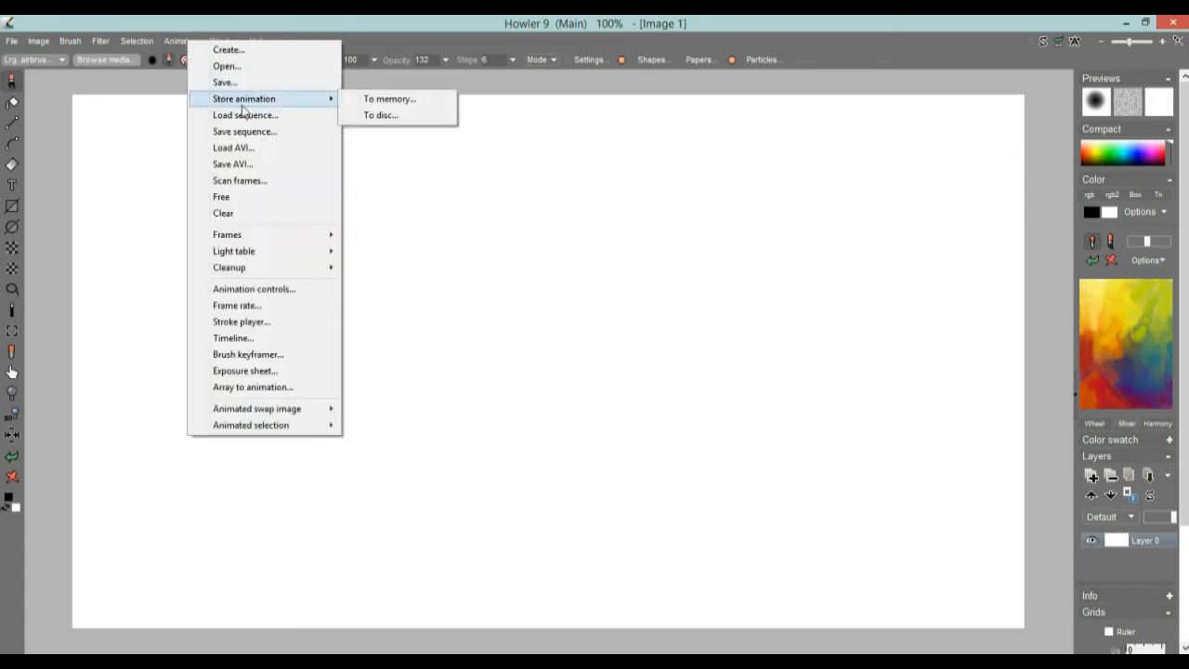
pyautogui.click(11, 42)
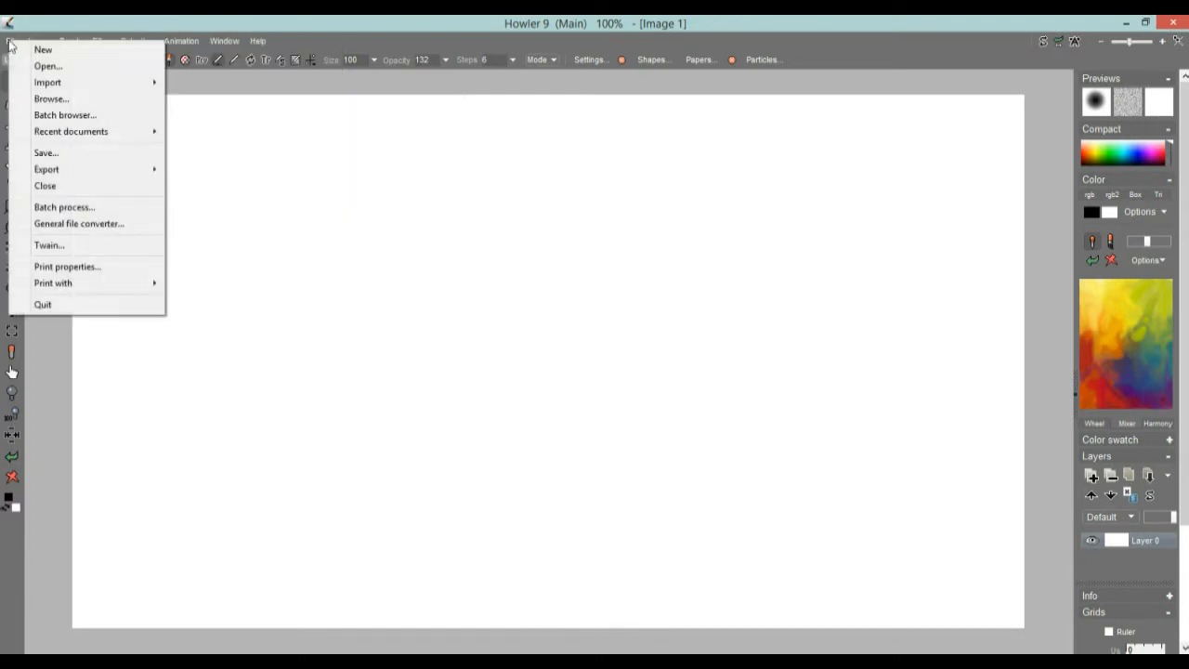
pyautogui.click(49, 66)
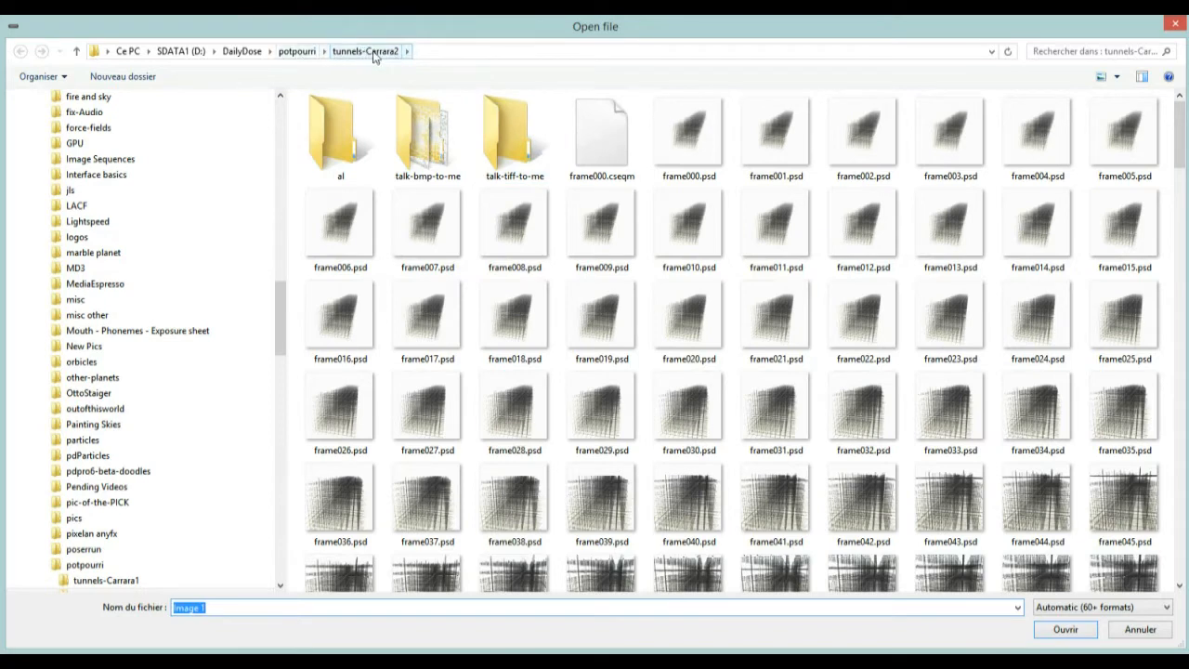
pyautogui.click(299, 51)
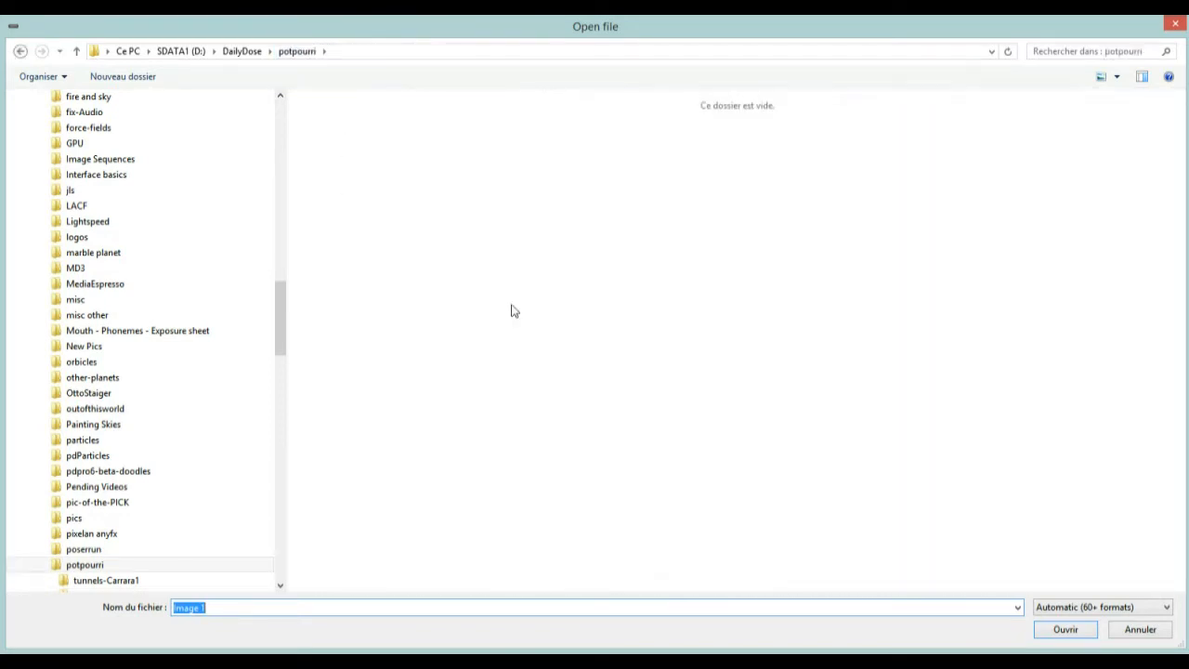
pyautogui.doubleClick(524, 128)
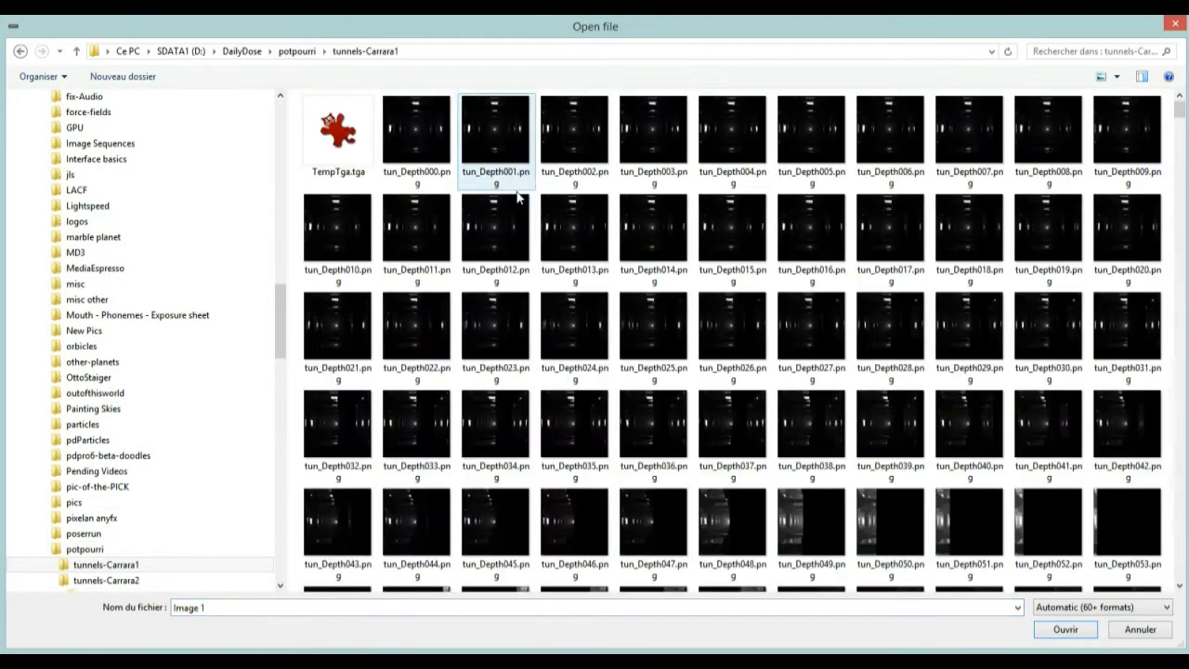
pyautogui.click(297, 51)
pyautogui.click(354, 167)
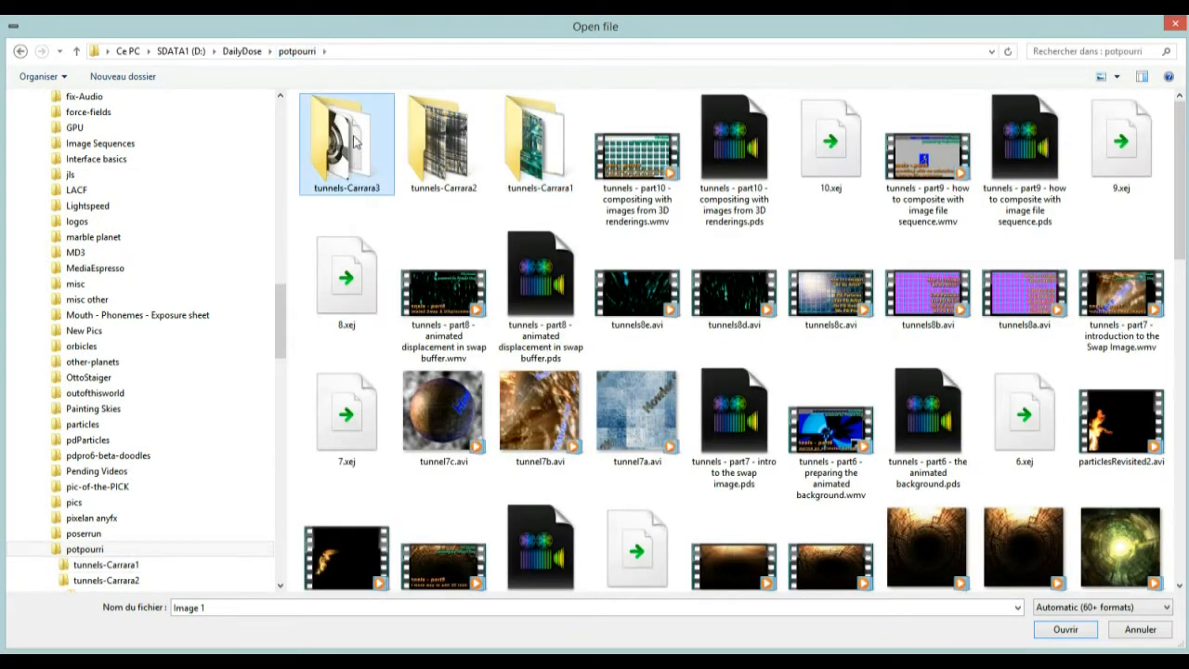
pyautogui.doubleClick(354, 140)
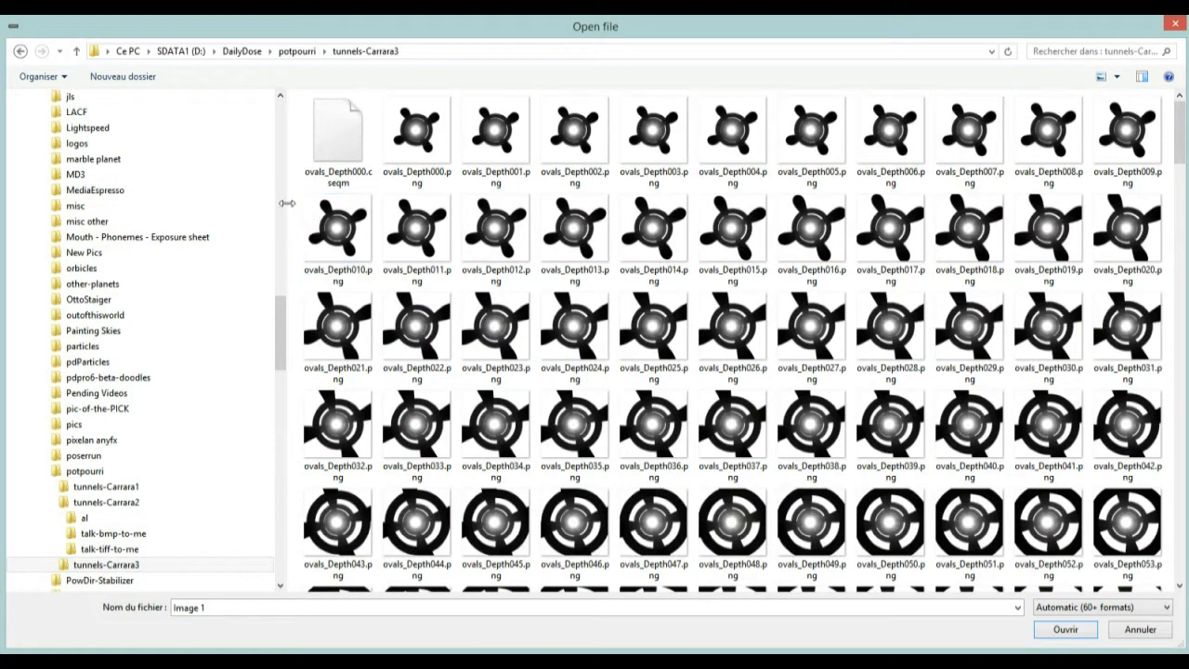
pyautogui.moveTo(287, 195); pyautogui.dragTo(51, 195)
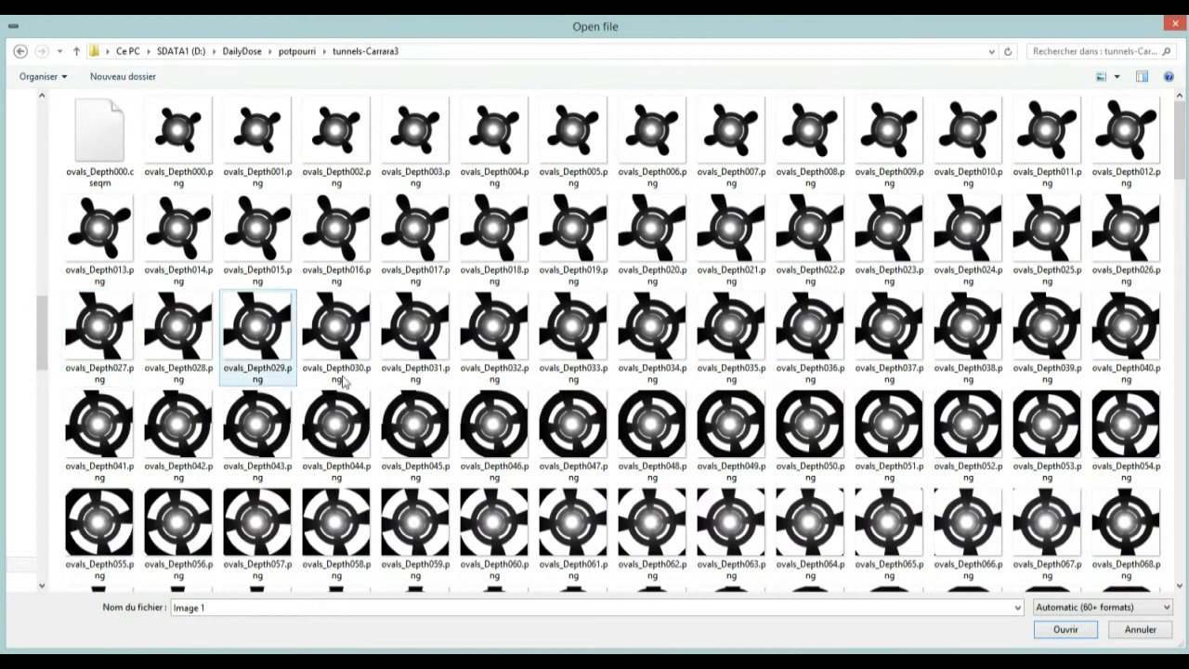
# - Select ovals_Depth000.png and look through the rendered depth and colour frames at an enlarged thumbnail size
pyautogui.click(174, 139)
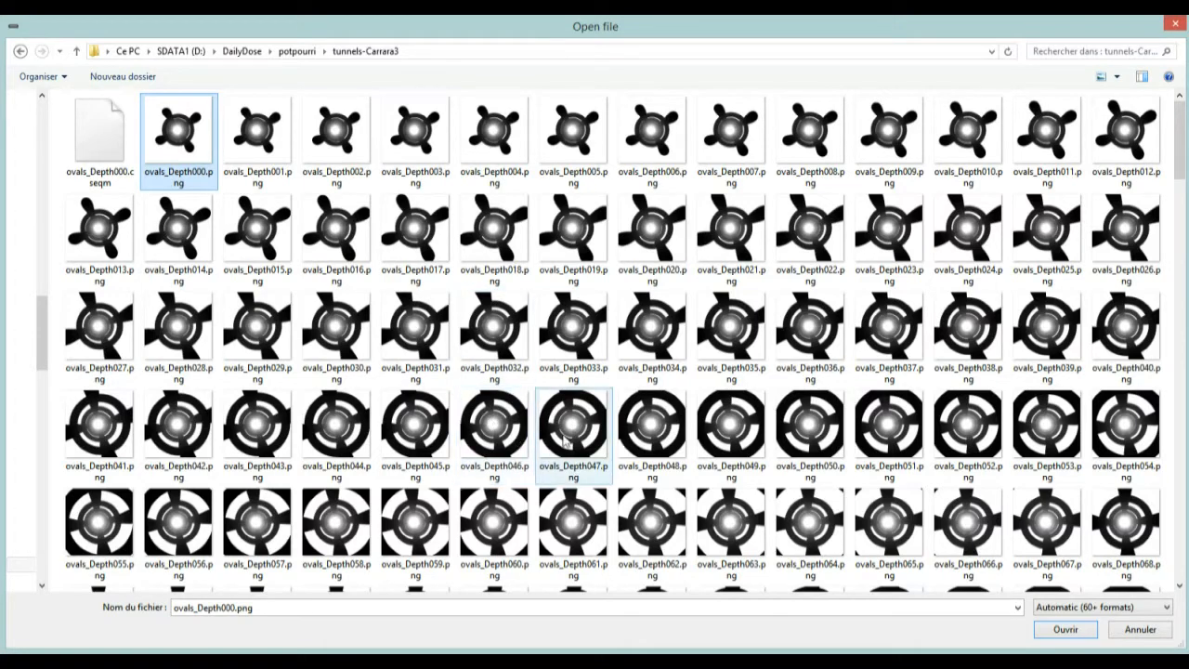
pyautogui.scroll(-10, 654, 292)
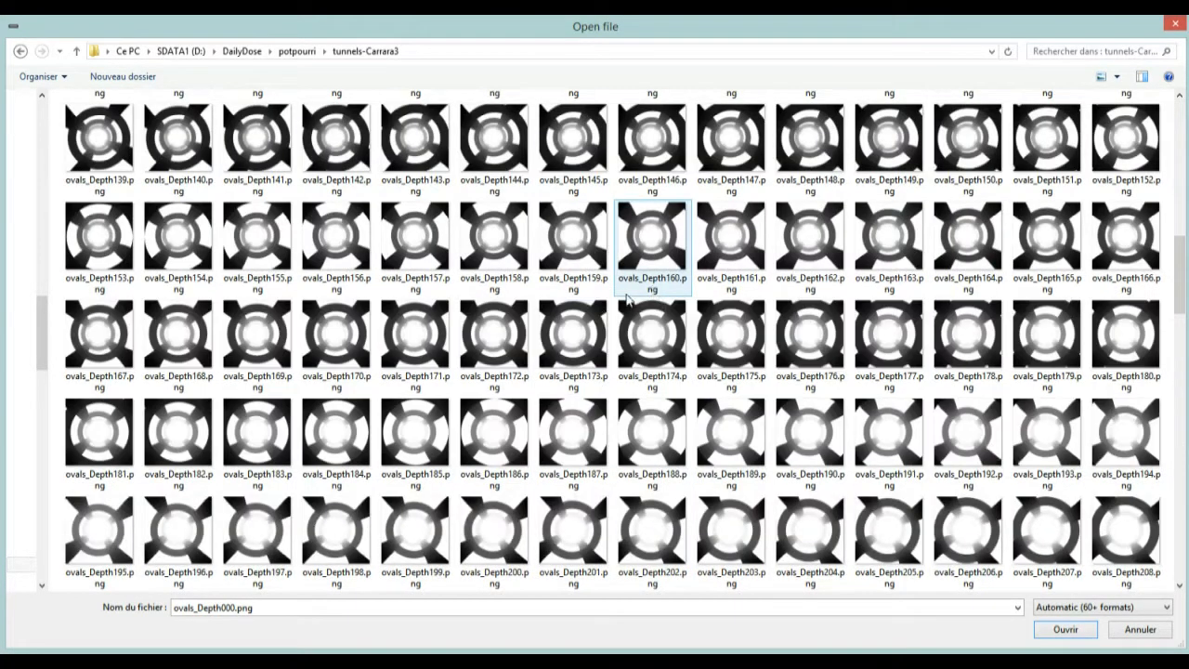
pyautogui.scroll(-10, 641, 346)
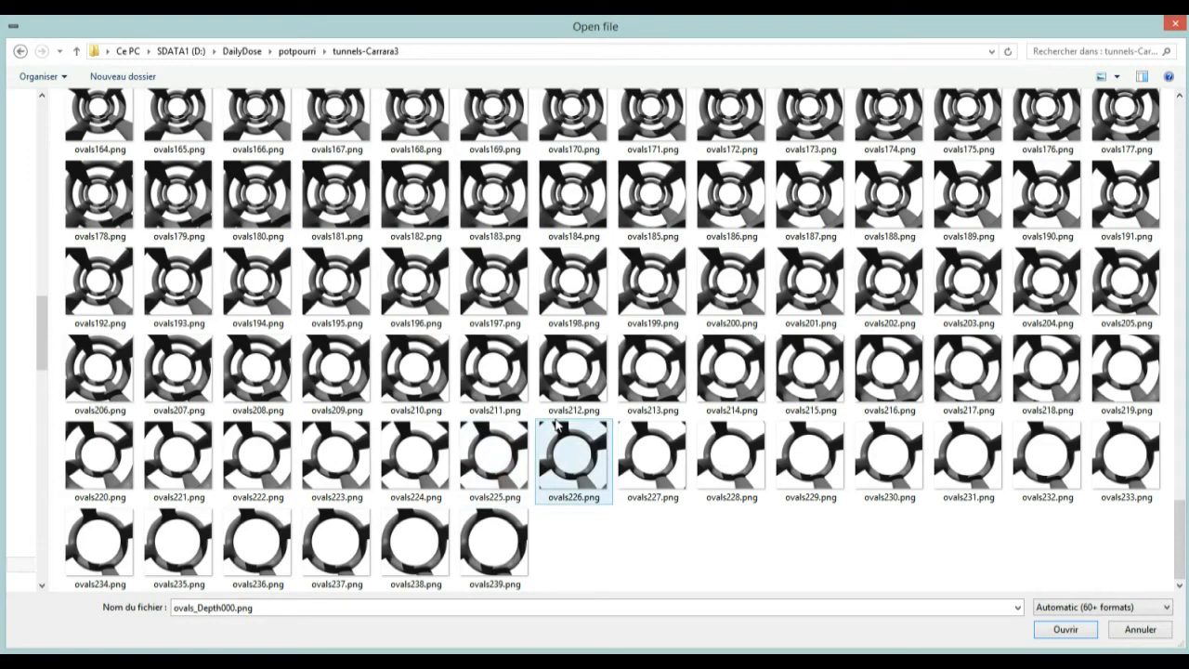
pyautogui.scroll(3, 557, 425)
pyautogui.scroll(3, 558, 425)
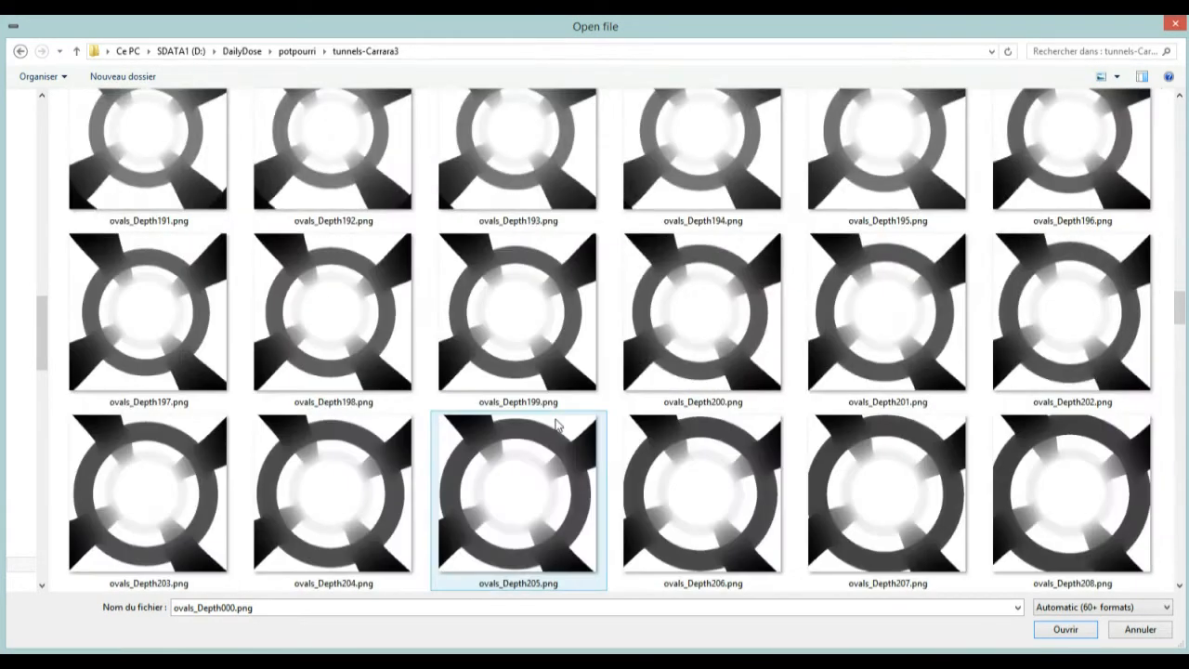
pyautogui.scroll(-5, 644, 418)
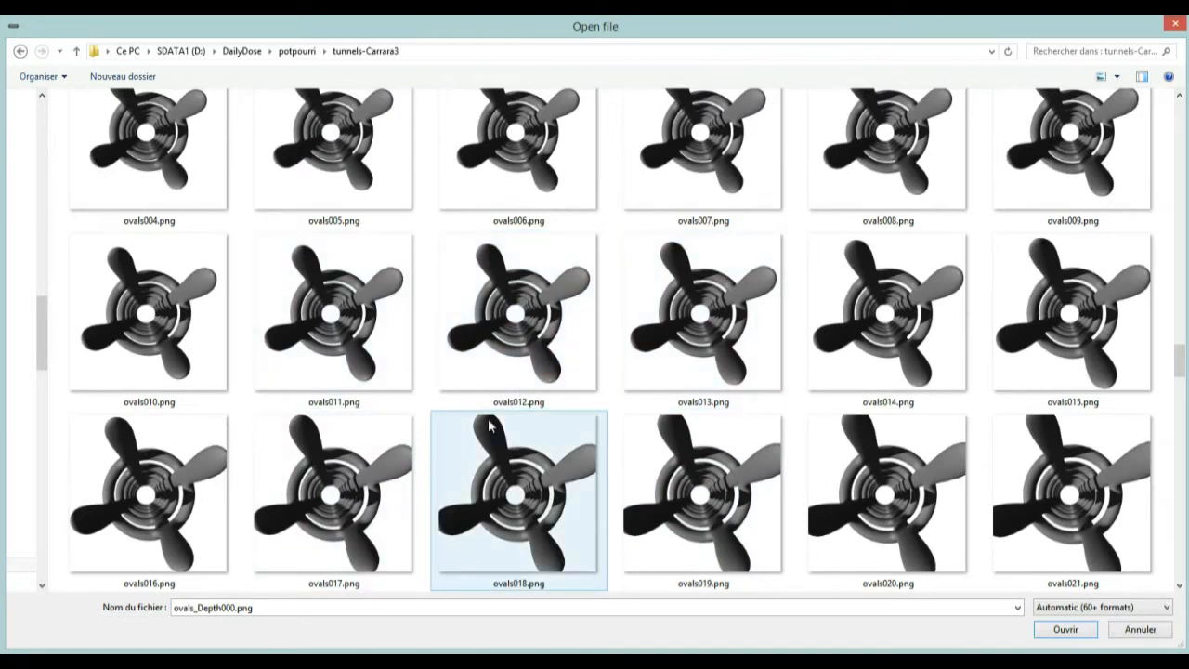
# - Open the colour frame ovals067.png from the tunnels-Carrara3 folder, replacing the existing image
pyautogui.scroll(-6, 734, 474)
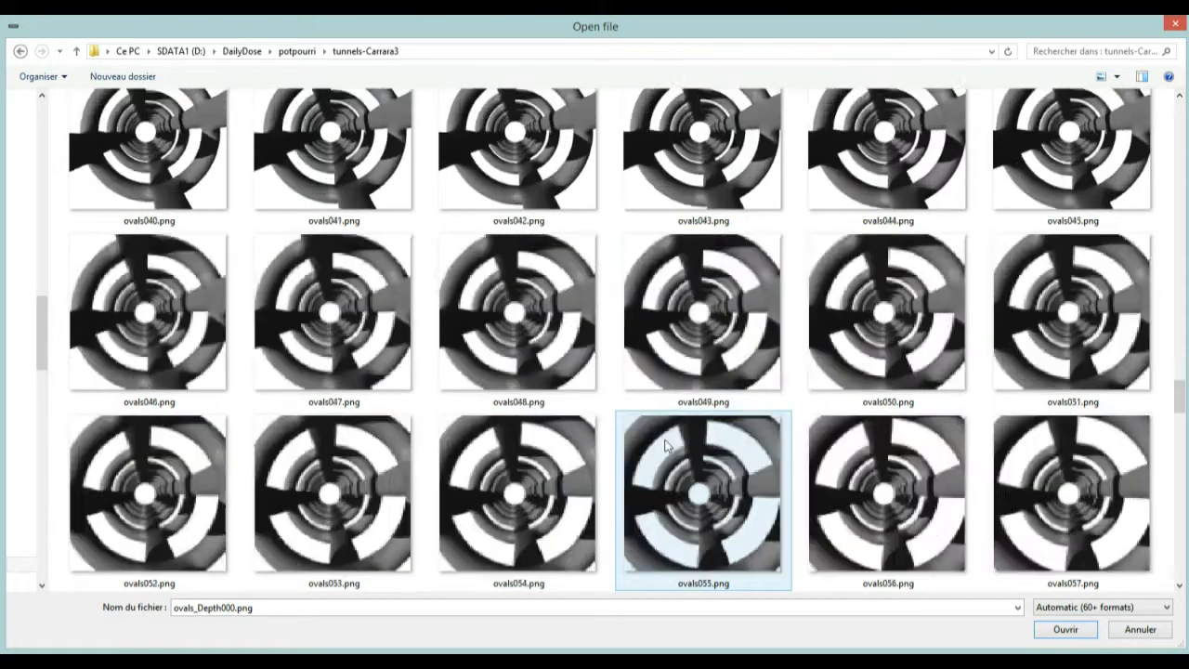
pyautogui.doubleClick(754, 474)
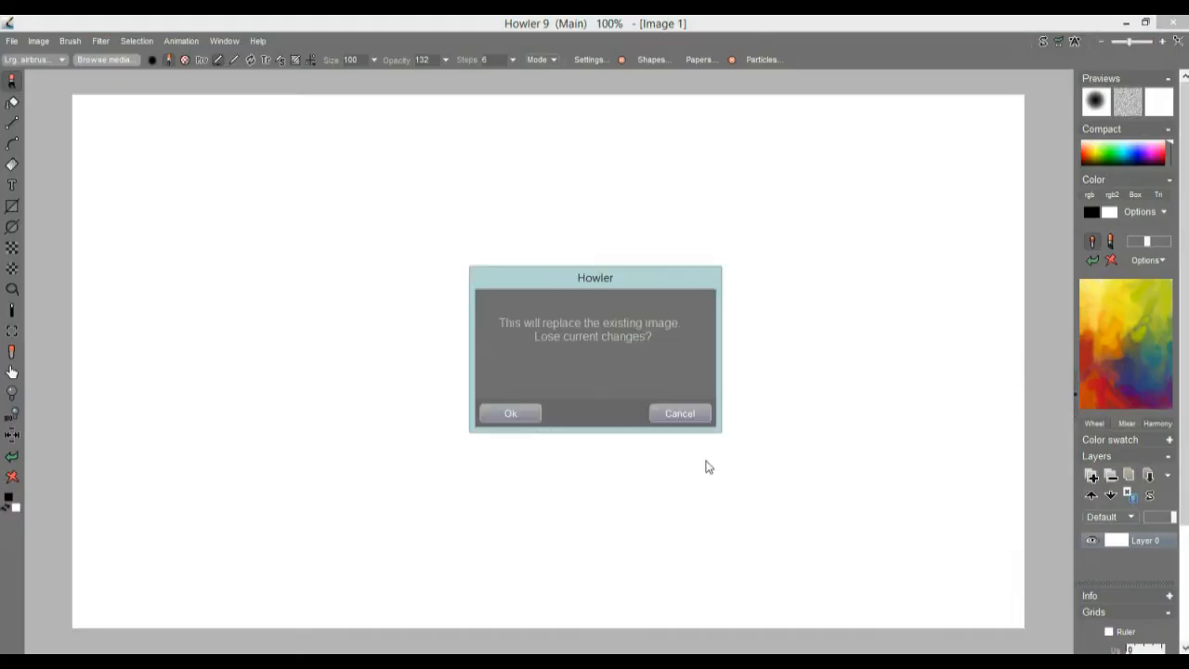
pyautogui.click(506, 411)
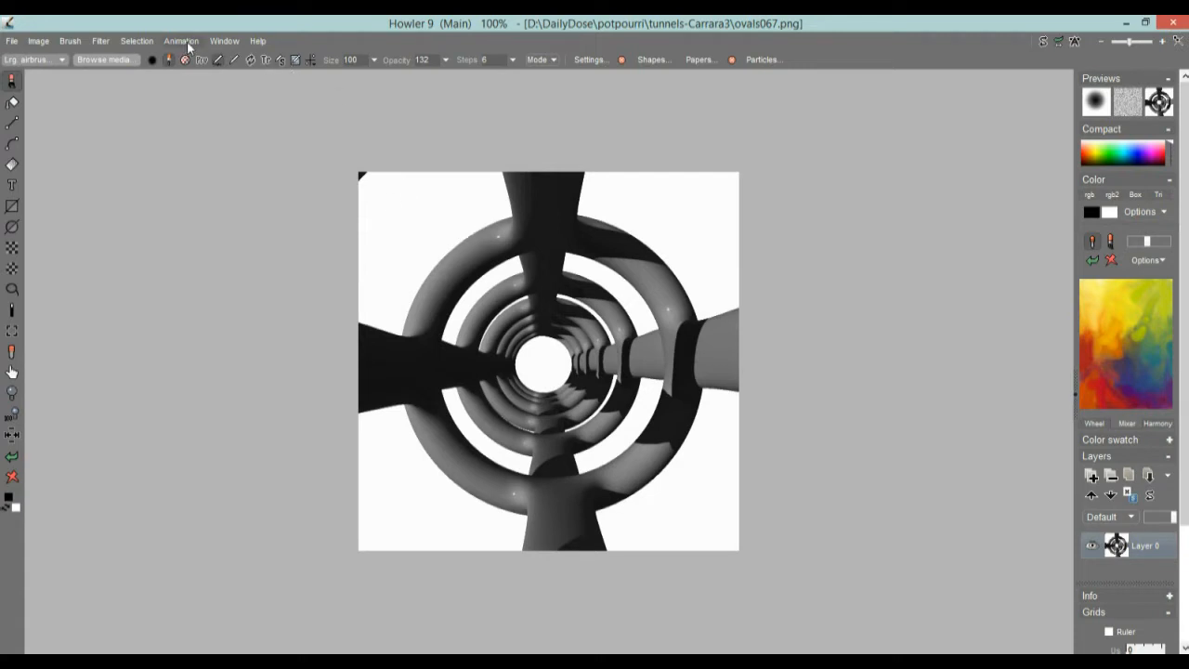
# - Turn on the image's alpha and overlay it on the tunnel frame
pyautogui.click(136, 43)
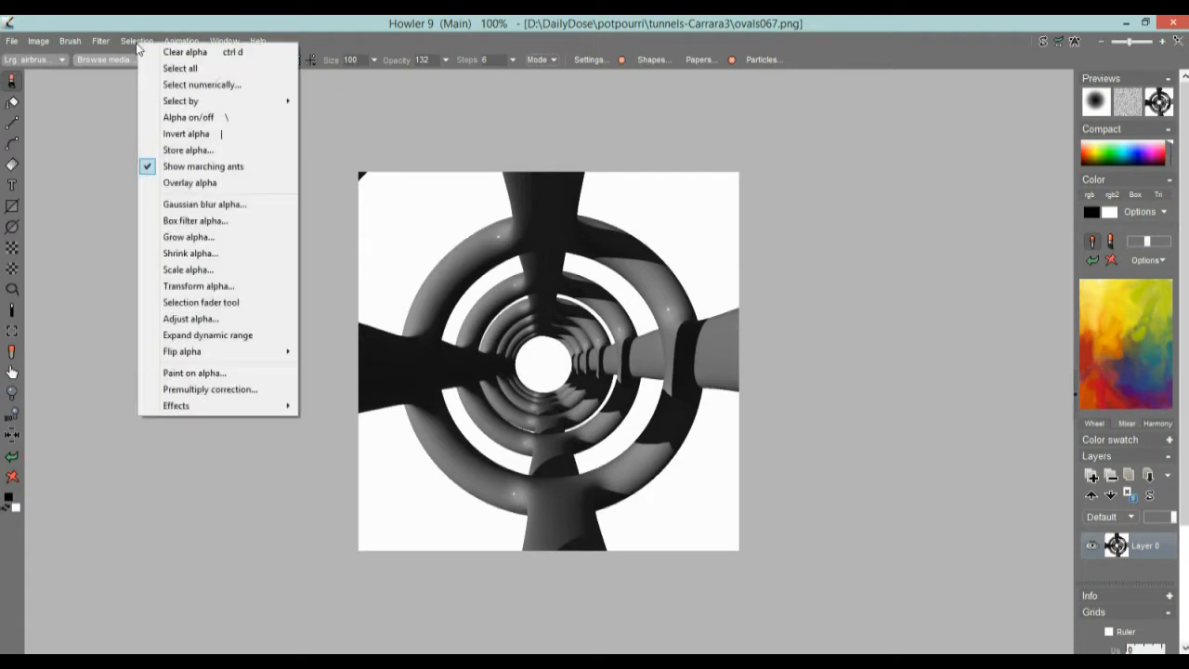
pyautogui.click(184, 117)
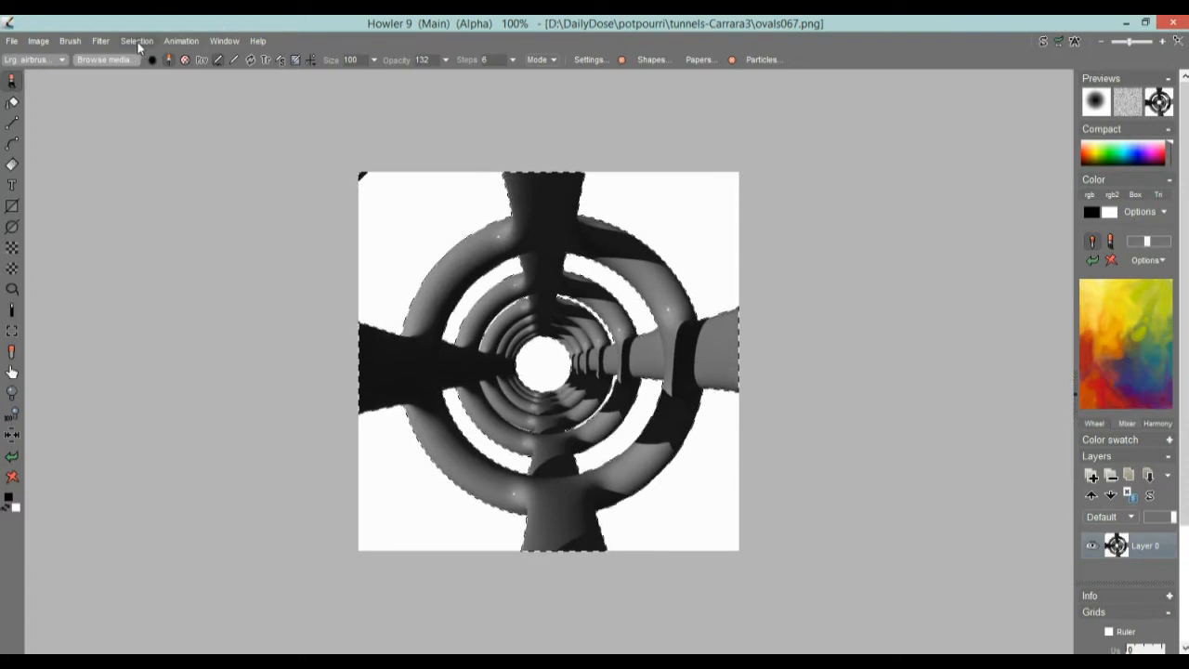
pyautogui.click(181, 40)
pyautogui.moveTo(137, 43)
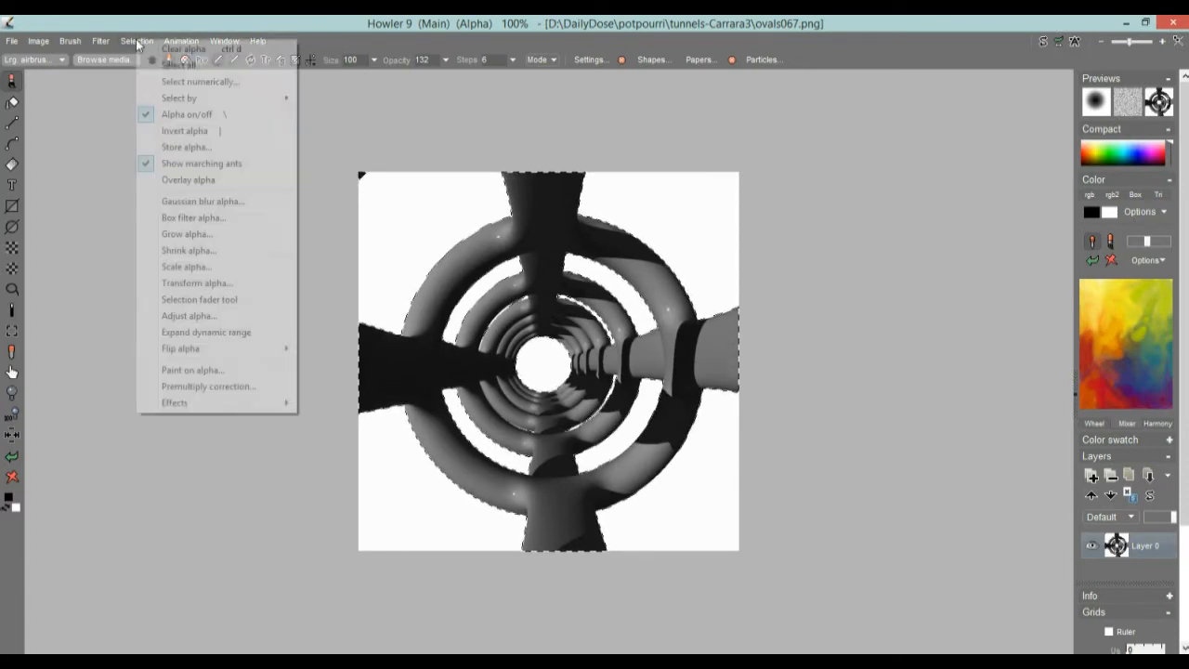
pyautogui.click(188, 179)
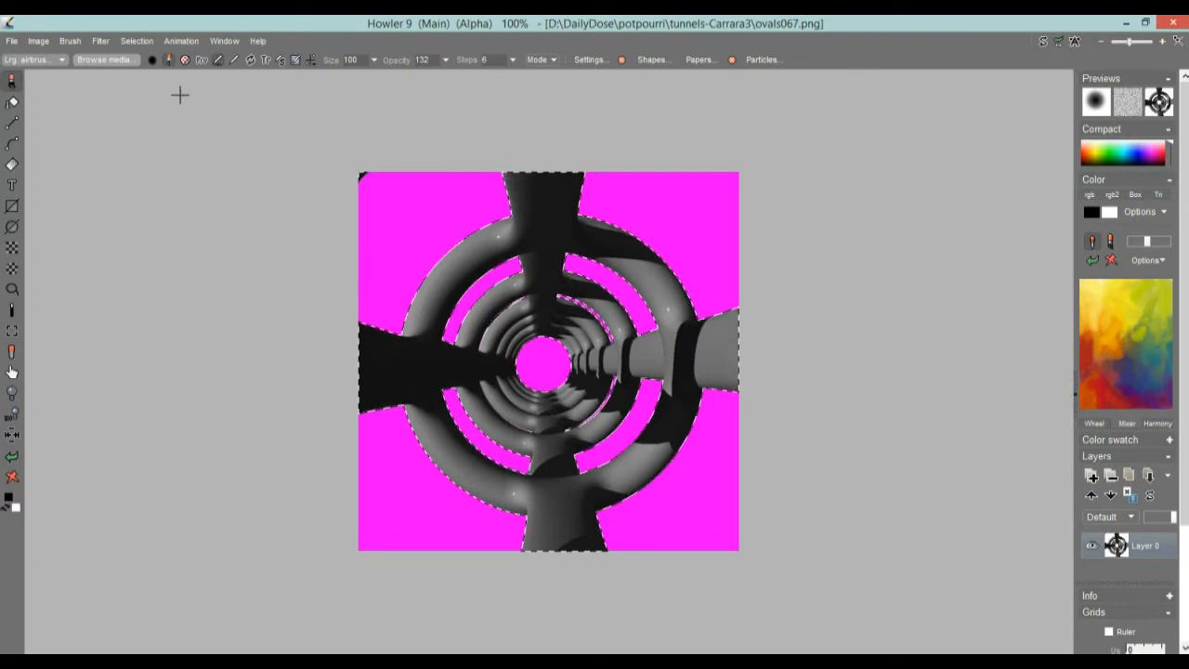
# - Store a copy of the colour image in its own window, enlarge the window slightly and view its paste and alpha options
pyautogui.click(136, 41)
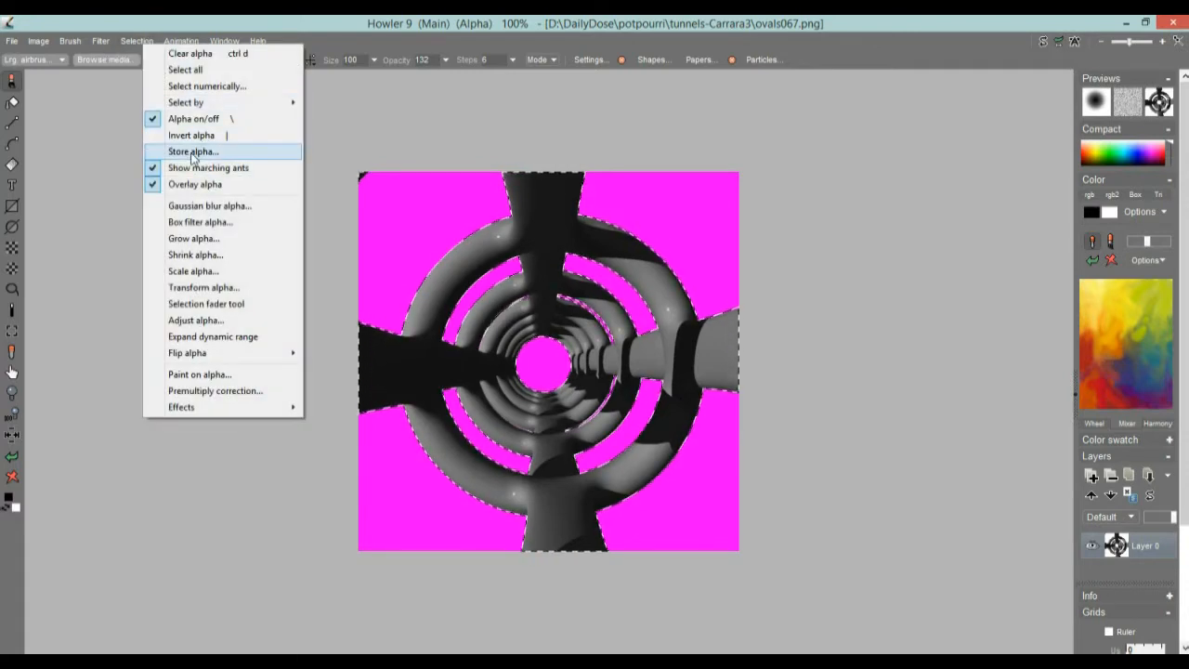
pyautogui.moveTo(45, 45)
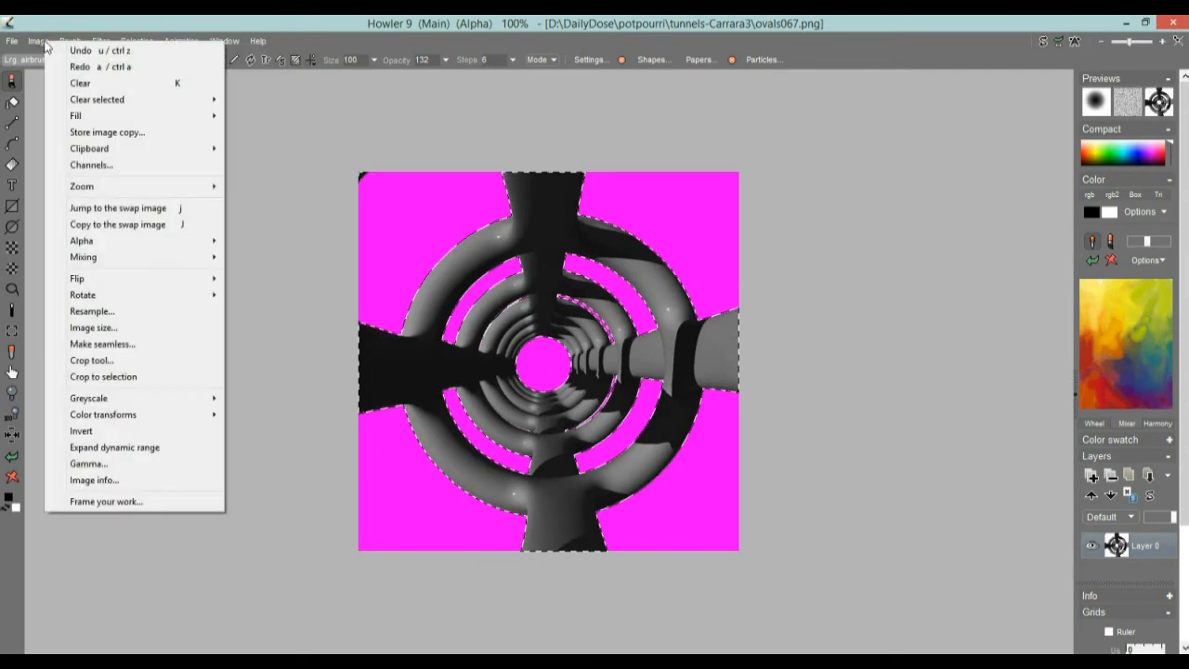
pyautogui.click(107, 132)
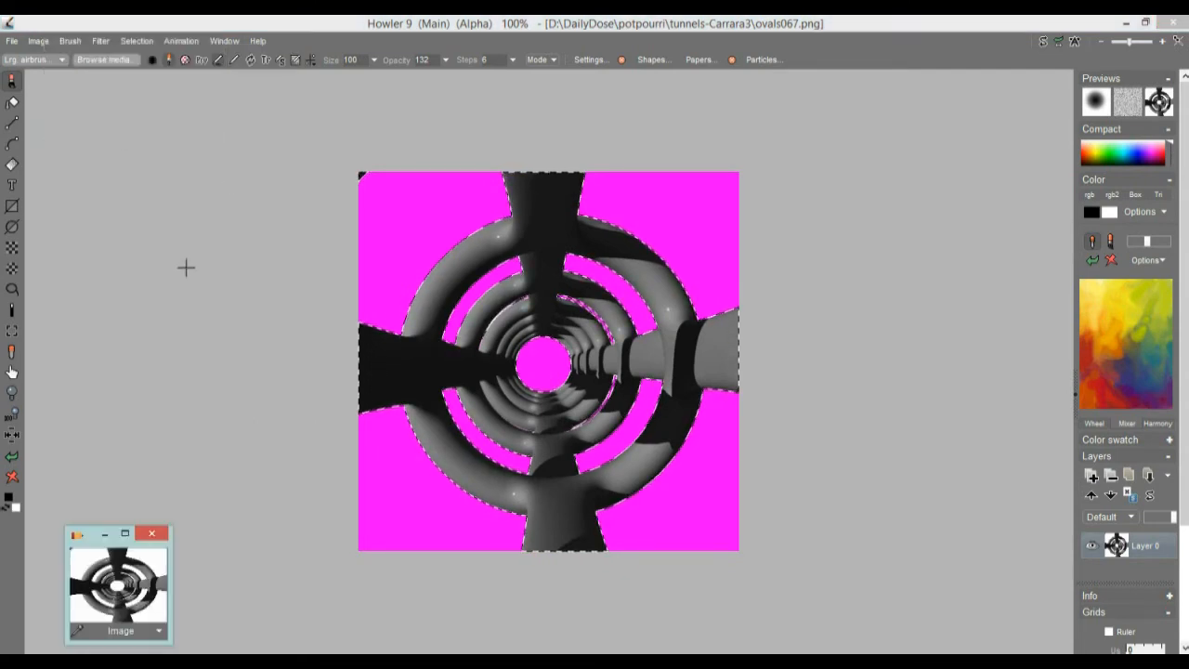
pyautogui.moveTo(90, 544); pyautogui.dragTo(82, 203)
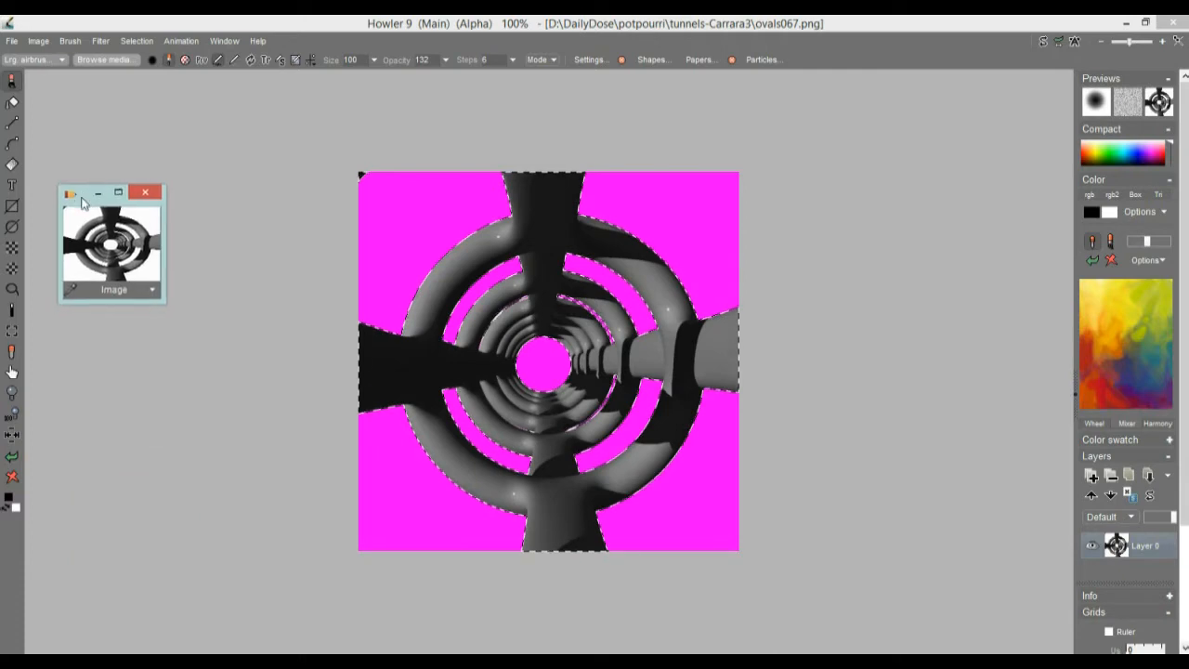
pyautogui.moveTo(166, 304); pyautogui.dragTo(201, 351)
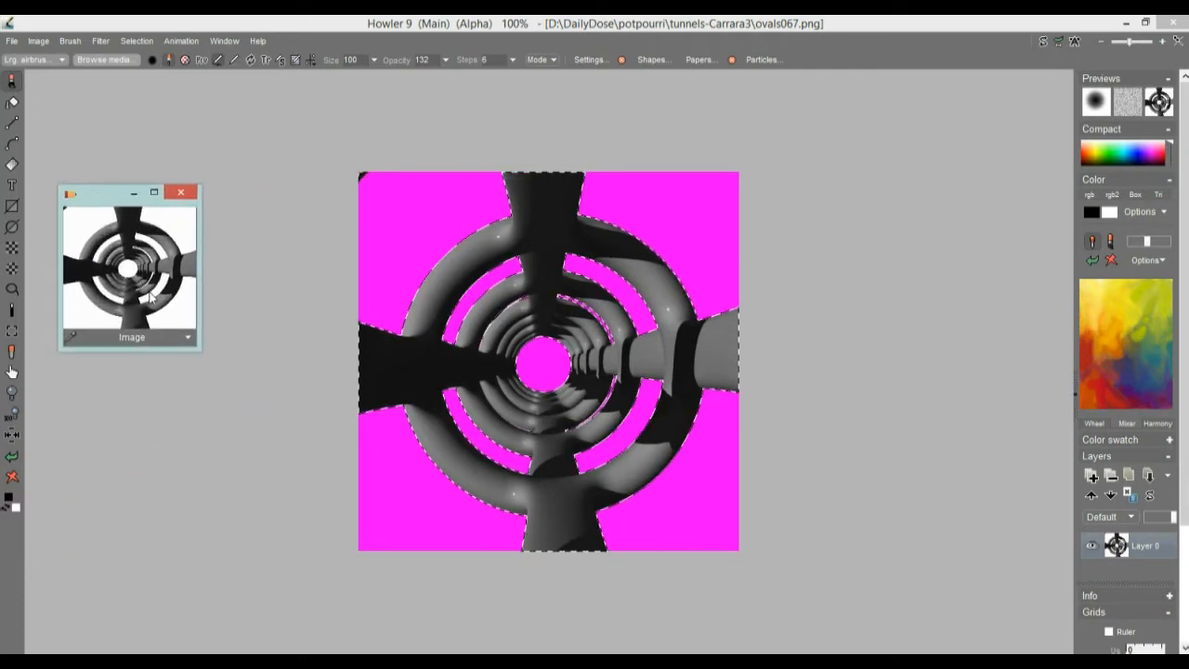
pyautogui.click(188, 340)
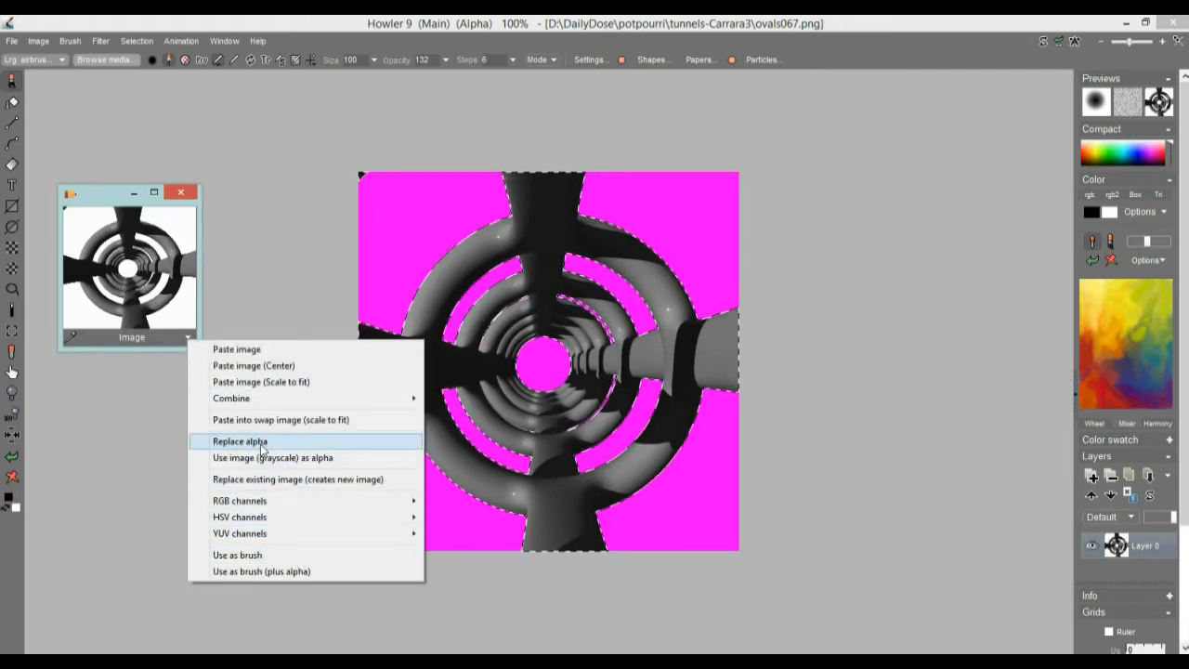
pyautogui.click(205, 19)
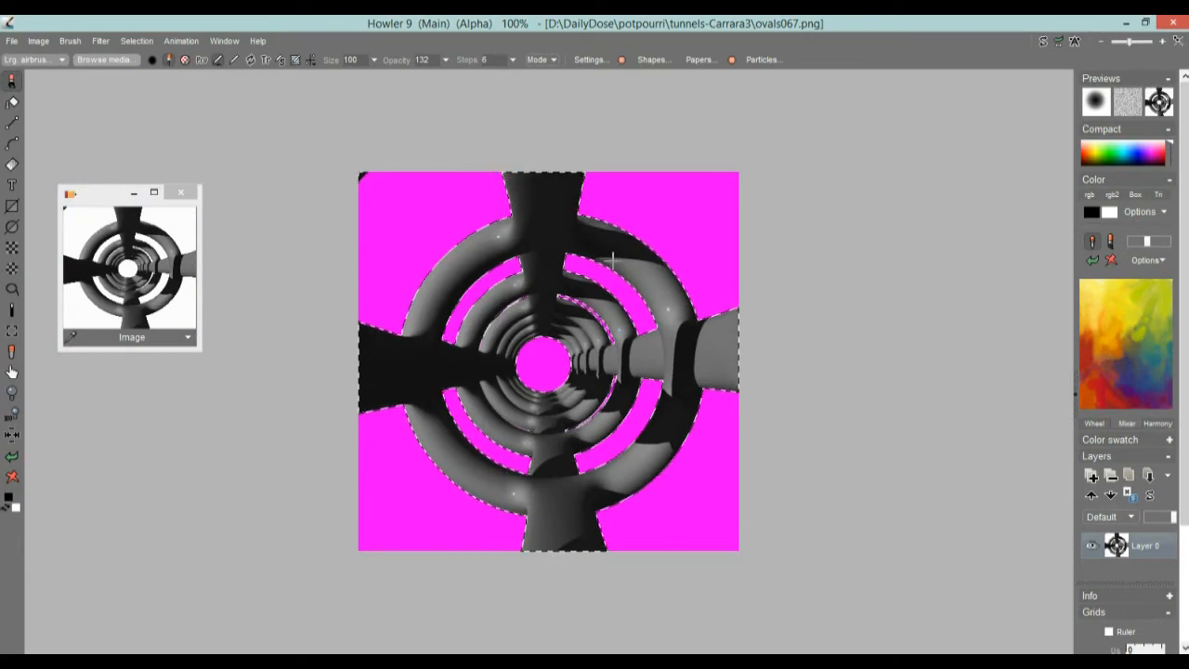
# - Store the alpha in its own enlarged window beside the canvas and place the stored image copy below it
pyautogui.click(136, 42)
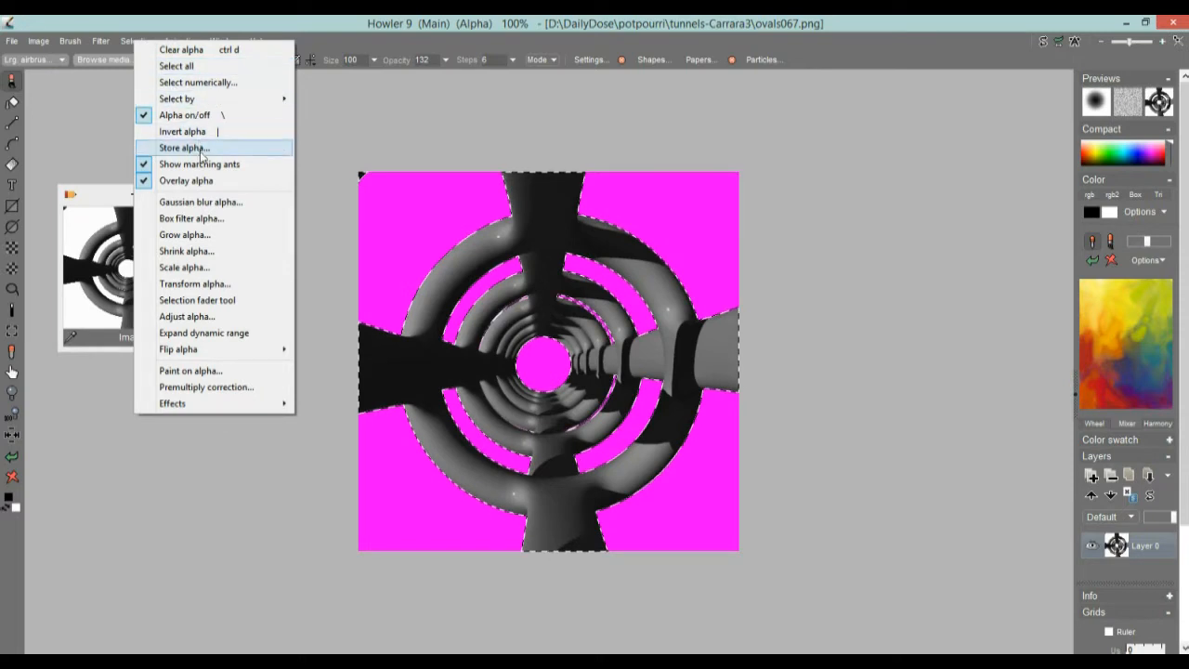
pyautogui.click(184, 149)
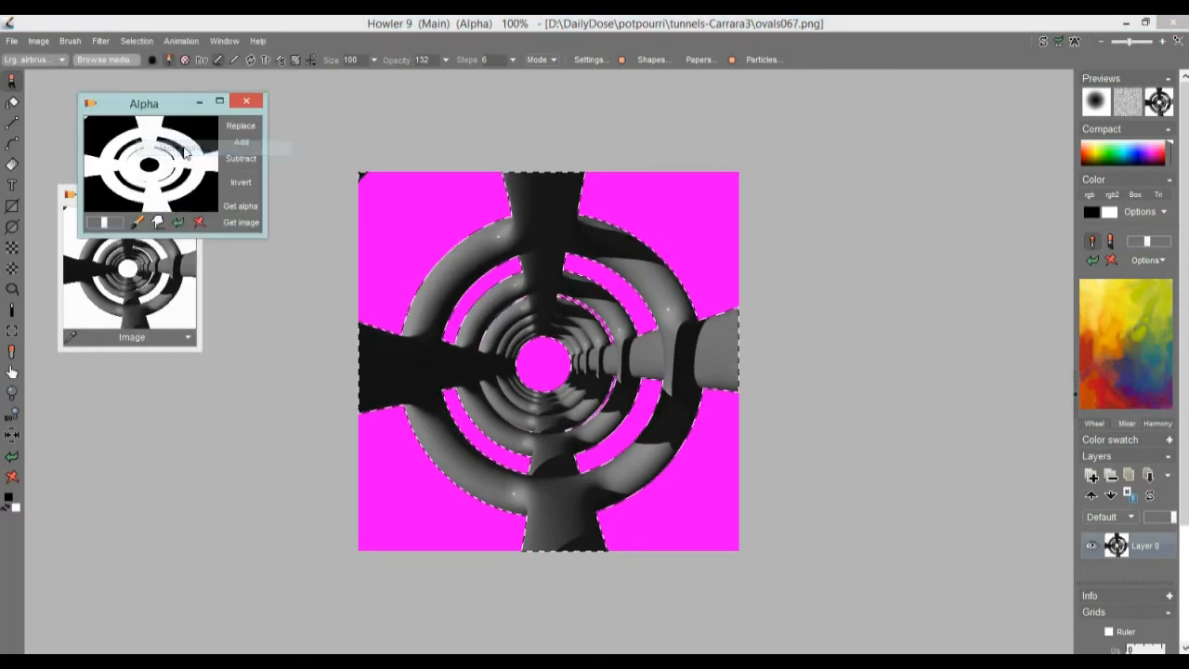
pyautogui.moveTo(121, 107); pyautogui.dragTo(709, 104)
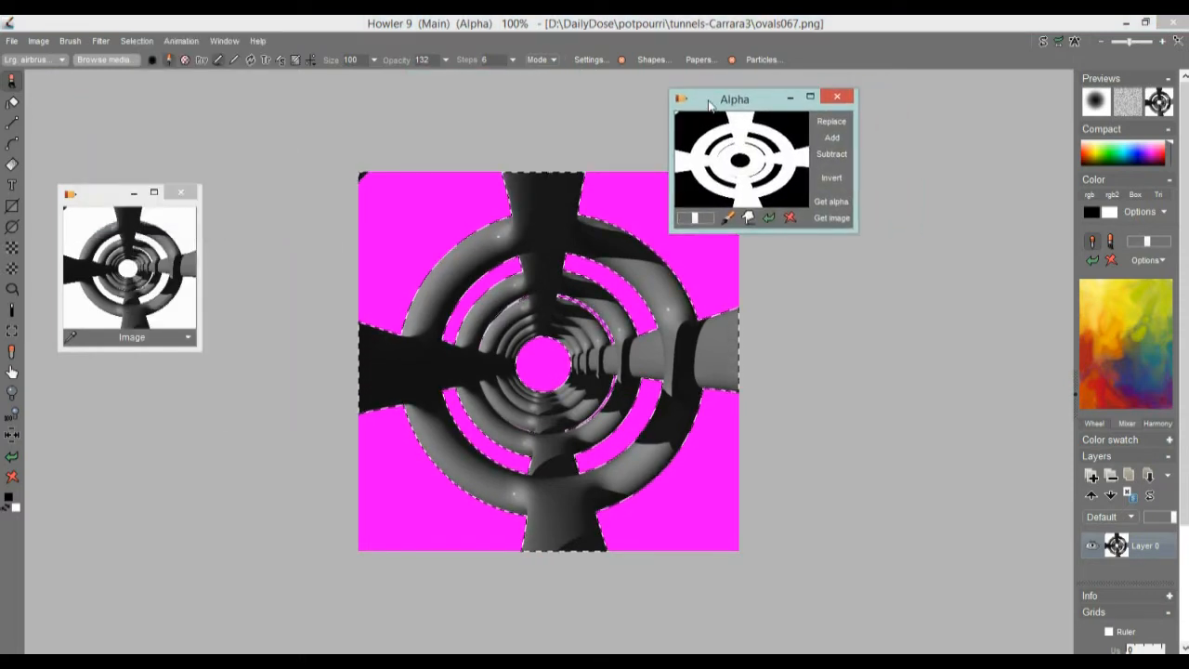
pyautogui.moveTo(855, 231); pyautogui.dragTo(900, 264)
pyautogui.moveTo(718, 100); pyautogui.dragTo(838, 97)
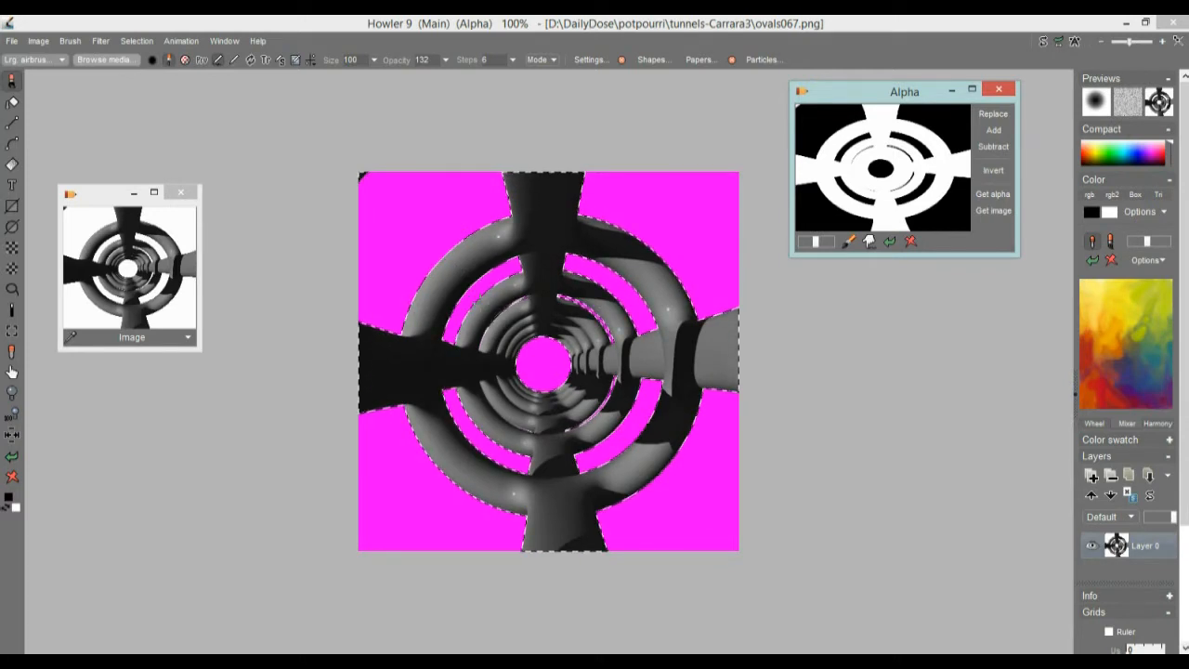
pyautogui.click(189, 44)
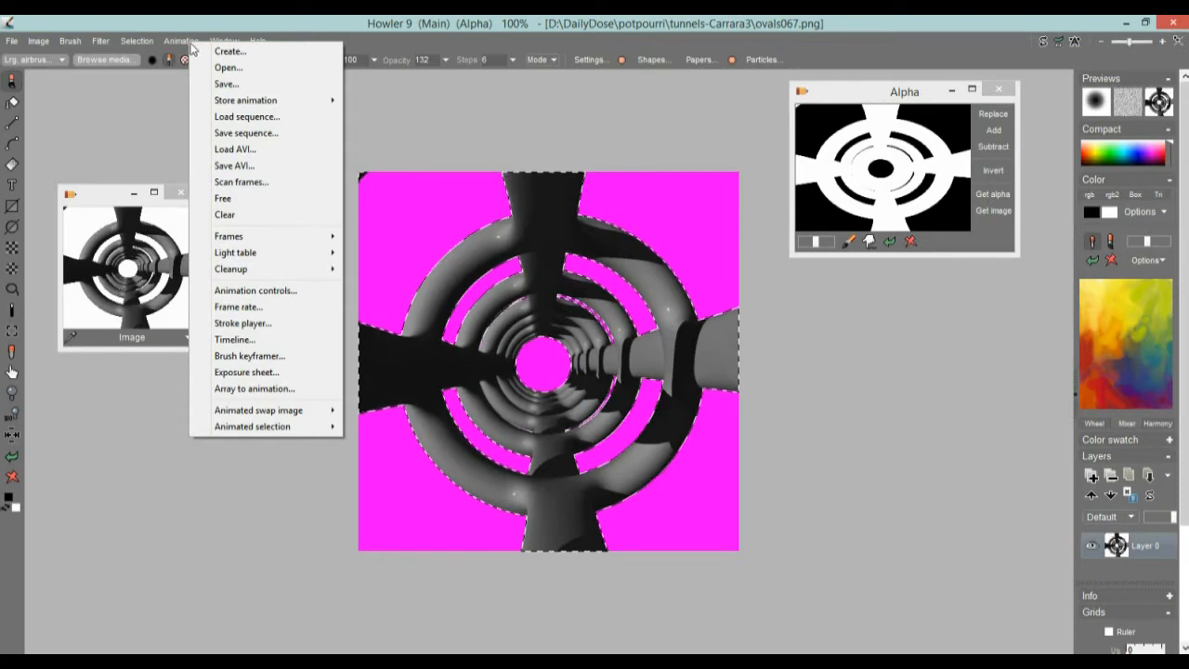
pyautogui.click(216, 16)
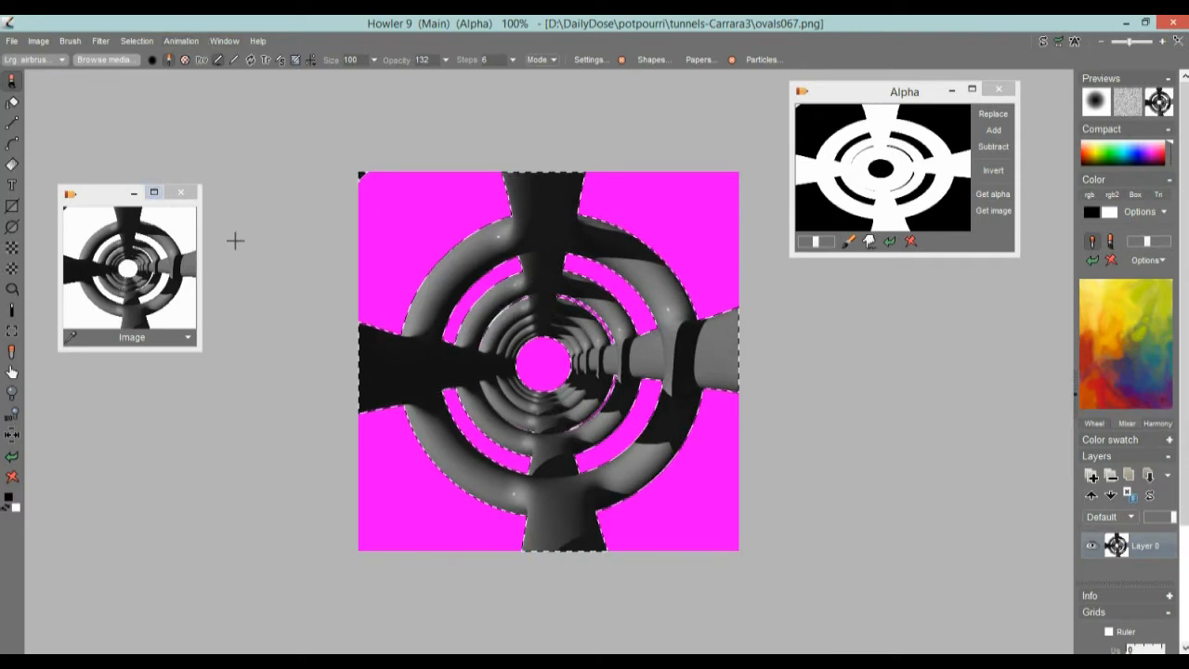
pyautogui.moveTo(90, 196); pyautogui.dragTo(935, 295)
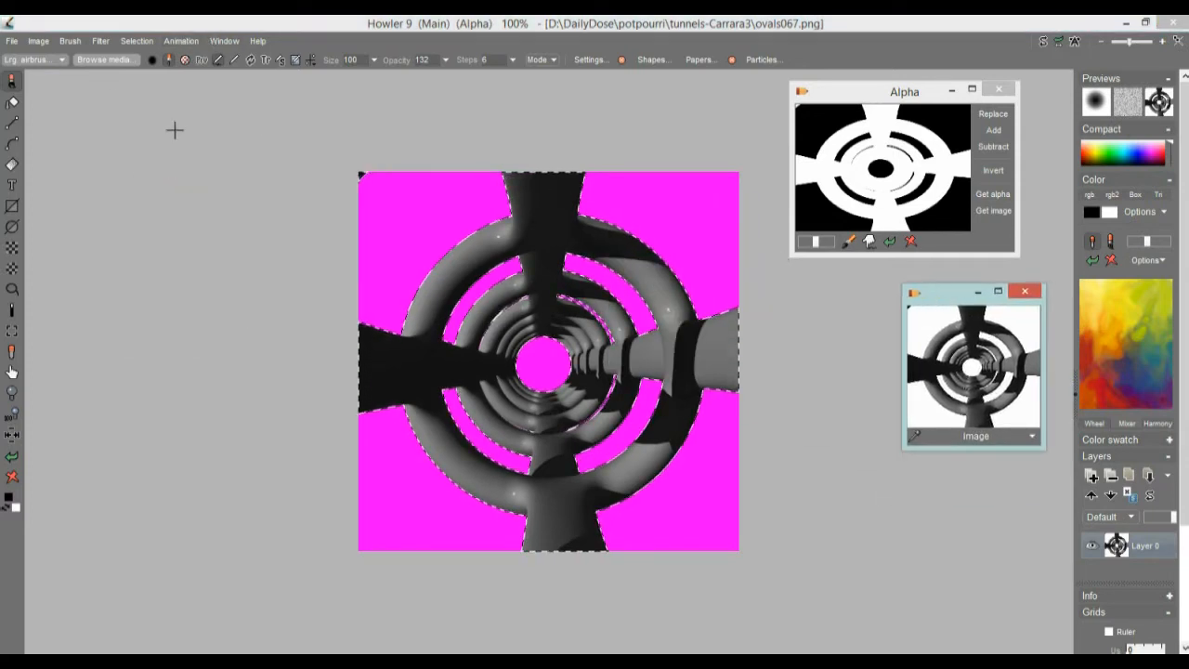
# - Open the depth frame ovals_Depth006.png, replacing the existing image
pyautogui.click(12, 41)
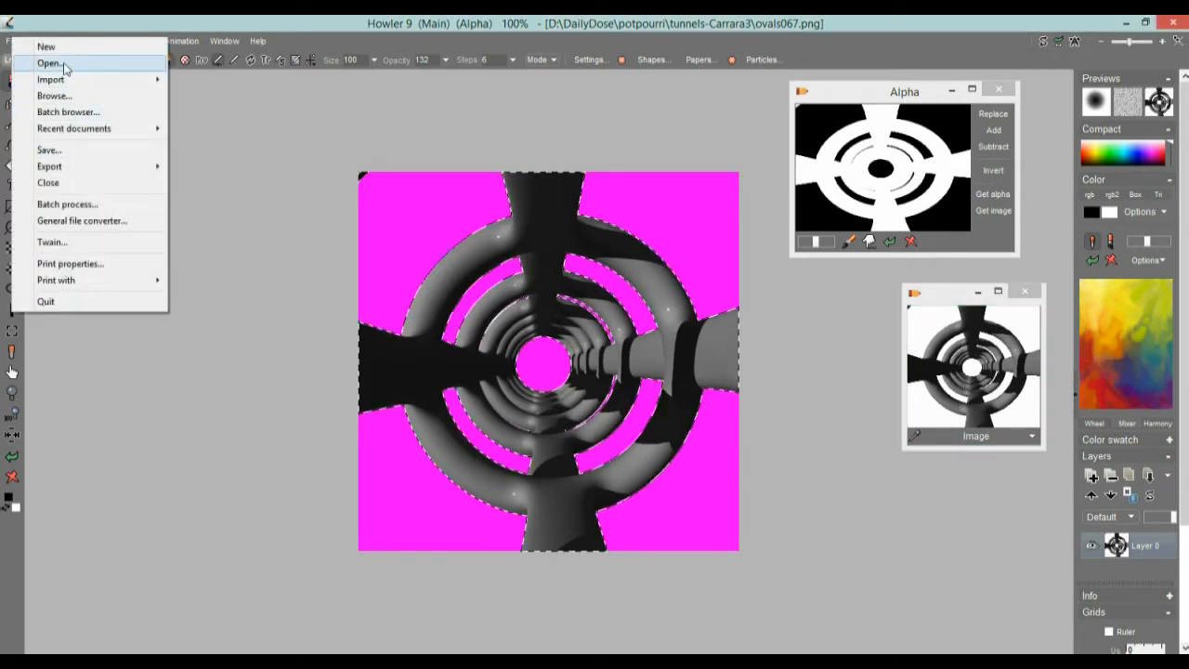
pyautogui.click(50, 62)
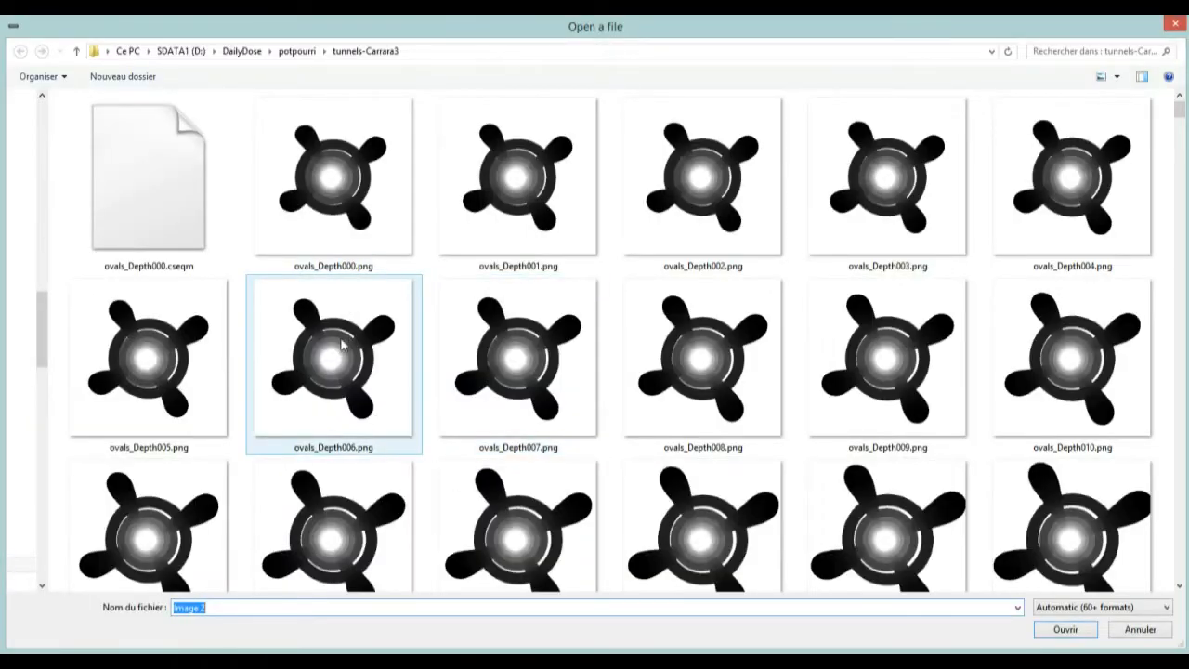
pyautogui.click(353, 424)
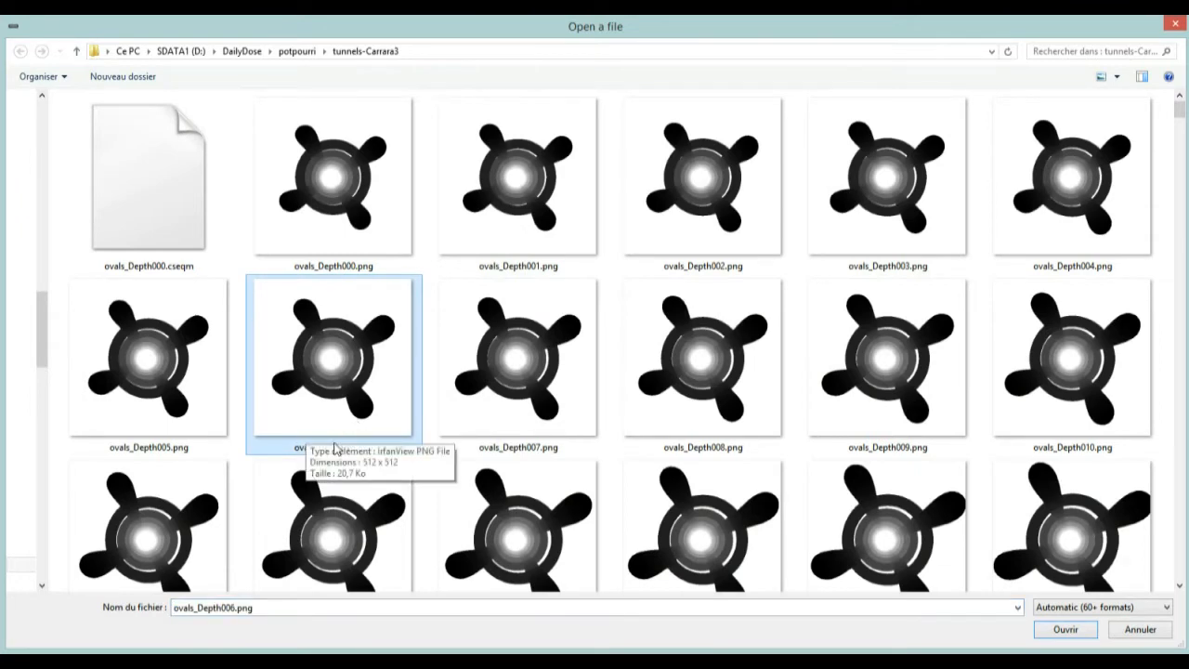
pyautogui.doubleClick(339, 359)
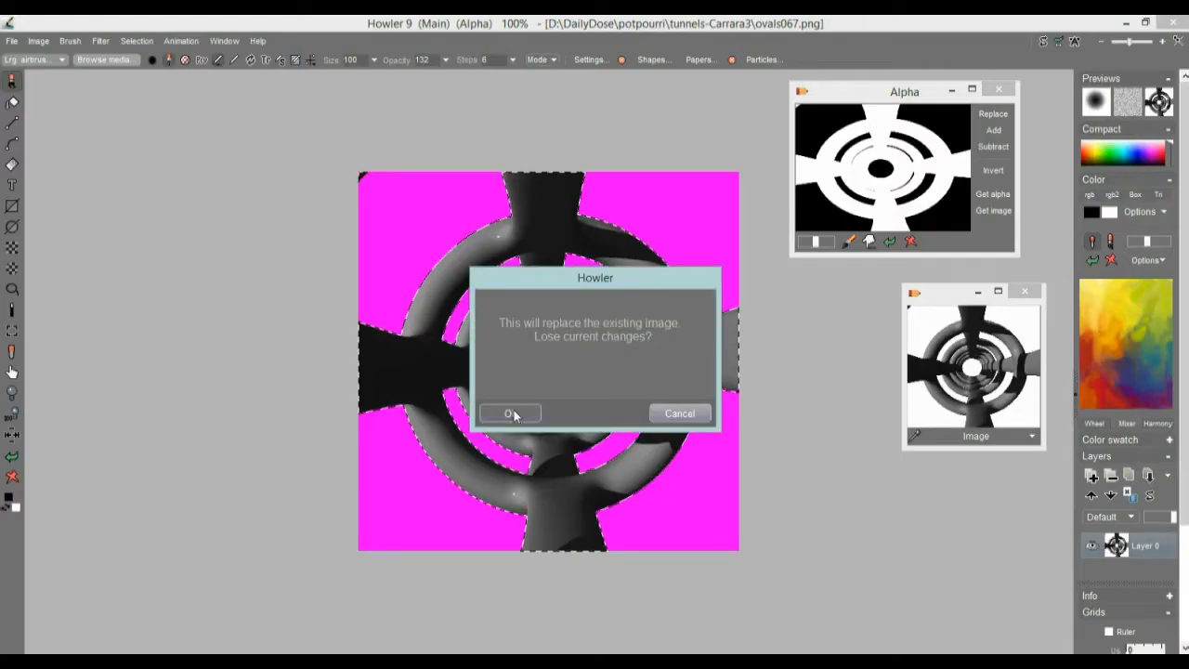
pyautogui.click(509, 412)
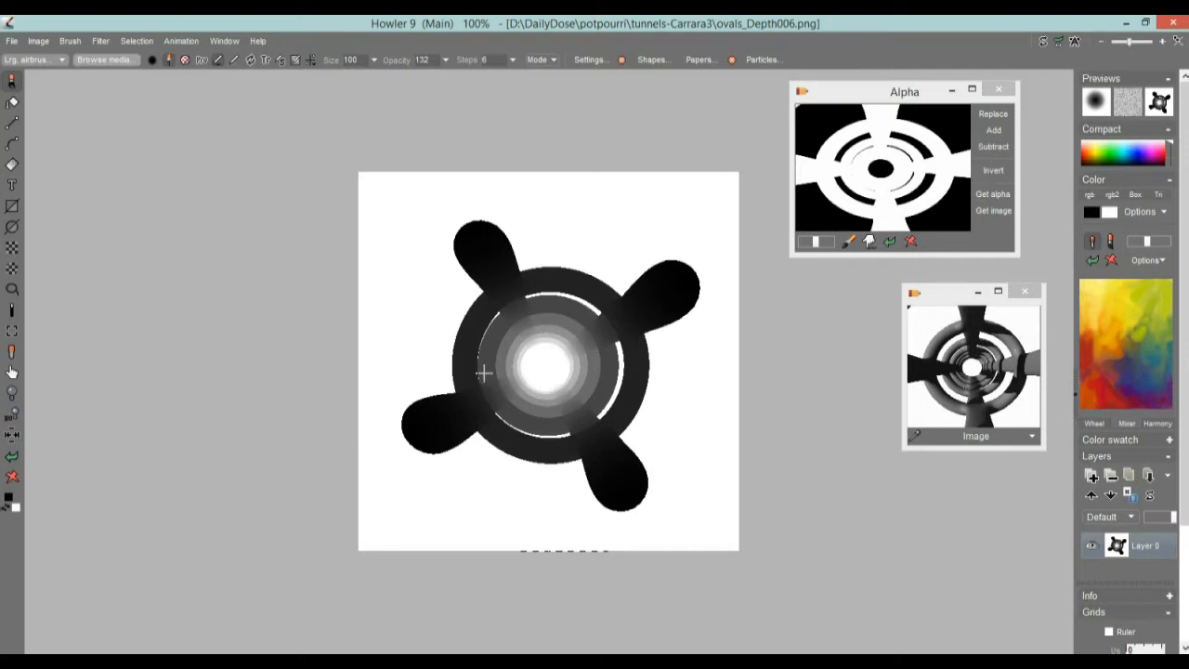
# - Inspect the grey levels and ring edges of the depth image closely and invert the image
pyautogui.scroll(4, 539, 362)
pyautogui.scroll(-1, 600, 372)
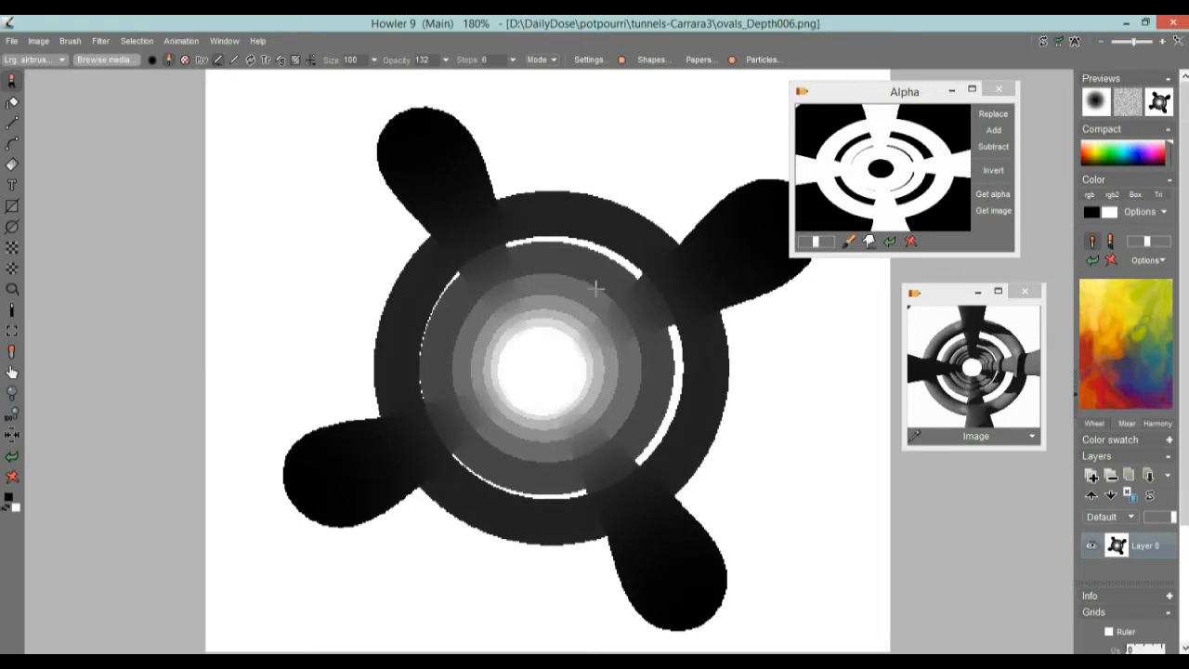
pyautogui.moveTo(604, 296); pyautogui.dragTo(462, 279)
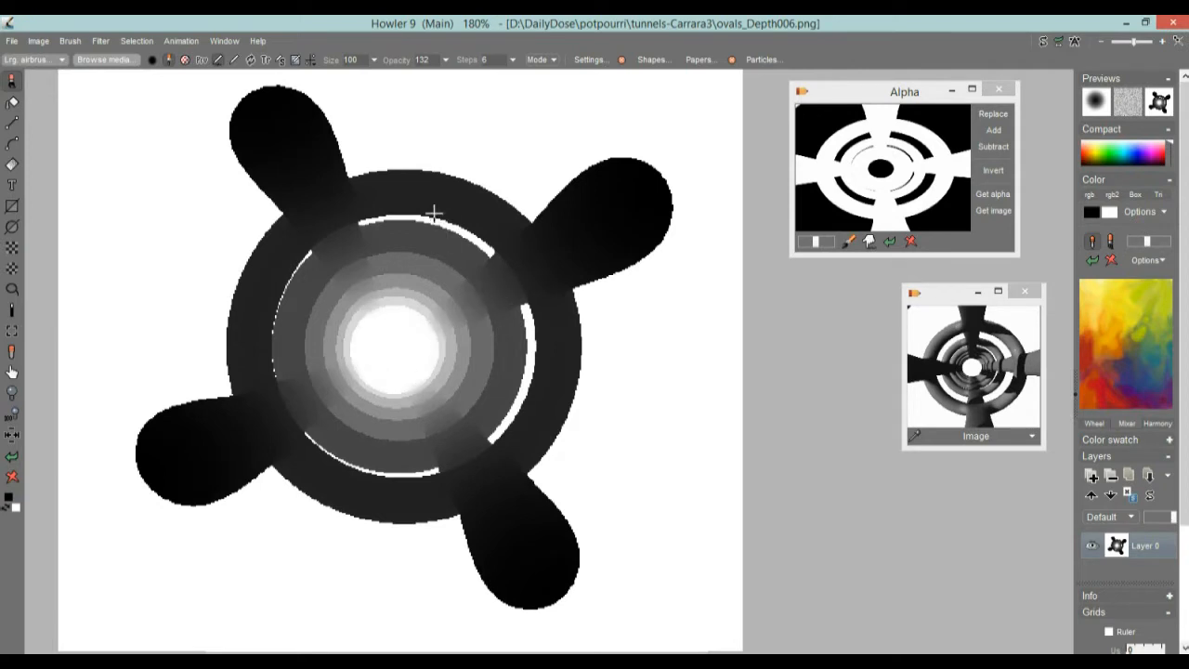
pyautogui.scroll(5, 444, 220)
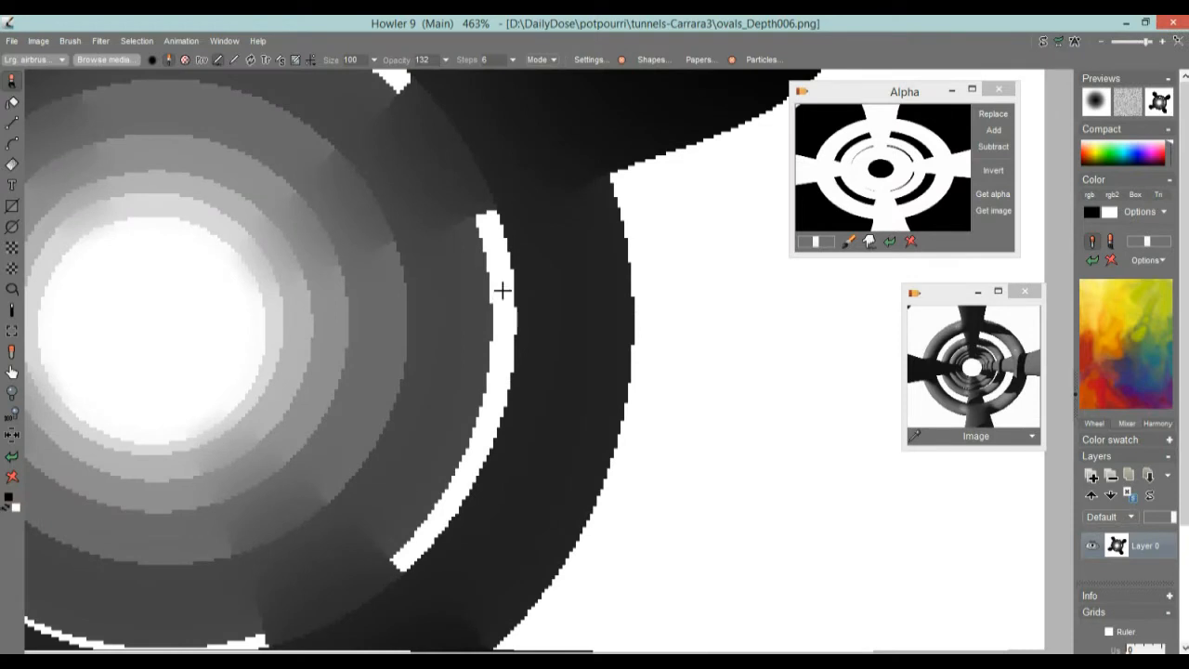
pyautogui.scroll(-5, 570, 324)
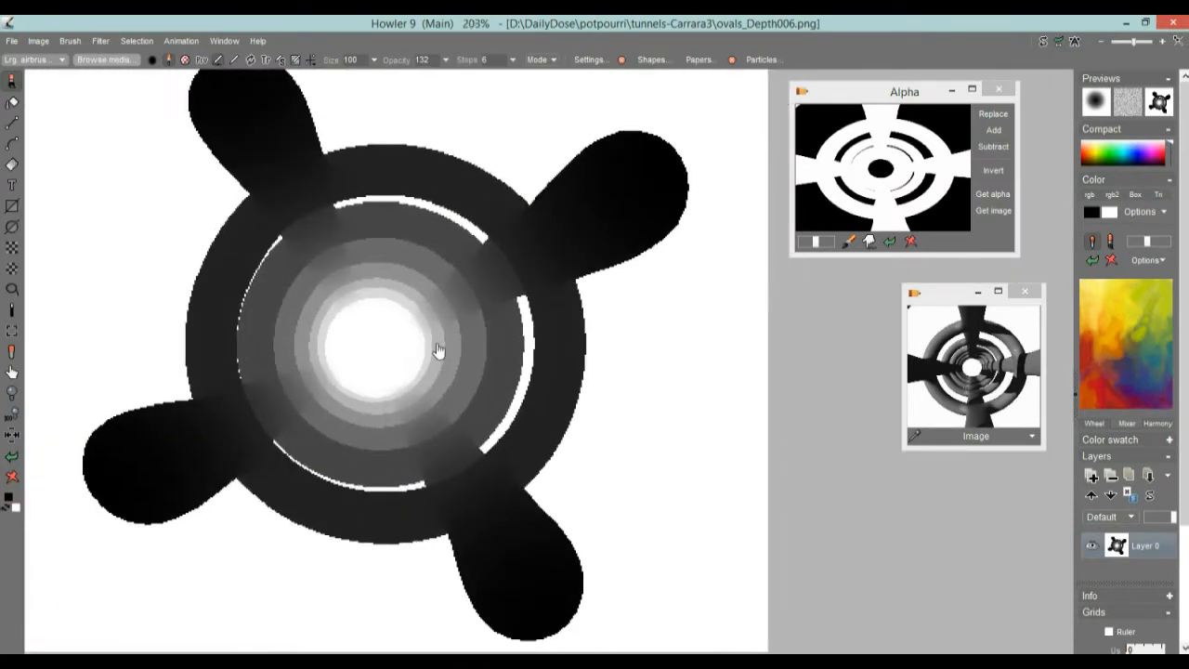
pyautogui.moveTo(394, 250); pyautogui.dragTo(443, 257)
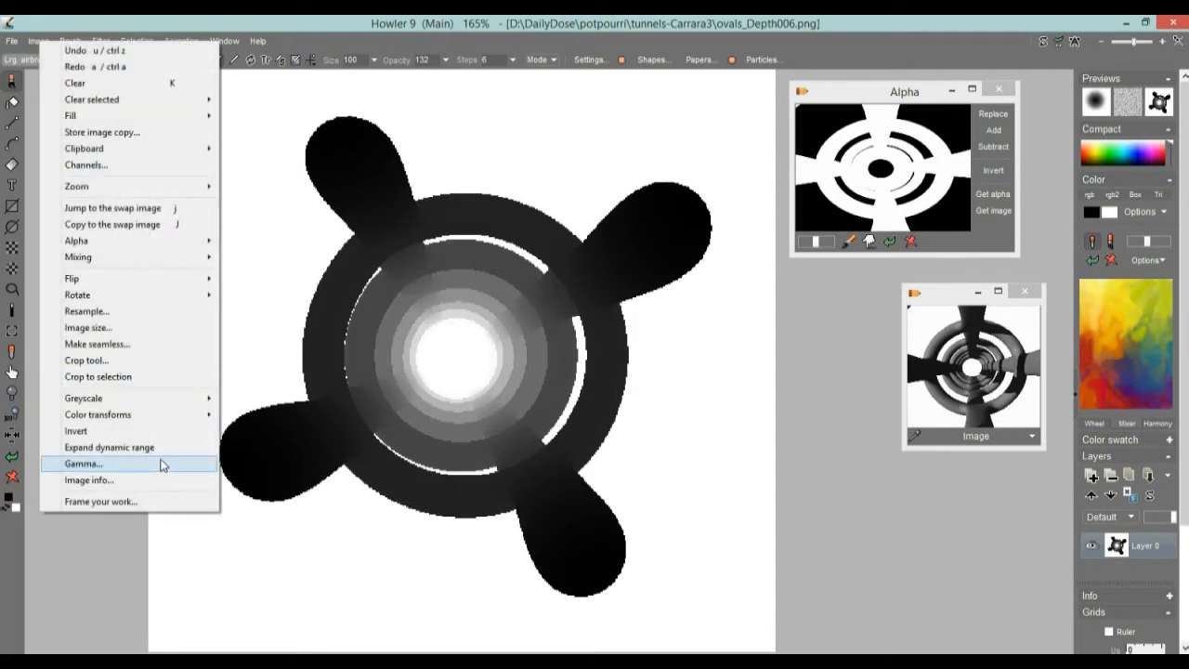
pyautogui.click(122, 431)
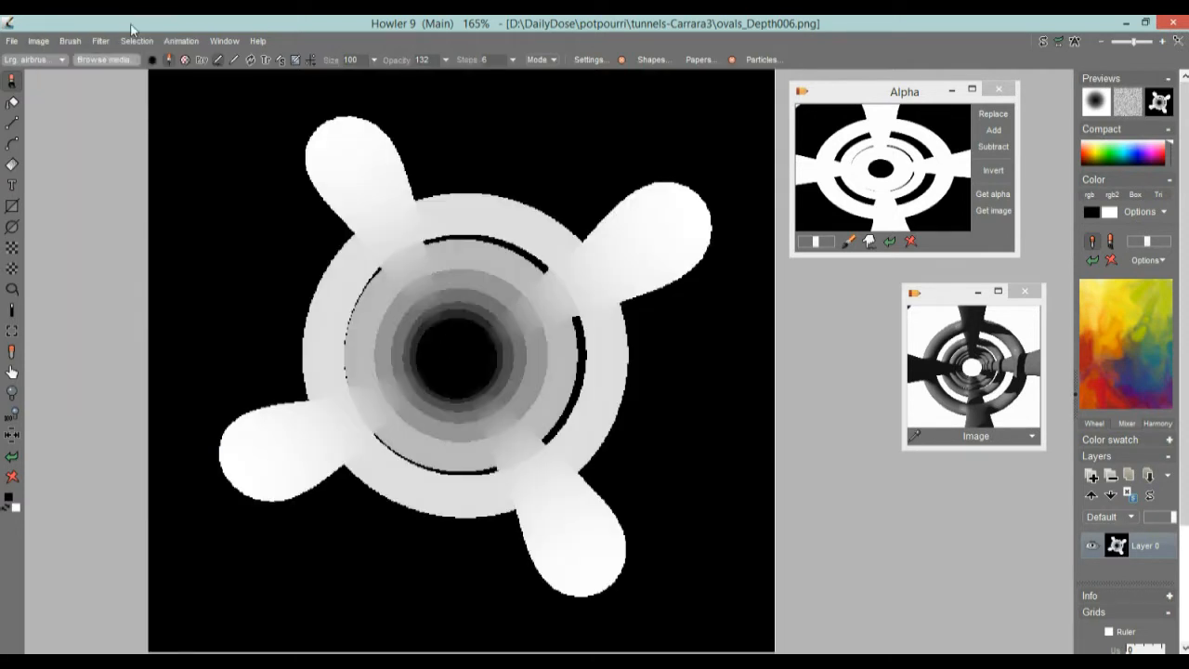
# - Apply the Puppy Ray filter to the inverted depth image and move its dialog off the canvas
pyautogui.click(100, 41)
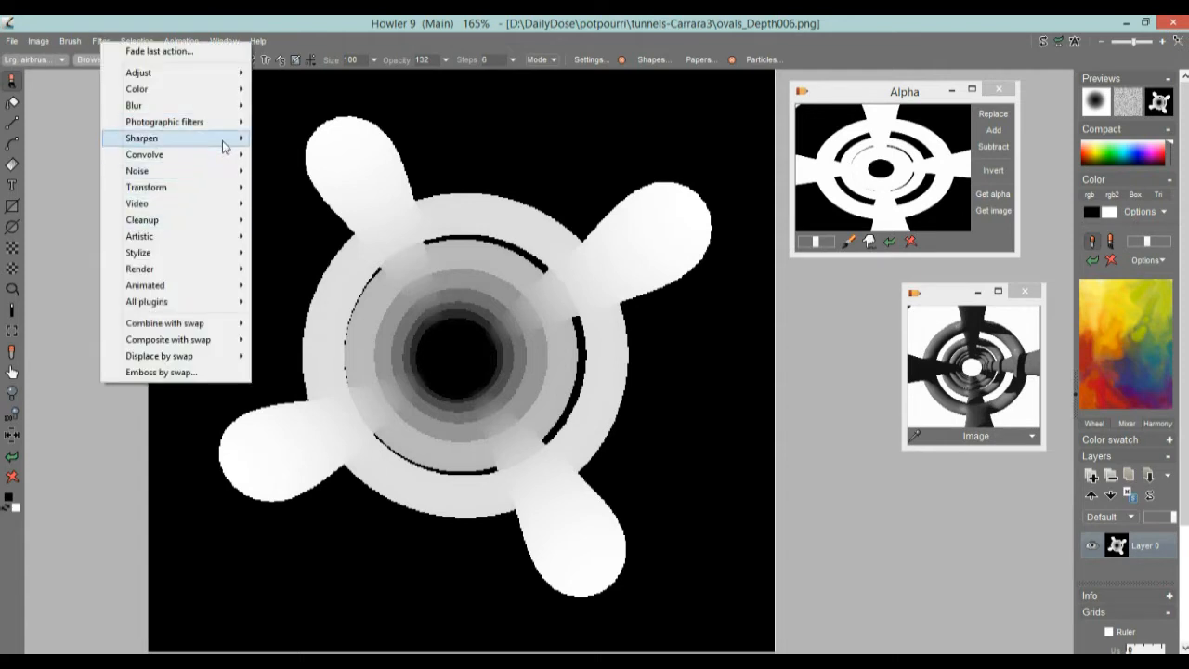
pyautogui.moveTo(193, 188)
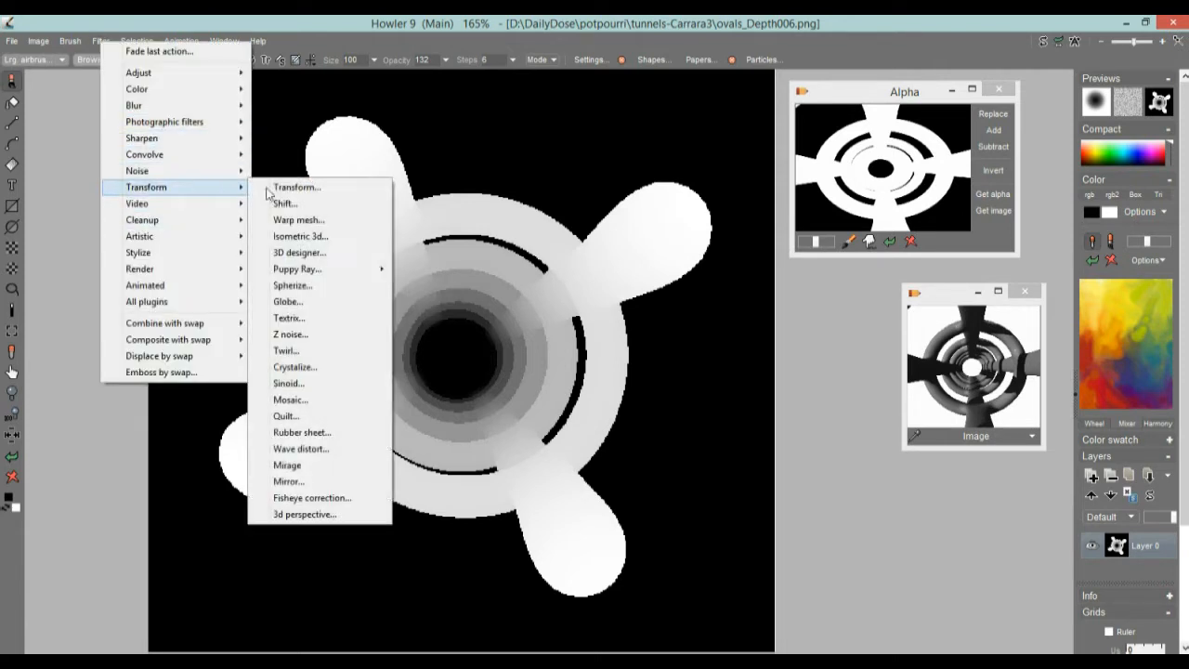
pyautogui.moveTo(381, 270)
pyautogui.click(457, 287)
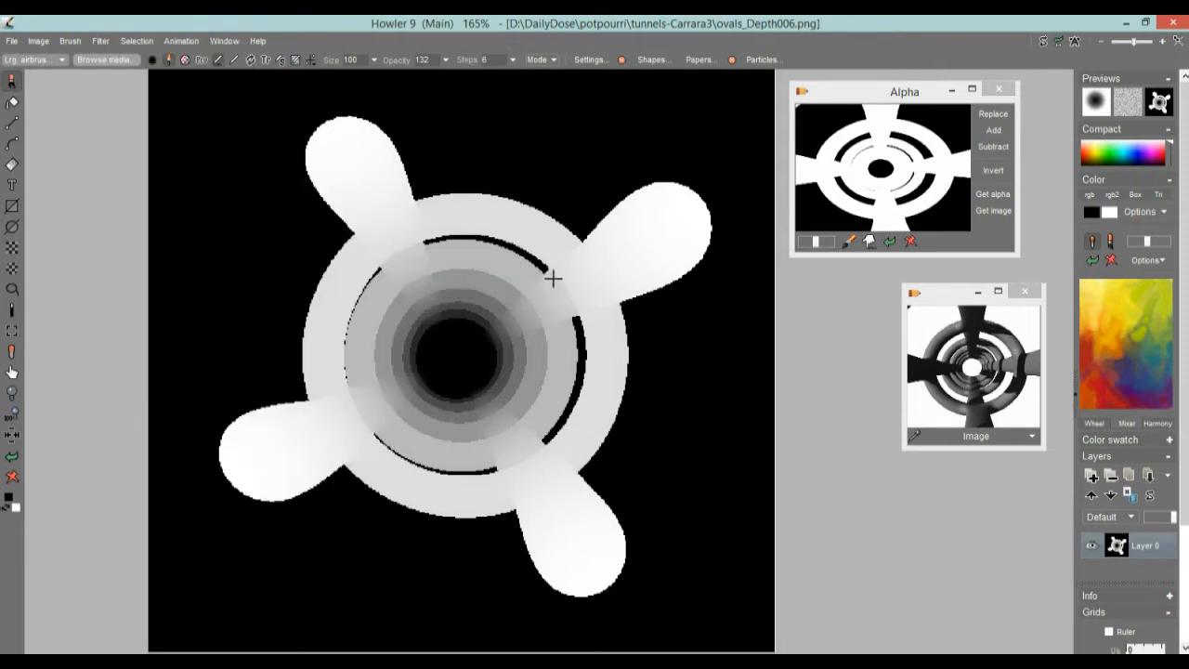
pyautogui.moveTo(558, 160); pyautogui.dragTo(830, 254)
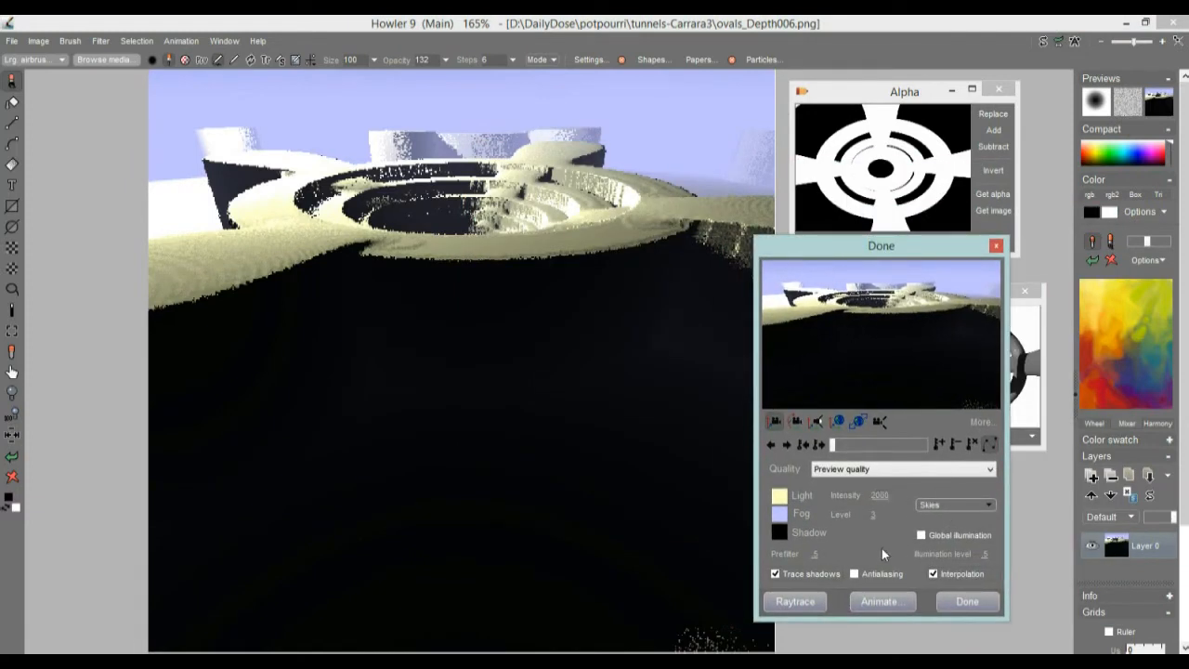
# - Choose the sunset sky, turn on global illumination and move the Puppy Ray camera to look down into the stepped rings
pyautogui.click(959, 507)
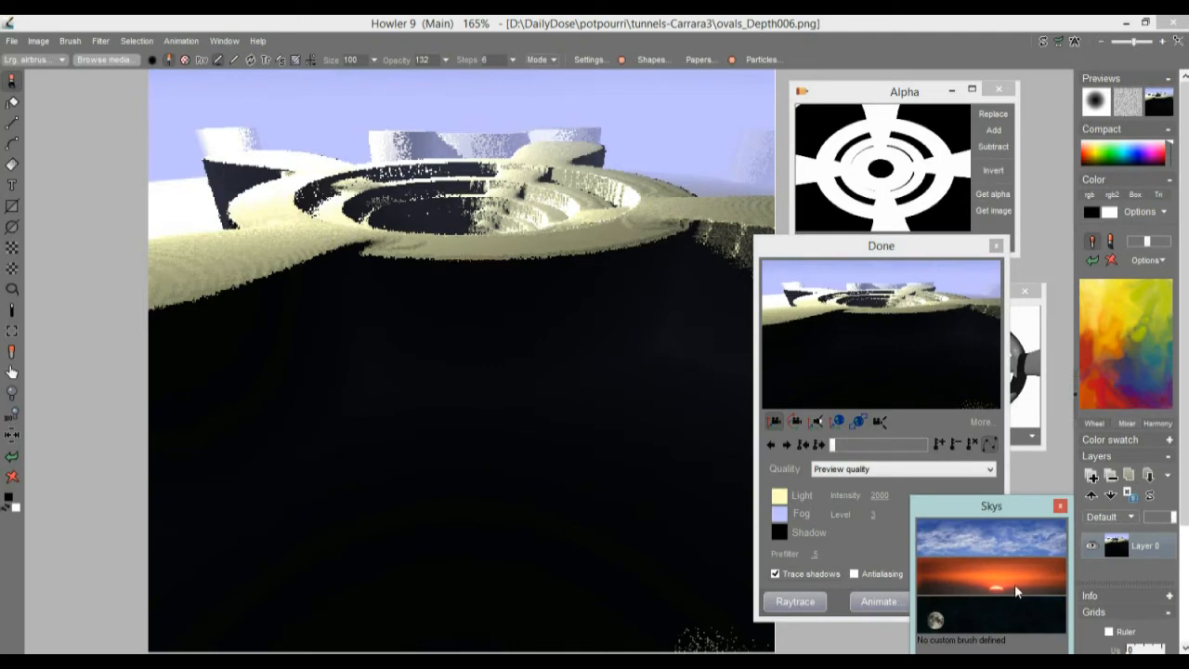
pyautogui.click(1018, 591)
pyautogui.click(921, 536)
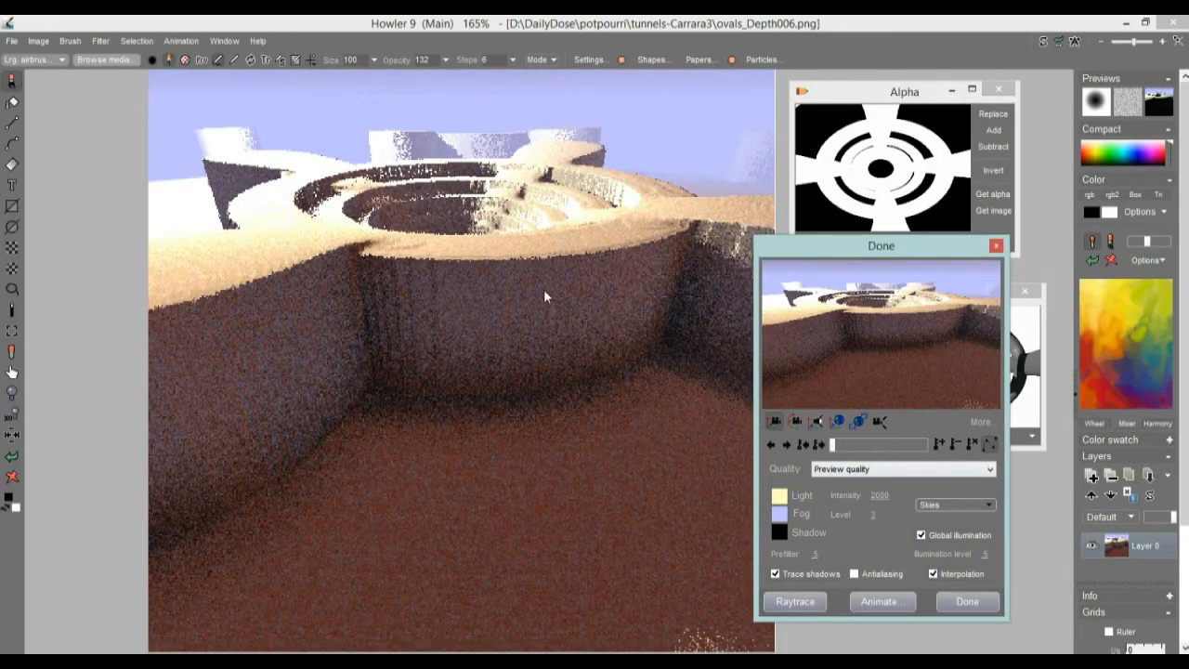
pyautogui.moveTo(815, 326); pyautogui.dragTo(343, 341)
pyautogui.moveTo(643, 298); pyautogui.dragTo(848, 500)
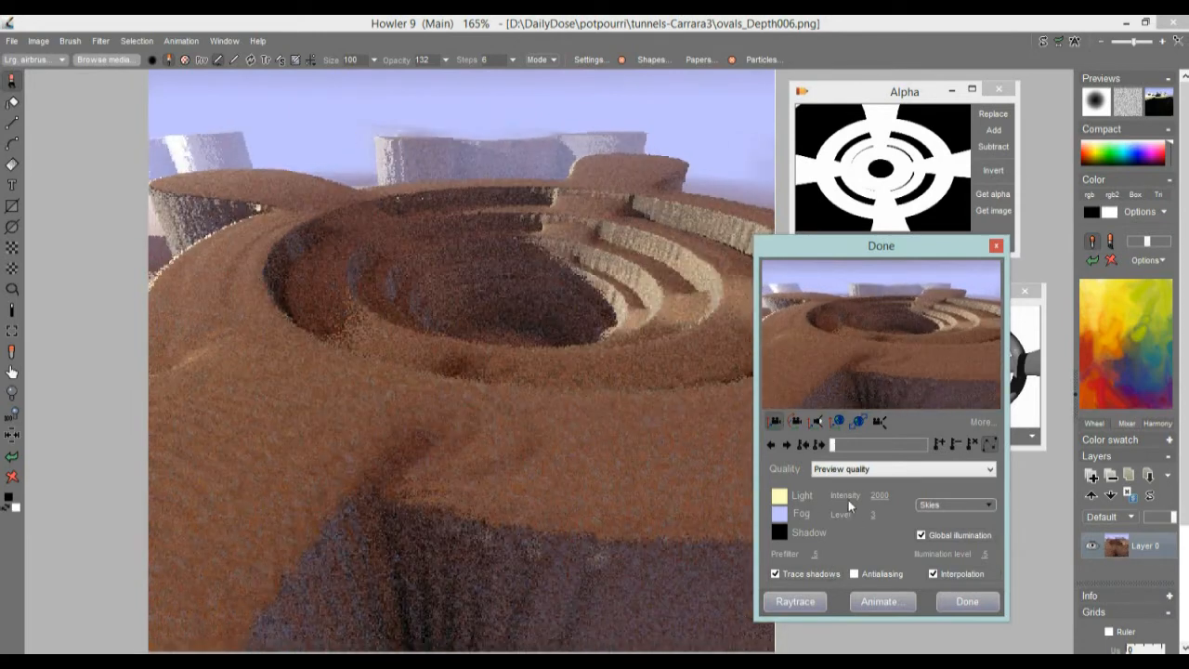
# - Compare Final render with Medium quality, set the prefilter to 1 and render the ring terrain at Final render quality
pyautogui.click(865, 470)
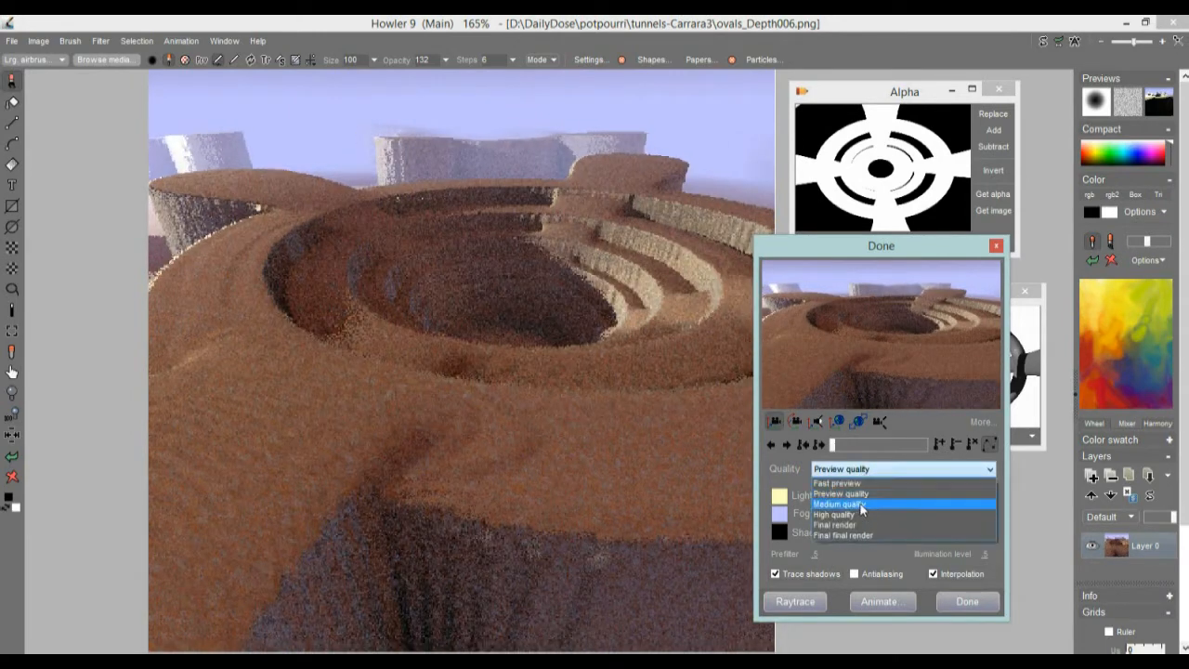
pyautogui.click(853, 524)
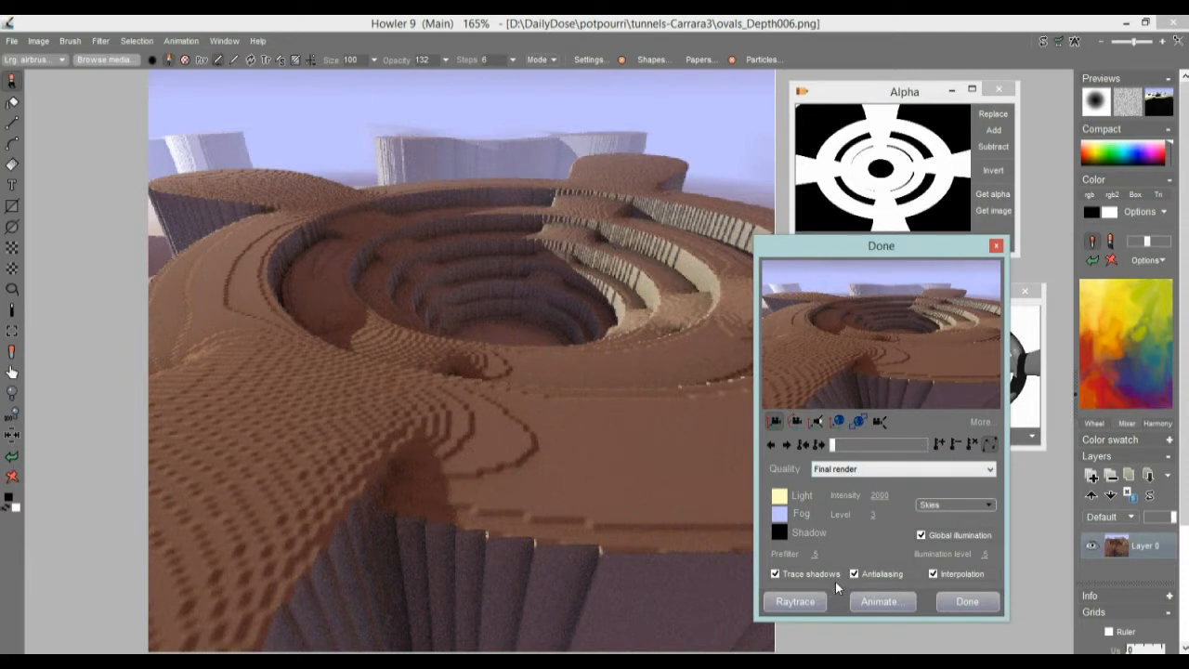
pyautogui.click(850, 470)
pyautogui.click(860, 506)
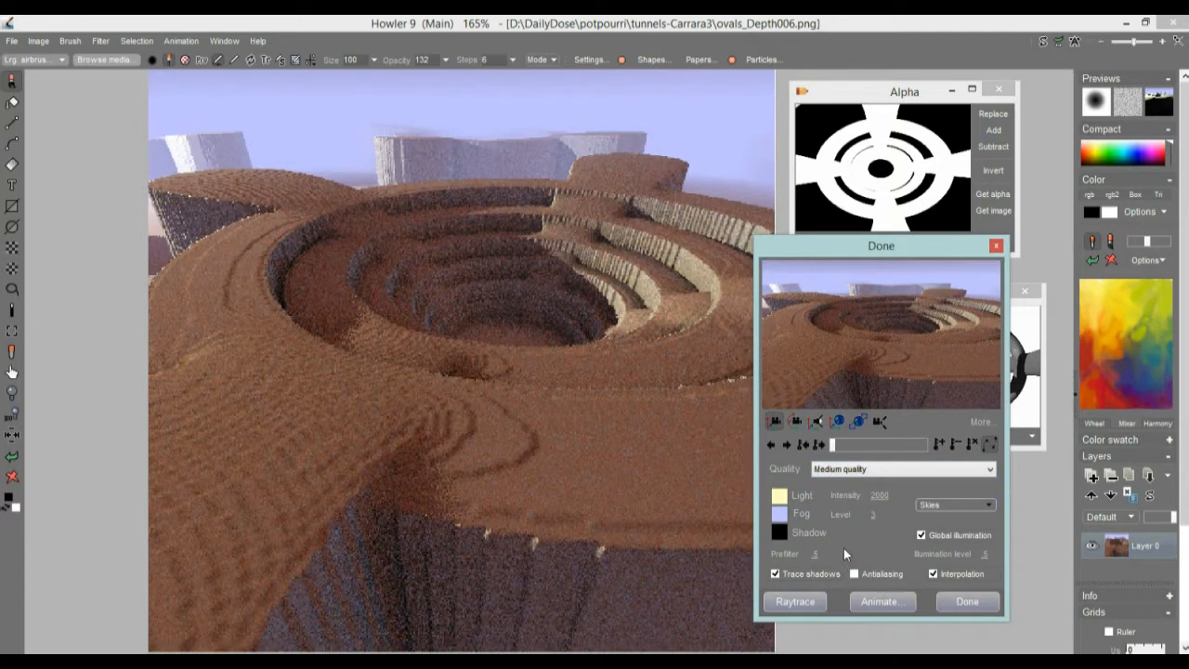
pyautogui.moveTo(822, 557); pyautogui.dragTo(630, 556)
pyautogui.click(855, 472)
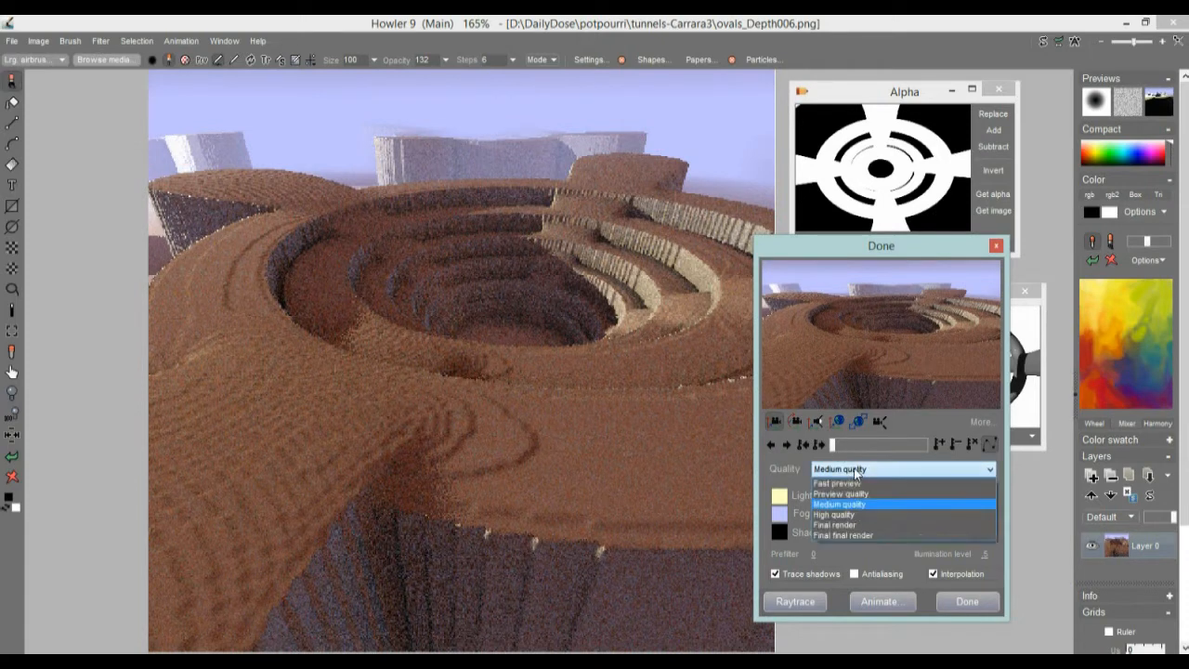
pyautogui.click(841, 525)
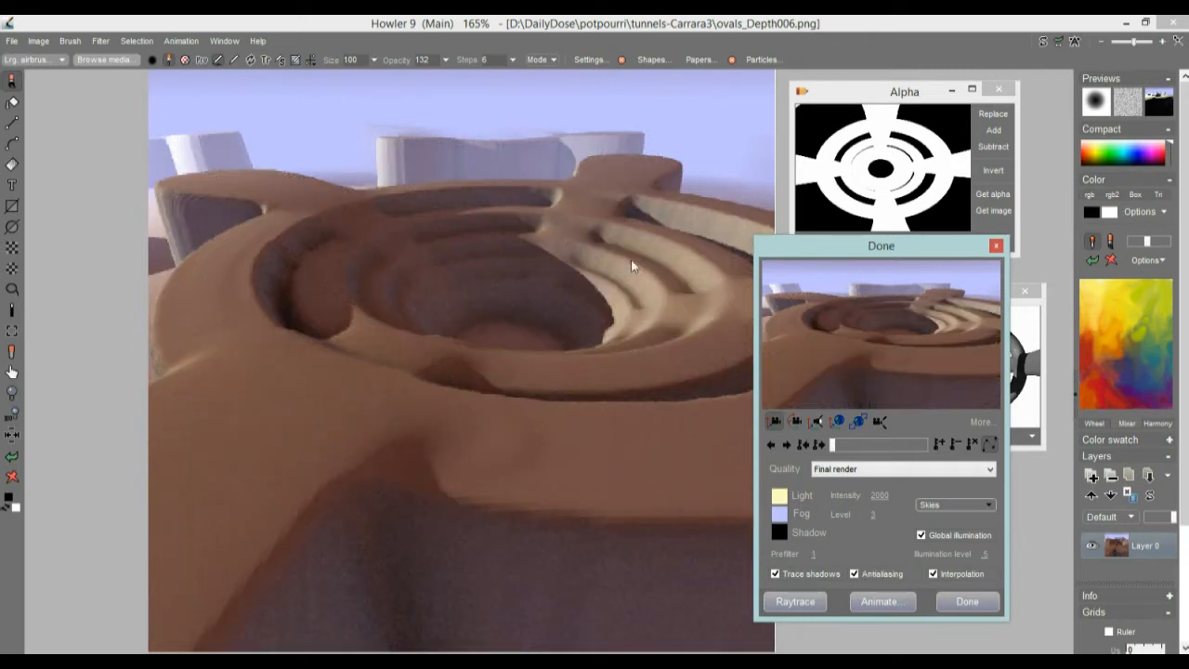
# - Set the quality to High quality, move the camera toward the outer pillars and accept the Puppy Ray render
pyautogui.click(863, 468)
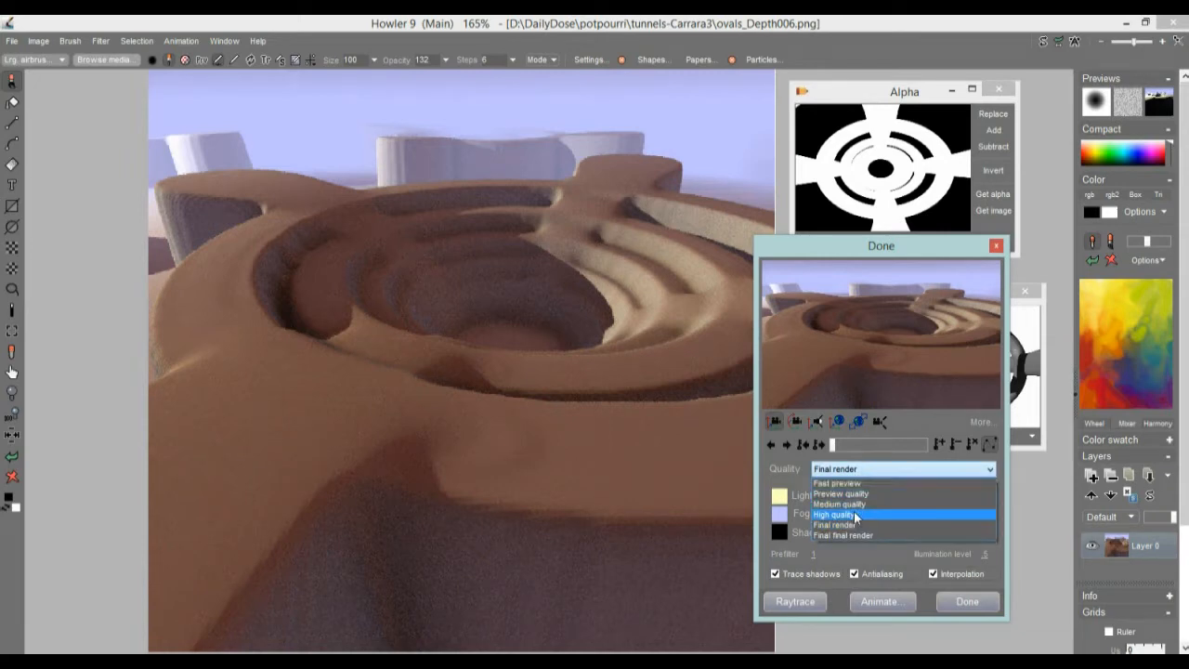
pyautogui.click(857, 514)
pyautogui.moveTo(843, 359); pyautogui.dragTo(714, 442)
pyautogui.click(967, 602)
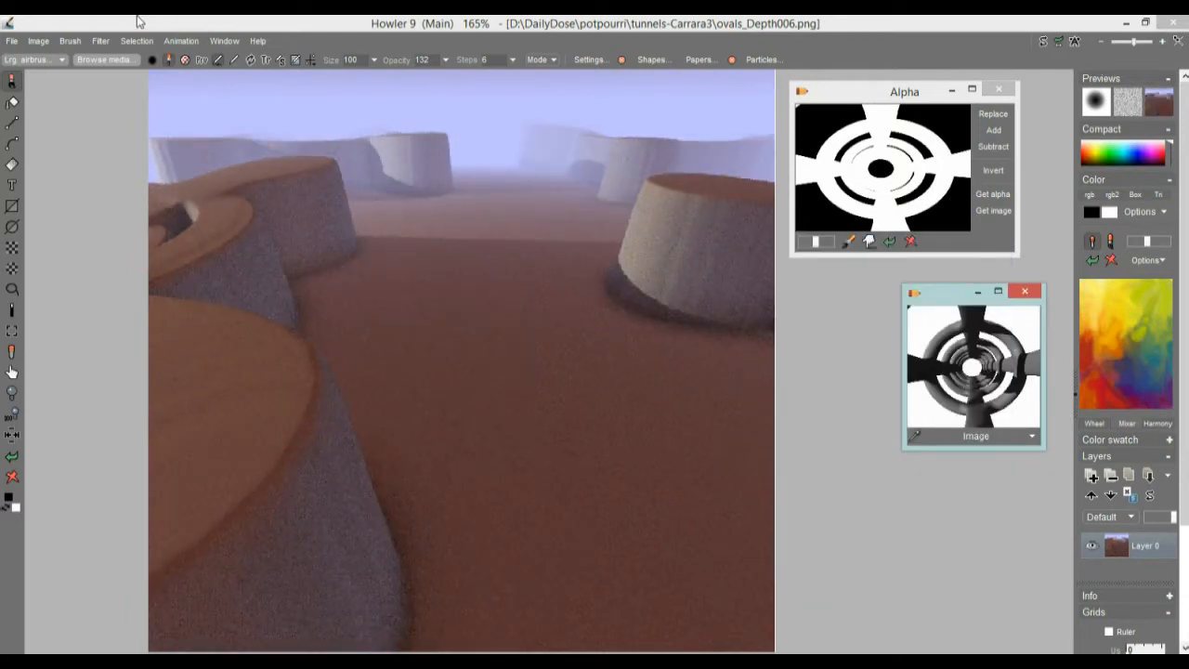
# - Start loading an animation sequence and browse to the folder D:\DailyDose\potpourri\tunnels-Carrara3
pyautogui.click(173, 43)
pyautogui.click(174, 44)
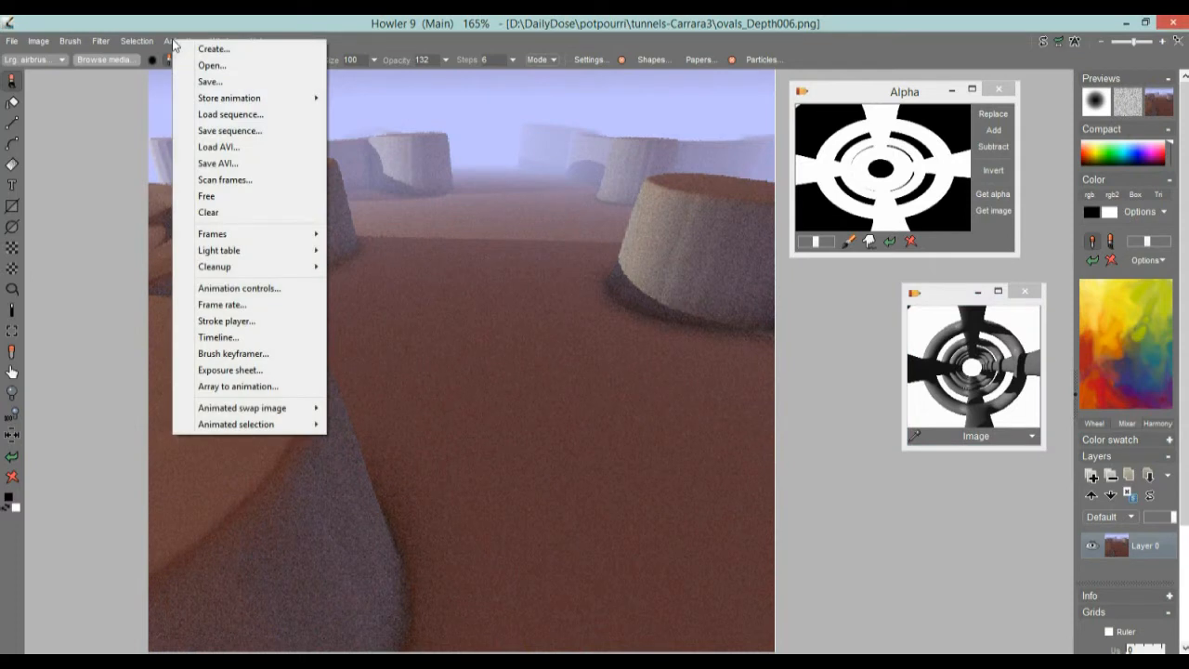
pyautogui.click(225, 115)
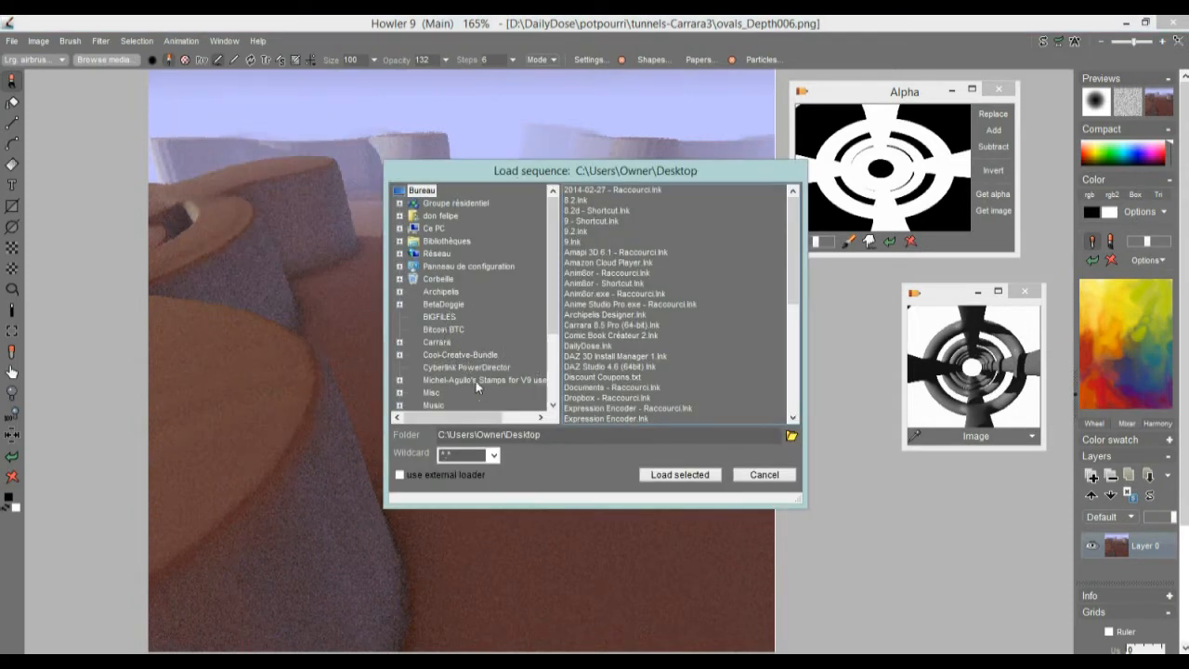
pyautogui.doubleClick(442, 230)
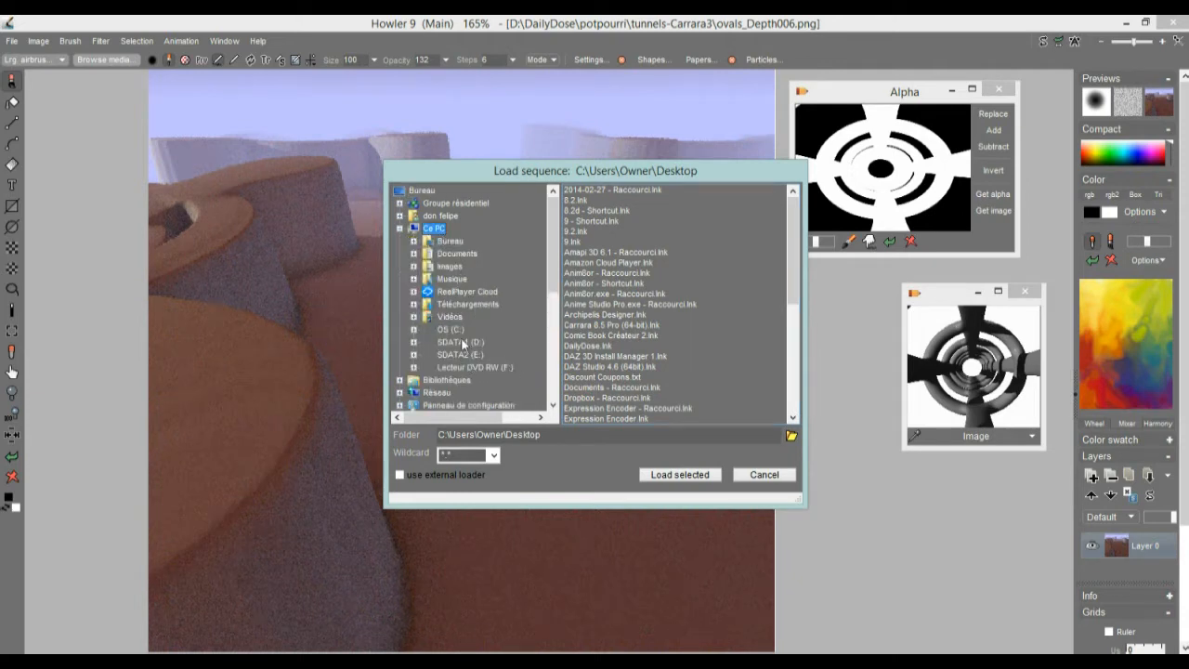
pyautogui.doubleClick(462, 342)
pyautogui.doubleClick(469, 317)
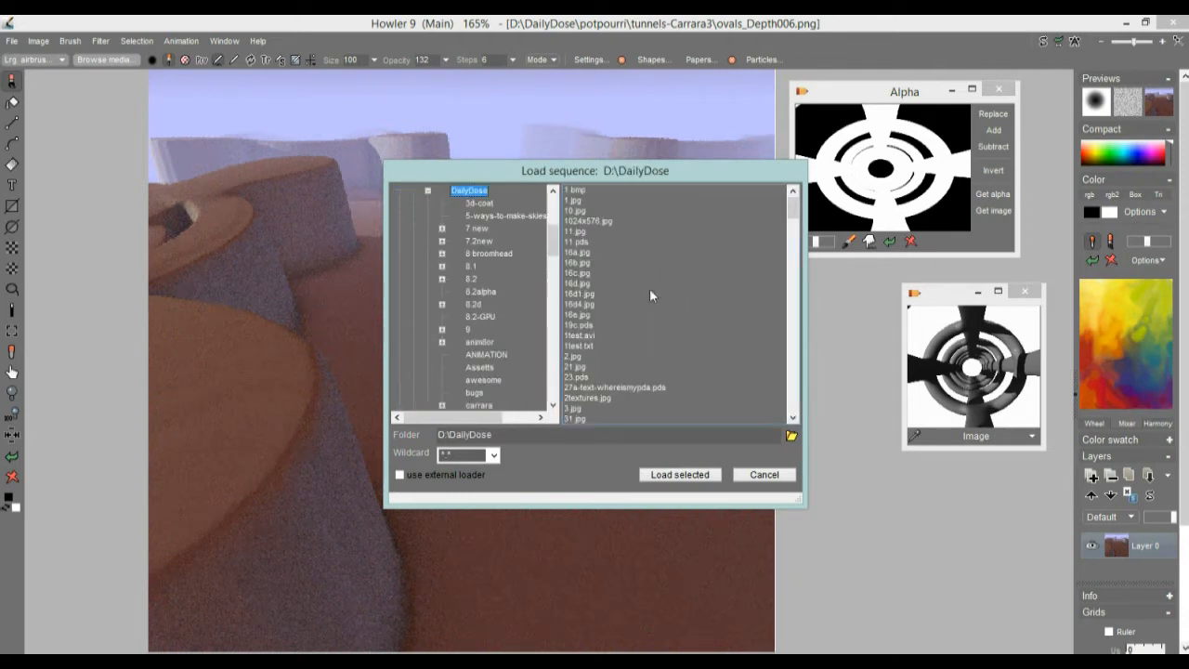
pyautogui.scroll(-2, 555, 374)
pyautogui.scroll(-5, 556, 375)
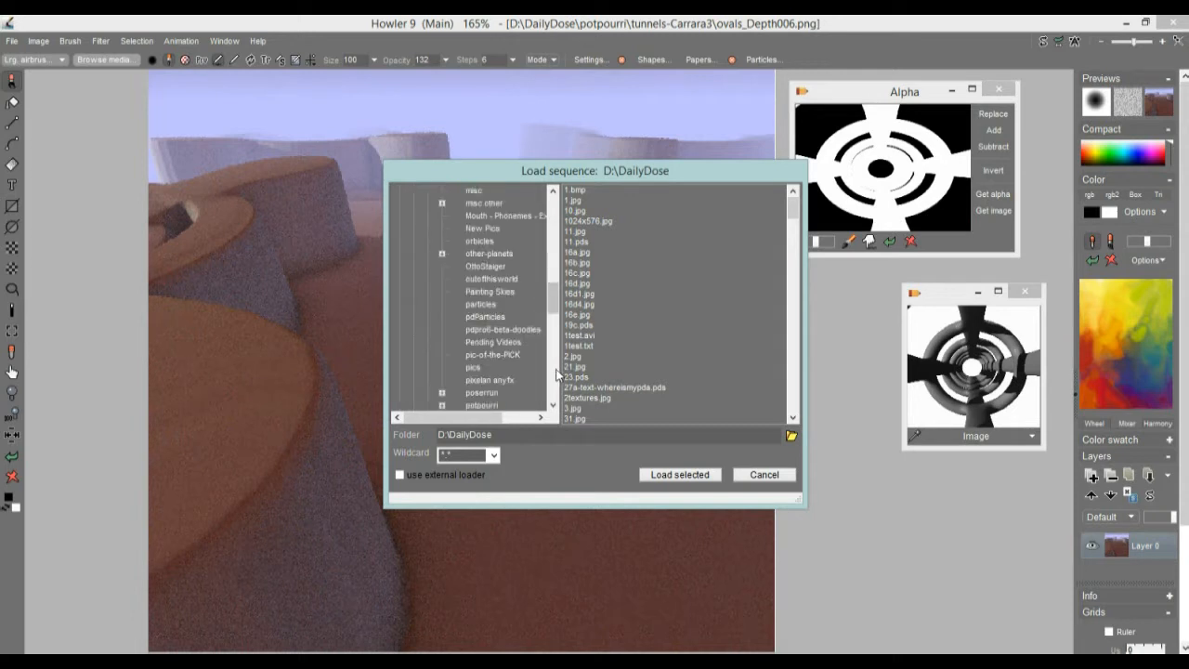
pyautogui.scroll(-5, 556, 374)
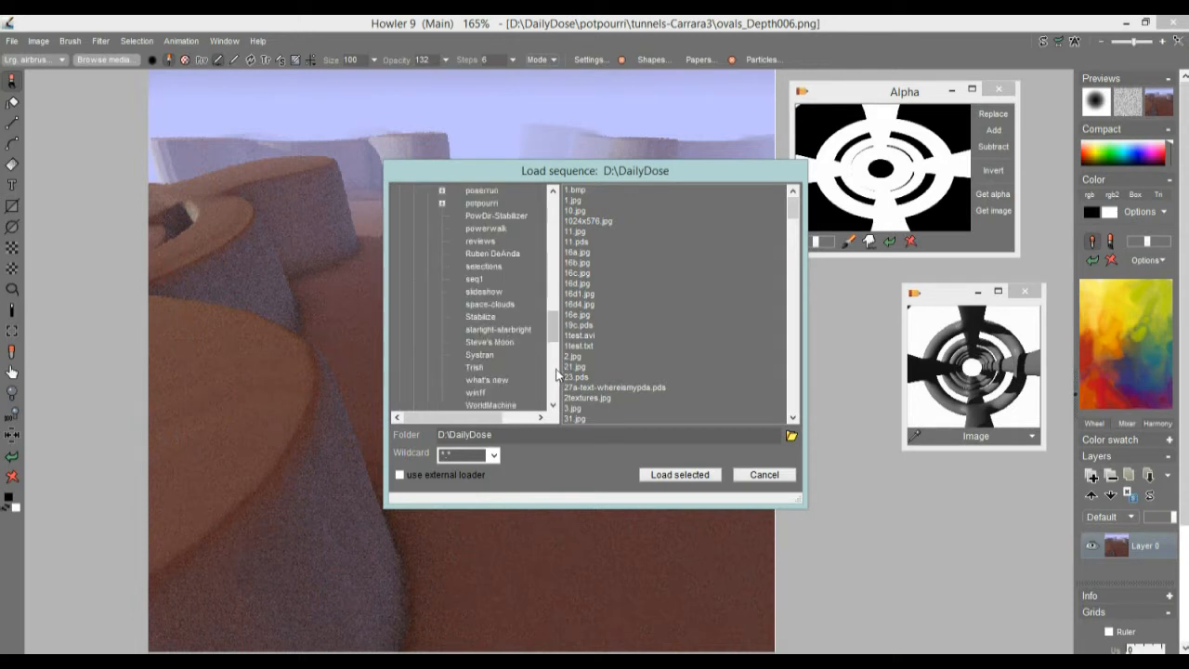
pyautogui.doubleClick(484, 204)
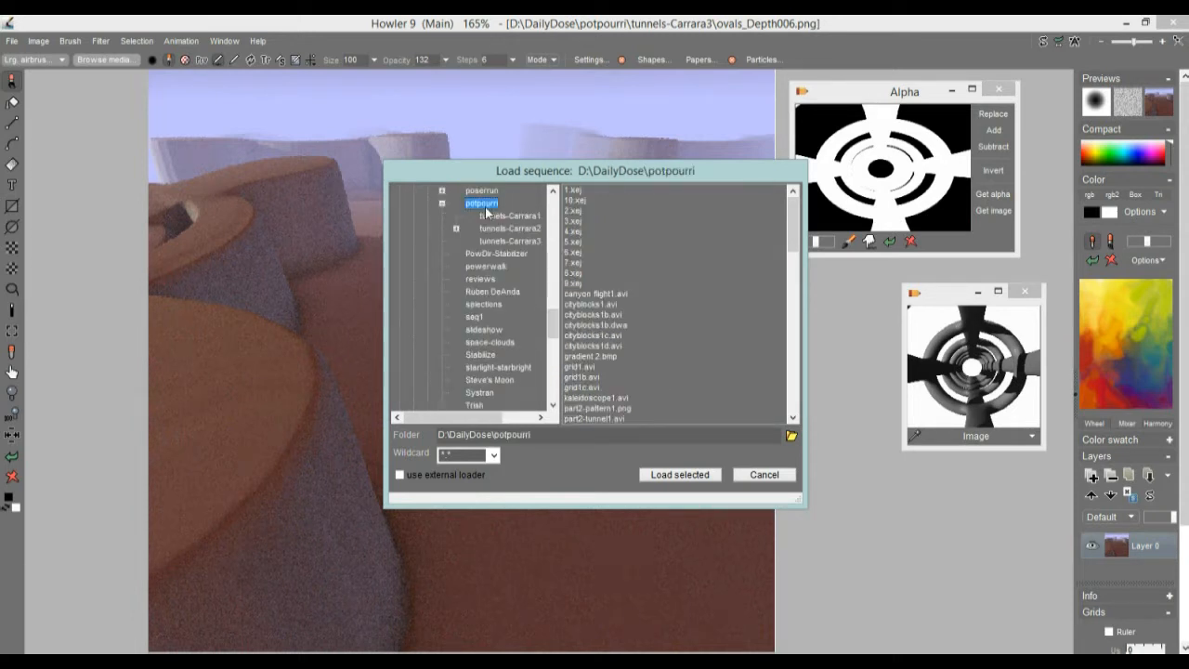
pyautogui.doubleClick(511, 243)
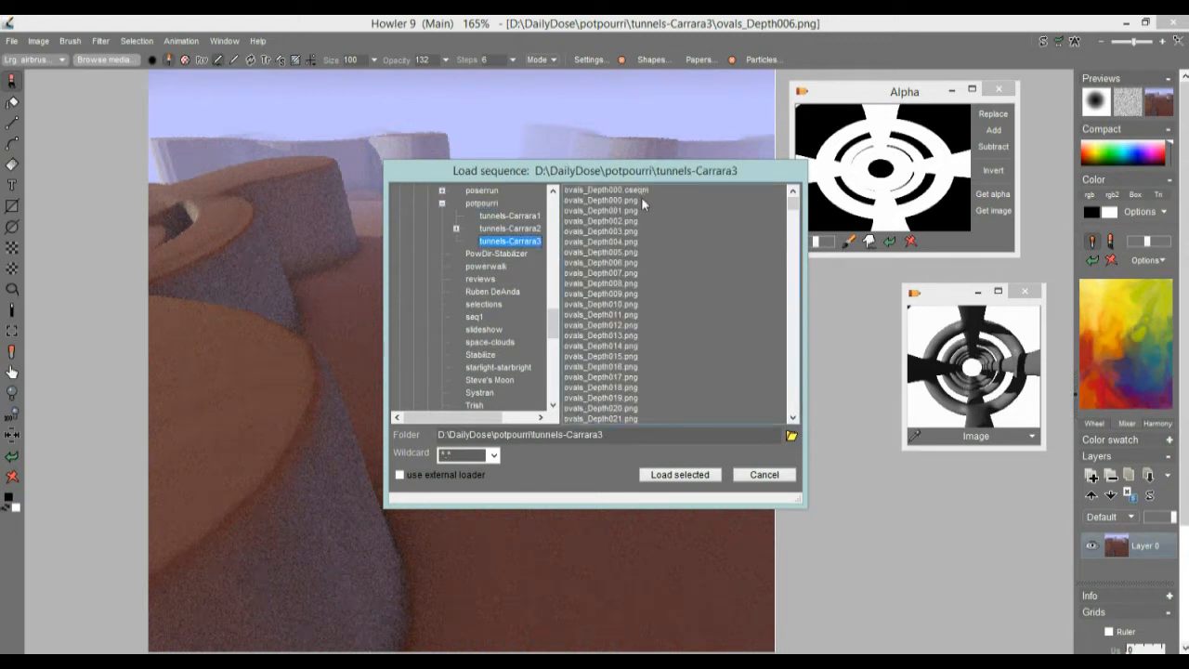
pyautogui.moveTo(623, 202); pyautogui.dragTo(623, 394)
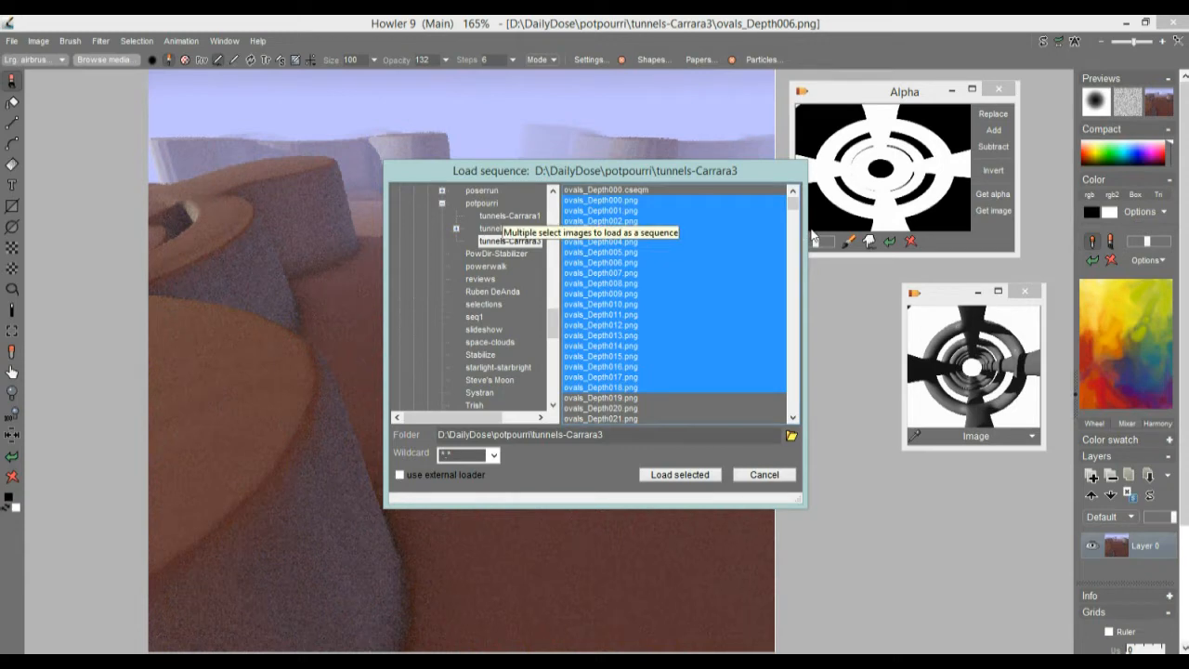
pyautogui.moveTo(796, 212); pyautogui.dragTo(793, 413)
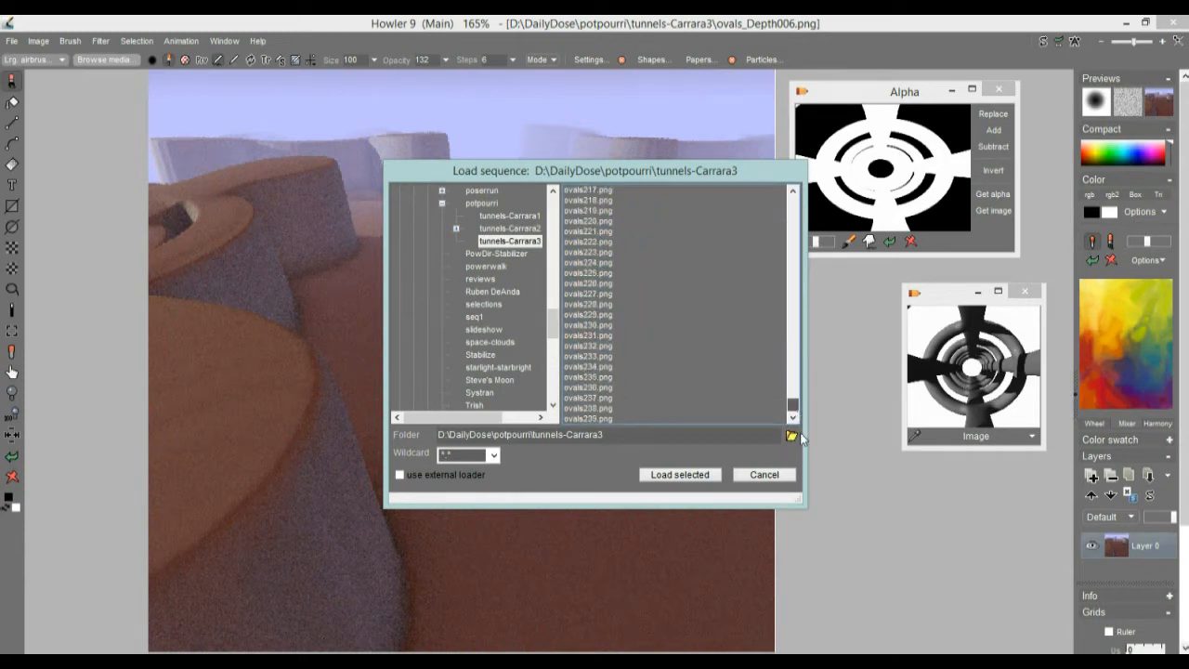
pyautogui.click(581, 419)
pyautogui.moveTo(580, 418); pyautogui.dragTo(711, 301)
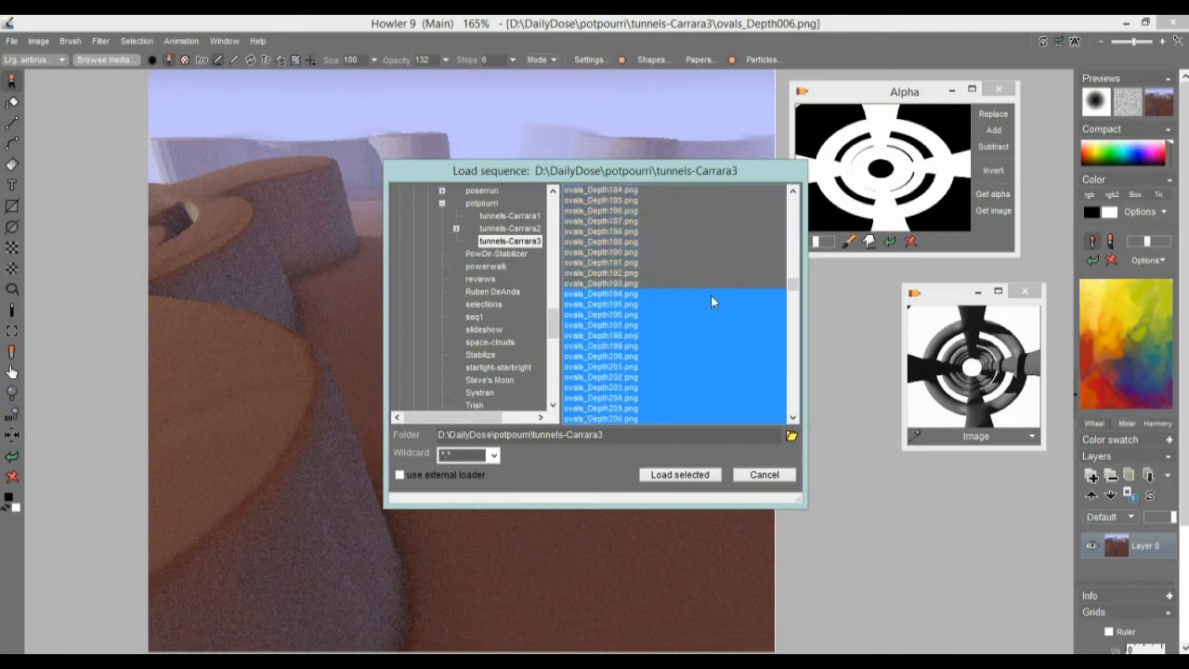
# - Load the colour frames ovals000.png to ovals010.png as an image sequence
pyautogui.moveTo(801, 286); pyautogui.dragTo(806, 308)
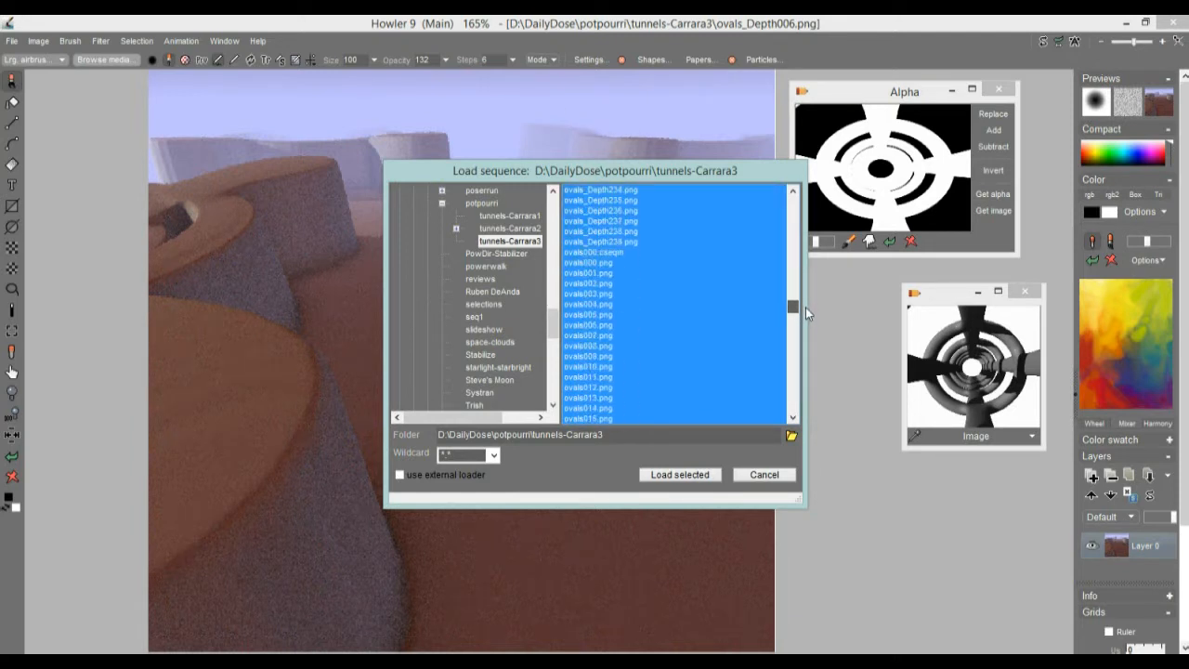
pyautogui.click(603, 264)
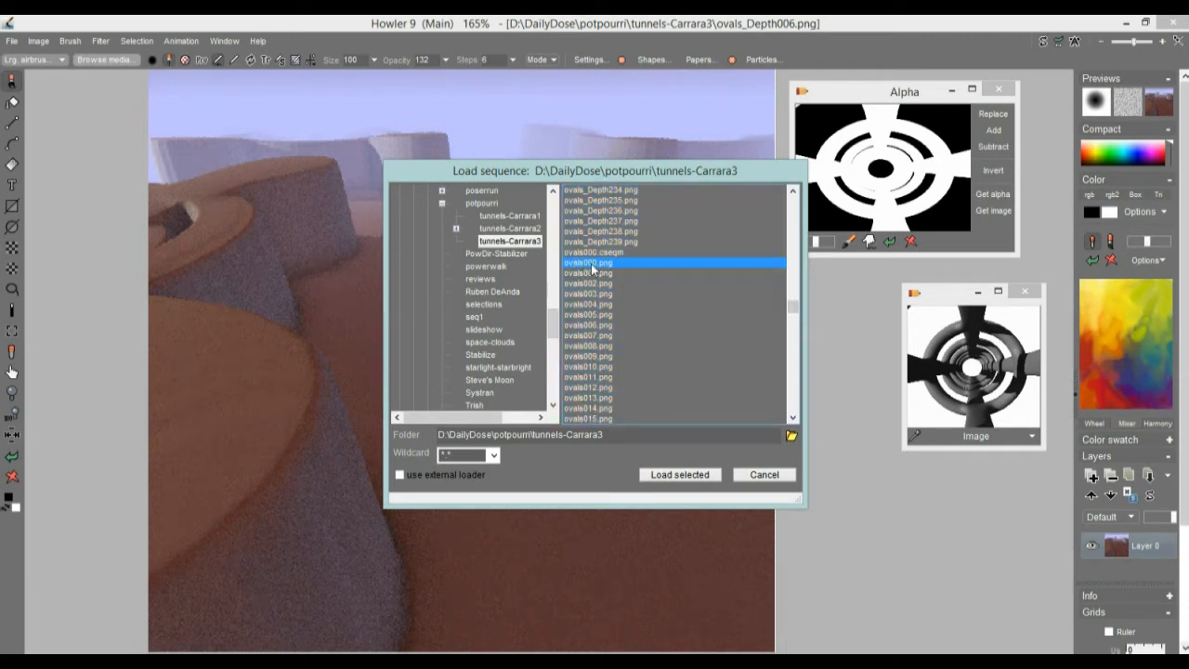
pyautogui.moveTo(593, 268); pyautogui.dragTo(598, 363)
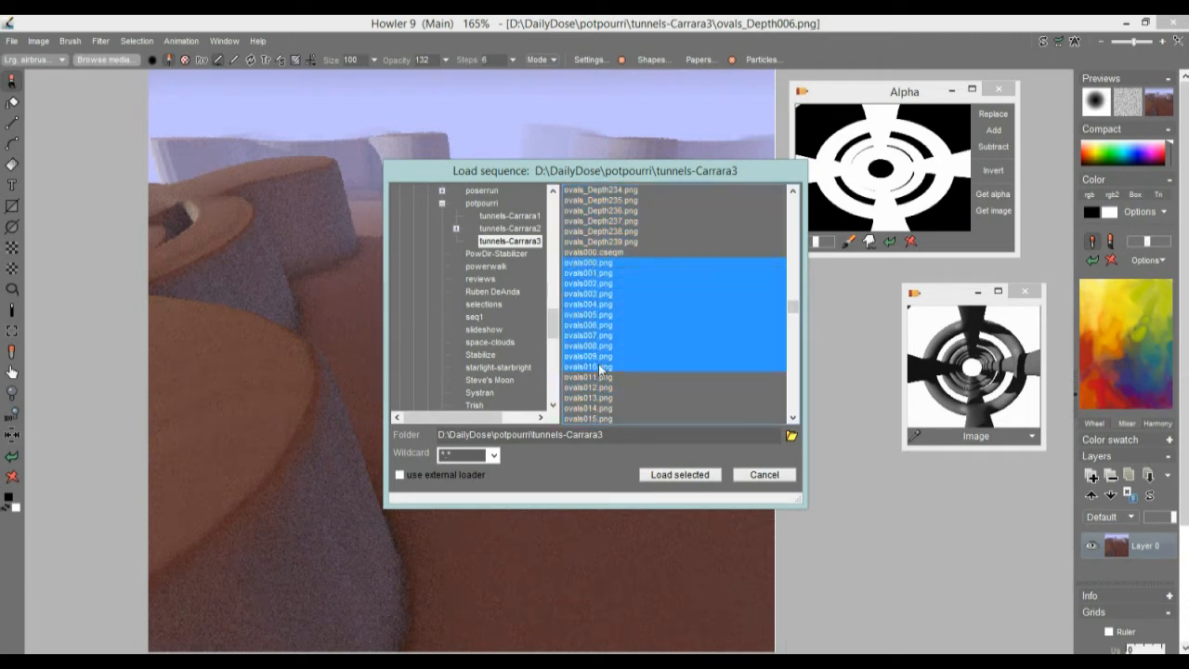
pyautogui.click(680, 474)
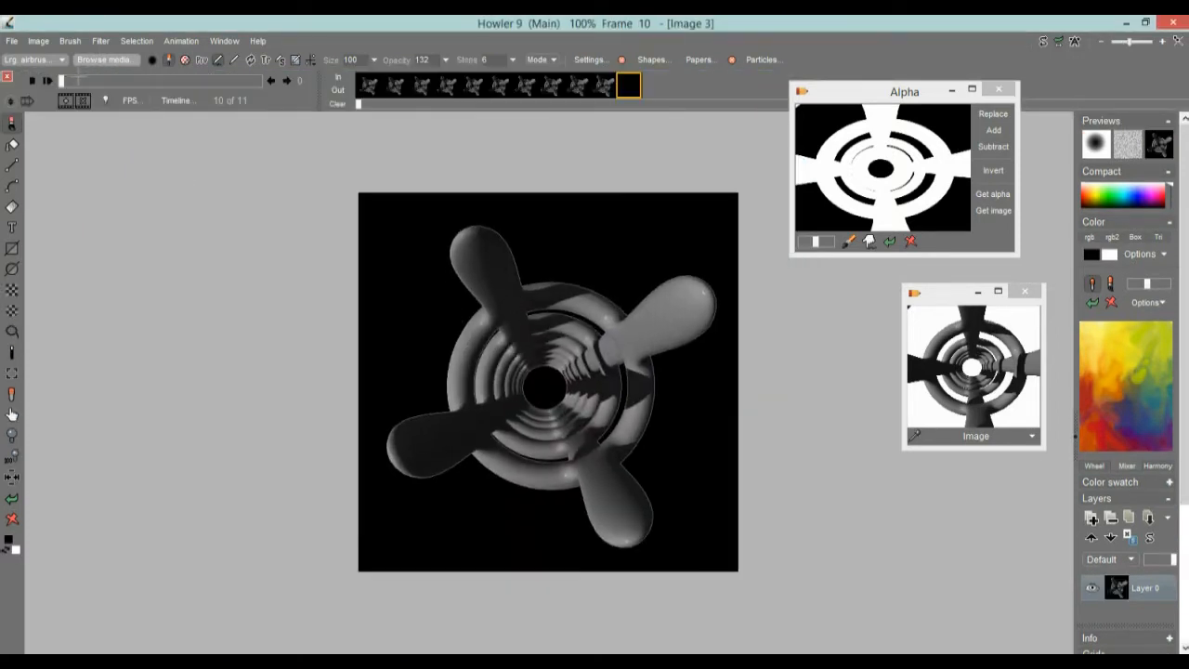
# - Scrub the loaded animation to frame 7 and turn the alpha on
pyautogui.moveTo(61, 81); pyautogui.dragTo(204, 84)
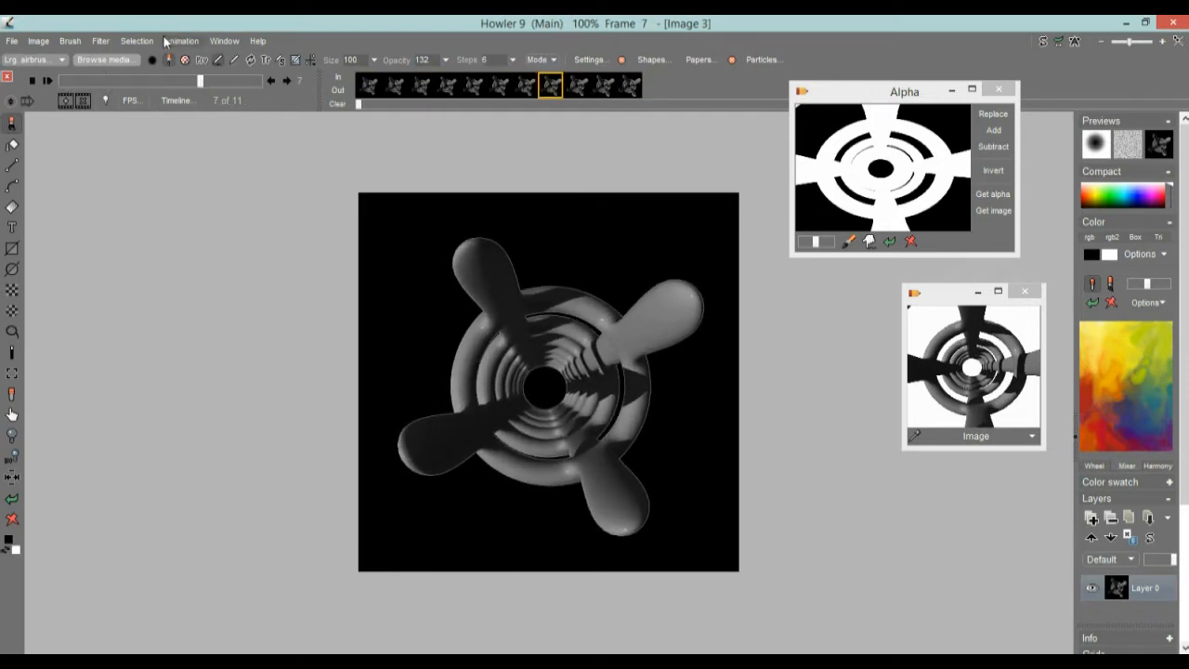
pyautogui.click(136, 41)
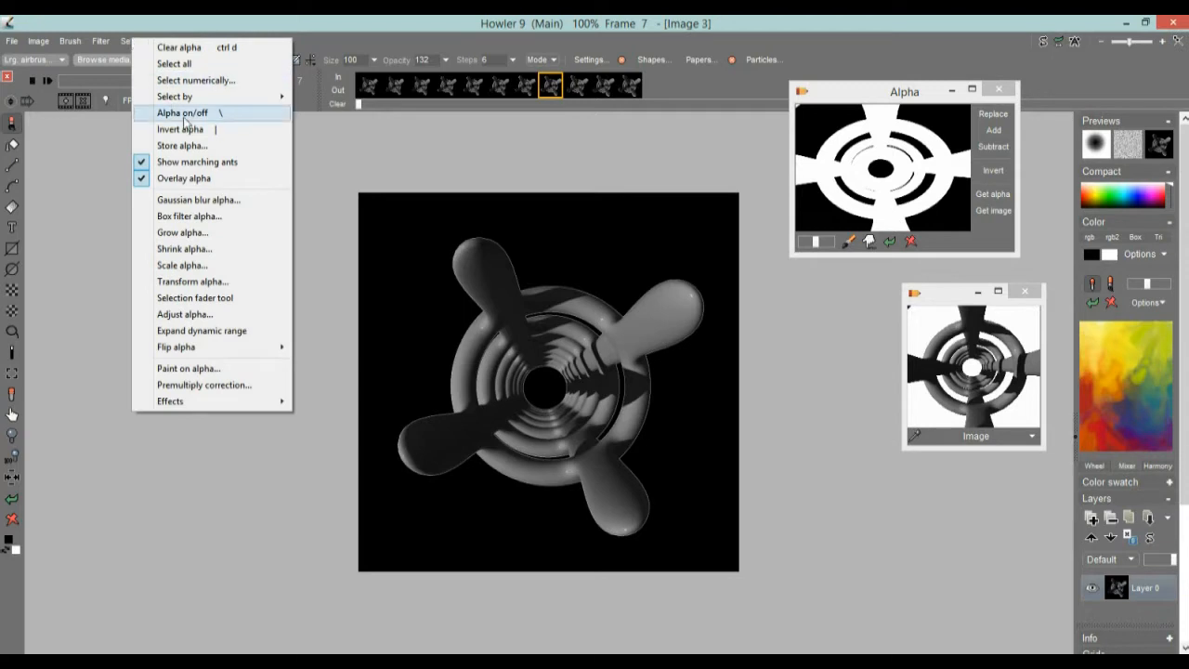
pyautogui.click(187, 115)
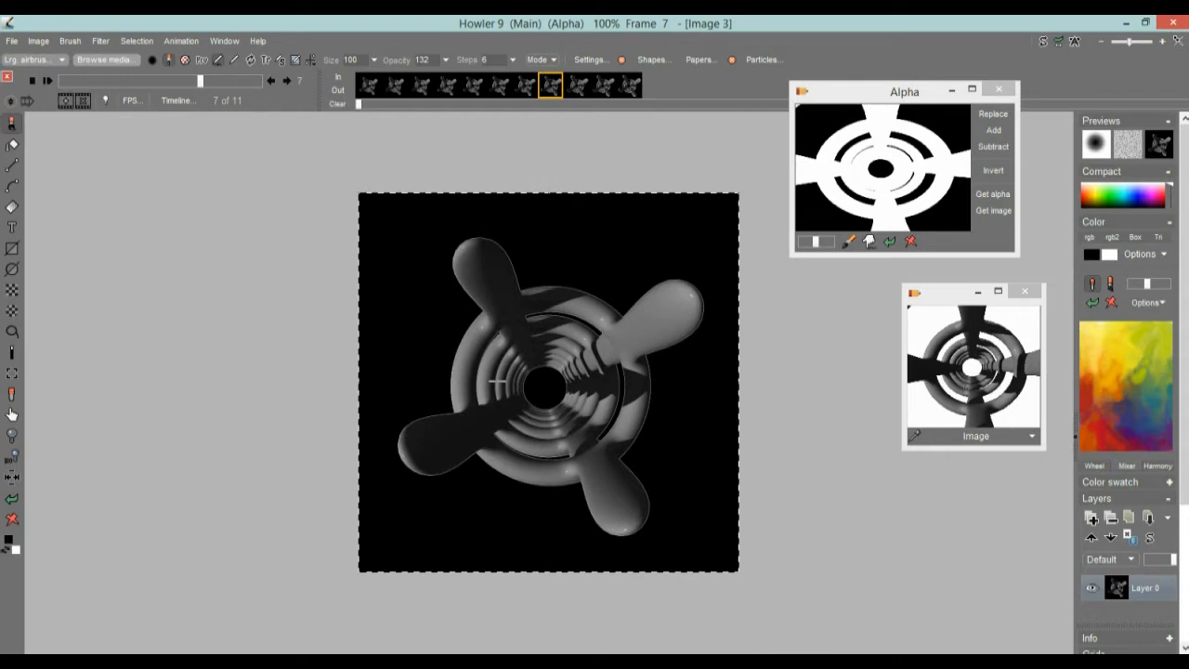
# - Load the full colour sequence ovals000.png to ovals239.png in place of the current animation and scrub to frame 7
pyautogui.click(178, 43)
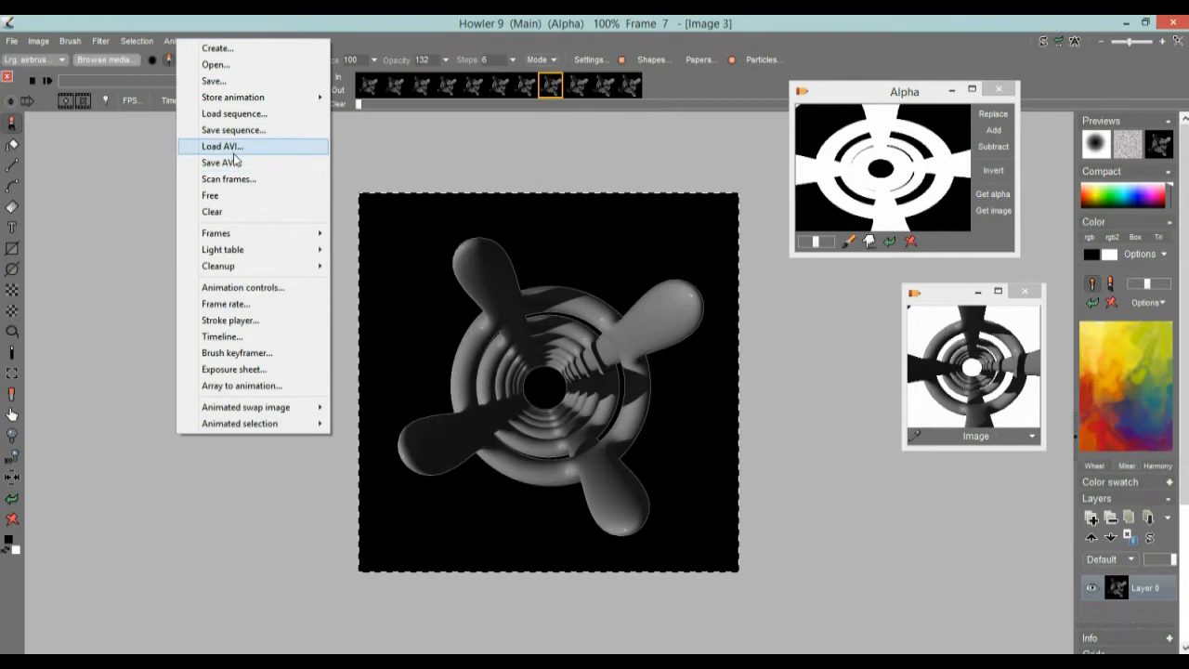
pyautogui.click(235, 113)
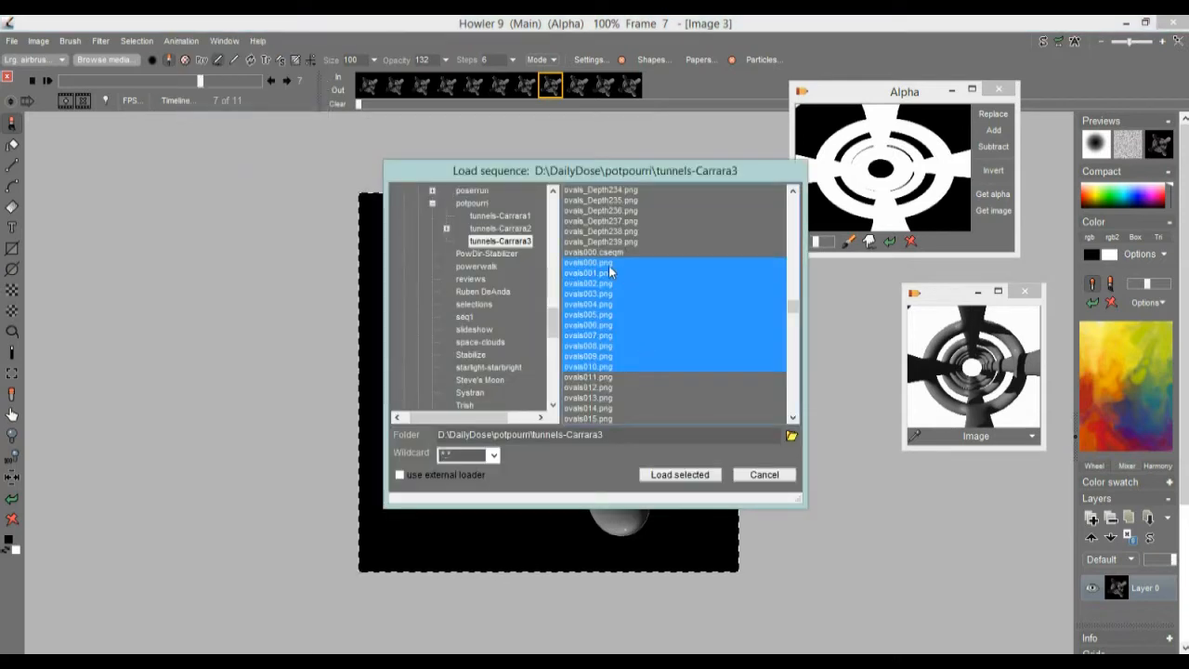
pyautogui.moveTo(581, 263); pyautogui.dragTo(603, 422)
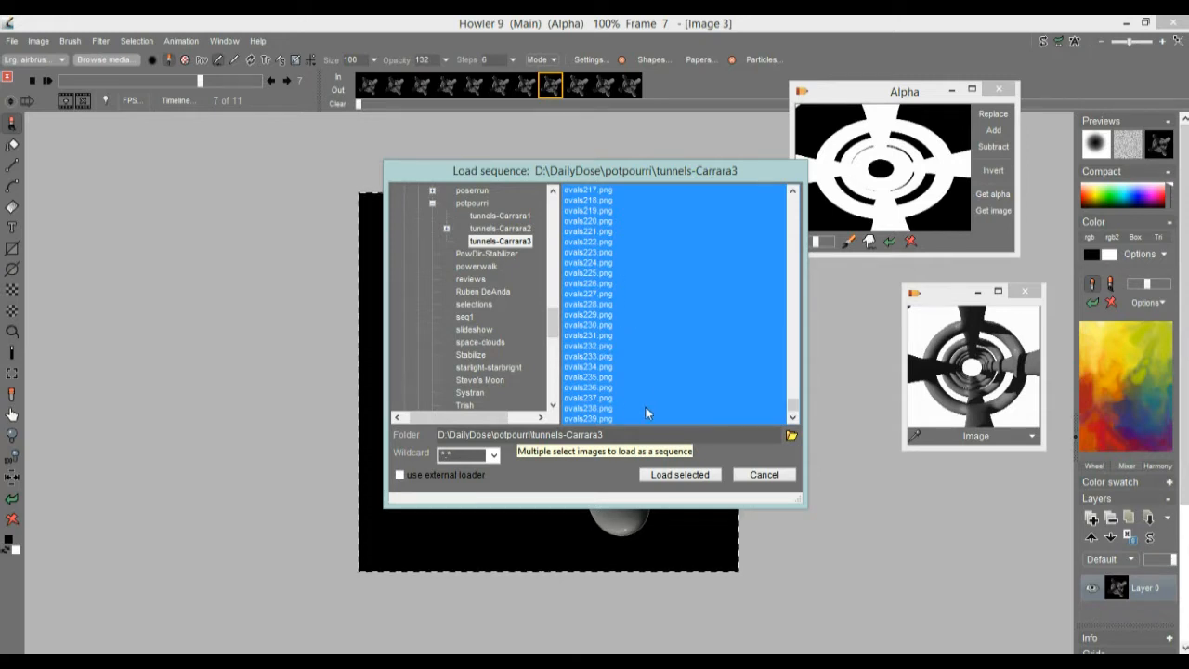
pyautogui.click(680, 476)
pyautogui.click(525, 417)
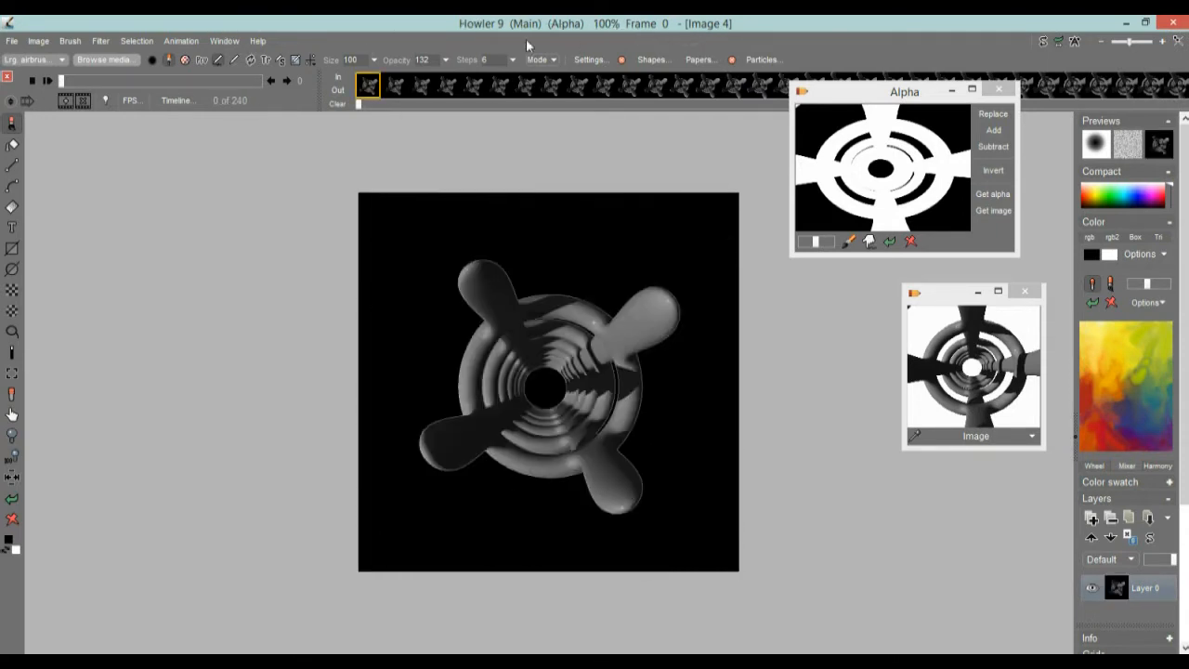
pyautogui.moveTo(88, 84)
pyautogui.mouseDown()
pyautogui.moveTo(207, 85)
pyautogui.moveTo(67, 84)
pyautogui.mouseUp()
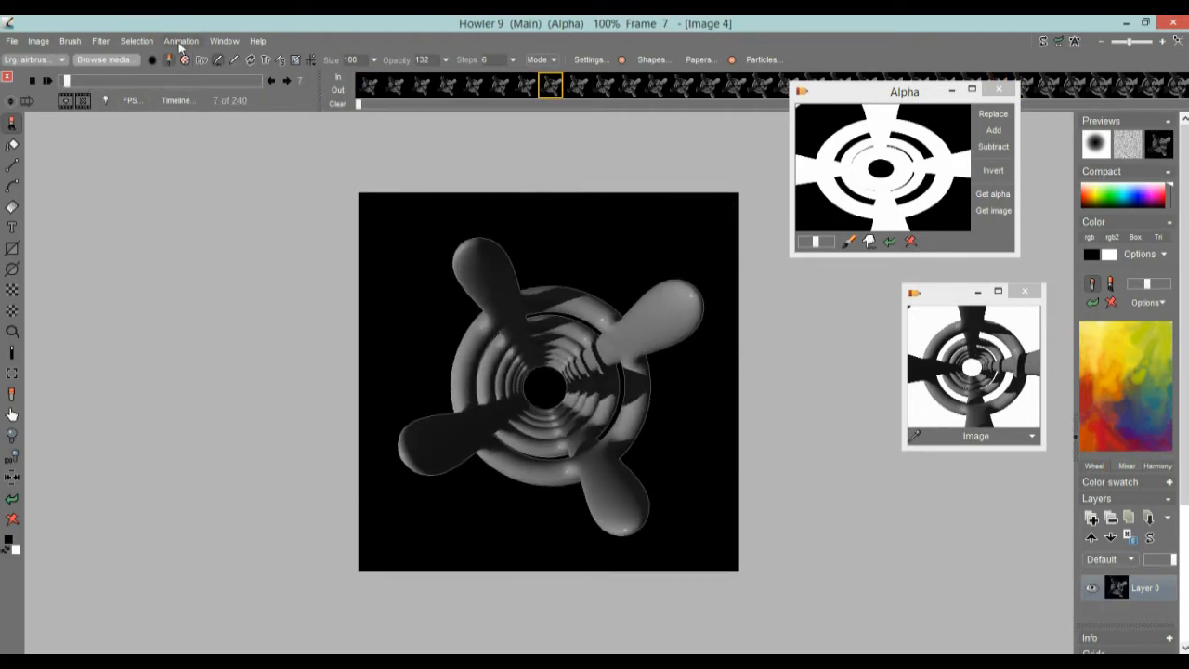
# - Store the colour animation, place its preview window beside the lower part of the canvas and scrub through the stored frames
pyautogui.click(181, 42)
pyautogui.moveTo(251, 102)
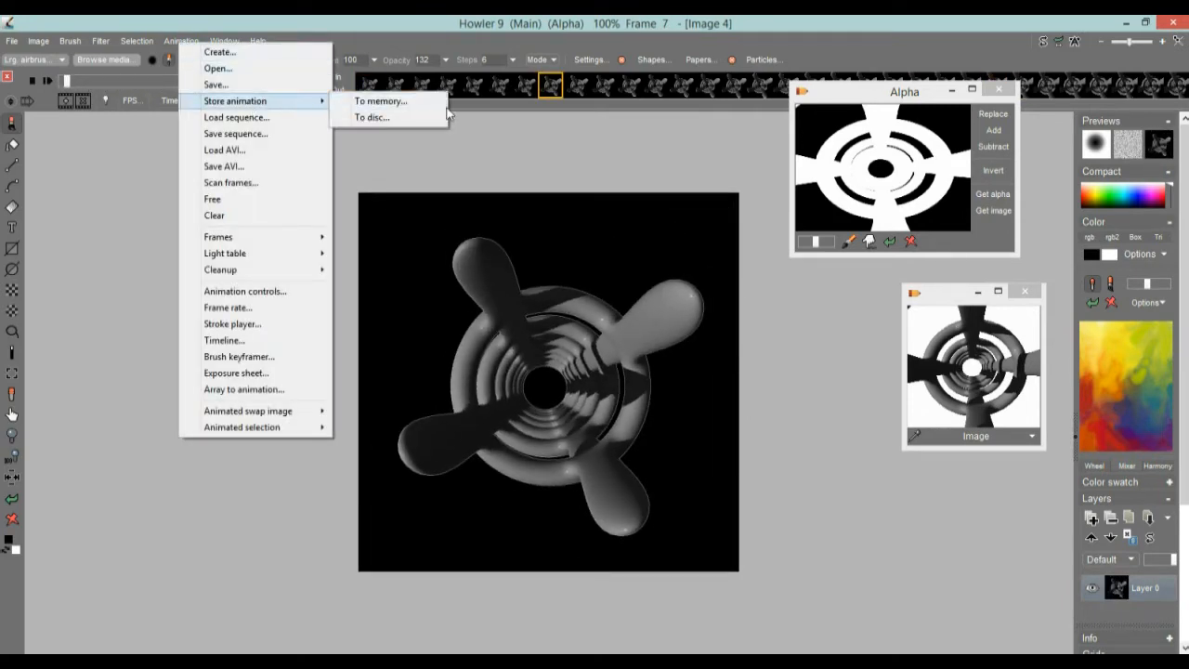
pyautogui.click(371, 118)
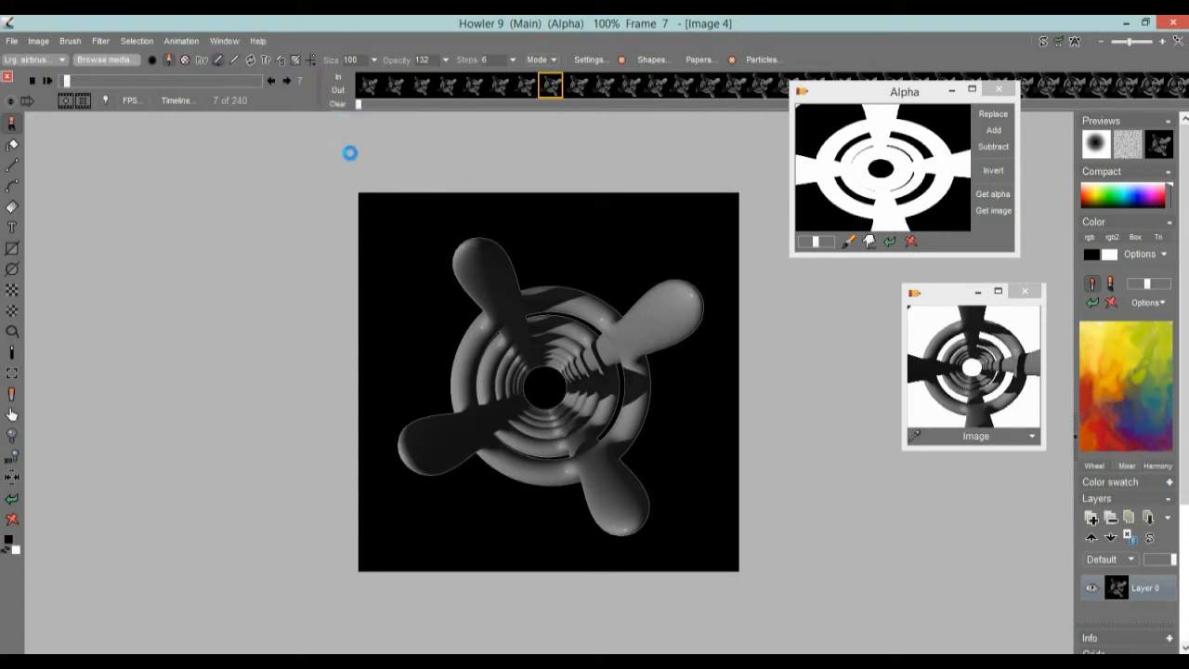
pyautogui.moveTo(874, 173); pyautogui.dragTo(72, 483)
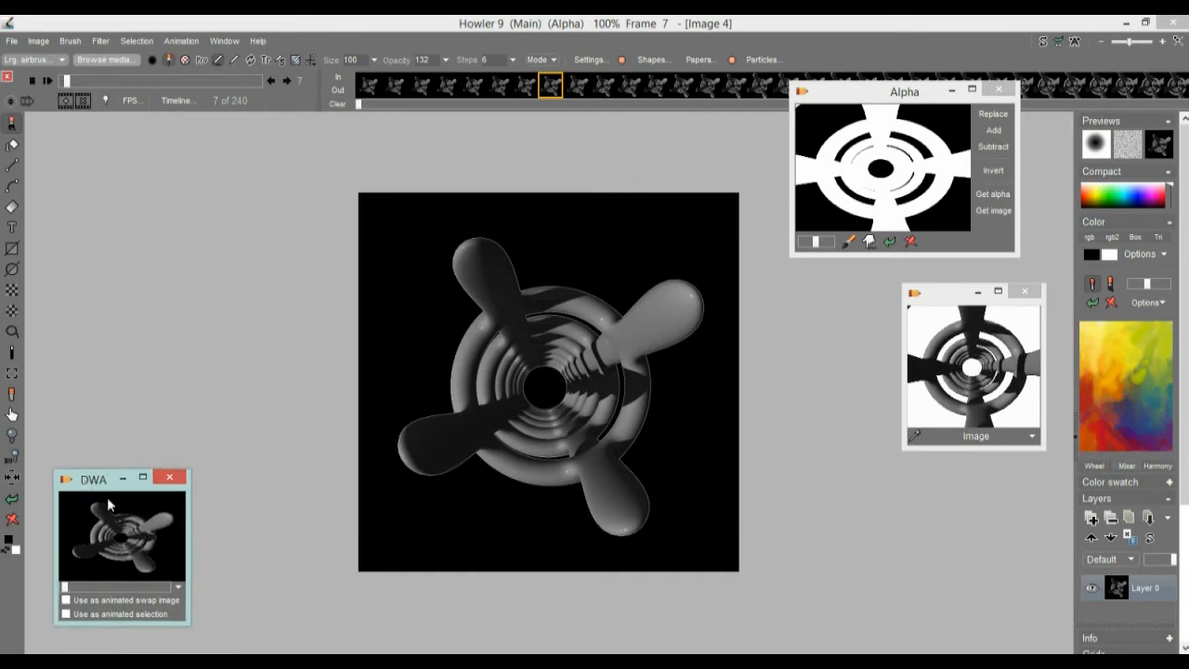
pyautogui.moveTo(64, 587)
pyautogui.mouseDown()
pyautogui.moveTo(138, 589)
pyautogui.moveTo(60, 591)
pyautogui.mouseUp()
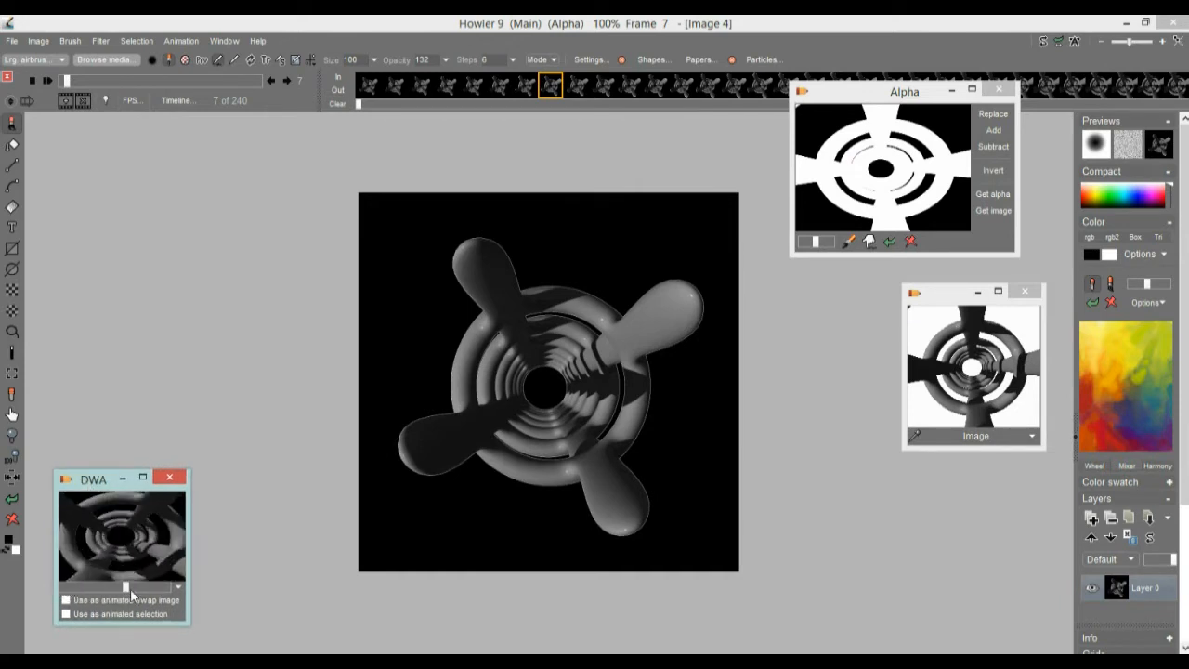
pyautogui.moveTo(66, 597)
pyautogui.mouseDown()
pyautogui.moveTo(43, 597)
pyautogui.moveTo(178, 597)
pyautogui.moveTo(59, 596)
pyautogui.mouseUp()
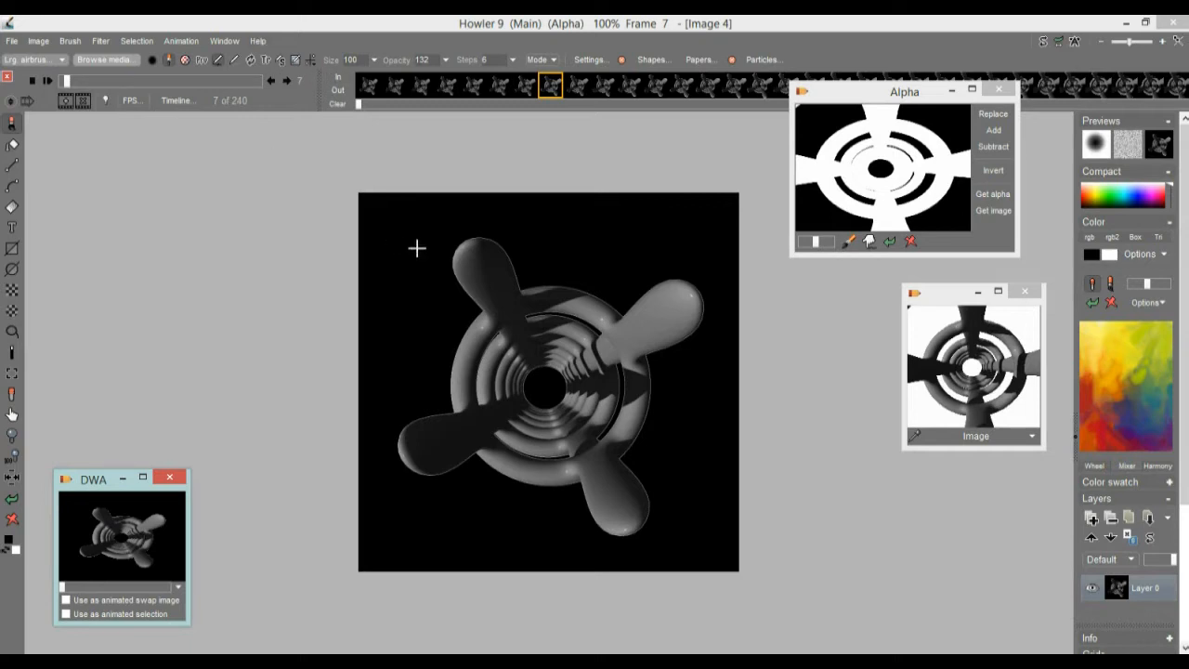
# - Load the ovals_Depth frames up to ovals_Depth239.png as an image sequence, replacing the current animation
pyautogui.click(167, 41)
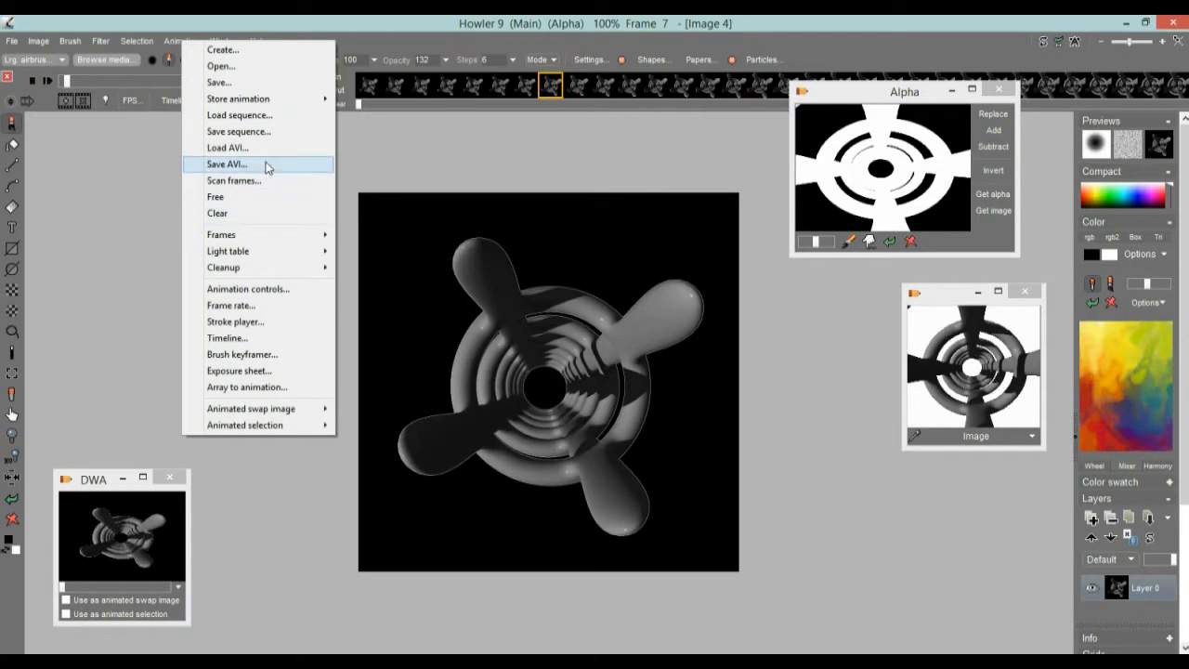
pyautogui.click(258, 116)
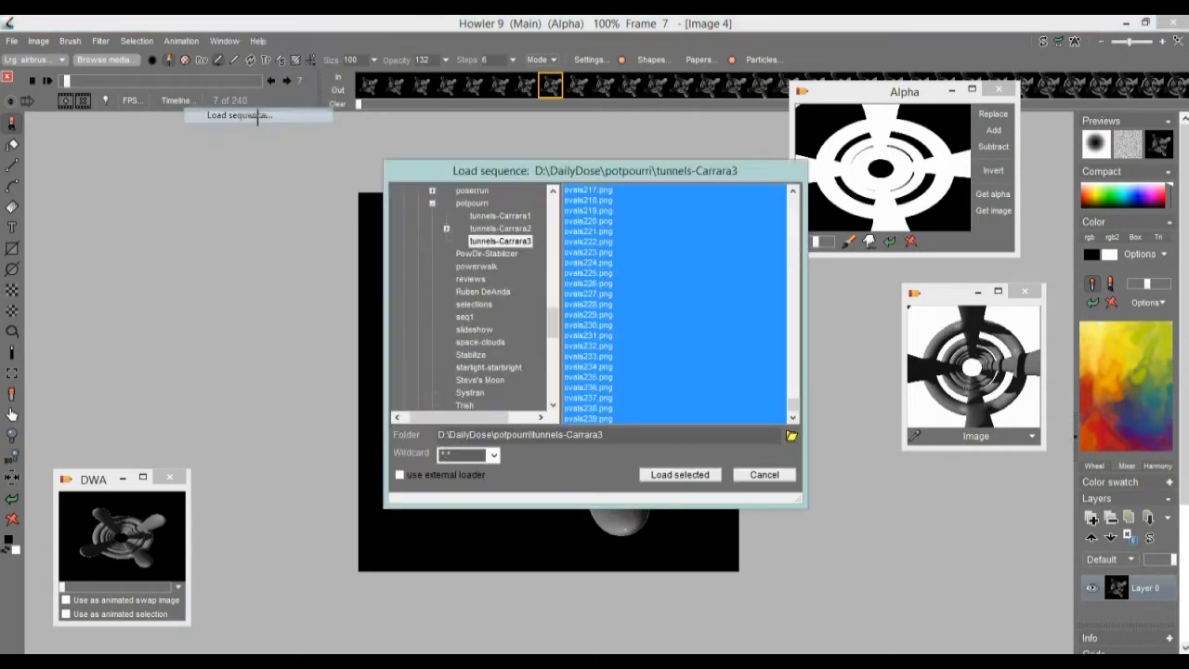
pyautogui.moveTo(797, 403); pyautogui.dragTo(796, 195)
pyautogui.moveTo(603, 202); pyautogui.dragTo(638, 293)
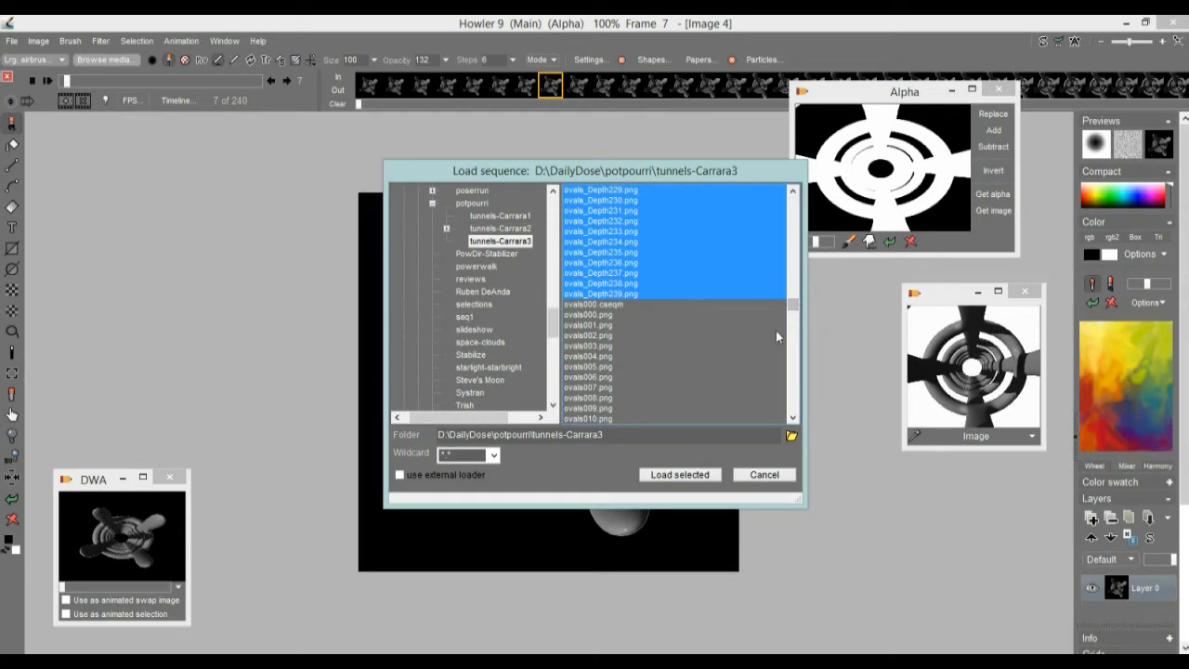
pyautogui.click(680, 476)
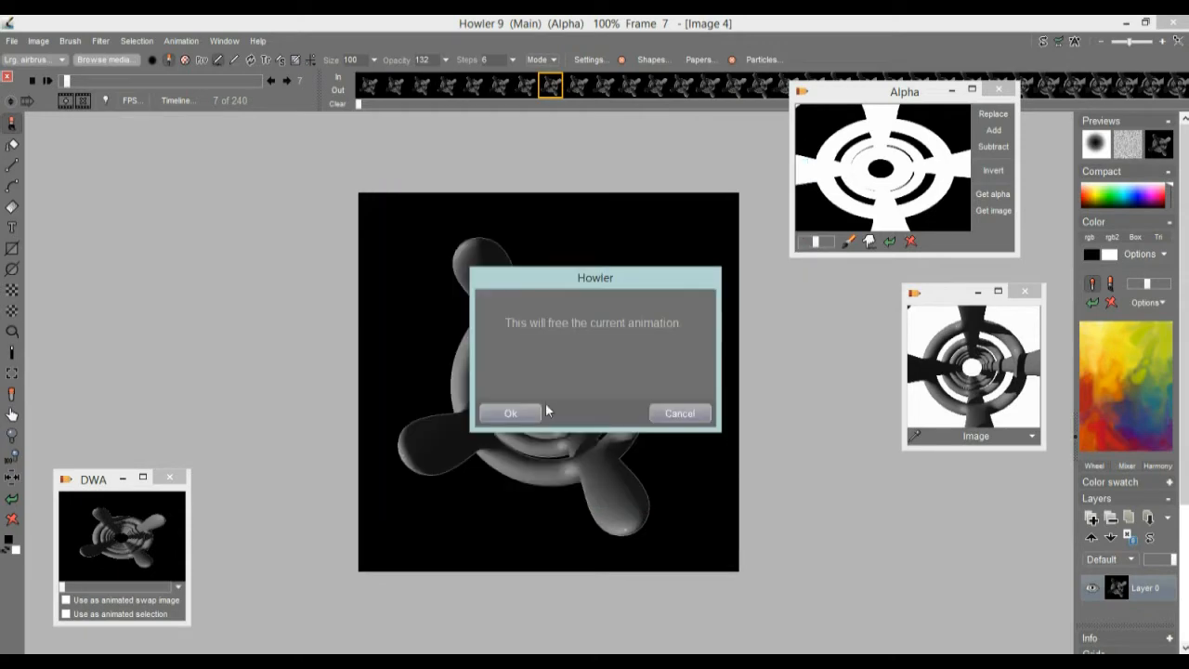
pyautogui.click(510, 413)
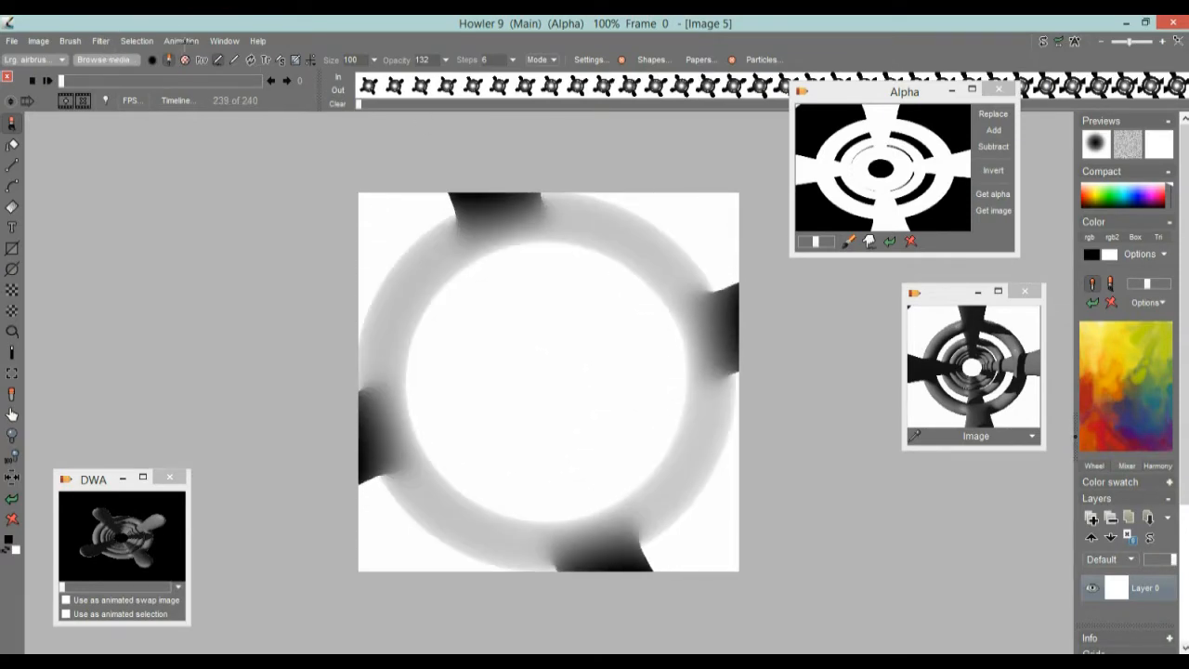
# - Store the depth animation to memory and place its preview window above the stored colour animation
pyautogui.click(182, 41)
pyautogui.moveTo(247, 104)
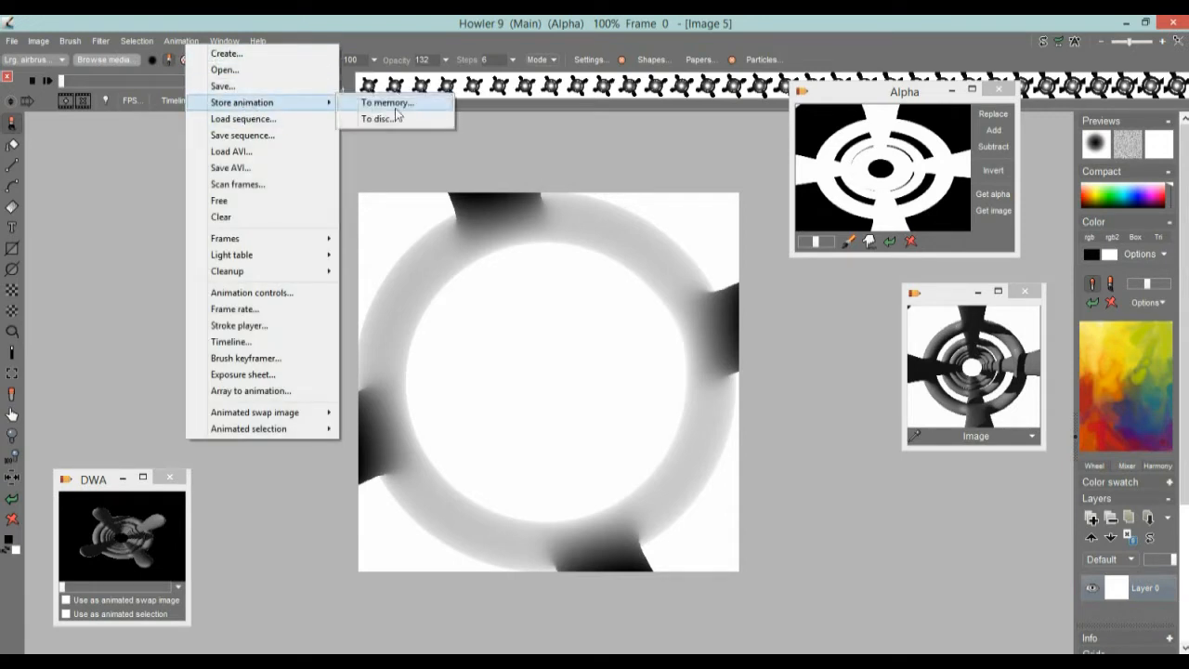
pyautogui.click(375, 107)
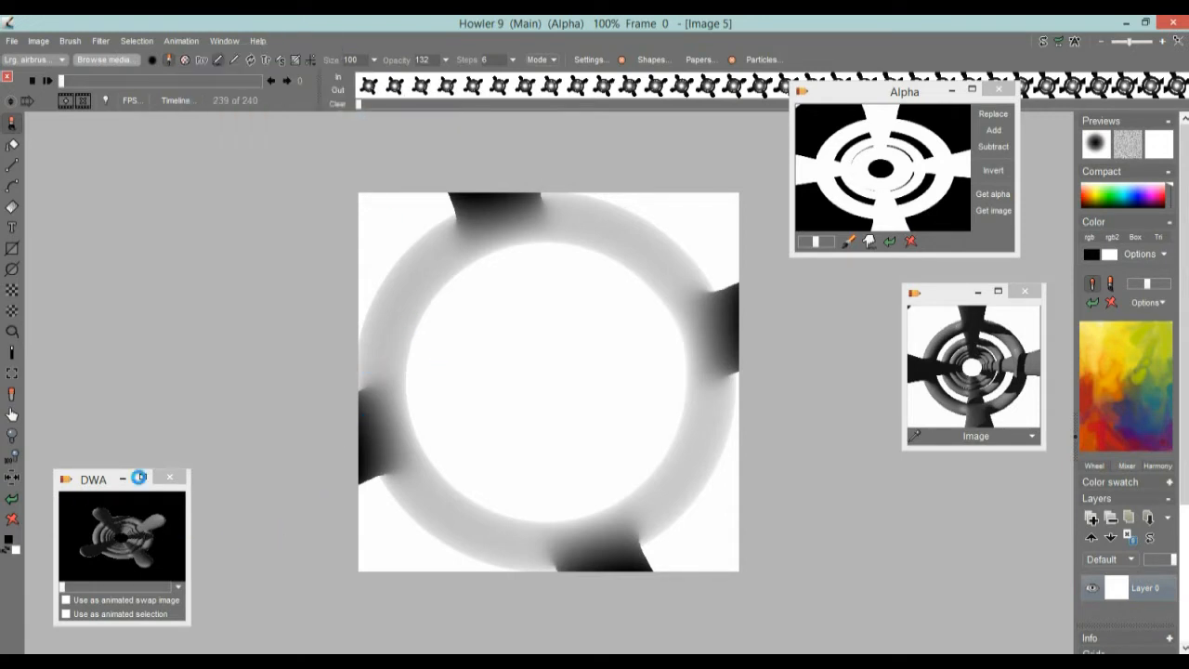
pyautogui.moveTo(881, 176); pyautogui.dragTo(94, 223)
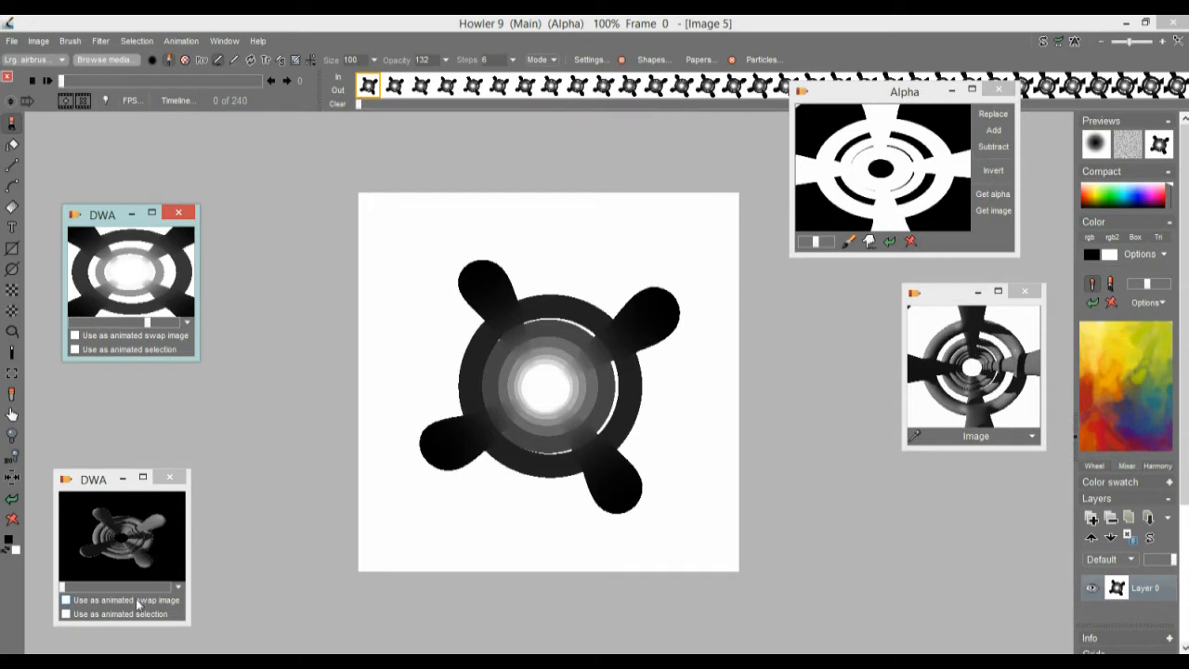
# - Enlarge the stored colour animation's preview window and scrub through its frames
pyautogui.moveTo(70, 591); pyautogui.dragTo(139, 602)
pyautogui.moveTo(190, 470); pyautogui.dragTo(309, 388)
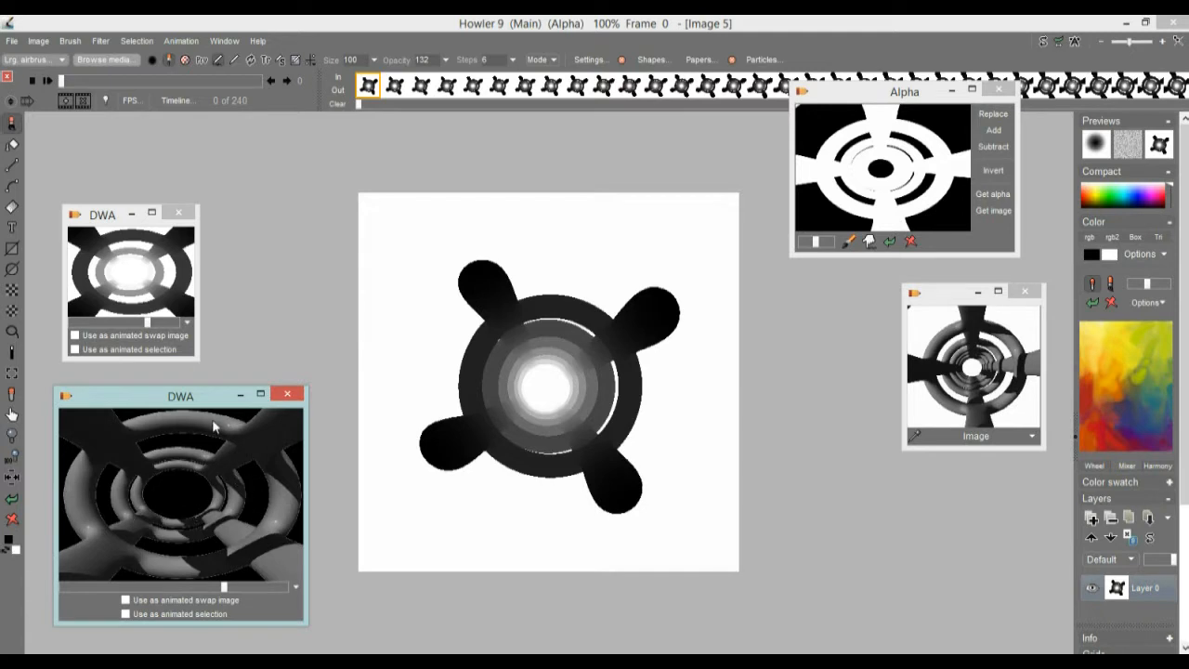
pyautogui.moveTo(216, 587); pyautogui.dragTo(129, 587)
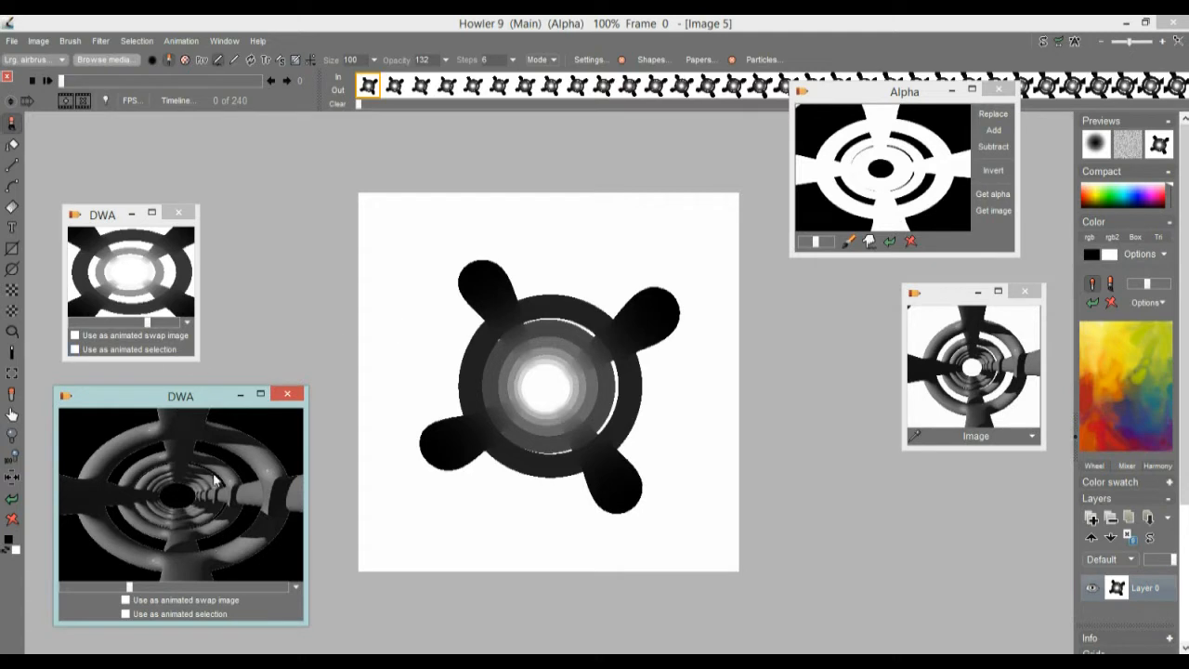
# - Clear frame 0 of the depth animation to a blank white image
pyautogui.click(182, 41)
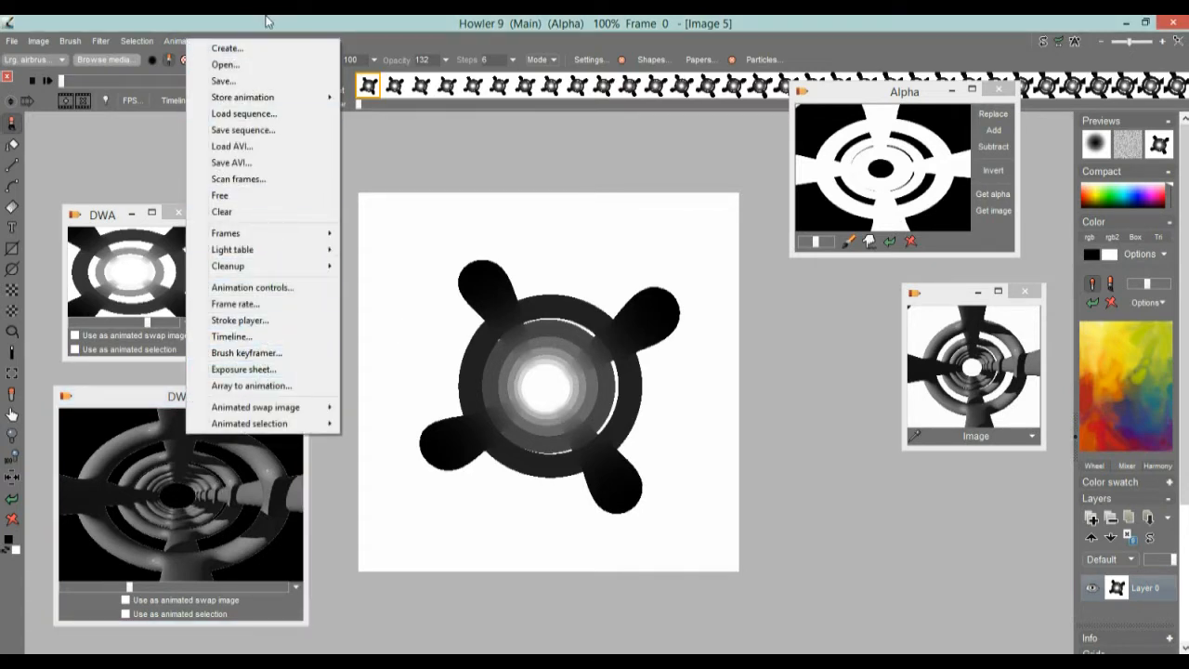
pyautogui.click(263, 354)
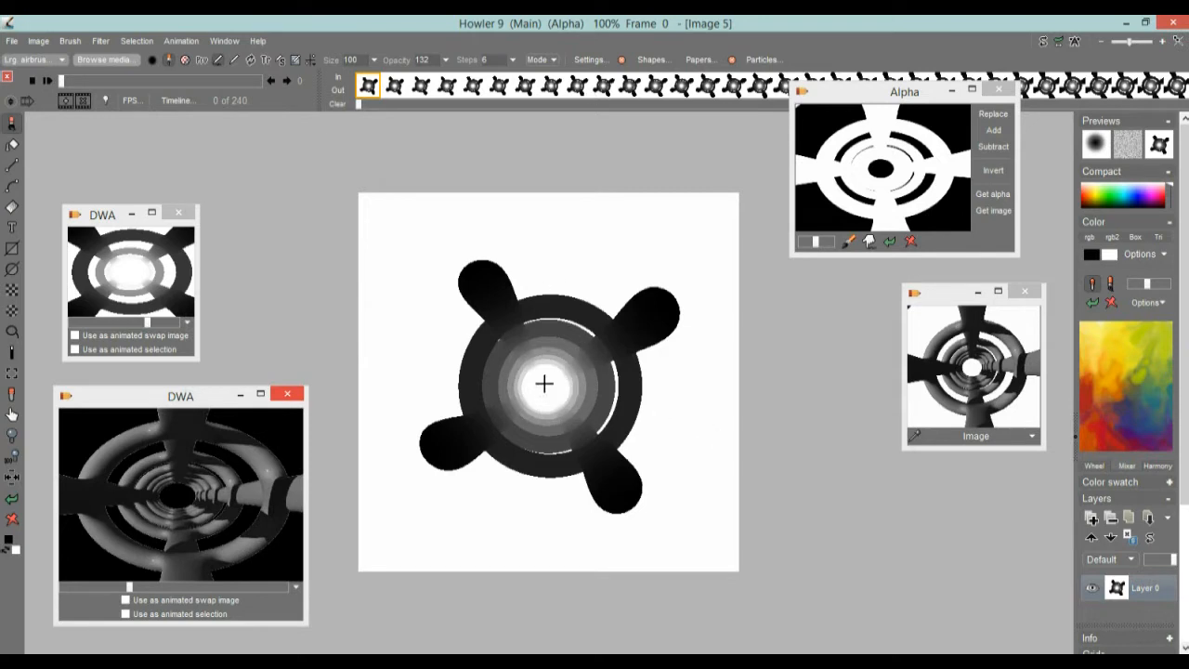
pyautogui.moveTo(374, 88)
pyautogui.mouseDown()
pyautogui.moveTo(447, 86)
pyautogui.moveTo(371, 86)
pyautogui.mouseUp()
pyautogui.click(10, 521)
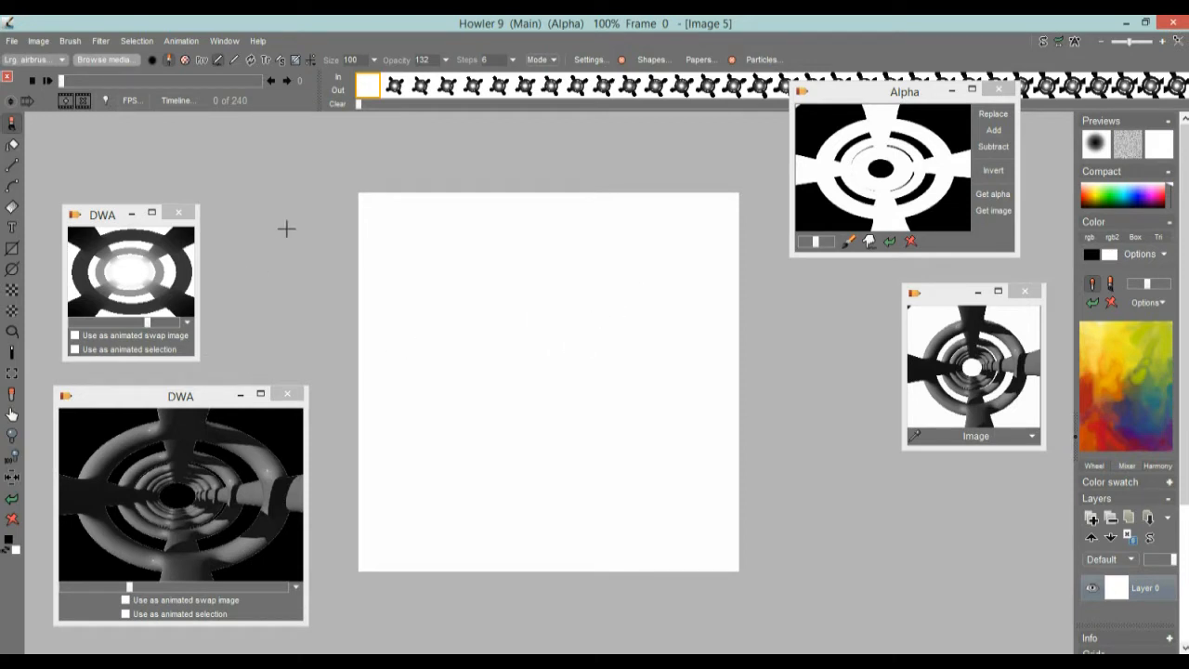
# - Draw a black-to-white circular gradient from near the centre of frame 0 with the Circular gradient tool
pyautogui.rightClick(13, 210)
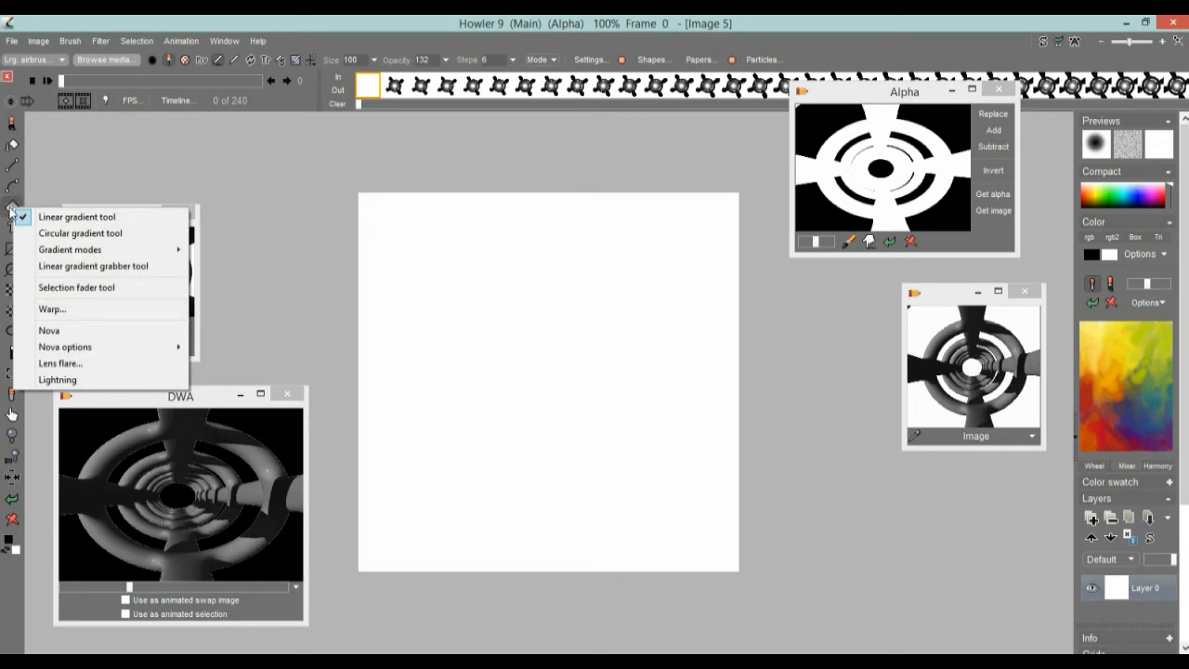
pyautogui.click(221, 21)
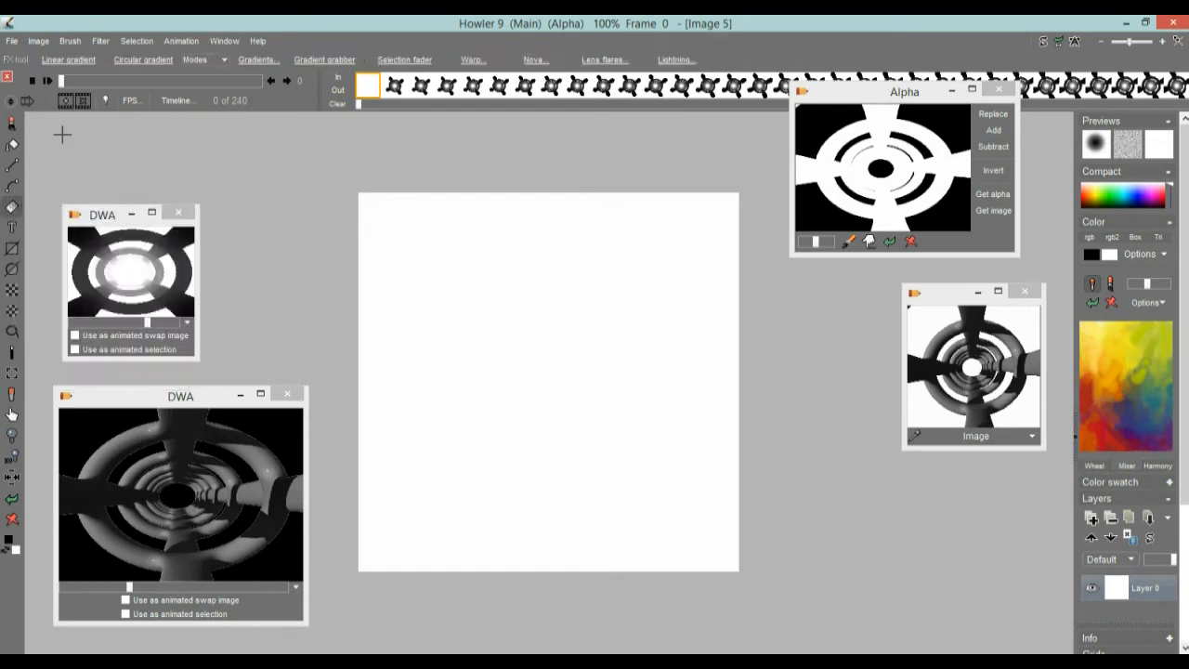
pyautogui.rightClick(12, 210)
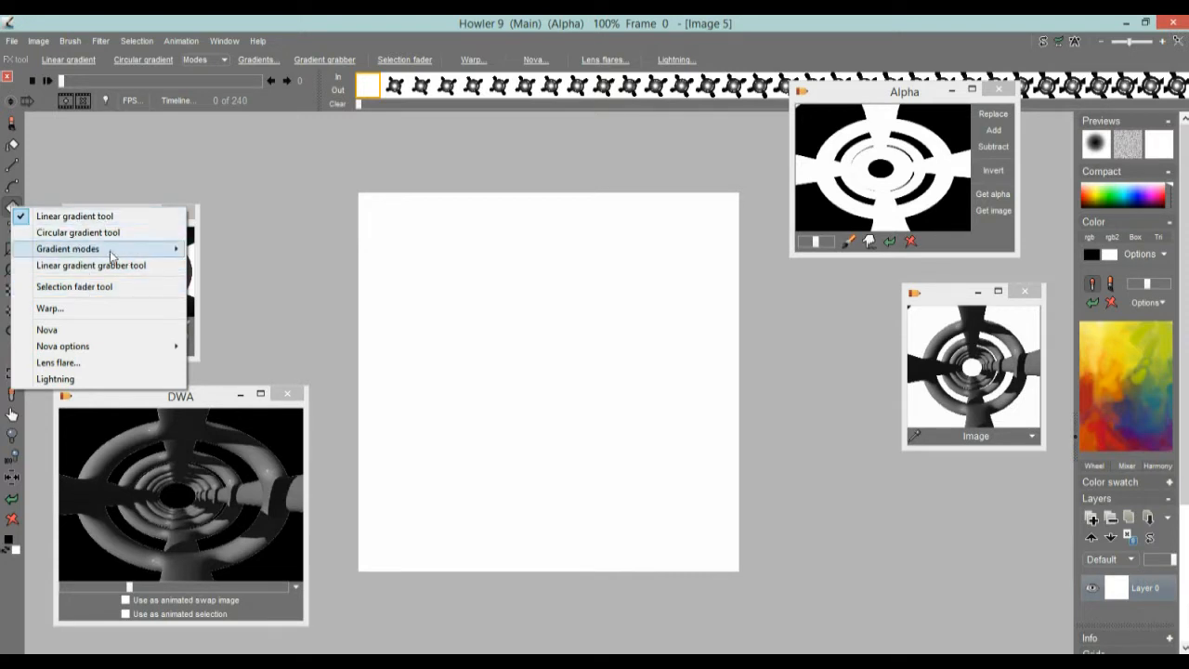
pyautogui.click(57, 236)
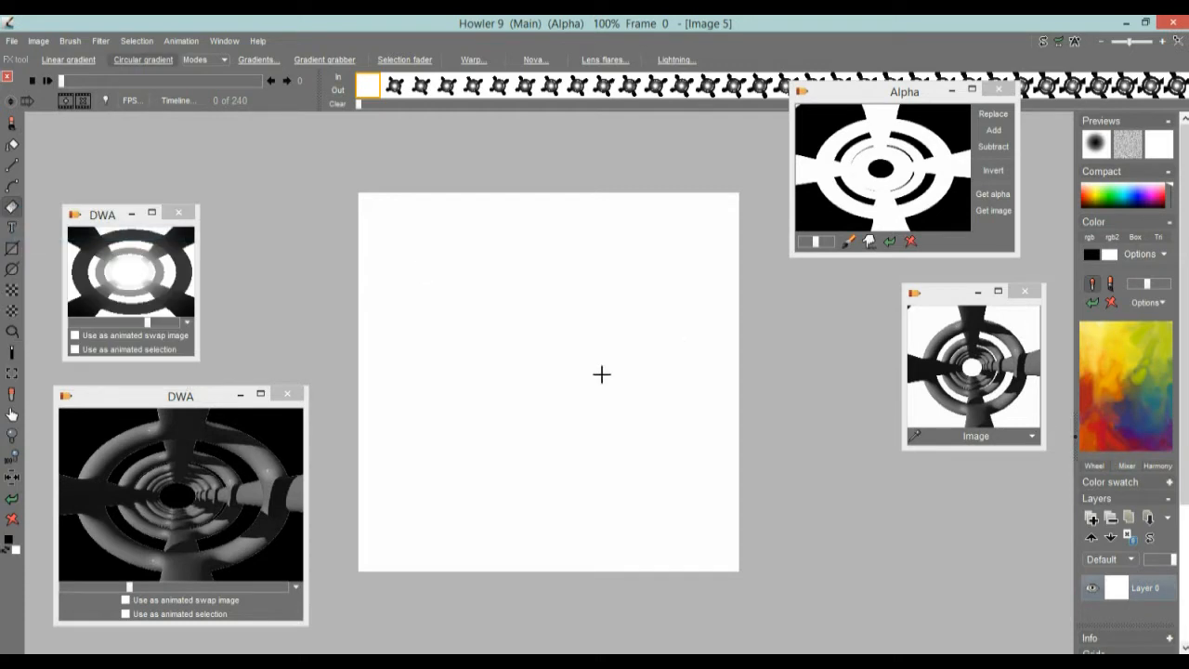
pyautogui.moveTo(548, 368); pyautogui.dragTo(662, 290)
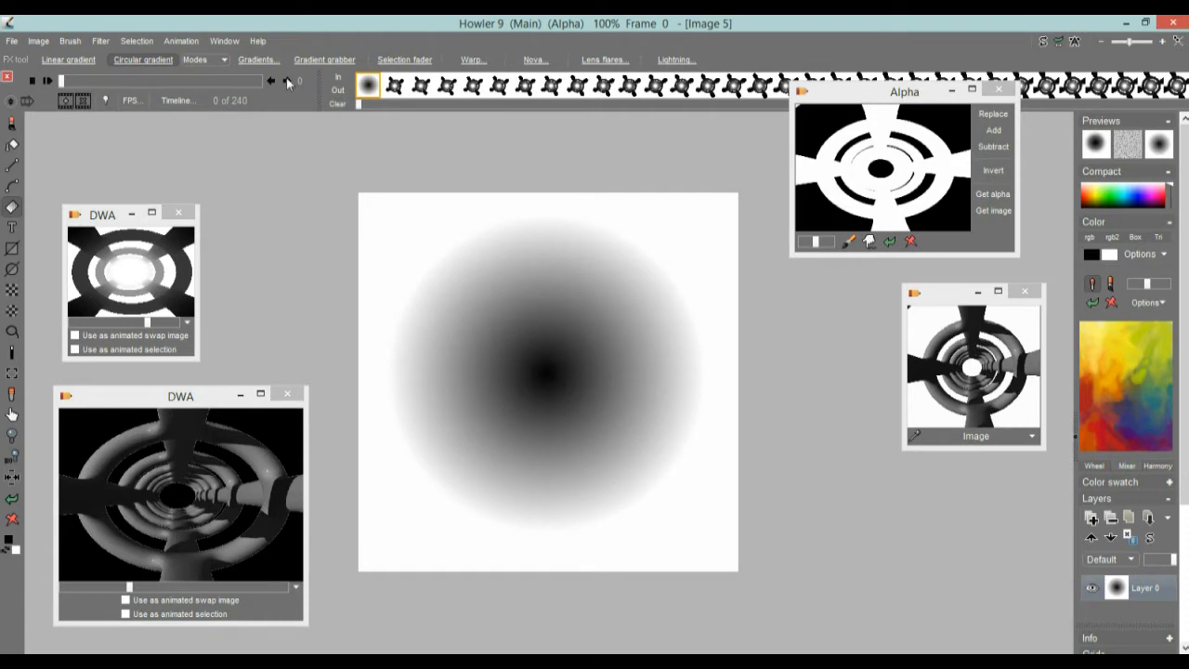
# - Open the Gradient sweep editor beside the canvas and load the Rainbow.grd gradient
pyautogui.click(232, 42)
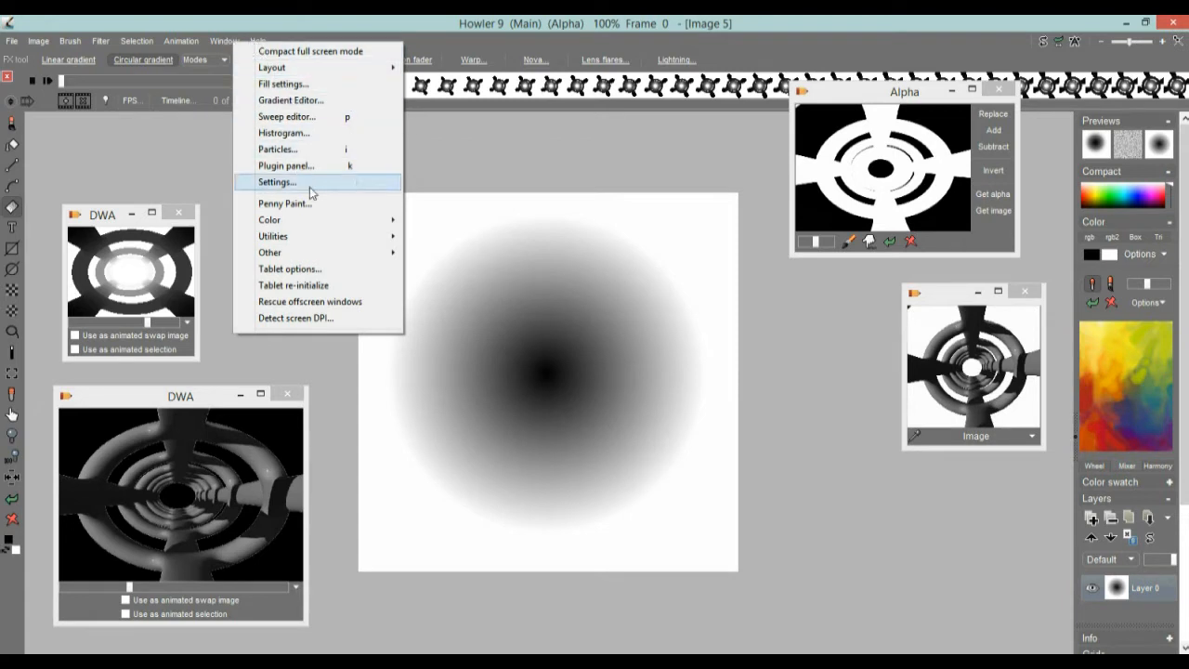
pyautogui.click(312, 118)
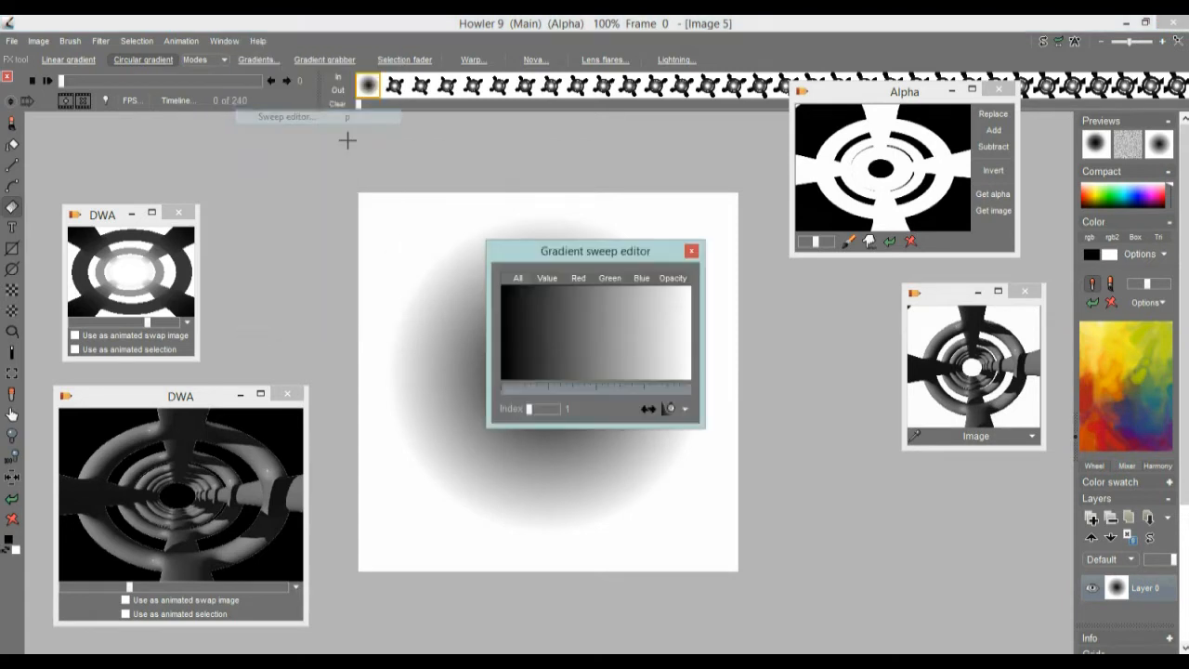
pyautogui.moveTo(597, 253); pyautogui.dragTo(881, 412)
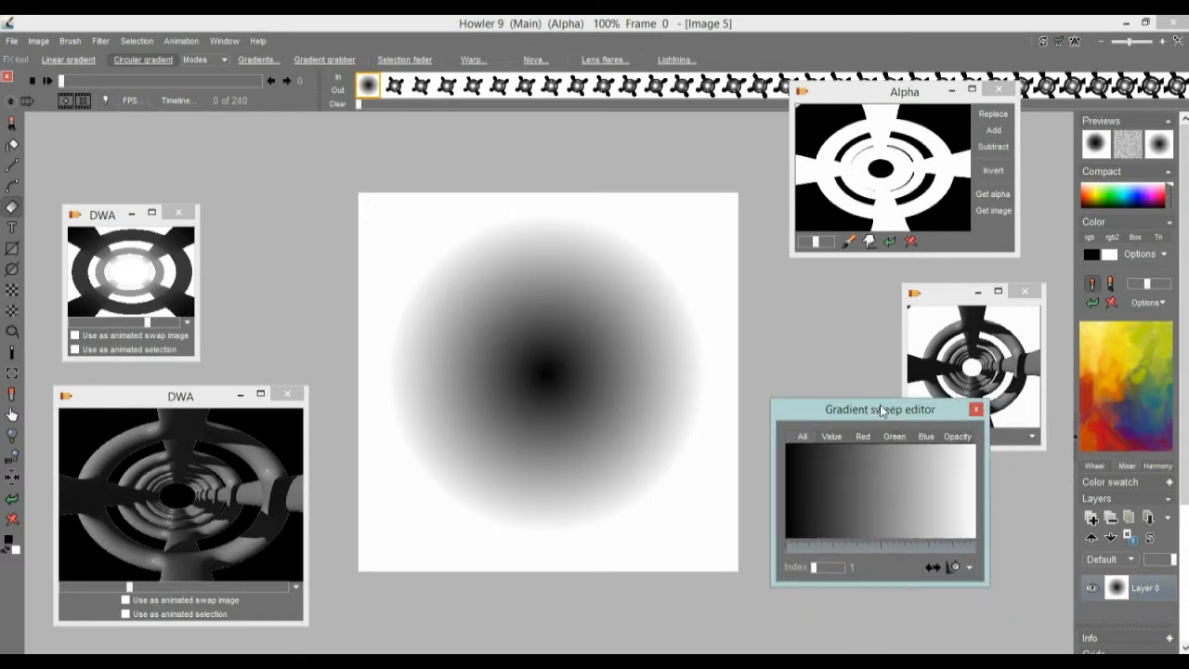
pyautogui.moveTo(827, 573)
pyautogui.mouseDown()
pyautogui.moveTo(822, 564)
pyautogui.moveTo(844, 568)
pyautogui.moveTo(804, 577)
pyautogui.mouseUp()
pyautogui.click(969, 567)
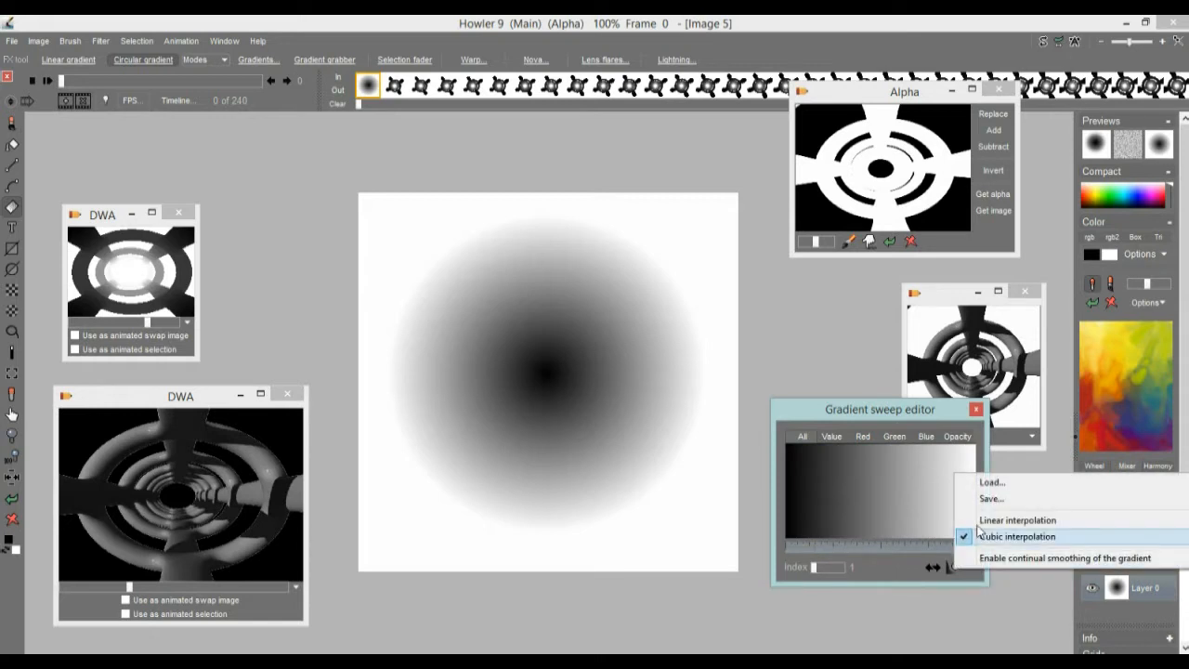
pyautogui.click(991, 483)
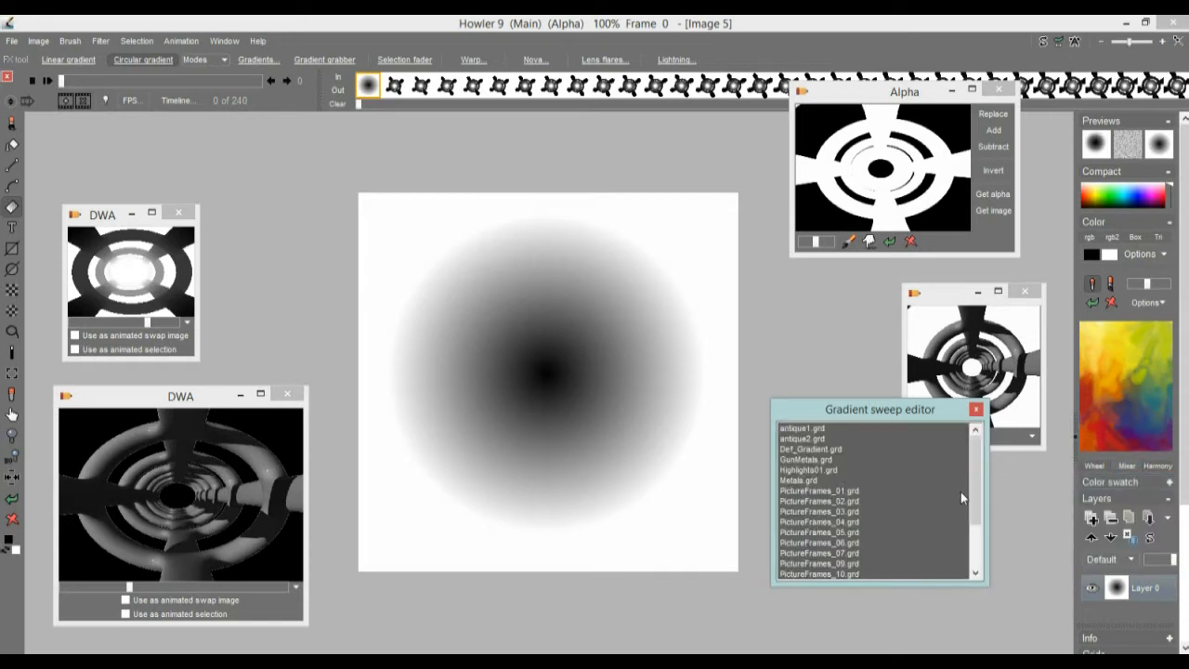
pyautogui.moveTo(979, 491); pyautogui.dragTo(978, 563)
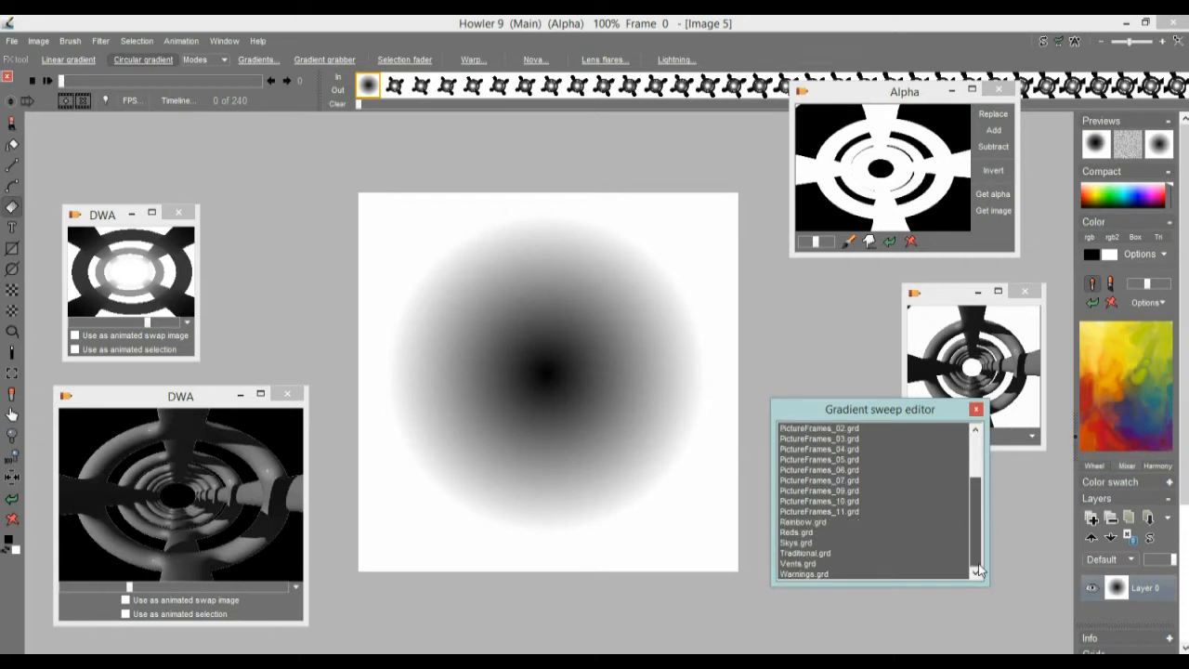
pyautogui.doubleClick(804, 522)
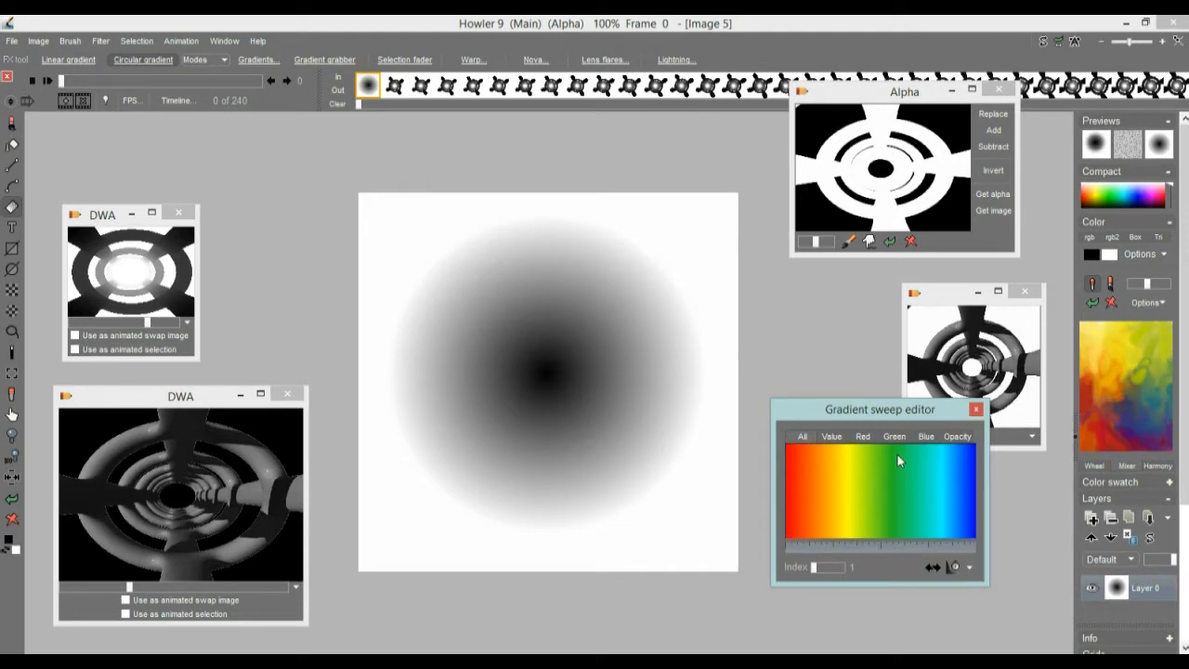
# - Select gradient index 5, reverse its direction, and draw it as a circular gradient outward from the centre of frame 0
pyautogui.moveTo(829, 564)
pyautogui.mouseDown()
pyautogui.moveTo(844, 569)
pyautogui.moveTo(826, 569)
pyautogui.moveTo(844, 571)
pyautogui.moveTo(835, 578)
pyautogui.mouseUp()
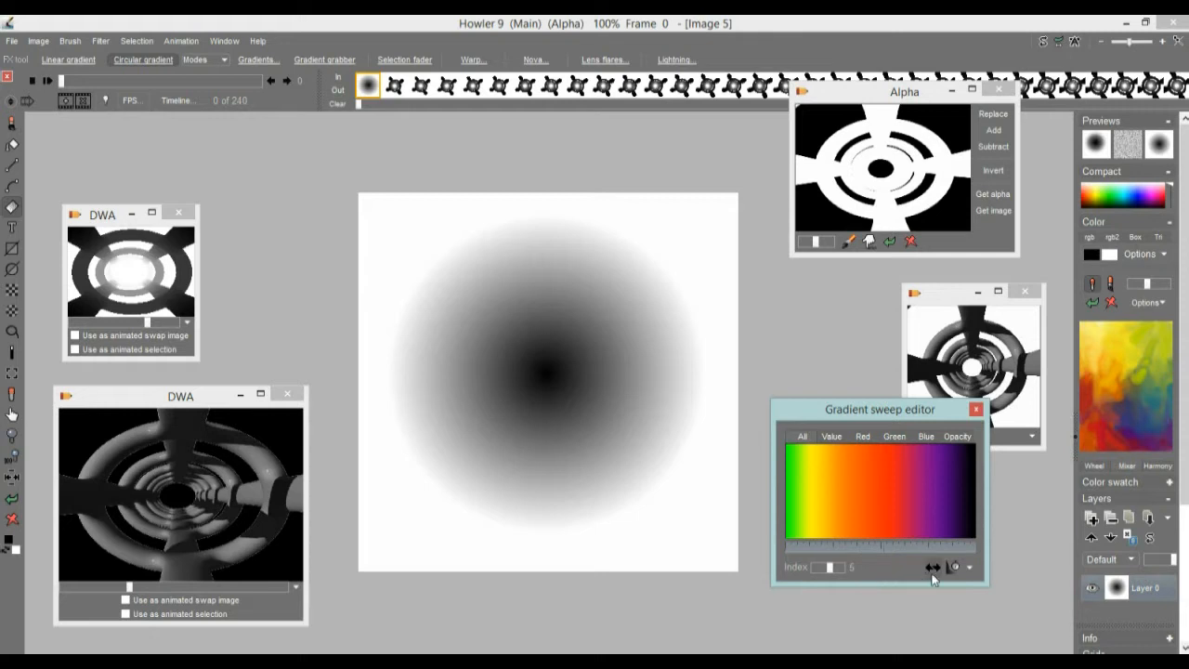
pyautogui.moveTo(545, 377); pyautogui.dragTo(666, 253)
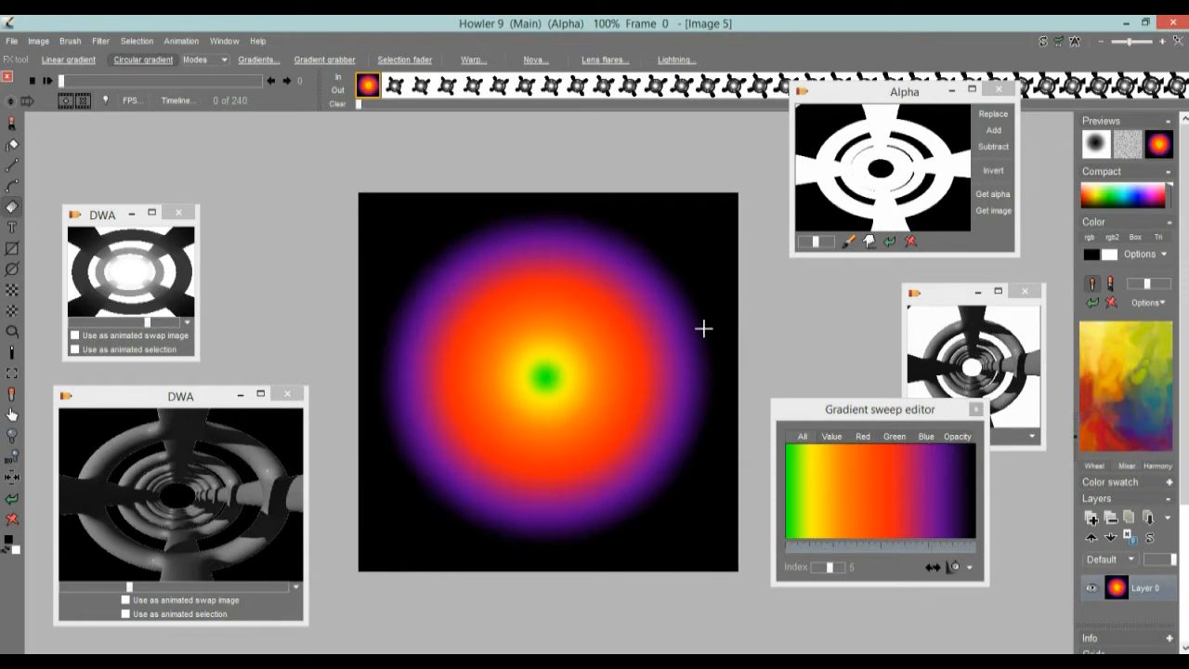
pyautogui.click(933, 566)
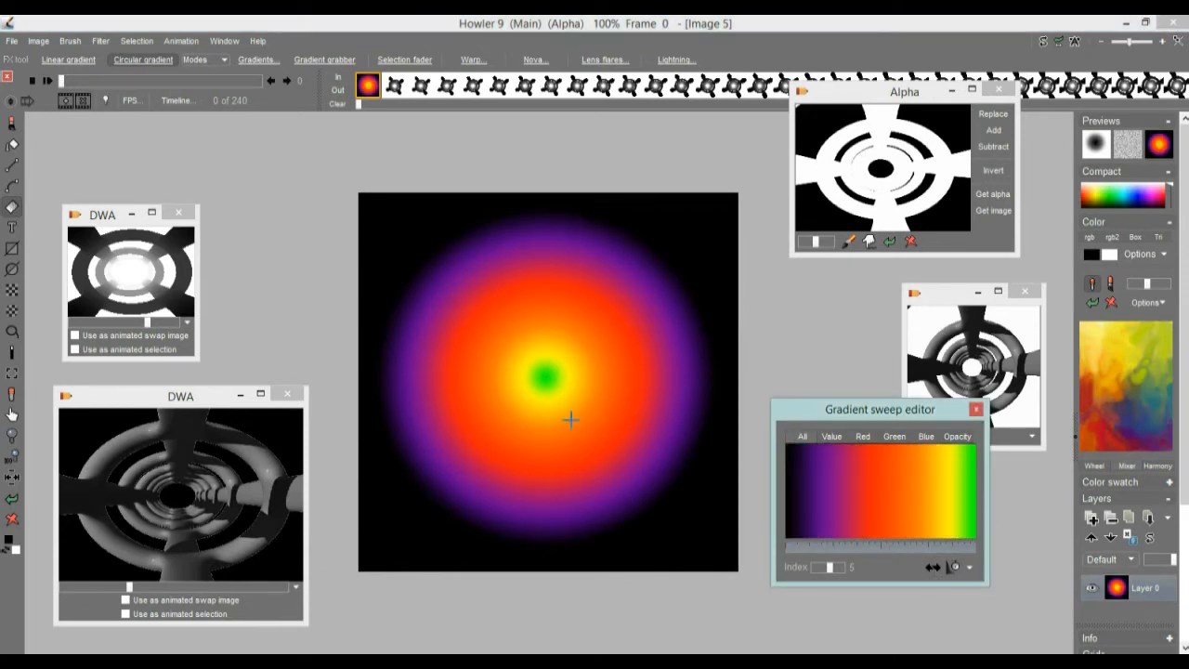
pyautogui.moveTo(549, 386); pyautogui.dragTo(650, 240)
pyautogui.moveTo(549, 381); pyautogui.dragTo(707, 217)
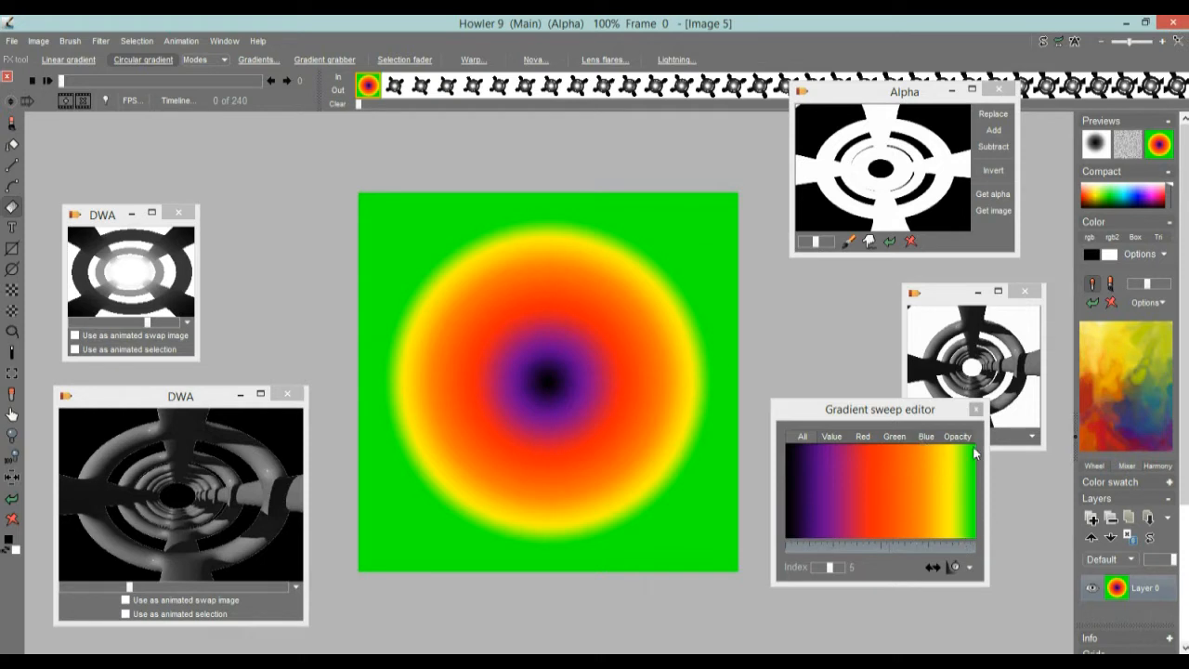
# - Reshape the gradient's Opacity curve so the green end fades smoothly to transparent, keeping the rest opaque
pyautogui.moveTo(911, 419); pyautogui.dragTo(898, 351)
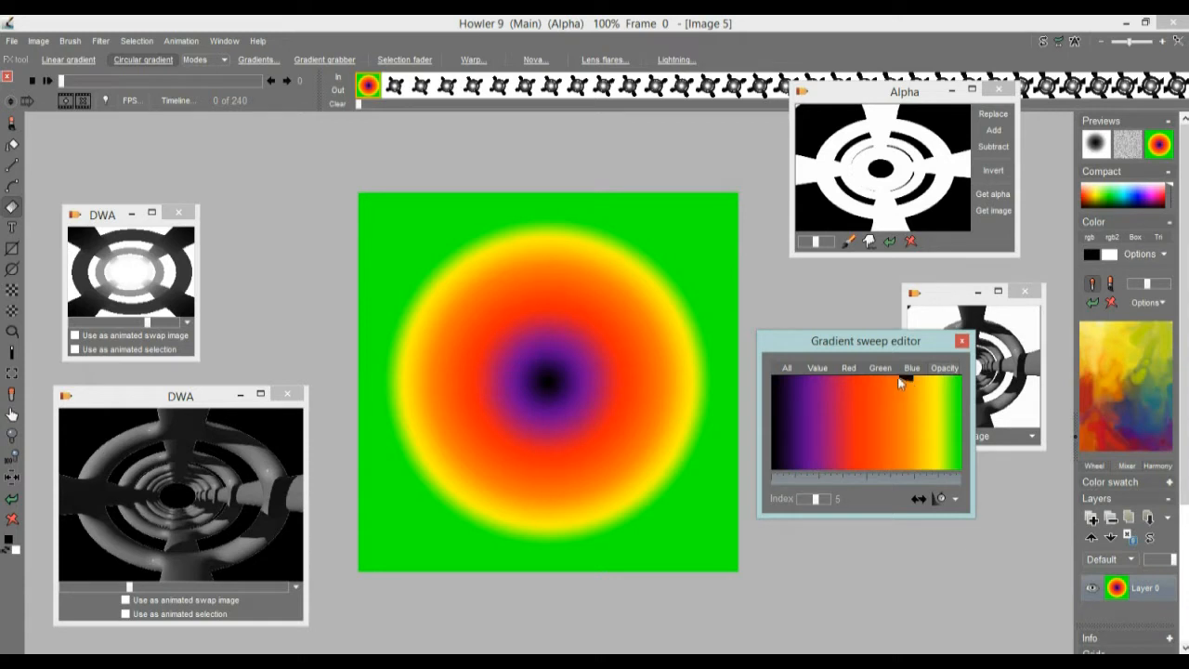
pyautogui.moveTo(933, 407)
pyautogui.mouseDown()
pyautogui.moveTo(968, 485)
pyautogui.moveTo(914, 369)
pyautogui.mouseUp()
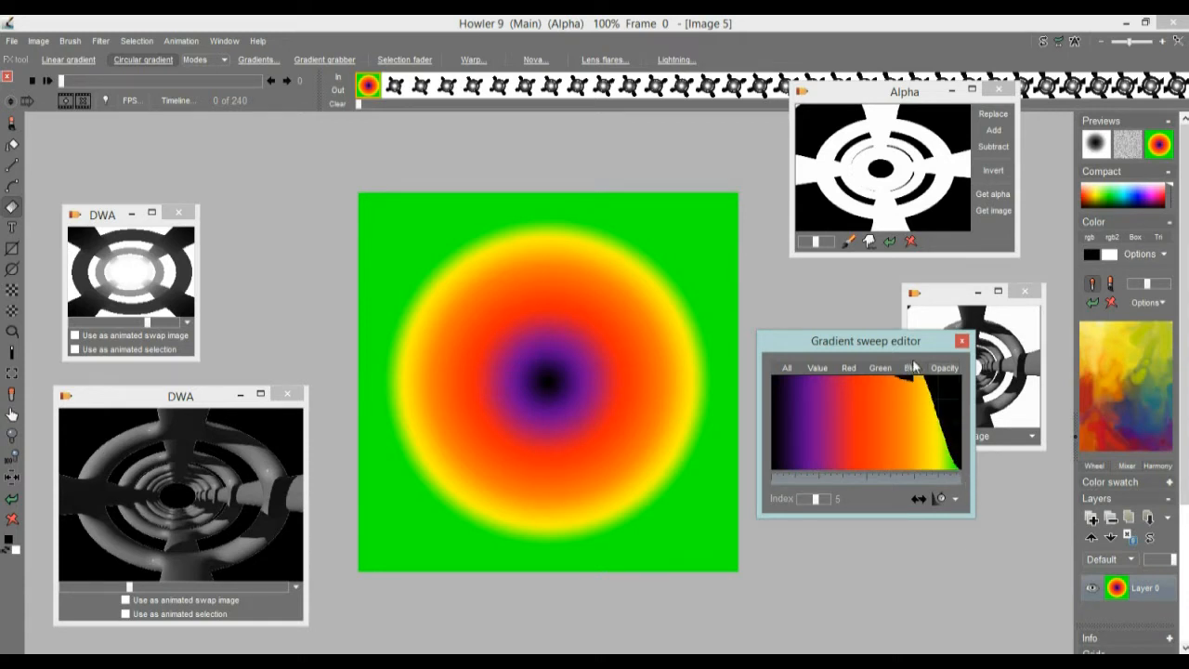
pyautogui.click(942, 499)
pyautogui.click(941, 502)
# - Draw several overlapping circular gradients of different sizes around the centre of frame 0 to test the opacity fade
pyautogui.moveTo(548, 382); pyautogui.dragTo(621, 282)
pyautogui.moveTo(590, 332); pyautogui.dragTo(640, 307)
pyautogui.moveTo(642, 385); pyautogui.dragTo(730, 348)
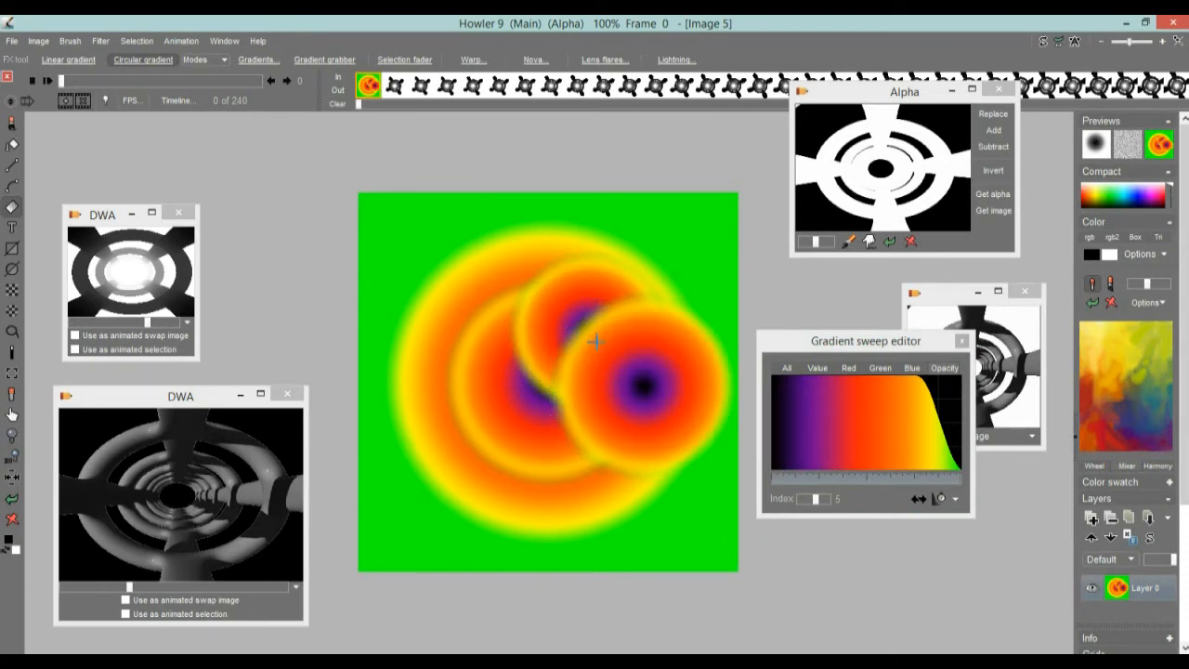
pyautogui.moveTo(534, 408); pyautogui.dragTo(563, 376)
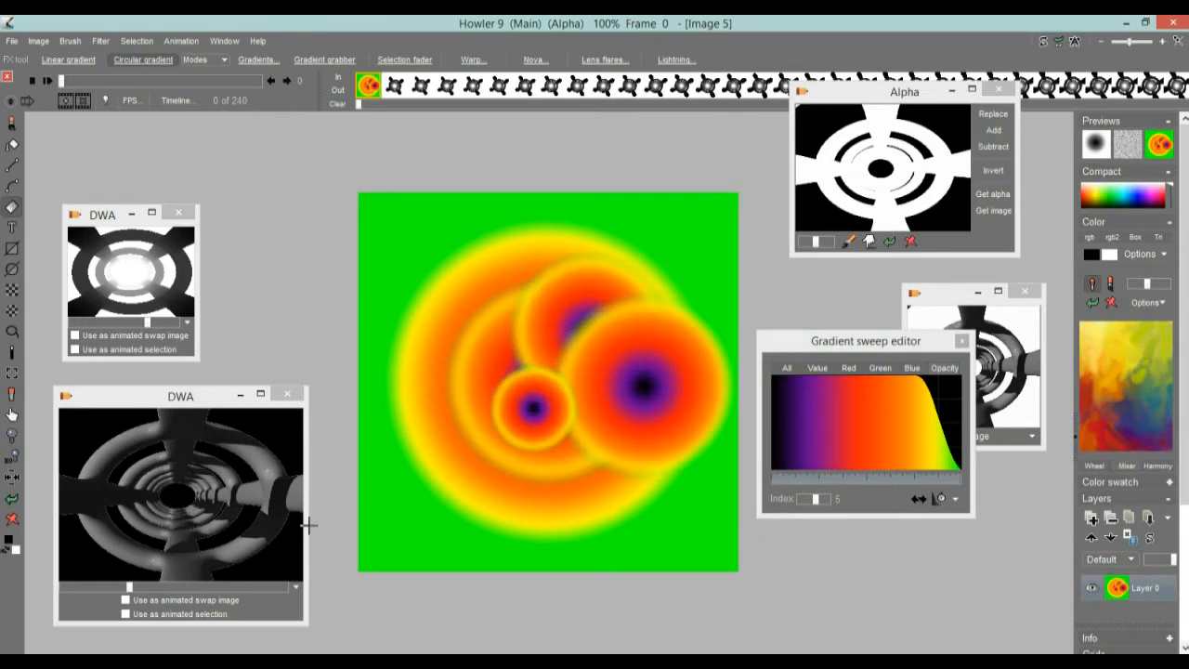
# - Redraw the fading circular gradient from the centre of a cleared frame 0 and pick up its square area as a custom brush
pyautogui.click(13, 520)
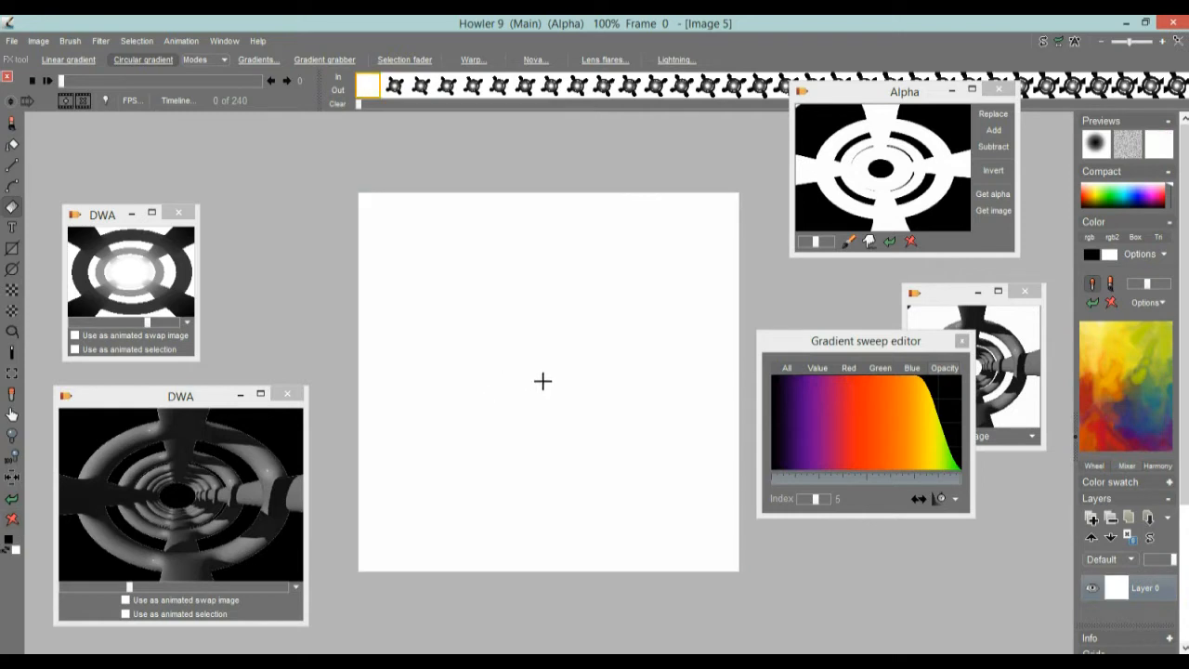
pyautogui.moveTo(548, 371); pyautogui.dragTo(664, 254)
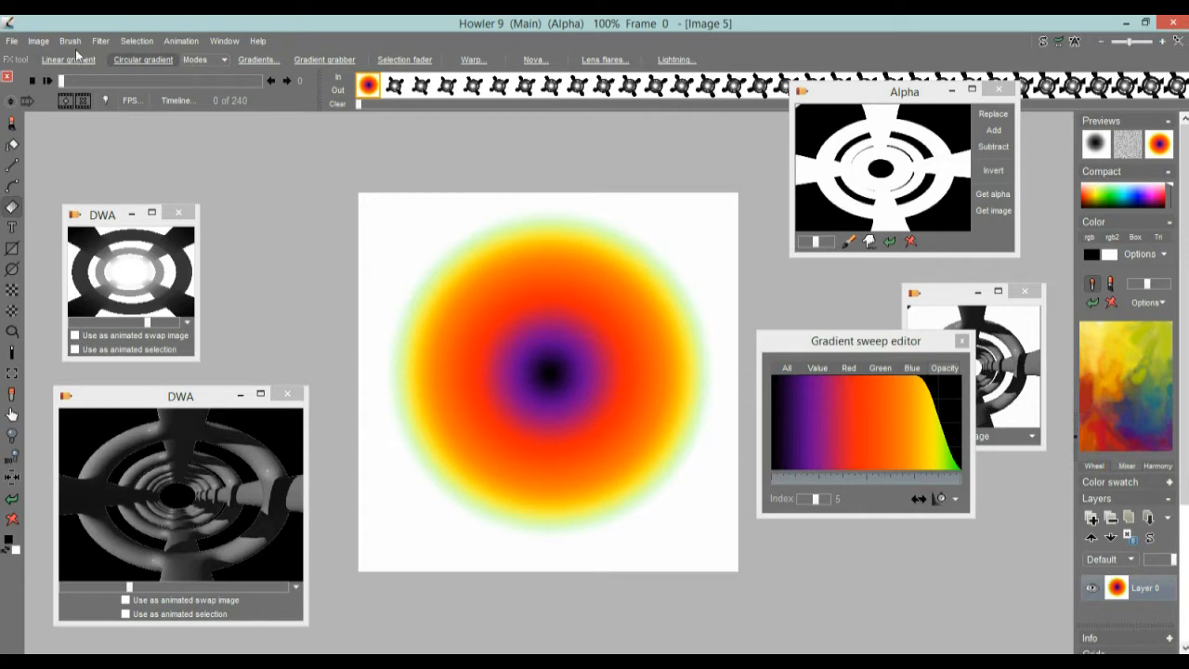
pyautogui.click(12, 374)
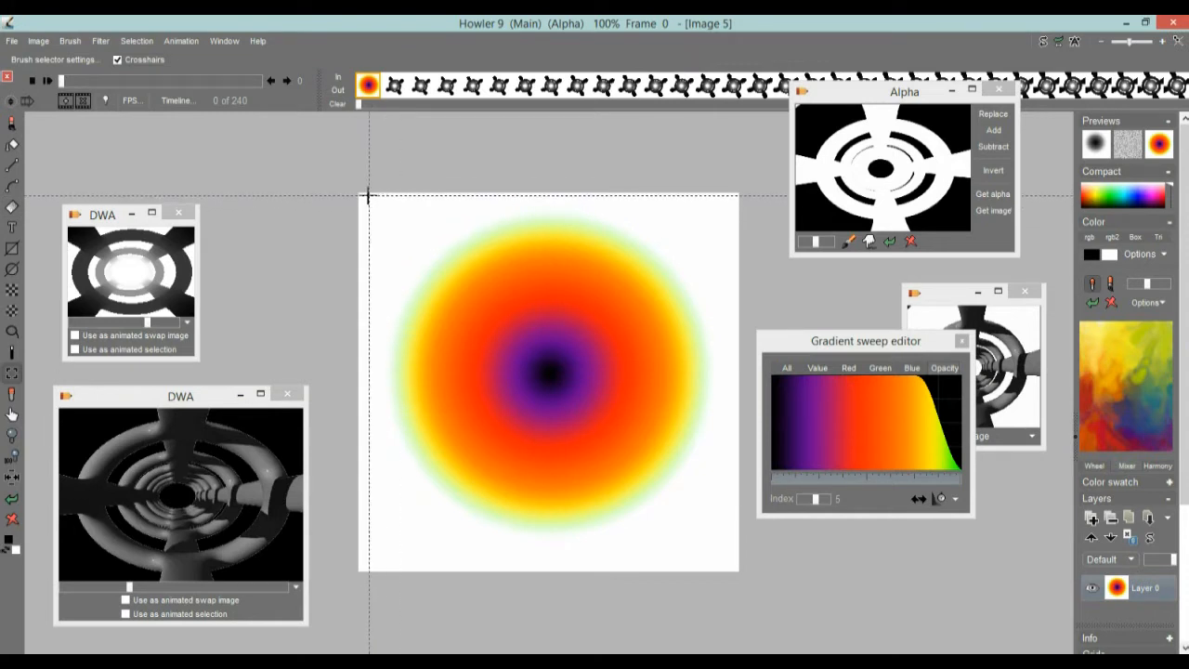
pyautogui.moveTo(371, 194)
pyautogui.mouseDown()
pyautogui.moveTo(469, 272)
pyautogui.moveTo(735, 552)
pyautogui.mouseUp()
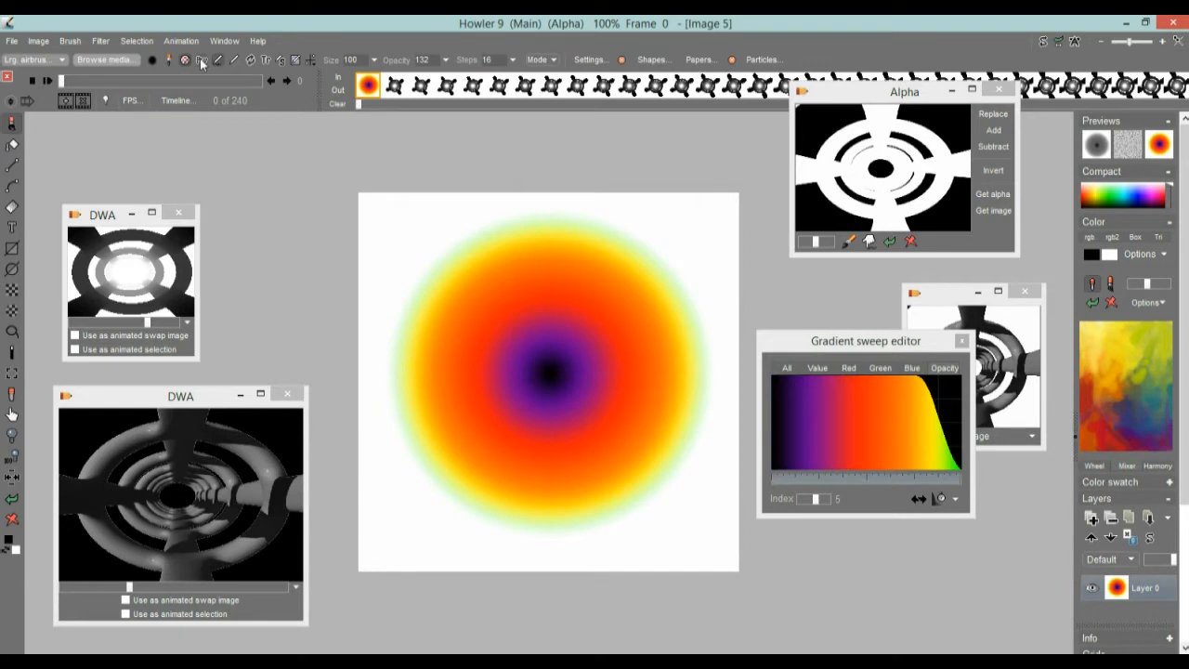
# - Test the gradient brush on the canvas and raise its opacity to 255
pyautogui.moveTo(539, 396); pyautogui.dragTo(381, 216)
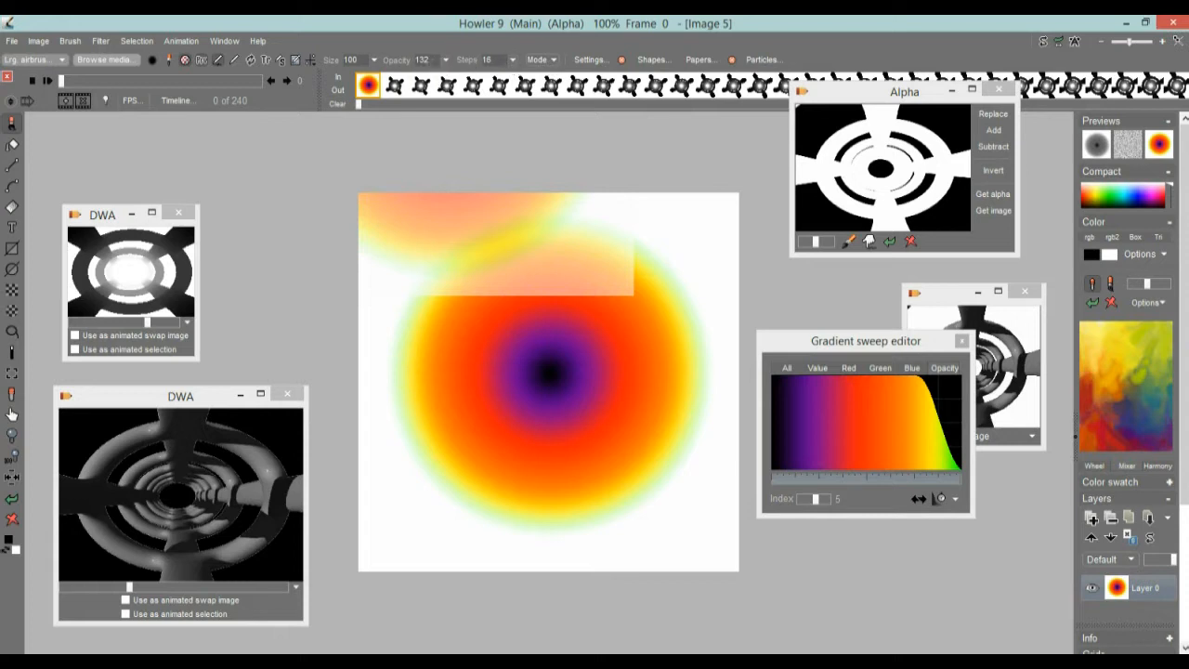
pyautogui.click(446, 59)
pyautogui.moveTo(577, 388); pyautogui.dragTo(243, 150)
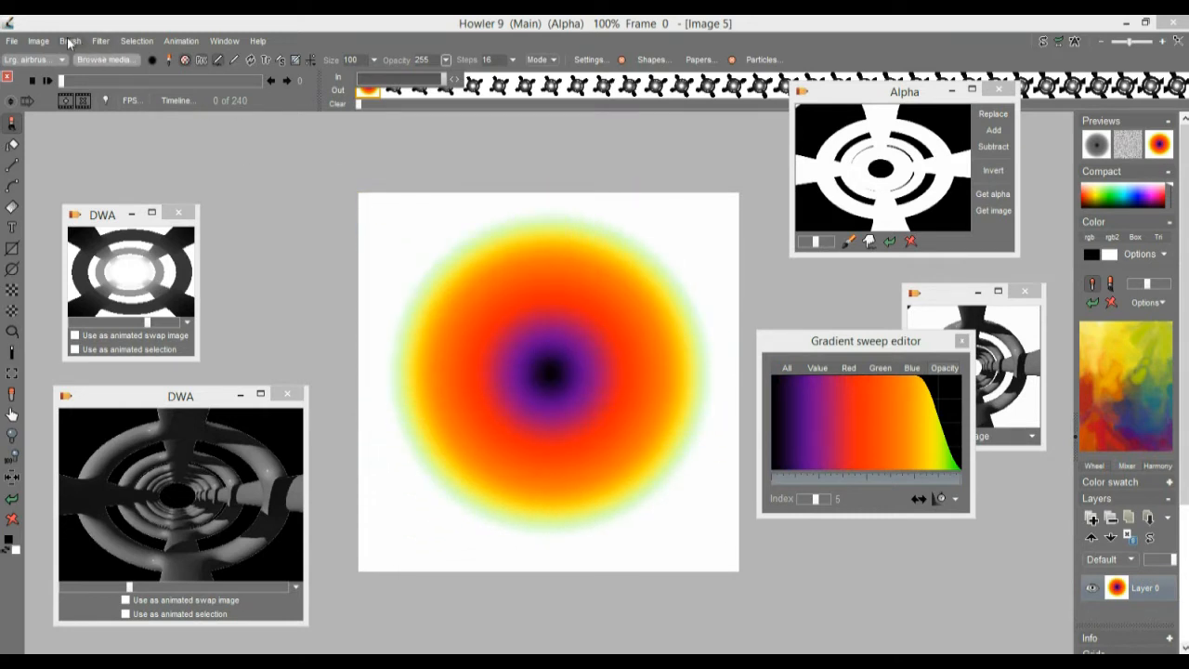
# - Set the brush mode to Multiply and paint over frame 0 with the gradient brush
pyautogui.click(548, 61)
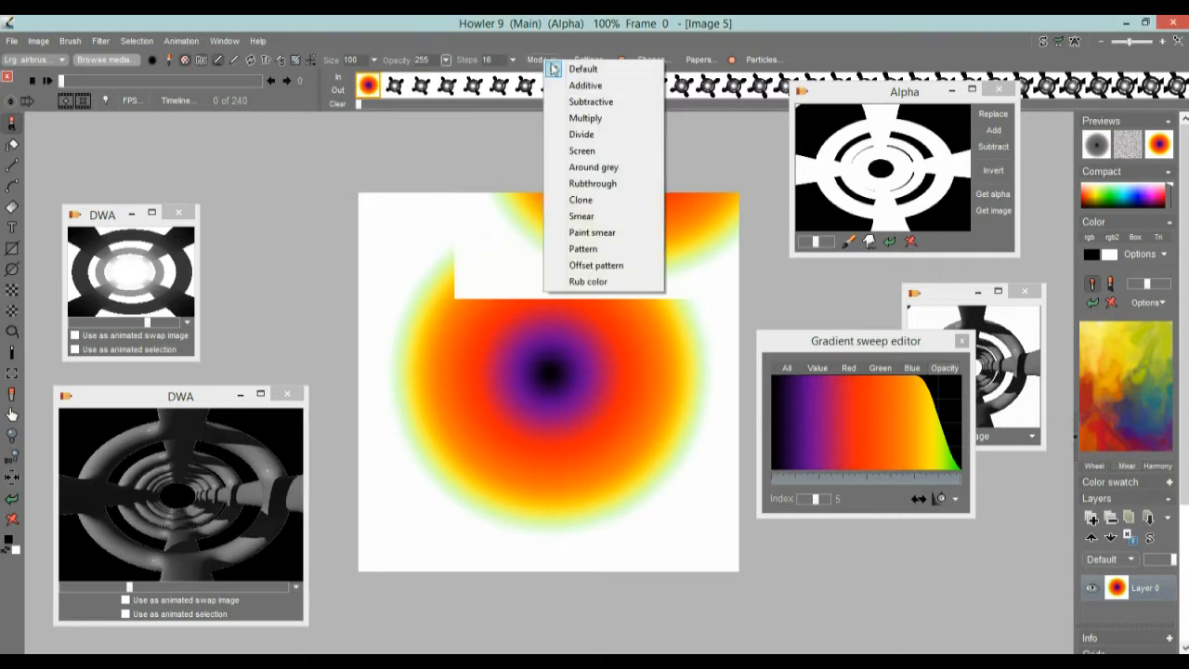
pyautogui.click(588, 118)
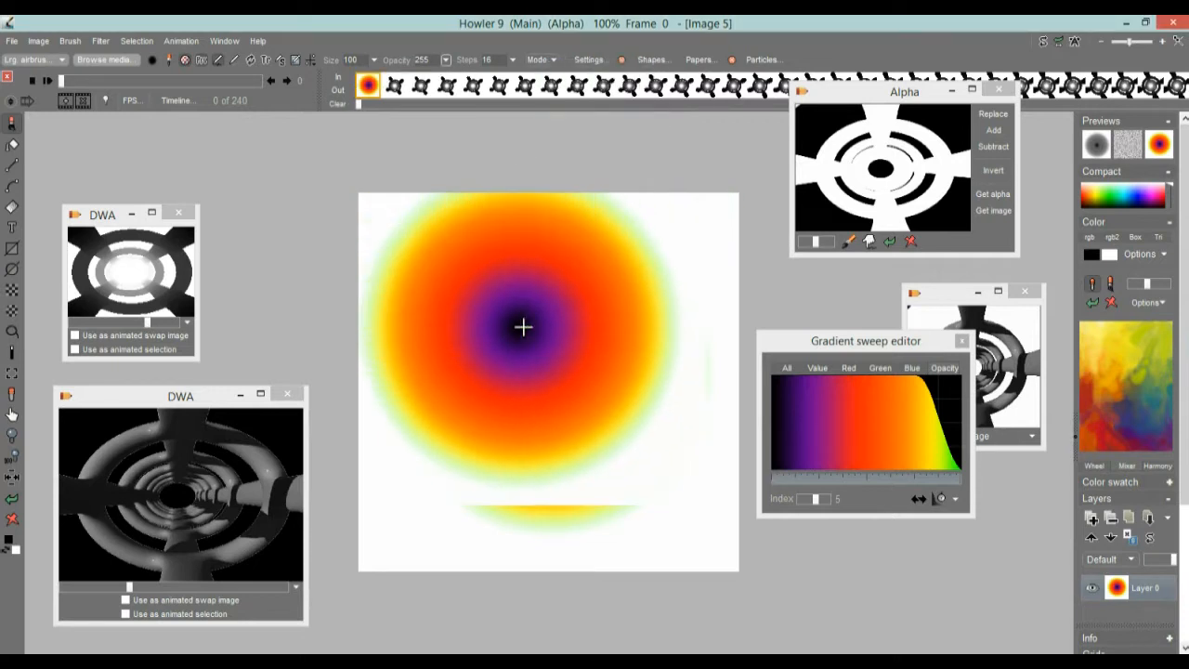
pyautogui.moveTo(570, 324)
pyautogui.mouseDown()
pyautogui.moveTo(512, 454)
pyautogui.moveTo(473, 465)
pyautogui.moveTo(539, 313)
pyautogui.moveTo(477, 382)
pyautogui.moveTo(632, 366)
pyautogui.moveTo(430, 312)
pyautogui.mouseUp()
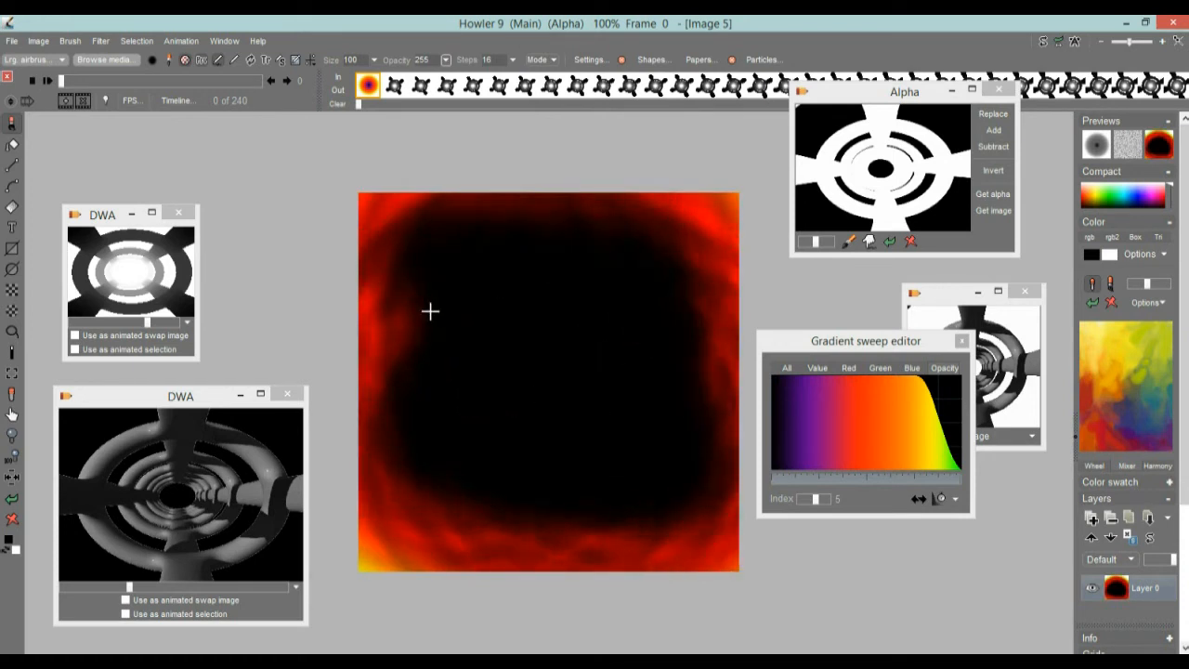
pyautogui.click(500, 370)
pyautogui.moveTo(545, 387)
pyautogui.mouseDown()
pyautogui.moveTo(582, 348)
pyautogui.moveTo(576, 387)
pyautogui.mouseUp()
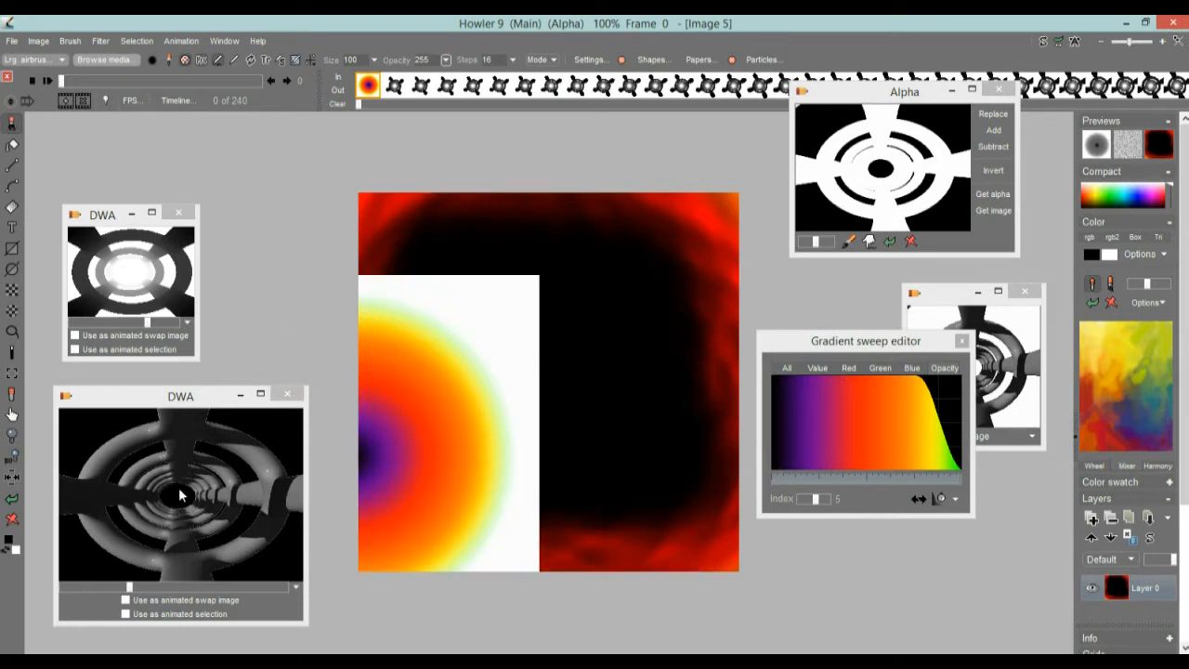
# - Restore the stored colour animation to the main canvas and store a managed copy of the gradient brush
pyautogui.doubleClick(173, 492)
pyautogui.click(637, 388)
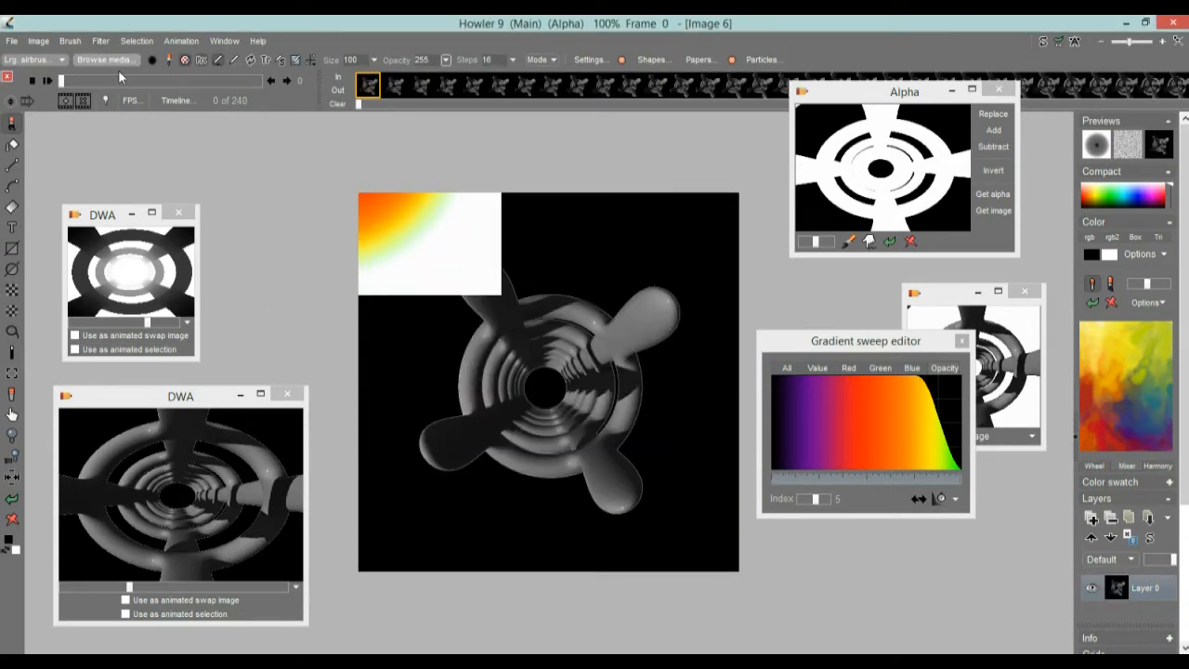
pyautogui.click(71, 41)
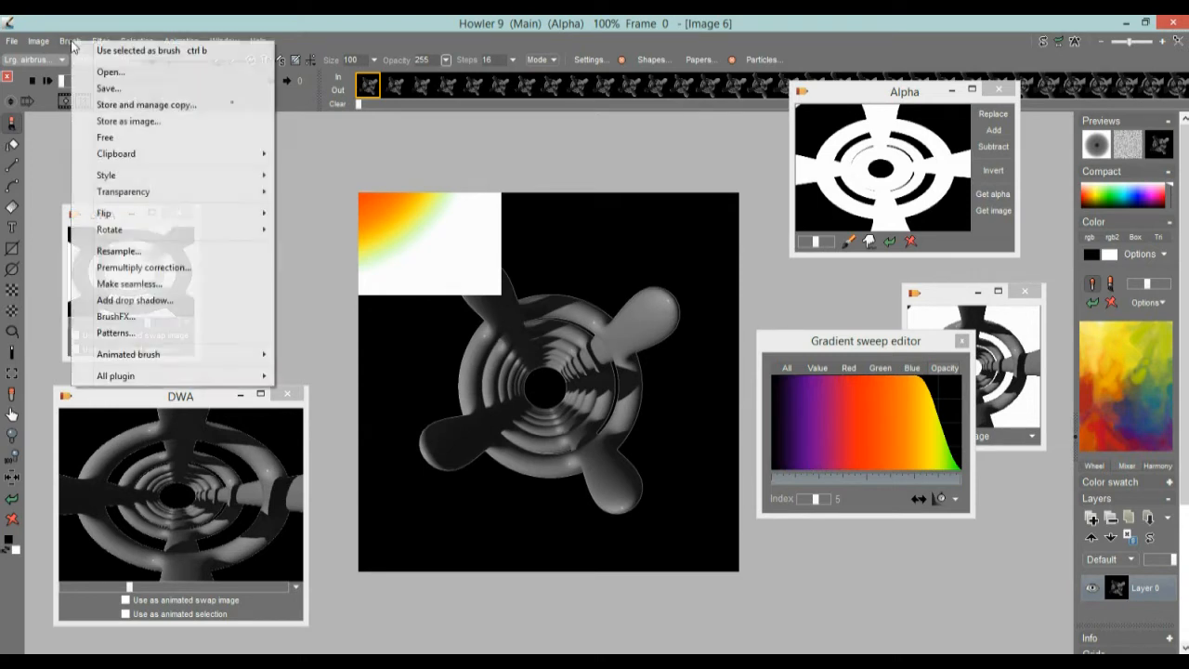
pyautogui.click(144, 106)
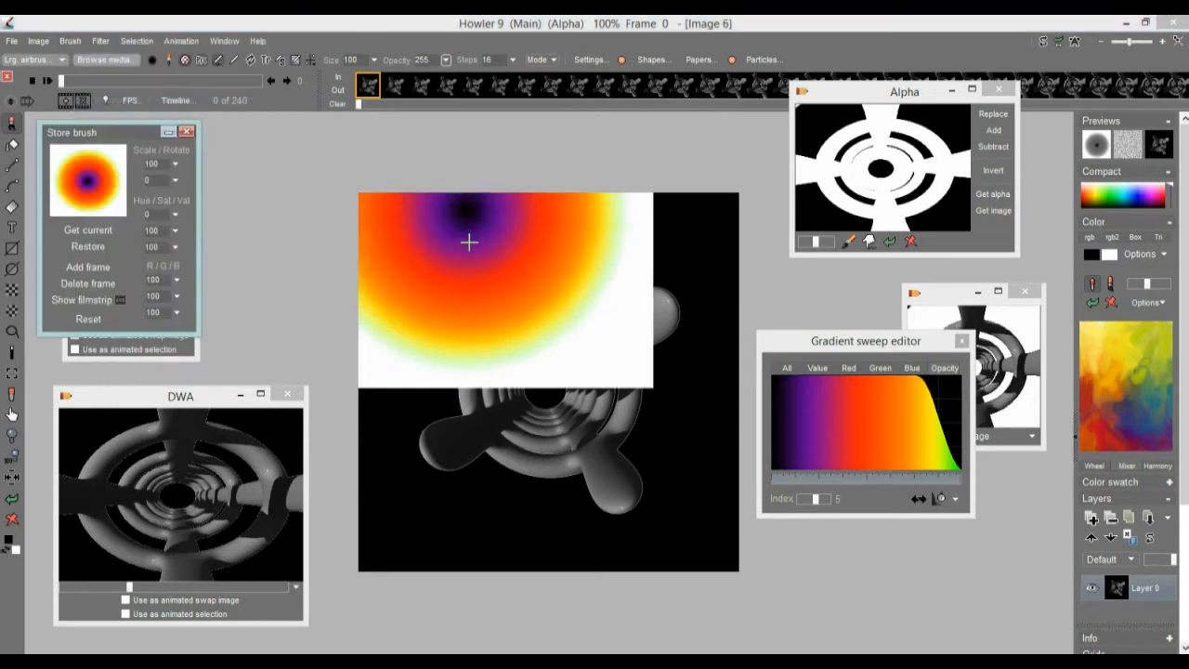
pyautogui.moveTo(87, 137); pyautogui.dragTo(265, 138)
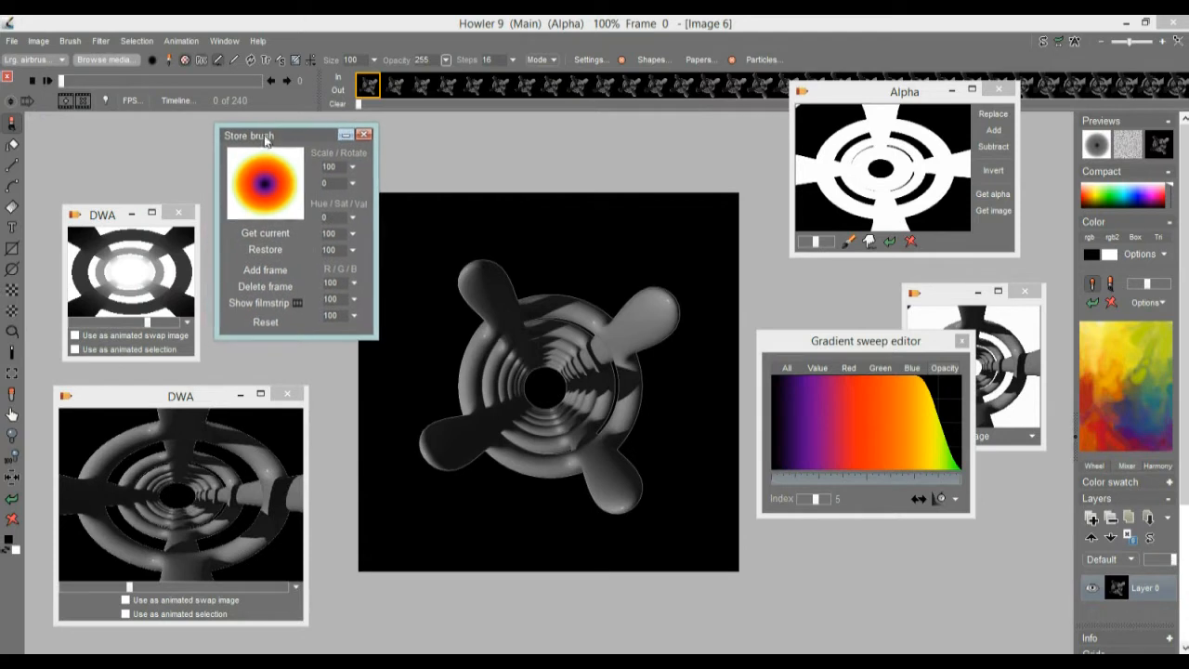
# - Open the Brush keyframer for the gradient brush, try Subtract blending, and set the blending to Multiply
pyautogui.click(181, 42)
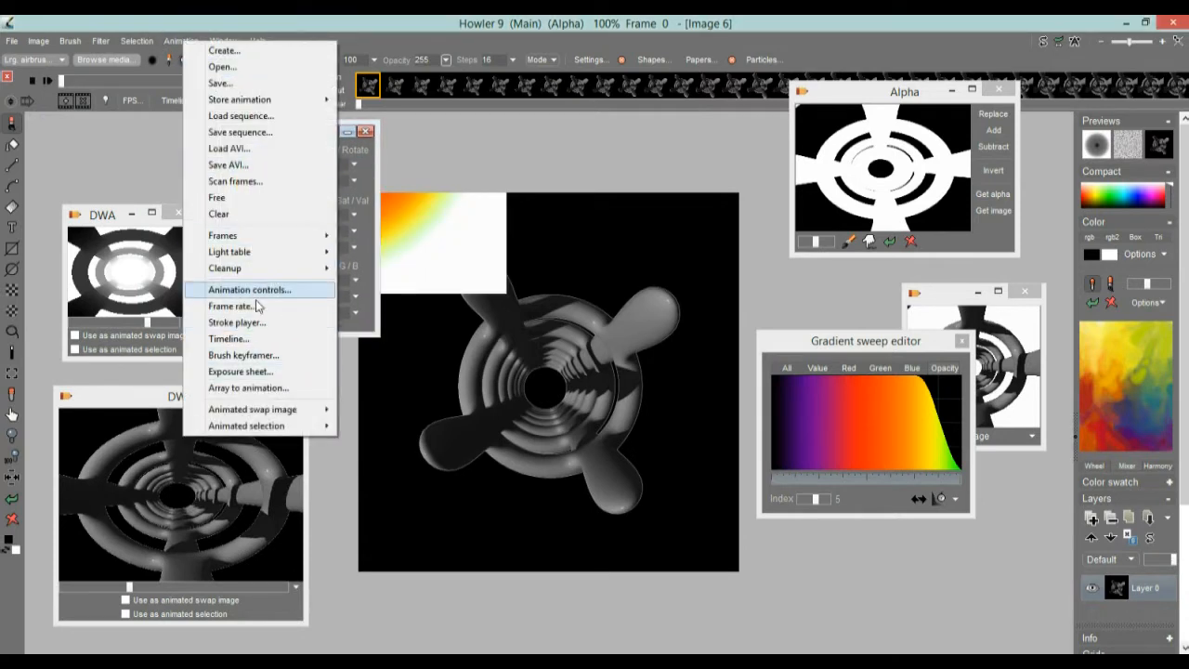
pyautogui.click(243, 354)
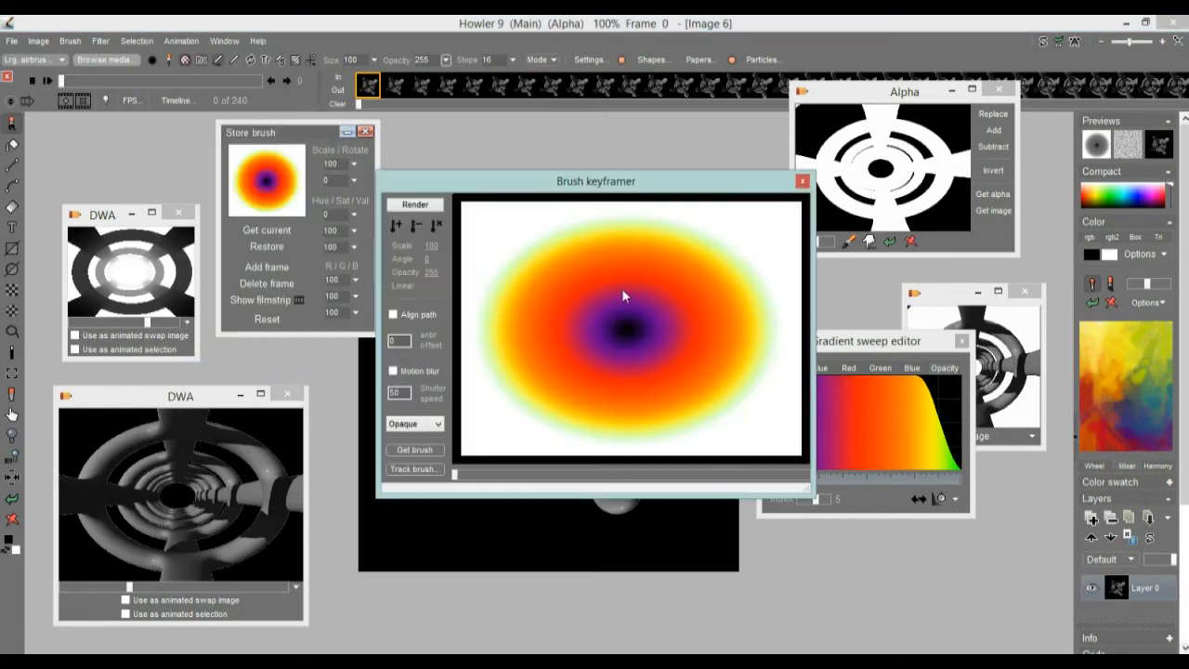
pyautogui.moveTo(528, 190)
pyautogui.mouseDown()
pyautogui.moveTo(937, 209)
pyautogui.moveTo(796, 128)
pyautogui.moveTo(558, 119)
pyautogui.mouseUp()
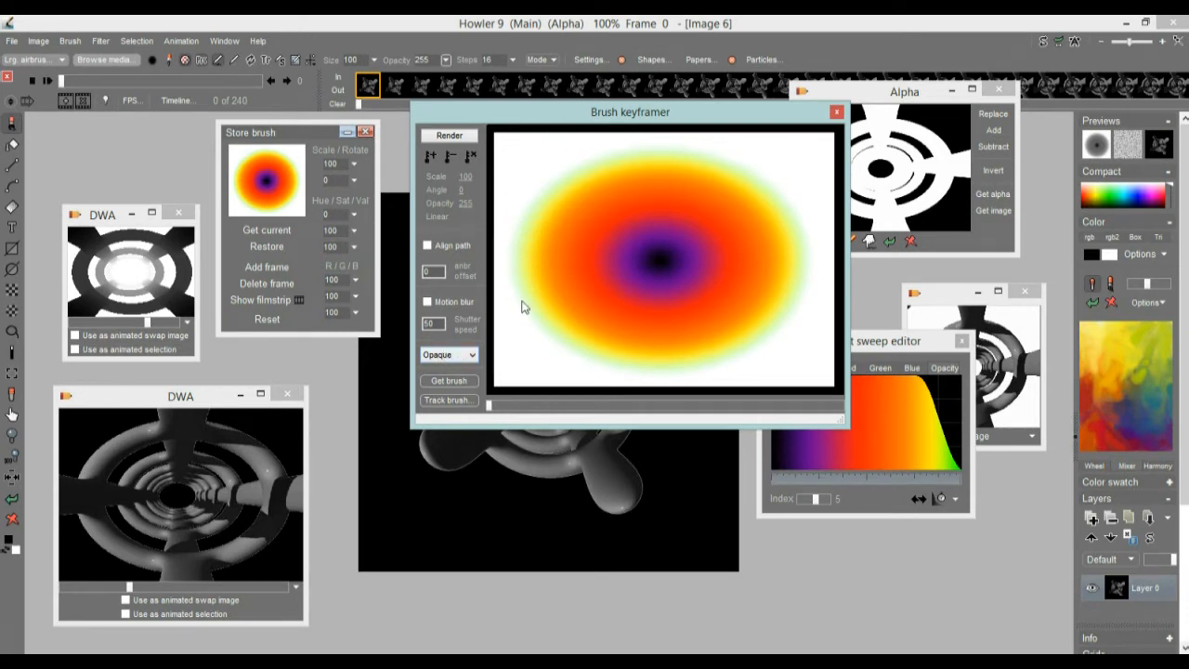
pyautogui.click(449, 355)
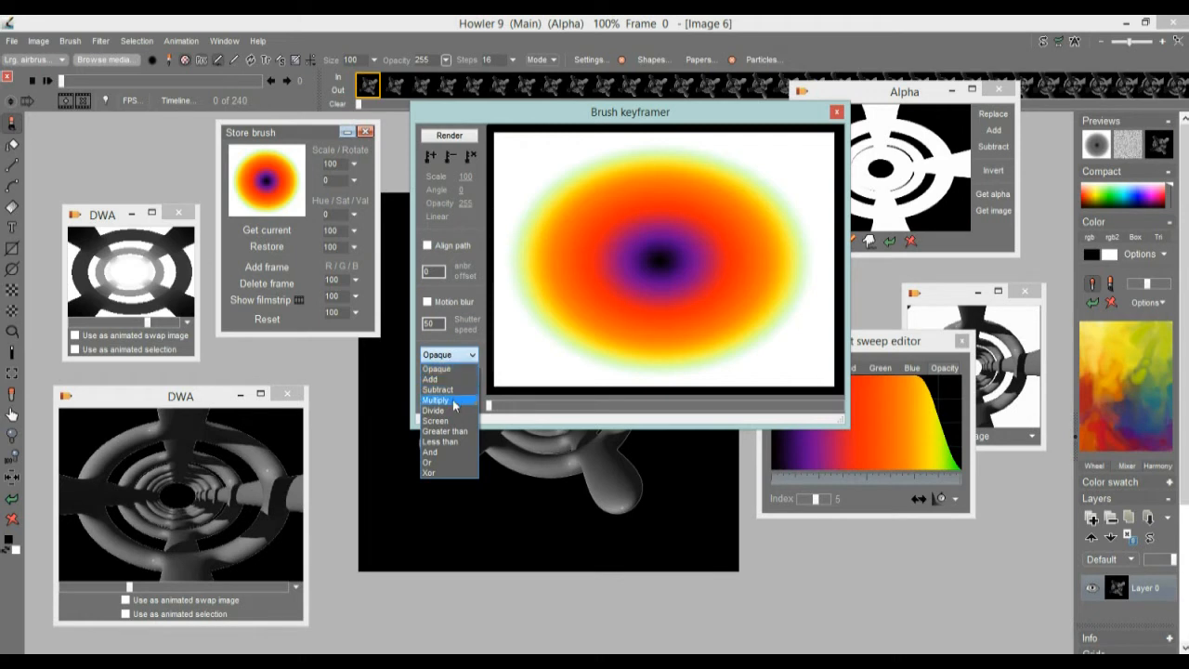
pyautogui.click(439, 390)
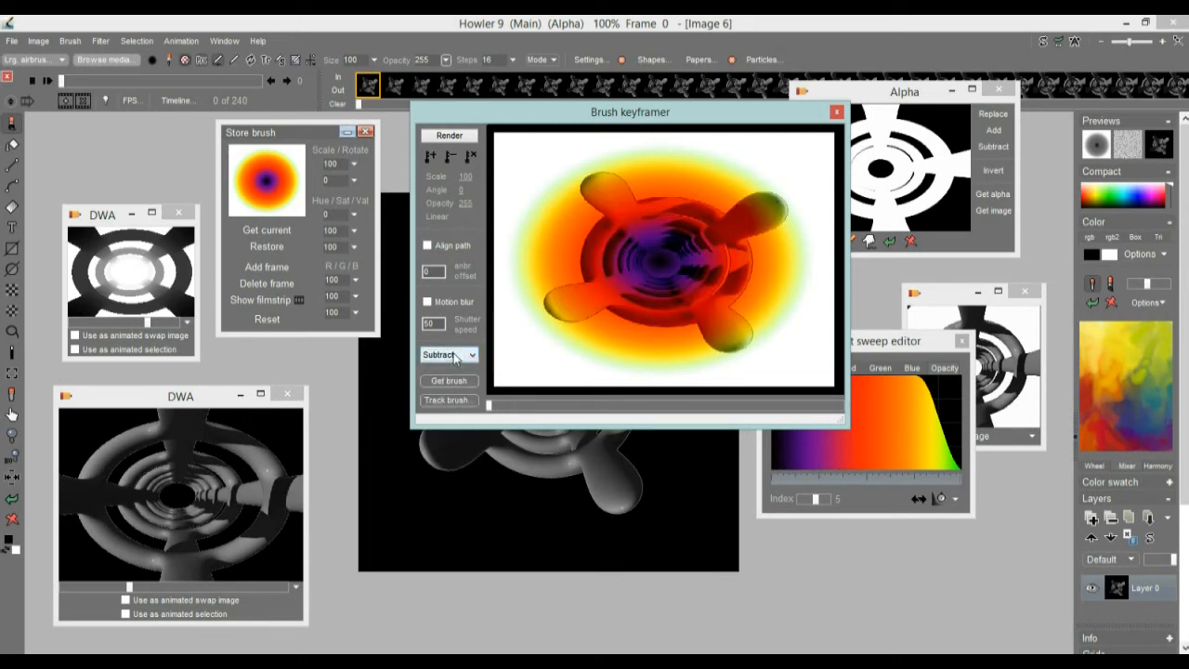
pyautogui.click(453, 356)
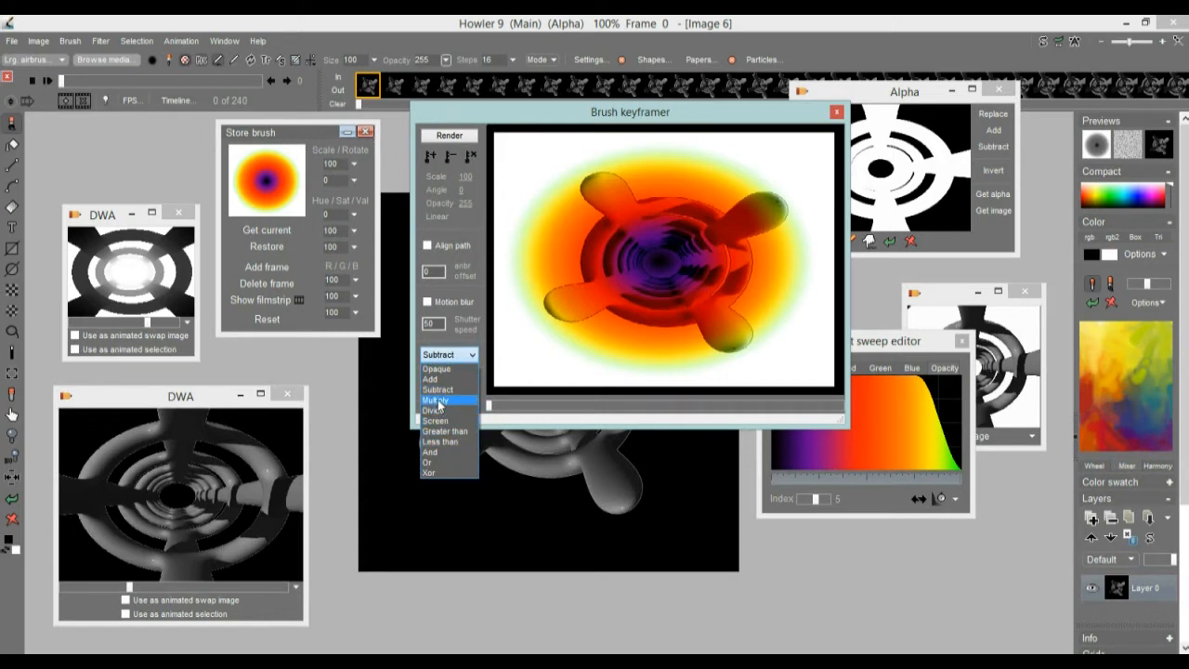
pyautogui.click(437, 400)
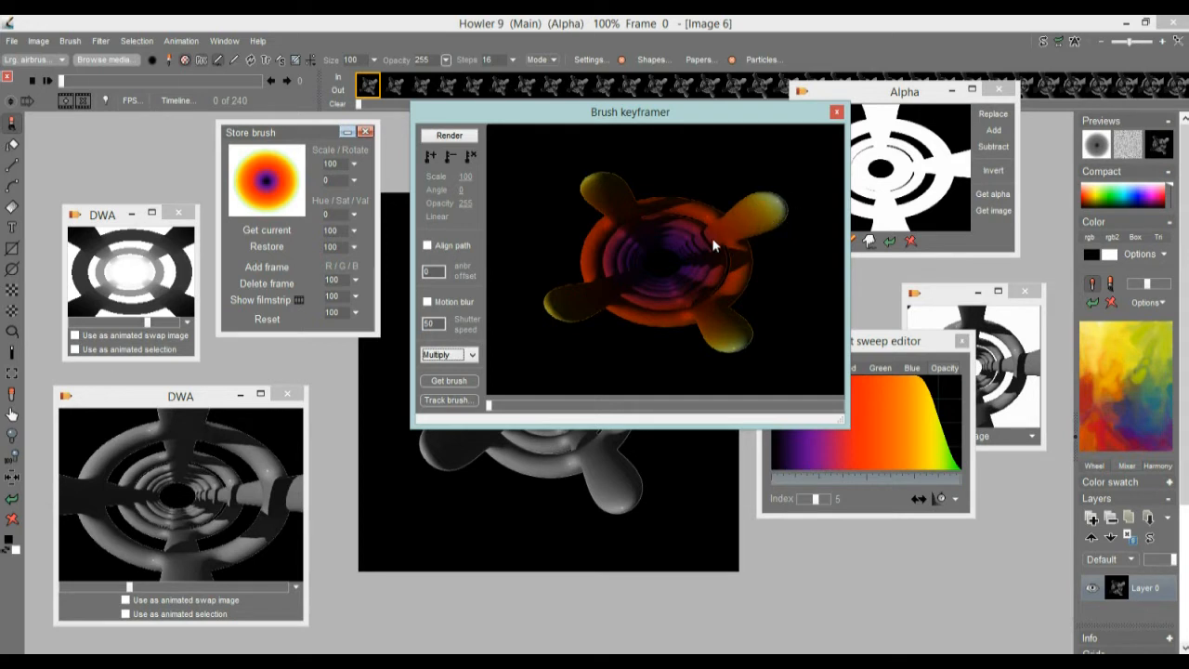
# - Enlarge the Brush keyframer and set the gradient brush's scale to 72 at frame 0
pyautogui.click(472, 381)
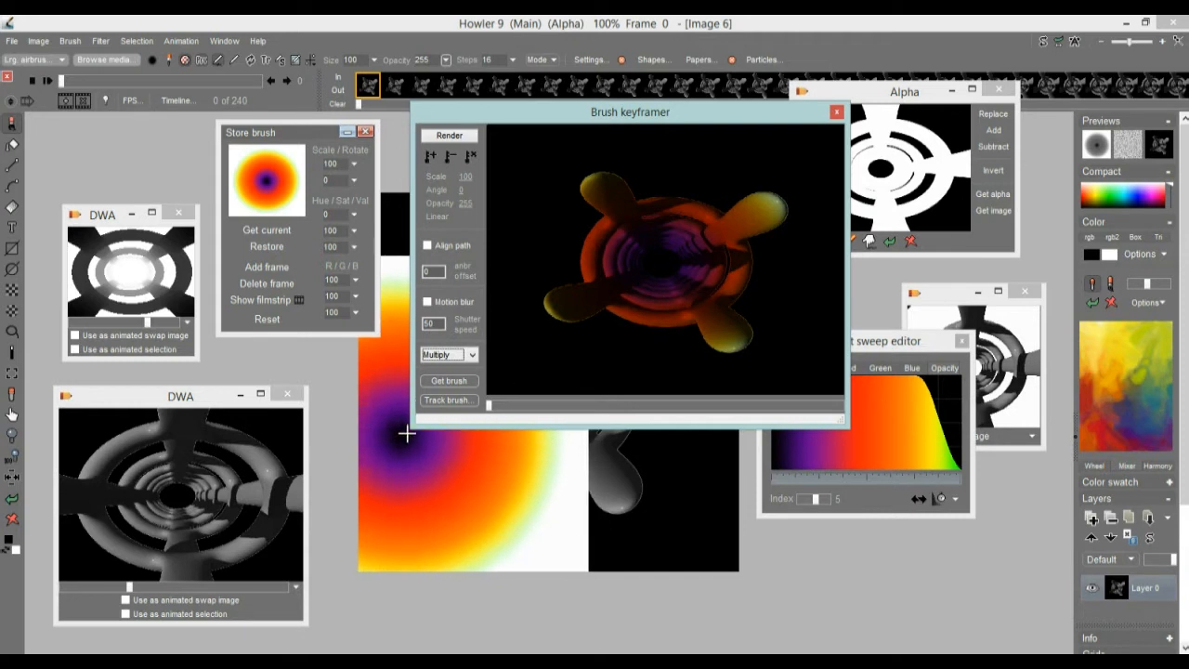
pyautogui.moveTo(411, 428)
pyautogui.mouseDown()
pyautogui.moveTo(256, 554)
pyautogui.moveTo(56, 563)
pyautogui.moveTo(98, 637)
pyautogui.mouseUp()
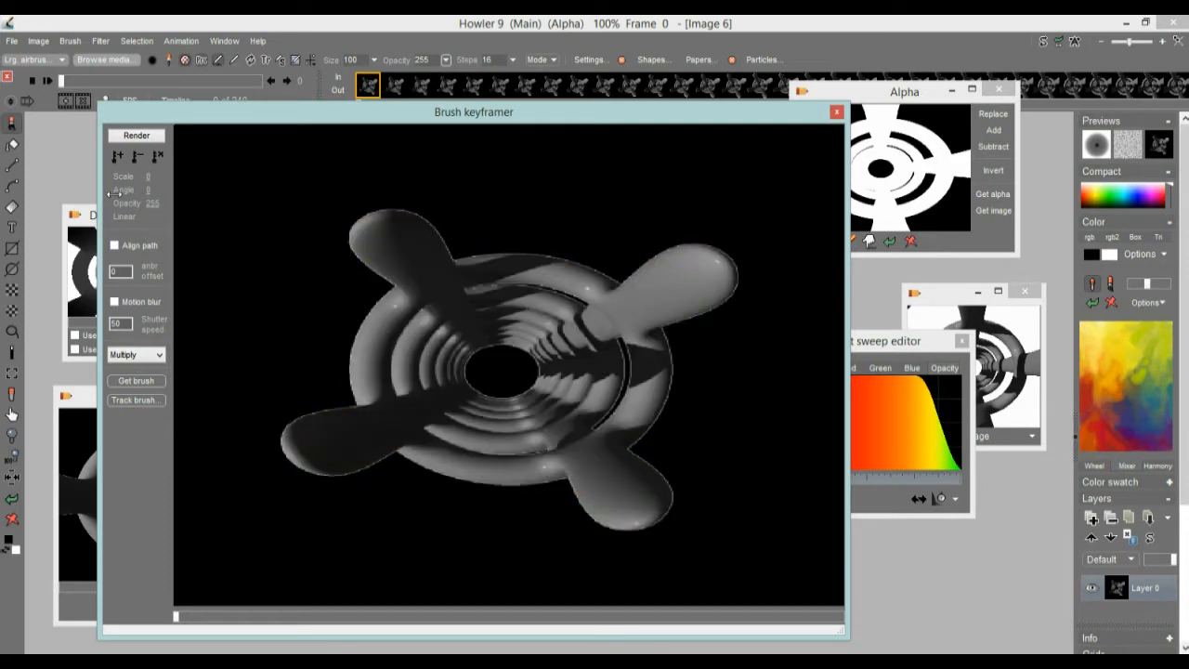
pyautogui.moveTo(143, 200)
pyautogui.mouseDown()
pyautogui.moveTo(199, 196)
pyautogui.moveTo(141, 197)
pyautogui.mouseUp()
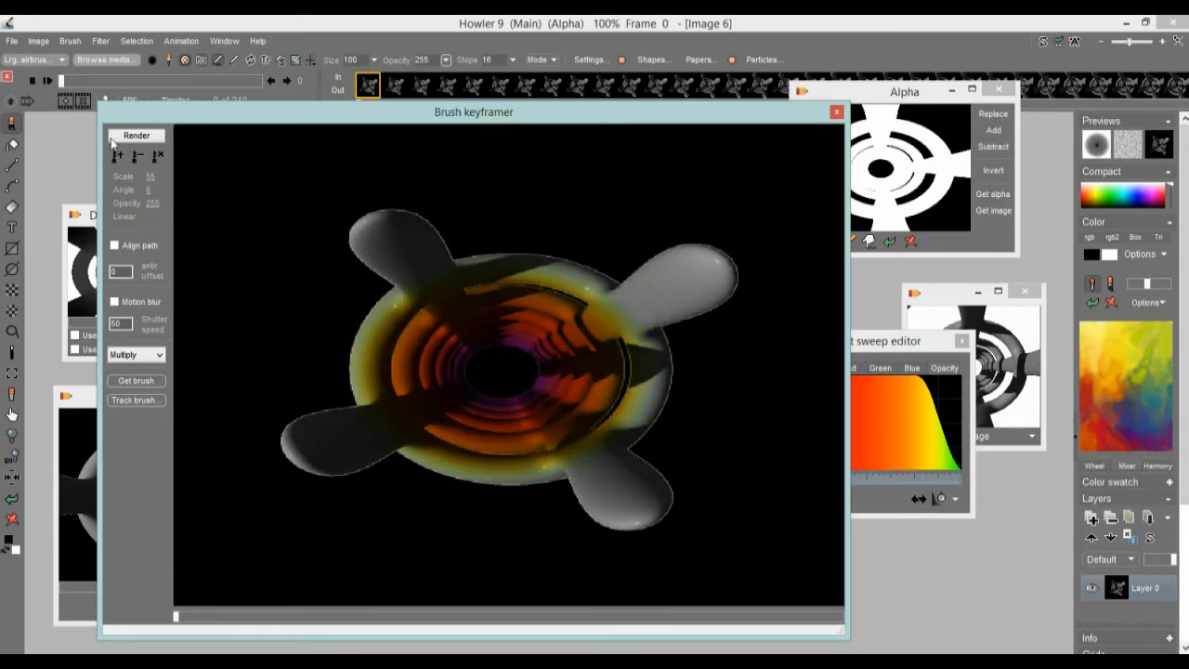
pyautogui.moveTo(153, 179)
pyautogui.mouseDown()
pyautogui.moveTo(172, 177)
pyautogui.moveTo(152, 178)
pyautogui.mouseUp()
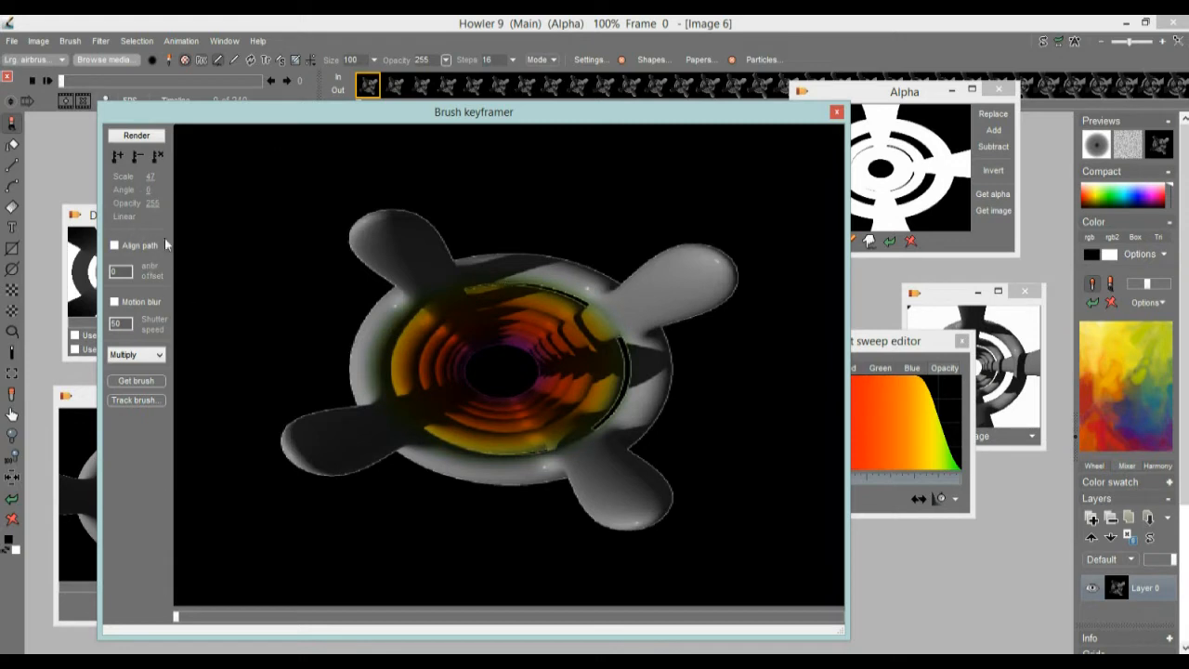
pyautogui.moveTo(151, 179); pyautogui.dragTo(157, 182)
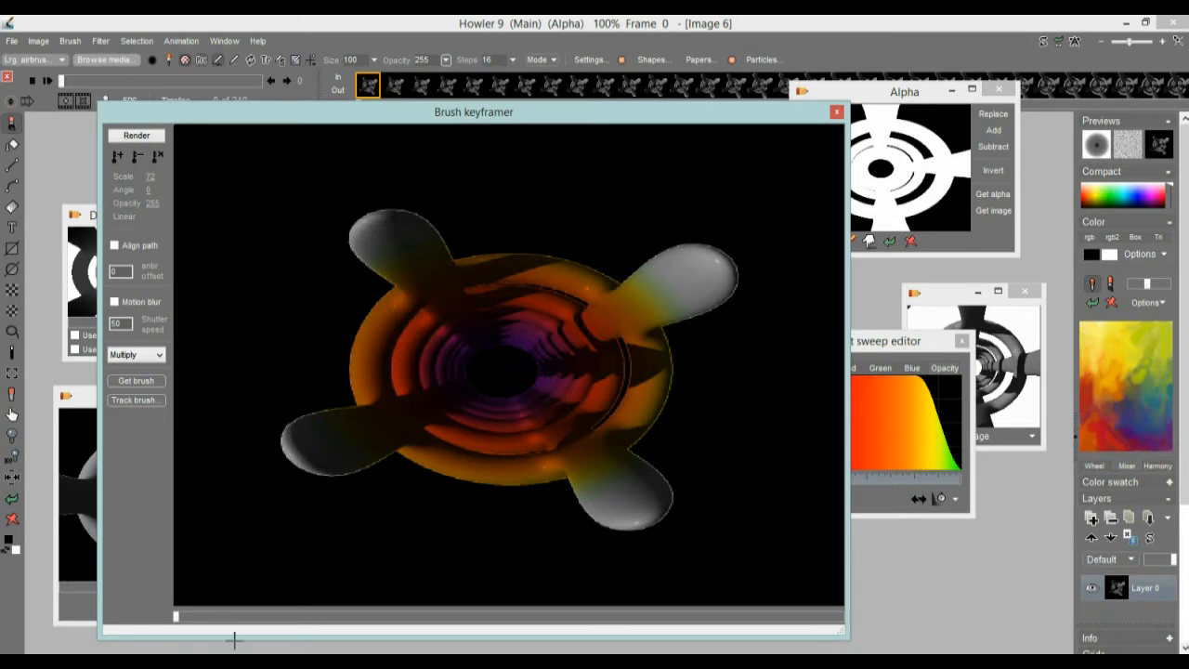
# - Preview the gradient brush in the Brush keyframer, render it over the animation in Multiply blending, and close the keyframer
pyautogui.moveTo(184, 621)
pyautogui.mouseDown()
pyautogui.moveTo(608, 616)
pyautogui.moveTo(215, 629)
pyautogui.moveTo(361, 629)
pyautogui.moveTo(259, 633)
pyautogui.mouseUp()
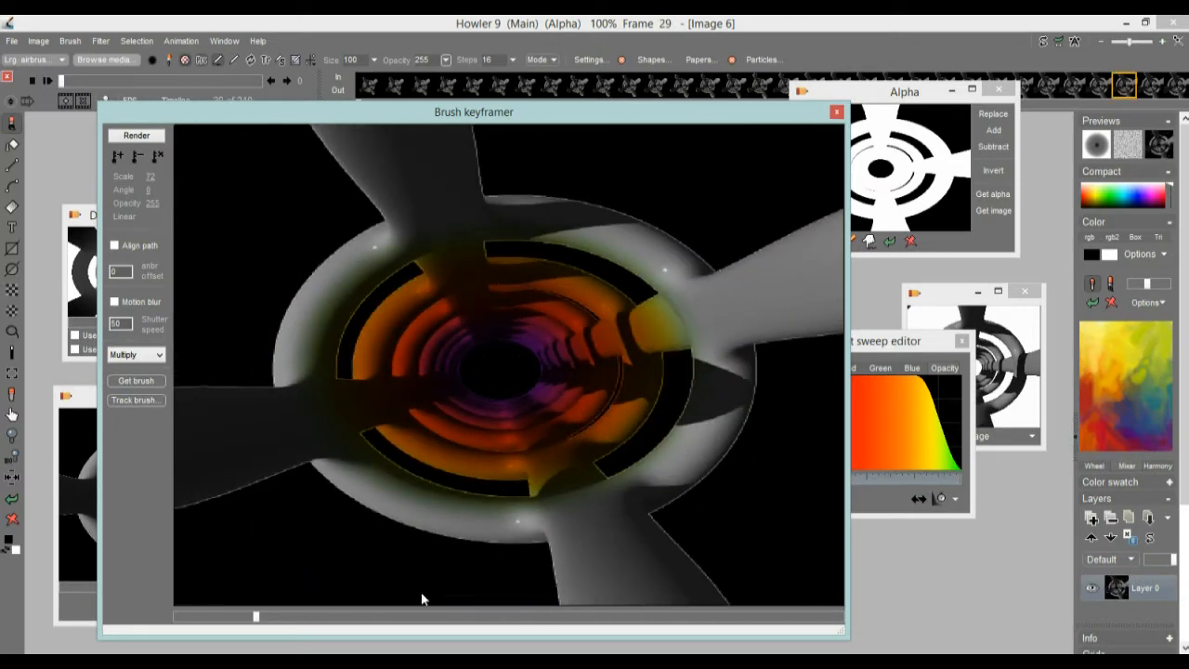
pyautogui.moveTo(290, 621); pyautogui.dragTo(222, 629)
pyautogui.click(140, 136)
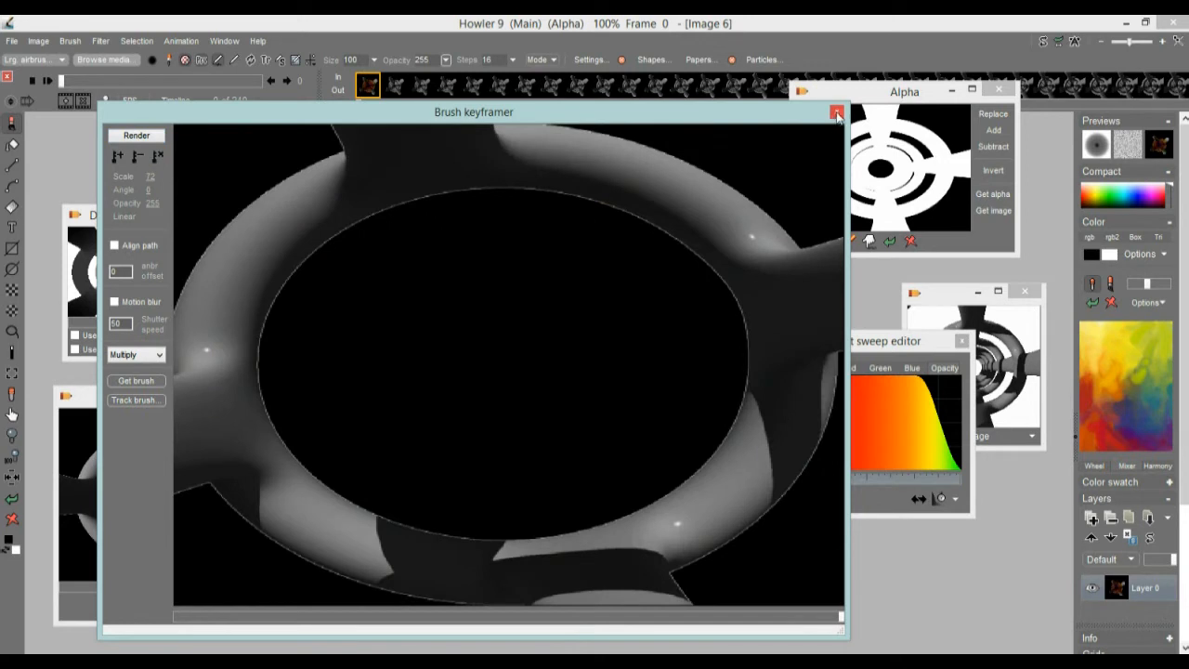
pyautogui.click(836, 113)
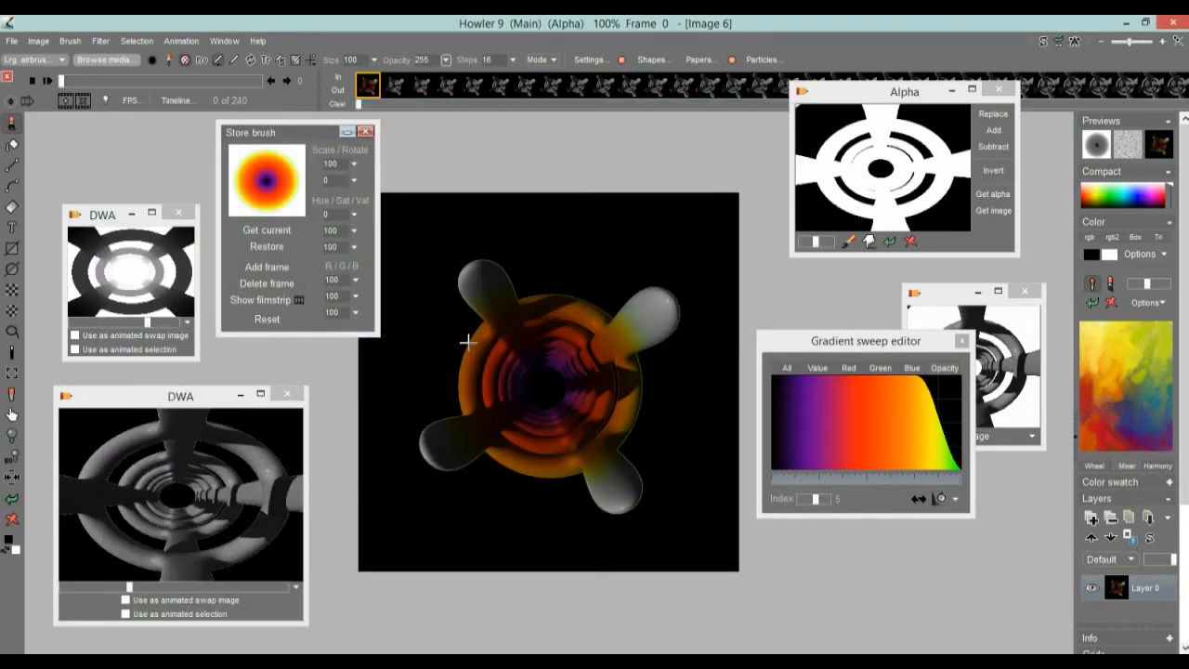
# - Check frames throughout the coloured tunnel animation and store the animation to disc
pyautogui.click(83, 97)
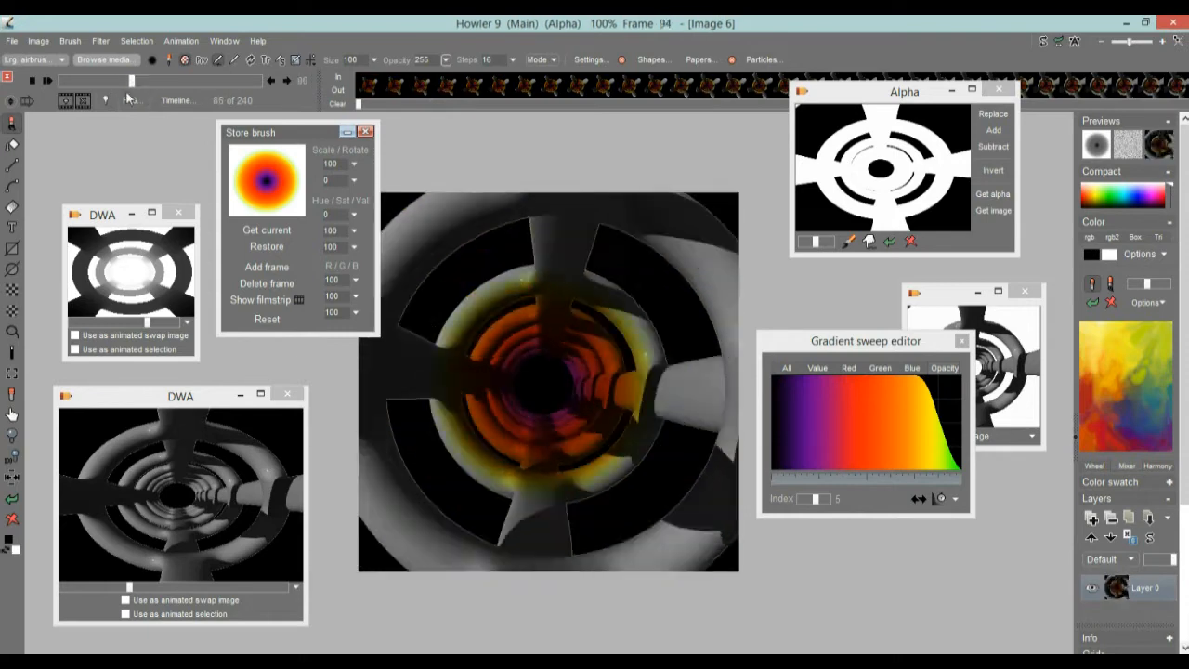
pyautogui.moveTo(82, 97); pyautogui.dragTo(167, 84)
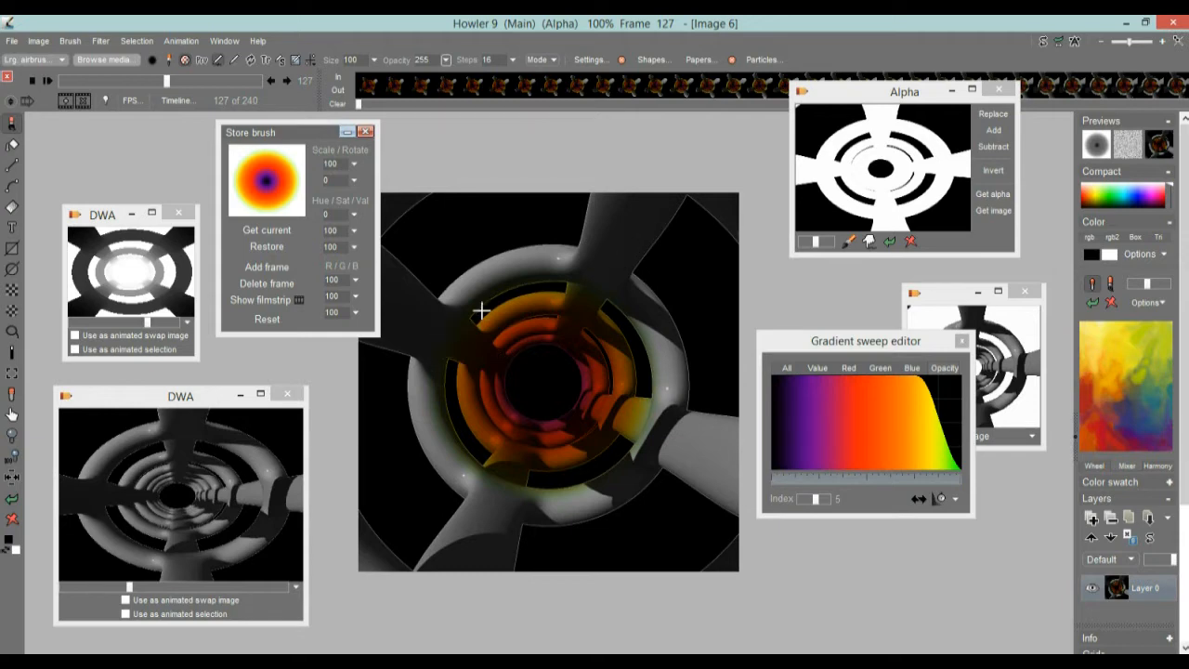
pyautogui.moveTo(157, 83); pyautogui.dragTo(94, 87)
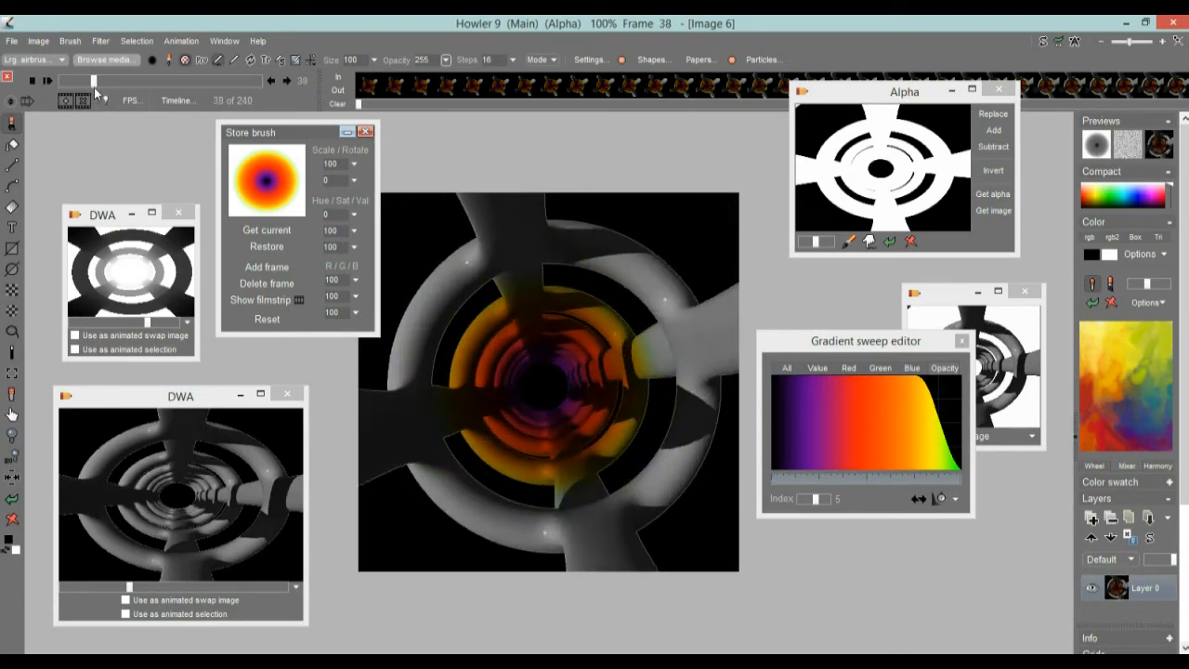
pyautogui.click(183, 42)
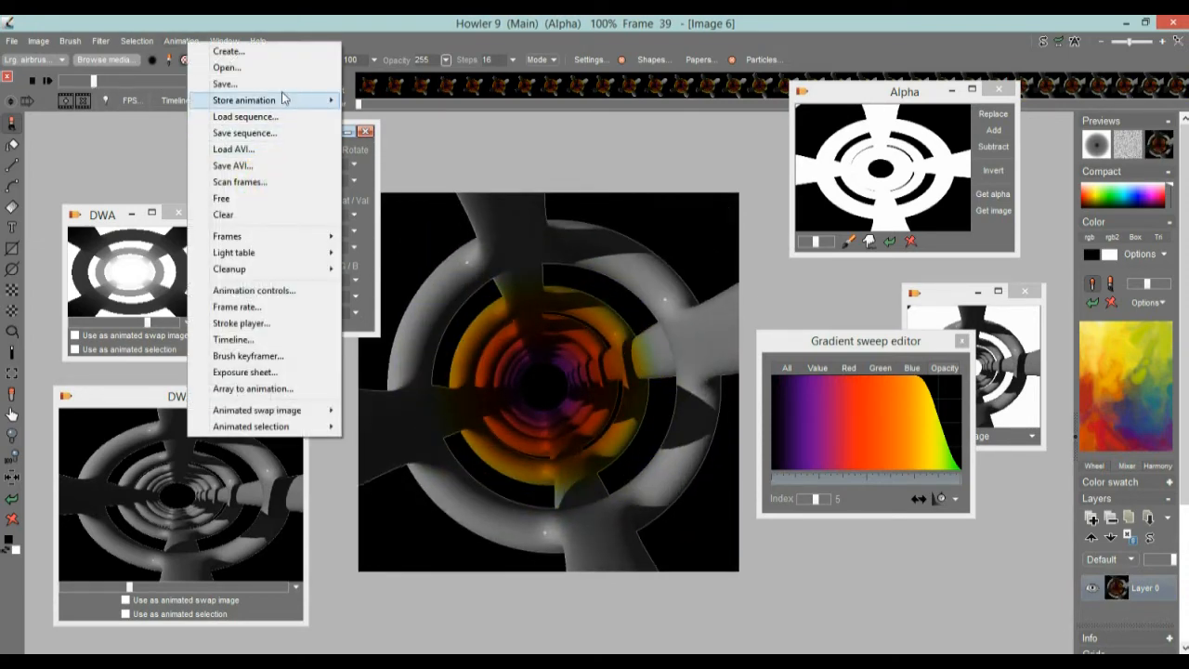
pyautogui.moveTo(265, 102)
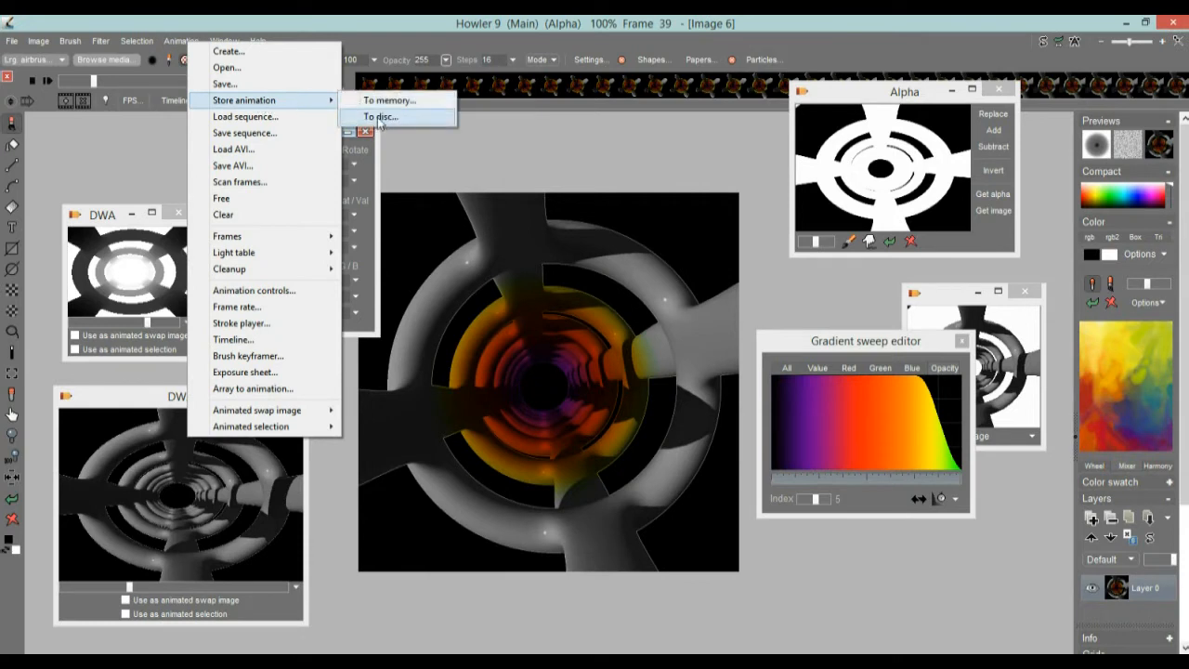
pyautogui.click(379, 118)
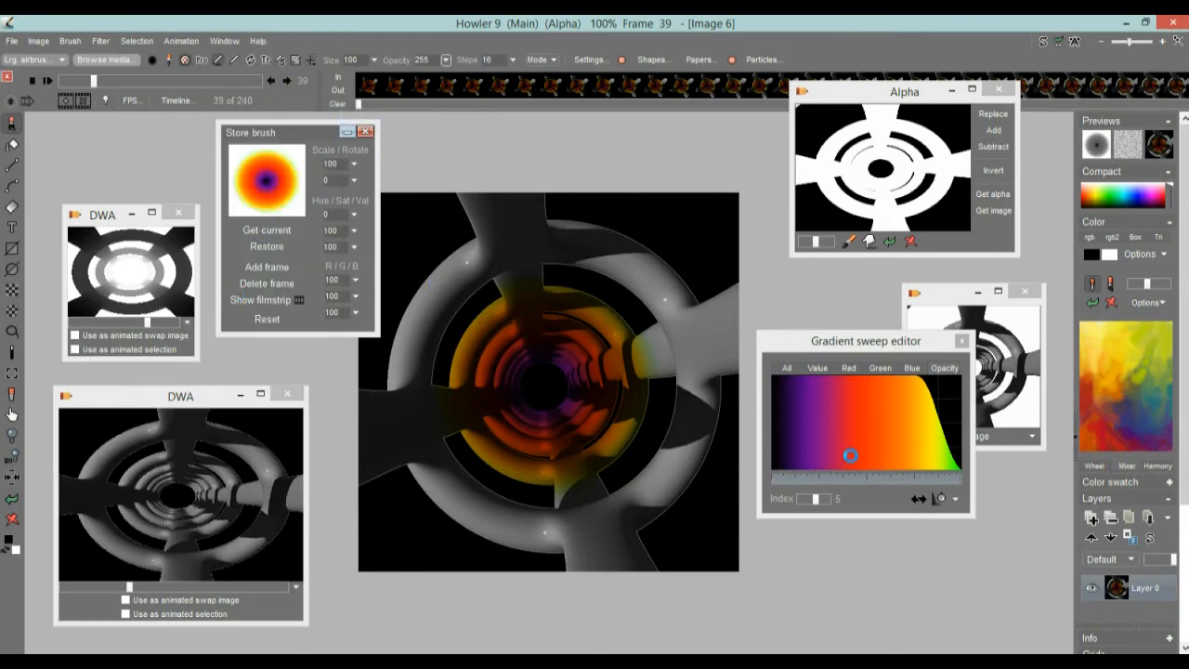
# - Shrink the large grey tunnel animation window and arrange it with the newly stored coloured animation beside the canvas
pyautogui.moveTo(866, 173); pyautogui.dragTo(54, 377)
pyautogui.moveTo(196, 399); pyautogui.dragTo(223, 396)
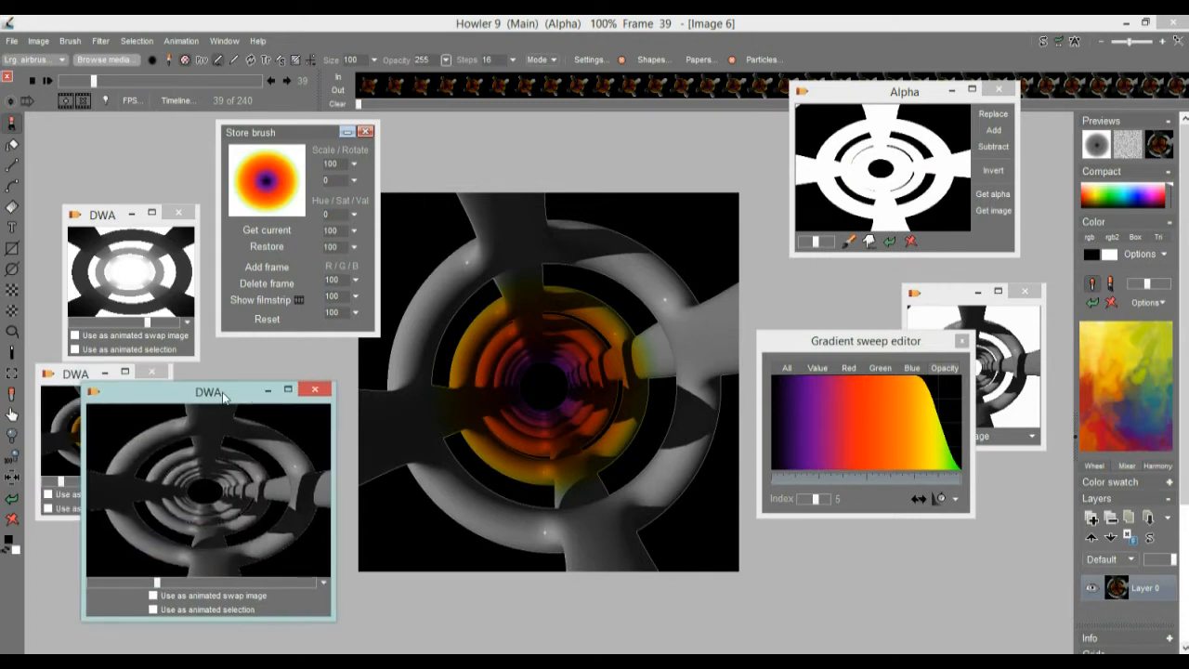
pyautogui.moveTo(333, 617); pyautogui.dragTo(219, 491)
pyautogui.moveTo(127, 394); pyautogui.dragTo(82, 545)
pyautogui.moveTo(84, 374); pyautogui.dragTo(128, 439)
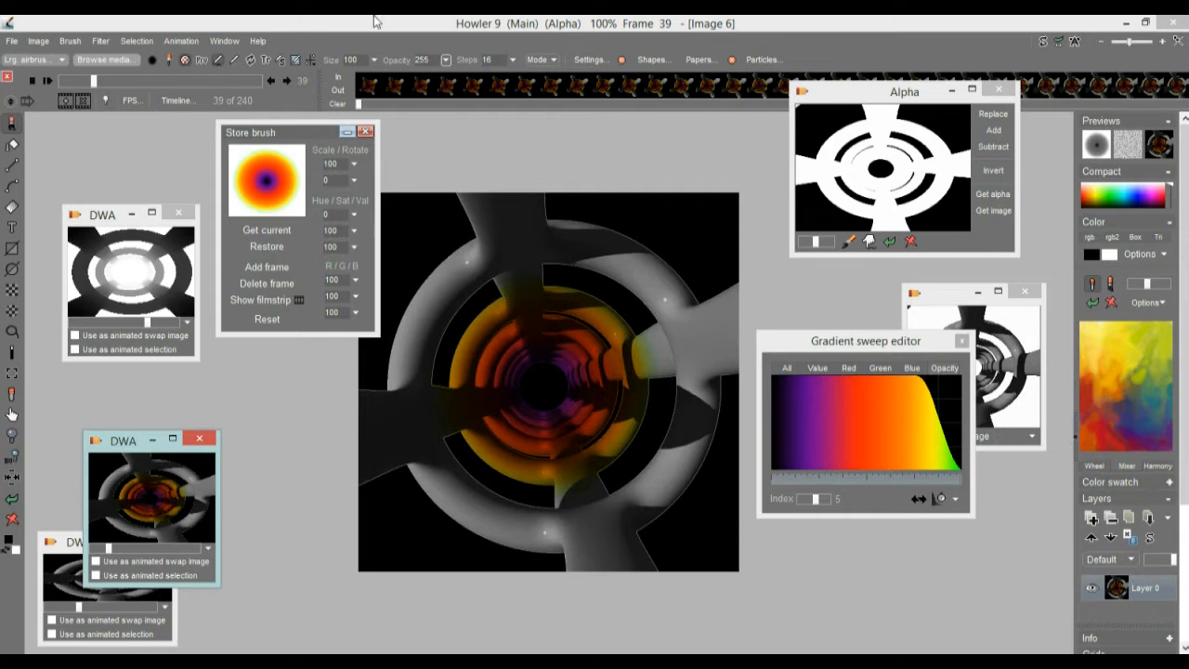
# - Load frame000.BMP to frame013.BMP from the tunnels-Carrara2\talk-bmp-to-me folder as an image sequence and check its frames
pyautogui.click(181, 42)
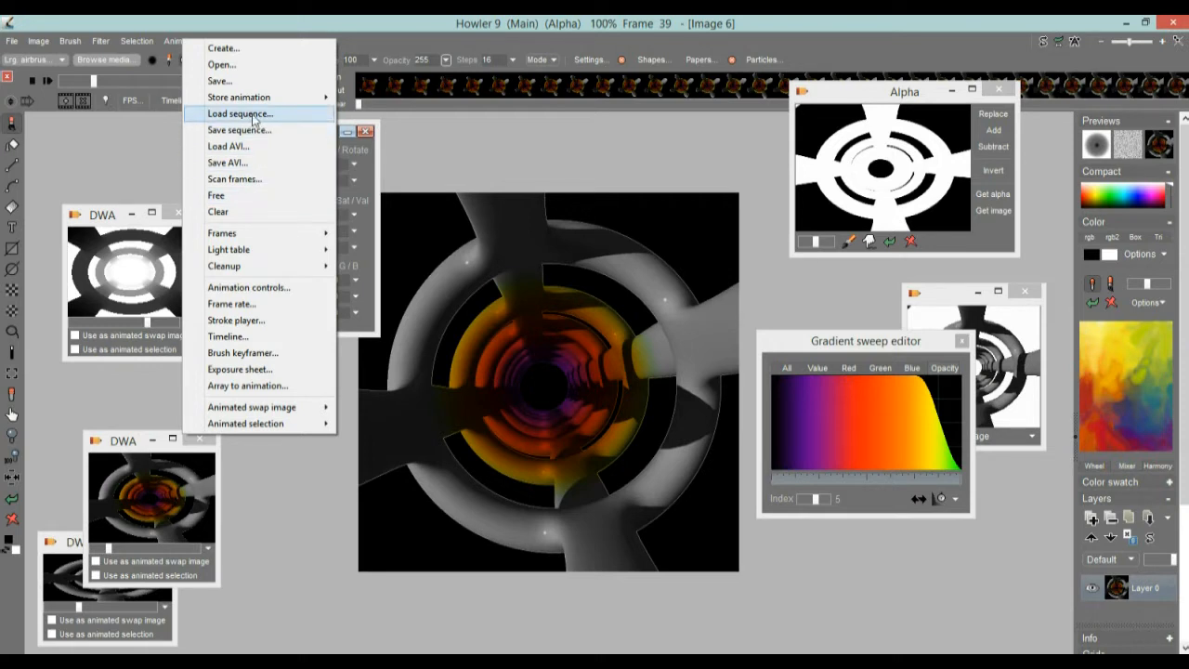
pyautogui.click(240, 114)
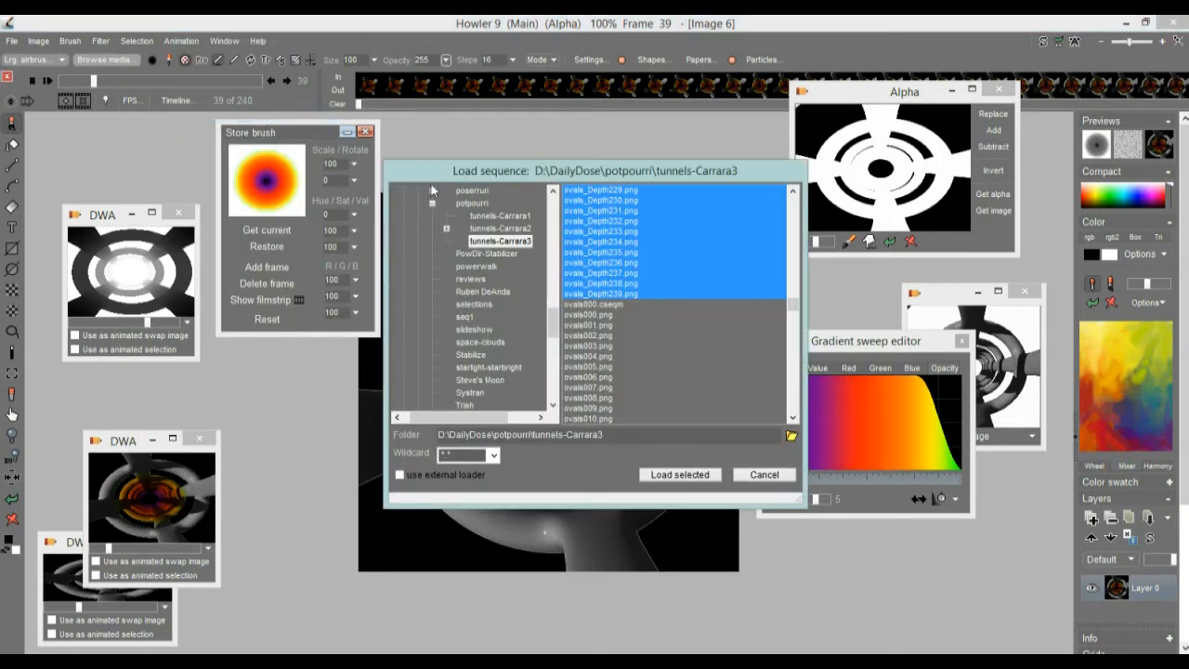
pyautogui.click(502, 228)
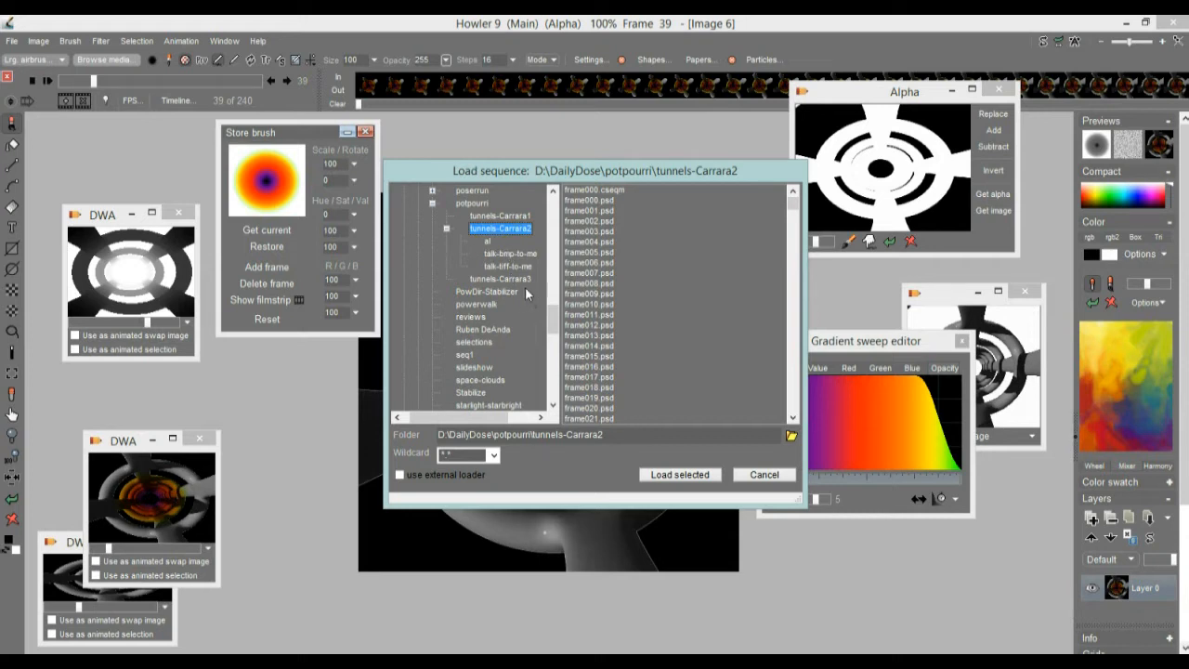
pyautogui.click(501, 253)
pyautogui.moveTo(599, 188); pyautogui.dragTo(611, 326)
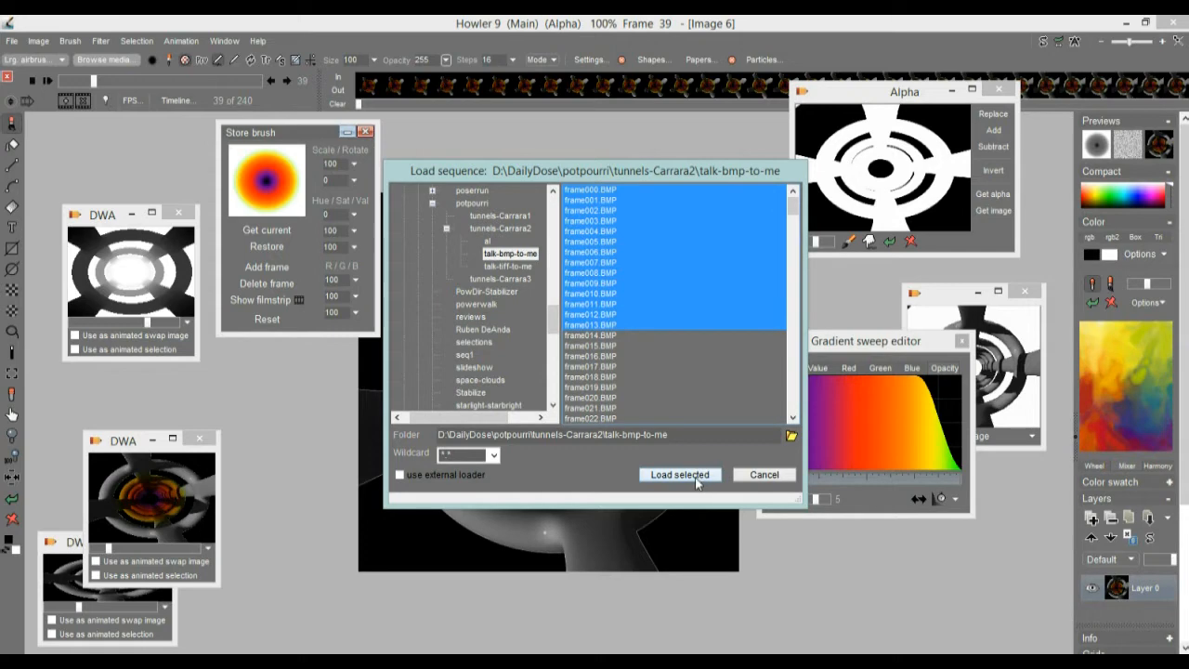
pyautogui.click(688, 475)
pyautogui.click(521, 416)
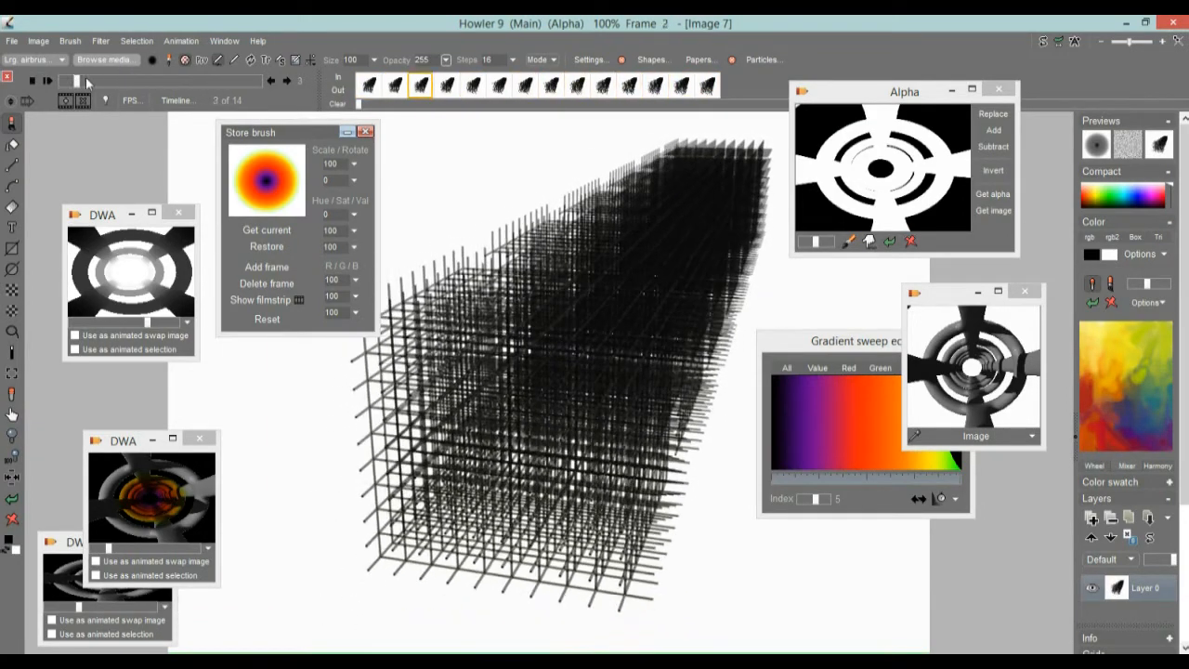
pyautogui.moveTo(79, 83)
pyautogui.mouseDown()
pyautogui.moveTo(139, 82)
pyautogui.moveTo(82, 80)
pyautogui.mouseUp()
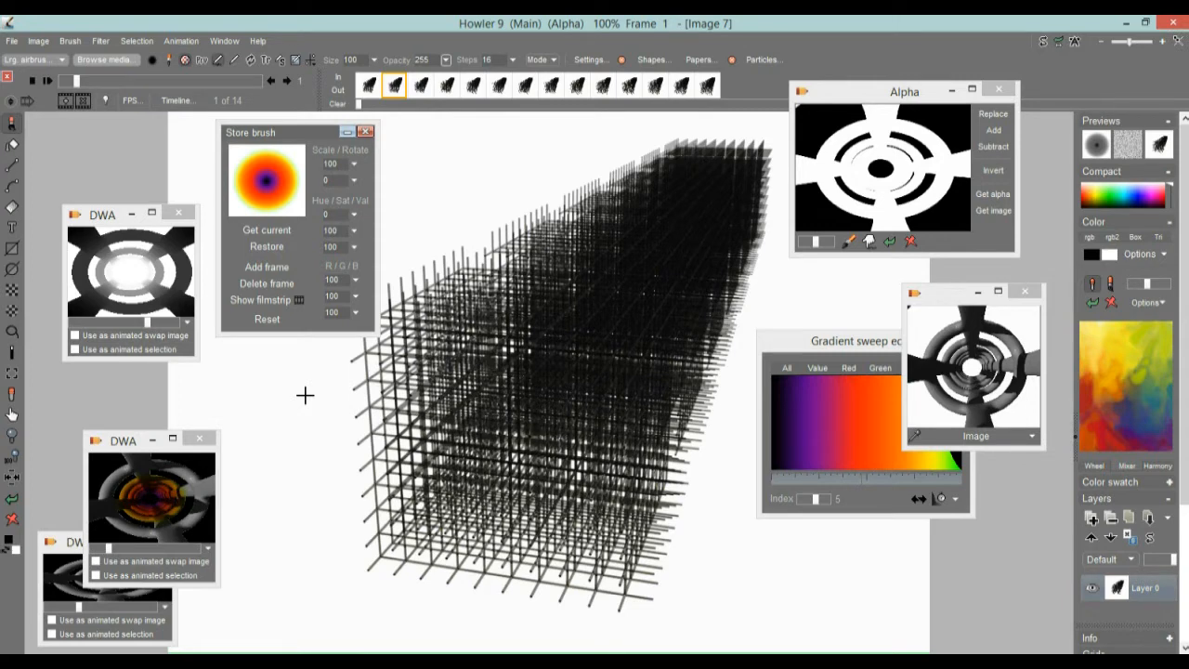
# - Create a 240-frame animation at 24 fps, initialized by copying the current grid frame
pyautogui.click(181, 41)
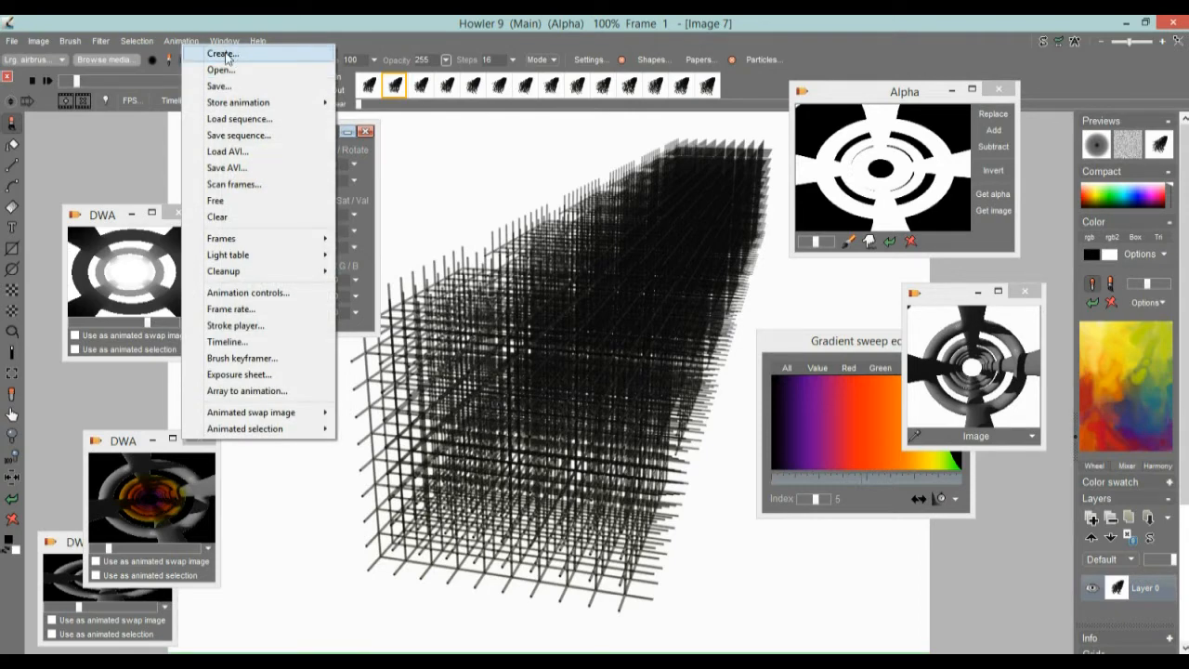
pyautogui.click(223, 53)
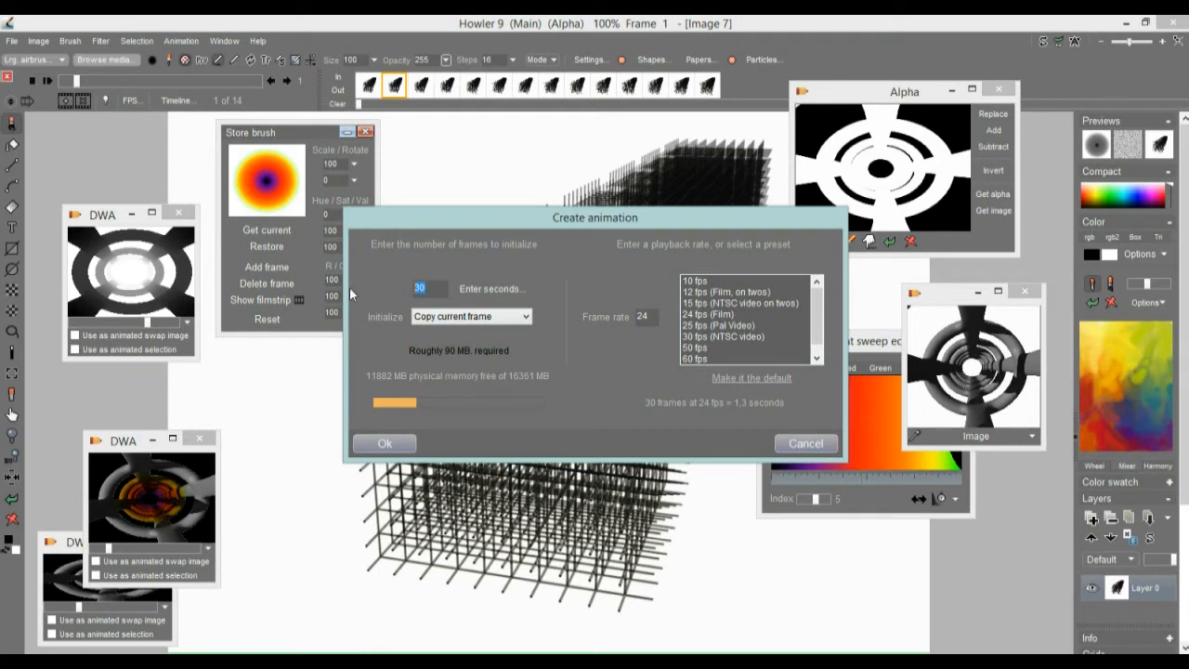
pyautogui.write('240')
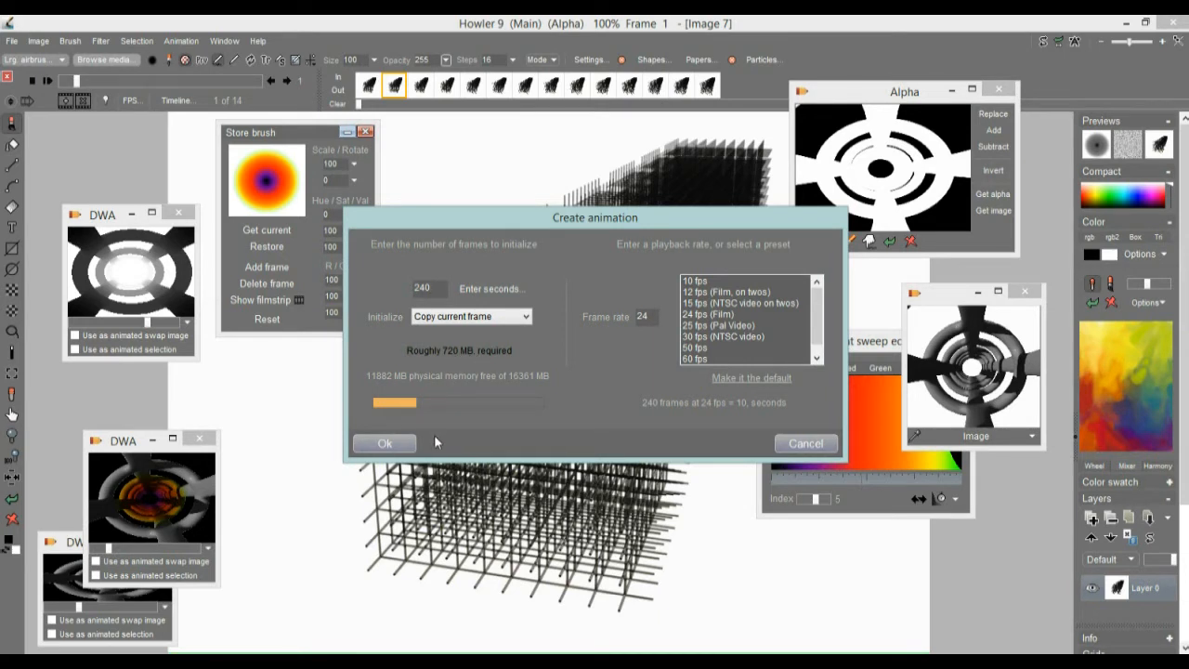
pyautogui.click(380, 440)
pyautogui.click(589, 390)
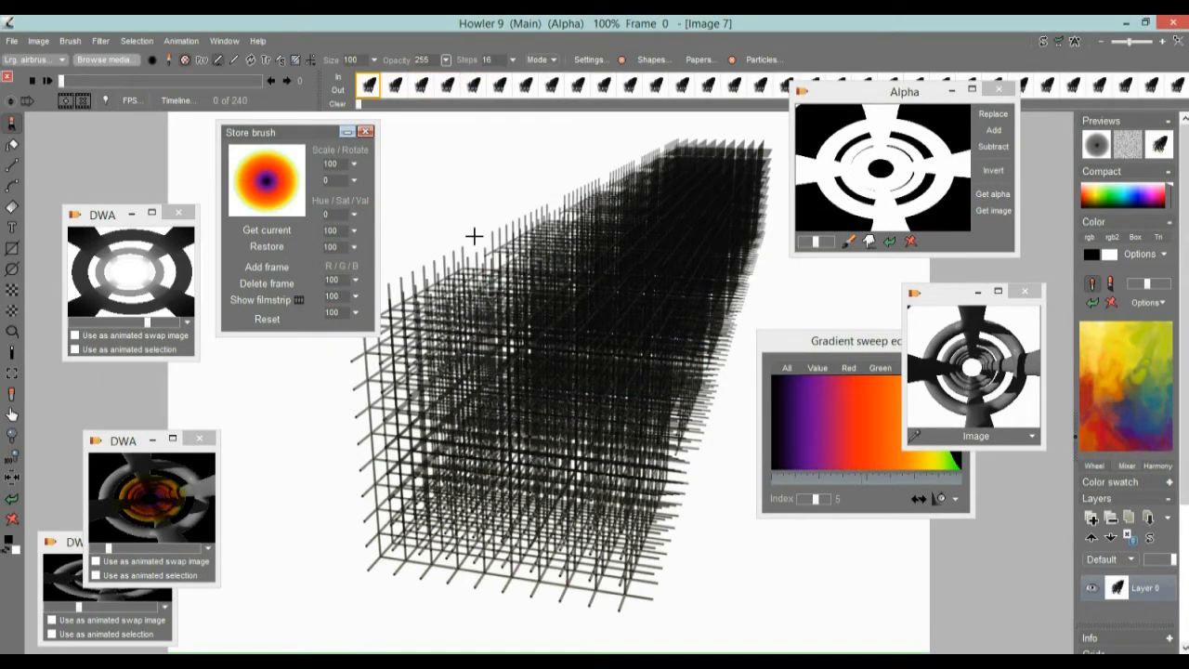
pyautogui.moveTo(118, 79); pyautogui.dragTo(63, 82)
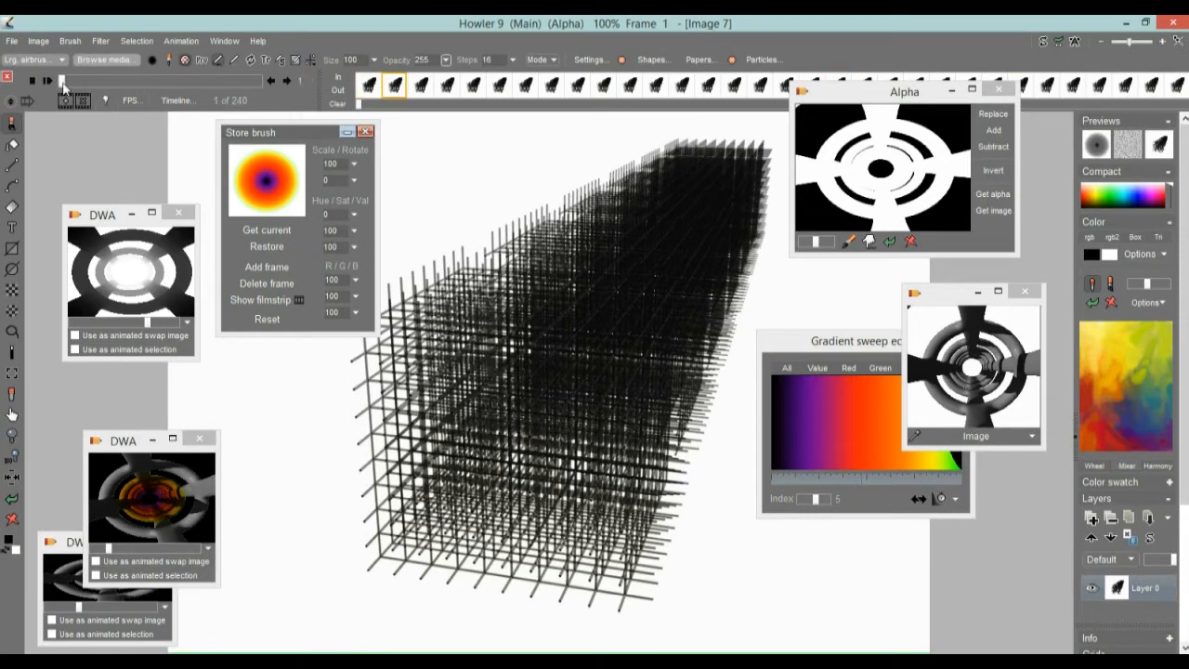
# - Load frame030.BMP to frame273.BMP from the talk-bmp-to-me folder as an image sequence
pyautogui.click(182, 42)
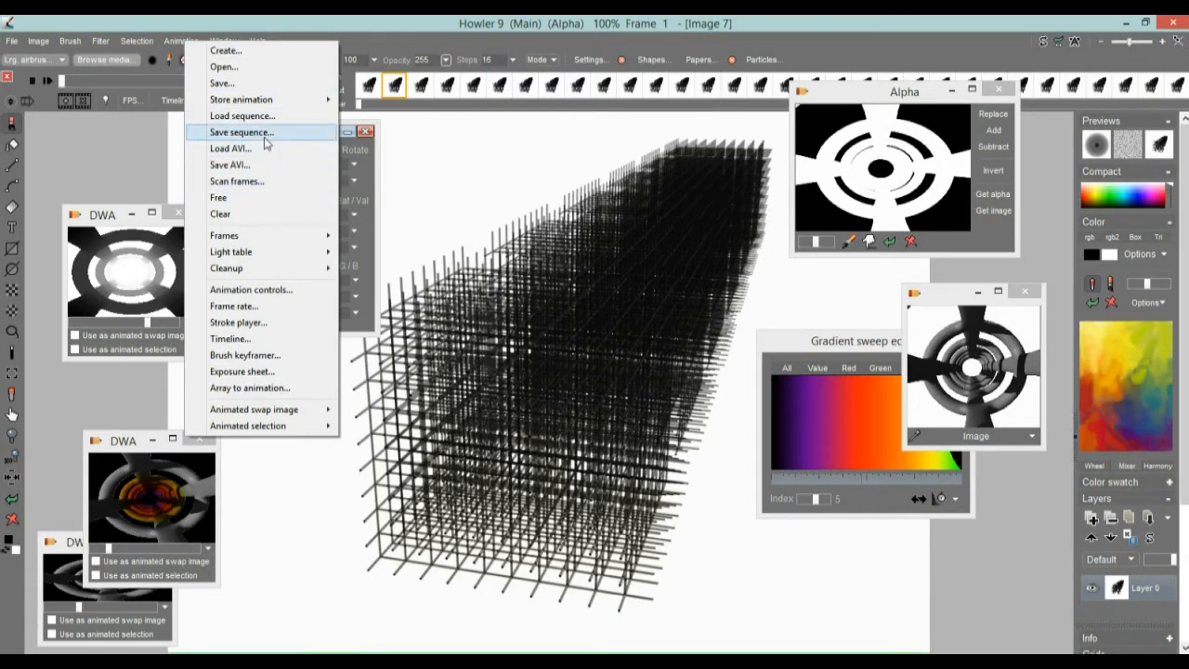
pyautogui.click(240, 115)
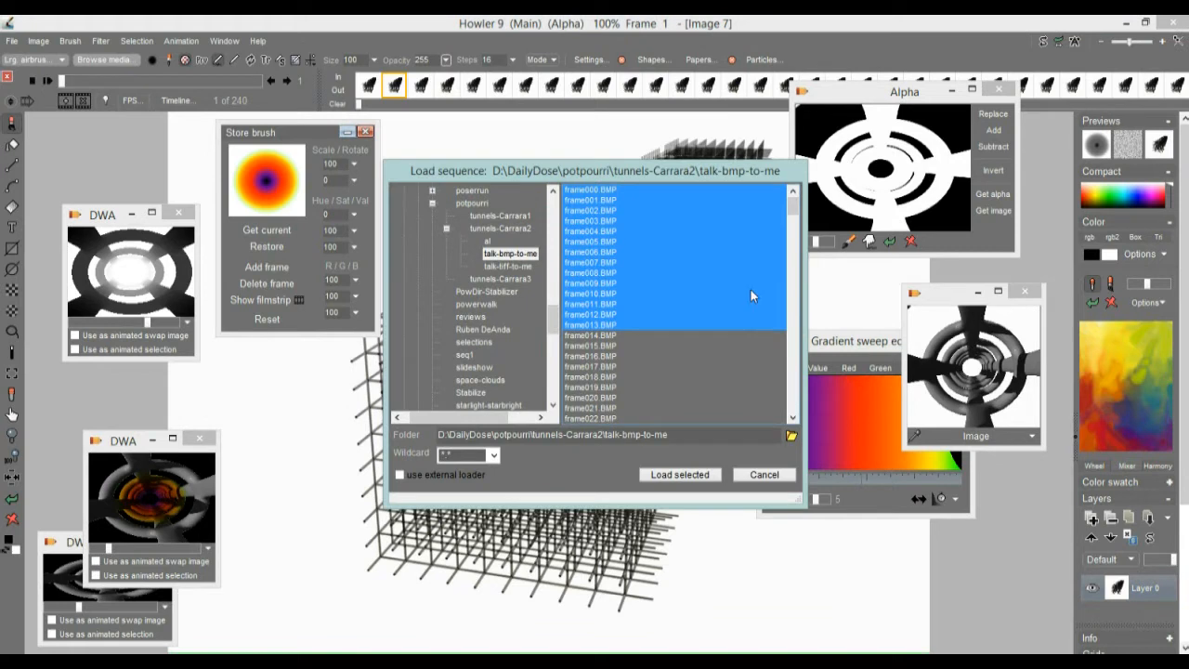
pyautogui.click(597, 192)
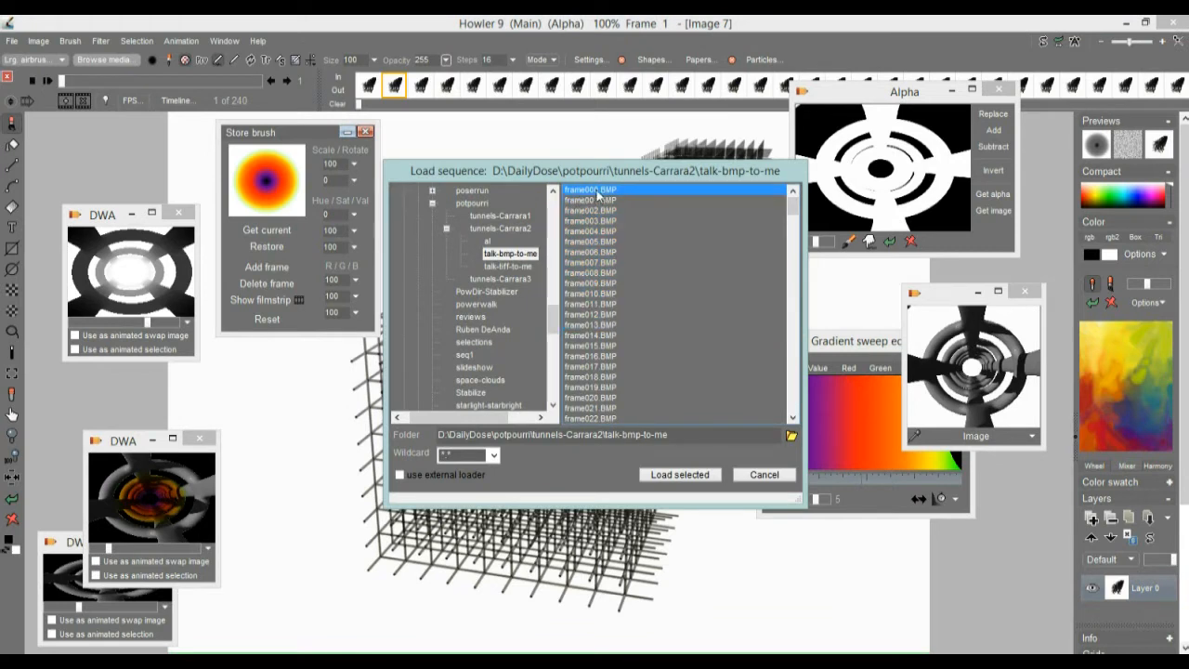
pyautogui.moveTo(794, 210); pyautogui.dragTo(810, 425)
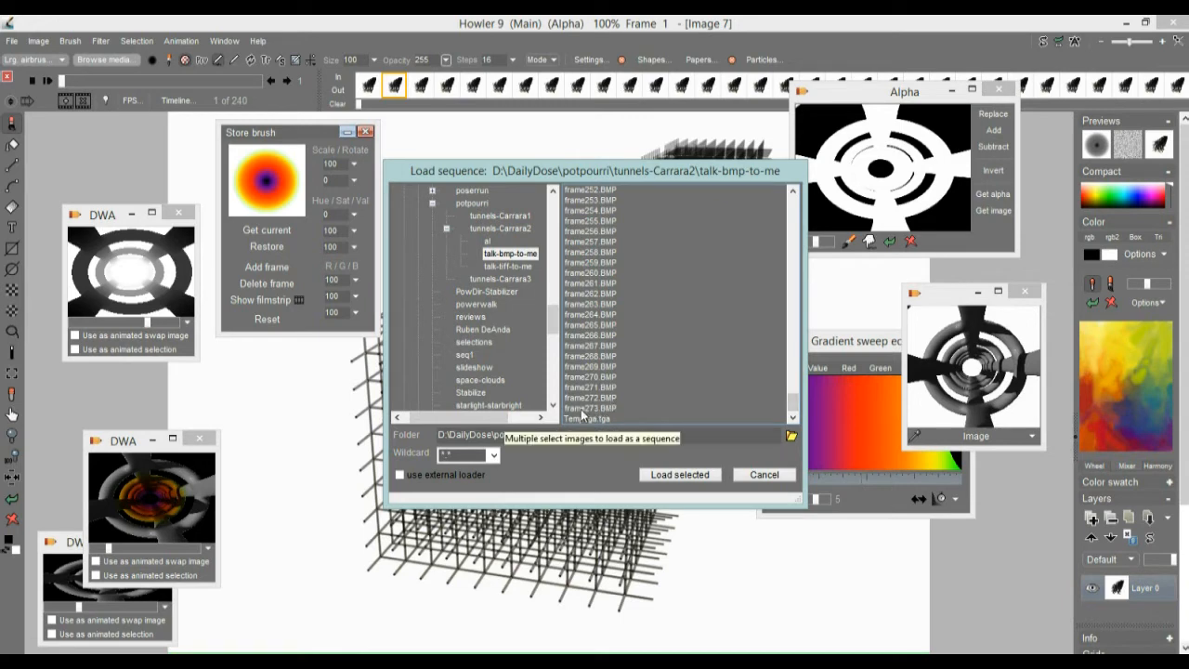
pyautogui.click(587, 409)
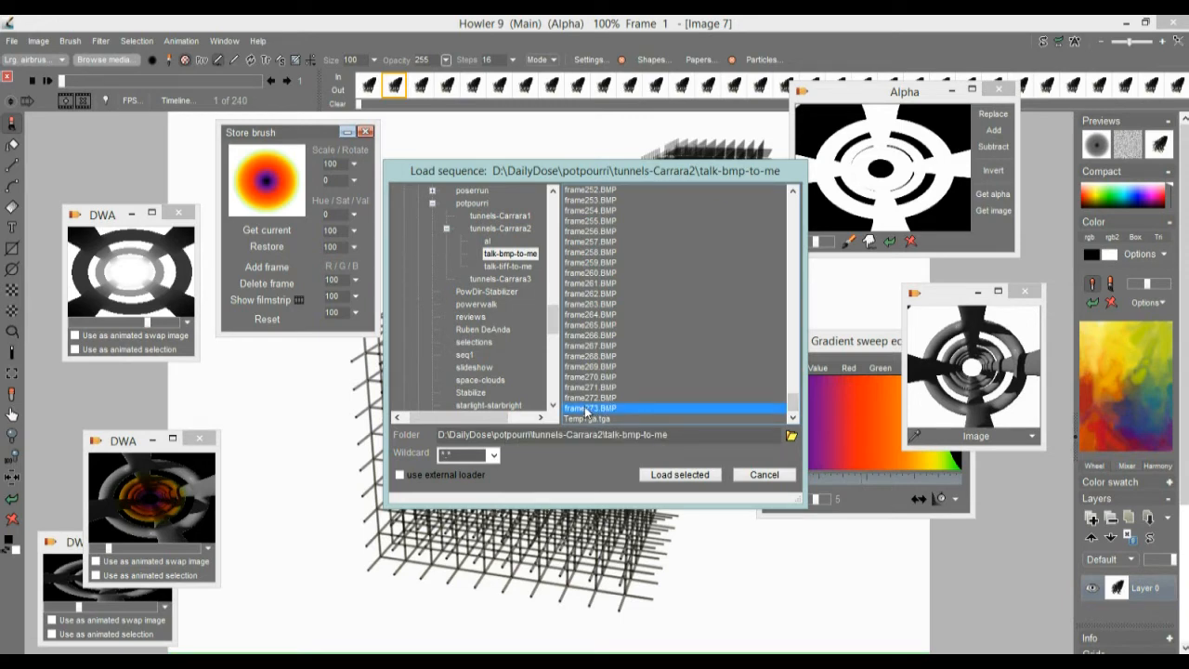
pyautogui.moveTo(586, 410); pyautogui.dragTo(595, 345)
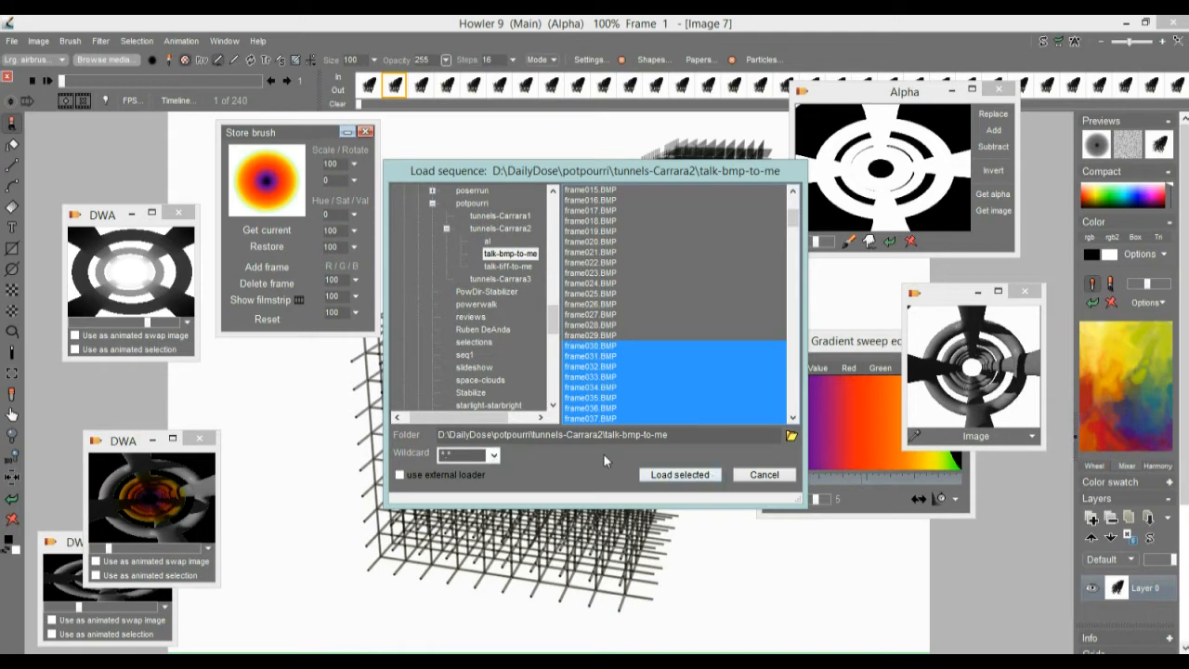
pyautogui.click(696, 475)
pyautogui.click(520, 414)
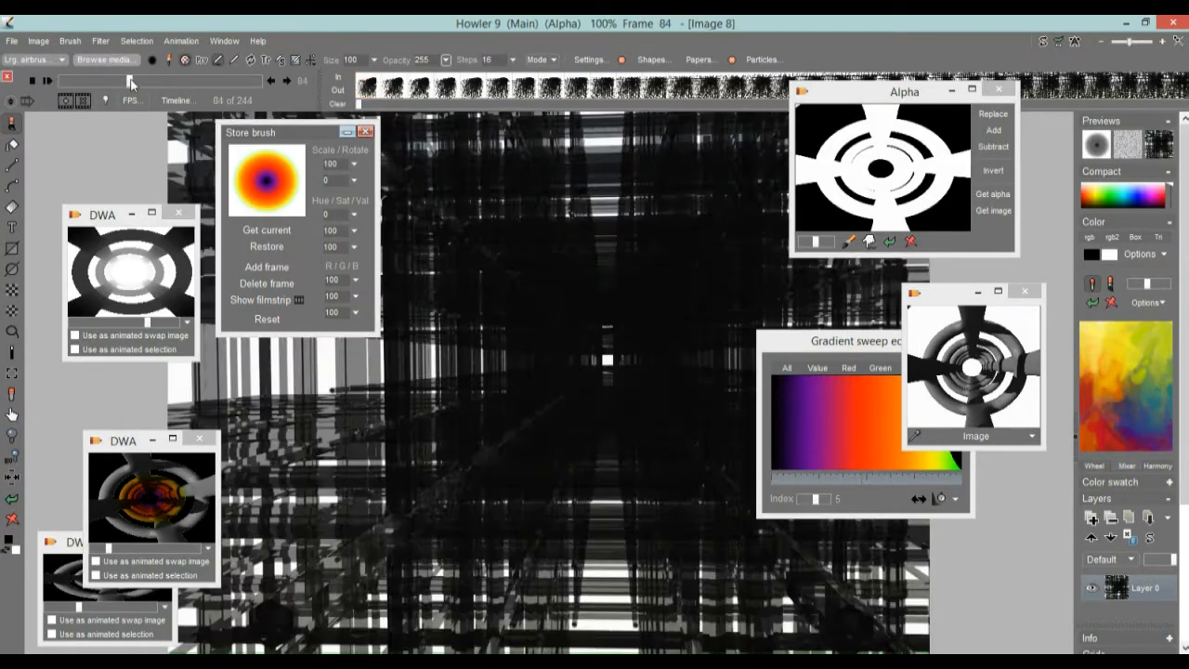
# - Mark the opening frames of the animation through frame 101 as a block, delete that block, and return to frame 0
pyautogui.moveTo(70, 82); pyautogui.dragTo(146, 96)
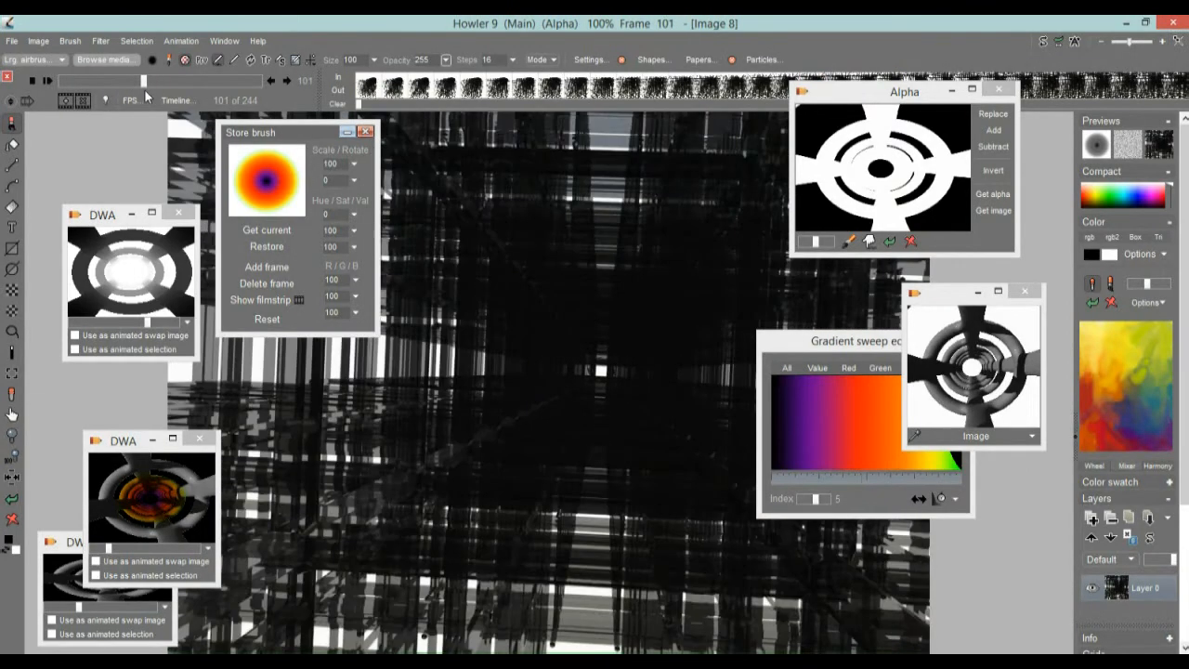
pyautogui.moveTo(143, 84); pyautogui.dragTo(48, 82)
pyautogui.click(337, 78)
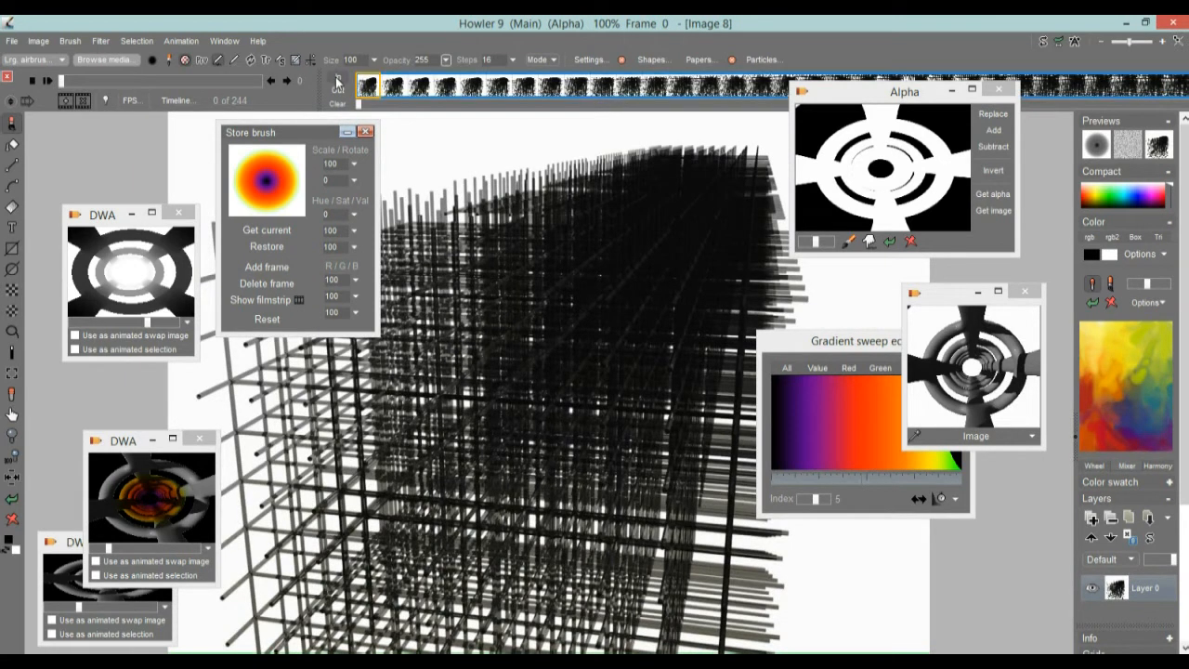
pyautogui.moveTo(364, 106); pyautogui.dragTo(662, 106)
pyautogui.rightClick(506, 90)
pyautogui.click(577, 264)
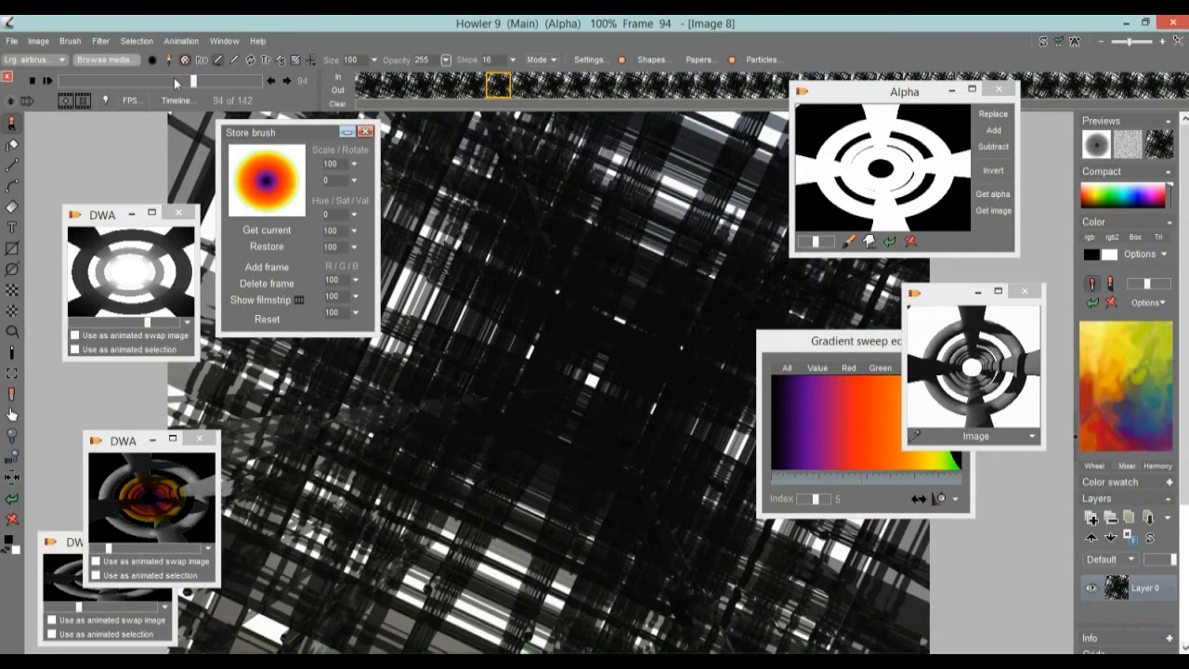
pyautogui.moveTo(194, 85); pyautogui.dragTo(61, 82)
# - Check the image info for the buffer width and height
pyautogui.click(41, 40)
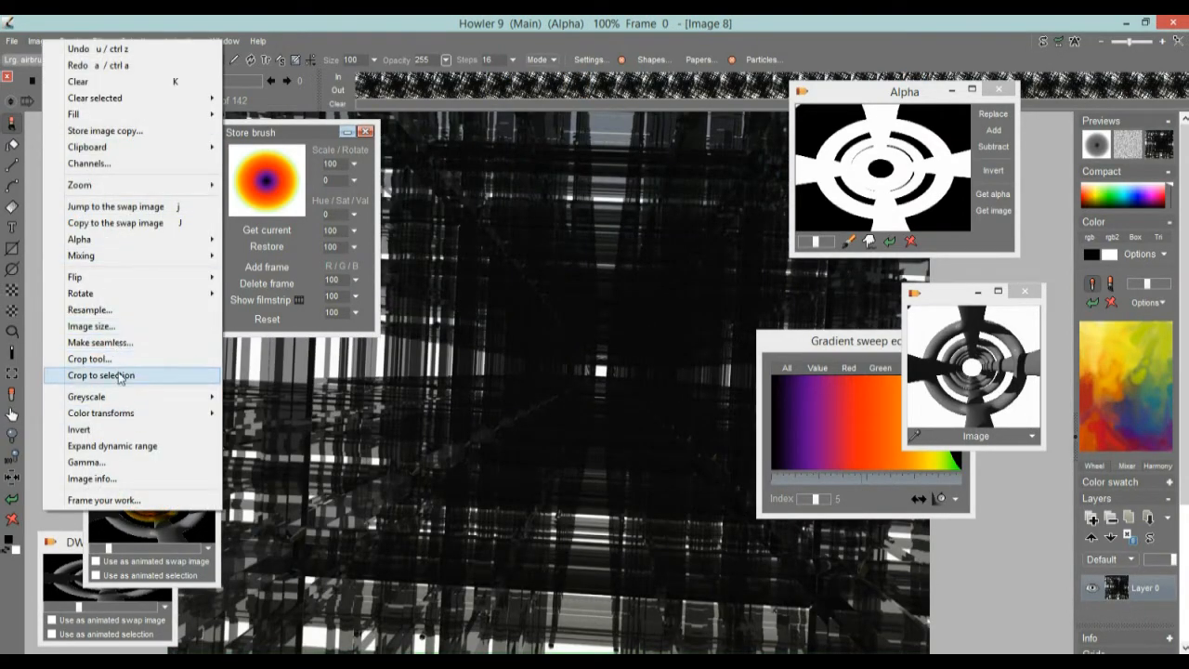
pyautogui.click(108, 480)
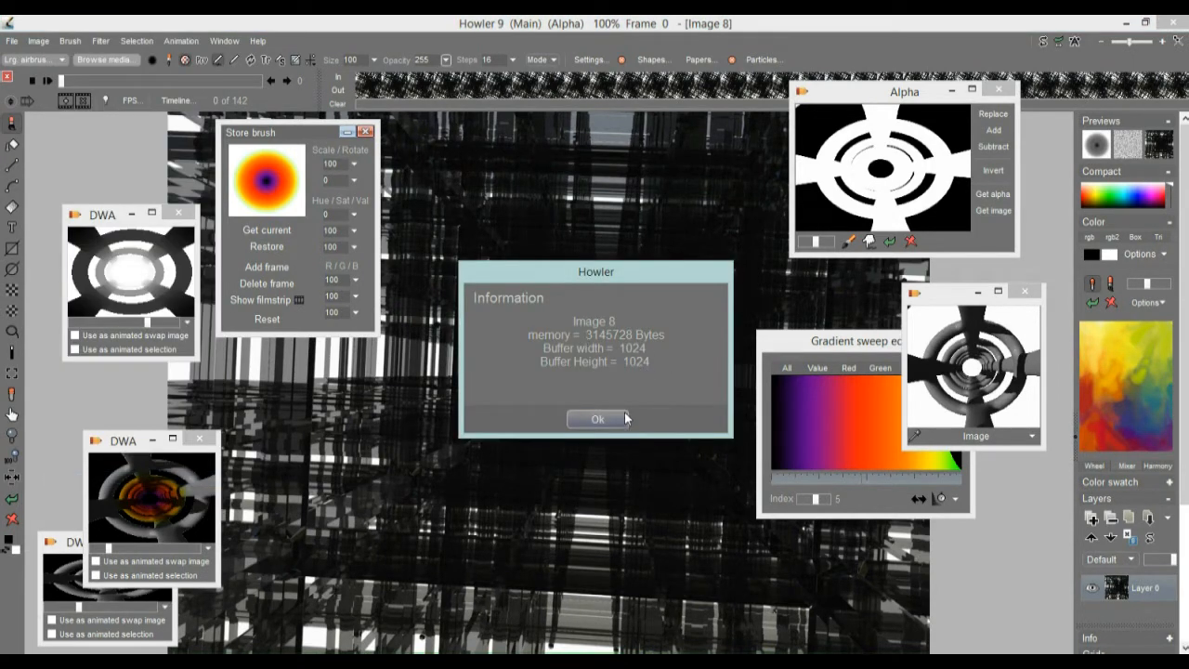
pyautogui.click(627, 418)
# - Resize the animation to 512 x 512 with proportions constrained, using Nearest neighbor scaling
pyautogui.click(37, 42)
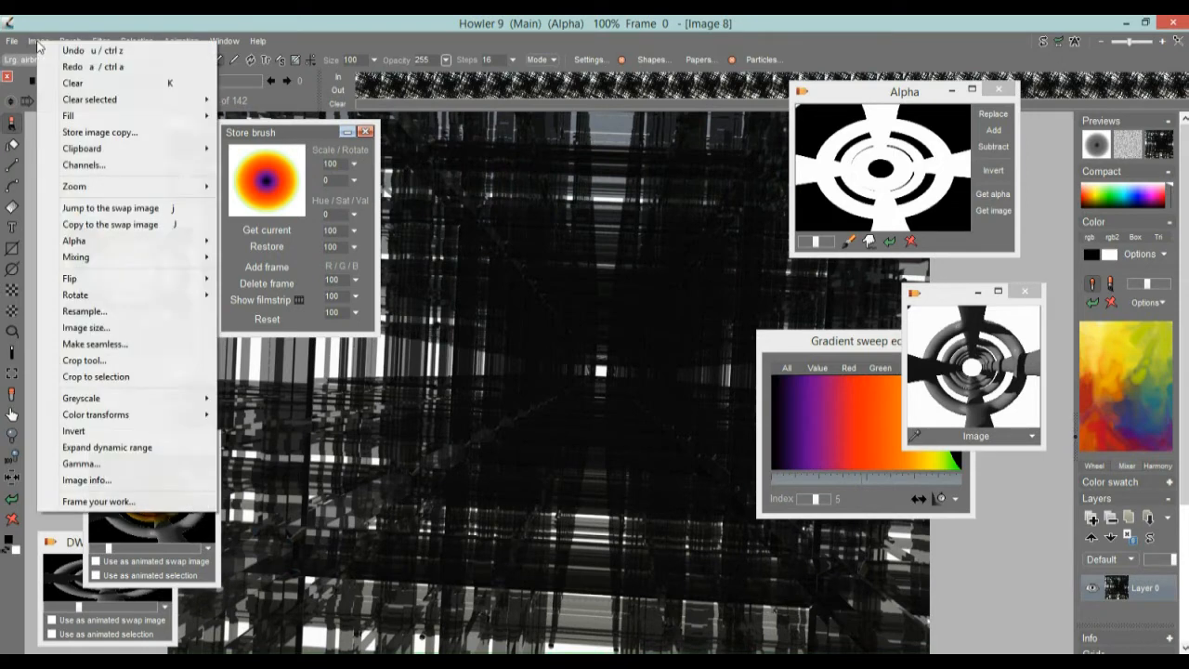
pyautogui.click(102, 313)
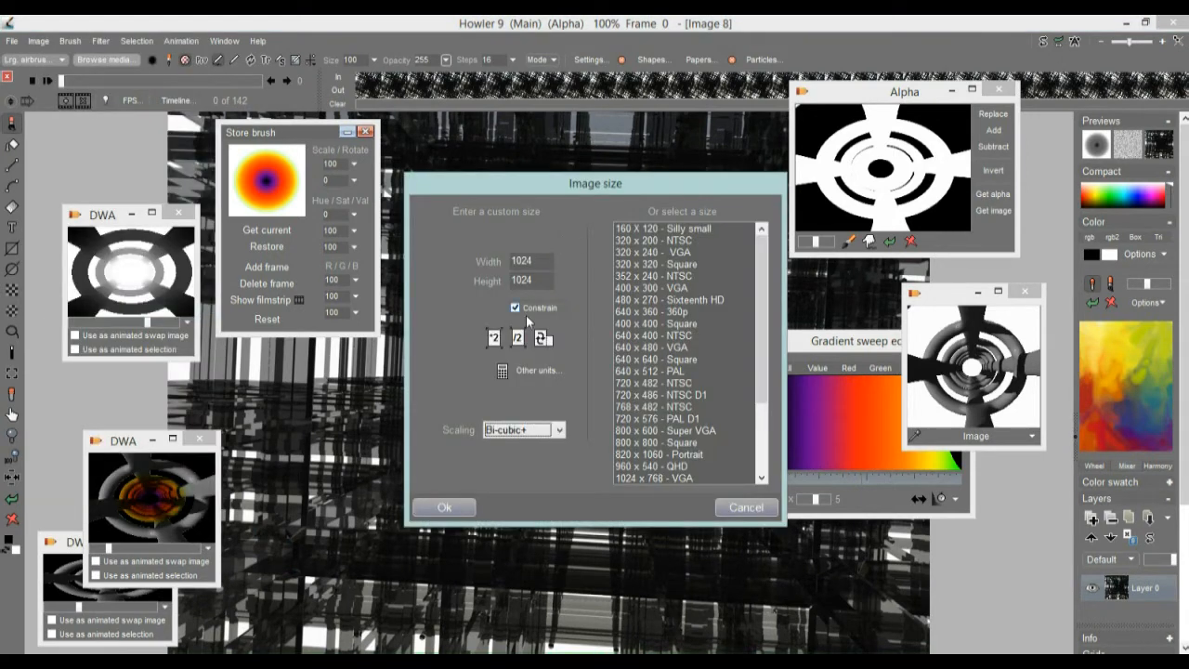
pyautogui.click(521, 338)
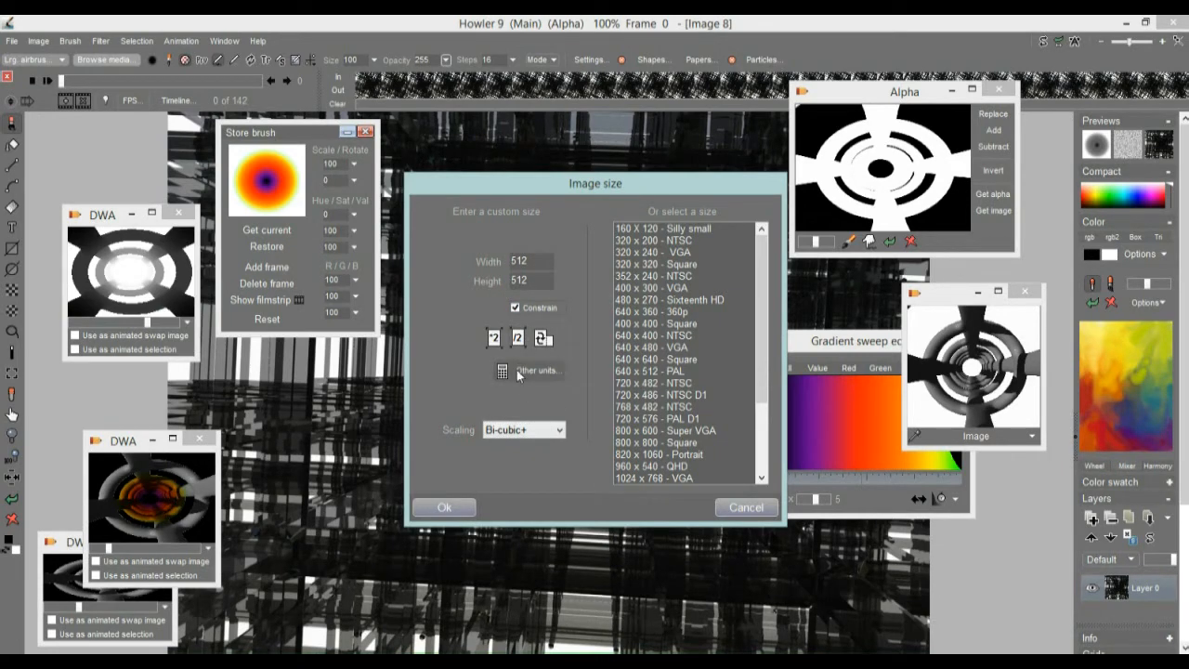
pyautogui.click(523, 431)
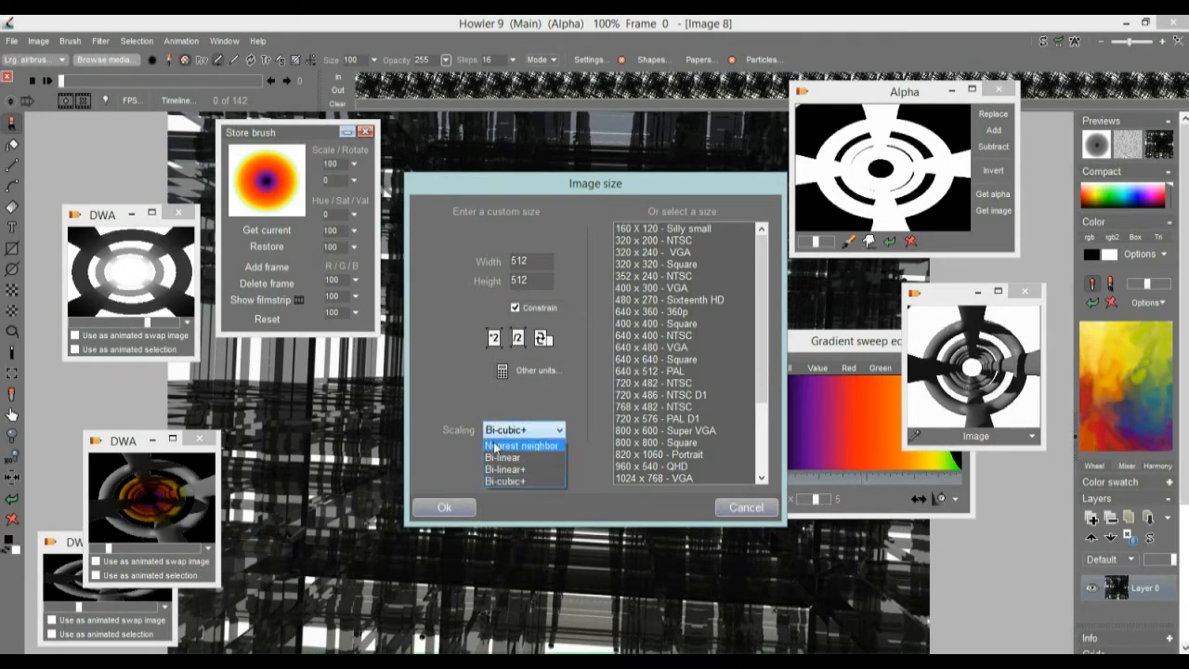
pyautogui.click(520, 446)
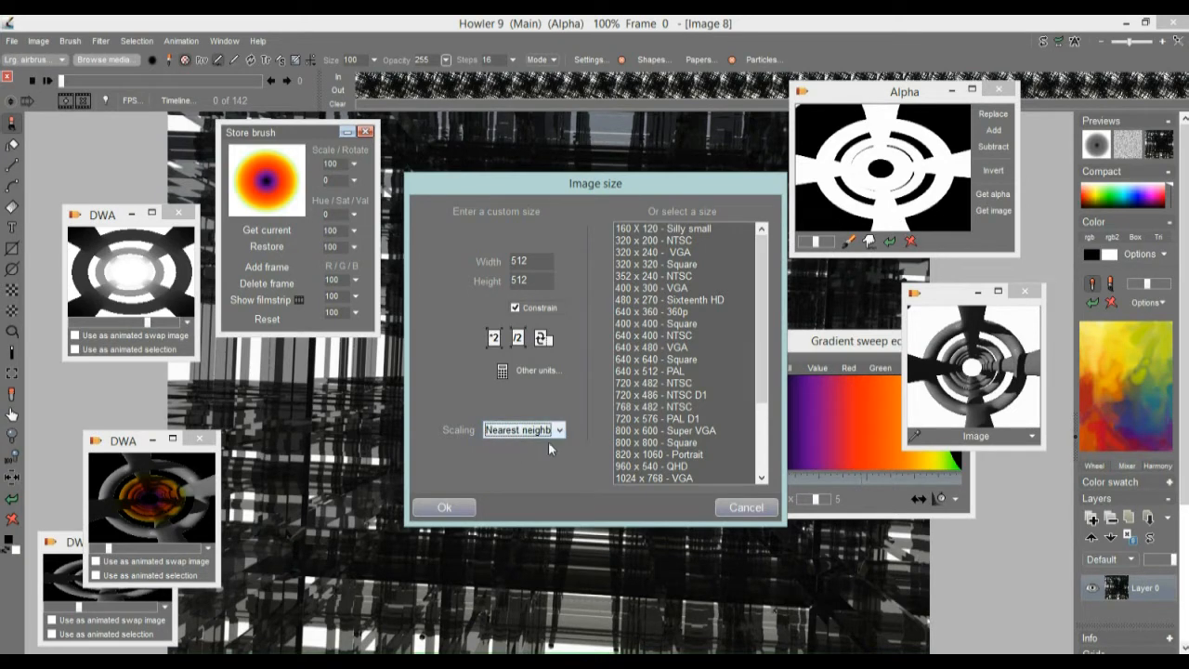
pyautogui.click(444, 507)
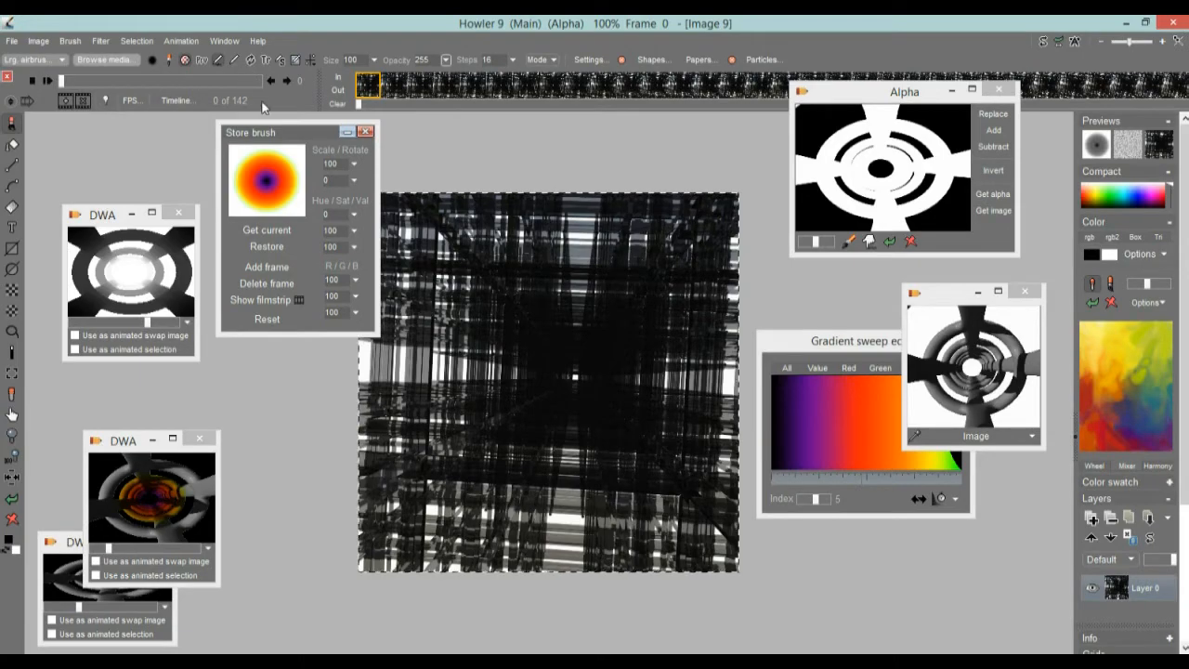
# - Time stretch the animation to 240 frames with frame blending enabled
pyautogui.moveTo(62, 81); pyautogui.dragTo(272, 93)
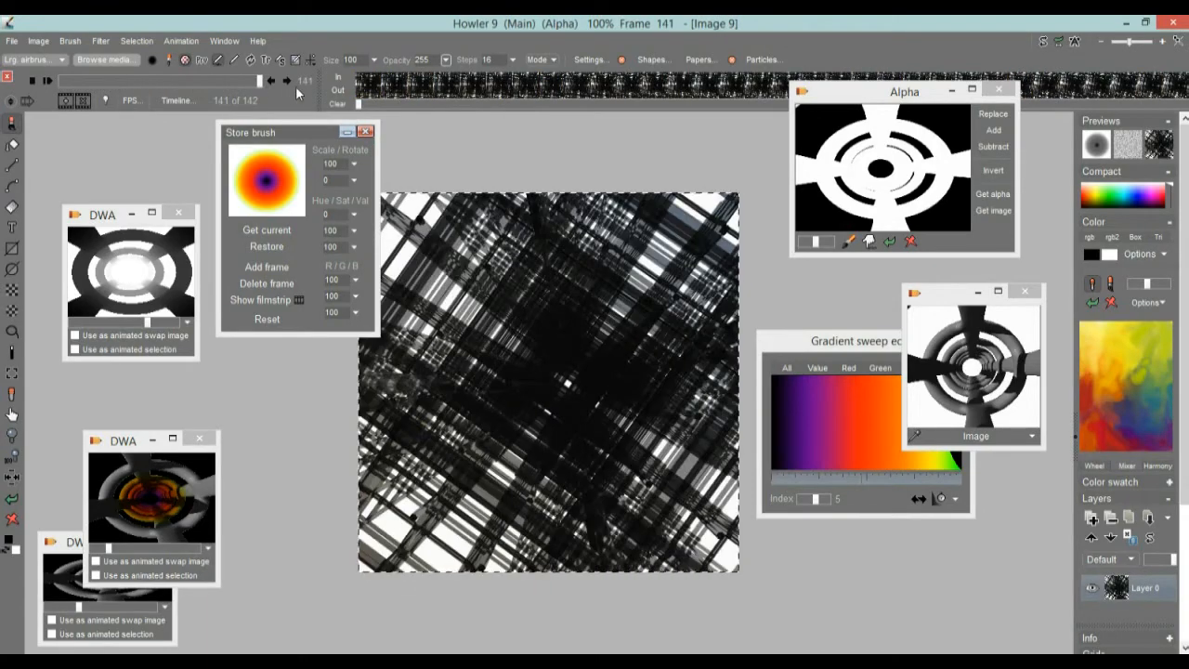
pyautogui.click(394, 86)
pyautogui.rightClick(403, 83)
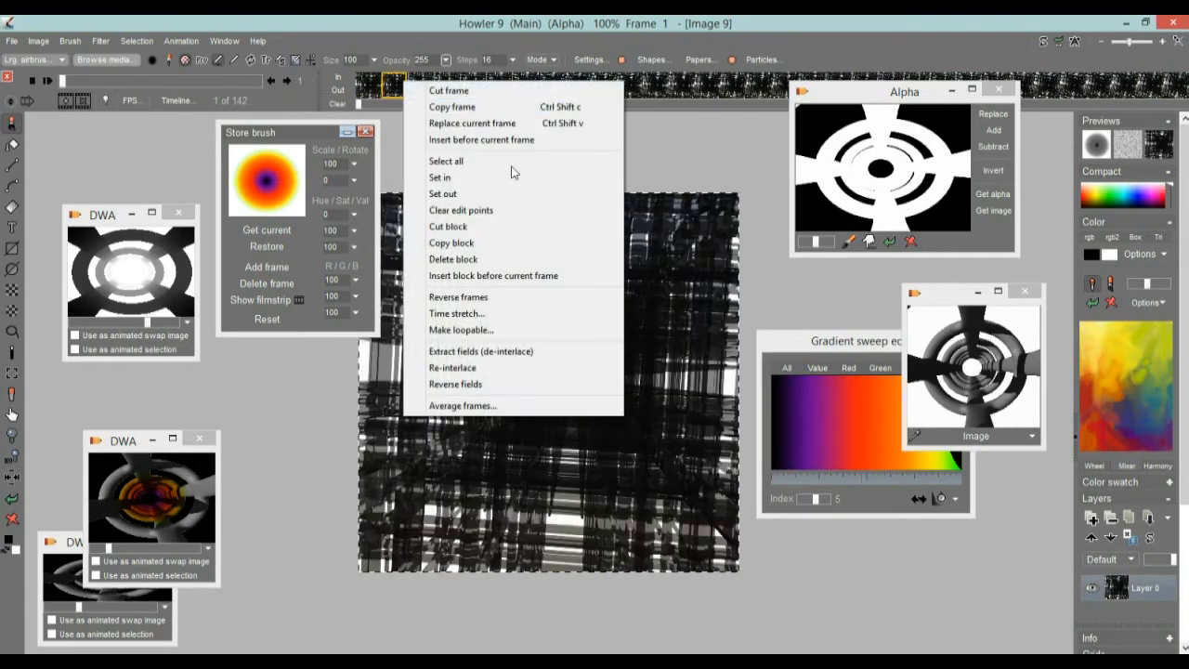
pyautogui.click(489, 313)
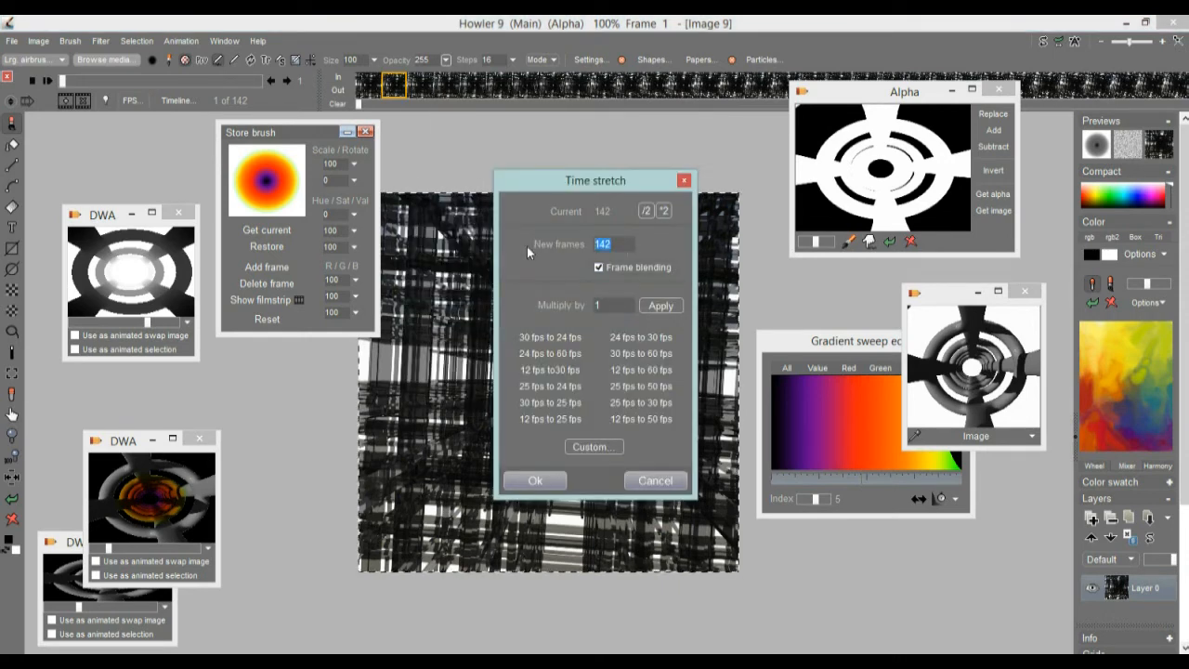
pyautogui.write('240')
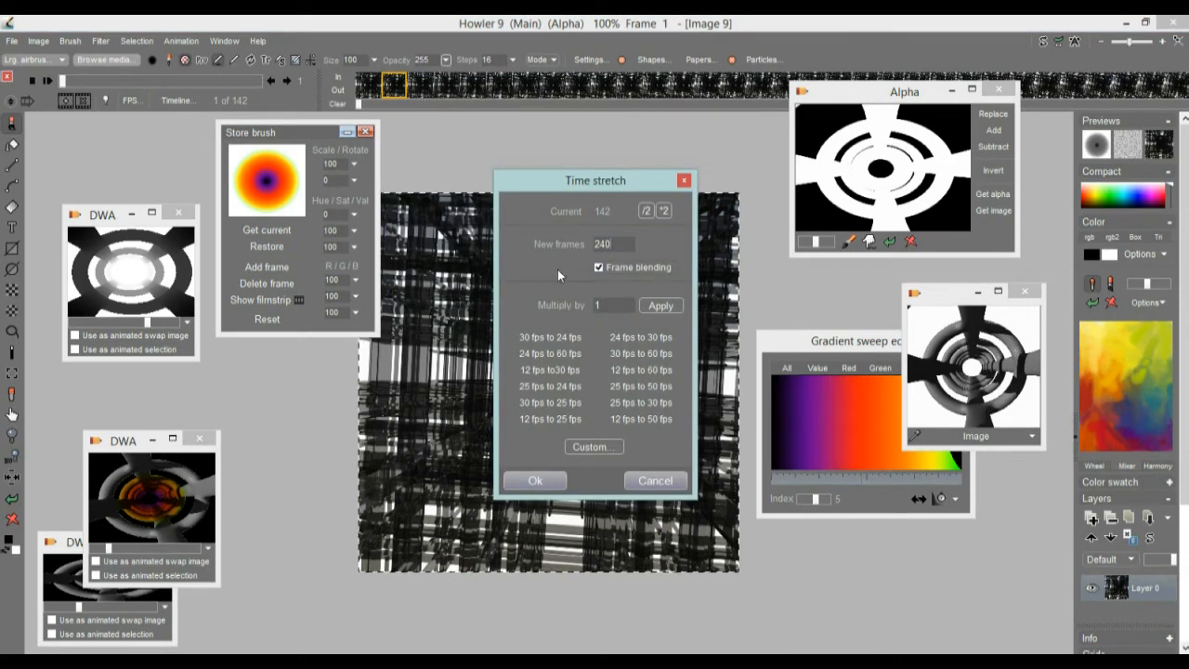
pyautogui.click(537, 480)
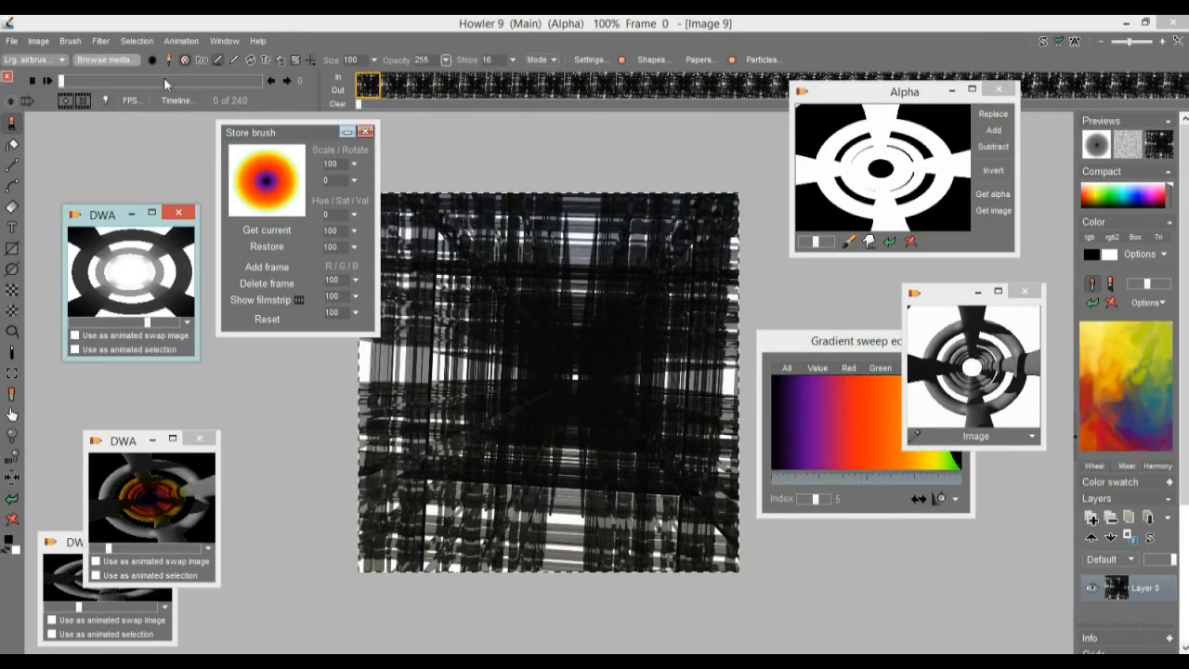
# - Clear the alpha selection and invert the colors throughout the animation
pyautogui.click(140, 41)
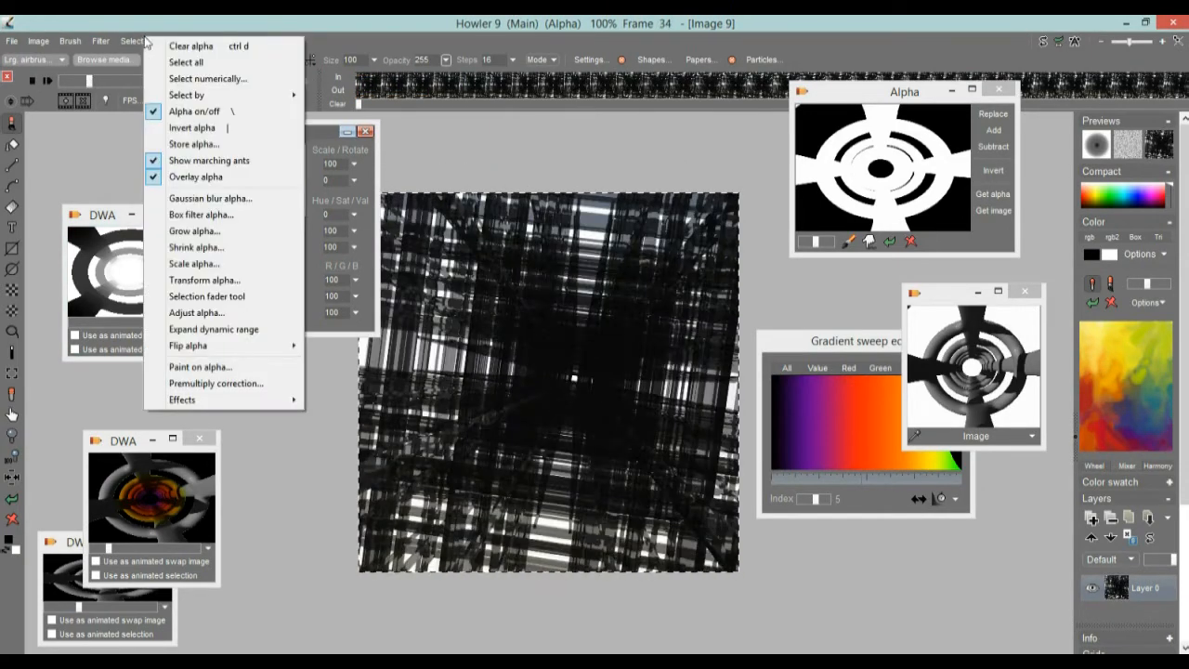
pyautogui.click(193, 46)
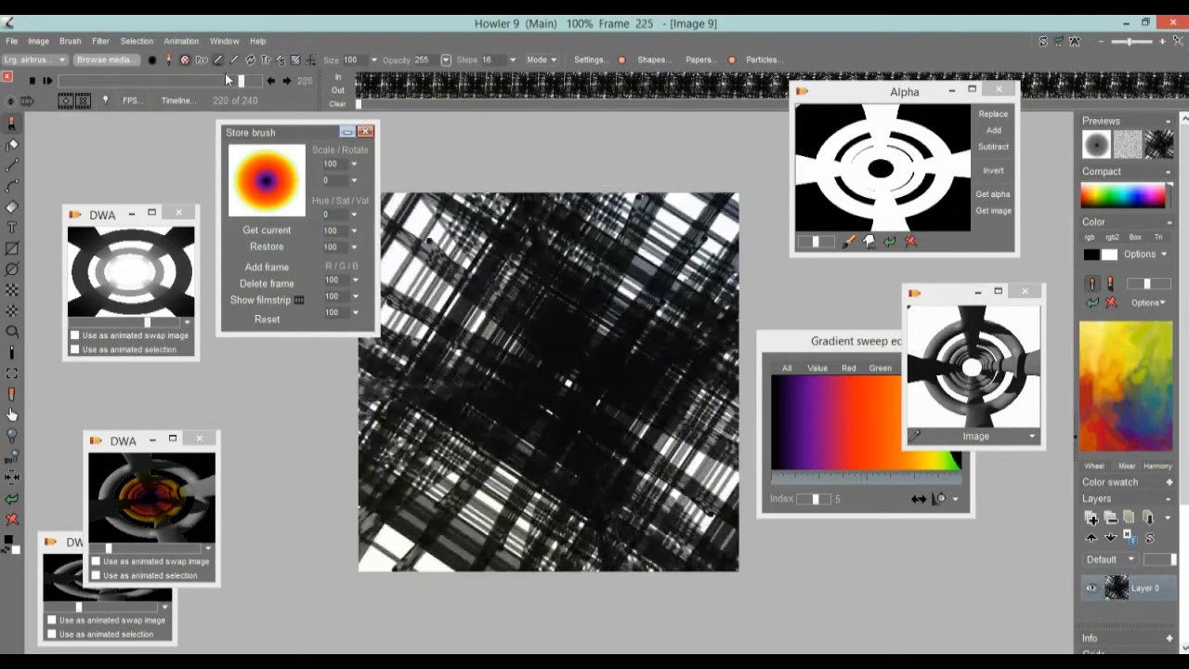
pyautogui.moveTo(136, 80); pyautogui.dragTo(78, 74)
pyautogui.click(41, 41)
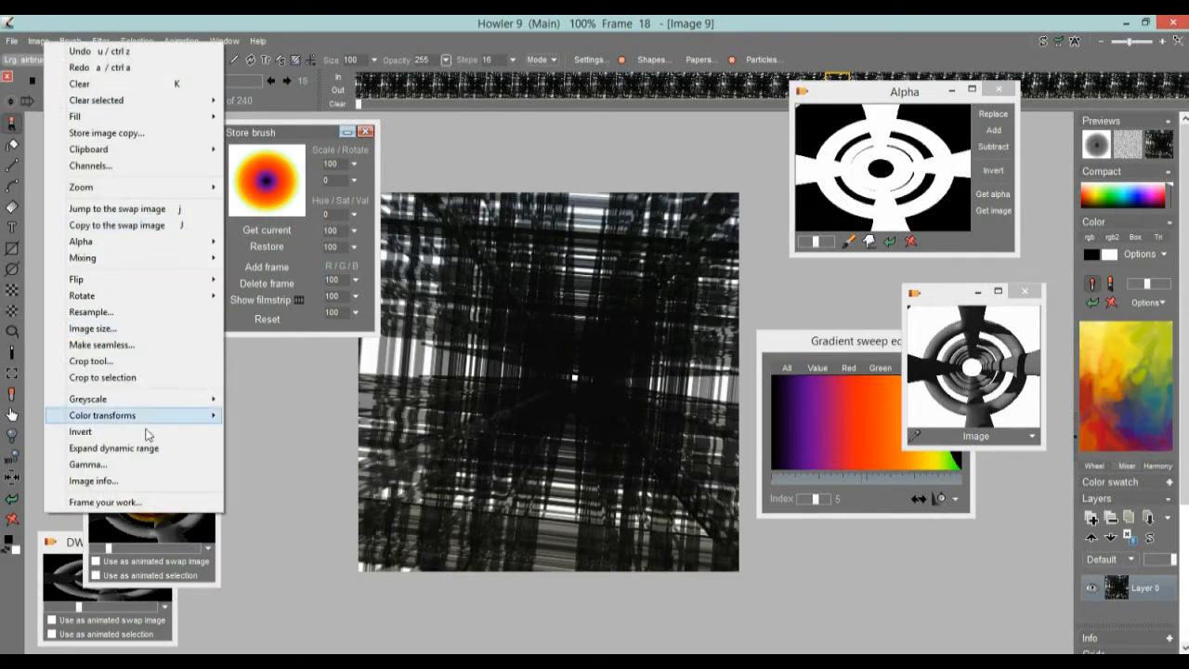
pyautogui.click(116, 432)
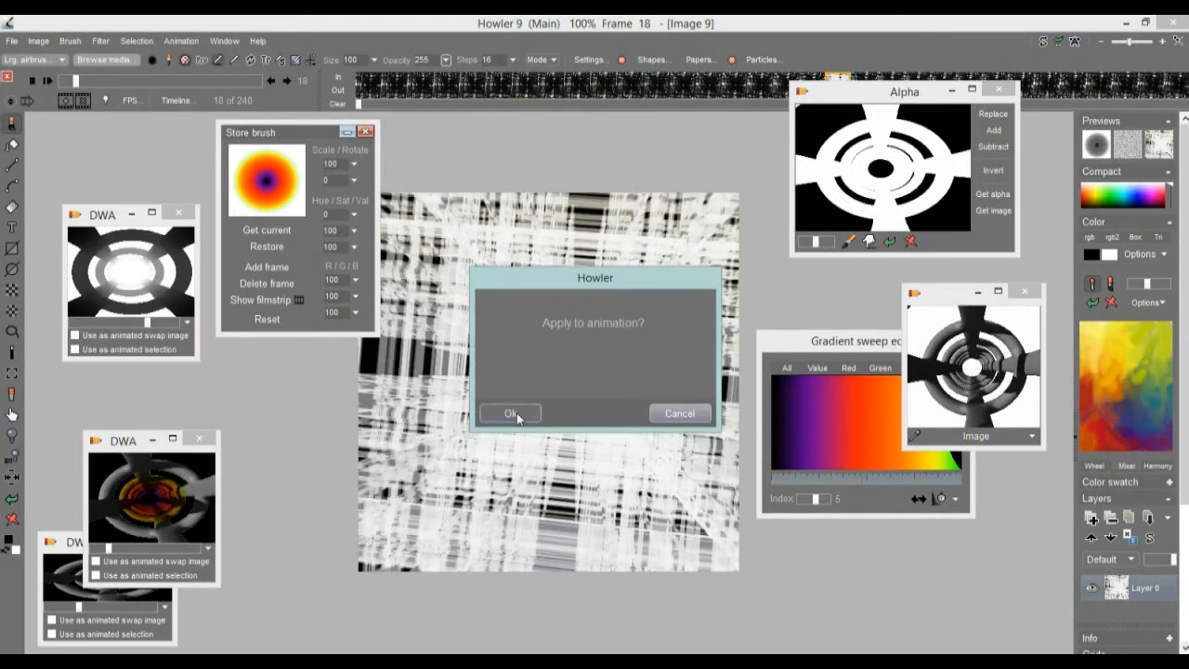
pyautogui.click(511, 413)
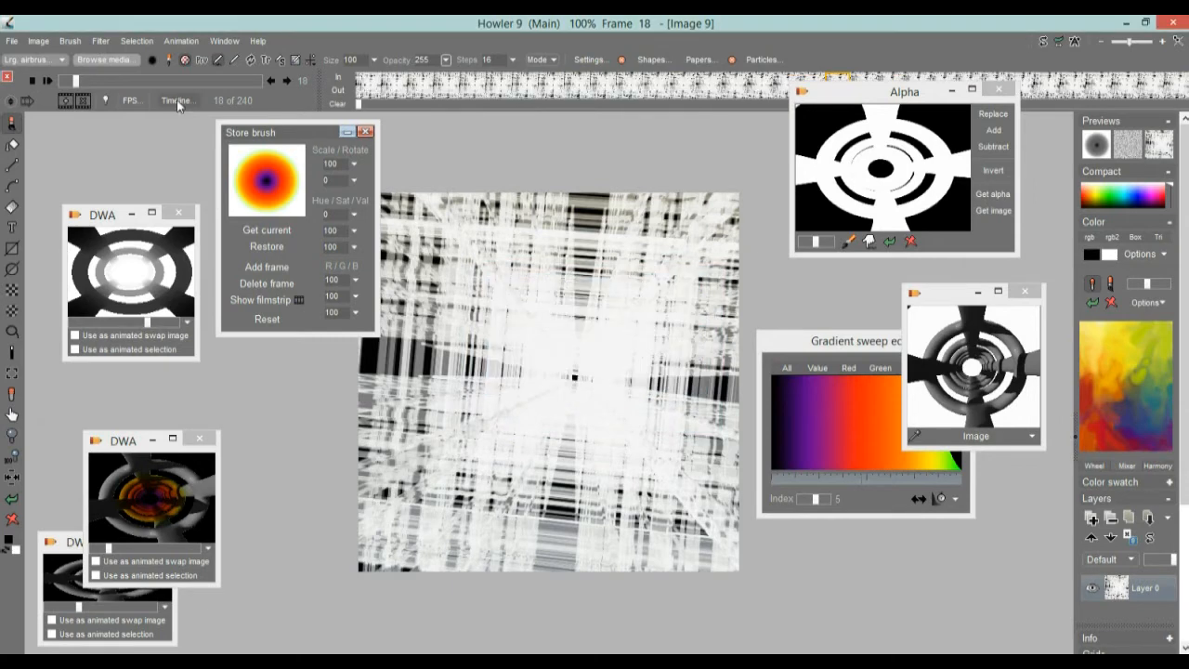
# - Tint the image blue with the Adjust color filter, setting the Multiply values to about Red 16, Green 69 and Blue 85
pyautogui.click(100, 42)
pyautogui.moveTo(169, 75)
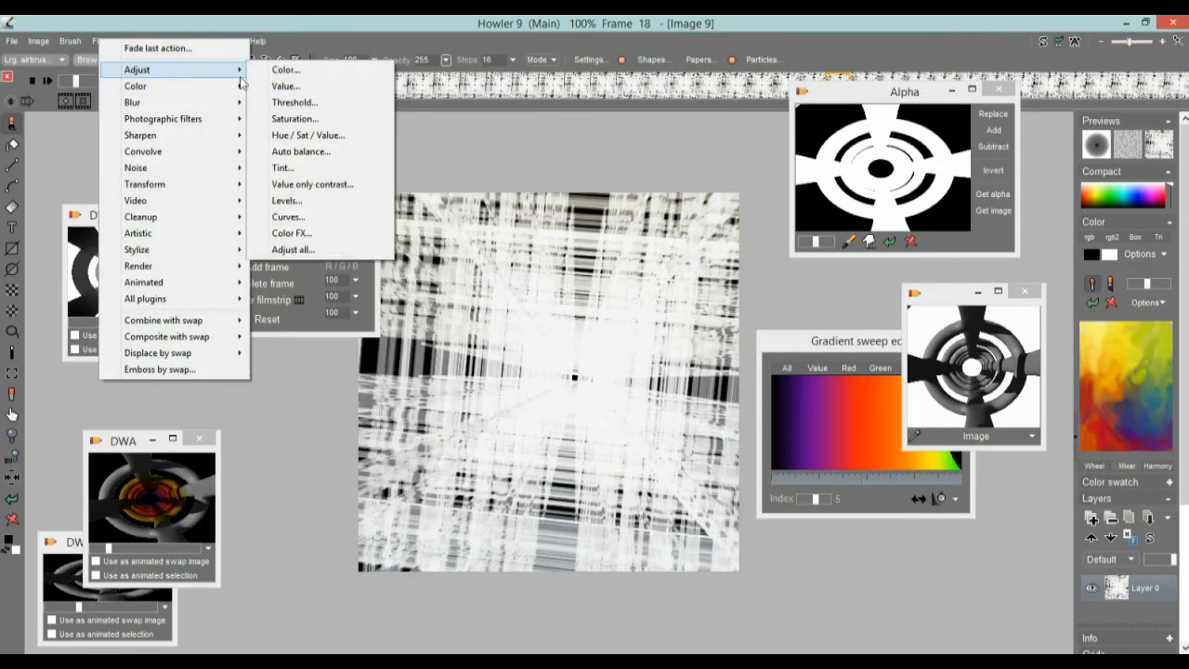
pyautogui.click(286, 70)
pyautogui.moveTo(554, 255); pyautogui.dragTo(213, 345)
pyautogui.moveTo(269, 414); pyautogui.dragTo(241, 412)
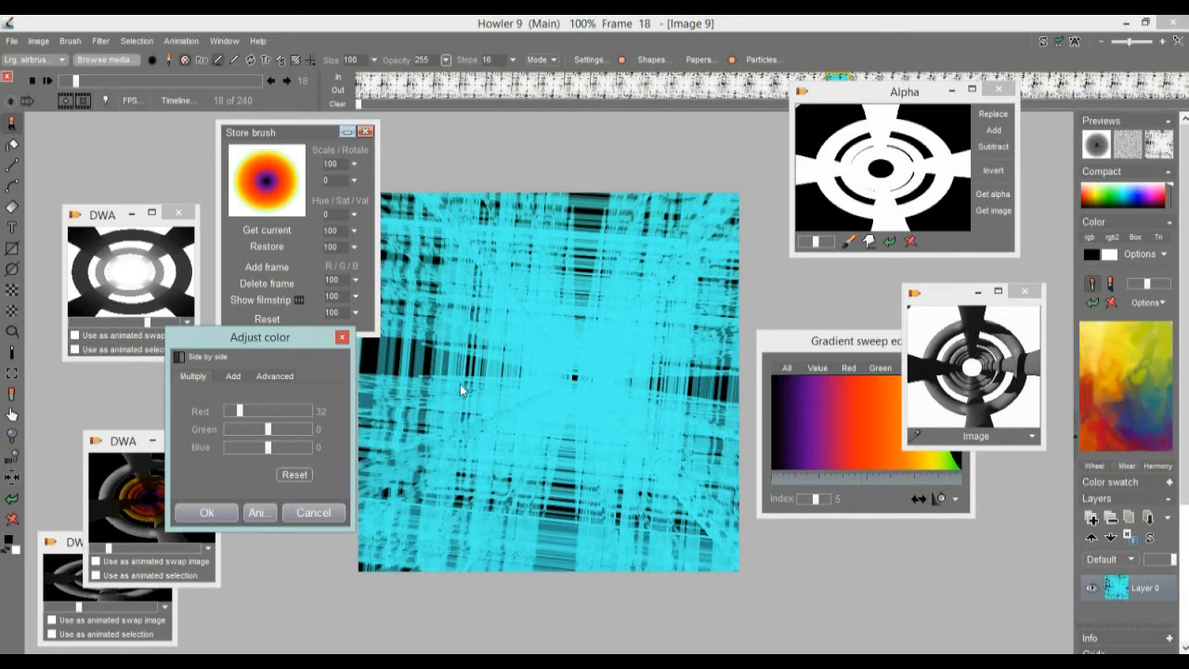
pyautogui.moveTo(268, 435)
pyautogui.mouseDown()
pyautogui.moveTo(247, 431)
pyautogui.moveTo(257, 433)
pyautogui.mouseUp()
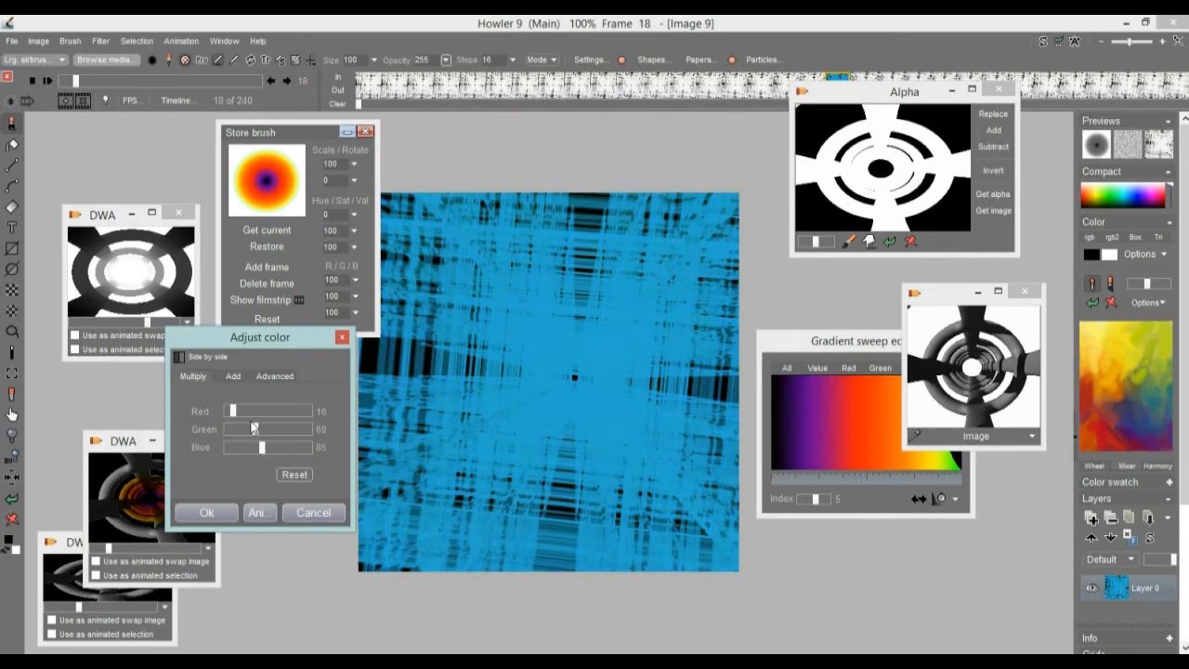
# - Set the Add values to about Red -210, Green -127 and Blue -73, and apply the color adjustment to all frames
pyautogui.click(232, 376)
pyautogui.moveTo(270, 420); pyautogui.dragTo(264, 450)
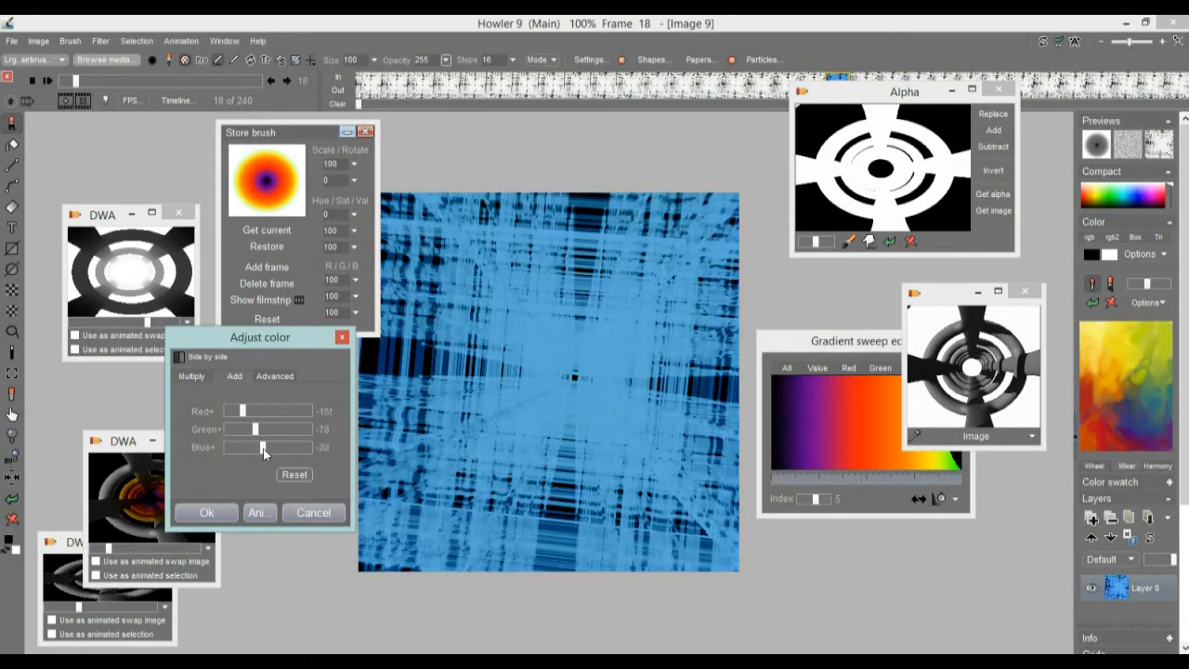
pyautogui.moveTo(235, 409); pyautogui.dragTo(256, 449)
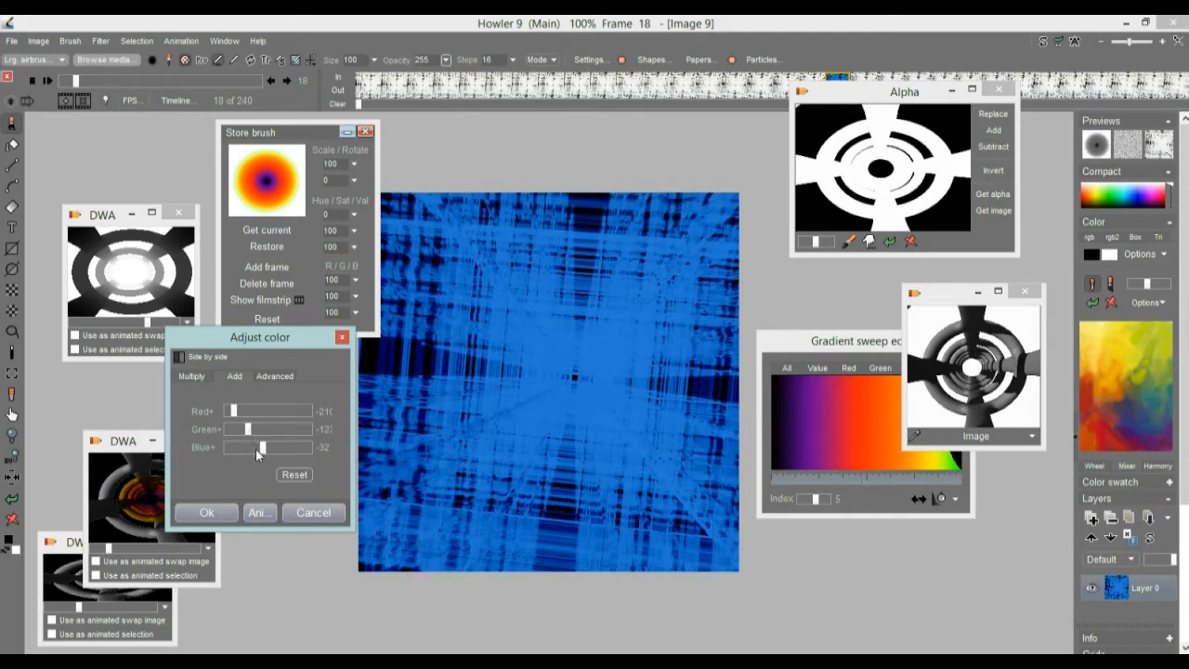
pyautogui.click(262, 513)
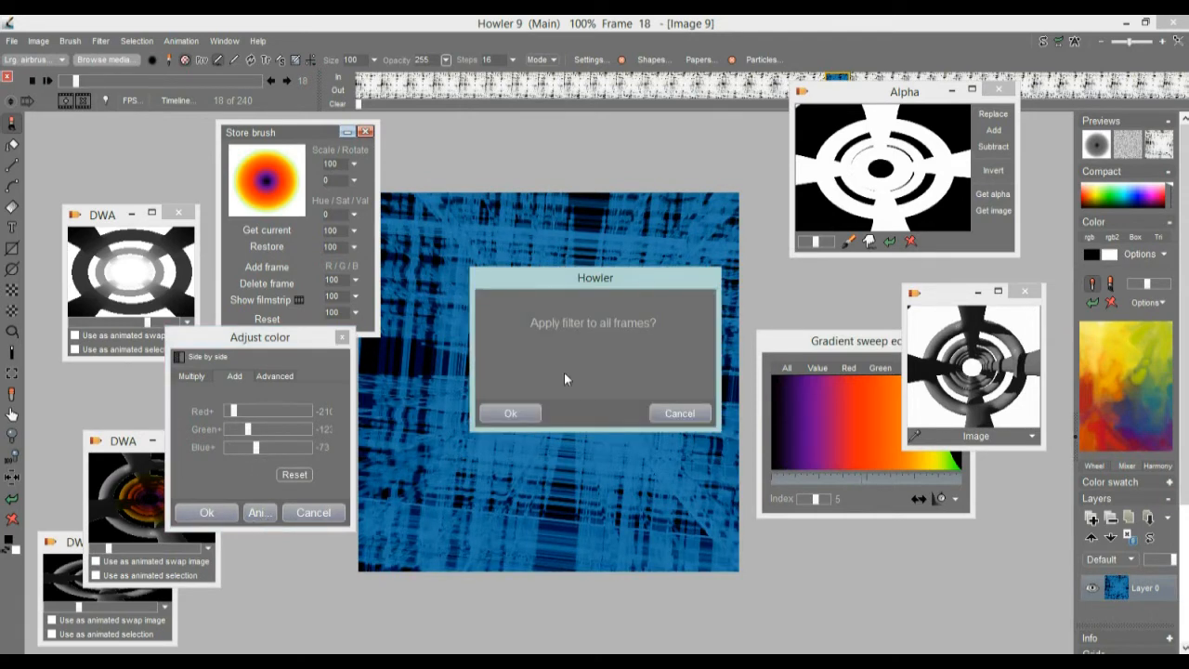
pyautogui.click(505, 414)
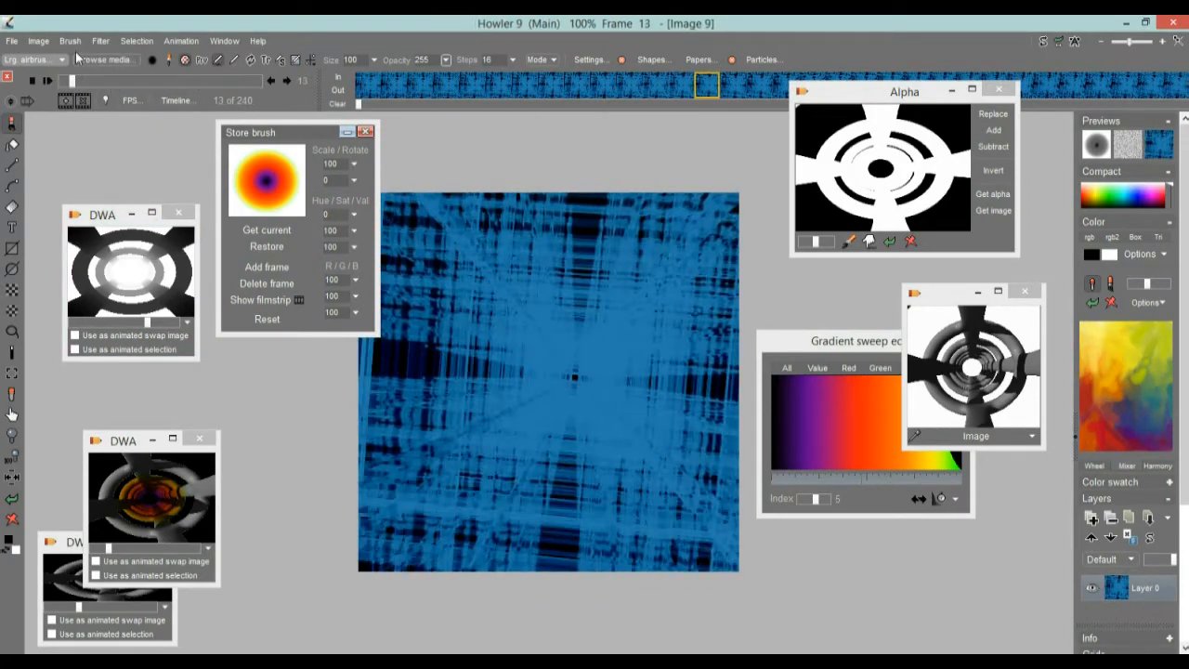
# - Expand the dynamic range of the image and apply it to the whole animation
pyautogui.click(38, 41)
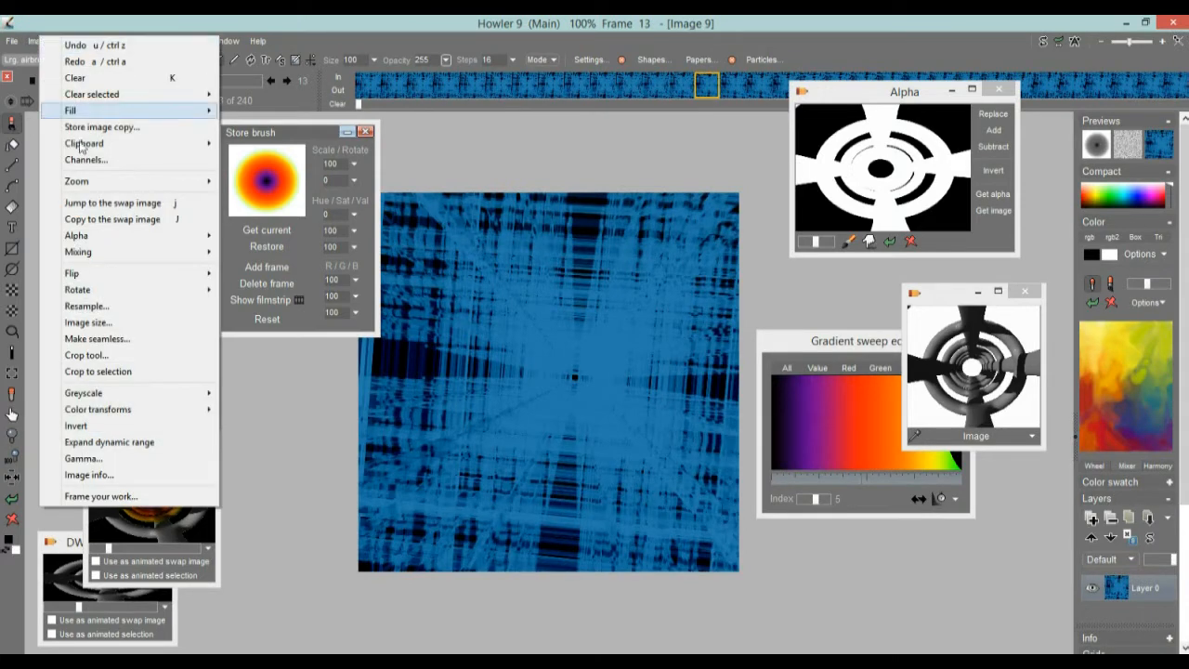
pyautogui.click(139, 444)
pyautogui.click(512, 413)
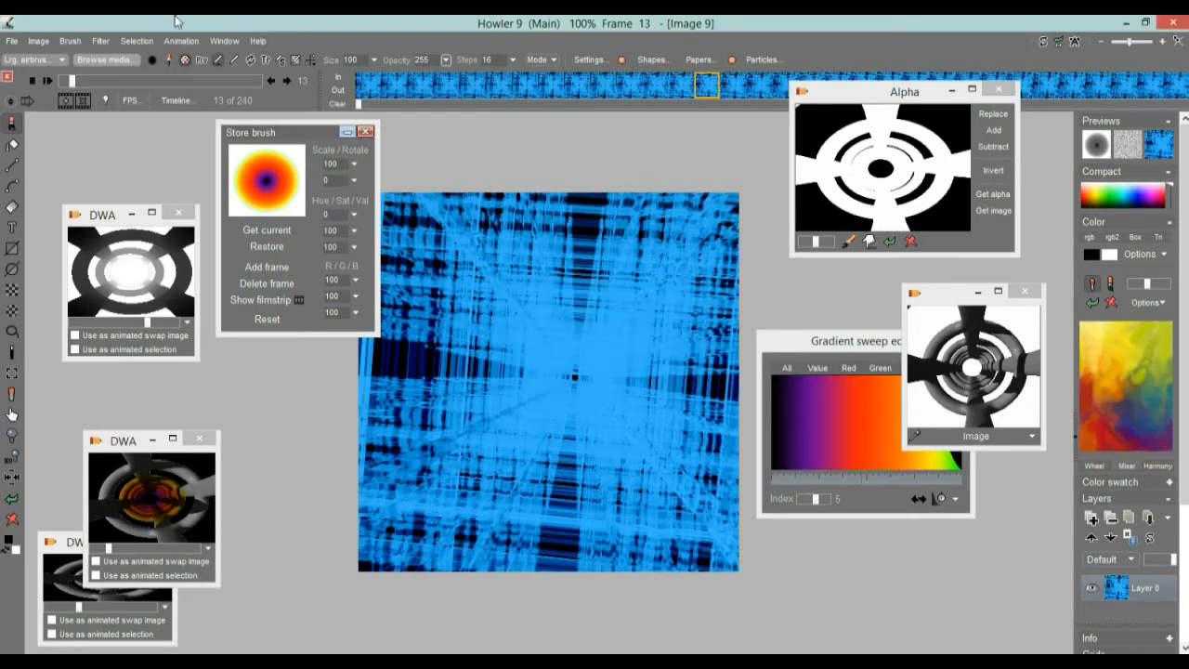
# - Apply Soft contrast improvement to all frames with softness at about a fifth, exposure slightly above midway and level at about four fifths
pyautogui.click(101, 42)
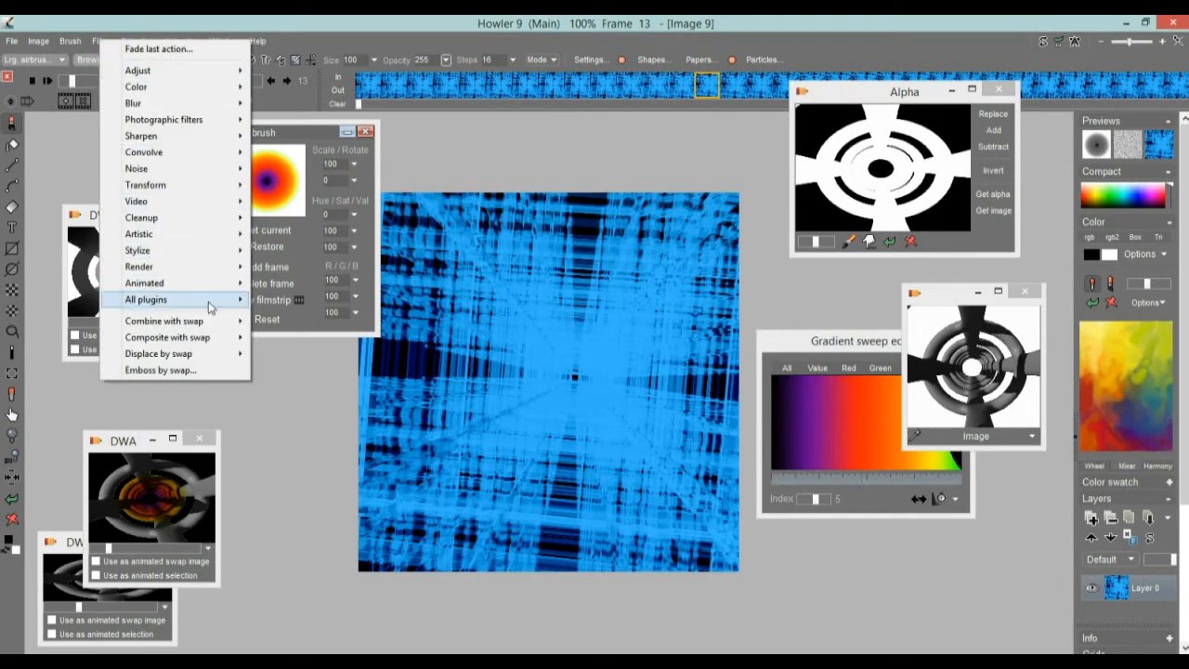
pyautogui.moveTo(159, 111)
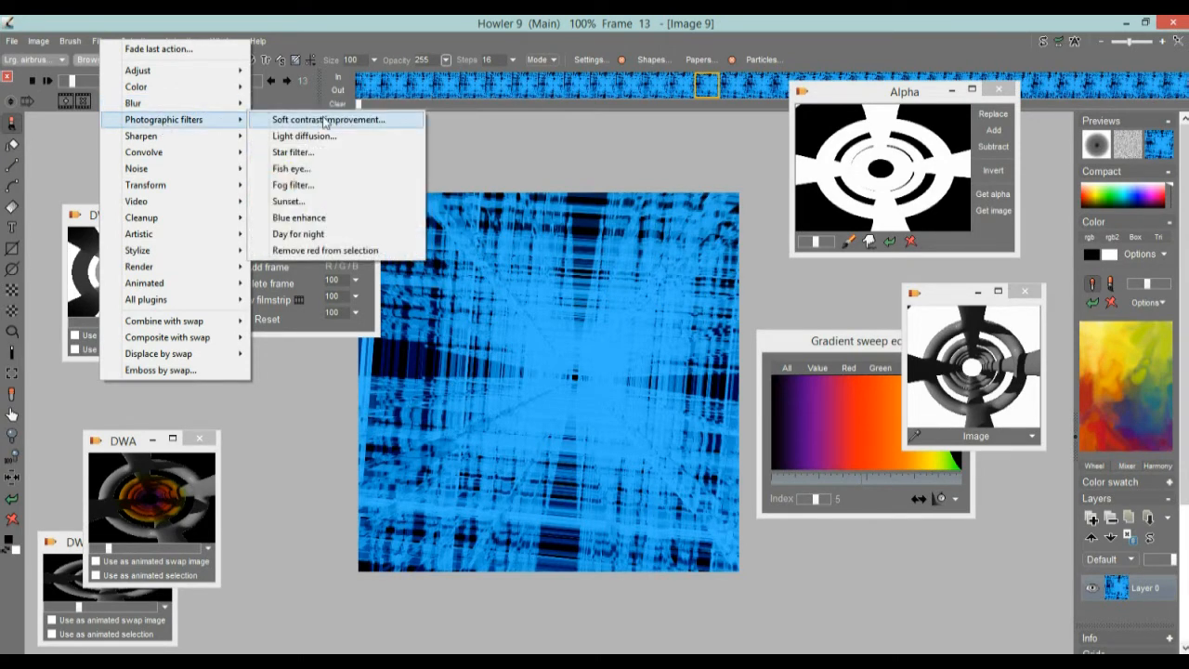
pyautogui.click(325, 120)
pyautogui.moveTo(574, 282); pyautogui.dragTo(264, 351)
pyautogui.moveTo(263, 398); pyautogui.dragTo(267, 404)
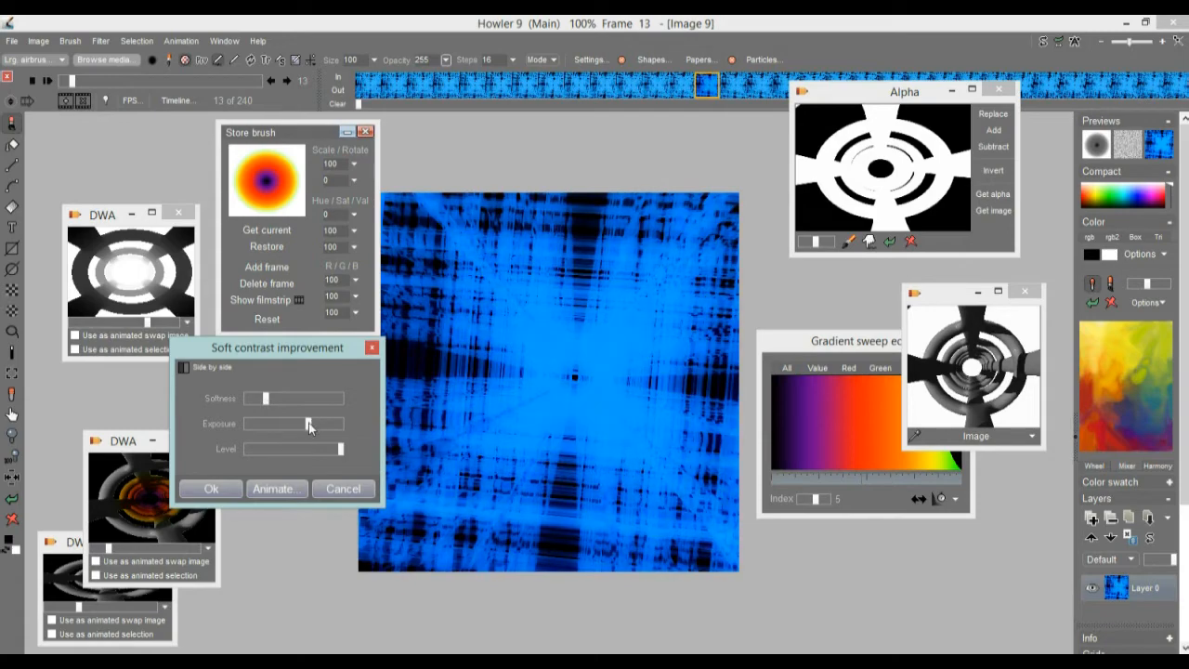
pyautogui.moveTo(317, 424); pyautogui.dragTo(325, 448)
pyautogui.click(272, 488)
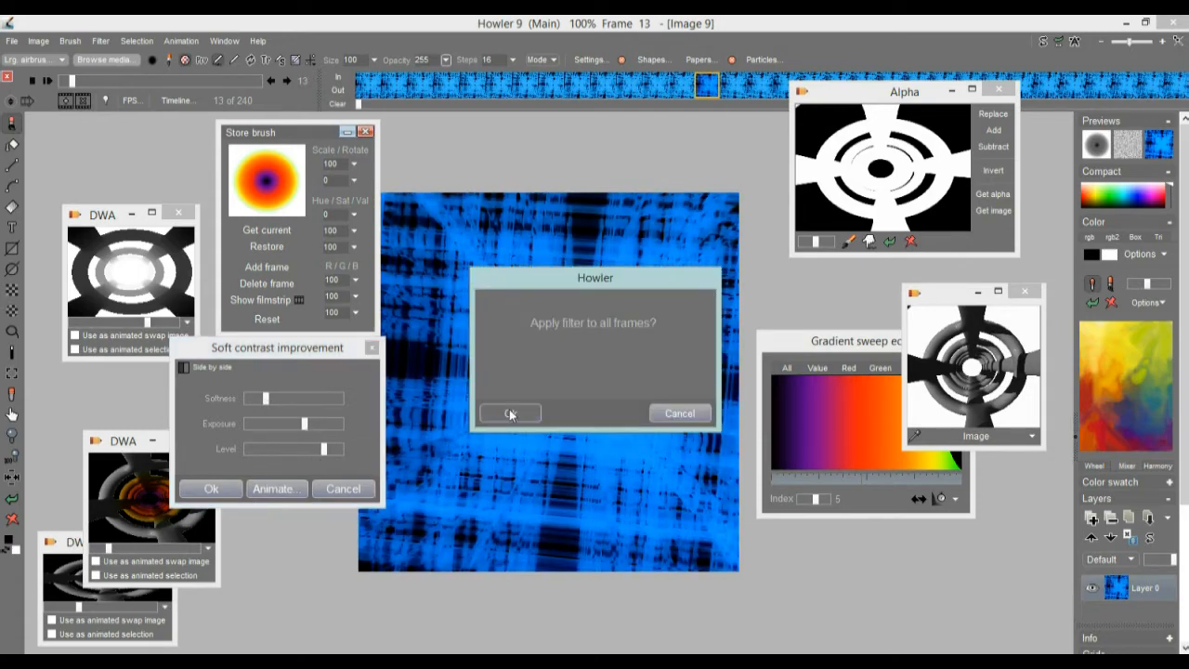
pyautogui.click(509, 414)
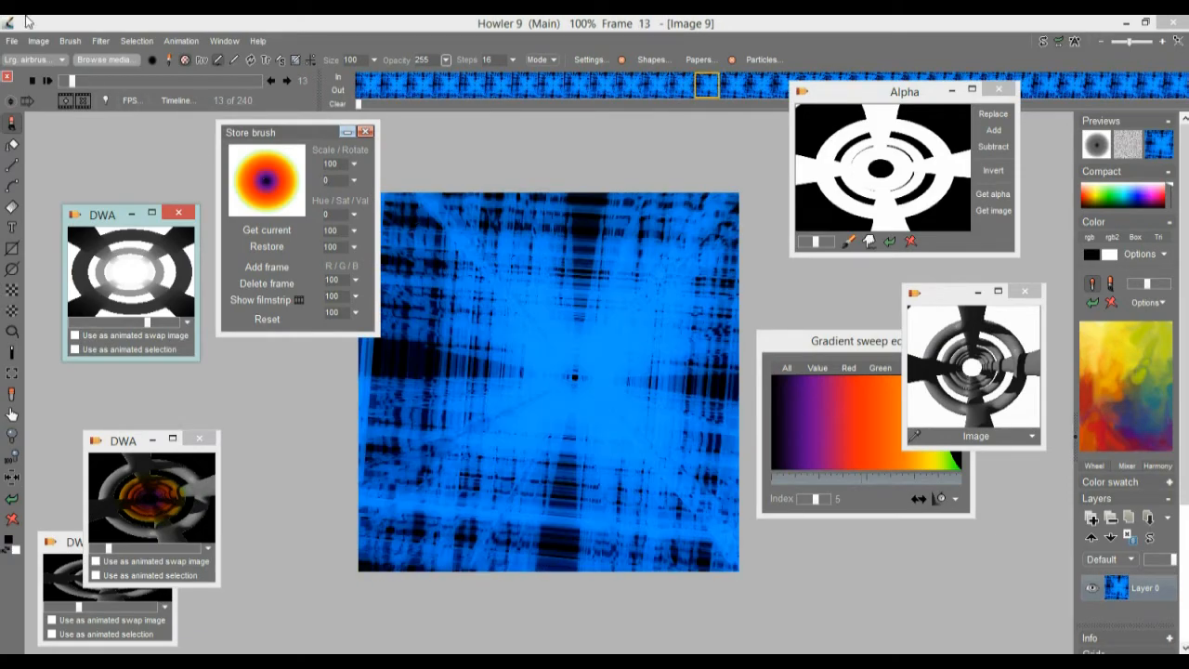
# - Store the blue grid animation to disc and place its window beside the other stored animations, moving the Store brush panel aside
pyautogui.click(175, 42)
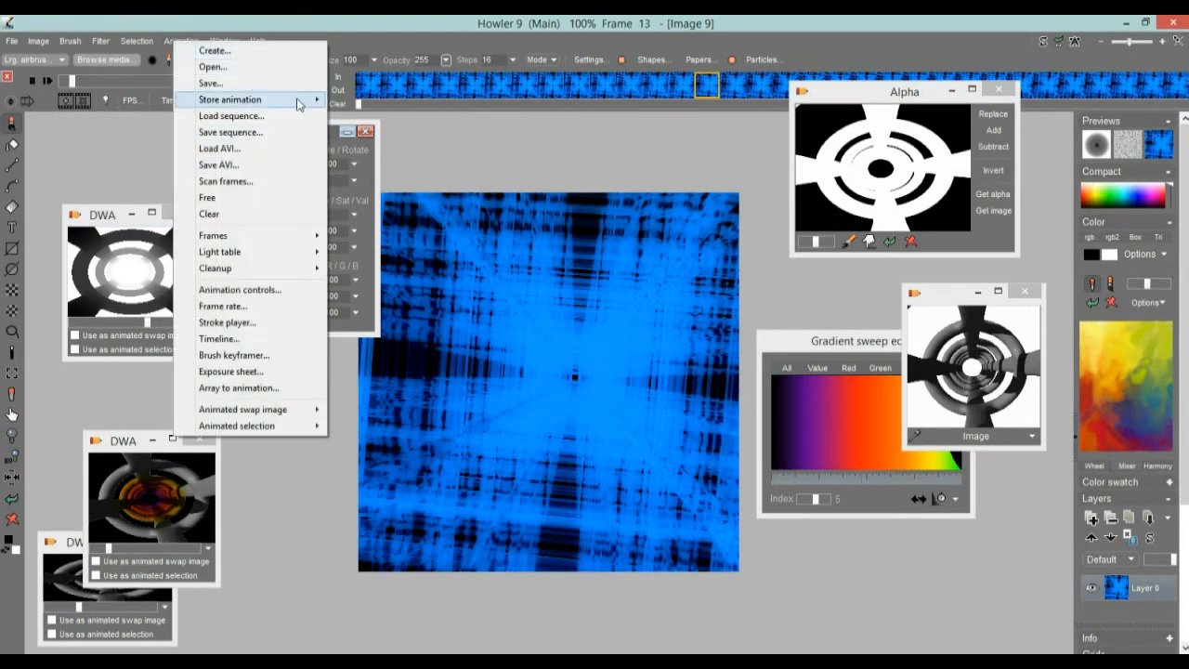
pyautogui.moveTo(249, 108)
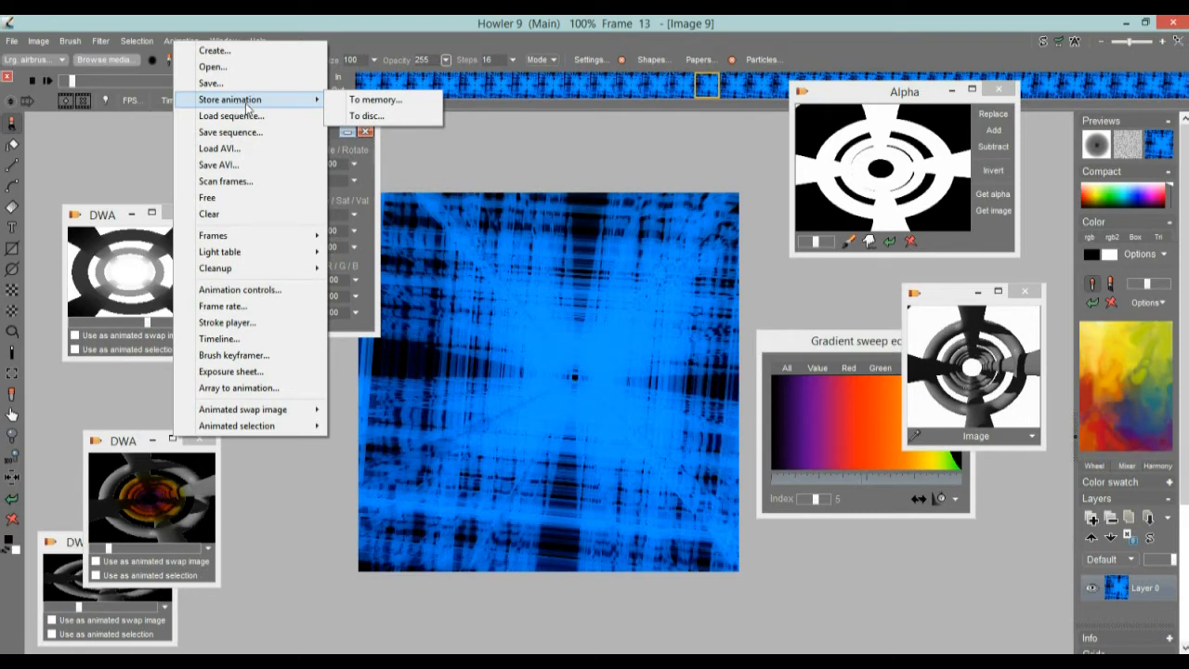
pyautogui.click(366, 116)
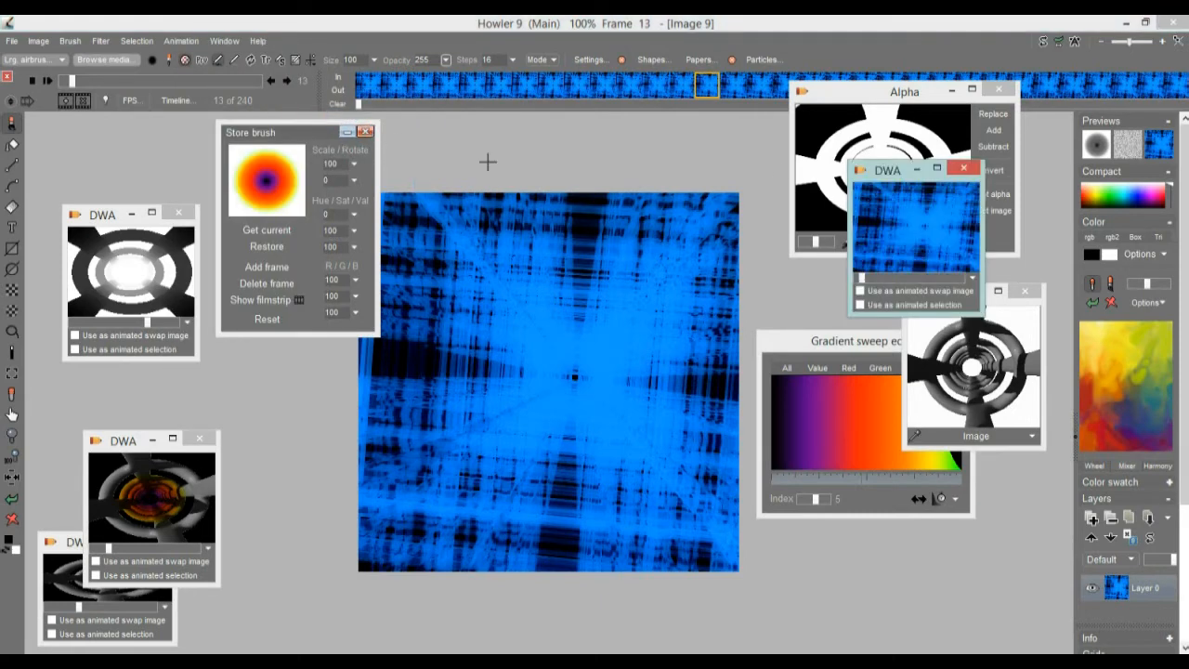
pyautogui.moveTo(291, 131)
pyautogui.mouseDown()
pyautogui.moveTo(845, 546)
pyautogui.moveTo(987, 547)
pyautogui.moveTo(982, 565)
pyautogui.mouseUp()
pyautogui.moveTo(887, 195); pyautogui.dragTo(241, 178)
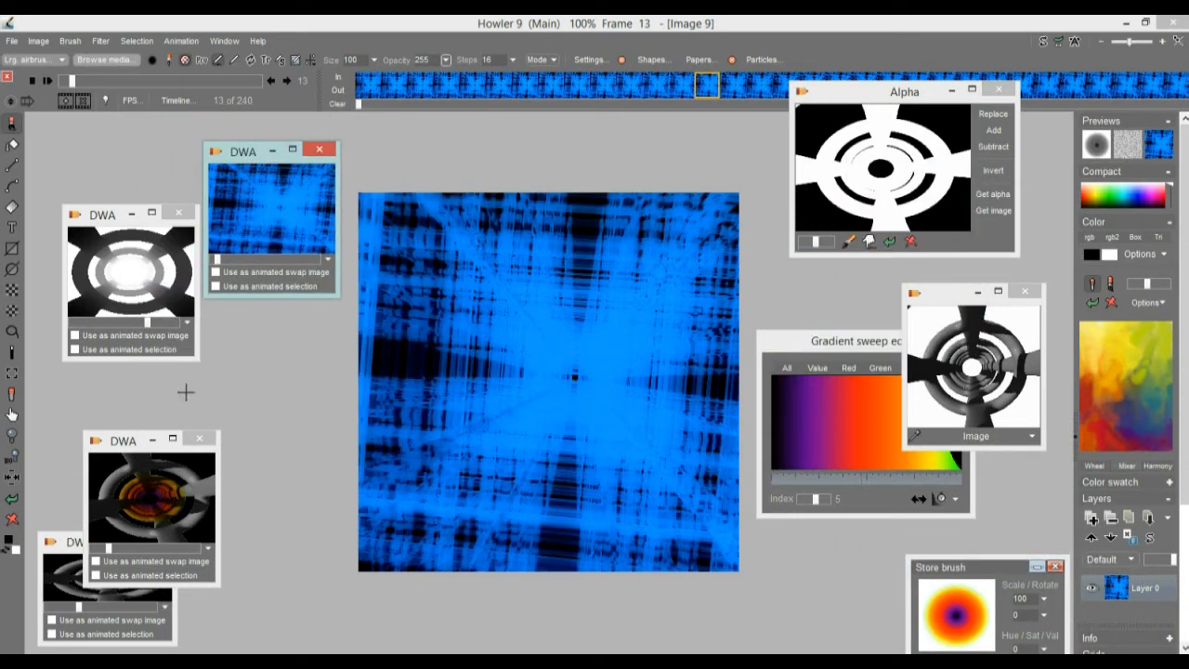
# - Move and enlarge the window of the stored orange tunnel animation, and shift the stored blue animation's window up
pyautogui.moveTo(123, 446); pyautogui.dragTo(125, 370)
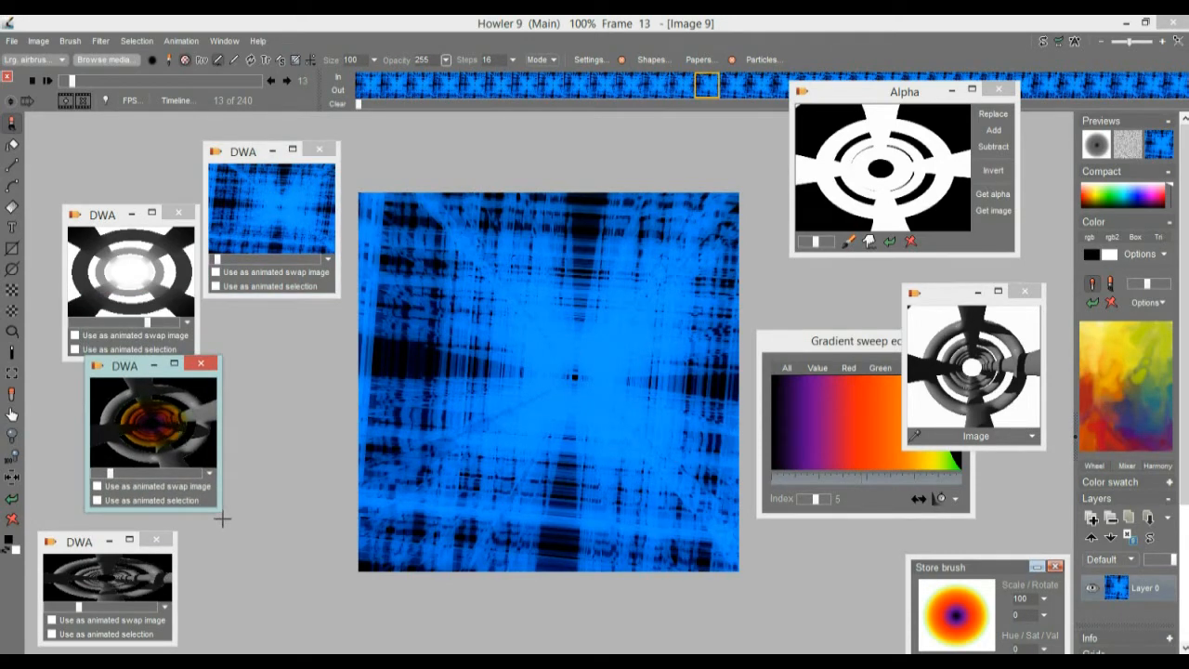
pyautogui.moveTo(219, 512); pyautogui.dragTo(303, 582)
pyautogui.moveTo(237, 158); pyautogui.dragTo(242, 133)
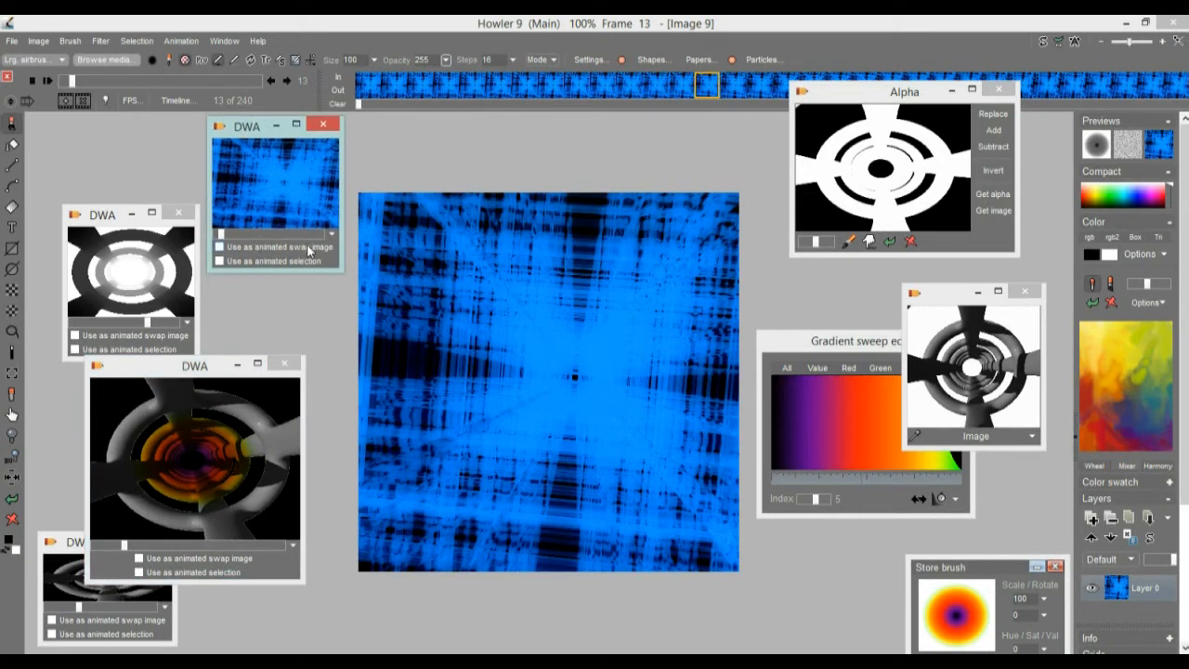
# - Use the stored blue animation as animated swap image and restore the stored orange tunnel animation in place of the current one
pyautogui.click(220, 247)
pyautogui.moveTo(156, 370); pyautogui.dragTo(181, 329)
pyautogui.click(226, 413)
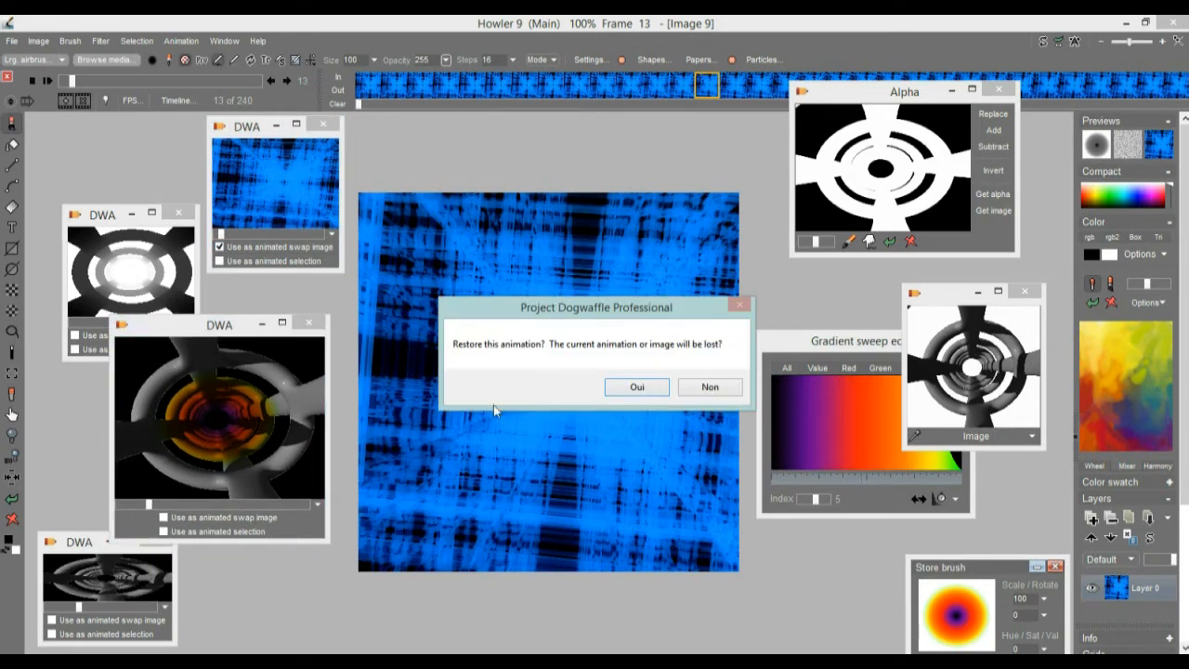
pyautogui.click(638, 386)
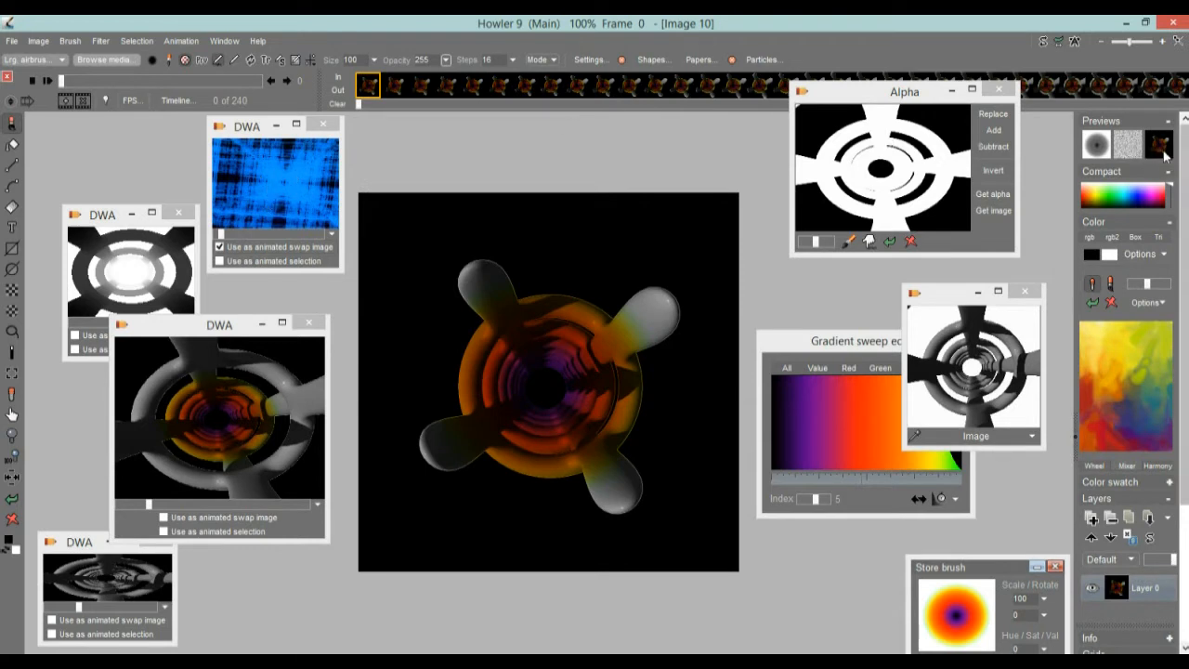
# - Go to frame 88 of the tunnel animation and start a Color Key composite with the swap image, keeping the canvas uncovered
pyautogui.click(1163, 150)
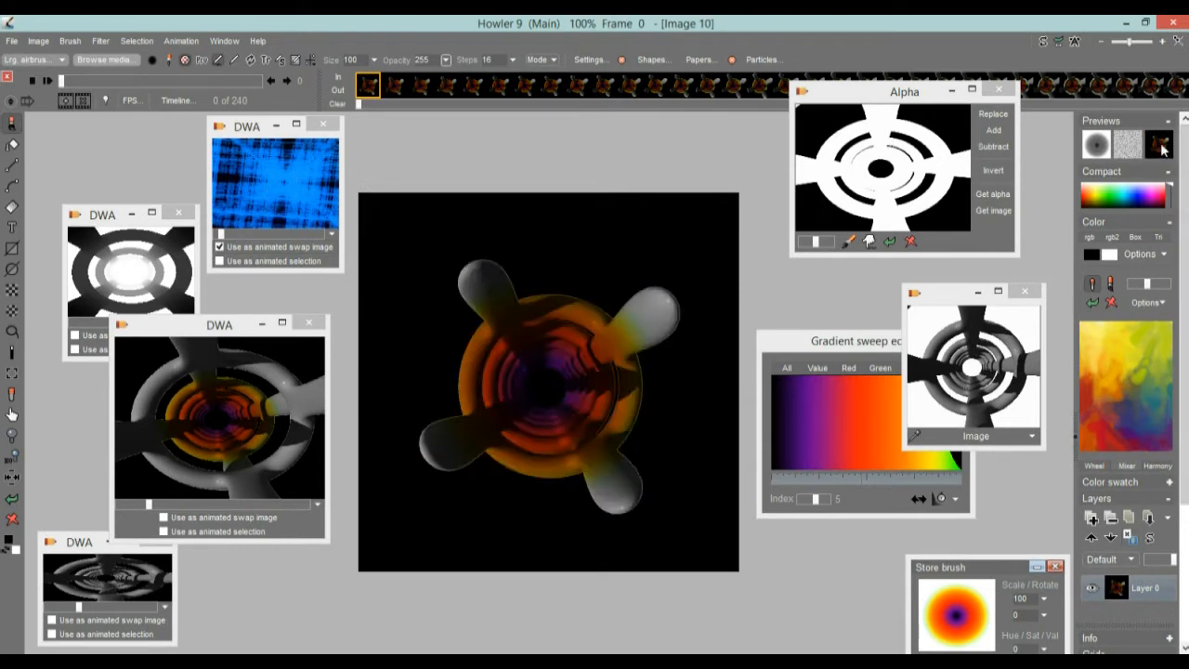
pyautogui.click(1163, 151)
pyautogui.moveTo(65, 82); pyautogui.dragTo(133, 91)
pyautogui.click(1166, 149)
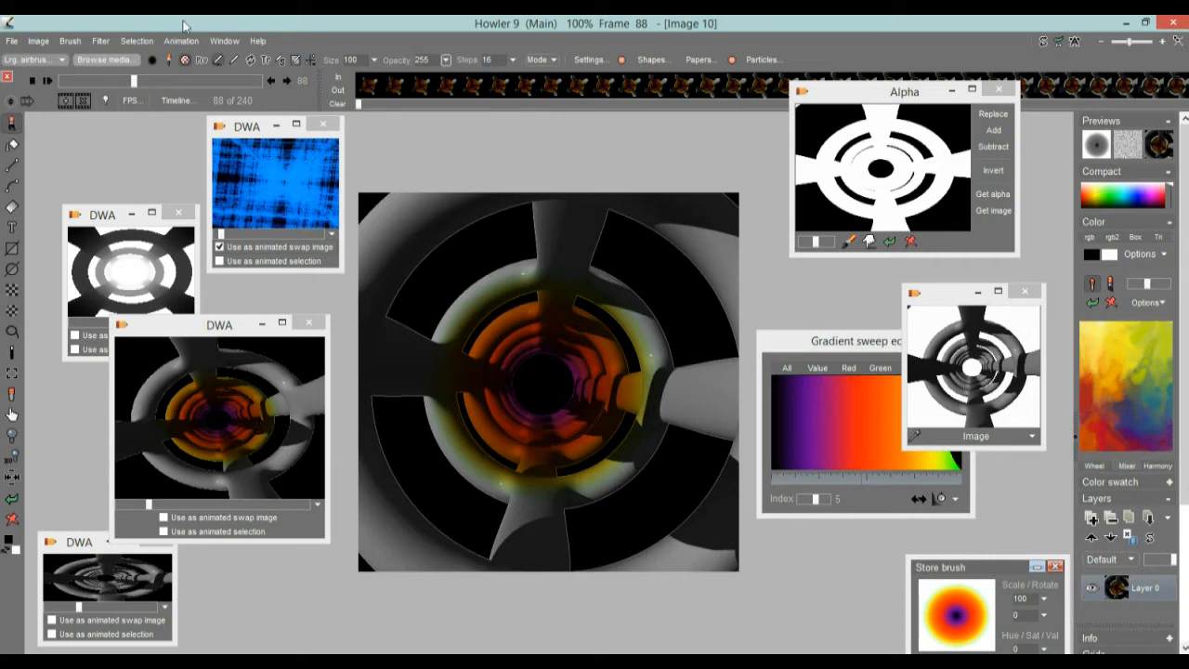
pyautogui.click(102, 44)
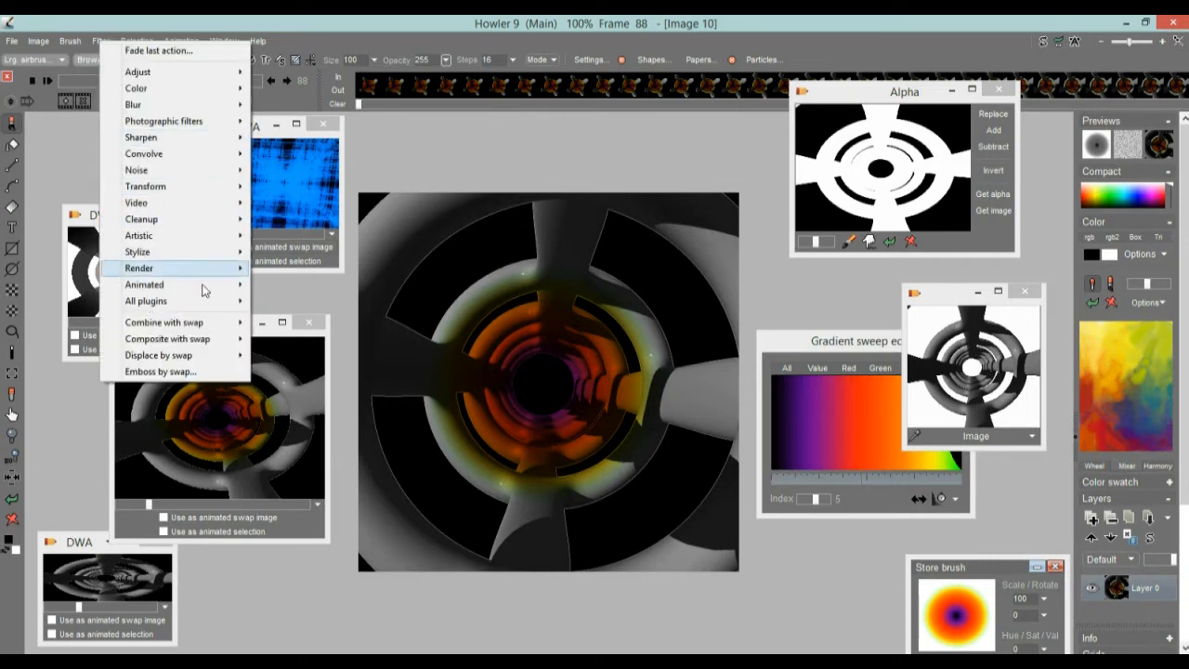
pyautogui.moveTo(190, 344)
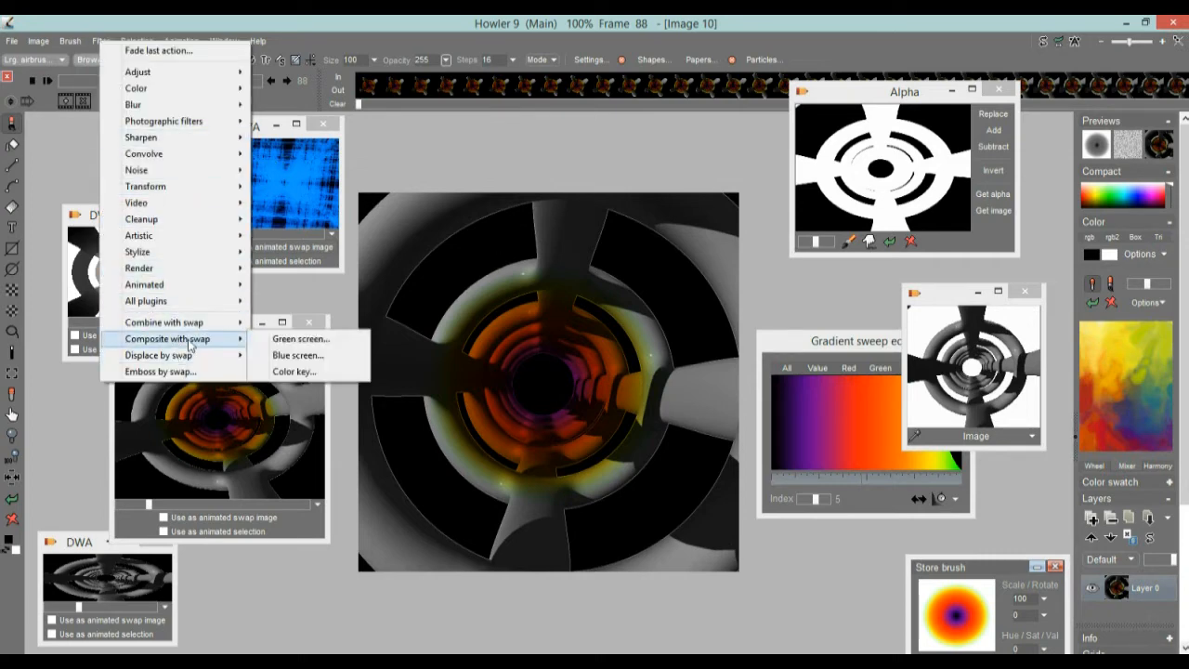
pyautogui.click(306, 372)
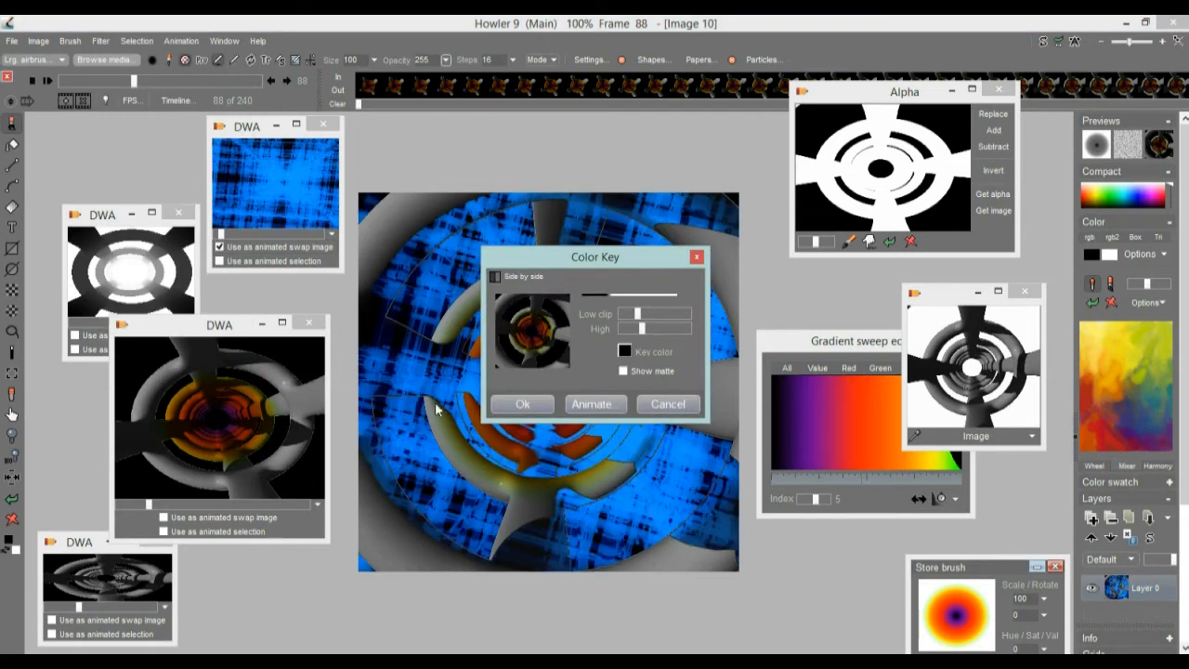
pyautogui.moveTo(557, 263); pyautogui.dragTo(820, 228)
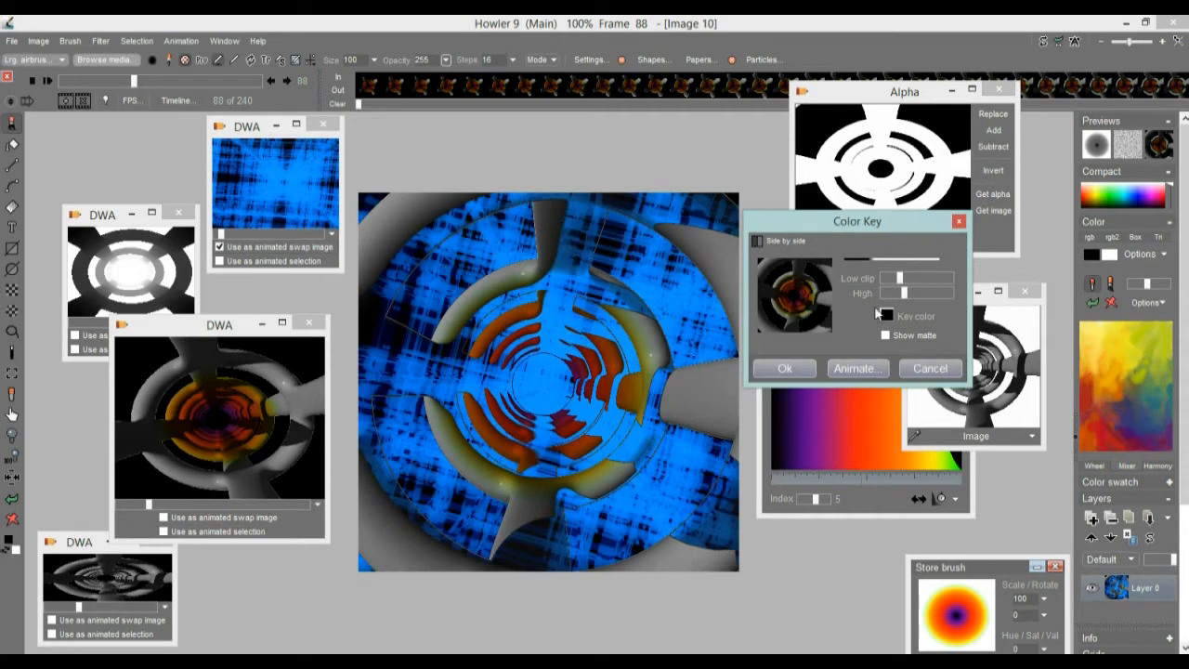
# - Pick the black background as key color, lower both Low clip and High to their minimum, and check the matte
pyautogui.click(766, 277)
pyautogui.moveTo(766, 277); pyautogui.dragTo(786, 269)
pyautogui.moveTo(897, 279)
pyautogui.mouseDown()
pyautogui.moveTo(879, 284)
pyautogui.moveTo(901, 292)
pyautogui.moveTo(886, 297)
pyautogui.mouseUp()
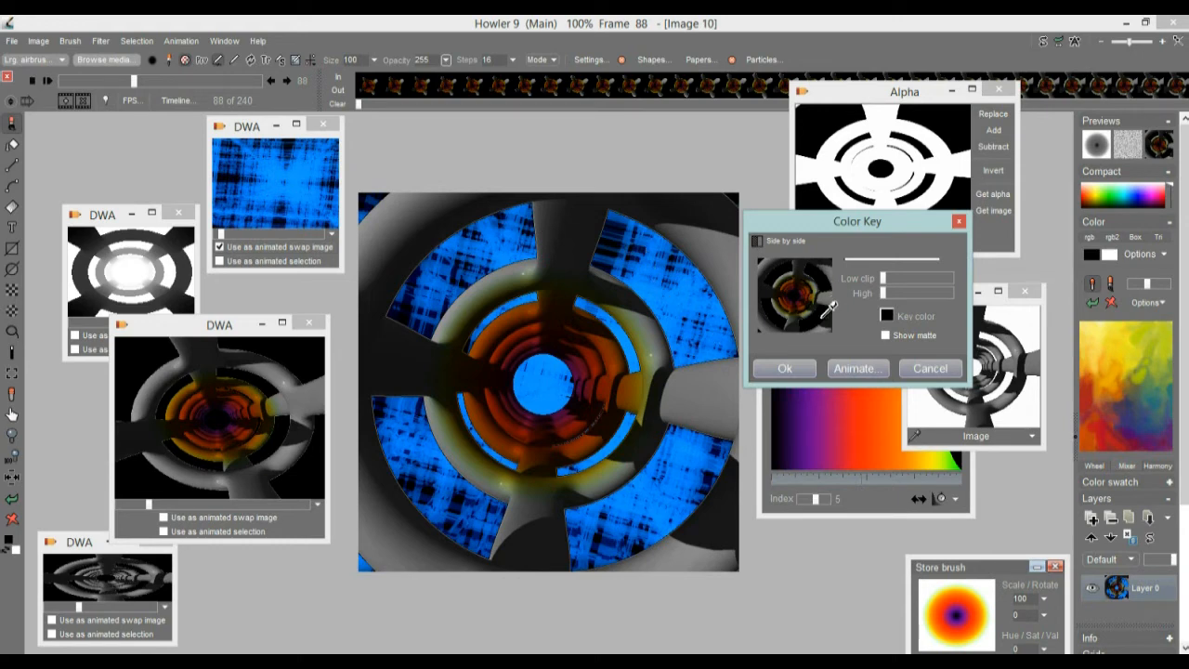
pyautogui.click(887, 337)
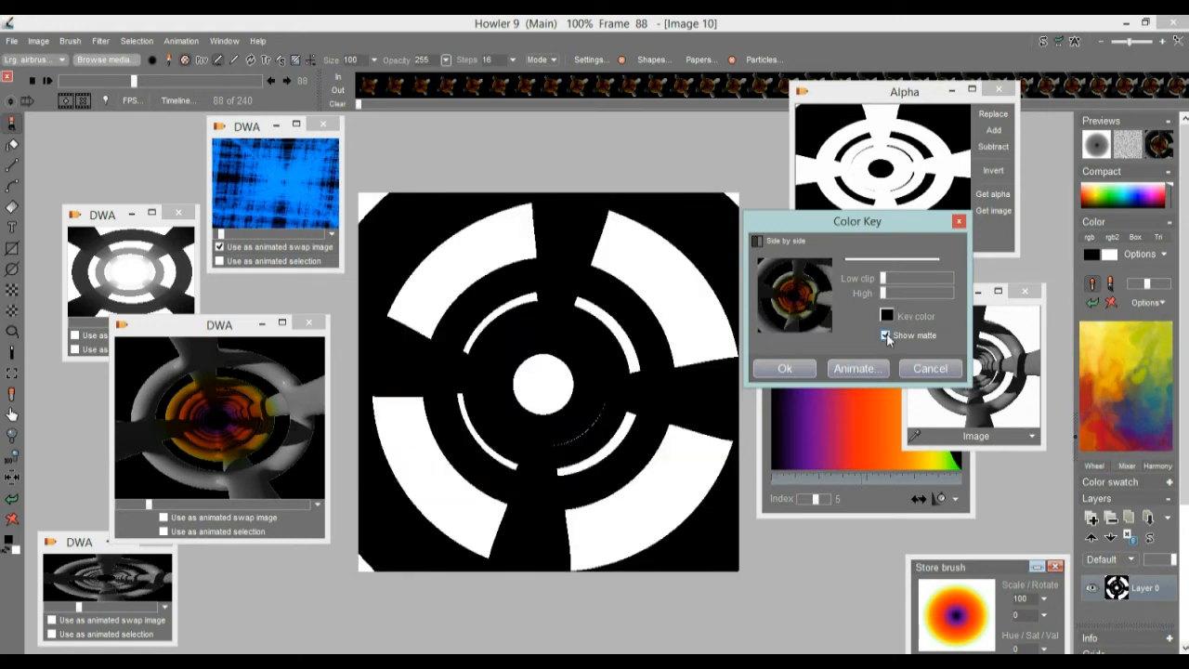
pyautogui.click(886, 336)
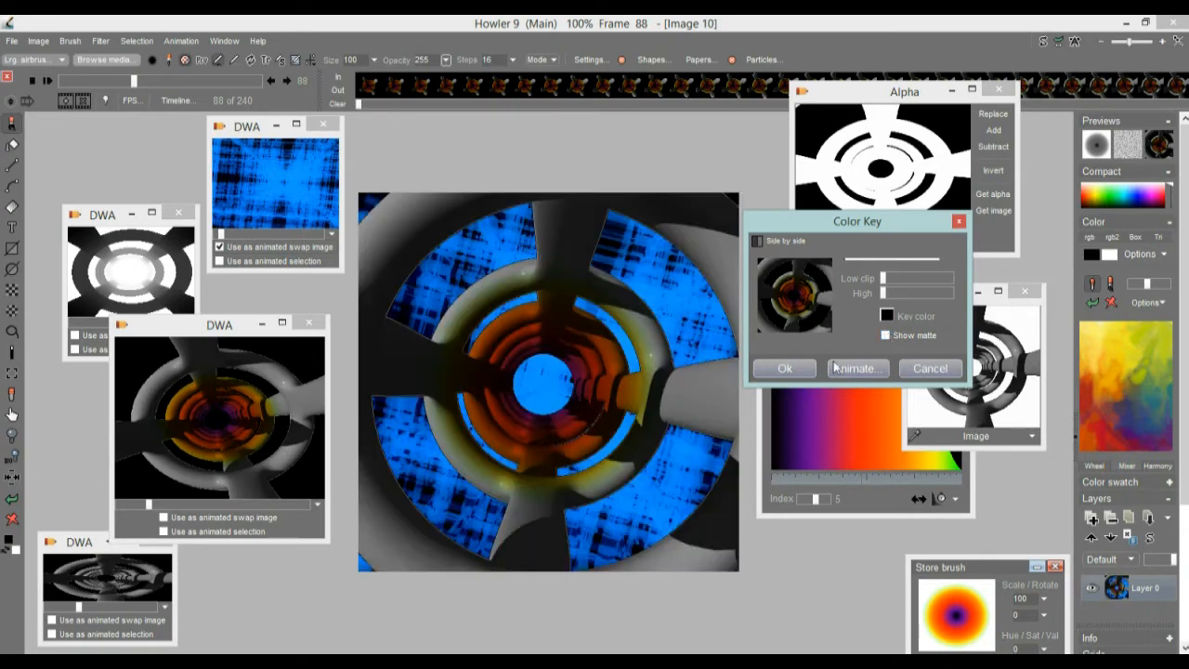
# - Apply the color key to all frames and play back the composited animation, stopping at frame 93
pyautogui.click(860, 369)
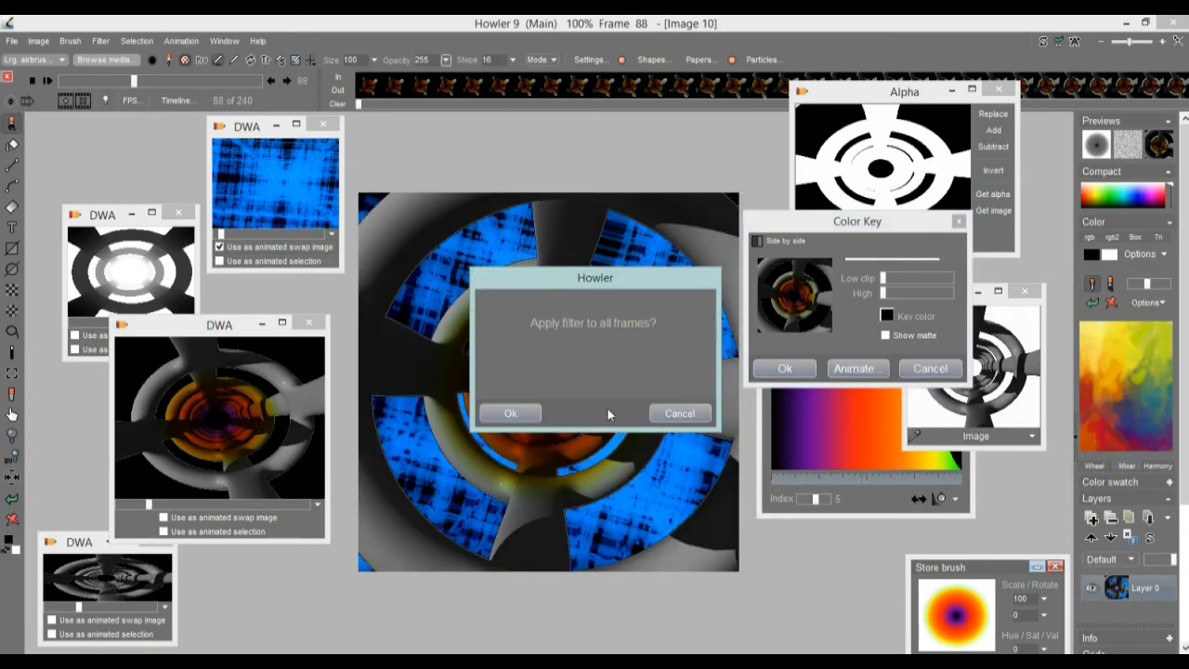
pyautogui.click(519, 414)
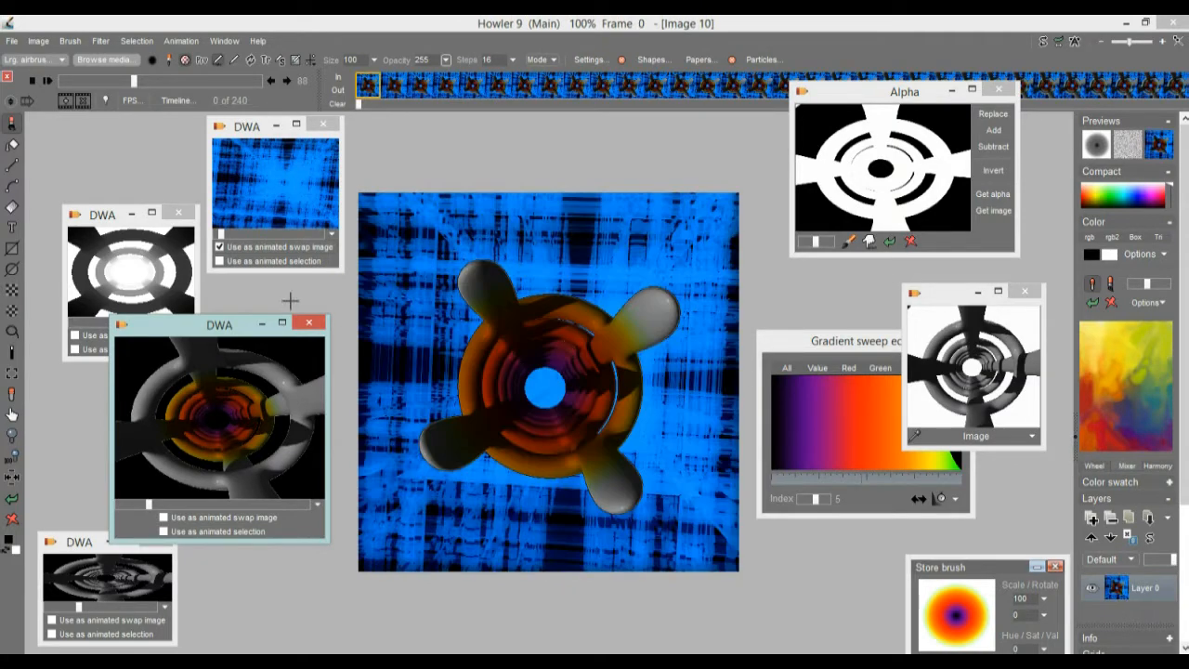
pyautogui.click(44, 81)
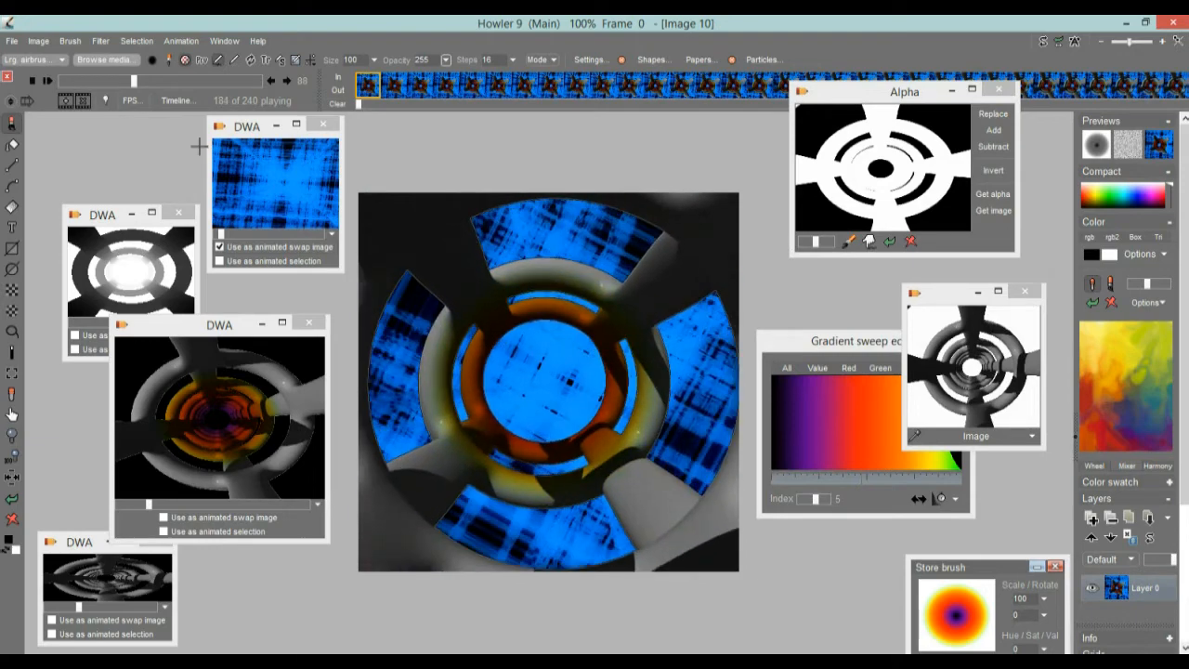
pyautogui.moveTo(134, 81)
pyautogui.mouseDown()
pyautogui.moveTo(93, 75)
pyautogui.moveTo(139, 81)
pyautogui.mouseUp()
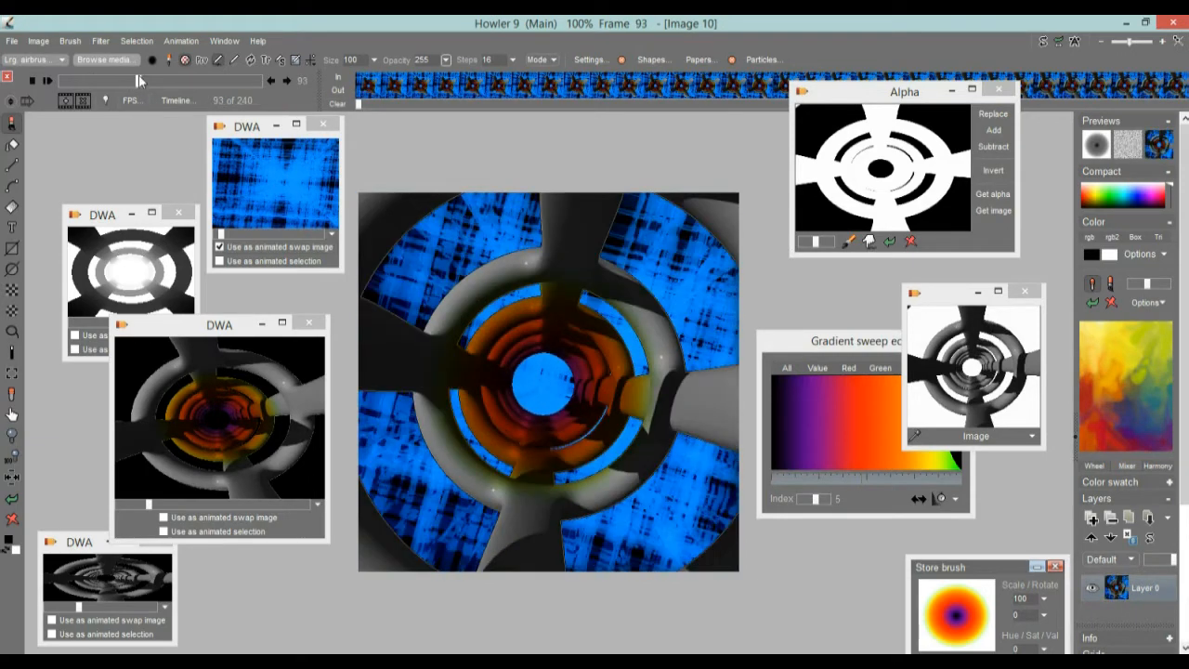
# - Store the composited tunnel animation to disc and place its window among the other stored animations
pyautogui.click(180, 41)
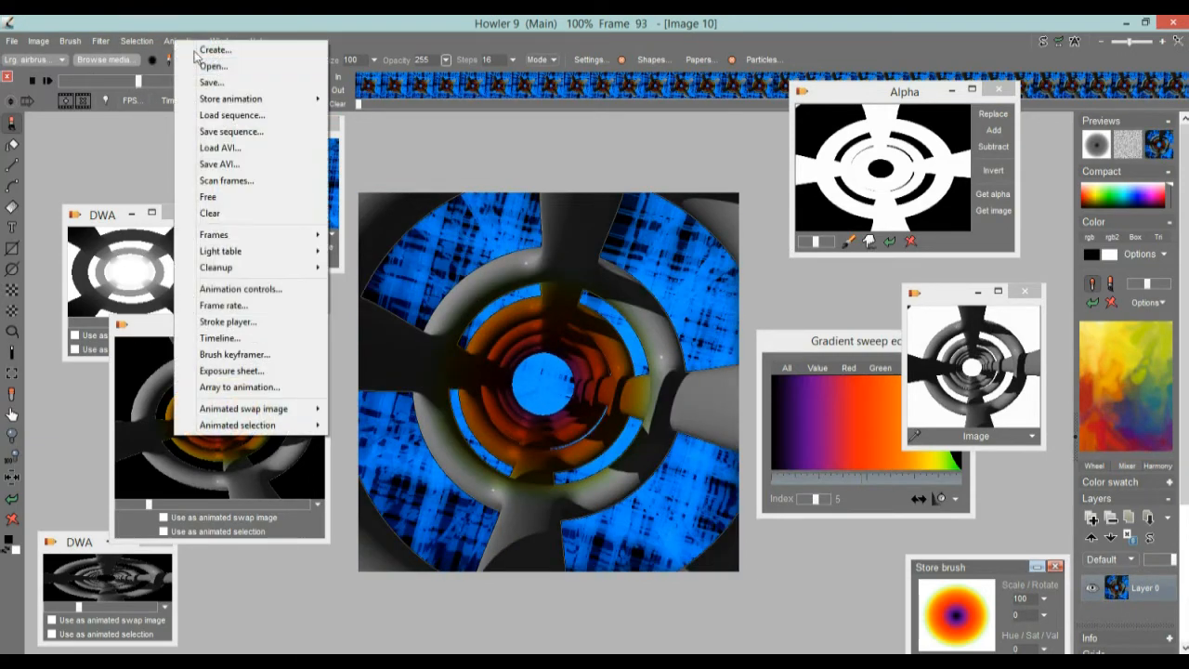
pyautogui.moveTo(257, 99)
pyautogui.click(389, 117)
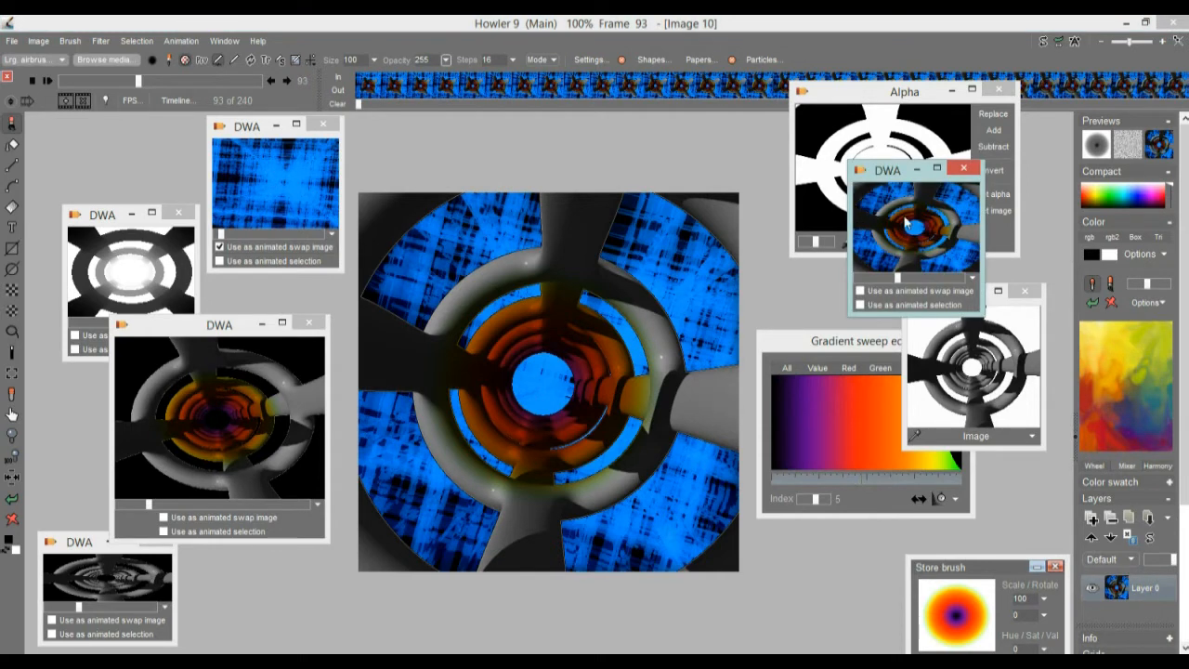
pyautogui.moveTo(884, 178); pyautogui.dragTo(67, 378)
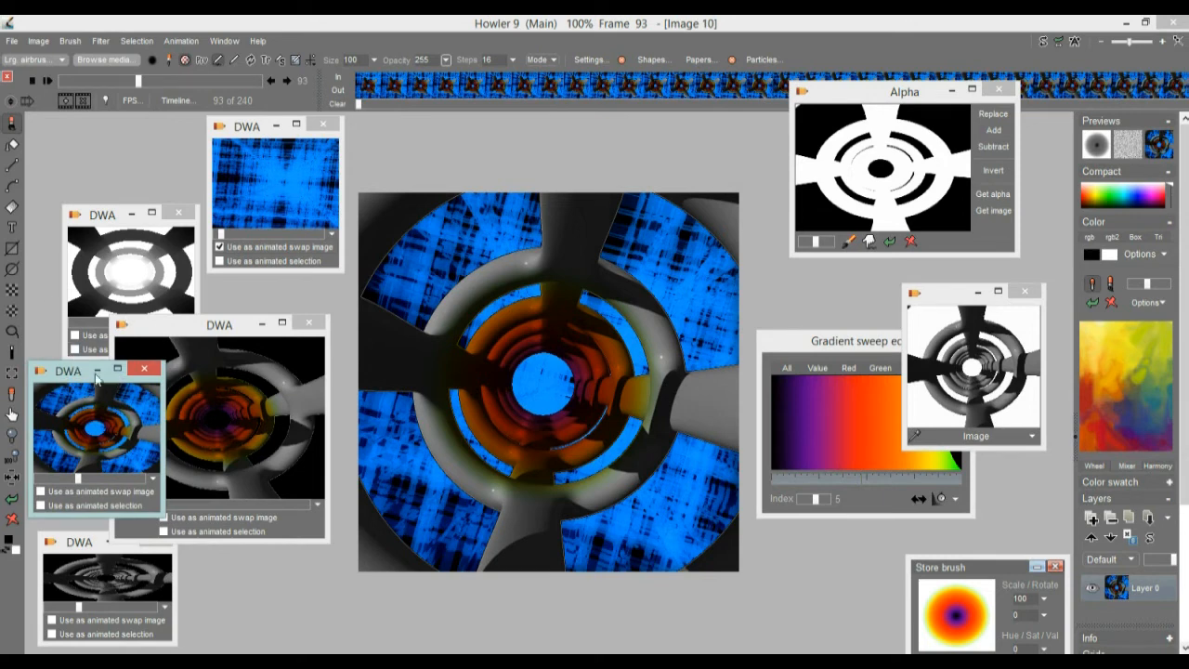
pyautogui.moveTo(63, 375); pyautogui.dragTo(60, 303)
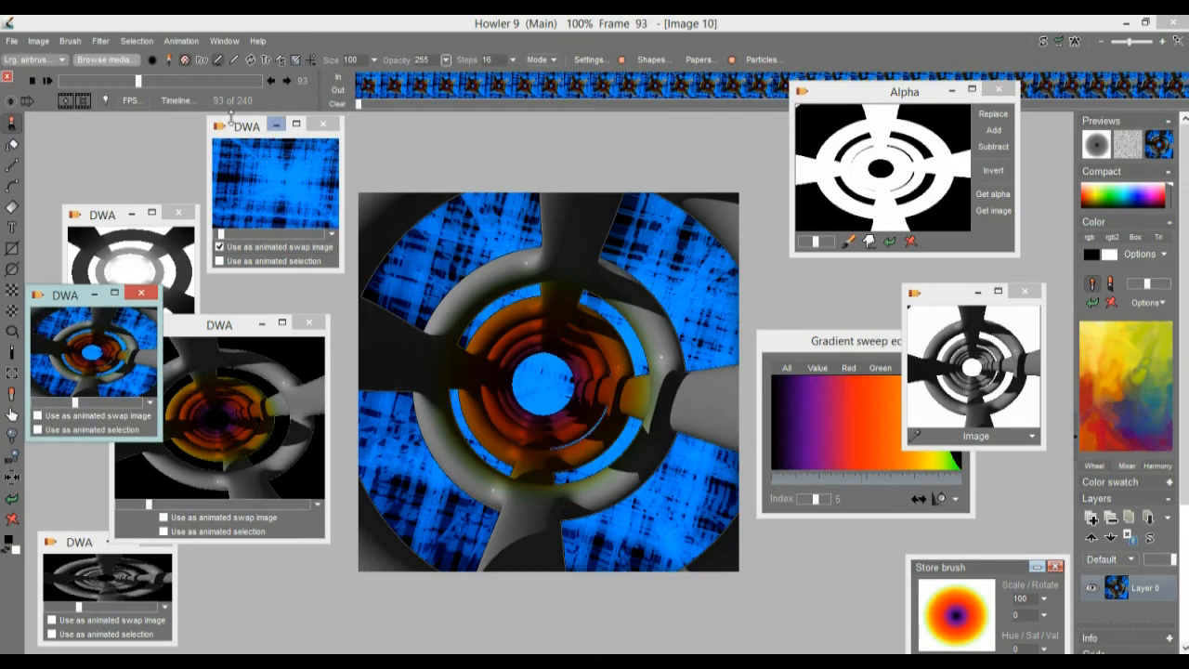
# - Go to frame 184 and enlarge the window of the stored black-and-white depth animation
pyautogui.moveTo(146, 86); pyautogui.dragTo(213, 82)
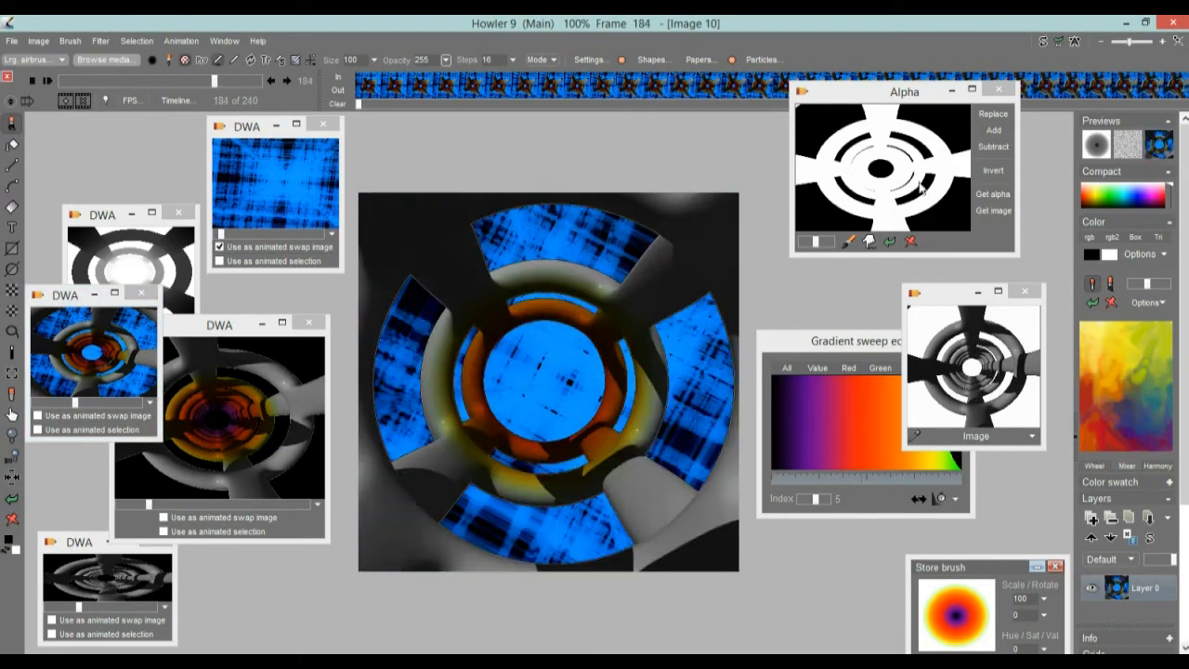
pyautogui.moveTo(942, 257); pyautogui.dragTo(952, 263)
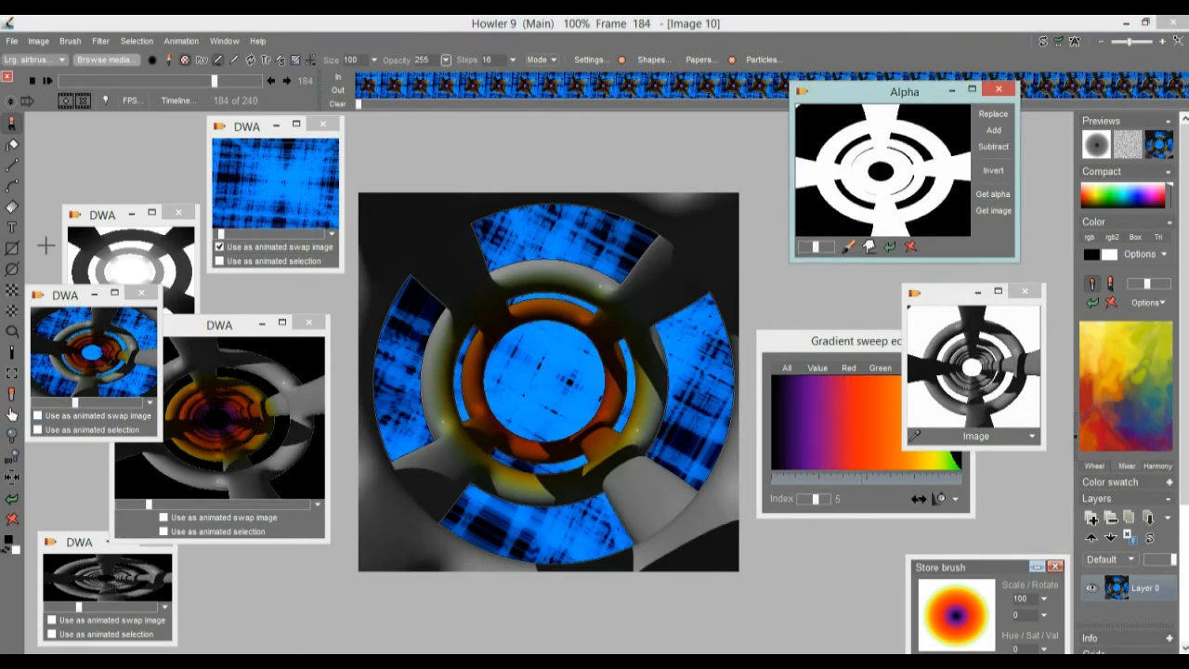
pyautogui.moveTo(106, 218); pyautogui.dragTo(89, 136)
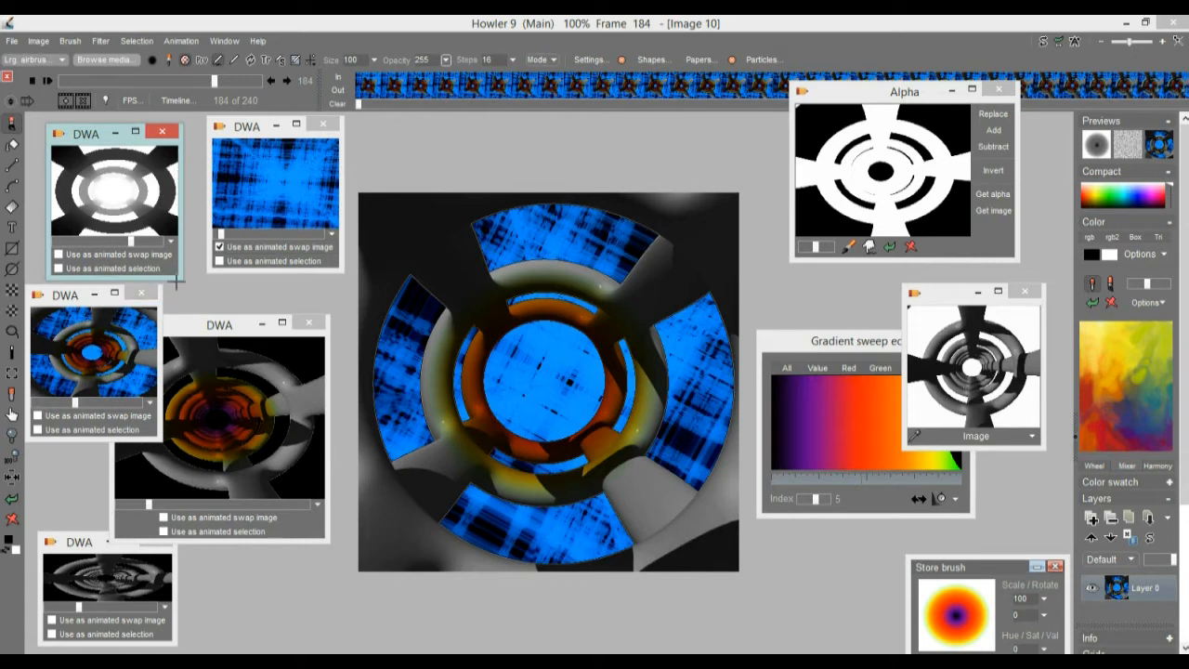
pyautogui.moveTo(181, 277); pyautogui.dragTo(519, 536)
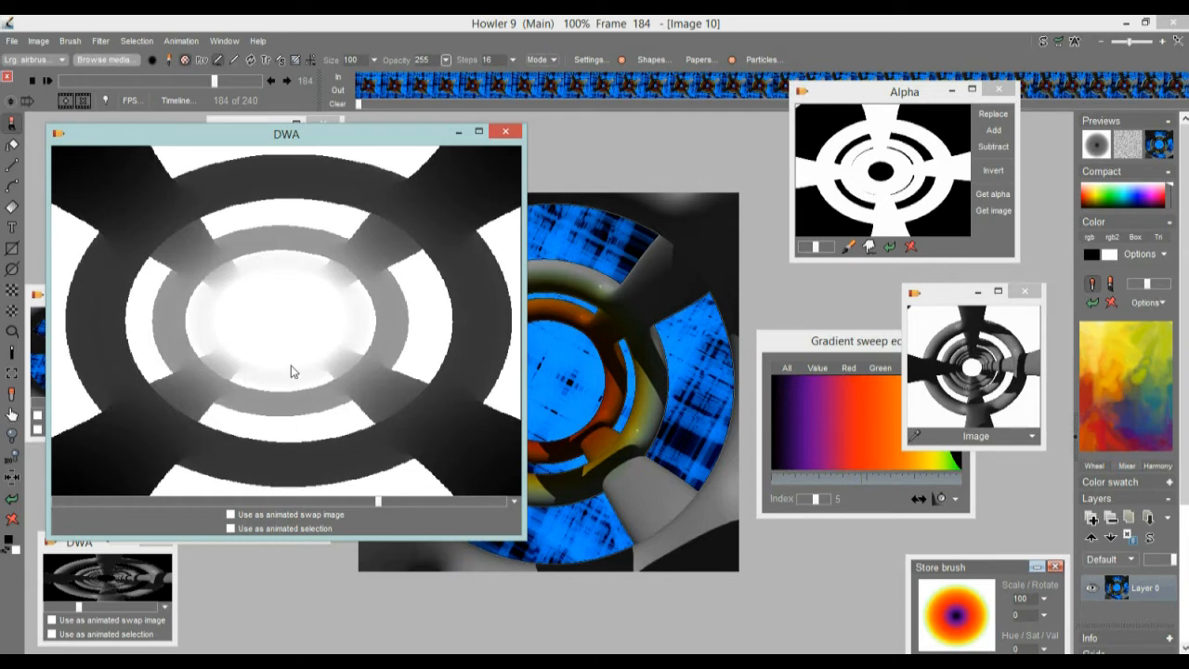
# - Scrub the stored depth animation back to its early frames to examine the shading, and reduce its window again
pyautogui.moveTo(312, 502); pyautogui.dragTo(129, 501)
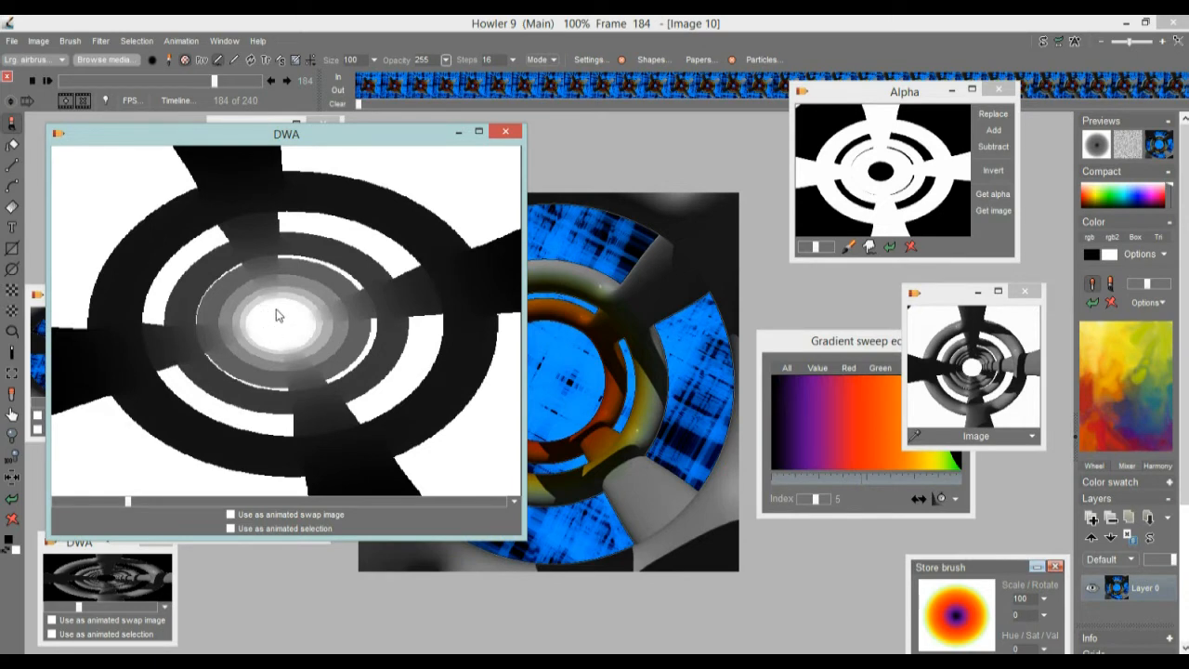
pyautogui.moveTo(186, 498); pyautogui.dragTo(85, 506)
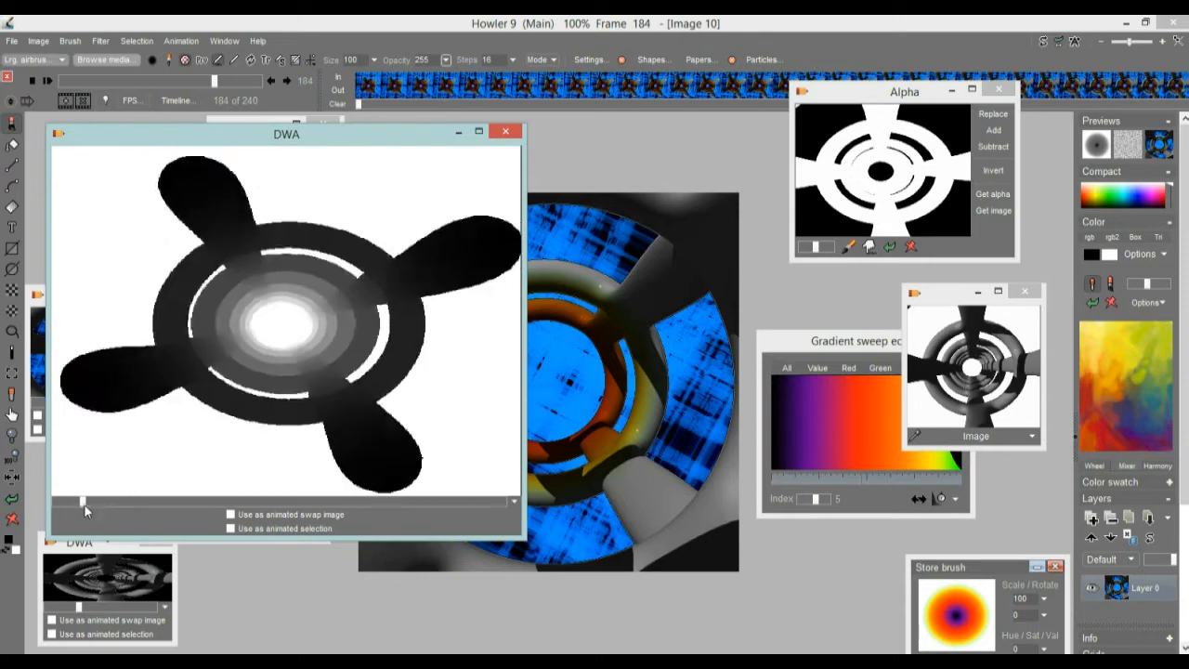
pyautogui.moveTo(339, 142); pyautogui.dragTo(335, 86)
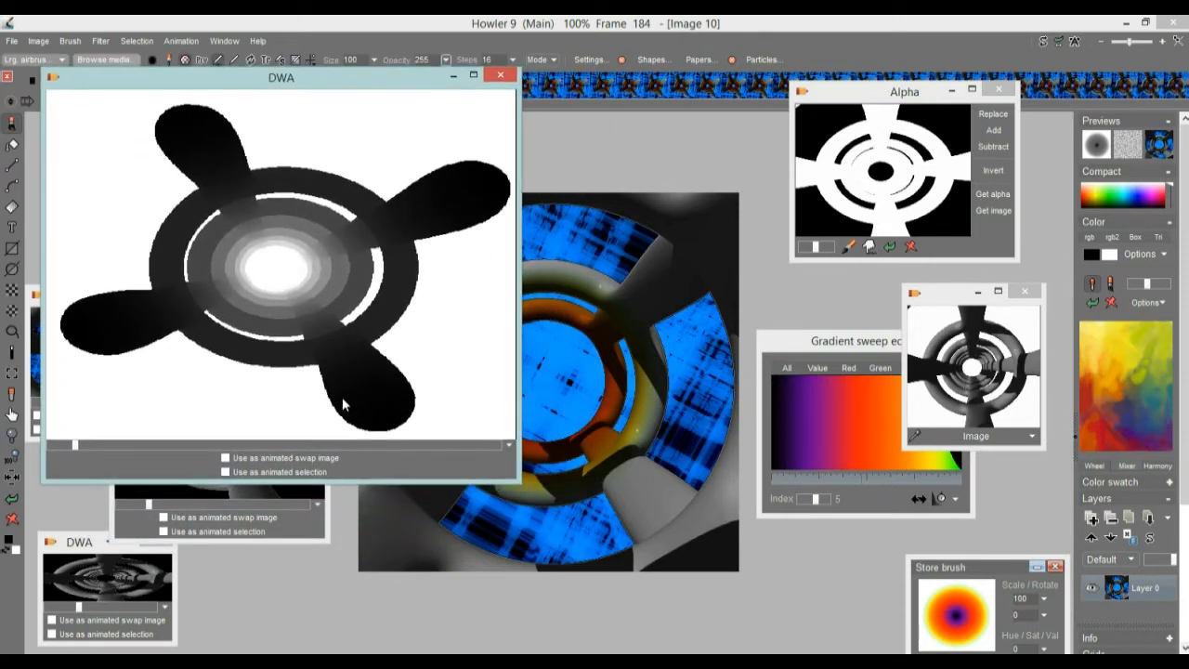
pyautogui.moveTo(392, 78); pyautogui.dragTo(413, 211)
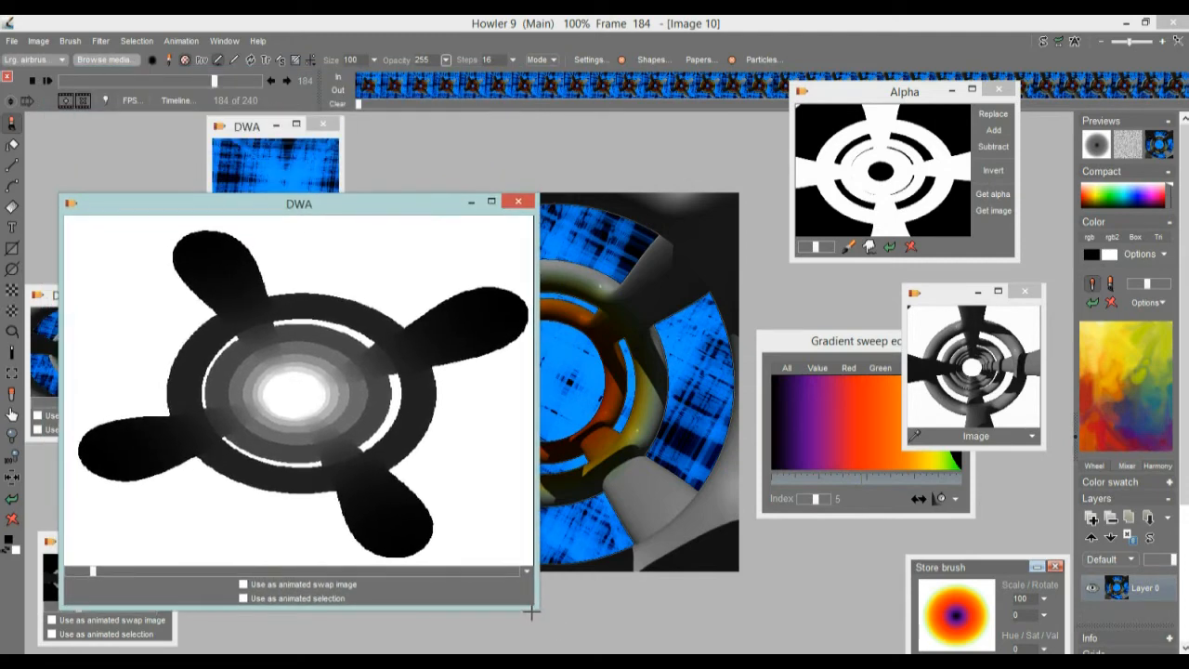
pyautogui.moveTo(536, 606); pyautogui.dragTo(306, 435)
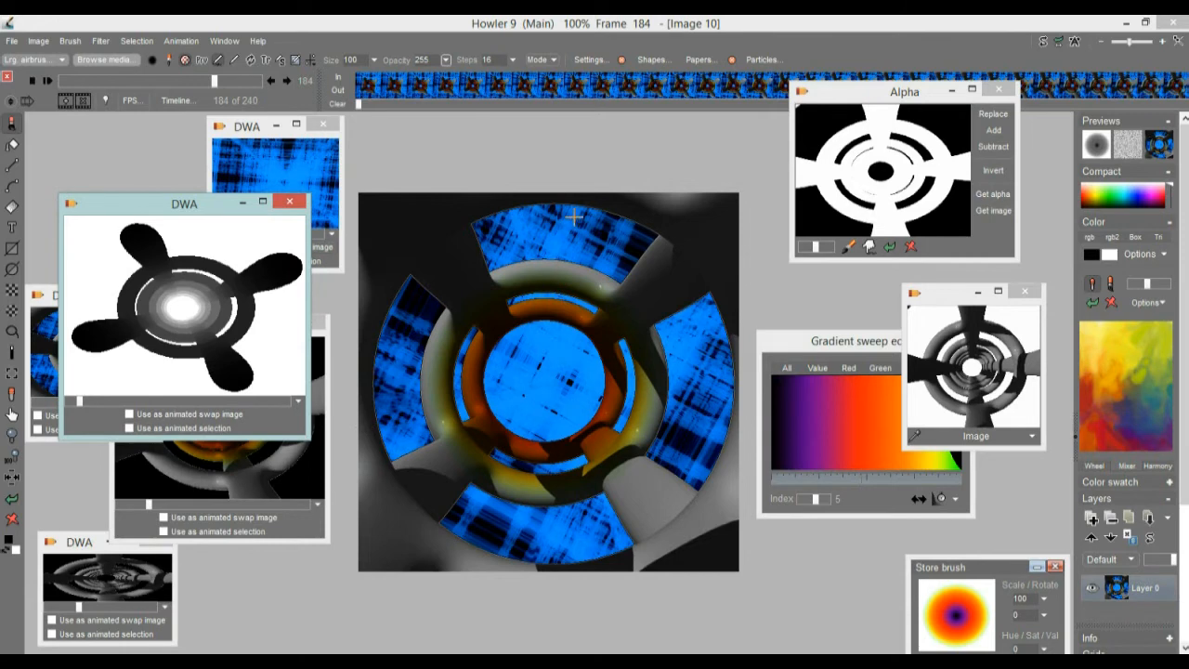
# - Use the stored black-and-white depth animation as the animated selection, with its window moved up
pyautogui.click(181, 40)
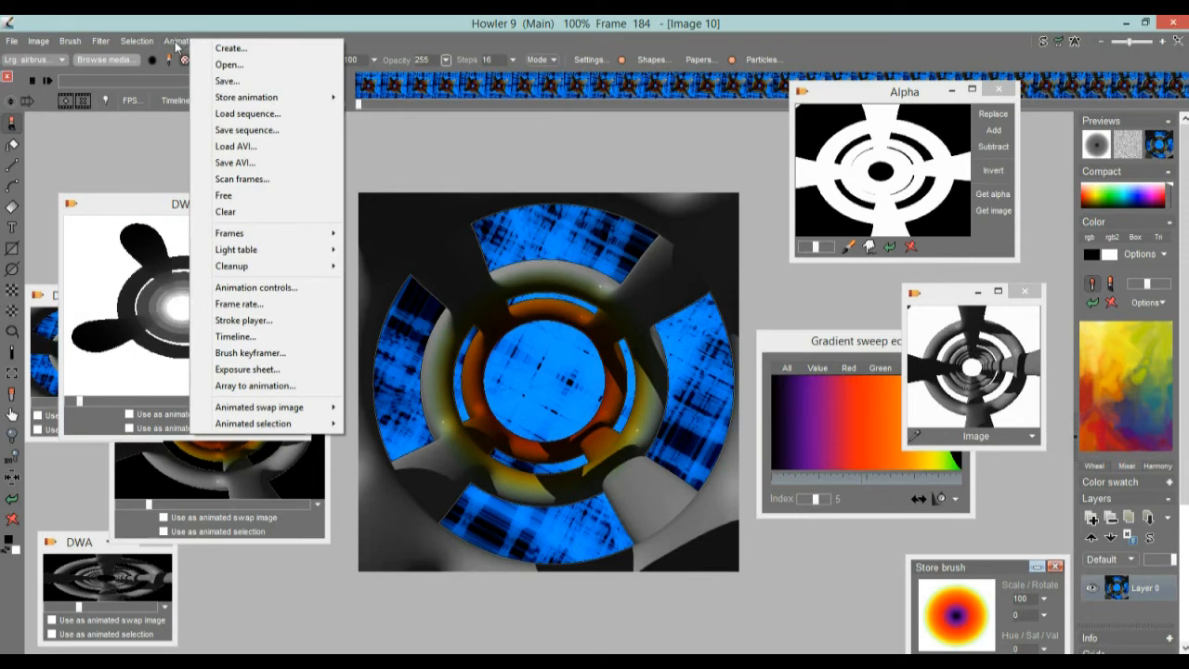
pyautogui.moveTo(266, 424)
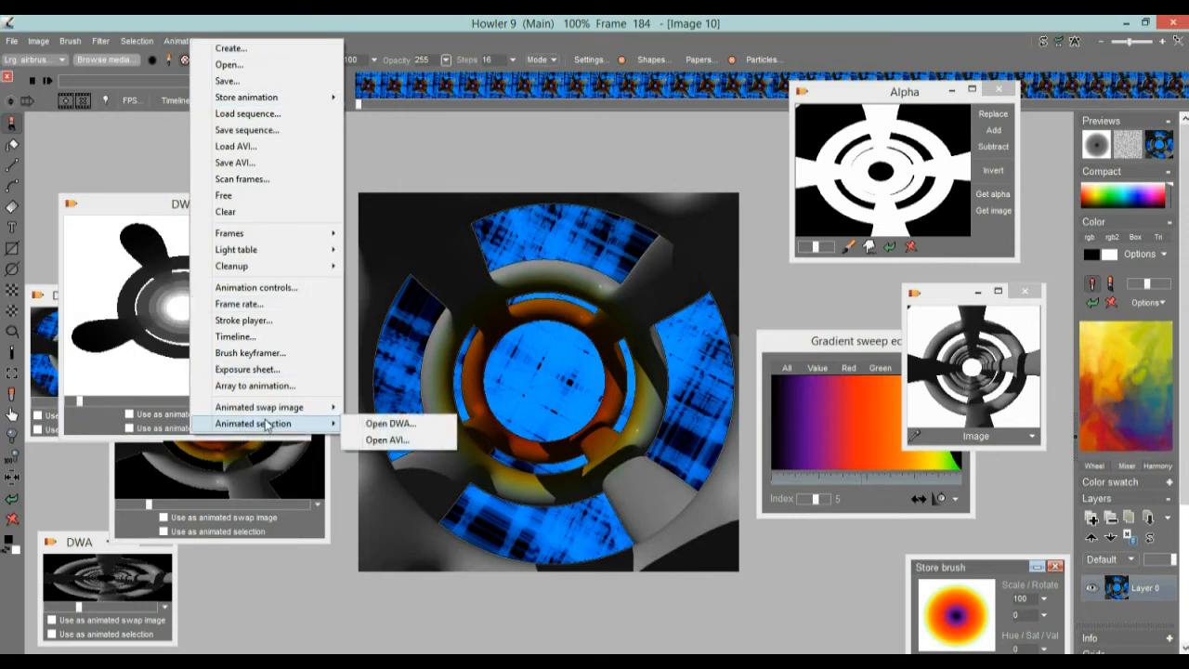
pyautogui.click(264, 21)
pyautogui.moveTo(197, 211); pyautogui.dragTo(202, 146)
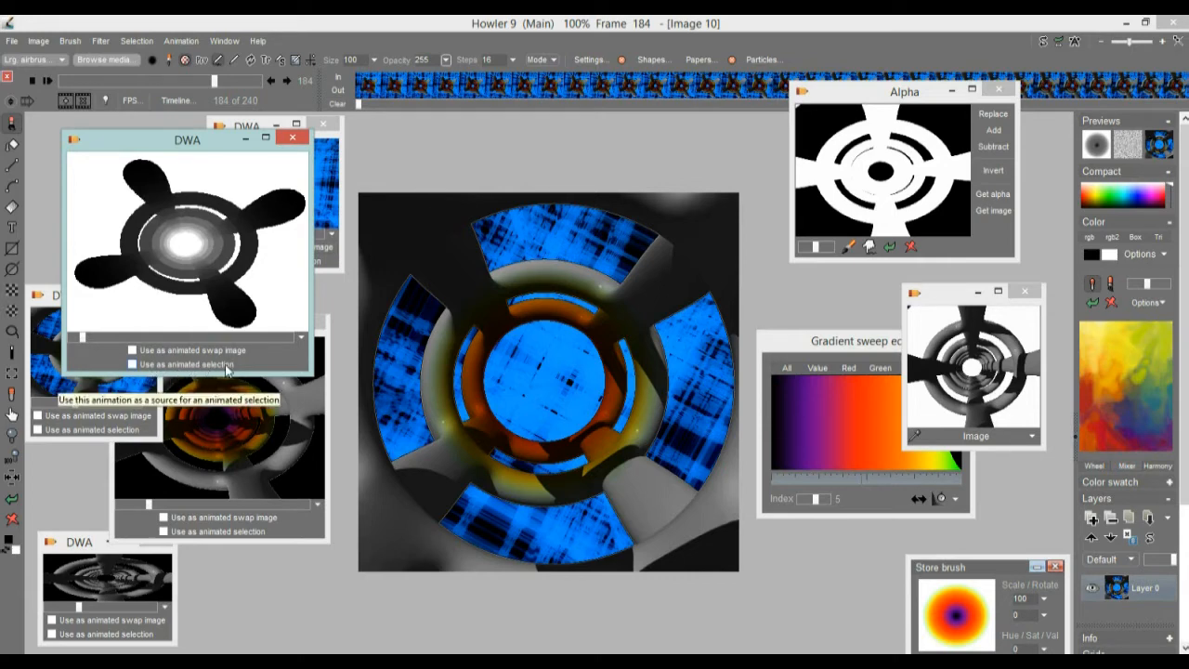
pyautogui.click(133, 365)
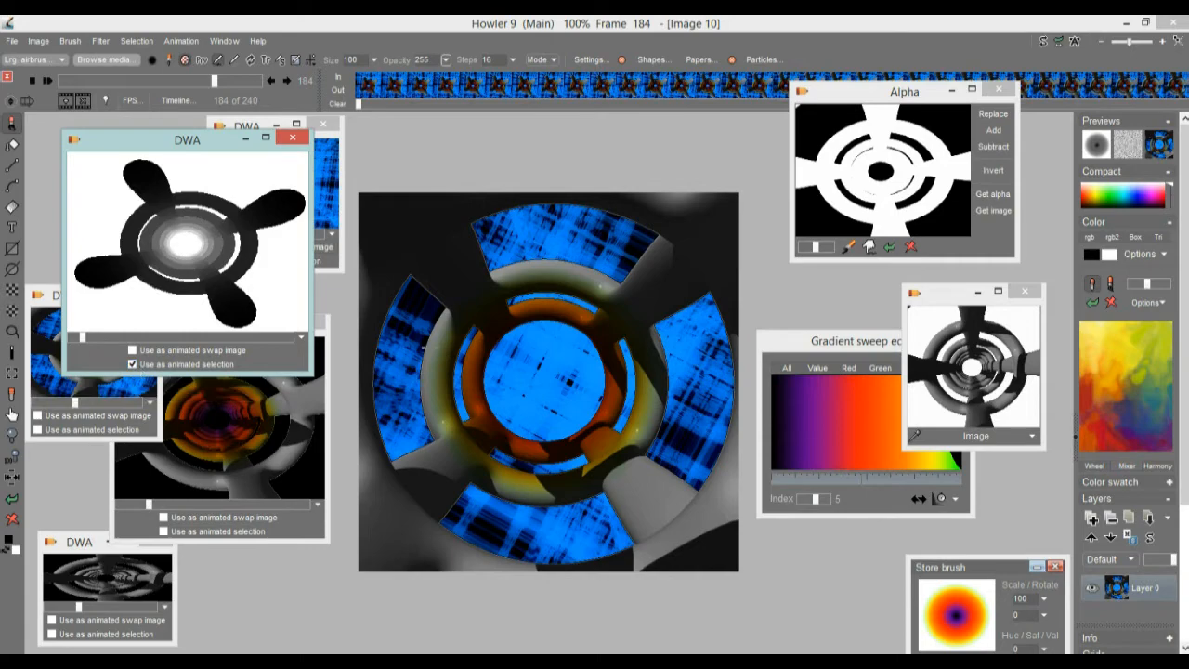
# - Scrub the main animation to frame 111 and back to frame 64 to examine how the animated selection follows the tunnel
pyautogui.click(141, 82)
pyautogui.moveTo(151, 82)
pyautogui.mouseDown()
pyautogui.moveTo(166, 81)
pyautogui.moveTo(153, 81)
pyautogui.mouseUp()
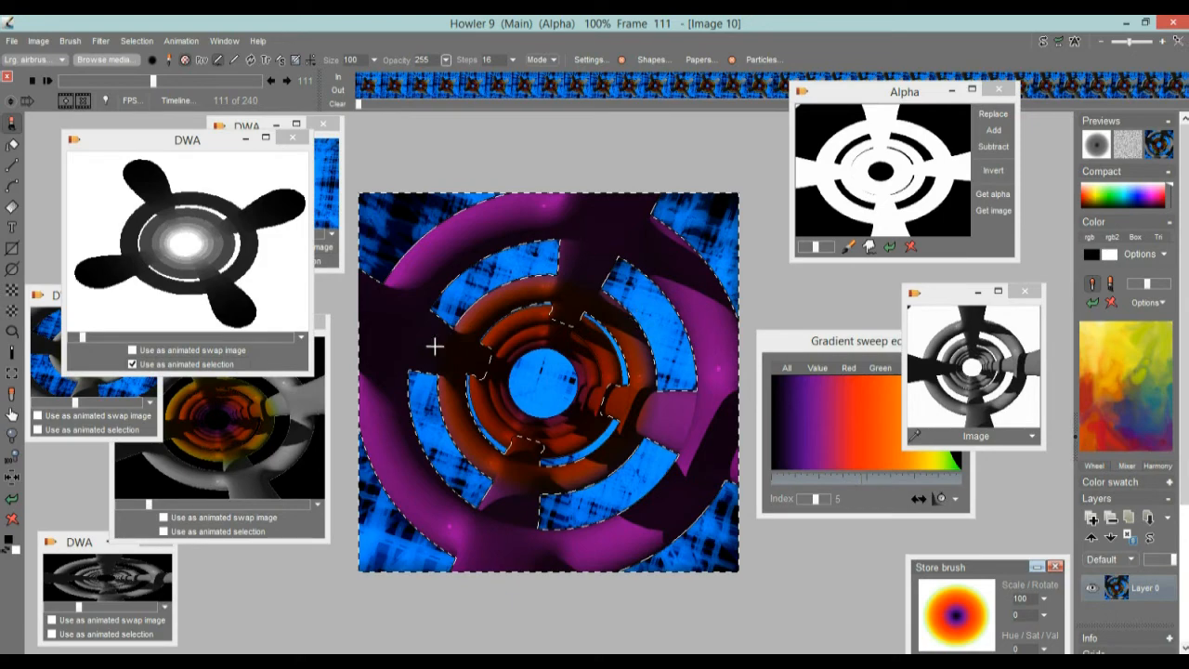
pyautogui.click(95, 81)
pyautogui.moveTo(97, 83); pyautogui.dragTo(115, 82)
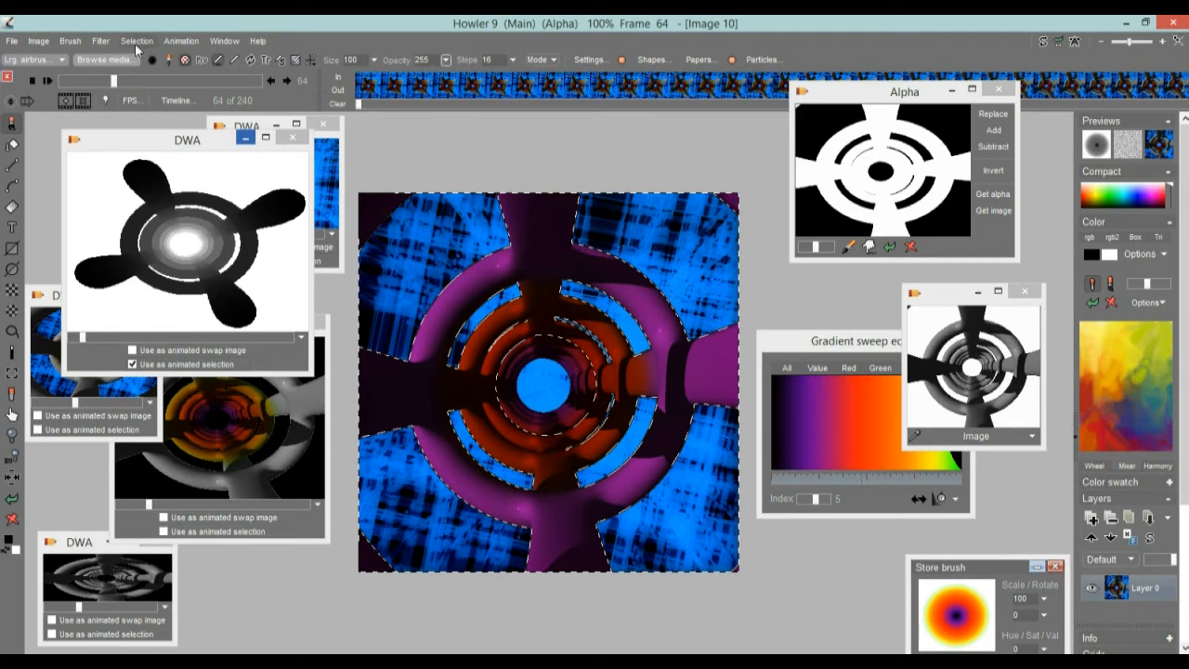
# - Toggle the alpha overlay to compare the view, and leave it hidden
pyautogui.click(138, 43)
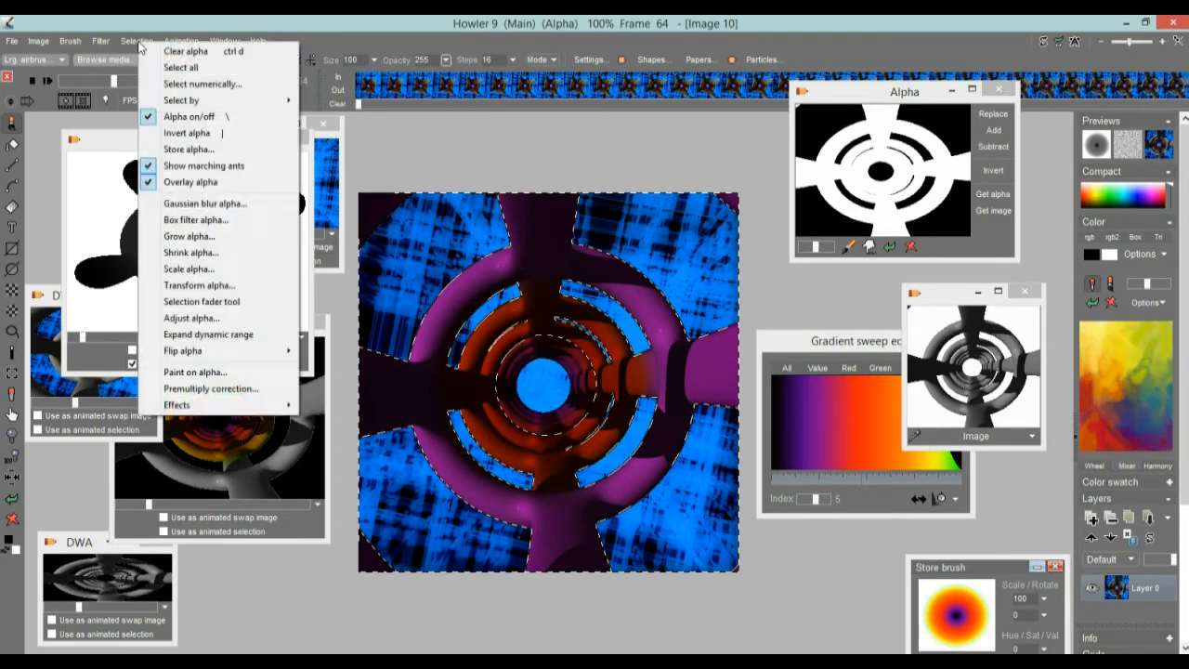
pyautogui.click(204, 184)
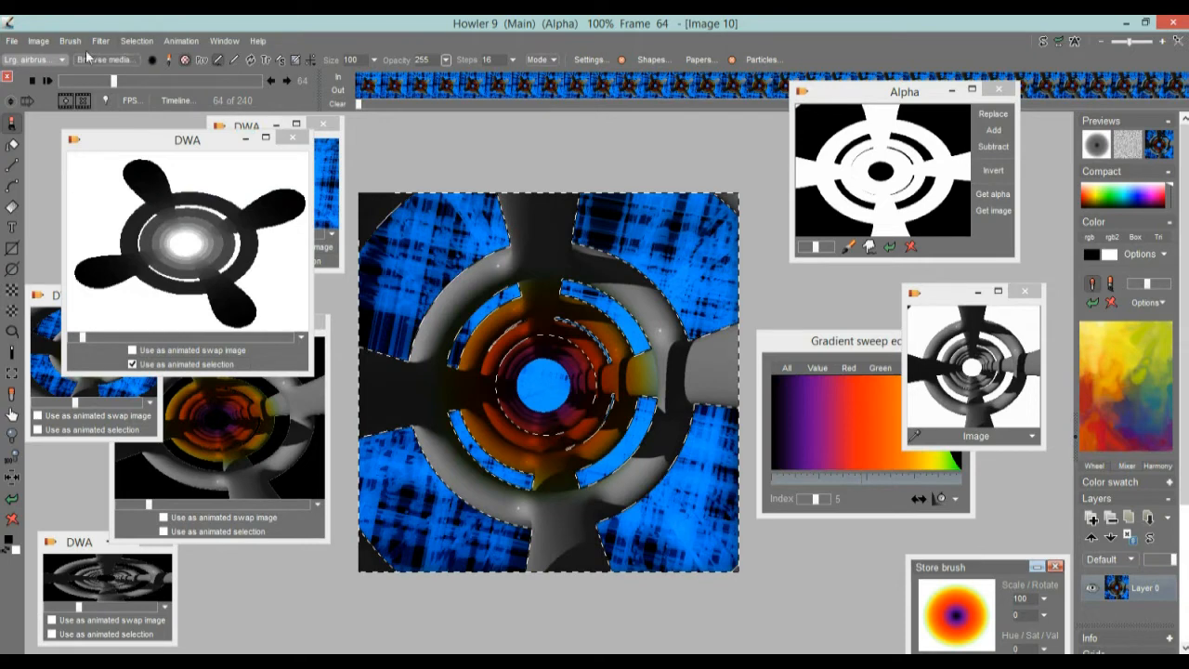
pyautogui.click(136, 41)
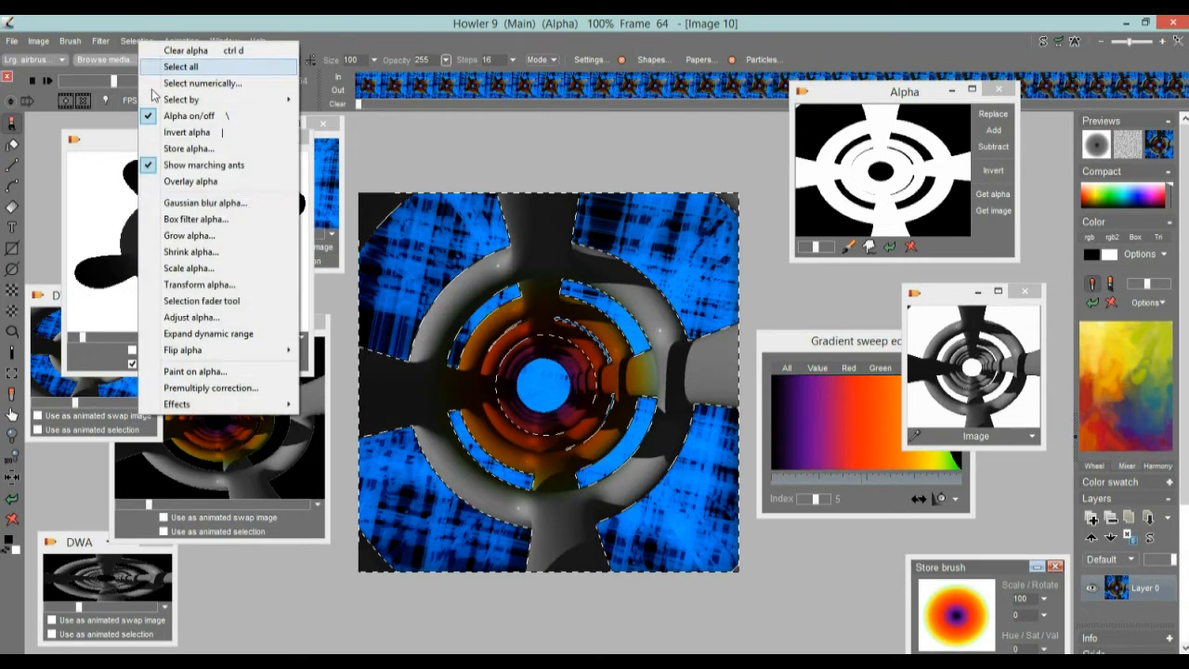
pyautogui.click(201, 183)
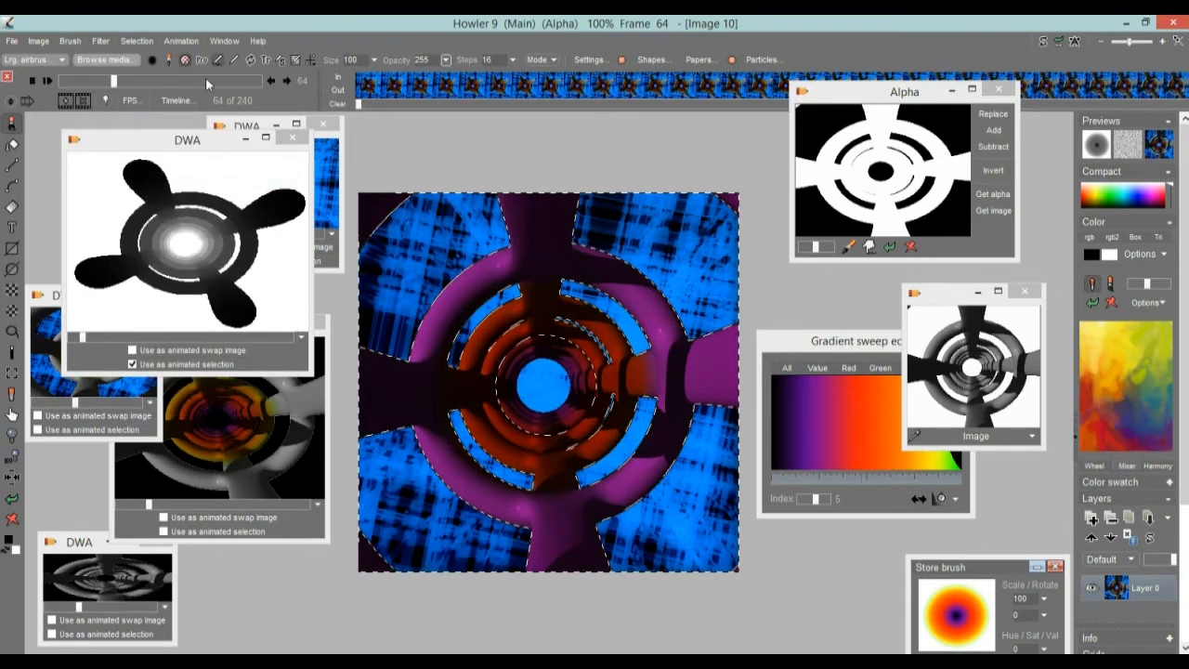
pyautogui.click(137, 40)
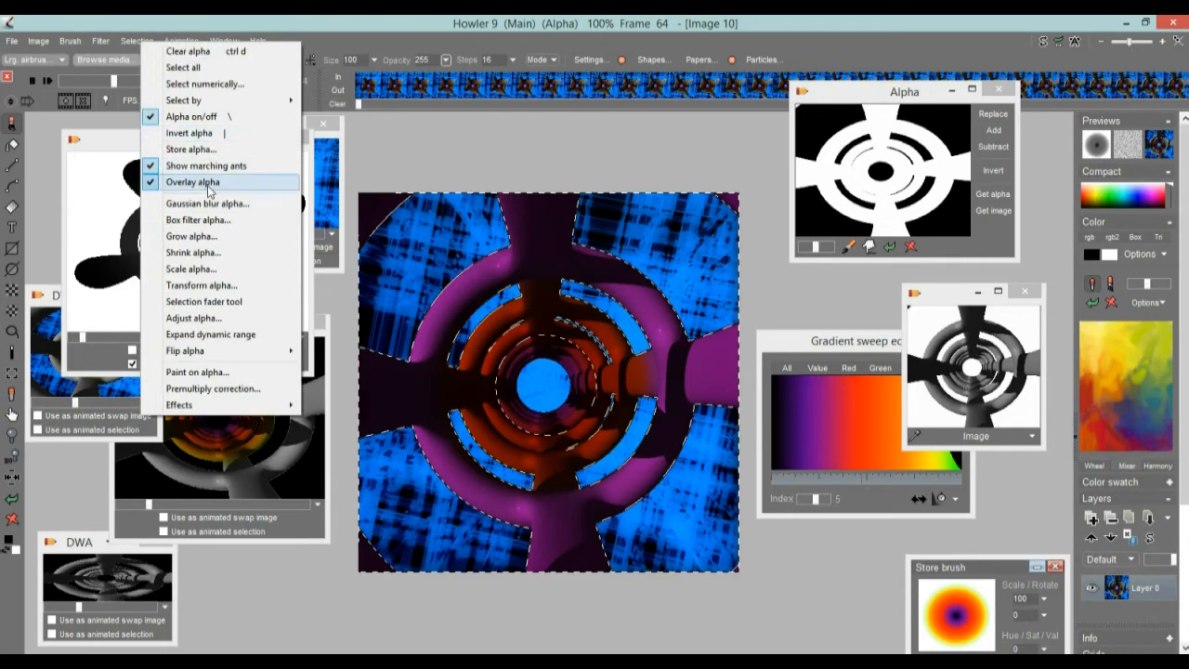
pyautogui.click(209, 183)
# - Scrub the main animation to frame 108, advance the stored depth animation's preview, and return the main animation to frame 93
pyautogui.moveTo(113, 82); pyautogui.dragTo(150, 67)
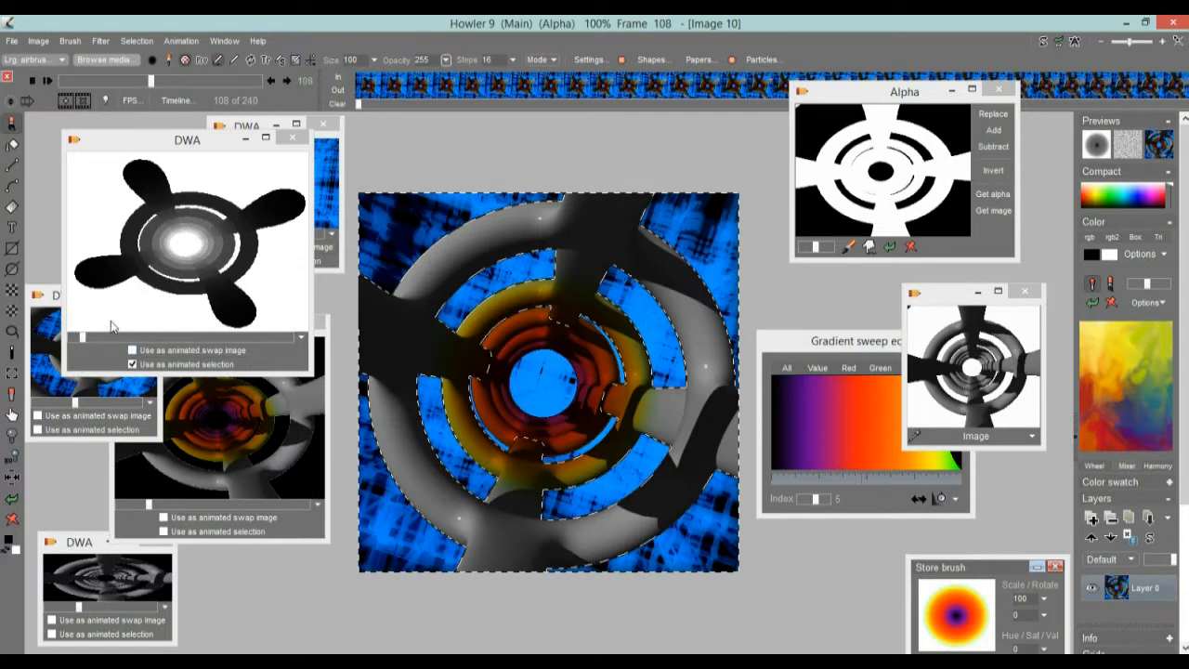
pyautogui.moveTo(94, 336); pyautogui.dragTo(119, 337)
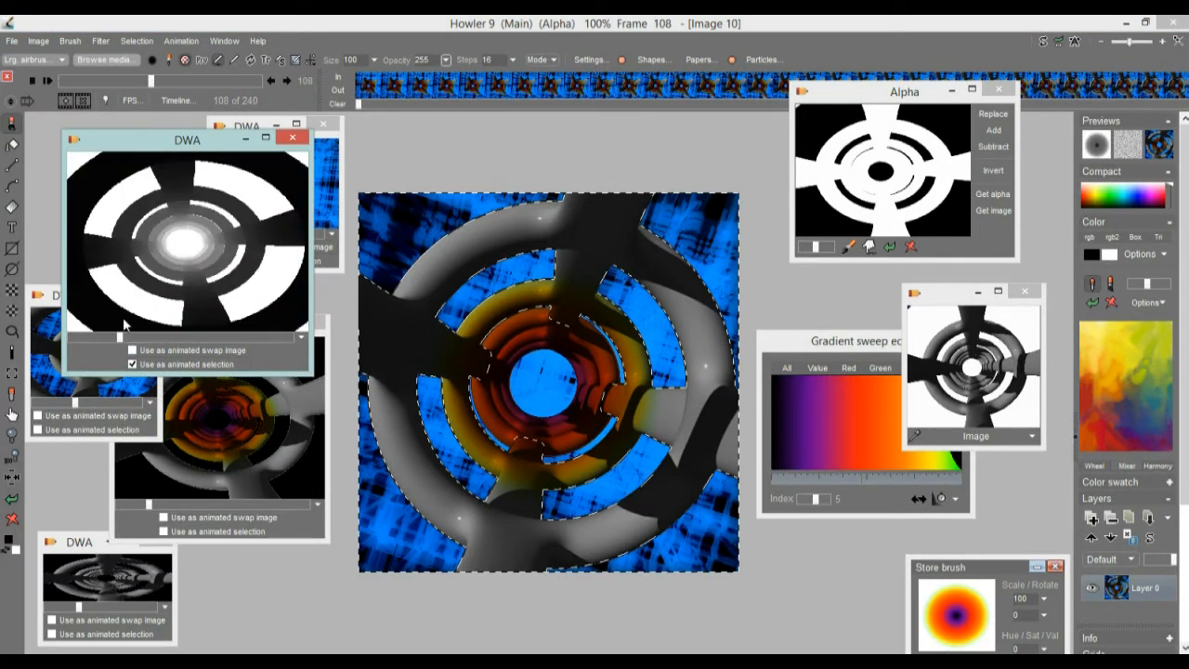
pyautogui.moveTo(152, 82); pyautogui.dragTo(138, 82)
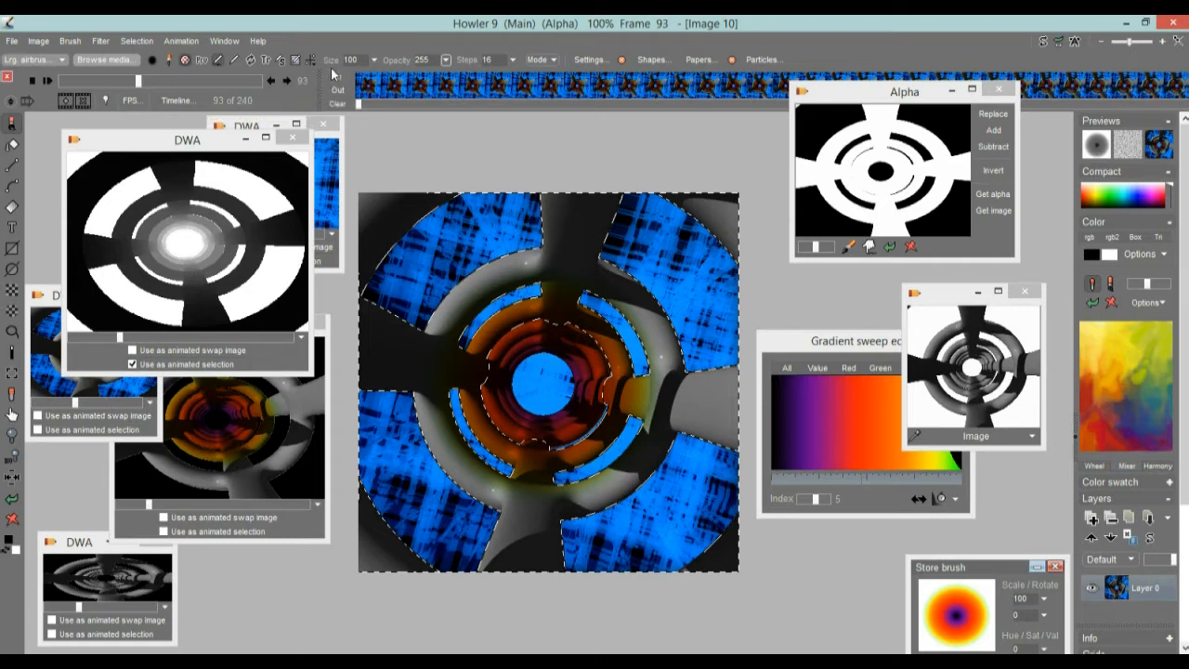
# - Try a Gaussian blur through the depth selection on frame 93, comparing the side-by-side and full previews, and cancel it
pyautogui.click(100, 41)
pyautogui.moveTo(151, 104)
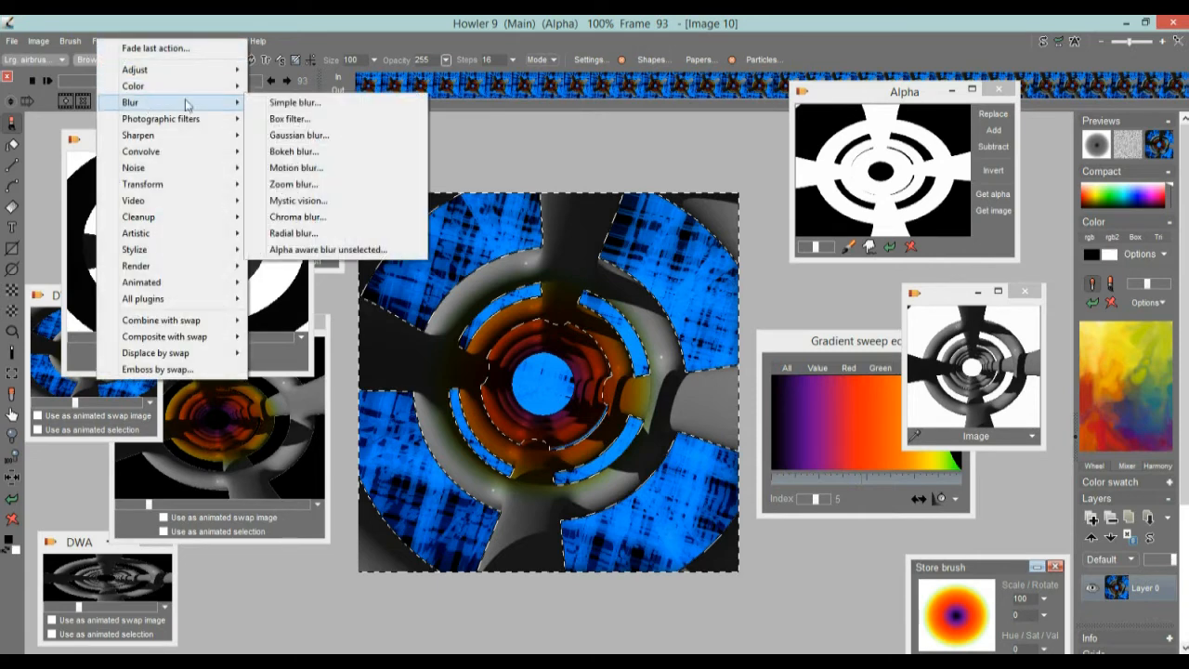
pyautogui.click(314, 135)
pyautogui.moveTo(541, 246); pyautogui.dragTo(781, 235)
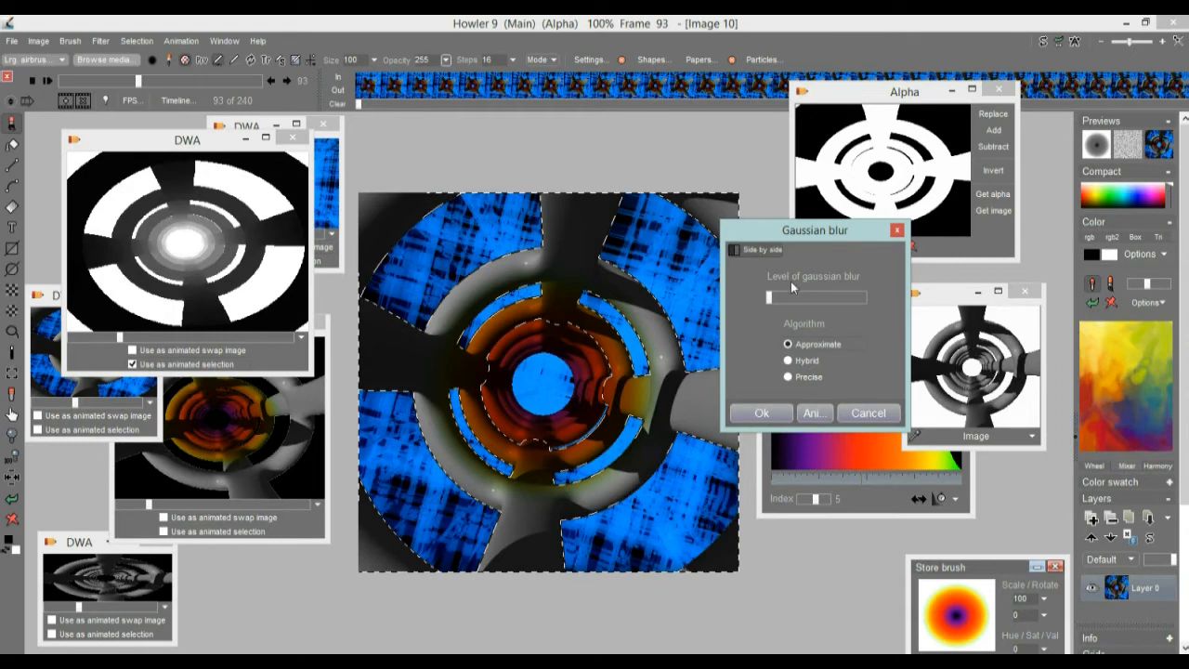
pyautogui.moveTo(774, 296); pyautogui.dragTo(803, 306)
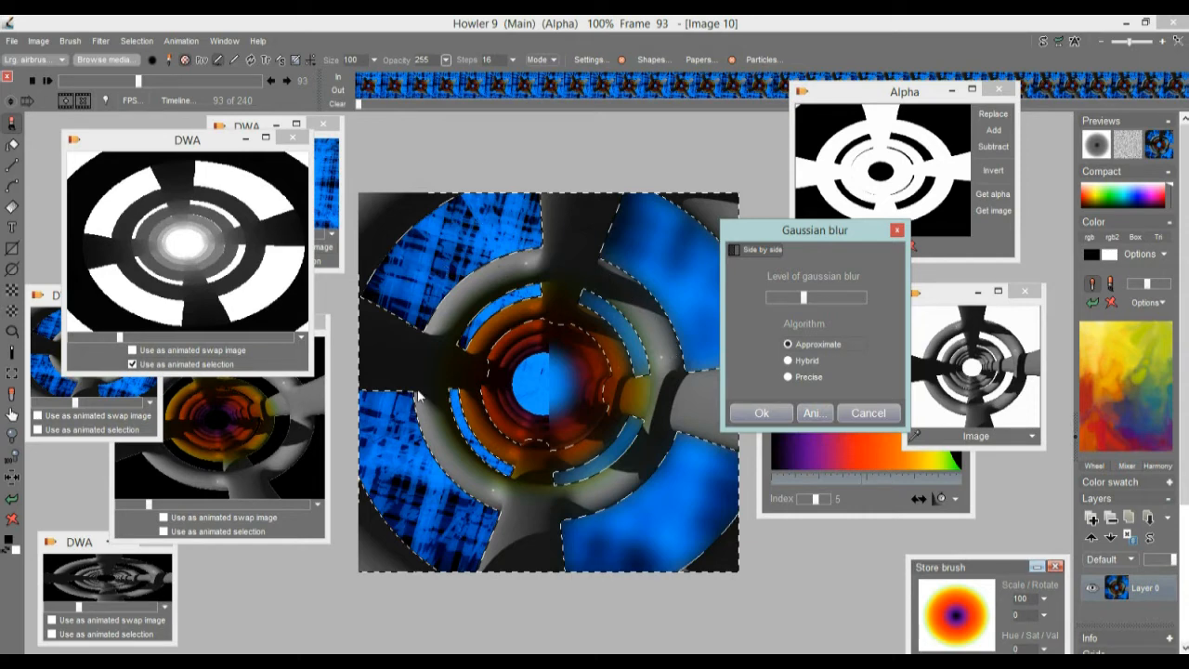
pyautogui.click(733, 250)
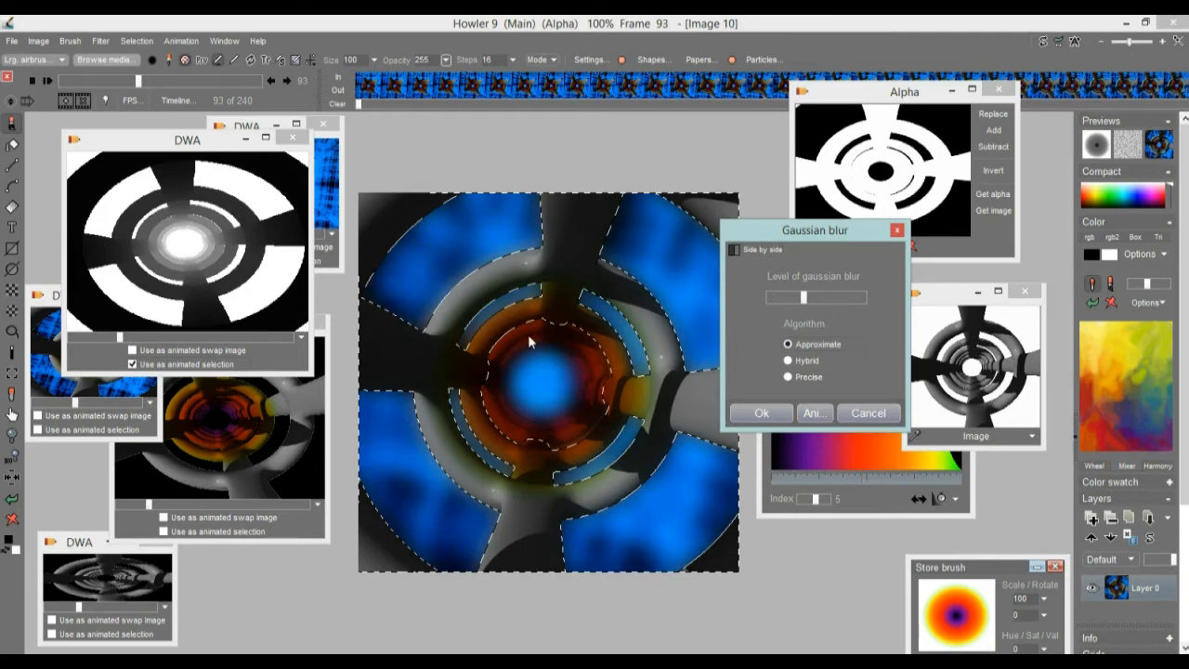
pyautogui.moveTo(805, 297)
pyautogui.mouseDown()
pyautogui.moveTo(778, 298)
pyautogui.moveTo(799, 299)
pyautogui.mouseUp()
pyautogui.click(847, 416)
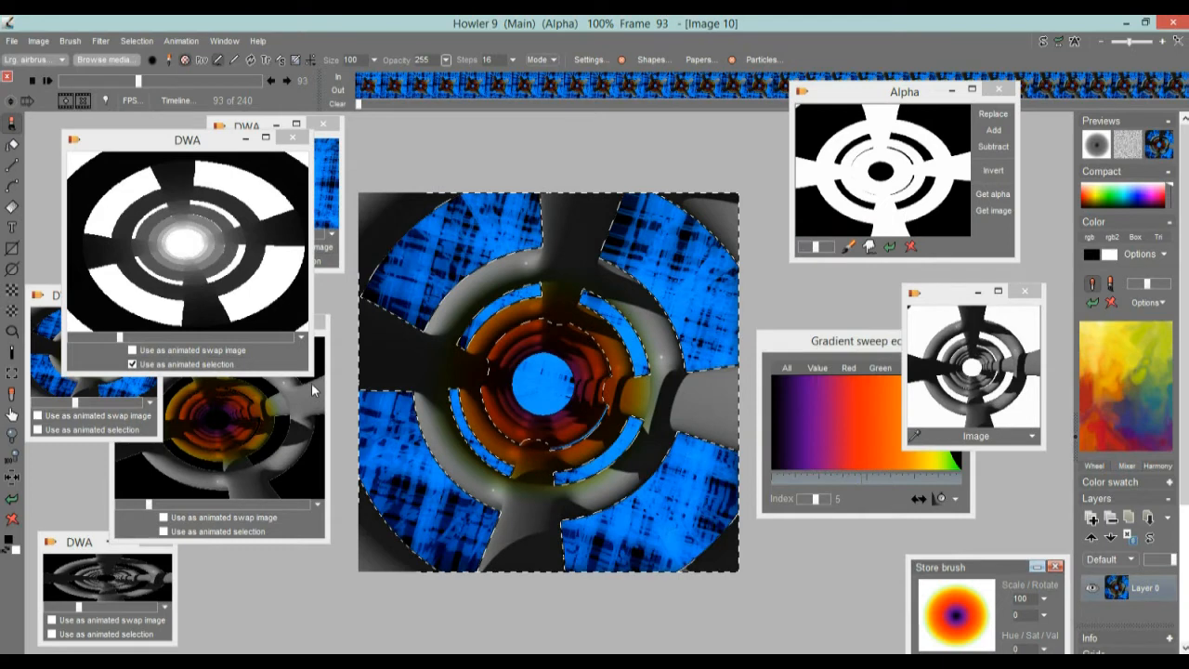
# - Enlarge the depth animation's window to examine its shading, reduce it again, and inspect the tunnel's center up close
pyautogui.moveTo(310, 371); pyautogui.dragTo(599, 611)
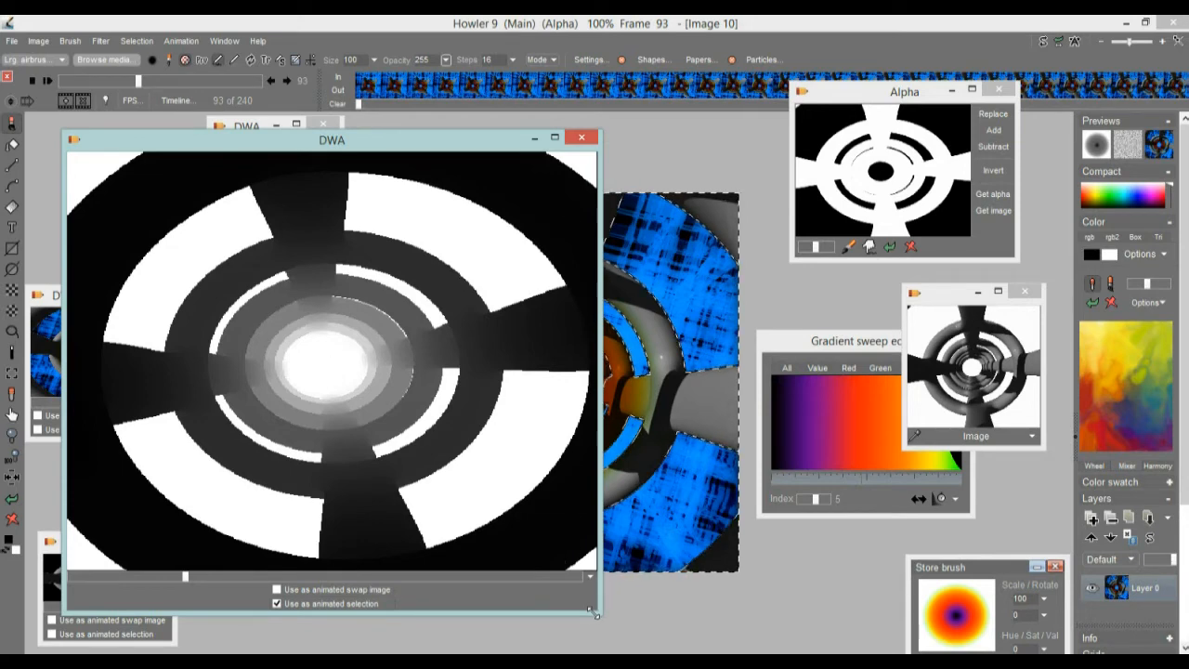
pyautogui.moveTo(600, 613); pyautogui.dragTo(275, 355)
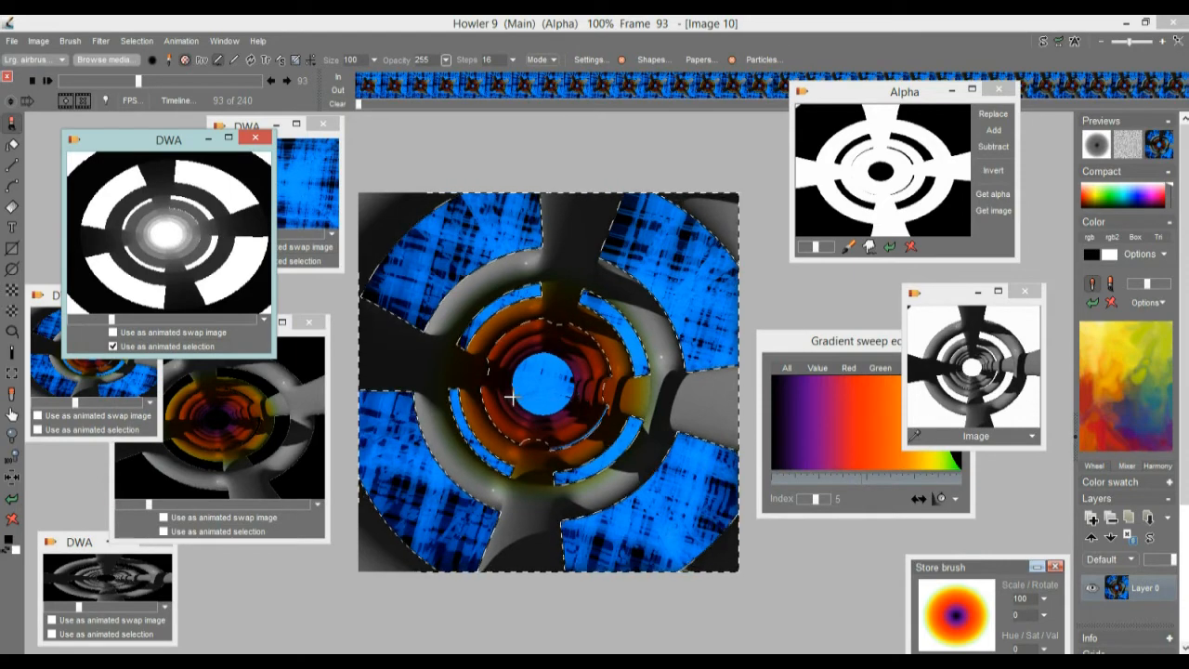
pyautogui.scroll(4, 650, 372)
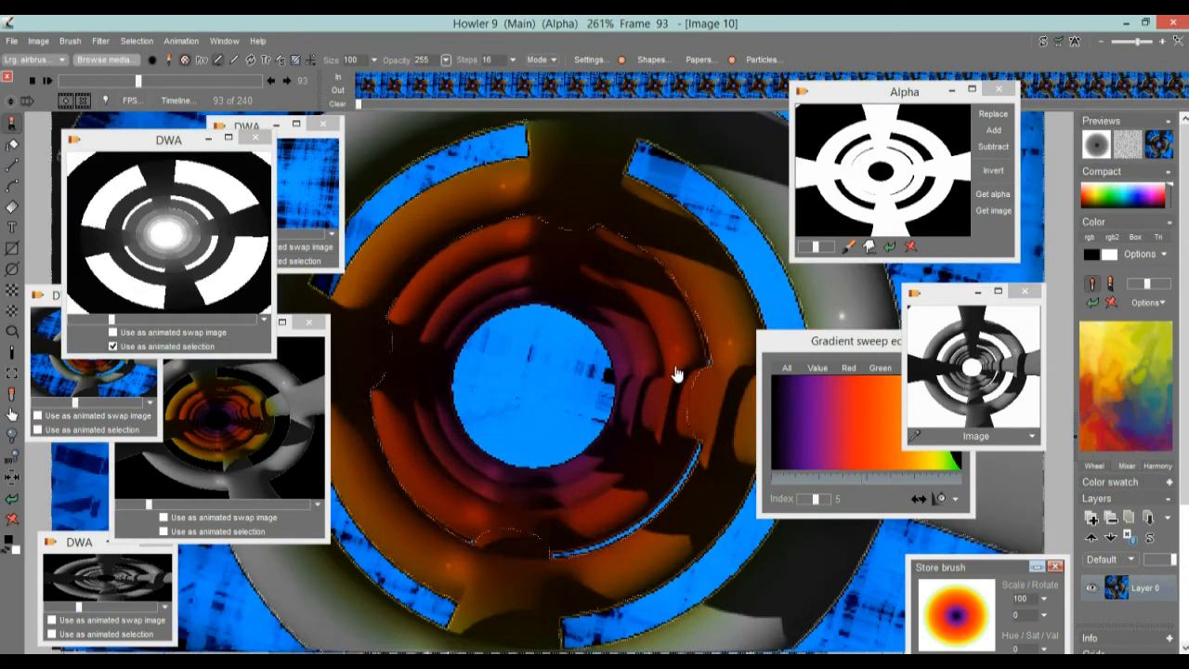
pyautogui.moveTo(627, 373); pyautogui.dragTo(539, 359)
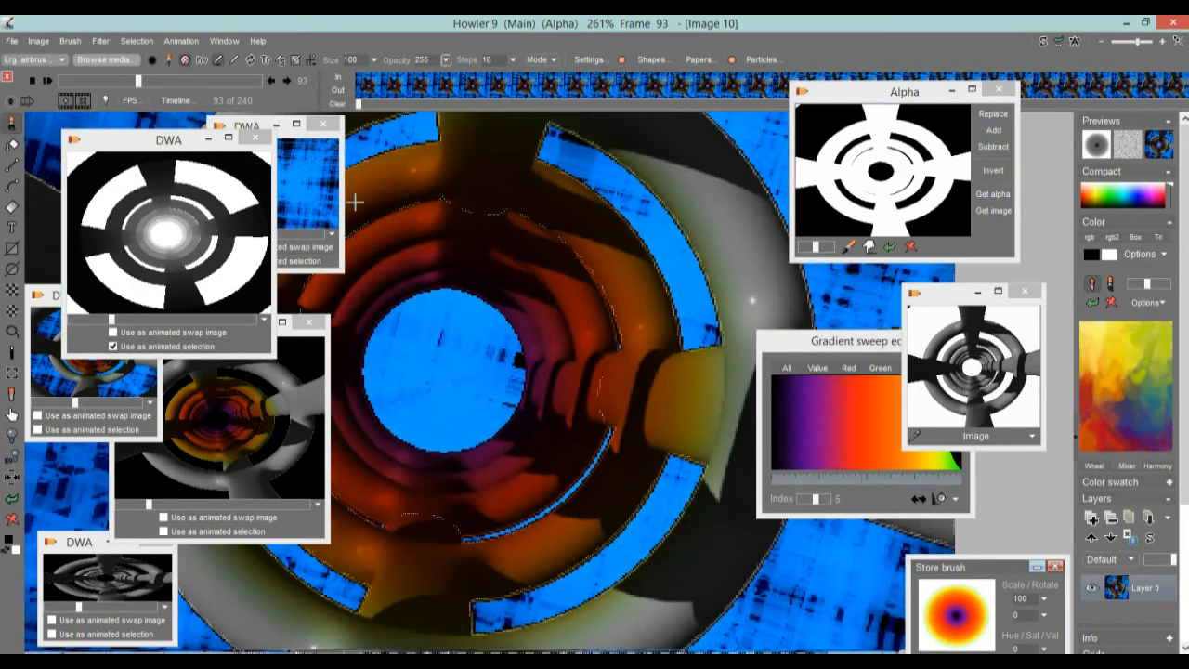
# - Start a Bokeh blur on frame 93 with a moderate radius and a lowered bias that bows the falloff curve outward
pyautogui.click(101, 41)
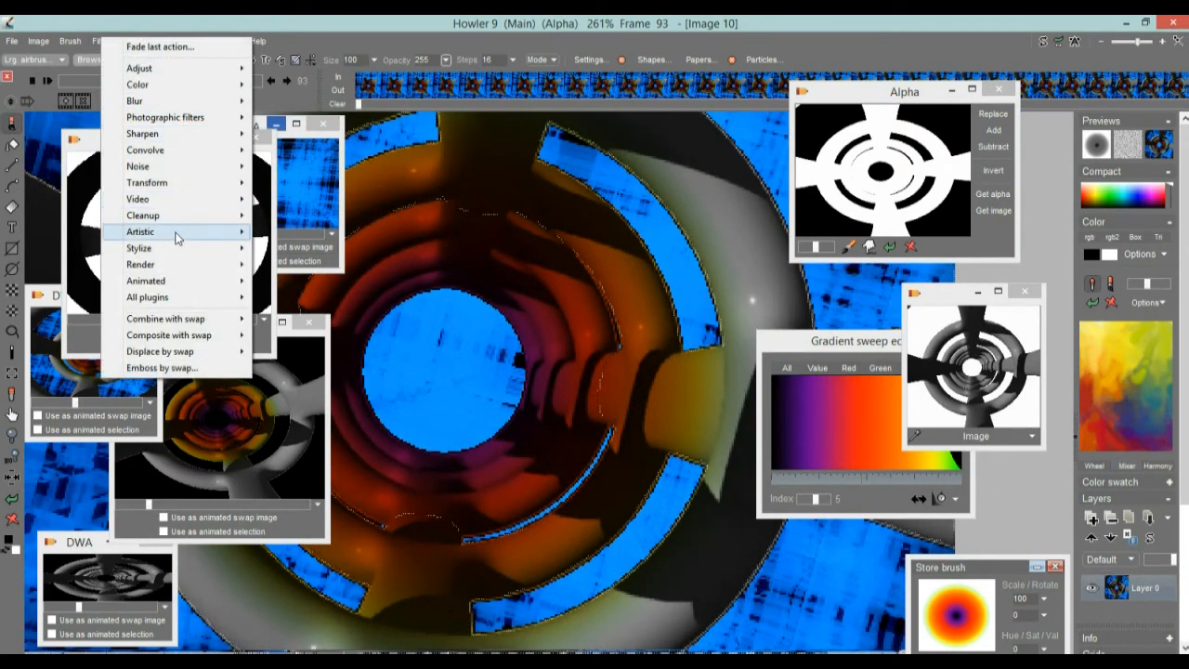
pyautogui.moveTo(154, 100)
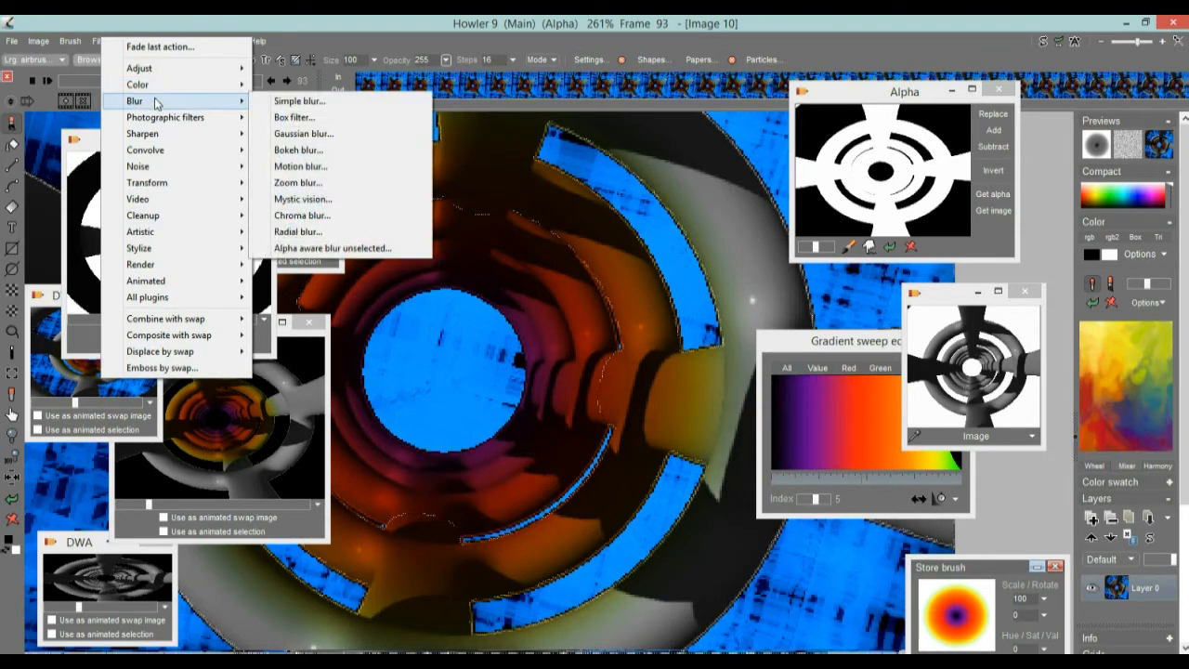
pyautogui.click(298, 149)
pyautogui.moveTo(572, 211); pyautogui.dragTo(802, 216)
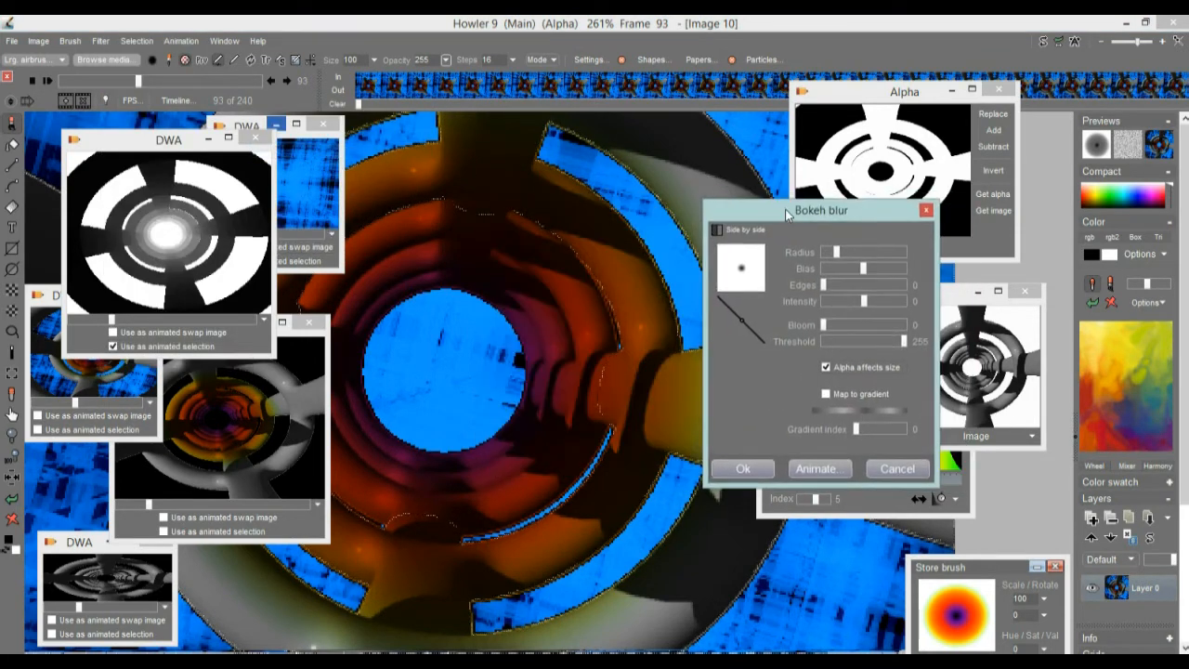
pyautogui.click(855, 250)
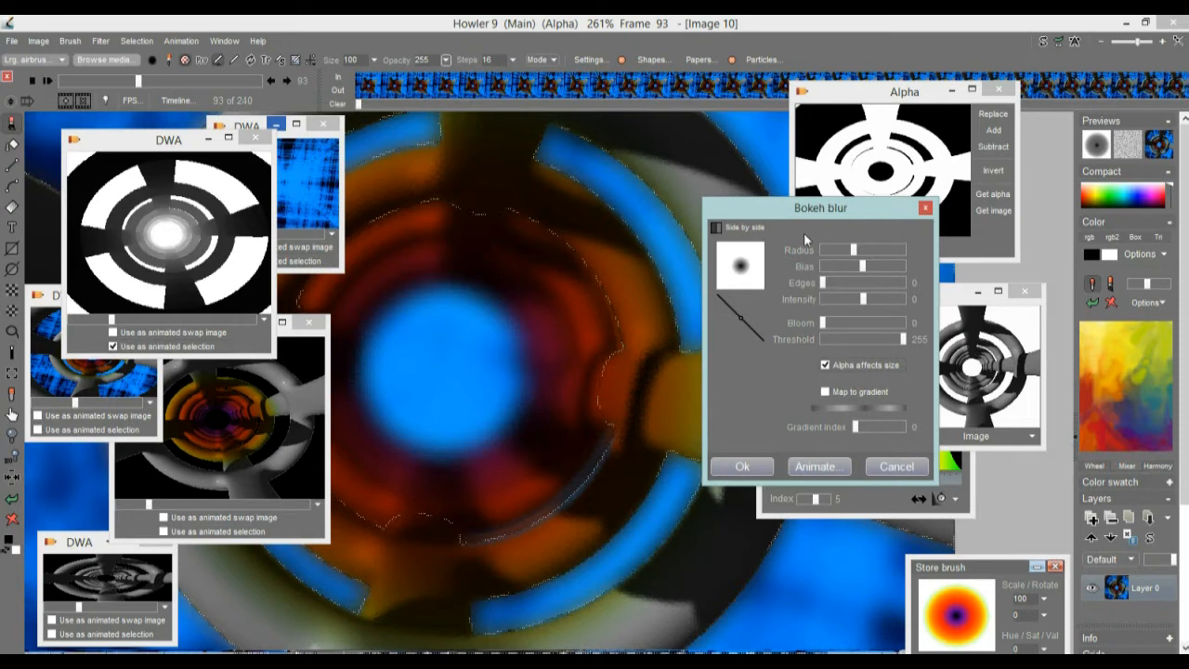
pyautogui.moveTo(855, 251); pyautogui.dragTo(834, 253)
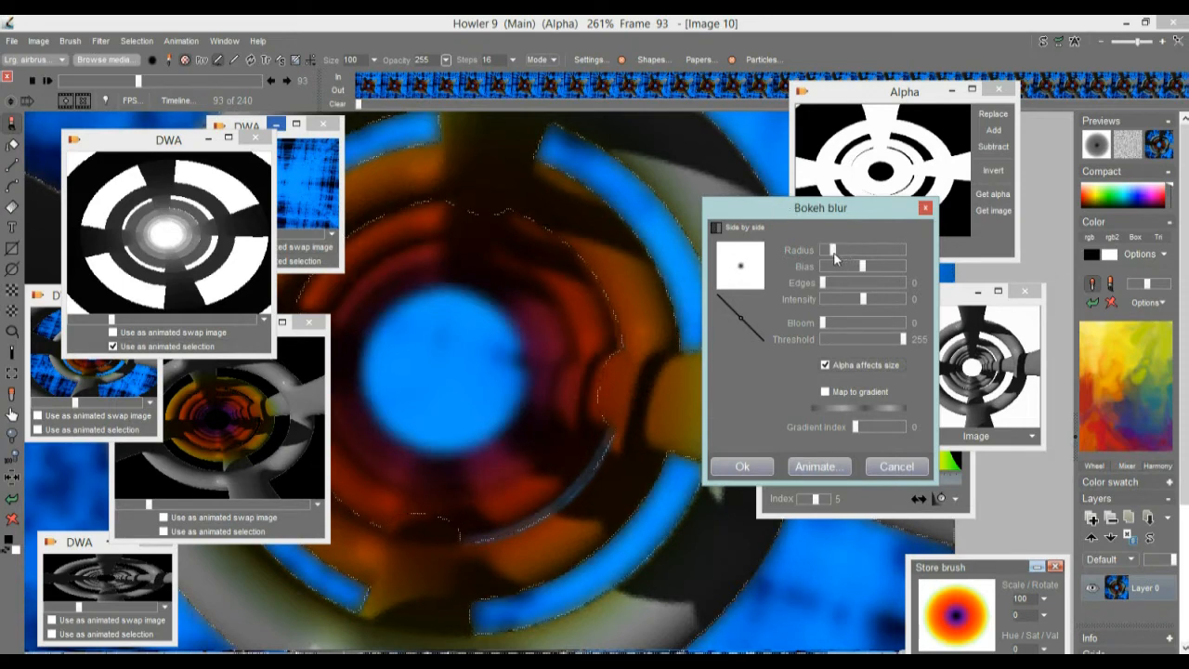
pyautogui.moveTo(836, 253); pyautogui.dragTo(875, 267)
pyautogui.moveTo(736, 314); pyautogui.dragTo(759, 265)
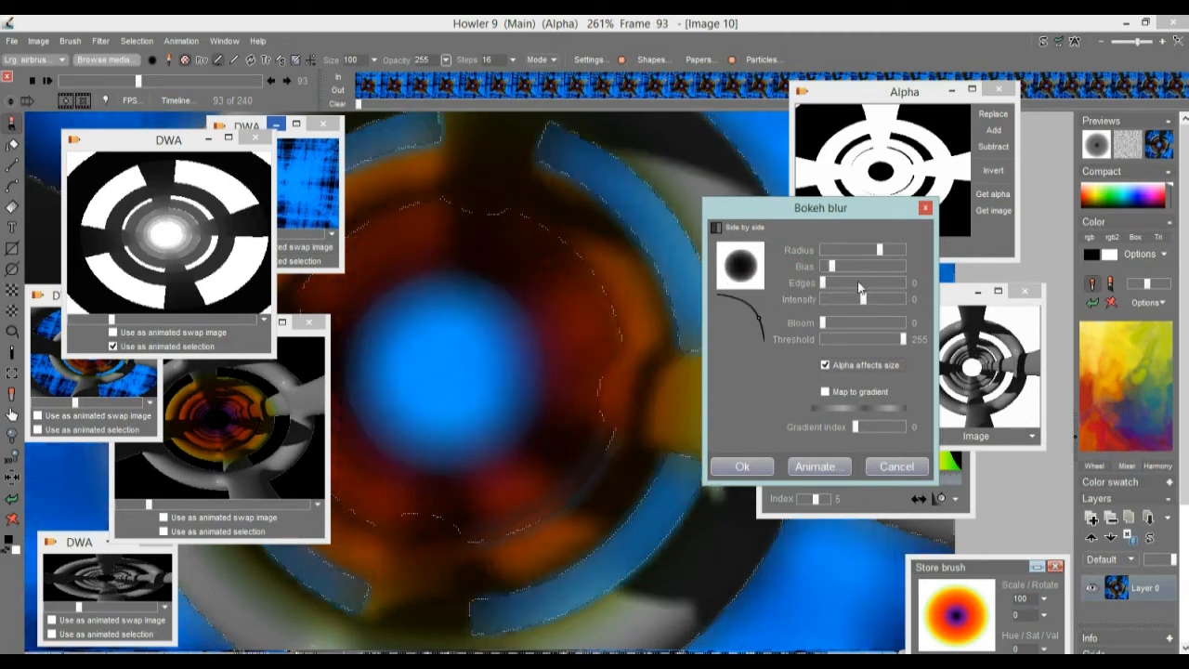
pyautogui.moveTo(880, 250); pyautogui.dragTo(856, 252)
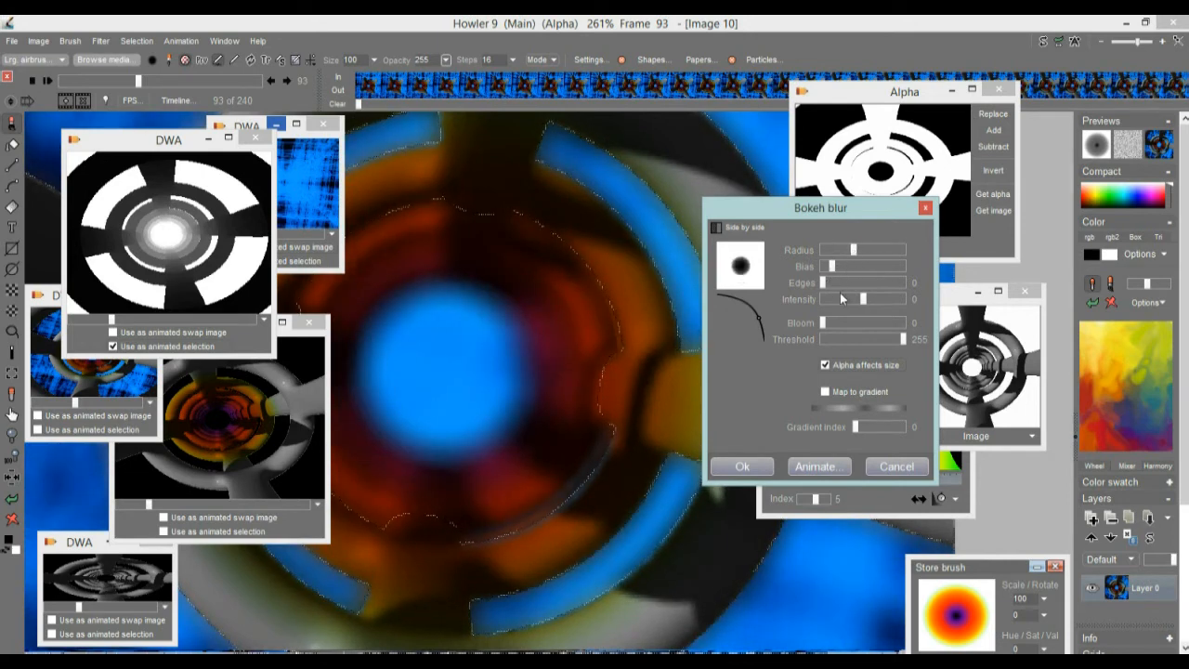
# - Set the Bokeh blur's intensity to 143, bloom to 21 and threshold to 238
pyautogui.moveTo(864, 301)
pyautogui.mouseDown()
pyautogui.moveTo(853, 307)
pyautogui.moveTo(880, 302)
pyautogui.mouseUp()
pyautogui.click(833, 323)
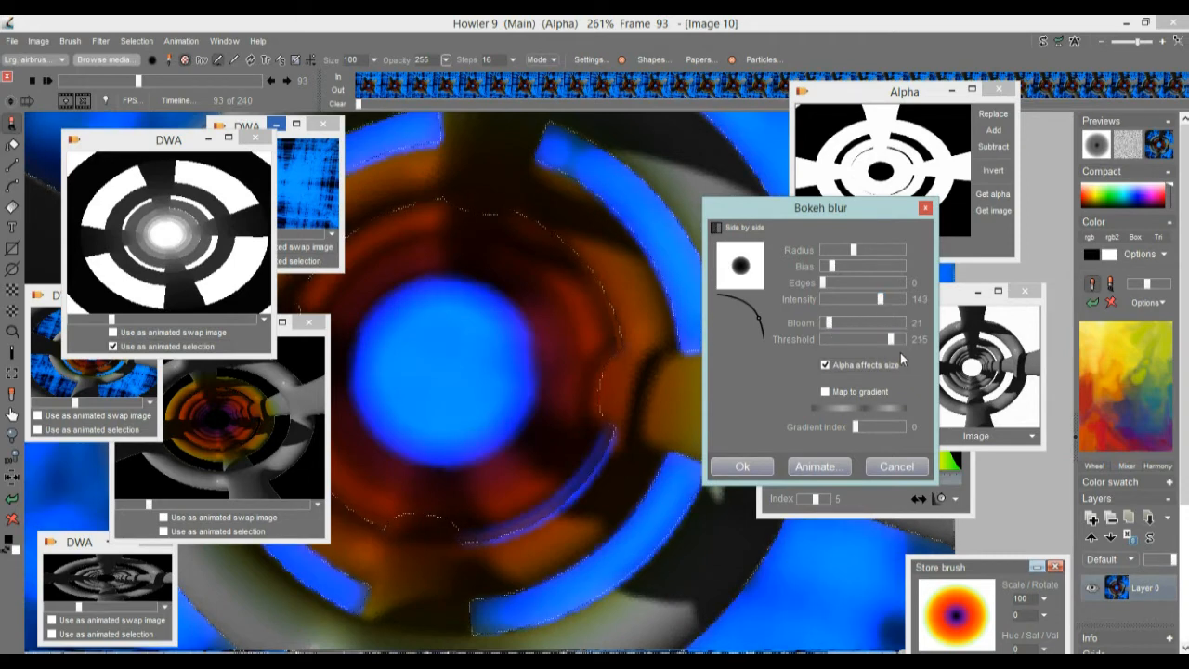
pyautogui.moveTo(897, 342); pyautogui.dragTo(900, 341)
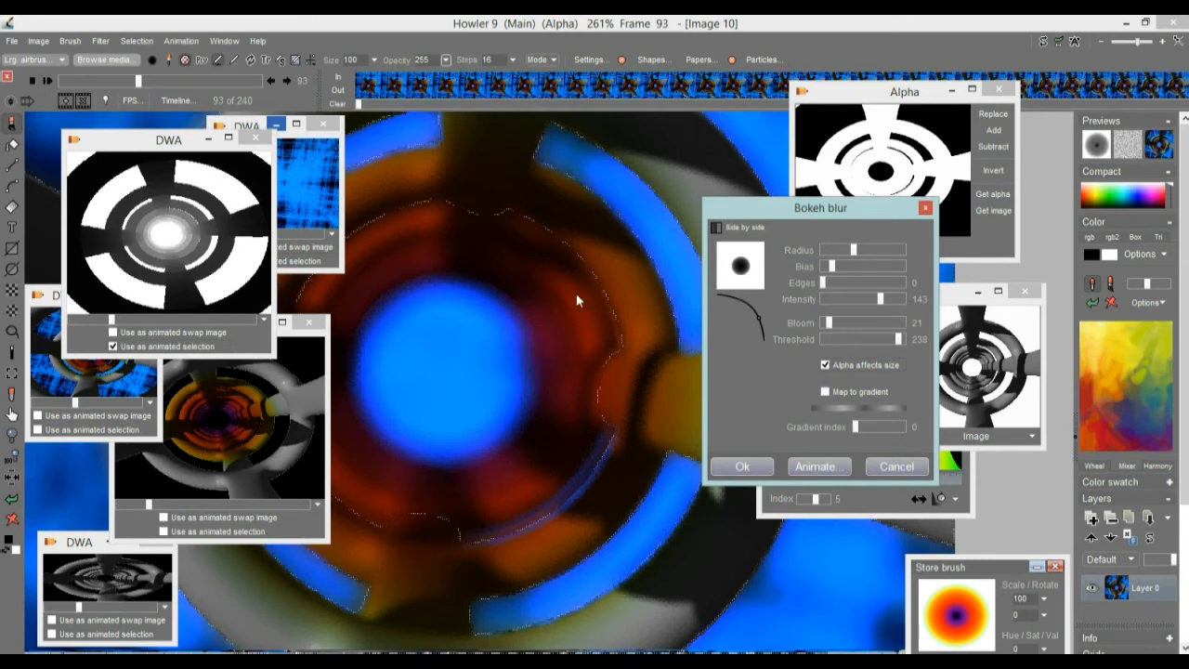
# - Reduce the Bokeh blur's radius, set the gradient index to 2 and edges to 1, and render the blur across the whole animation
pyautogui.click(861, 427)
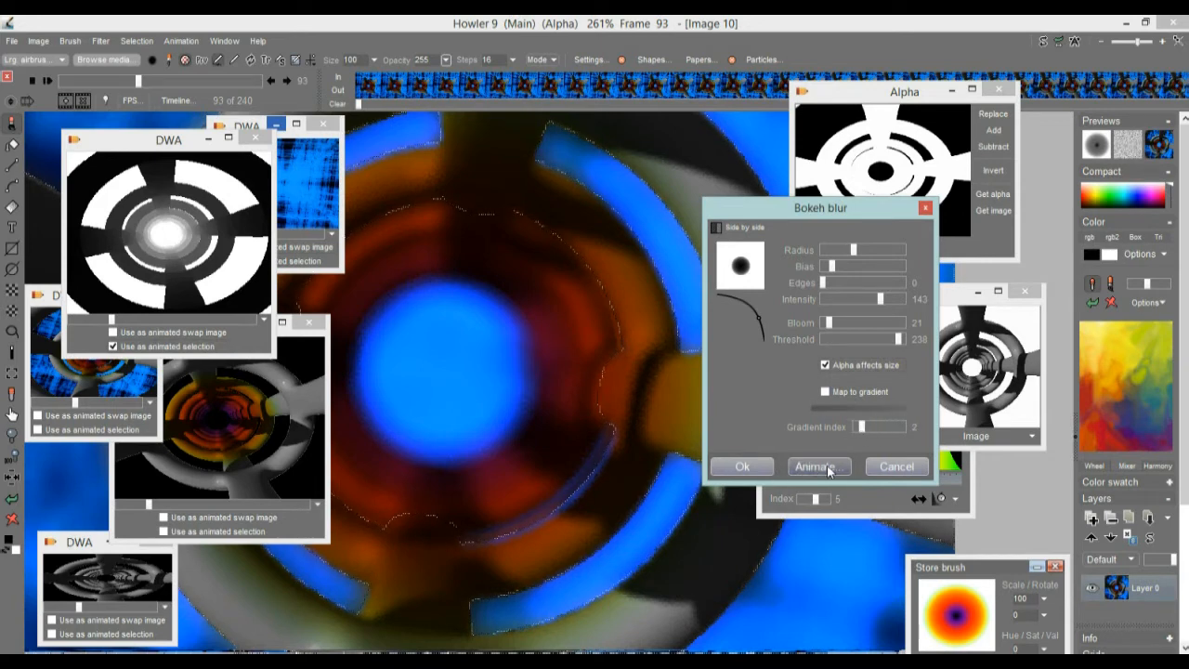
pyautogui.moveTo(846, 257); pyautogui.dragTo(844, 255)
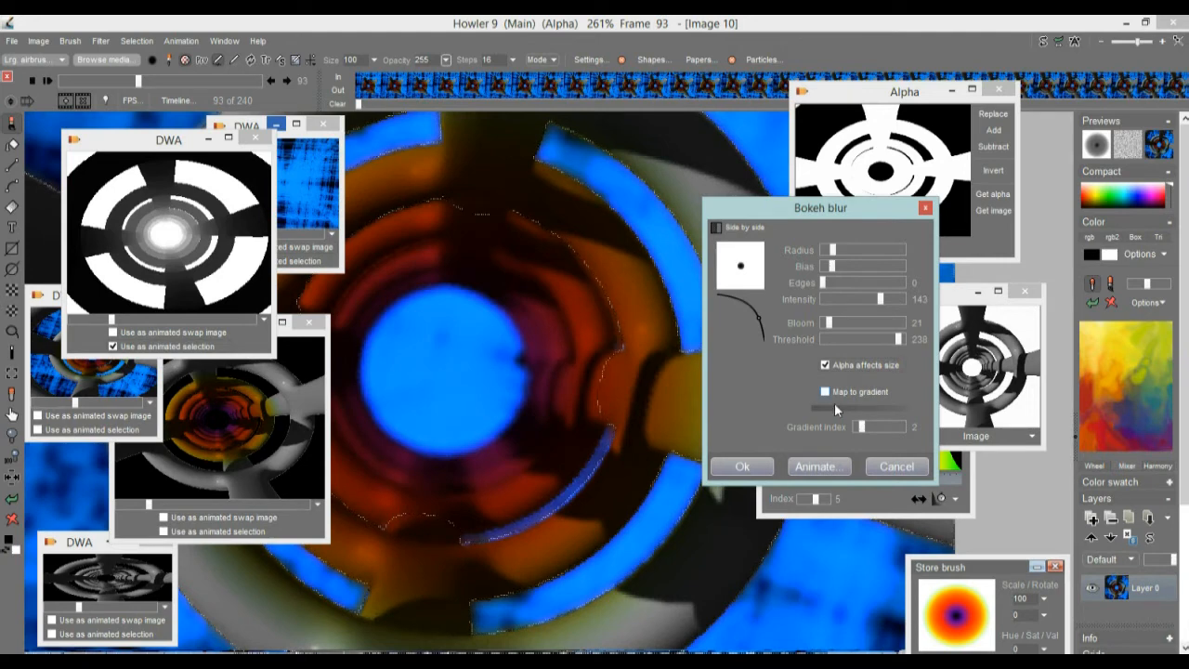
pyautogui.click(836, 284)
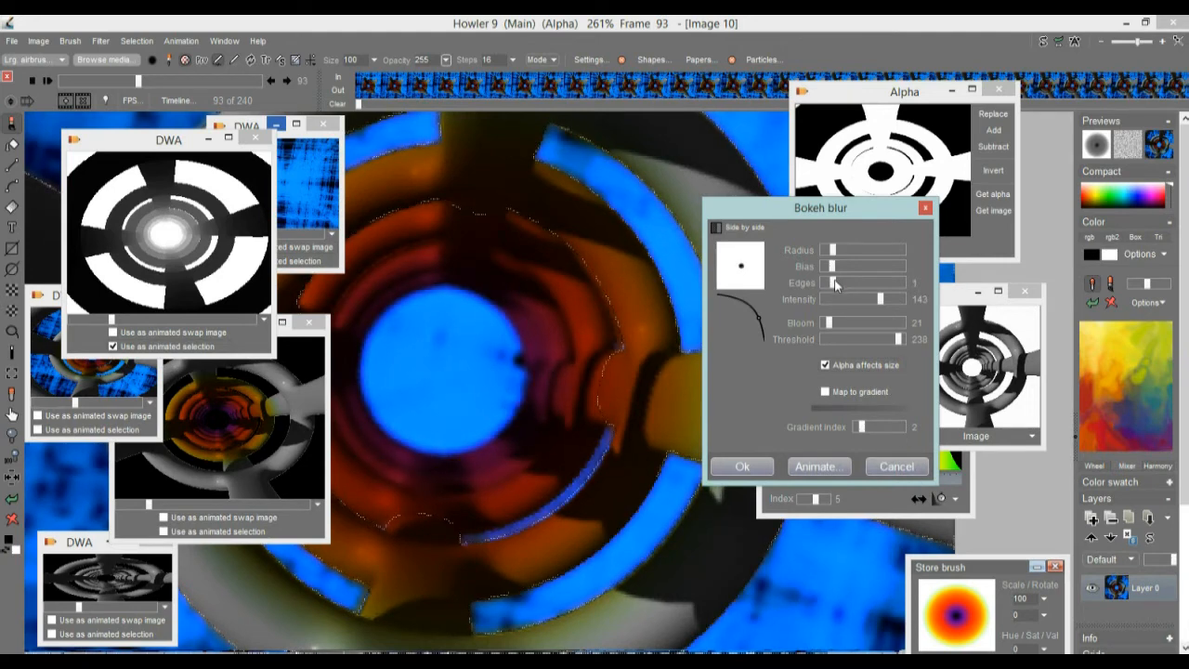
pyautogui.click(830, 467)
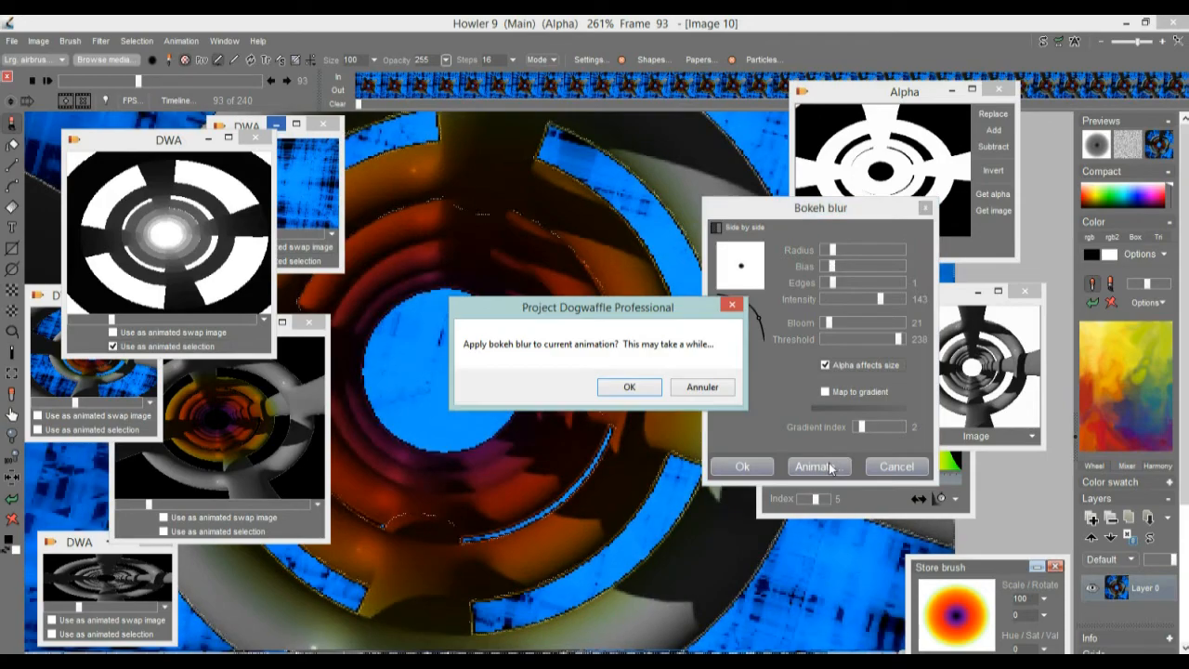
pyautogui.click(630, 387)
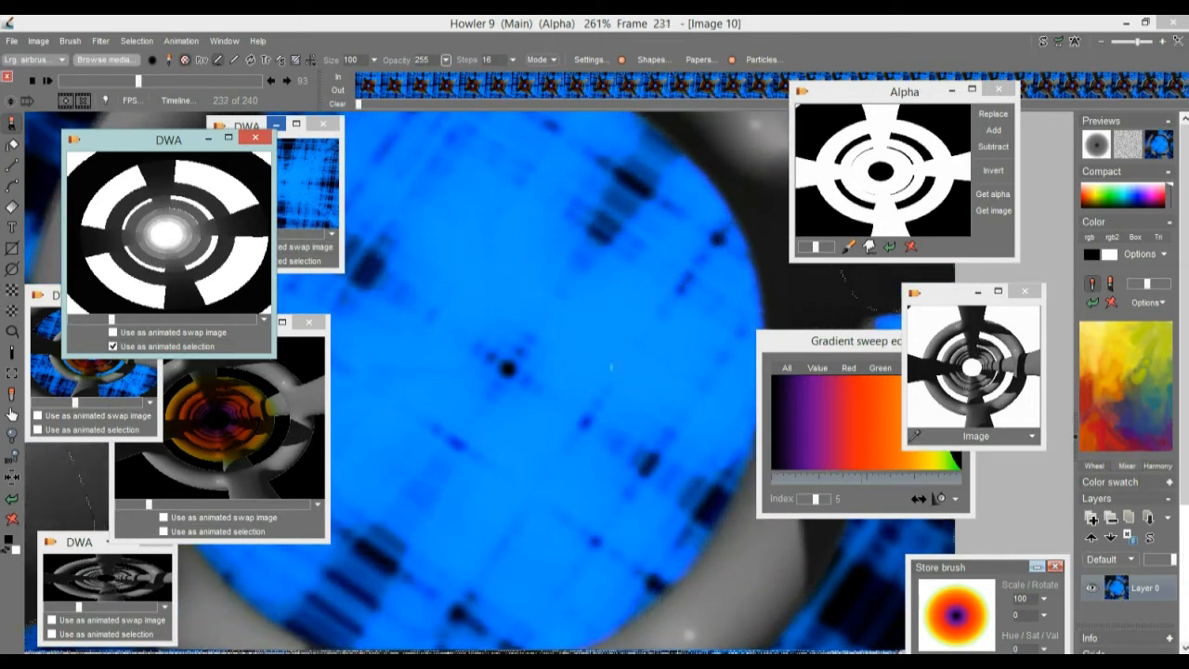
# - Stop using the depth animation as the animated selection and clear the alpha
pyautogui.scroll(-4, 709, 302)
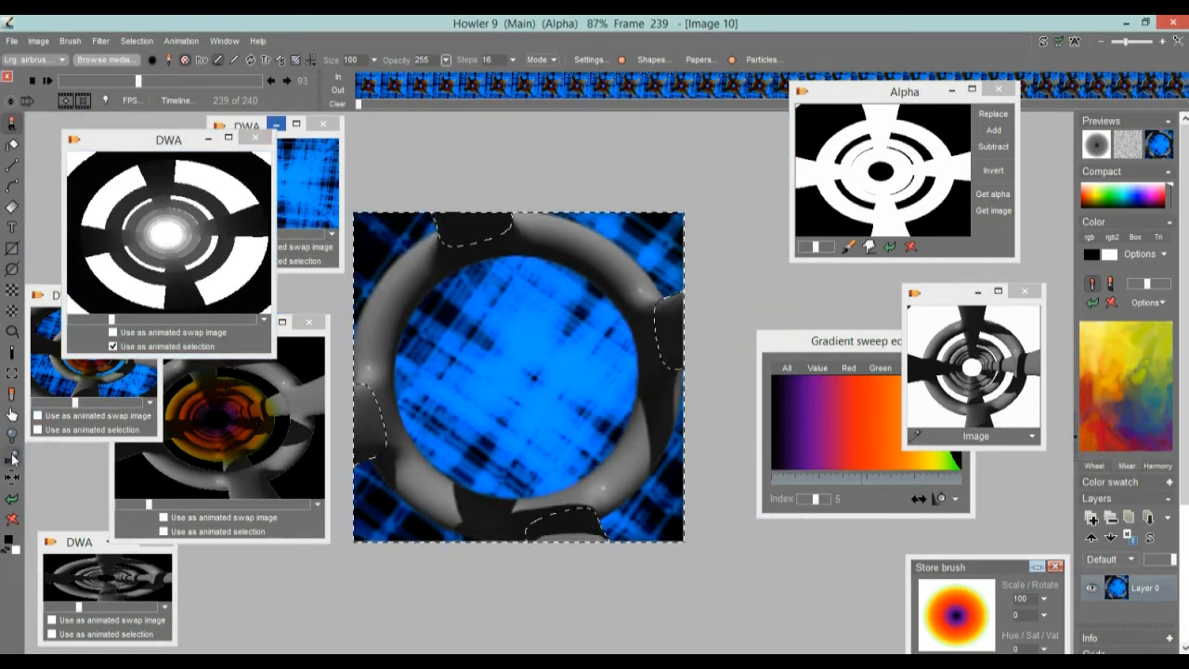
pyautogui.scroll(1, 660, 353)
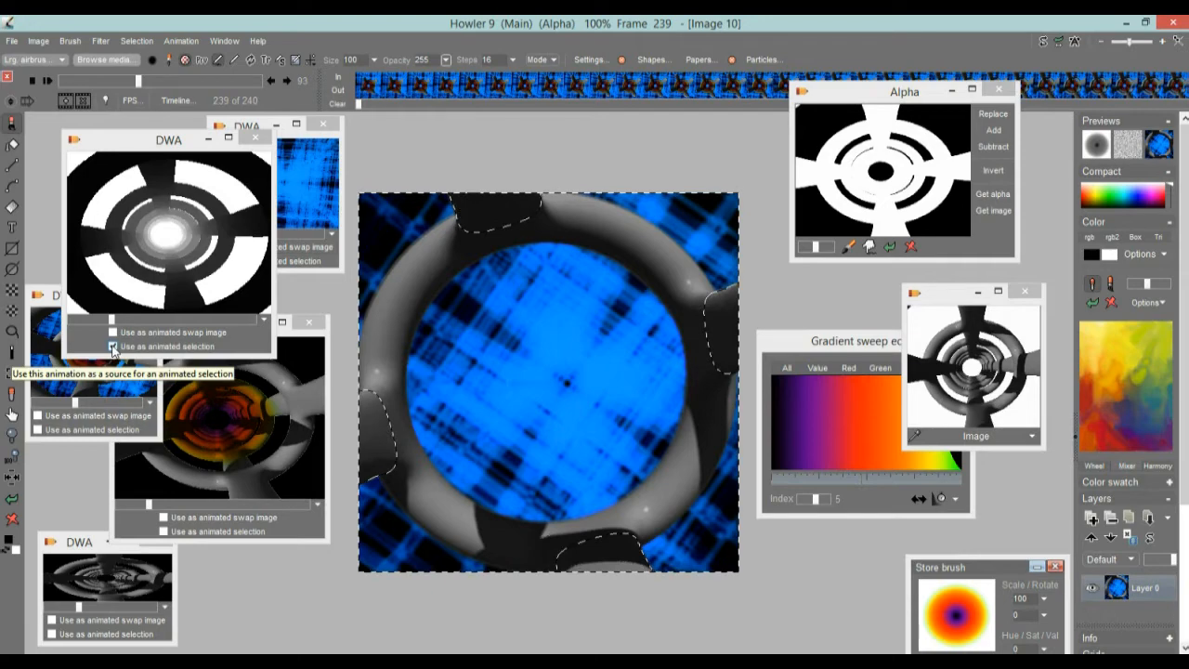
pyautogui.click(137, 43)
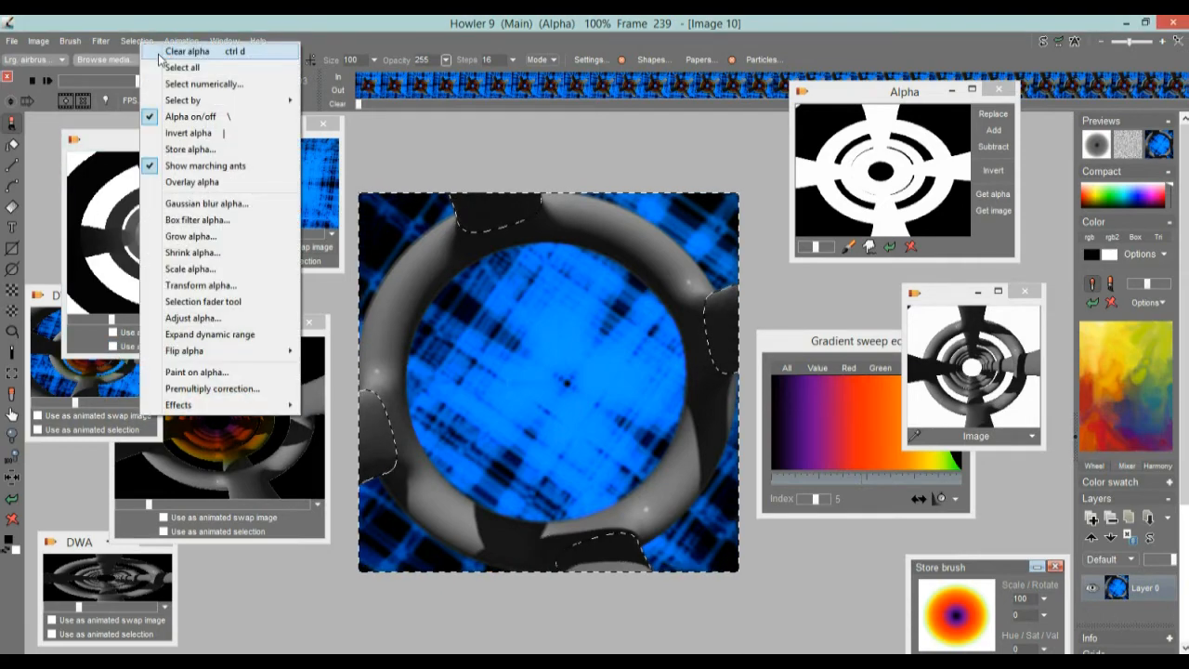
pyautogui.click(161, 55)
# - Play the blurred animation from frame 0, scrub through the depth animation, and return the main animation to frame 8
pyautogui.moveTo(163, 80); pyautogui.dragTo(54, 84)
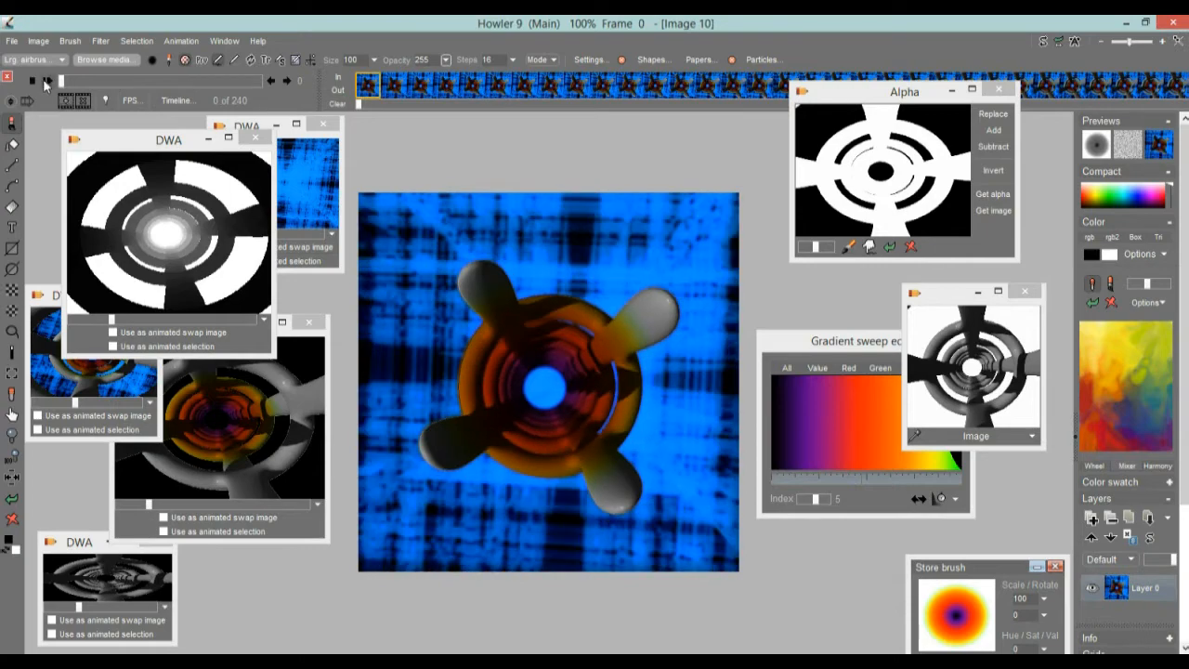
pyautogui.click(47, 82)
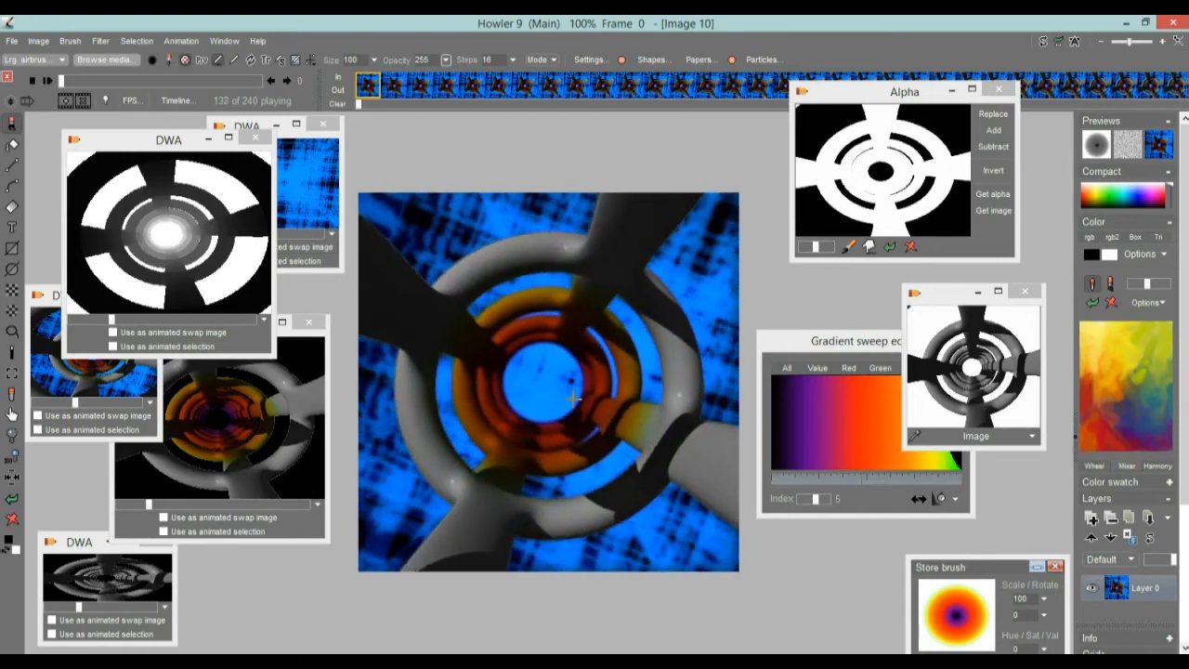
pyautogui.moveTo(122, 321); pyautogui.dragTo(156, 323)
pyautogui.moveTo(172, 81); pyautogui.dragTo(73, 81)
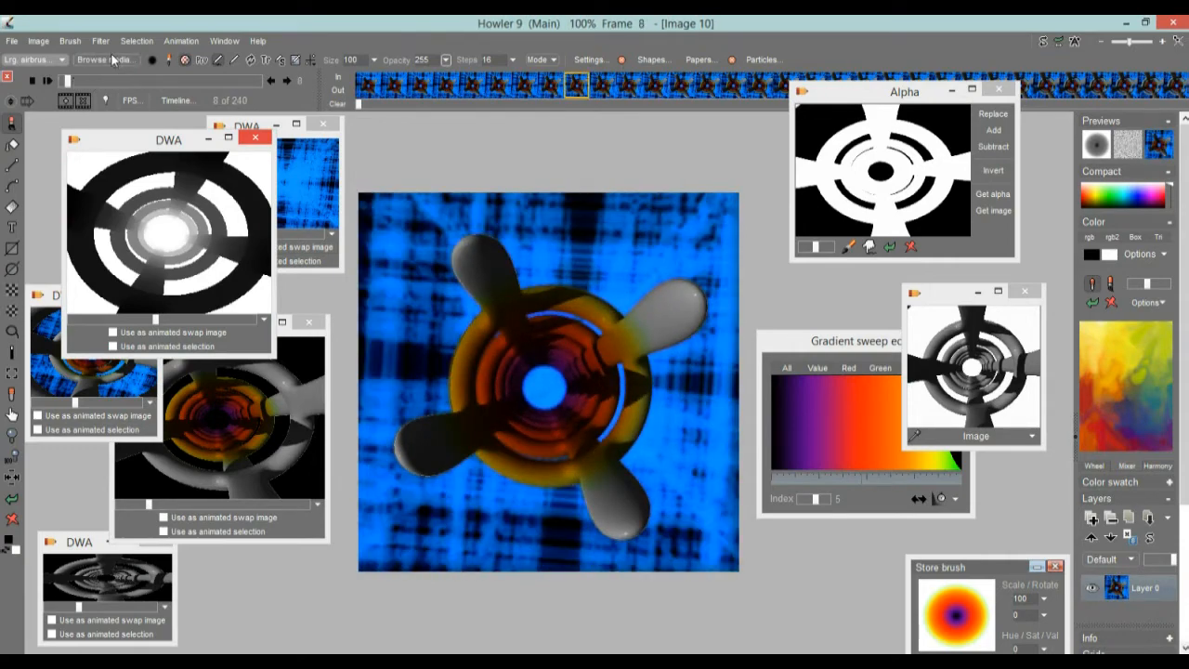
# - Store a copy of the blurred animation and place its window over the gradient sweep editor
pyautogui.click(175, 43)
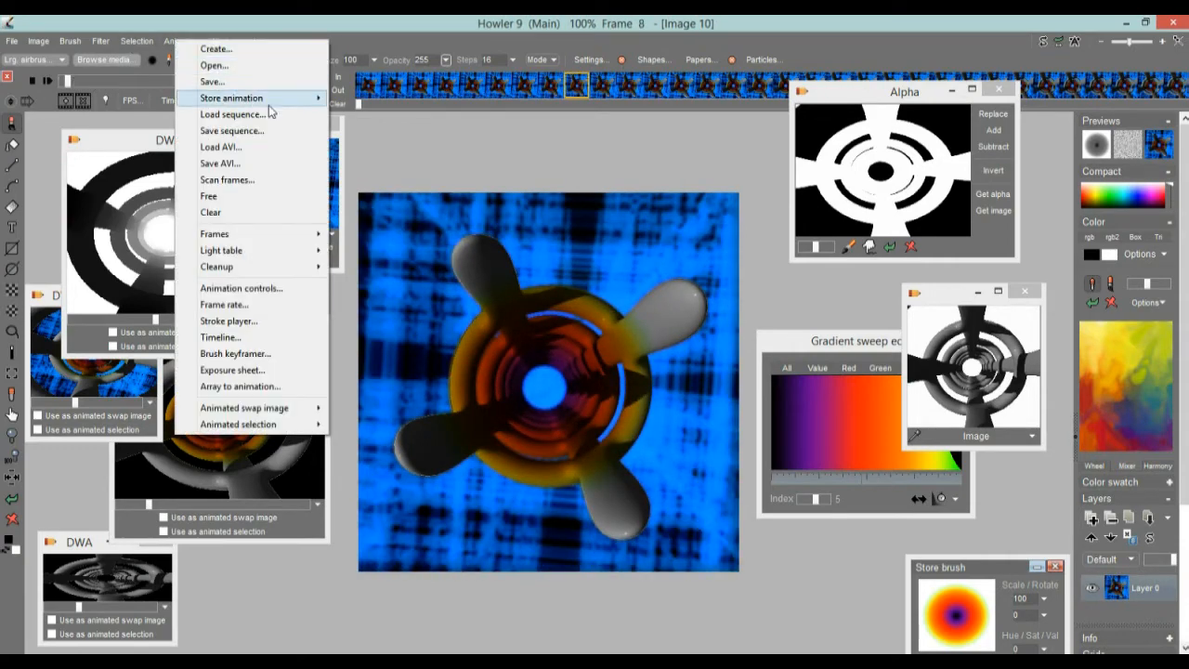
pyautogui.moveTo(280, 99)
pyautogui.click(382, 114)
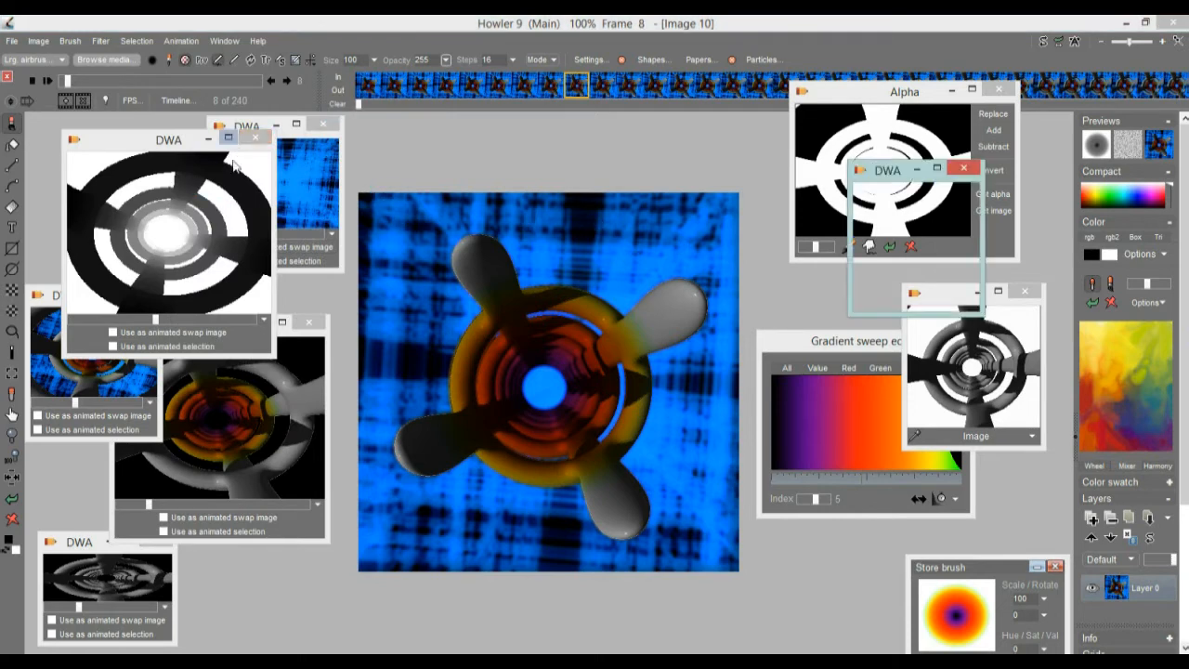
pyautogui.moveTo(882, 173); pyautogui.dragTo(849, 460)
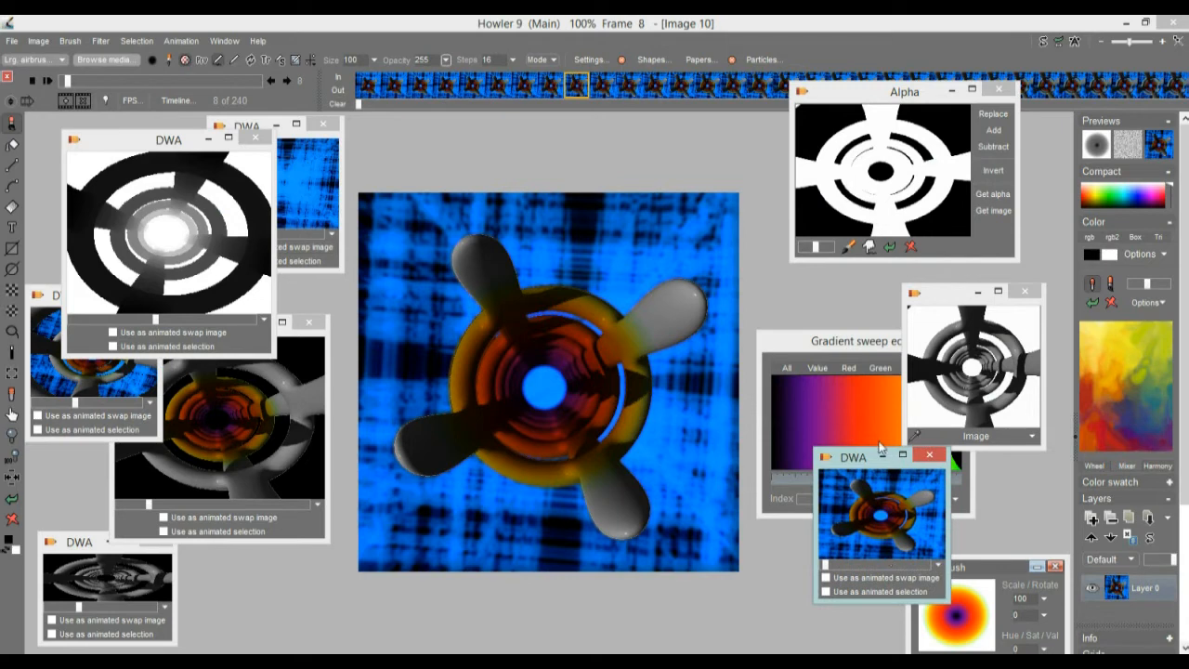
# - Turn the depth animation back on as the animated selection and go to frame 96
pyautogui.moveTo(155, 320)
pyautogui.mouseDown()
pyautogui.moveTo(103, 319)
pyautogui.moveTo(215, 328)
pyautogui.moveTo(158, 333)
pyautogui.mouseUp()
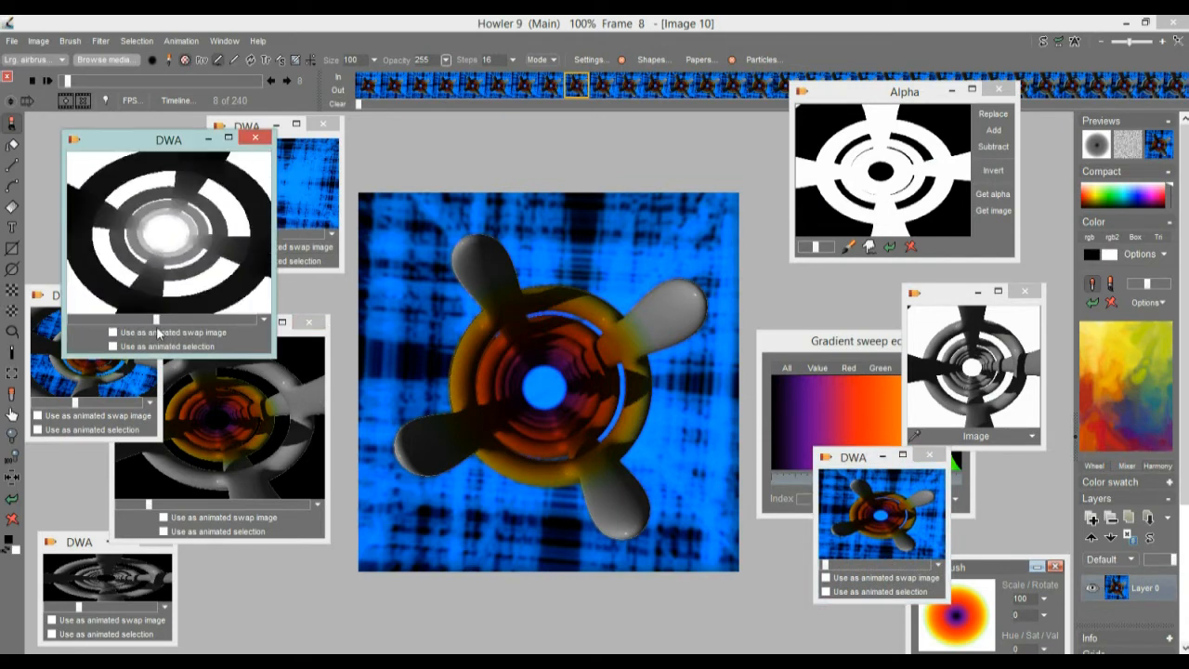
pyautogui.click(113, 347)
pyautogui.moveTo(67, 80); pyautogui.dragTo(141, 82)
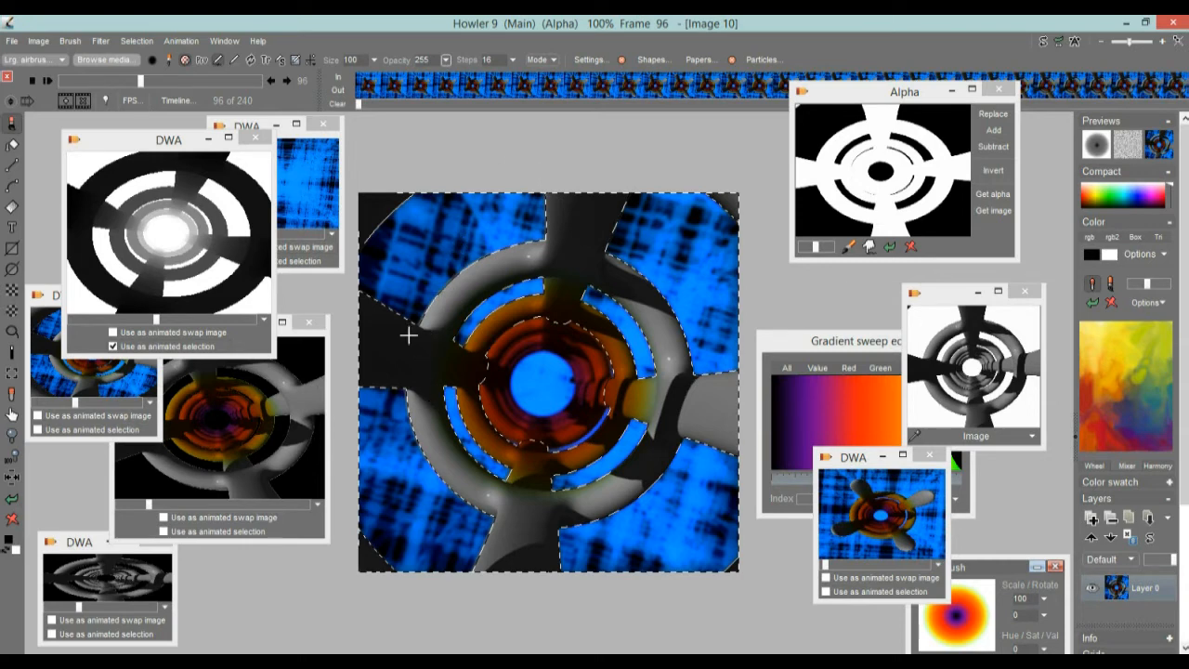
# - Open the timeline editor beside the image and try the Perlin noise filter through the depth selection
pyautogui.click(174, 100)
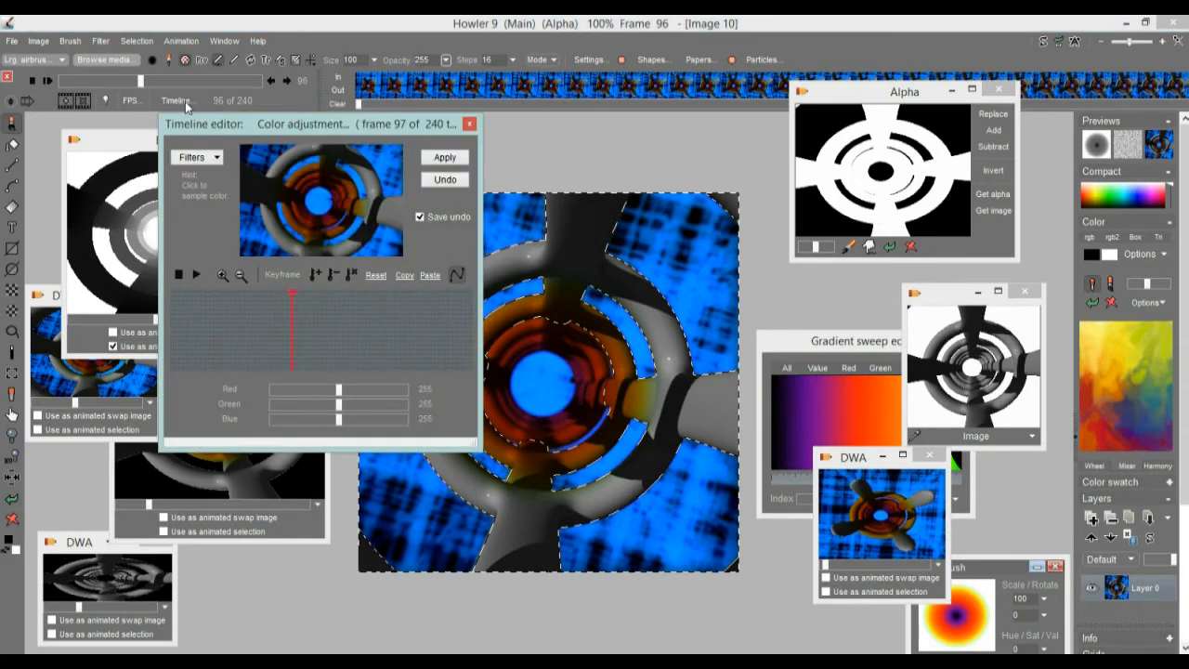
pyautogui.moveTo(209, 127); pyautogui.dragTo(97, 132)
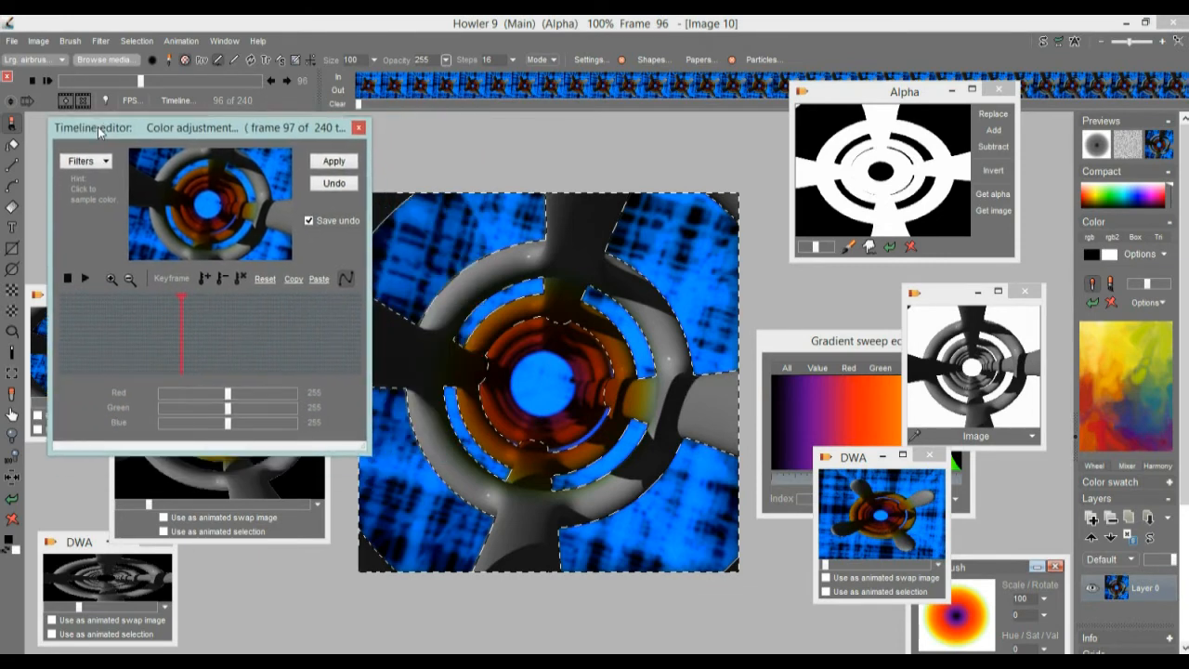
pyautogui.click(92, 165)
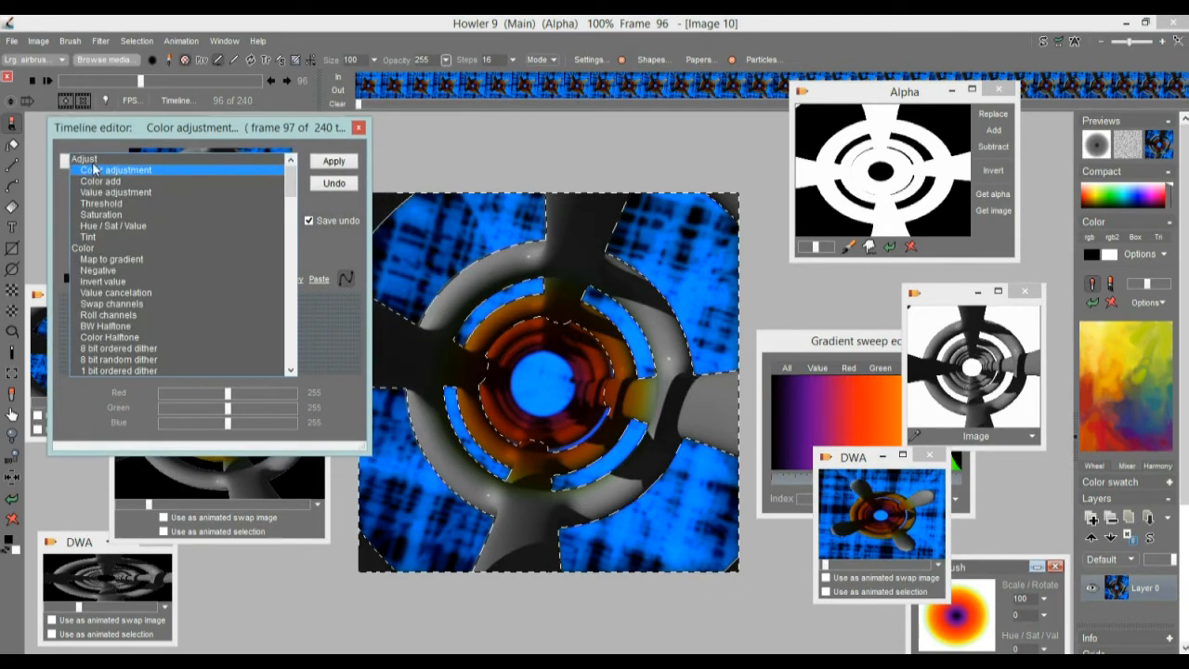
pyautogui.moveTo(290, 182); pyautogui.dragTo(282, 367)
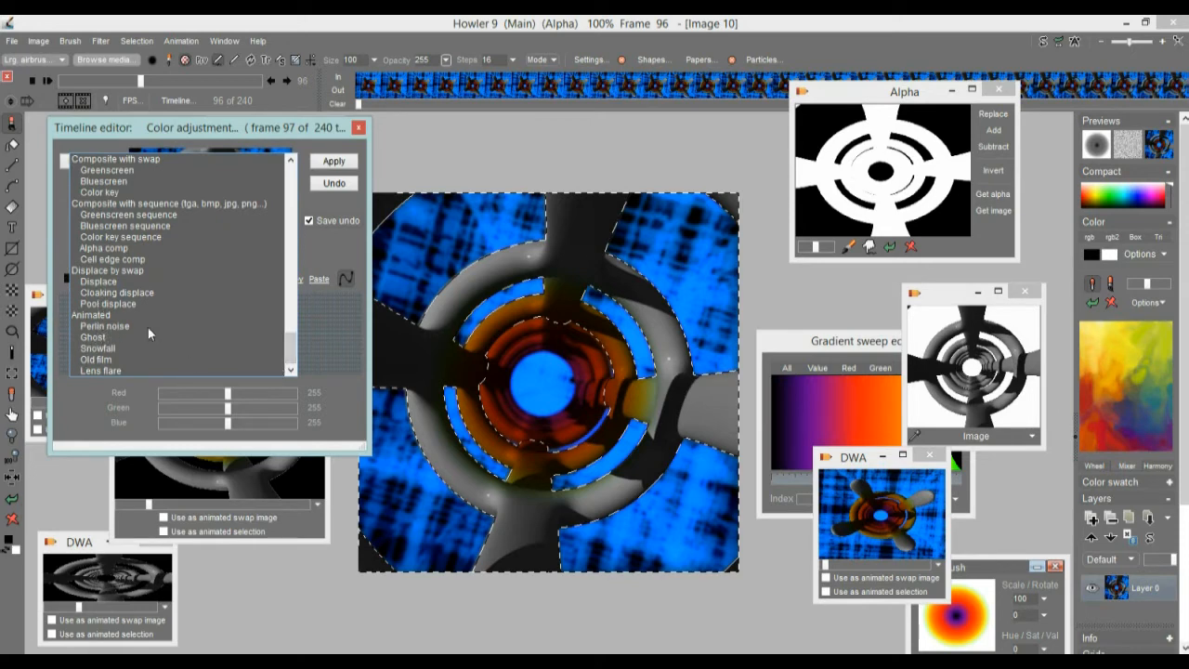
pyautogui.click(107, 326)
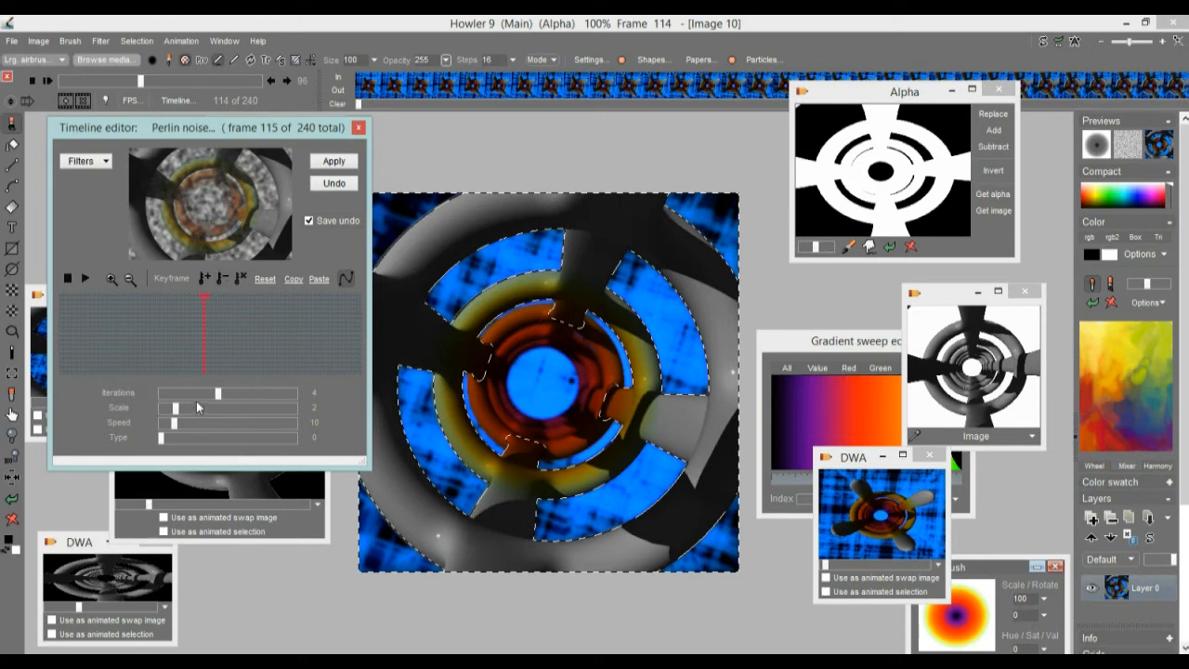
# - Try the Ghost filter in the timeline editor and scrub the frames to preview it
pyautogui.click(105, 161)
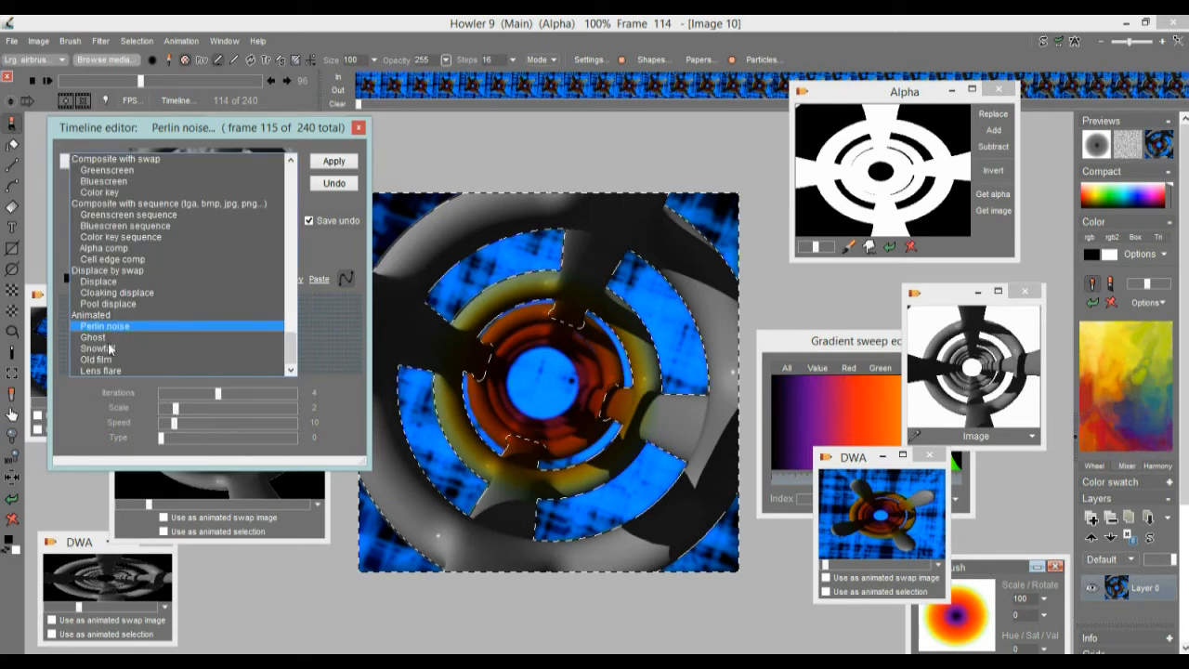
pyautogui.click(102, 337)
pyautogui.click(226, 332)
pyautogui.moveTo(236, 329); pyautogui.dragTo(204, 314)
# - Switch the timeline editor to the Snowfall filter and preview it at frame 94 of 240
pyautogui.click(84, 161)
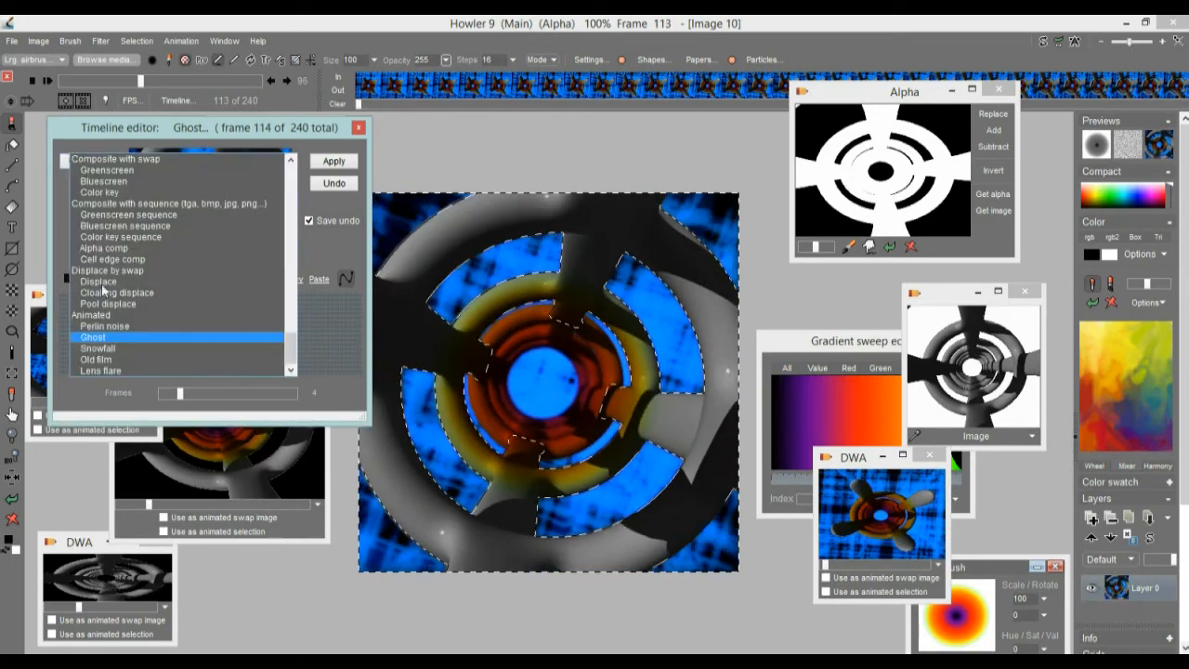
pyautogui.click(103, 348)
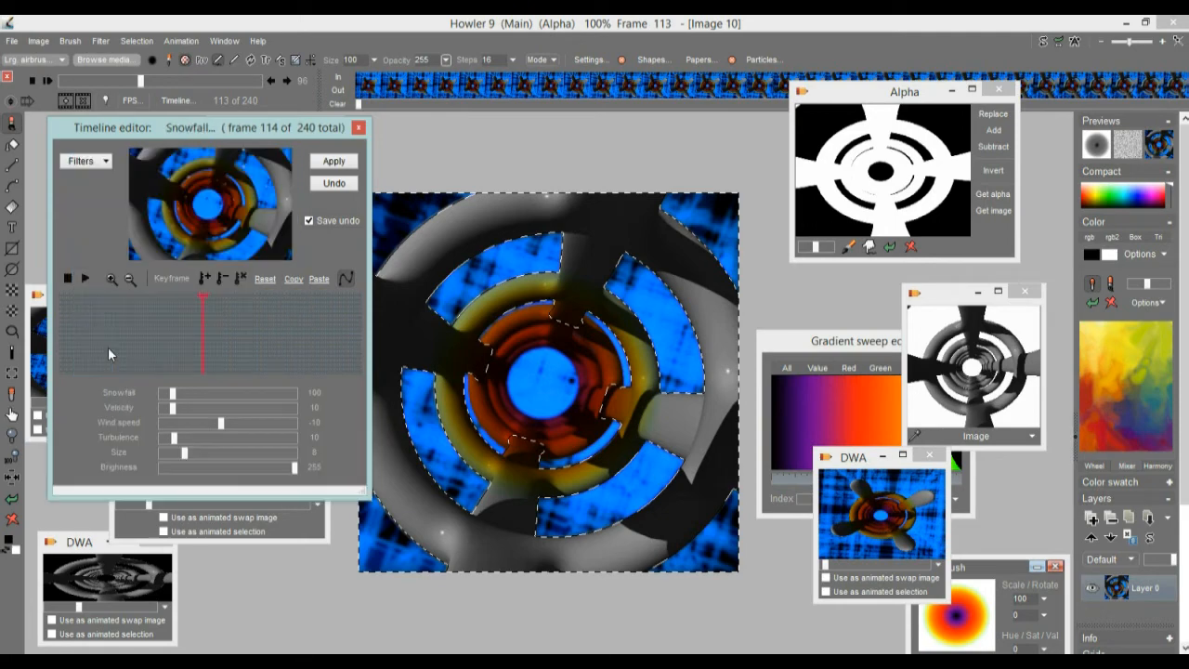
pyautogui.moveTo(153, 327); pyautogui.dragTo(179, 337)
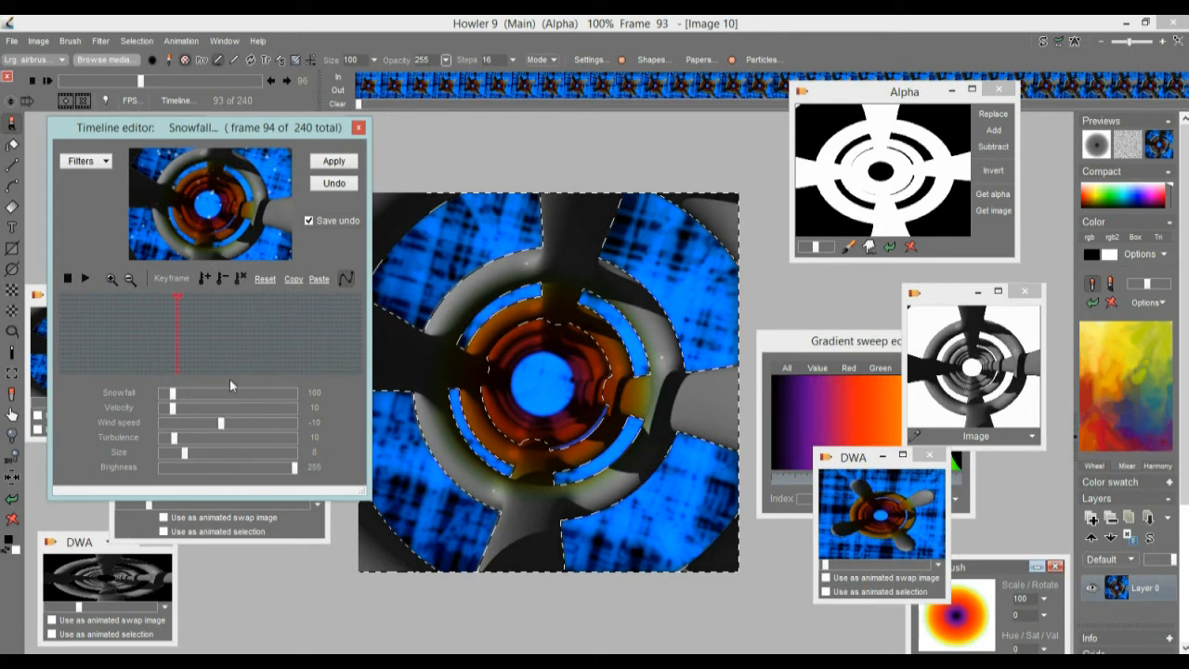
# - Set snowfall to 829, velocity 3, wind speed 100, turbulence 6, size 4 and brightness 255, and apply the filter to the animation
pyautogui.moveTo(185, 397); pyautogui.dragTo(266, 399)
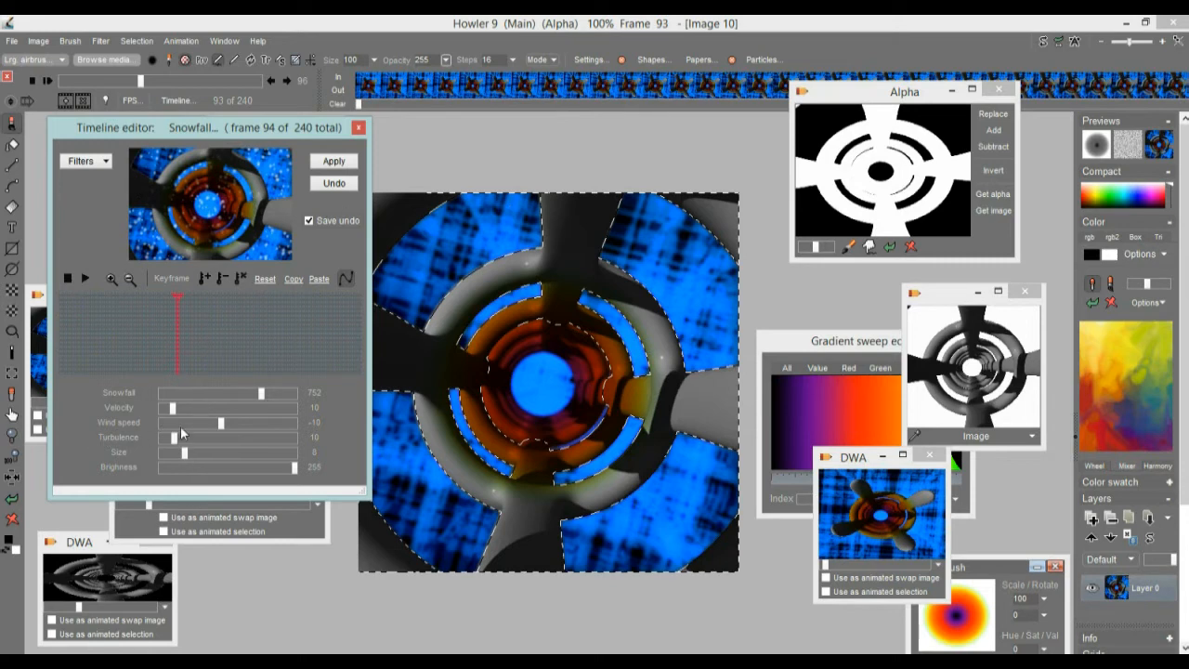
pyautogui.moveTo(221, 424); pyautogui.dragTo(327, 422)
pyautogui.moveTo(172, 409); pyautogui.dragTo(172, 456)
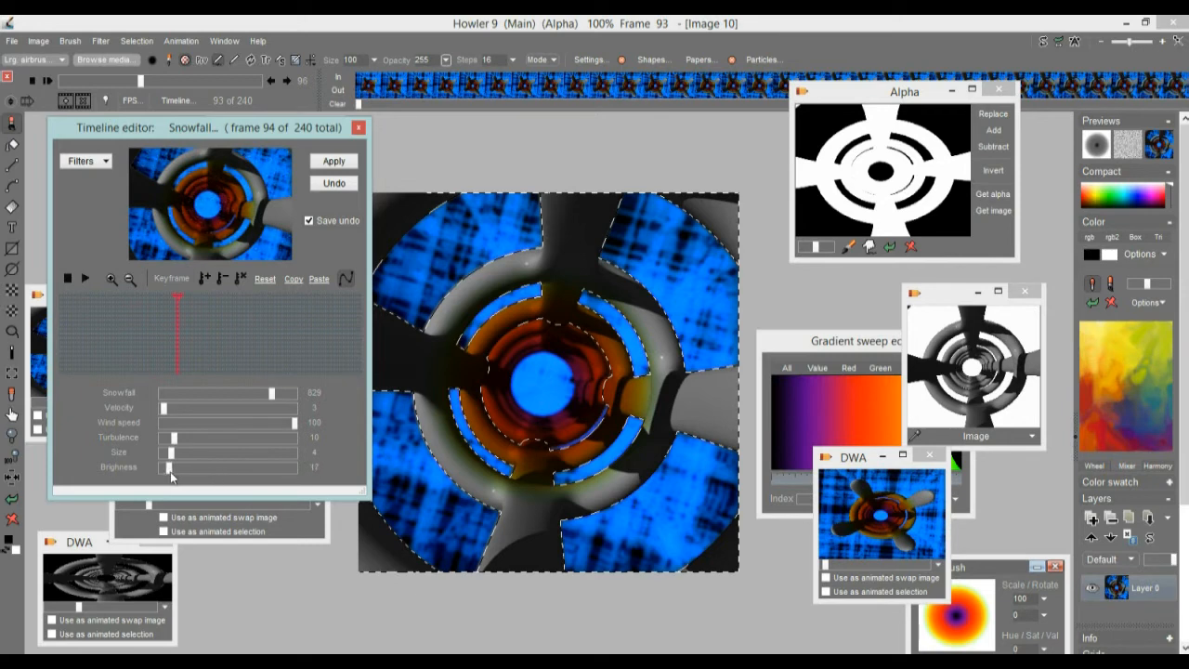
pyautogui.moveTo(173, 439); pyautogui.dragTo(170, 438)
pyautogui.click(332, 161)
pyautogui.click(332, 163)
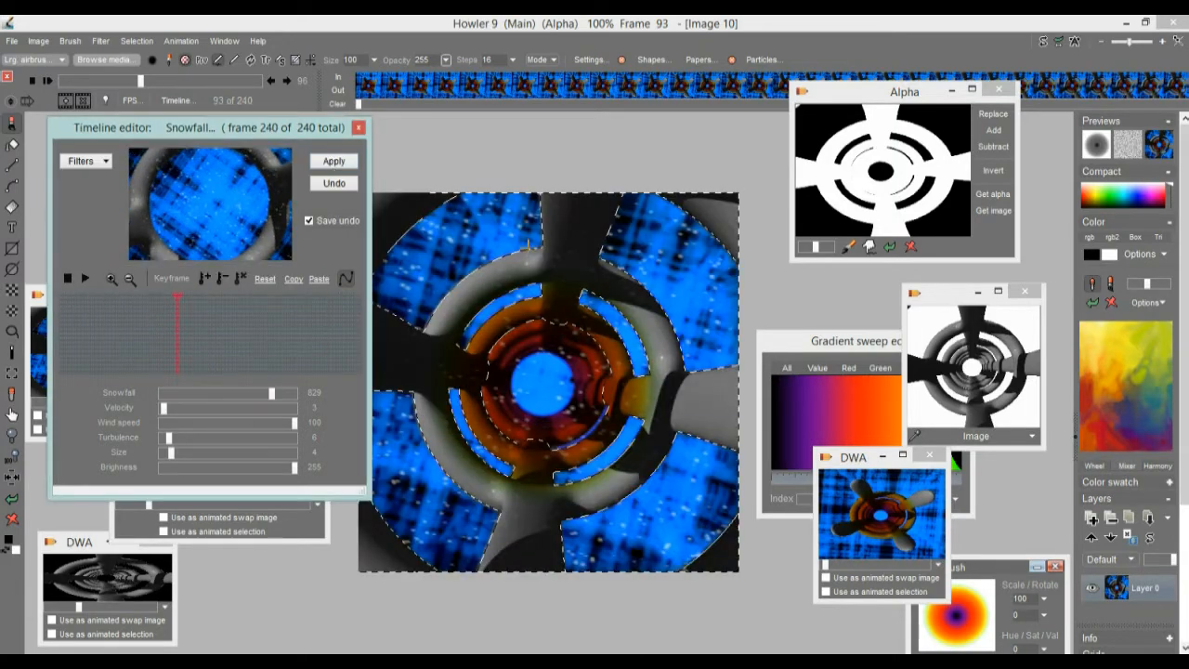
# - Scrub the snowy animation to frame 86 and inspect the snowflakes around the tunnel's center up close
pyautogui.moveTo(88, 83); pyautogui.dragTo(133, 84)
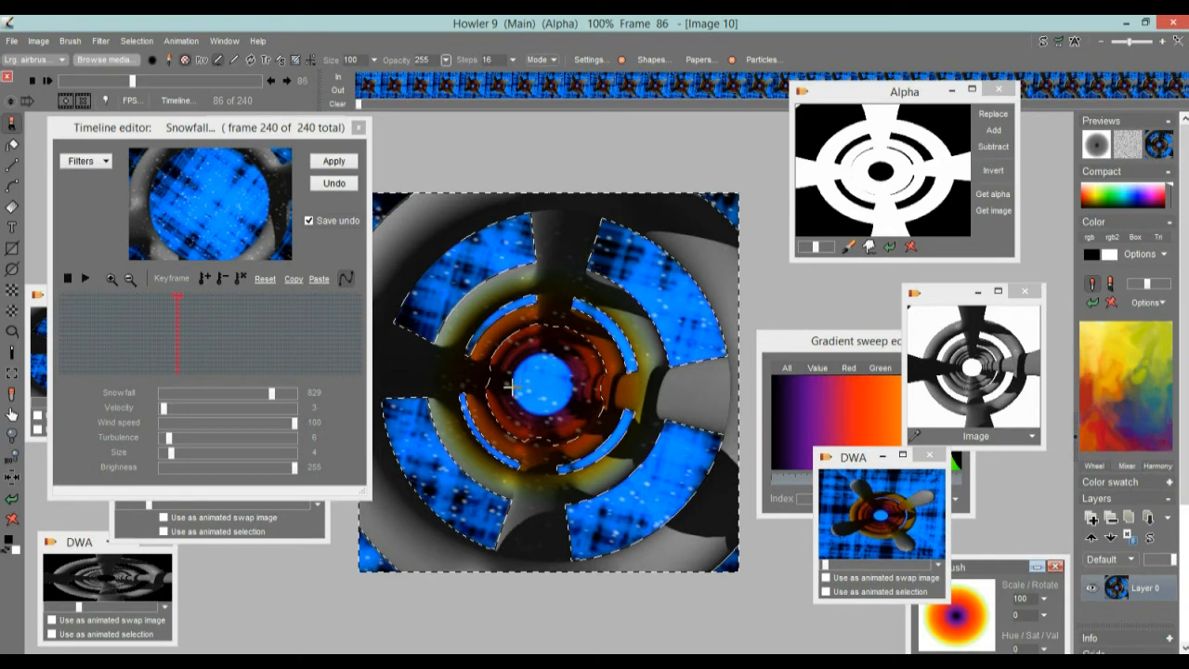
pyautogui.scroll(4, 510, 387)
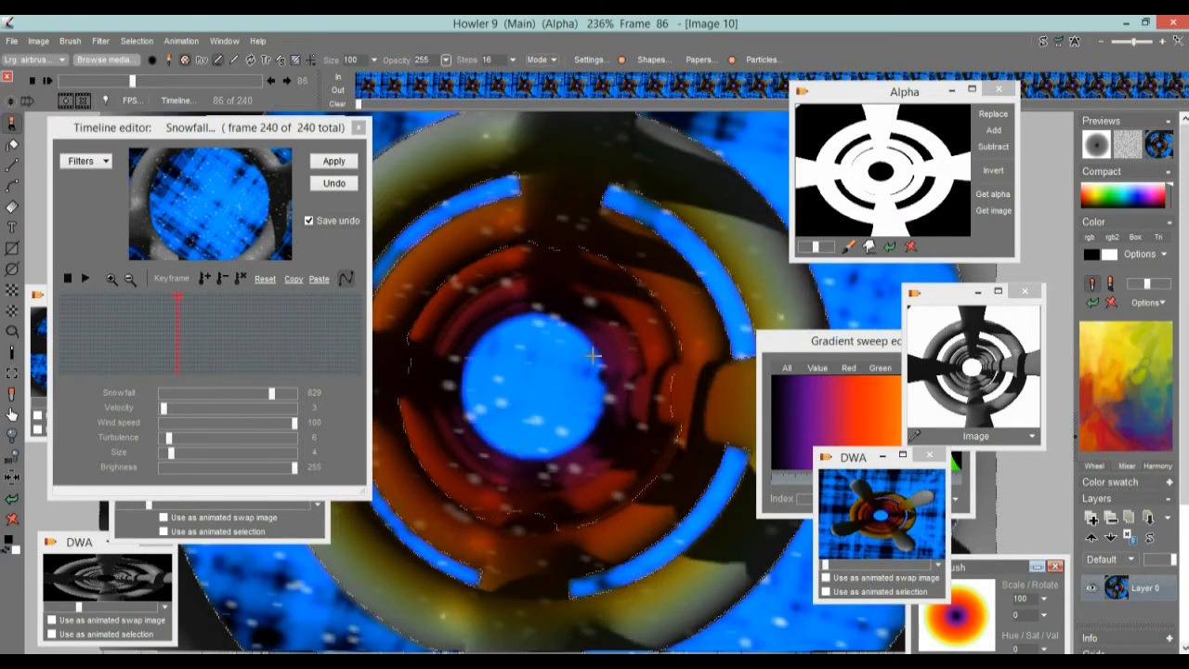
pyautogui.scroll(-2, 636, 340)
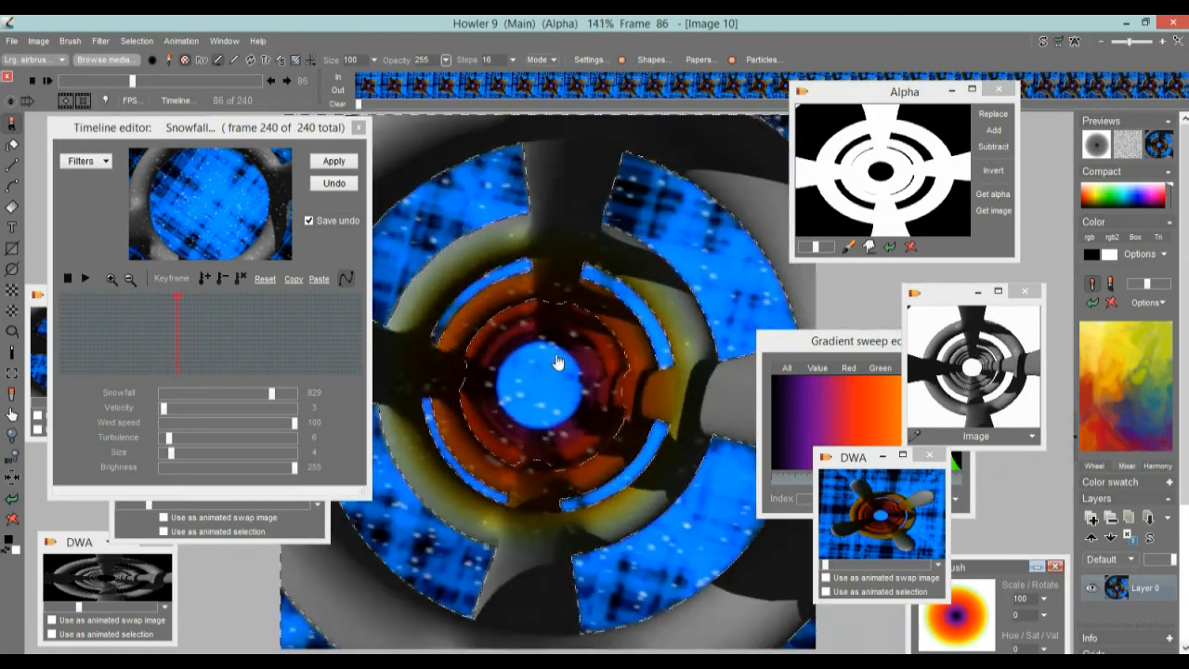
pyautogui.moveTo(559, 337); pyautogui.dragTo(569, 335)
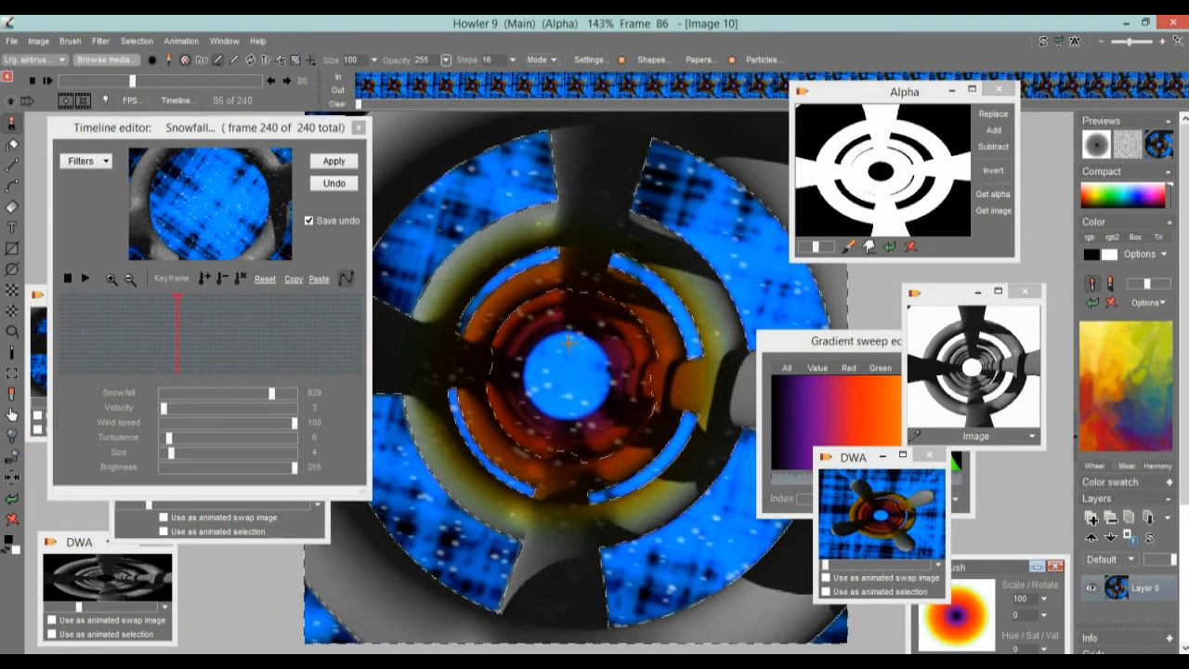
# - Store frame 86's depth selection as an alpha and enlarge its window to examine the shading
pyautogui.click(127, 43)
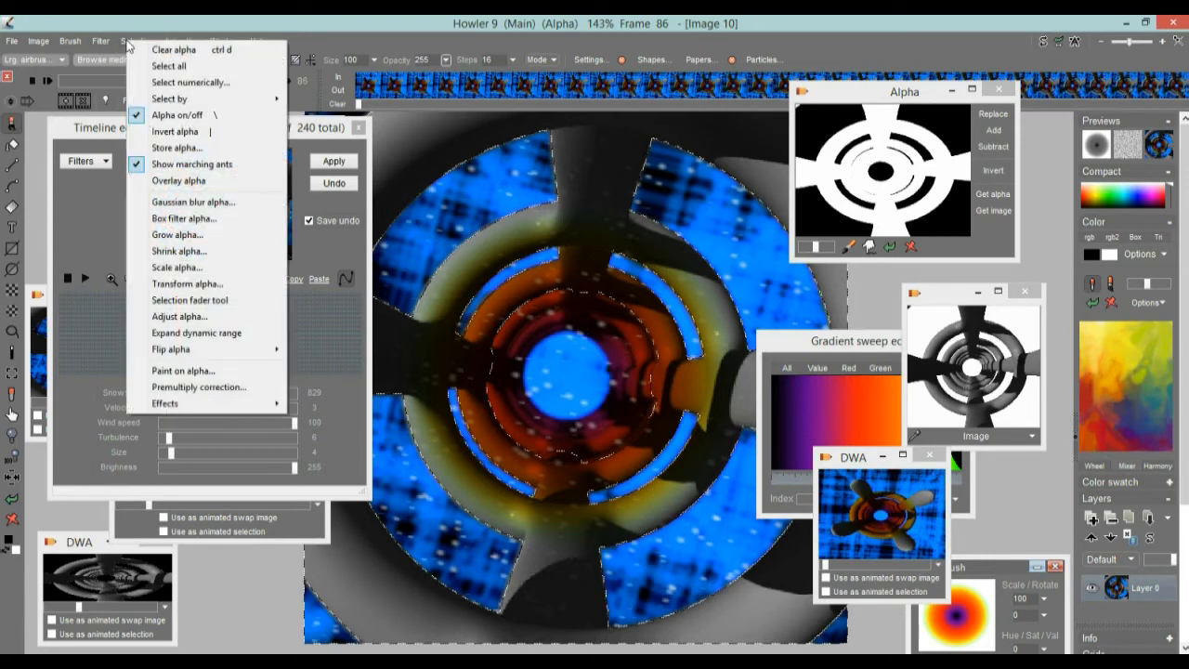
pyautogui.click(177, 147)
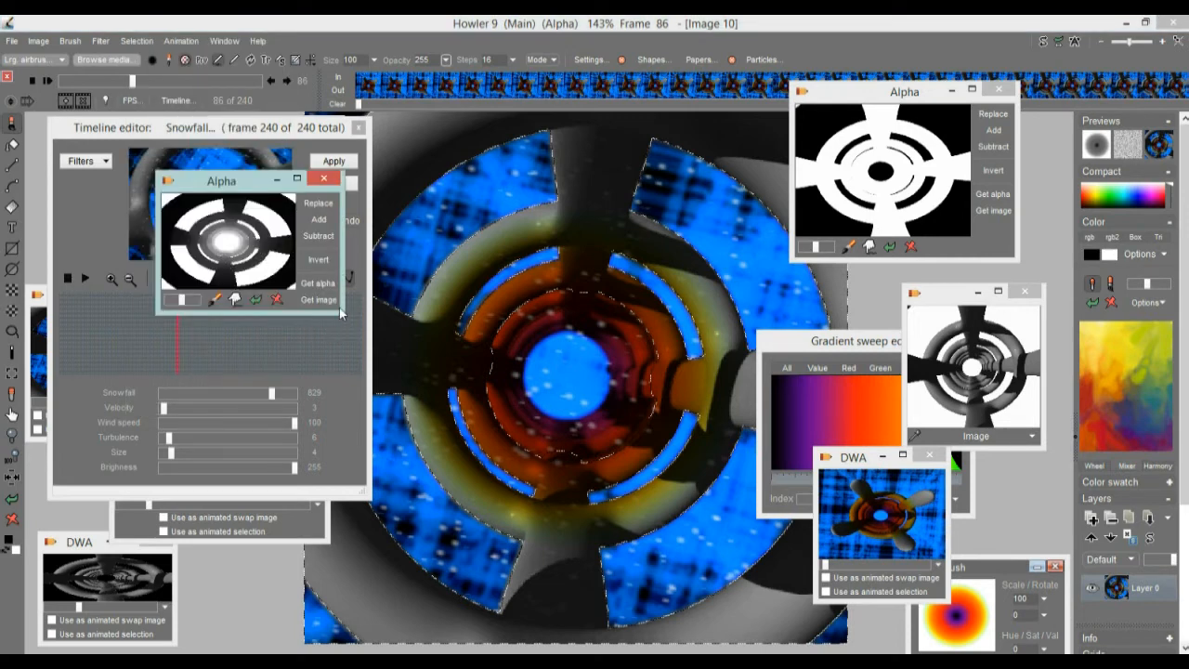
pyautogui.moveTo(340, 317); pyautogui.dragTo(793, 616)
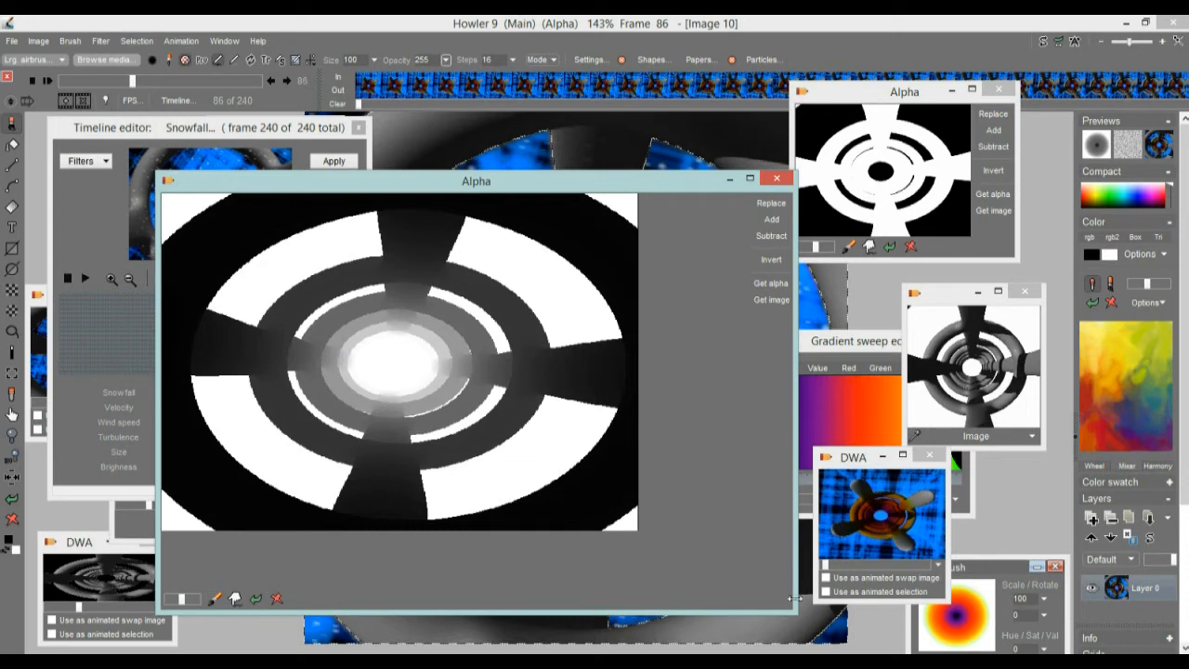
# - Shrink the alpha window to a thumbnail and move it and the timeline editor clear of the stored depth animation
pyautogui.moveTo(794, 615); pyautogui.dragTo(289, 292)
pyautogui.moveTo(191, 186); pyautogui.dragTo(204, 516)
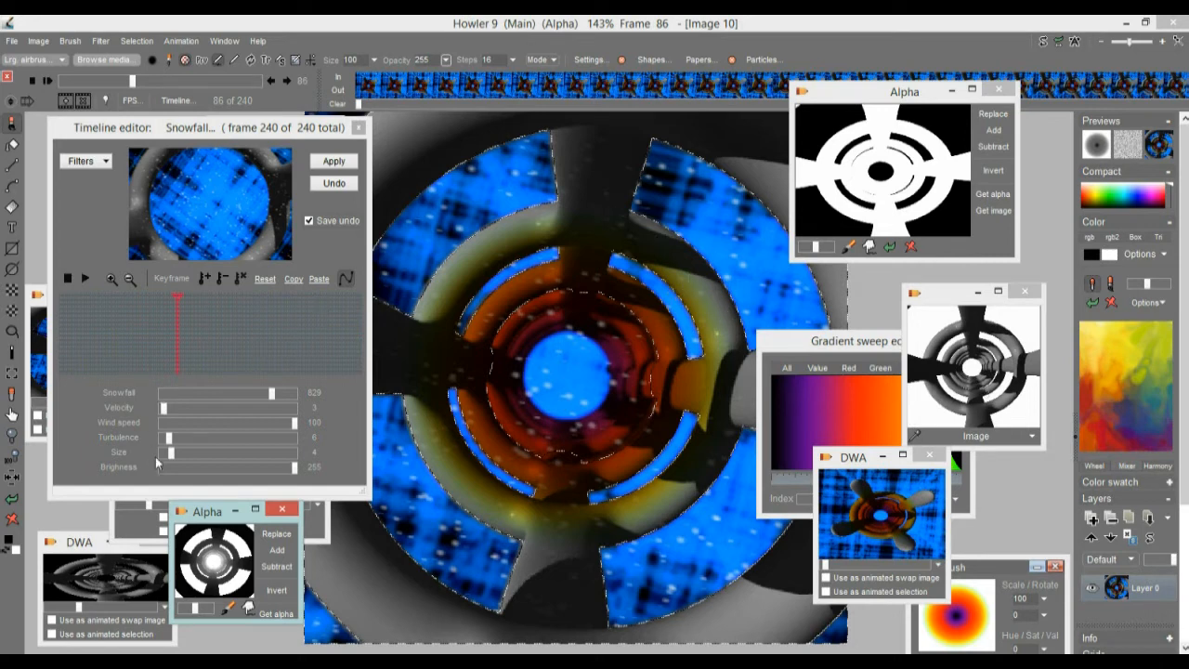
pyautogui.moveTo(139, 133); pyautogui.dragTo(619, 468)
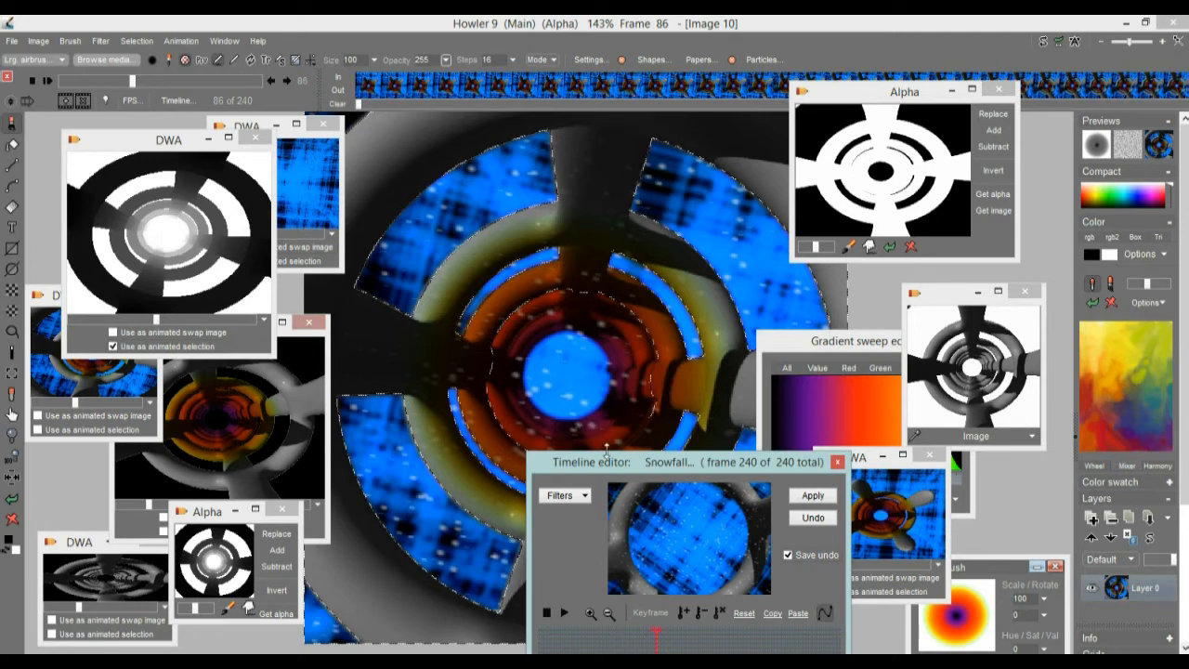
pyautogui.moveTo(602, 462); pyautogui.dragTo(935, 507)
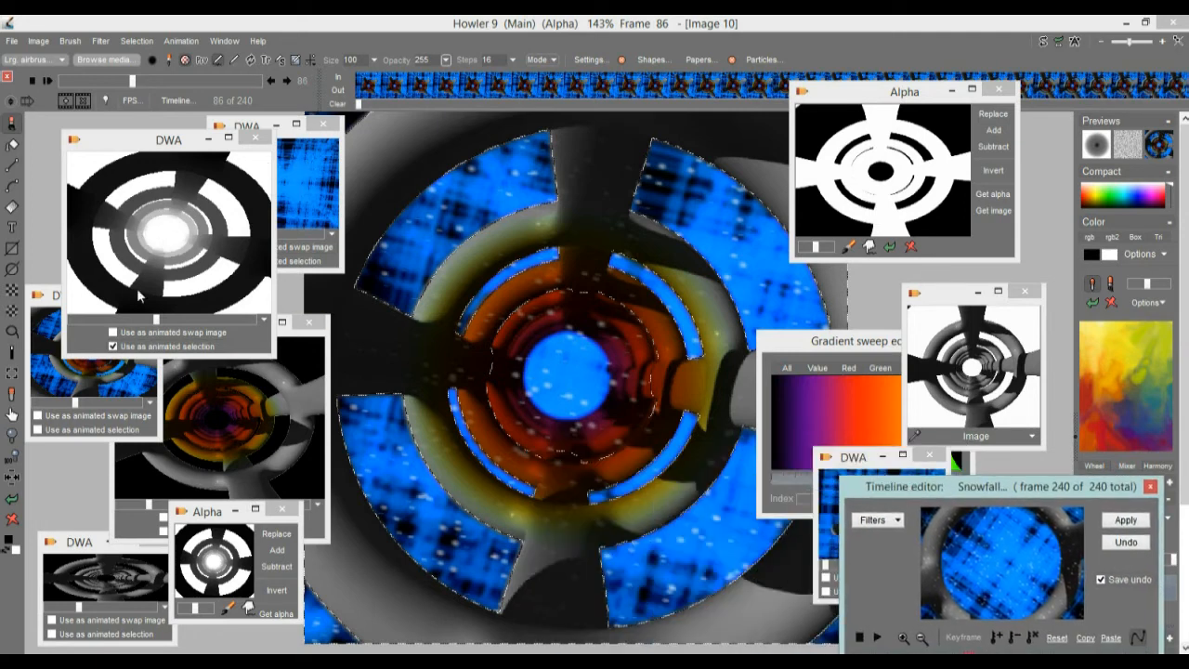
# - Stop using the stored depth animation as the animated selection and clear the current selection
pyautogui.click(113, 346)
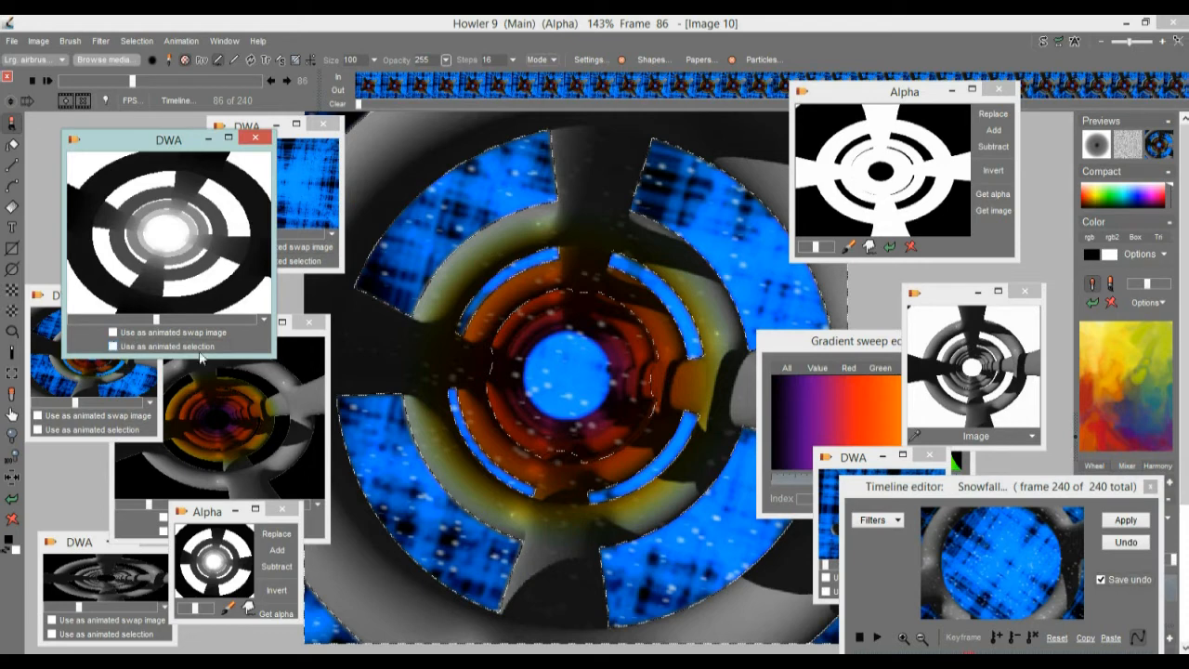
pyautogui.click(148, 42)
pyautogui.click(184, 46)
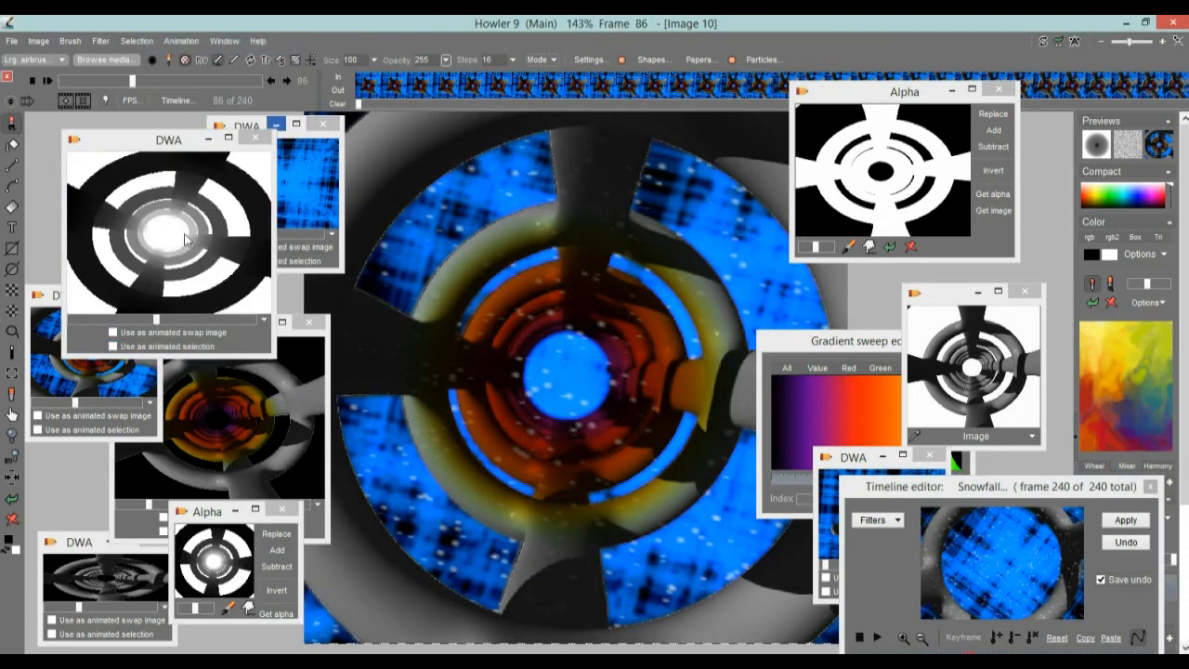
# - Restore the stored depth animation as the current animation and go to frame 29
pyautogui.click(153, 227)
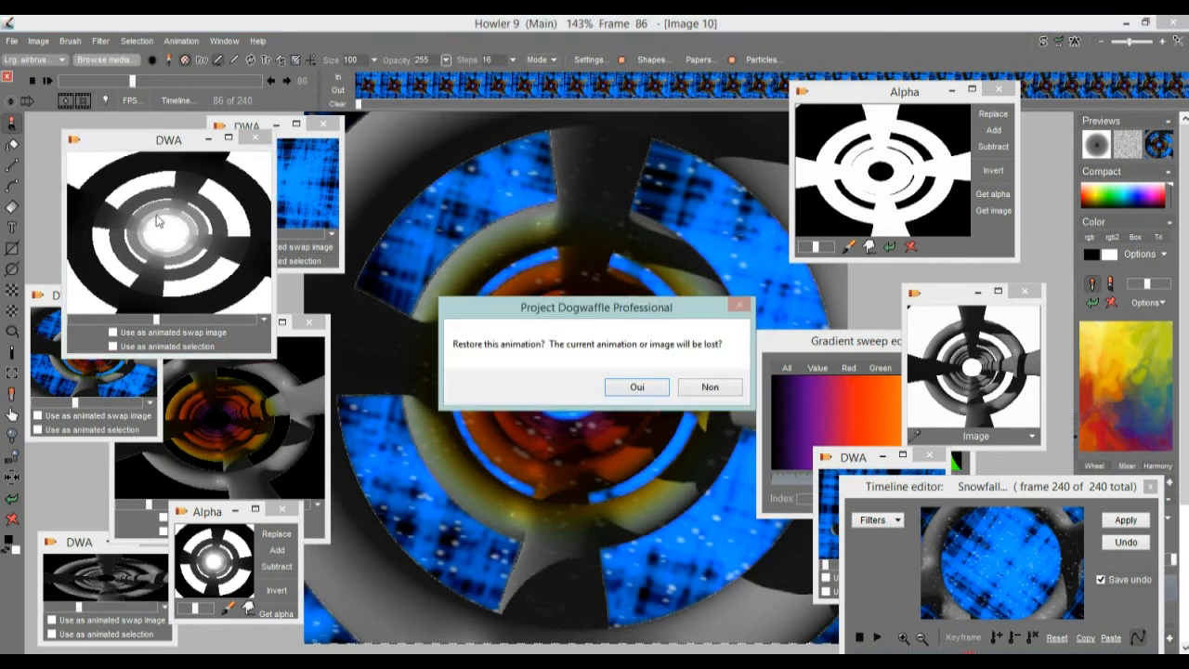
pyautogui.click(637, 388)
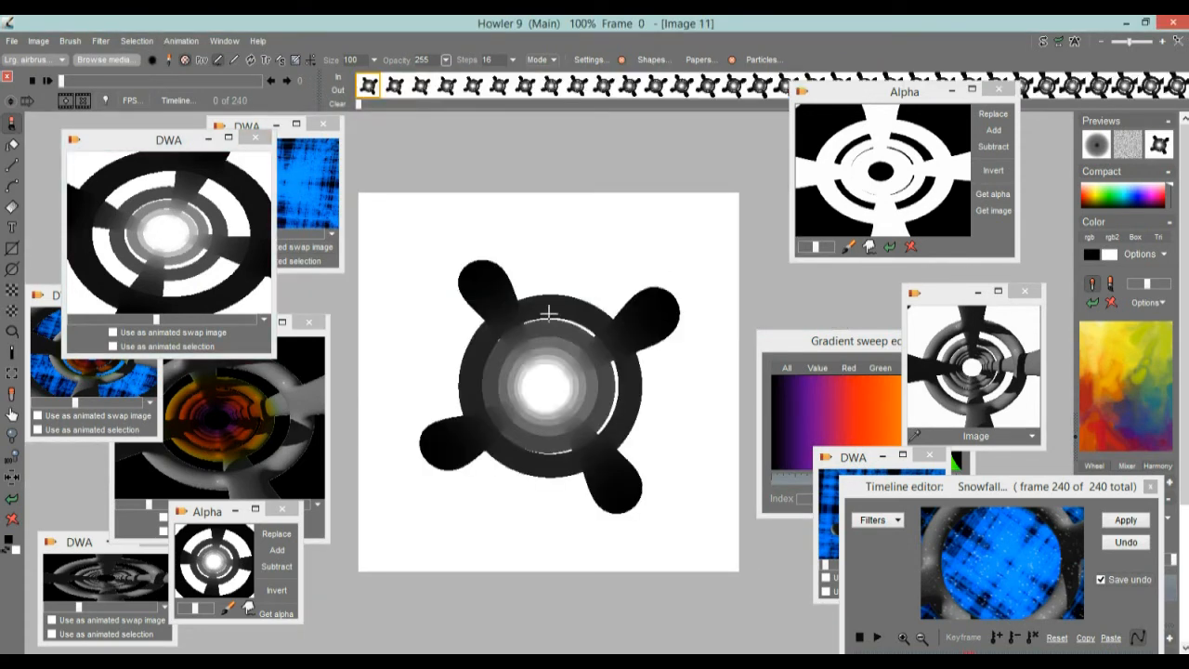
pyautogui.moveTo(87, 80)
pyautogui.mouseDown()
pyautogui.moveTo(153, 84)
pyautogui.moveTo(98, 86)
pyautogui.moveTo(122, 93)
pyautogui.moveTo(84, 81)
pyautogui.mouseUp()
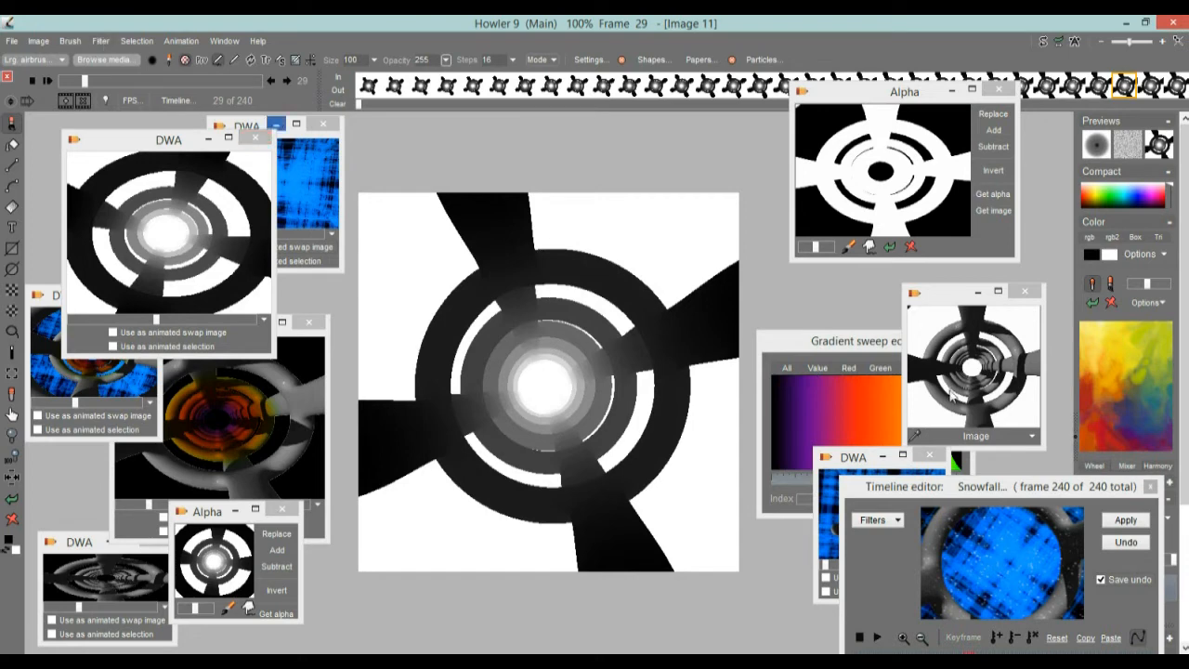
# - Bring the timeline editor beside the depth image and switch it to the Value adjustment filter
pyautogui.moveTo(1015, 495); pyautogui.dragTo(258, 137)
pyautogui.click(118, 164)
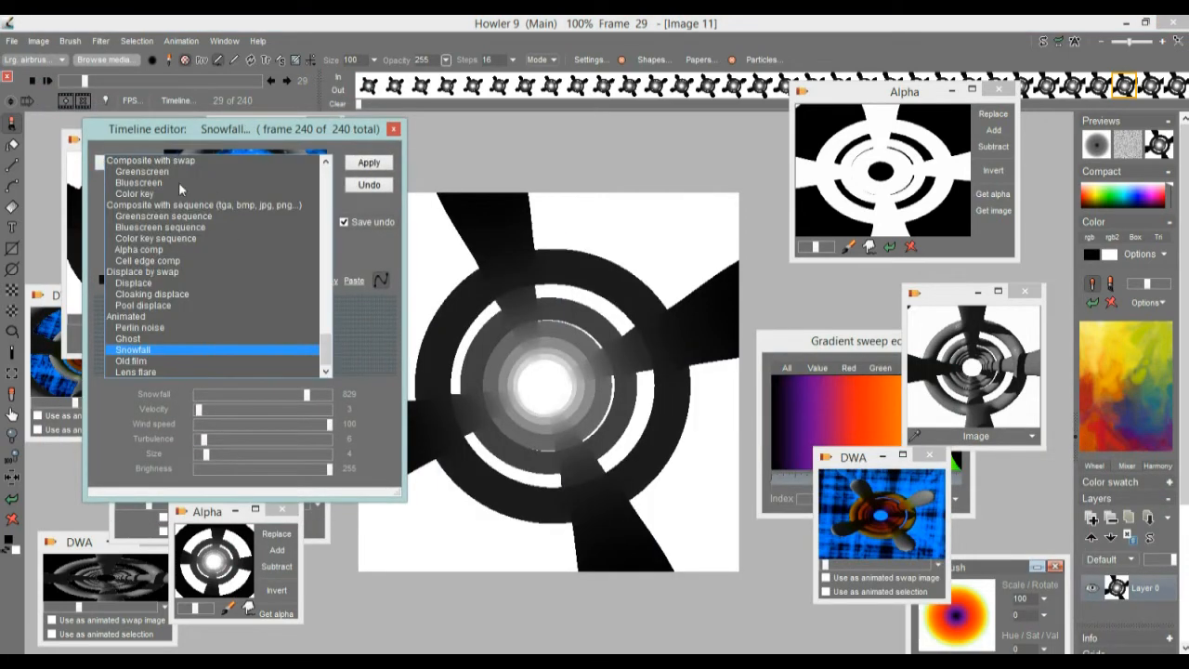
pyautogui.moveTo(328, 356); pyautogui.dragTo(327, 172)
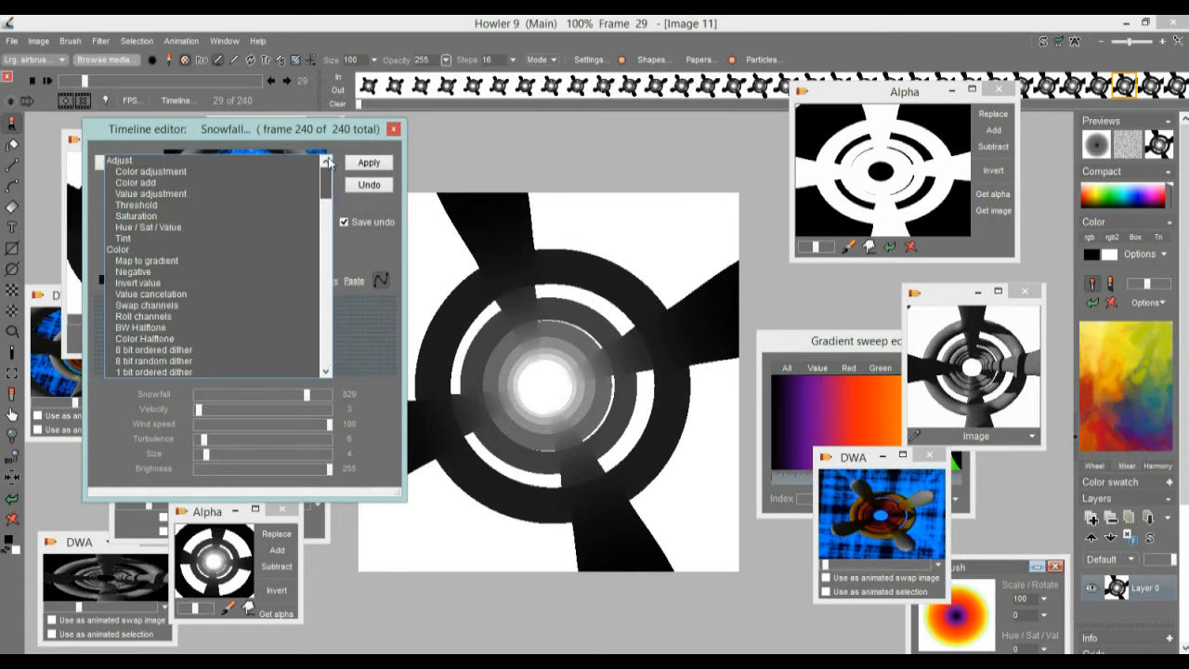
pyautogui.click(153, 193)
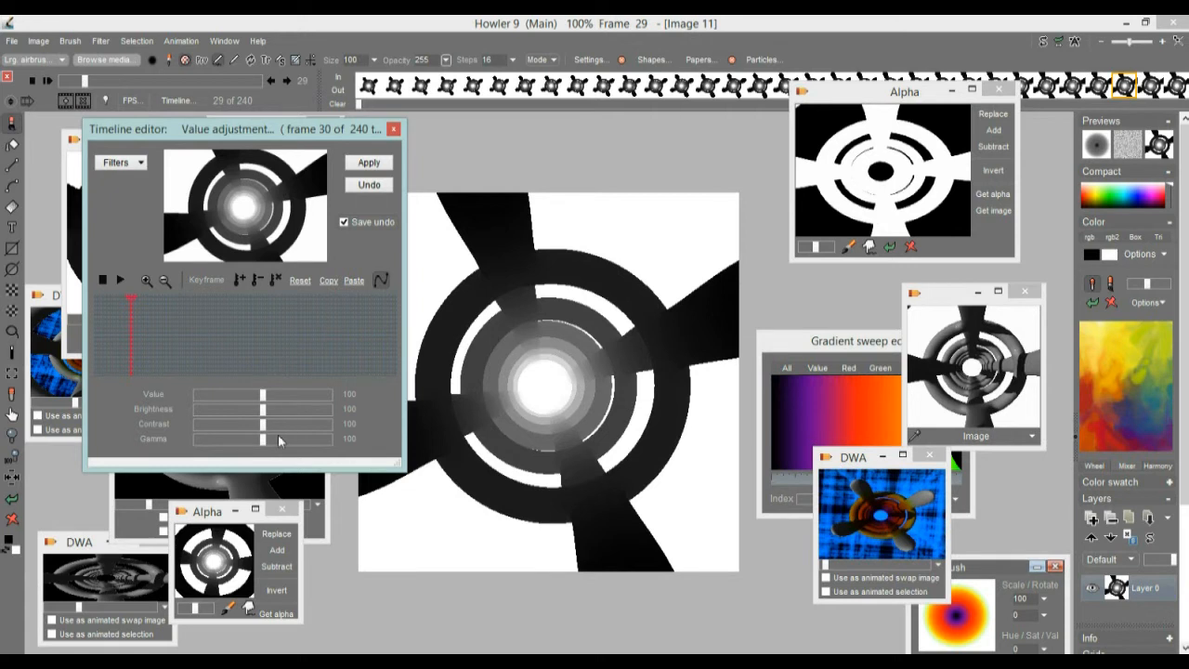
# - Set the Value adjustment to value 124, brightness 80, contrast 111 and gamma 130
pyautogui.moveTo(263, 426); pyautogui.dragTo(307, 427)
pyautogui.moveTo(263, 394); pyautogui.dragTo(245, 412)
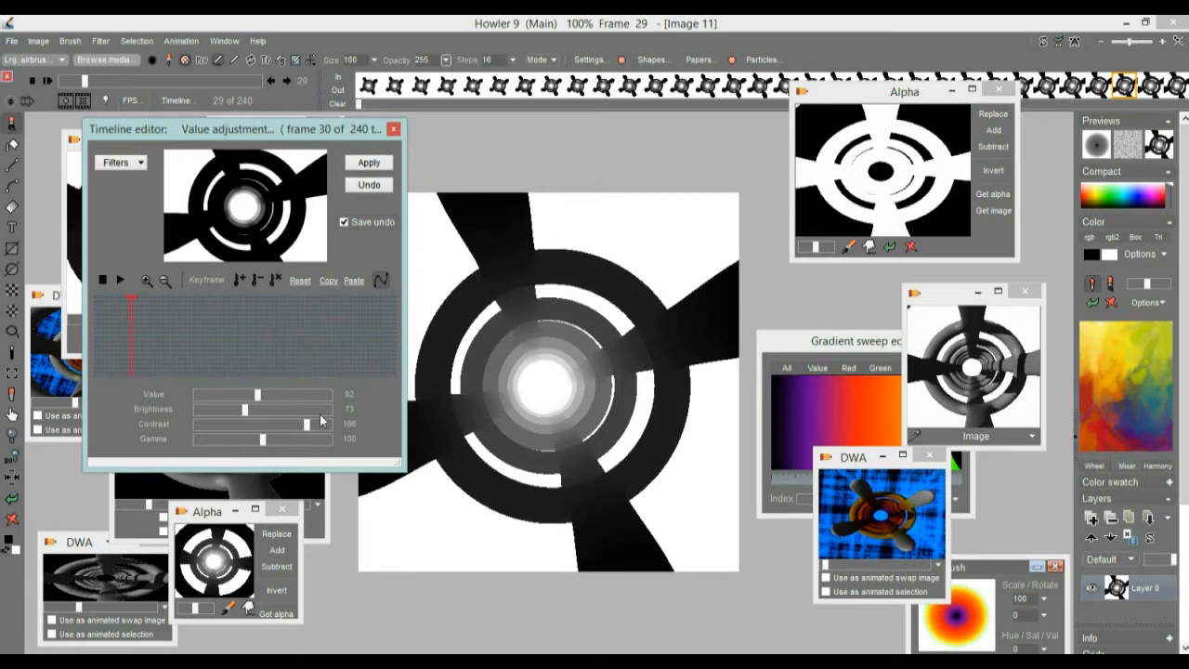
pyautogui.moveTo(262, 446); pyautogui.dragTo(285, 430)
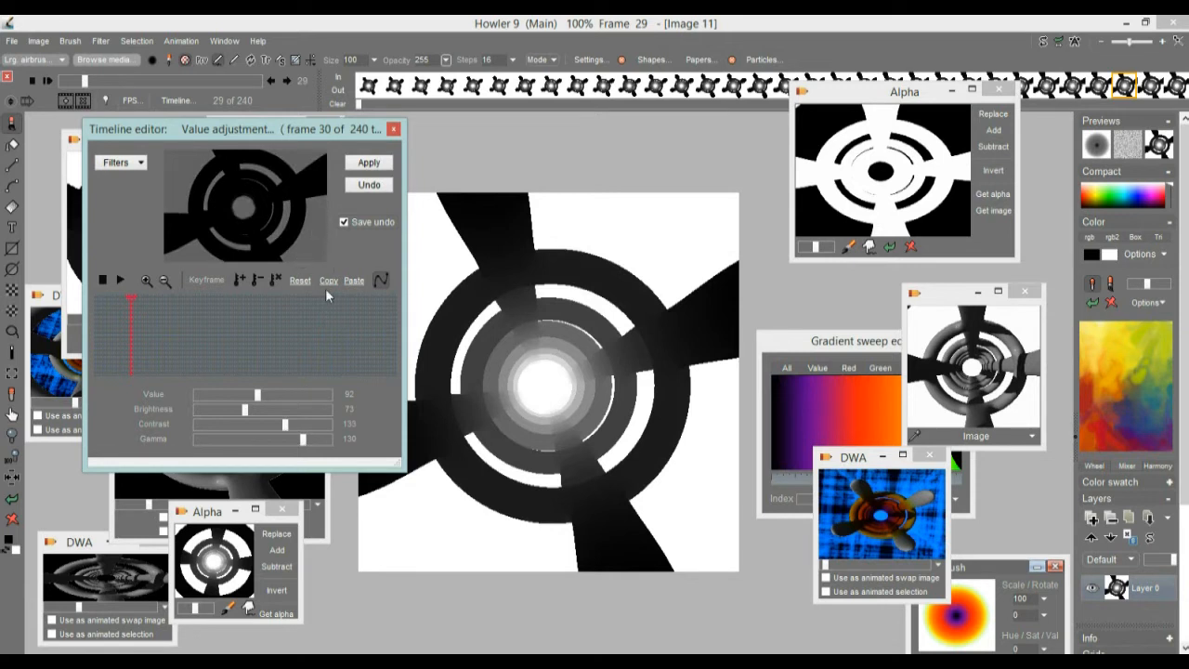
pyautogui.moveTo(250, 415)
pyautogui.mouseDown()
pyautogui.moveTo(262, 414)
pyautogui.moveTo(251, 416)
pyautogui.mouseUp()
pyautogui.moveTo(257, 394); pyautogui.dragTo(275, 430)
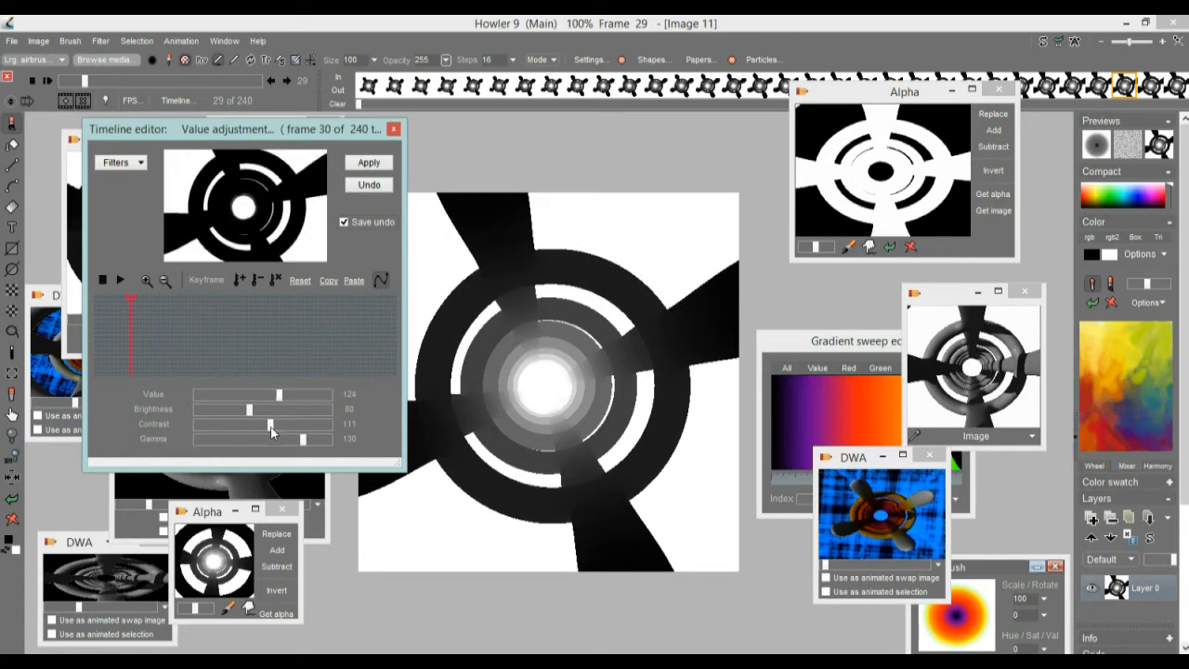
# - Raise the gamma to 150 and apply the value adjustment to the whole depth animation
pyautogui.moveTo(297, 361); pyautogui.dragTo(322, 270)
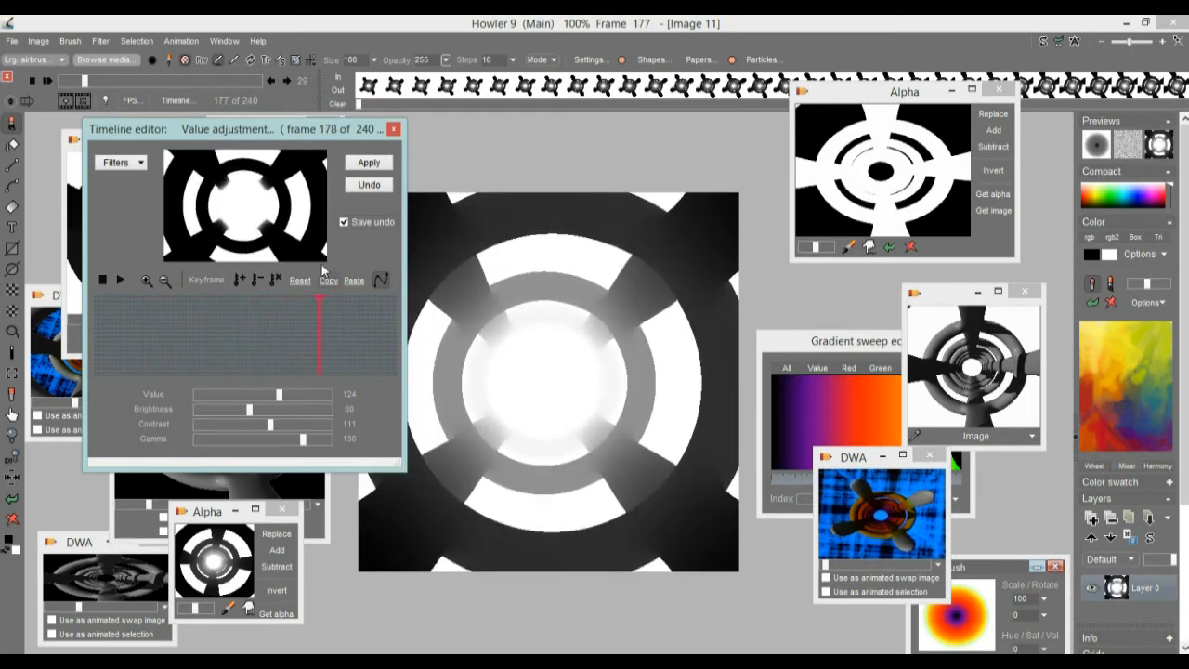
pyautogui.moveTo(308, 437); pyautogui.dragTo(347, 450)
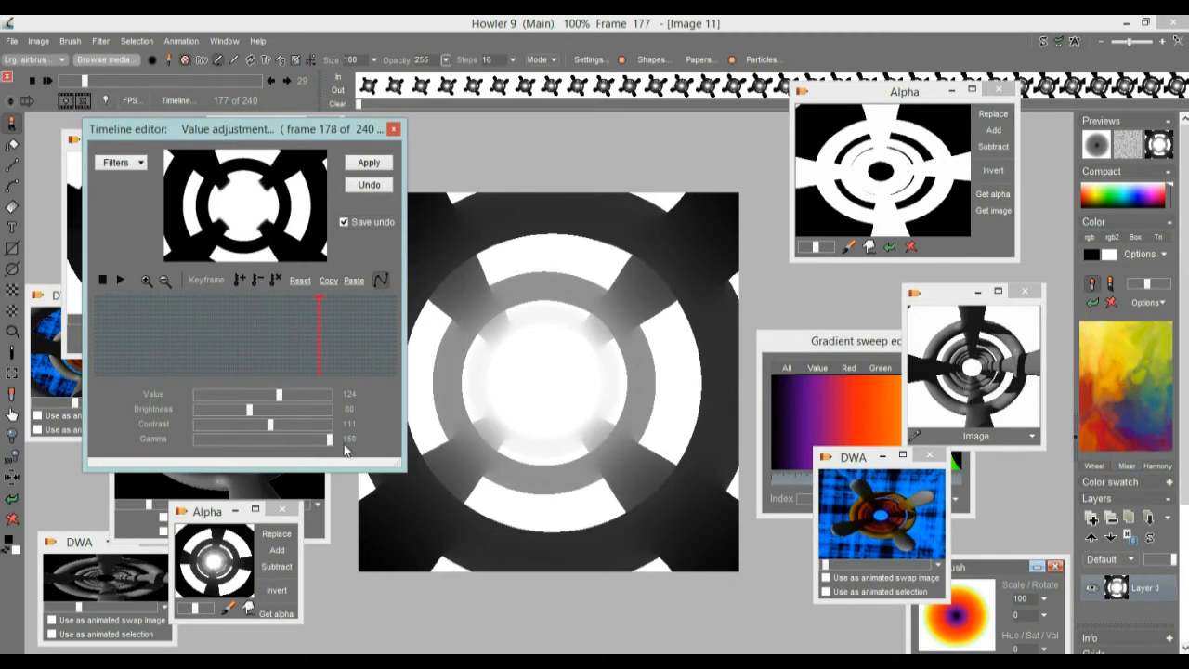
pyautogui.moveTo(286, 322); pyautogui.dragTo(187, 331)
pyautogui.click(365, 163)
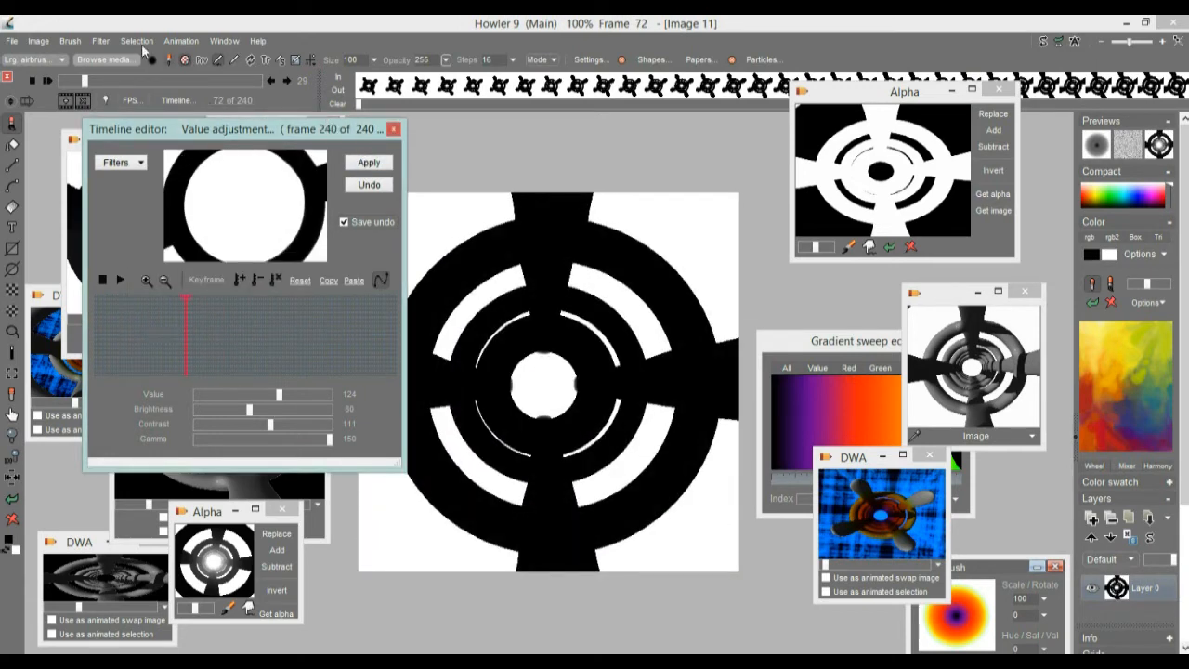
# - Store the high-contrast depth animation to disc
pyautogui.click(101, 43)
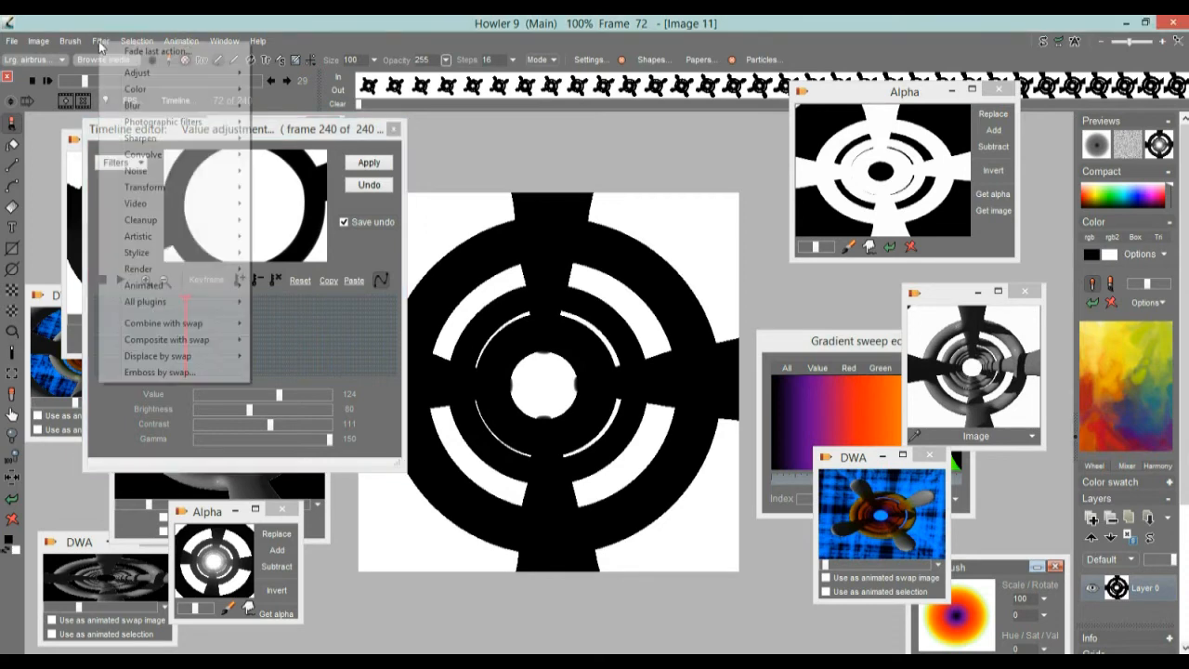
pyautogui.click(181, 42)
pyautogui.moveTo(283, 99)
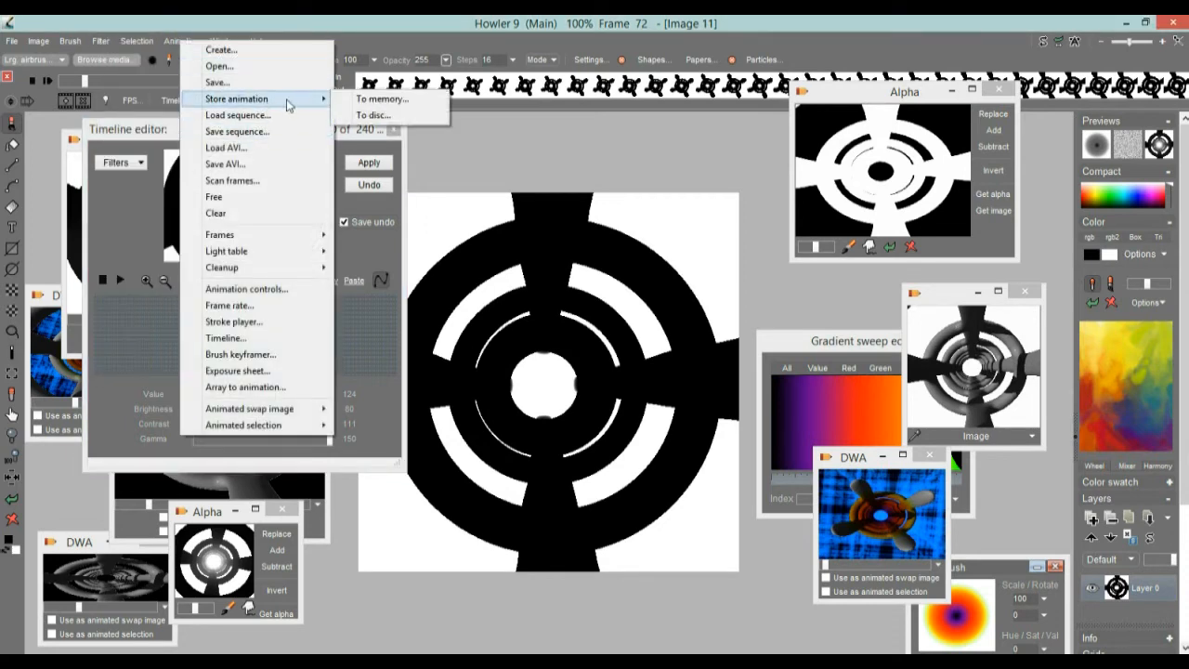
pyautogui.click(374, 115)
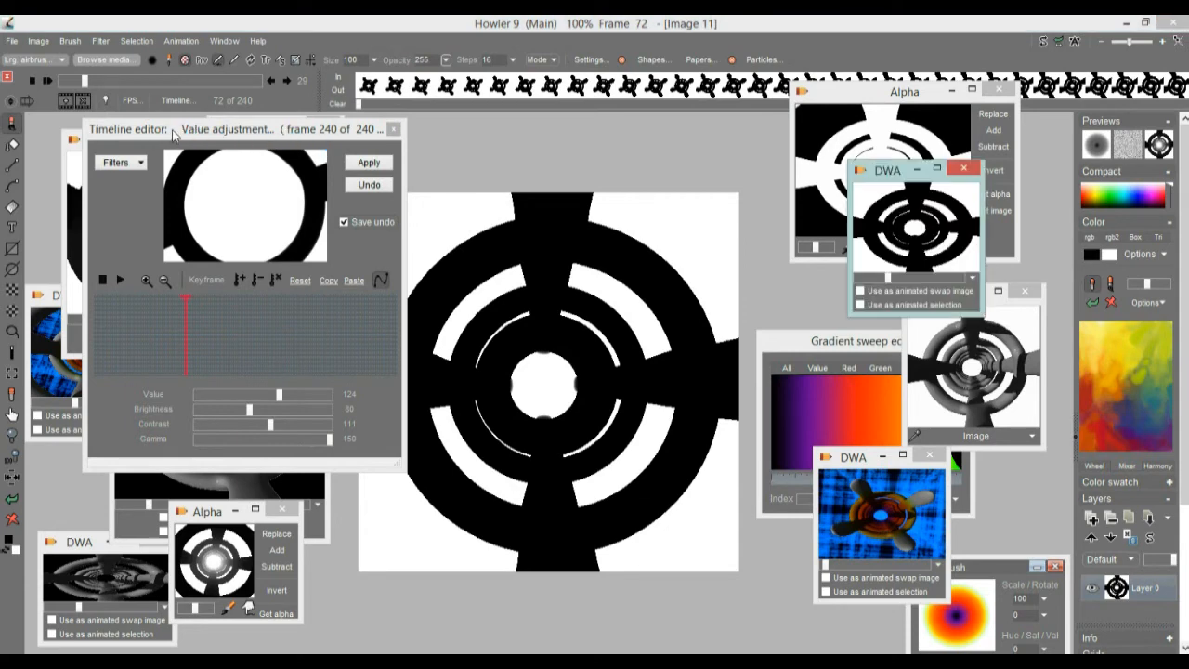
# - Move the timeline editor and the new stored animation aside and shrink the original depth animation's window to a thumbnail
pyautogui.moveTo(889, 171); pyautogui.dragTo(81, 150)
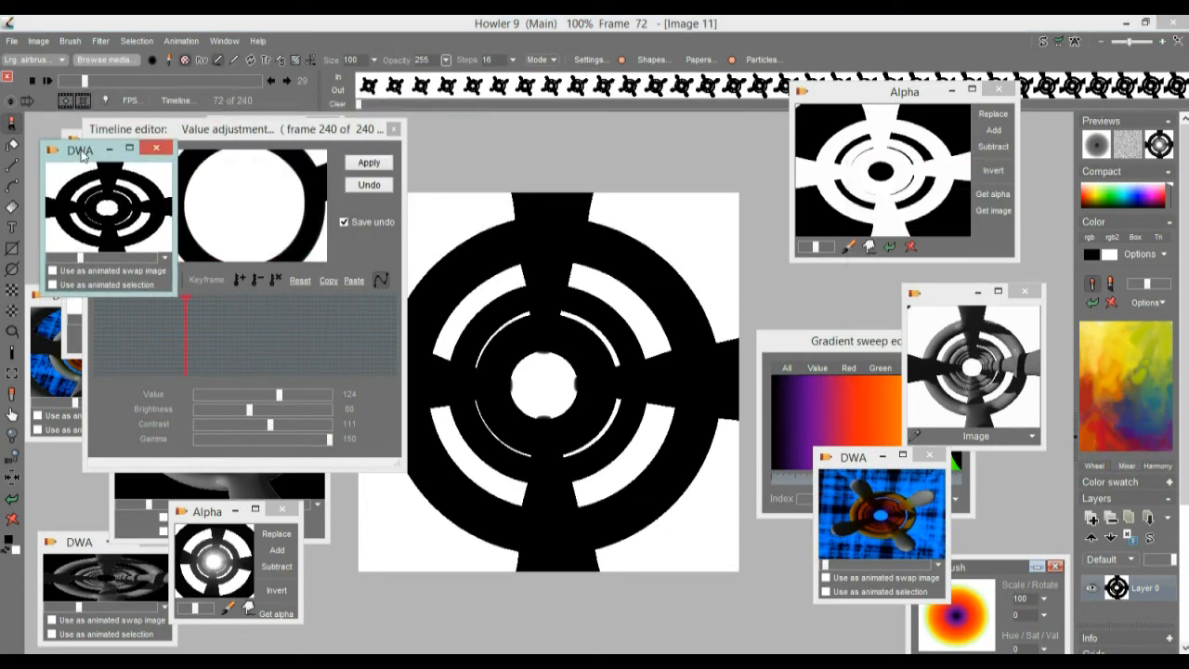
pyautogui.moveTo(199, 129); pyautogui.dragTo(1034, 262)
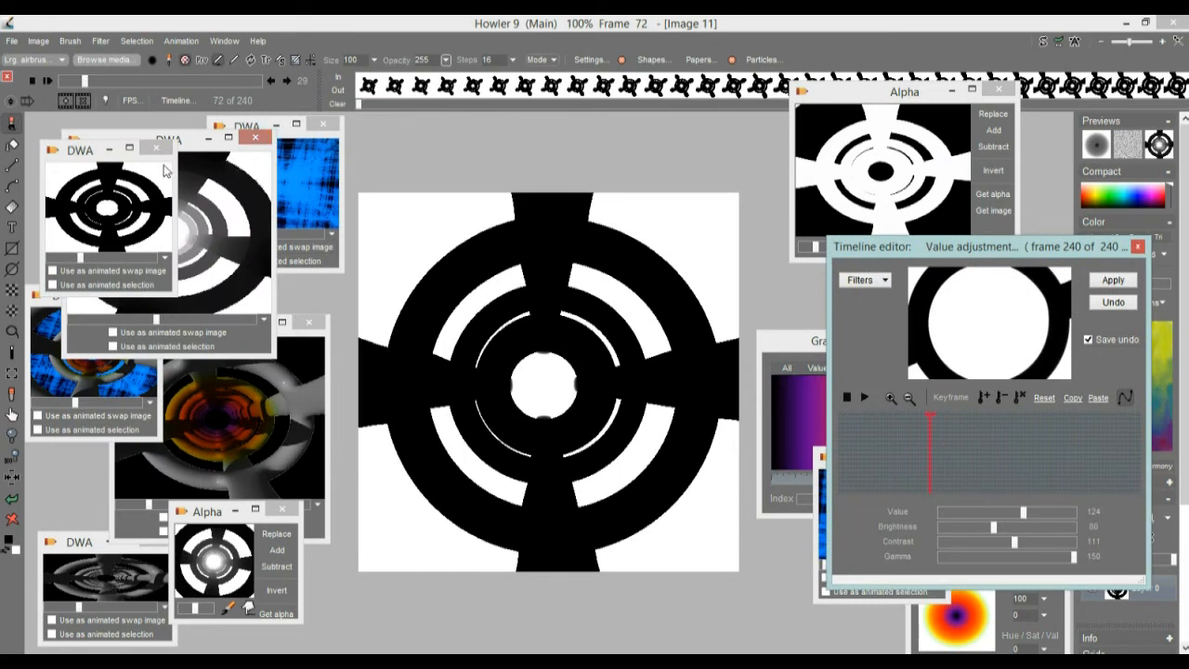
pyautogui.moveTo(99, 159); pyautogui.dragTo(359, 167)
pyautogui.moveTo(167, 141); pyautogui.dragTo(152, 128)
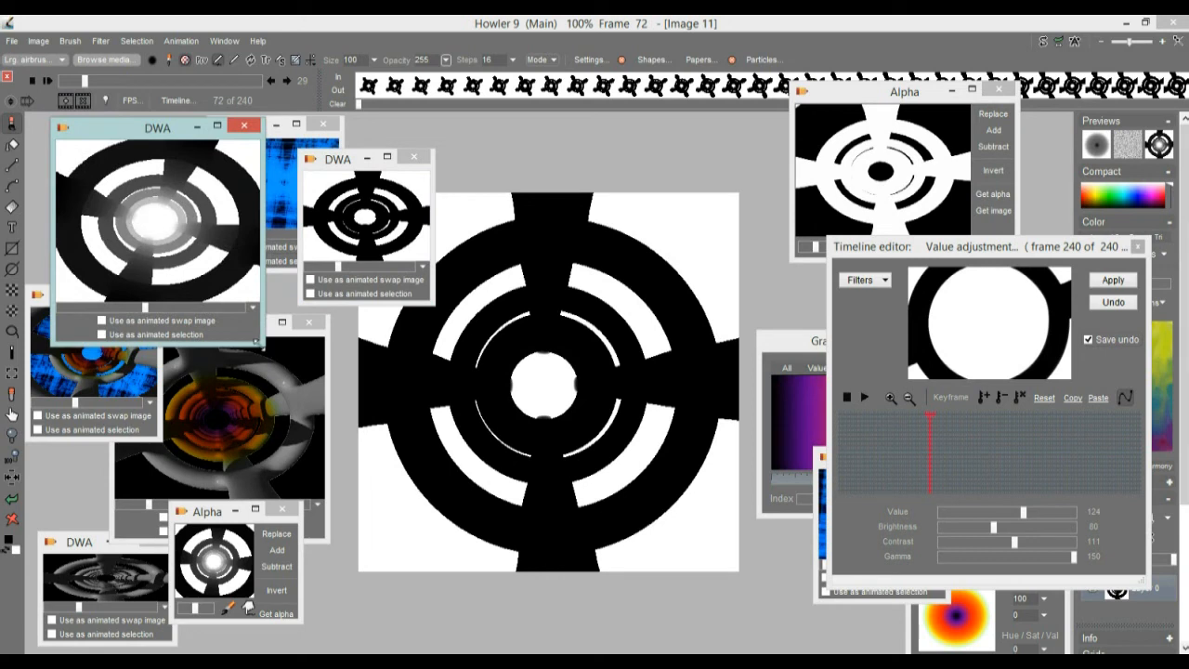
pyautogui.moveTo(261, 343); pyautogui.dragTo(191, 281)
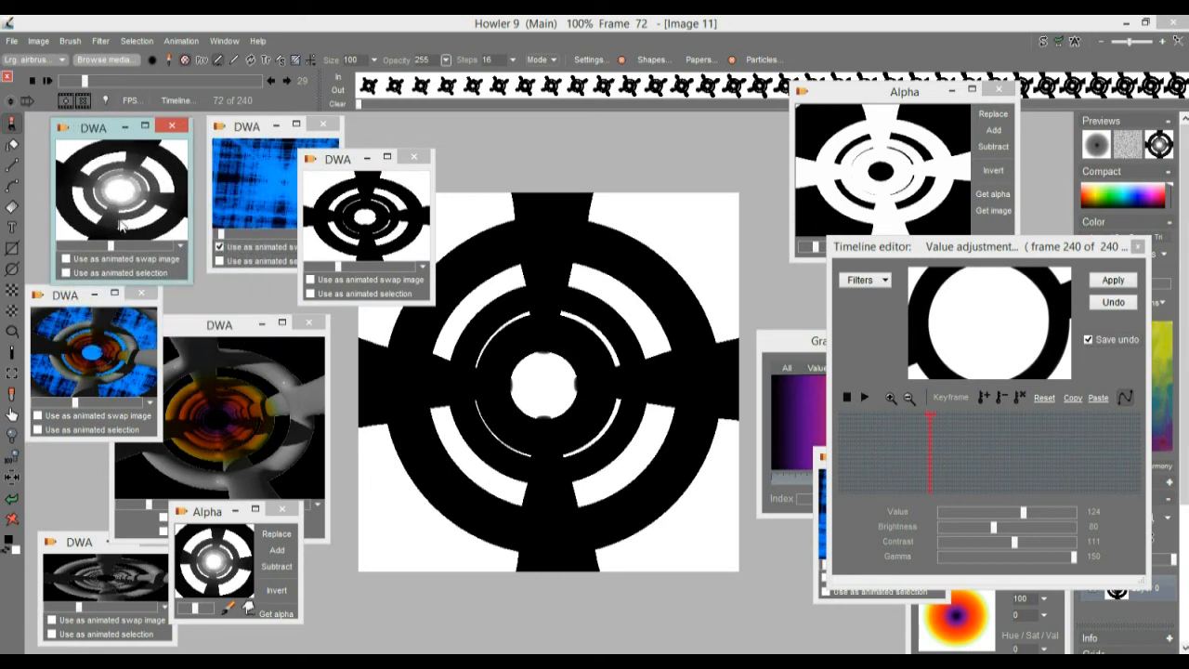
# - Place the high-contrast animation over the original depth thumbnail, enable it as the animated selection and check the selection at frame 136
pyautogui.moveTo(358, 165); pyautogui.dragTo(90, 130)
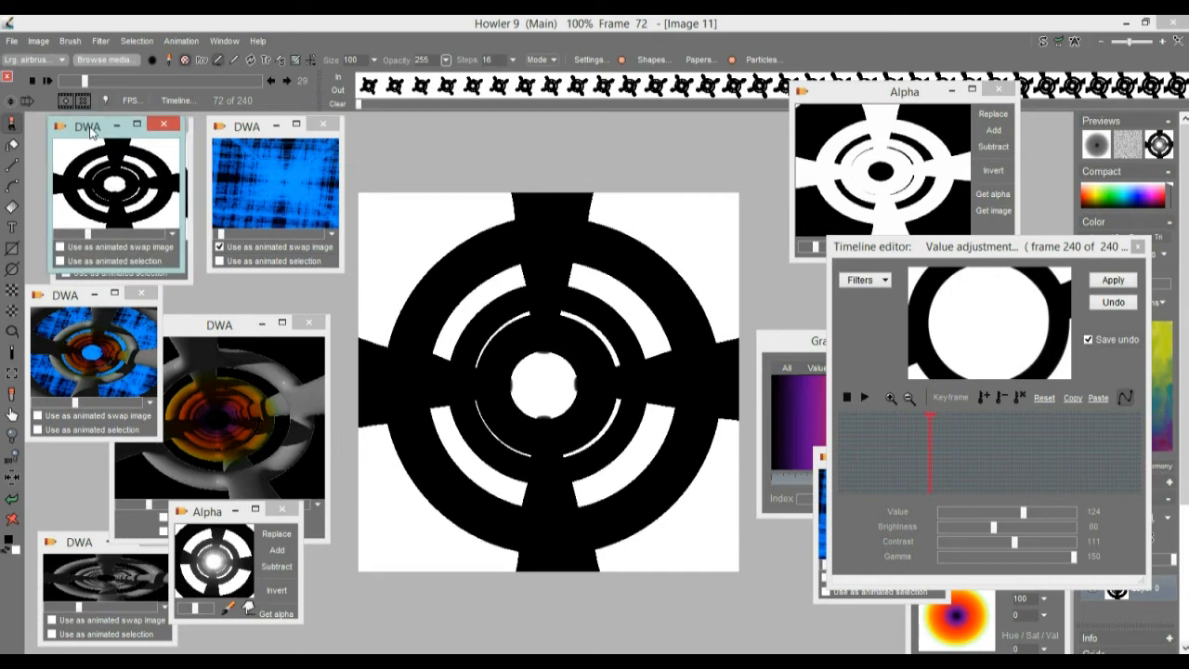
pyautogui.click(60, 261)
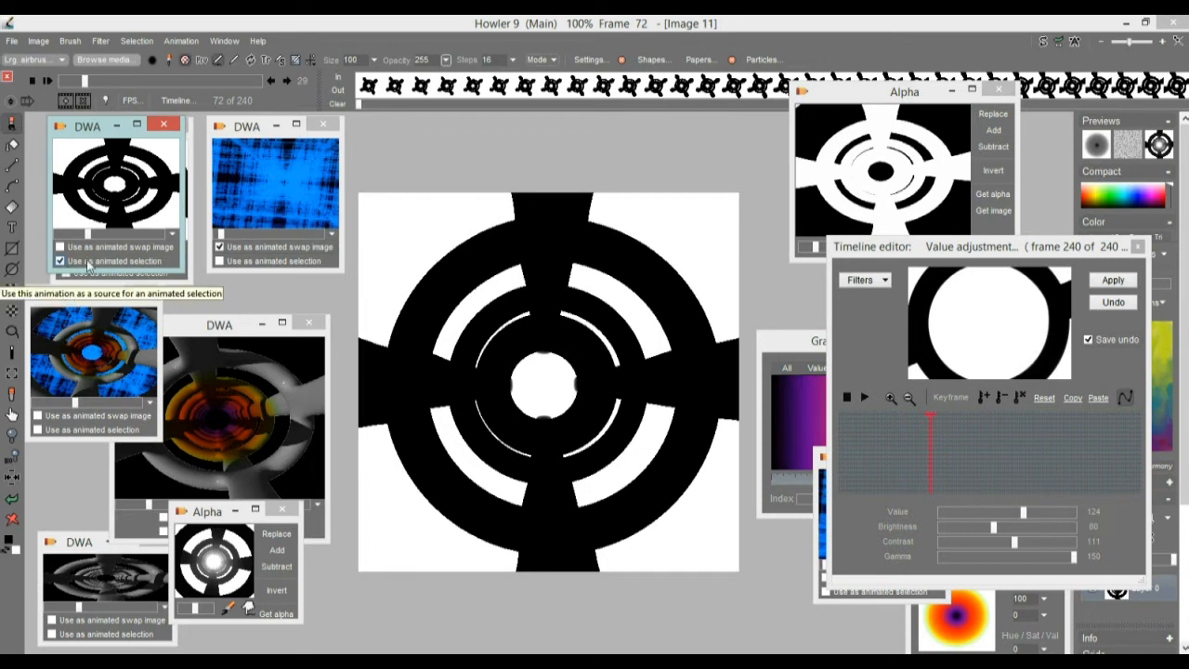
pyautogui.moveTo(115, 82); pyautogui.dragTo(175, 83)
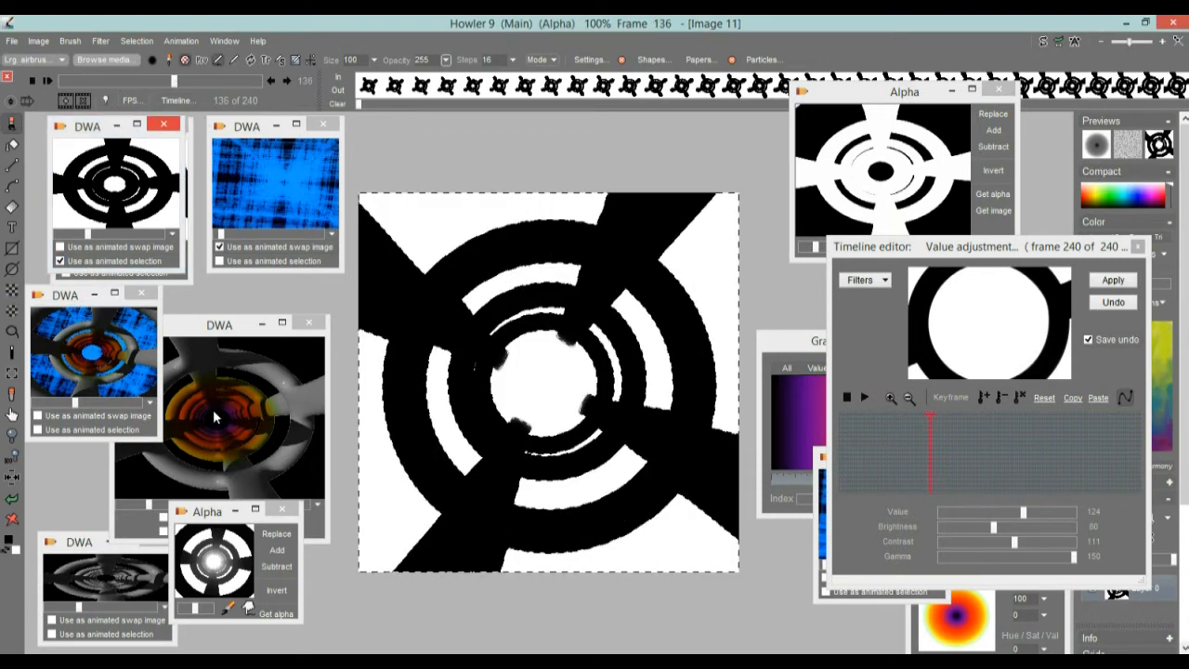
# - Uncover the stored animation of the tunnel over the blue grid, restore it as the current animation and go to frame 104
pyautogui.moveTo(885, 247); pyautogui.dragTo(957, 174)
pyautogui.moveTo(852, 460); pyautogui.dragTo(776, 450)
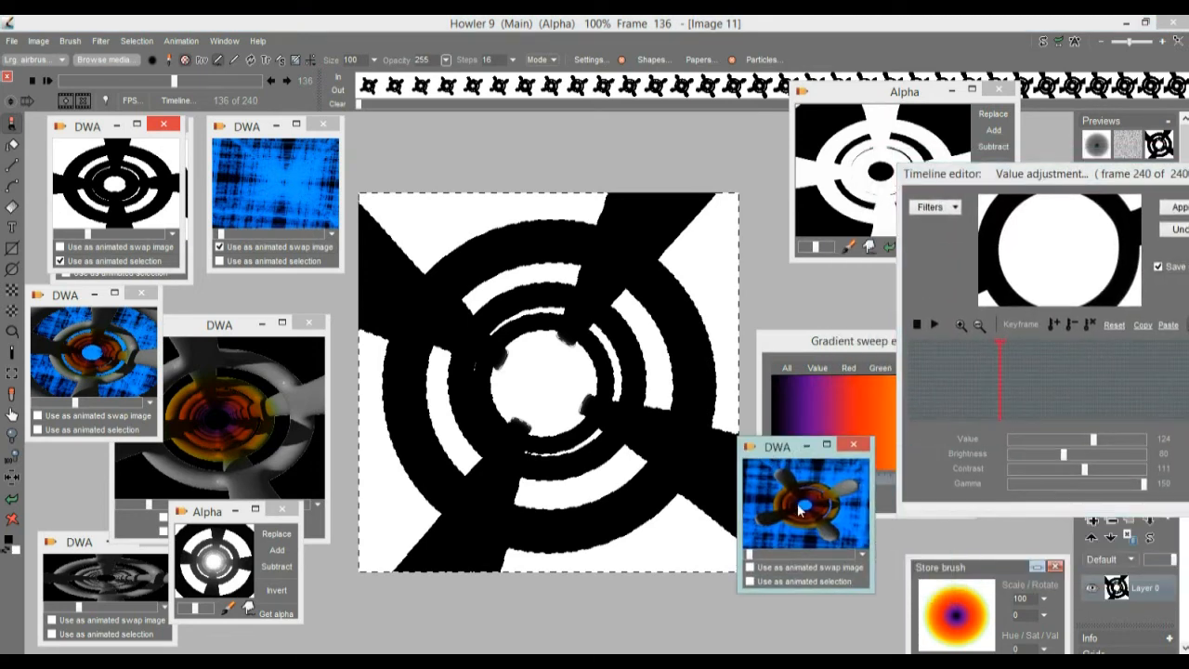
pyautogui.click(811, 504)
pyautogui.click(636, 389)
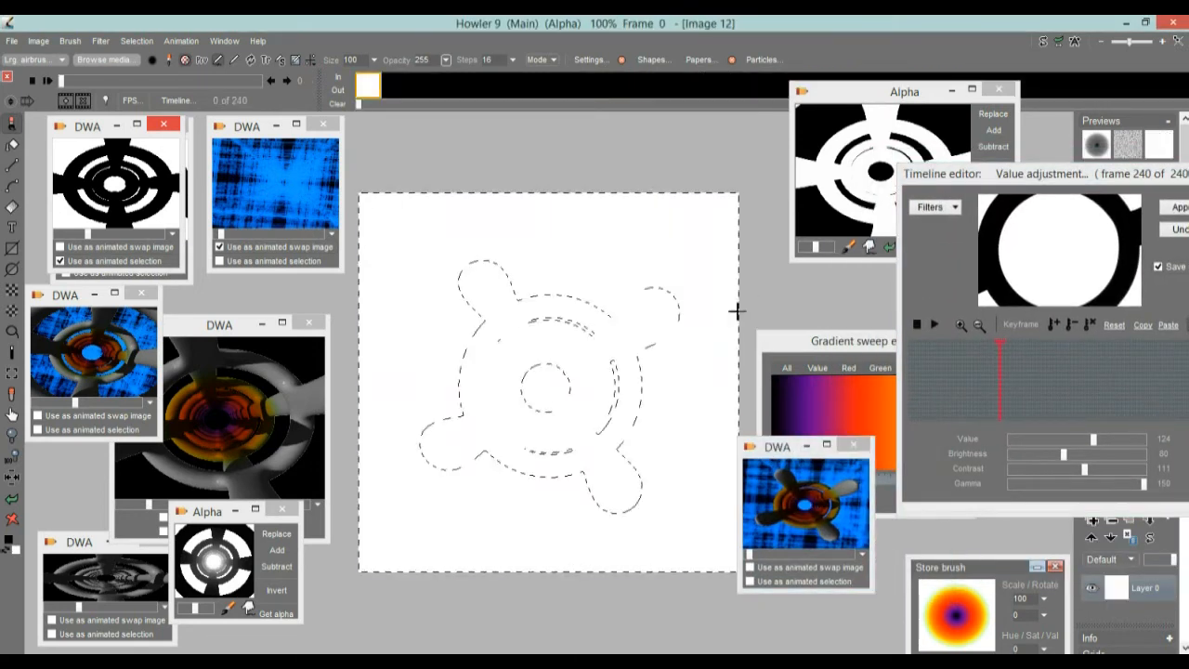
pyautogui.moveTo(122, 82); pyautogui.dragTo(147, 94)
# - Switch the timeline editor to the Snowfall filter and preview it at frame 48 of 240
pyautogui.moveTo(1001, 174); pyautogui.dragTo(848, 122)
pyautogui.click(794, 158)
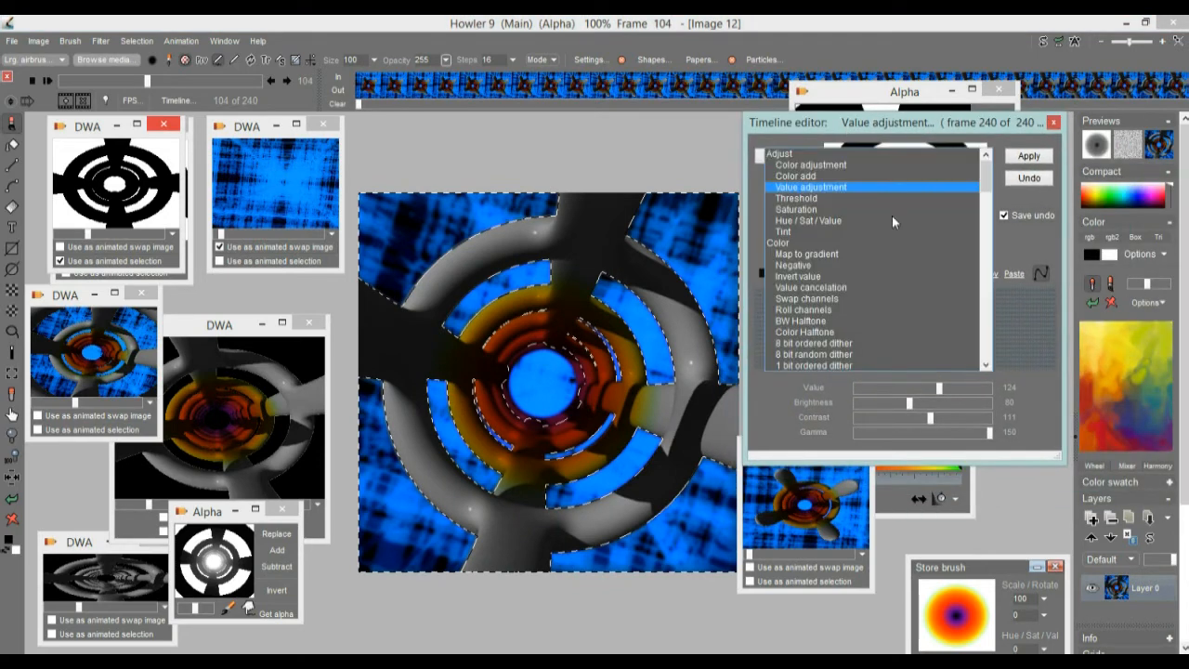
pyautogui.moveTo(988, 167); pyautogui.dragTo(985, 339)
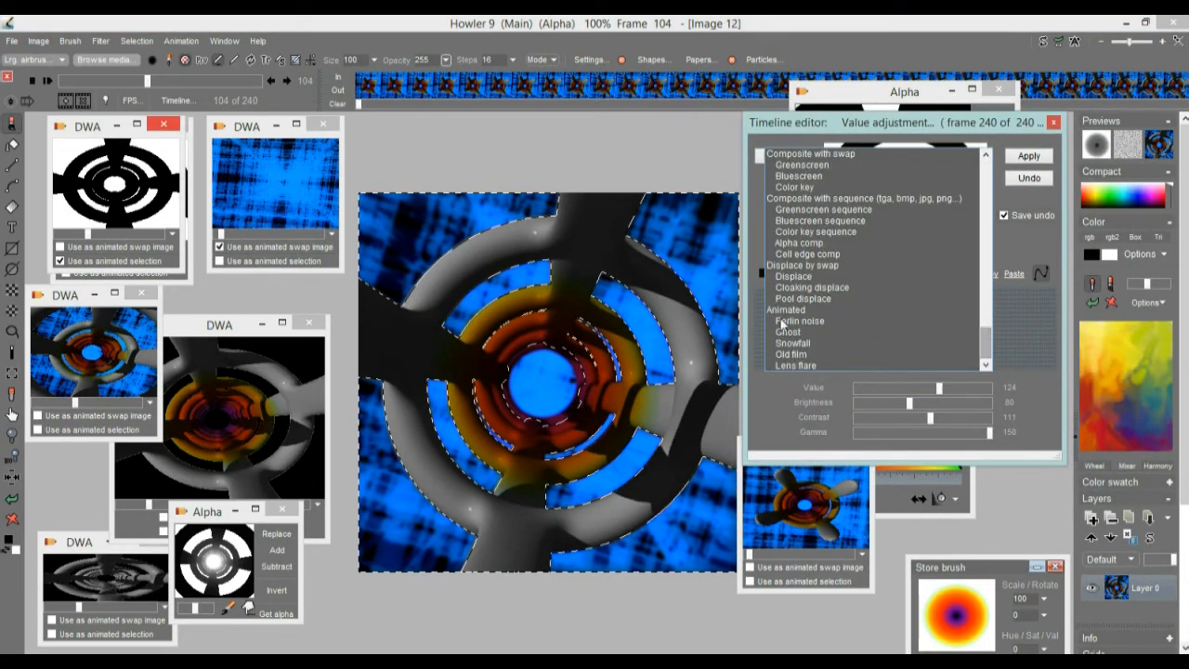
pyautogui.click(798, 346)
pyautogui.moveTo(893, 339); pyautogui.dragTo(942, 341)
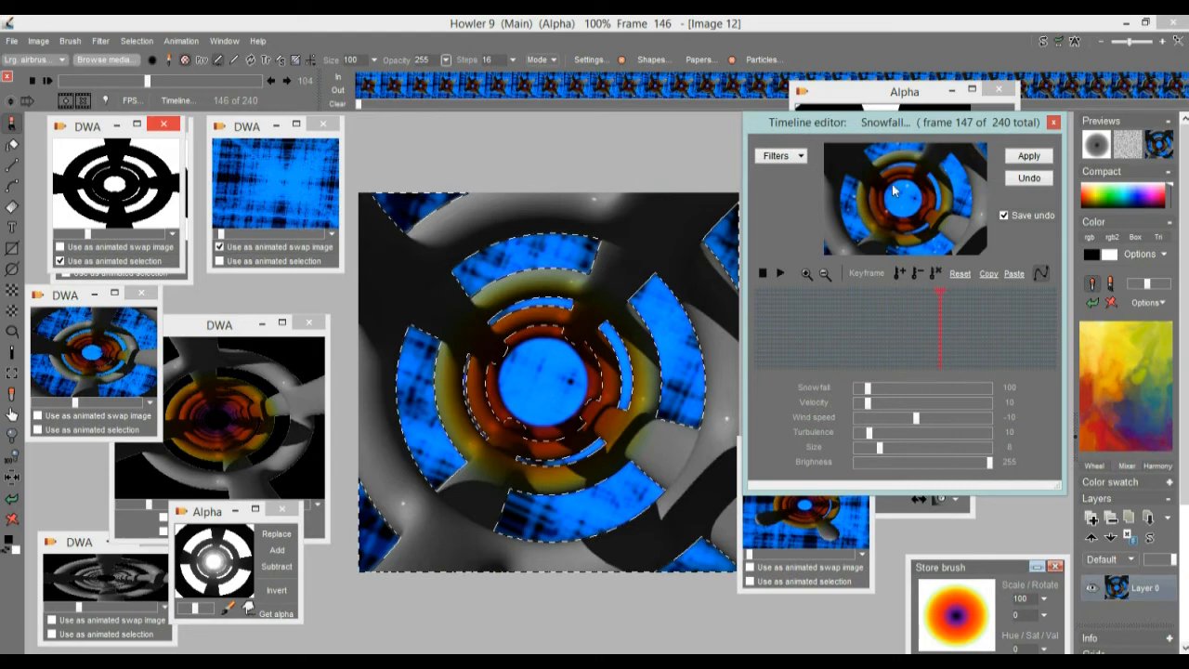
pyautogui.moveTo(914, 325); pyautogui.dragTo(814, 345)
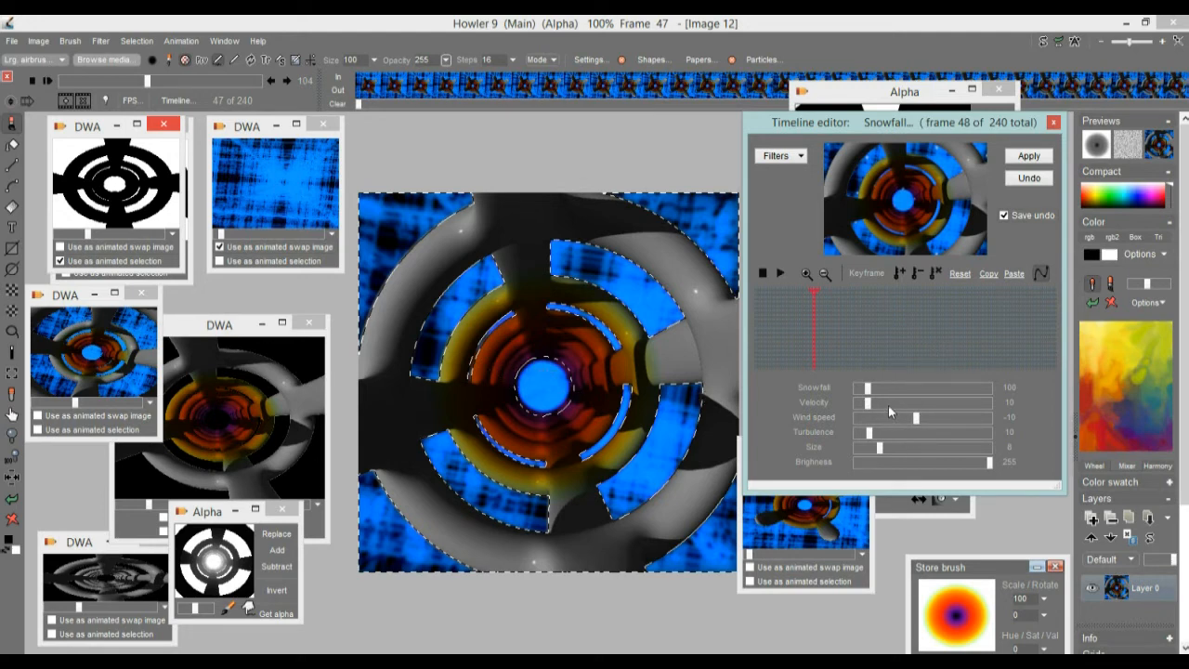
# - Tune the Snowfall filter to snowfall 518, velocity 1, wind speed 94, turbulence 6, size 2 and brightness 236, and apply it
pyautogui.moveTo(875, 387); pyautogui.dragTo(976, 385)
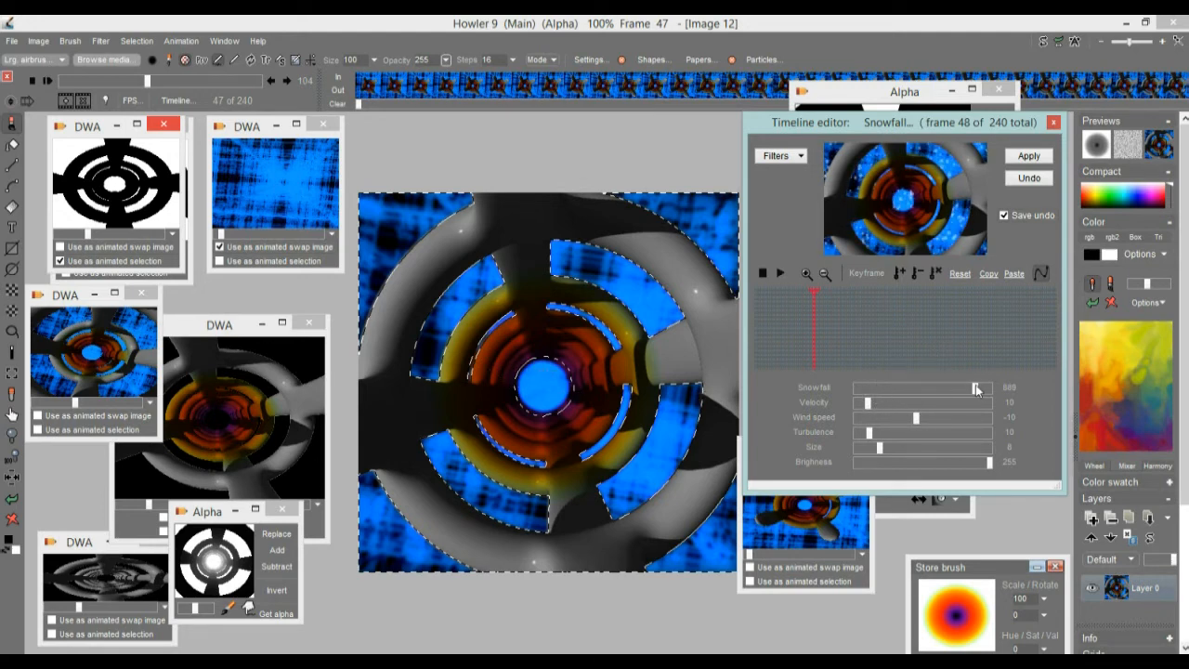
pyautogui.moveTo(928, 416); pyautogui.dragTo(987, 420)
pyautogui.moveTo(869, 406); pyautogui.dragTo(856, 409)
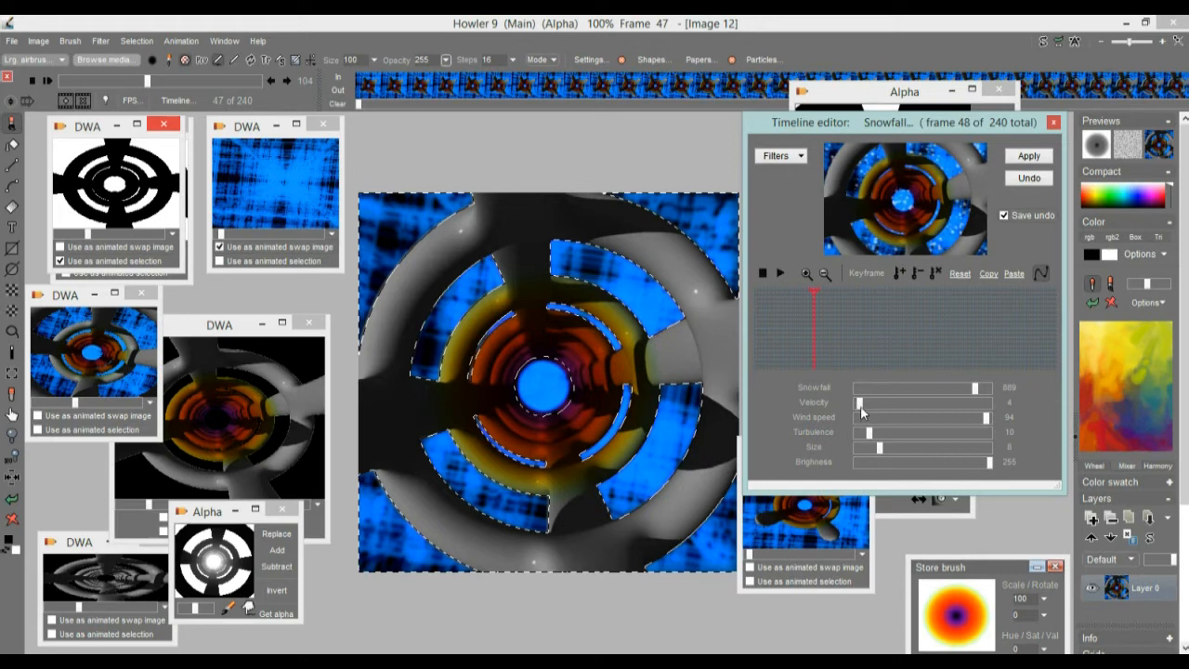
pyautogui.moveTo(869, 435)
pyautogui.mouseDown()
pyautogui.moveTo(877, 451)
pyautogui.moveTo(863, 450)
pyautogui.mouseUp()
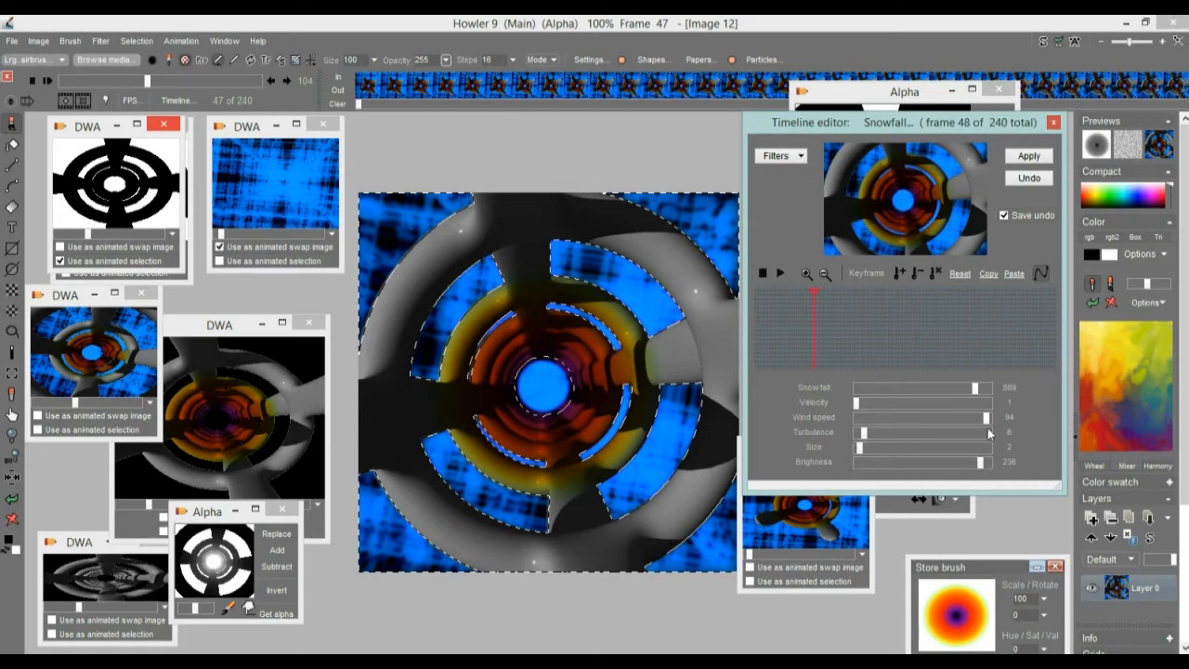
pyautogui.moveTo(978, 390); pyautogui.dragTo(949, 398)
pyautogui.moveTo(946, 389); pyautogui.dragTo(900, 389)
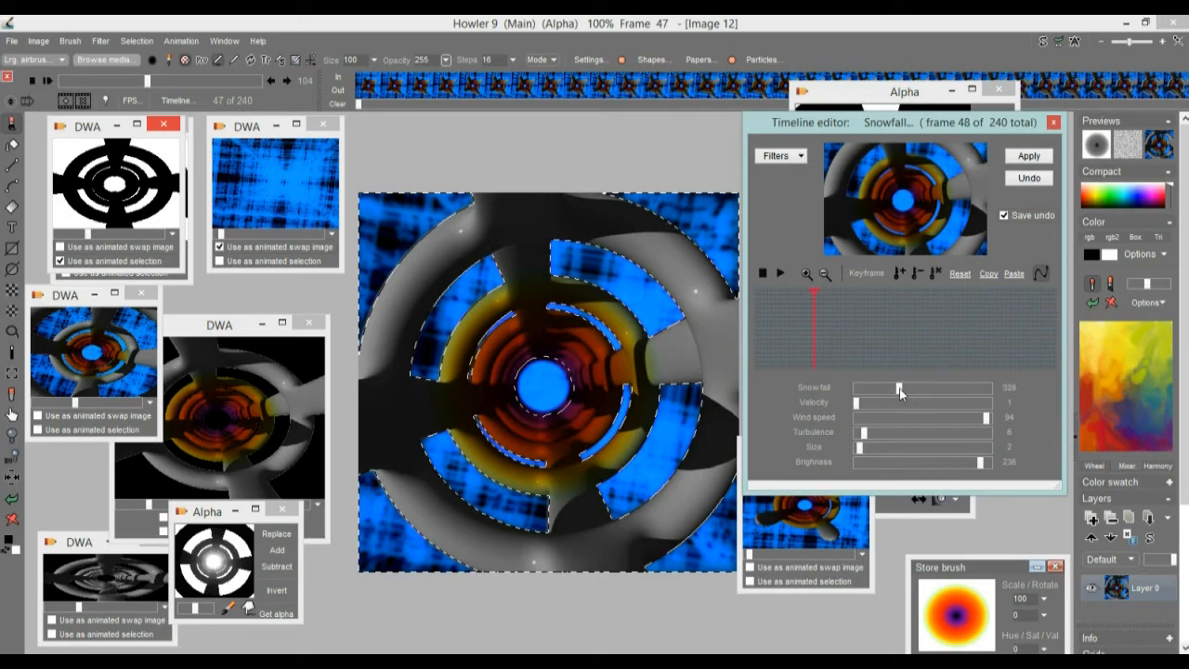
pyautogui.click(1029, 156)
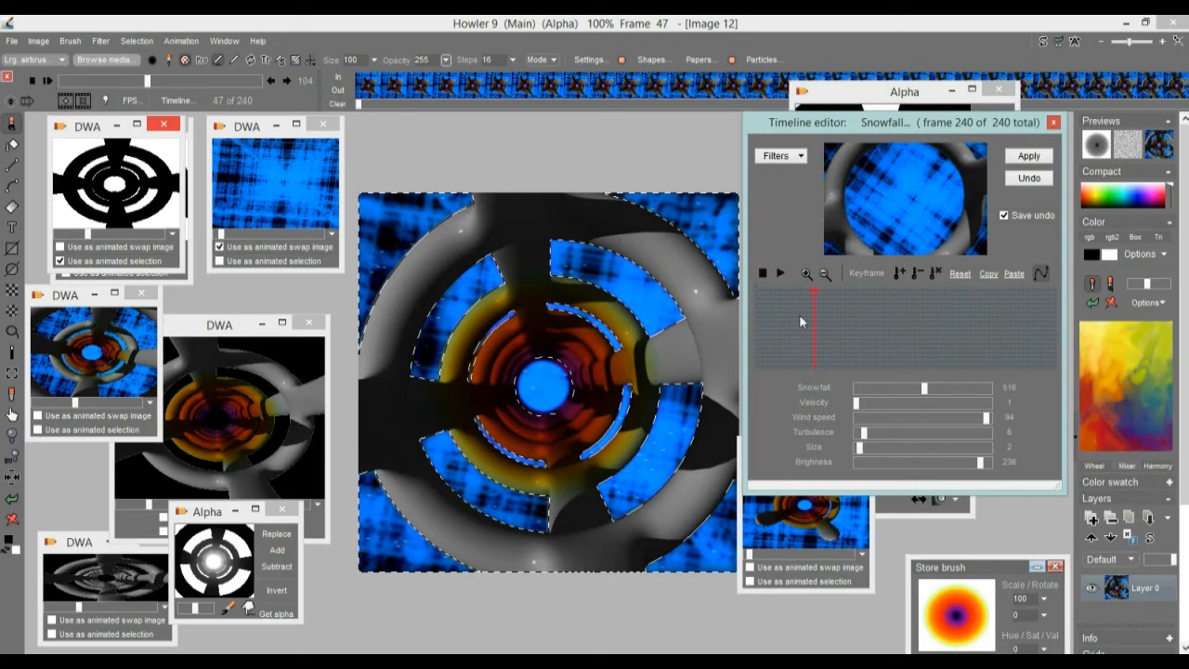
# - Review the snowfall by checking frame 80, playing the animation and scrubbing to frame 63
pyautogui.moveTo(800, 335); pyautogui.dragTo(855, 330)
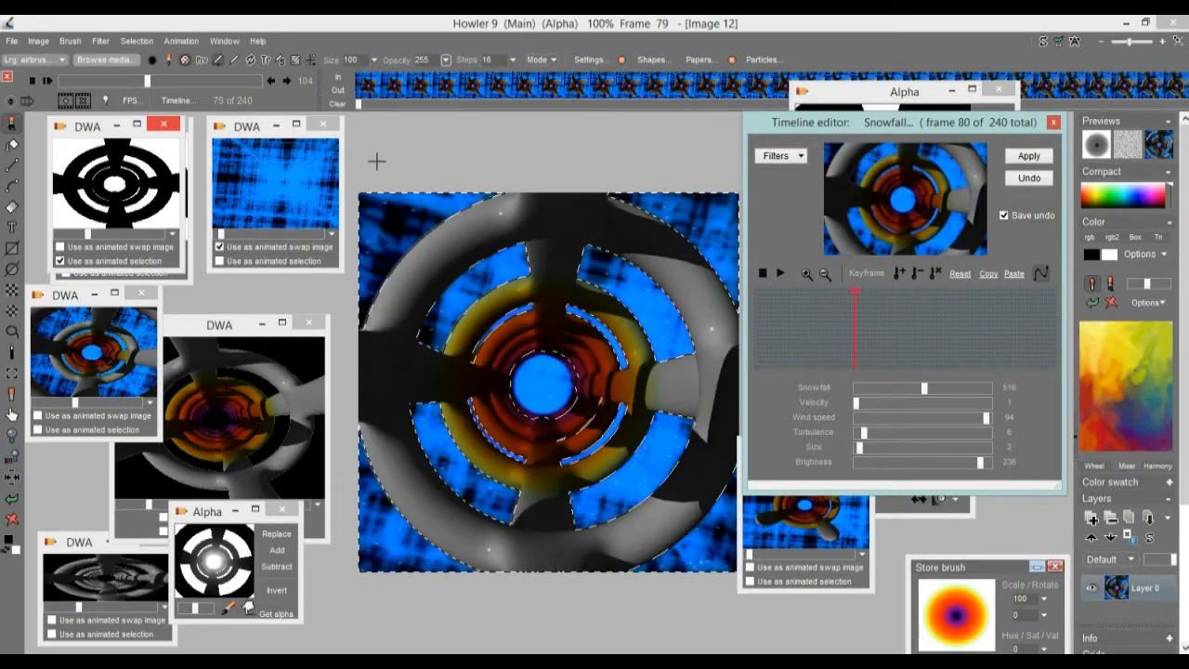
pyautogui.click(50, 82)
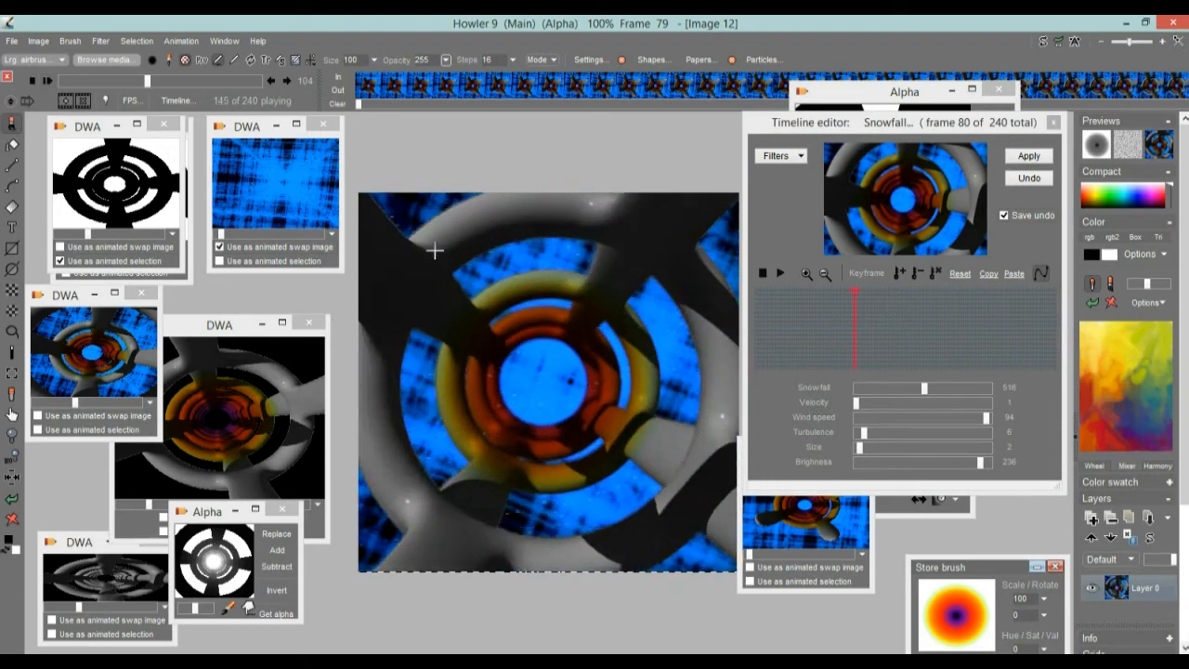
pyautogui.click(90, 82)
pyautogui.moveTo(90, 84); pyautogui.dragTo(113, 82)
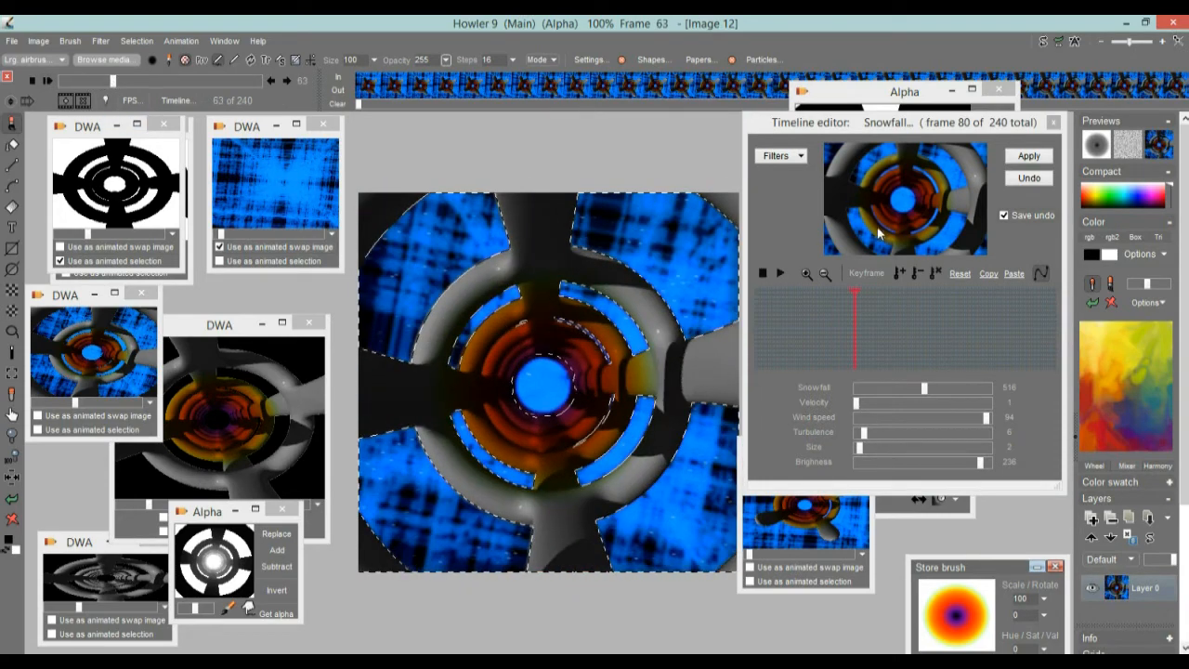
# - Raise the Snowfall amount to 768 and apply the filter to the whole animation three times to build up the flakes
pyautogui.moveTo(943, 390); pyautogui.dragTo(962, 396)
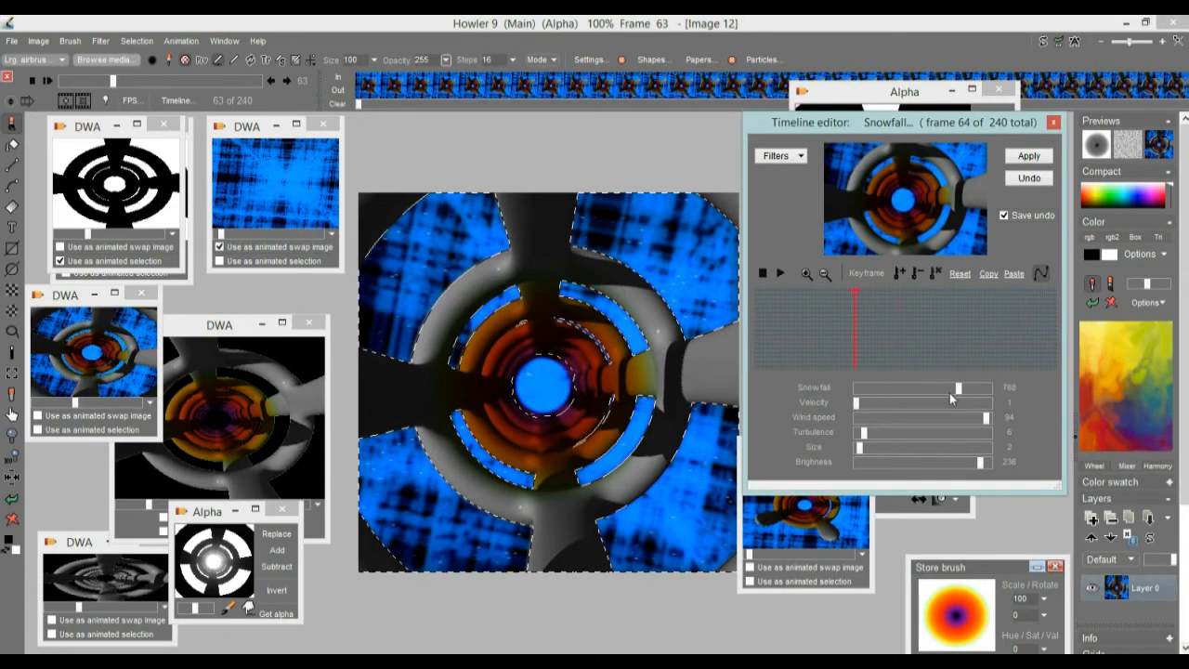
pyautogui.click(1028, 158)
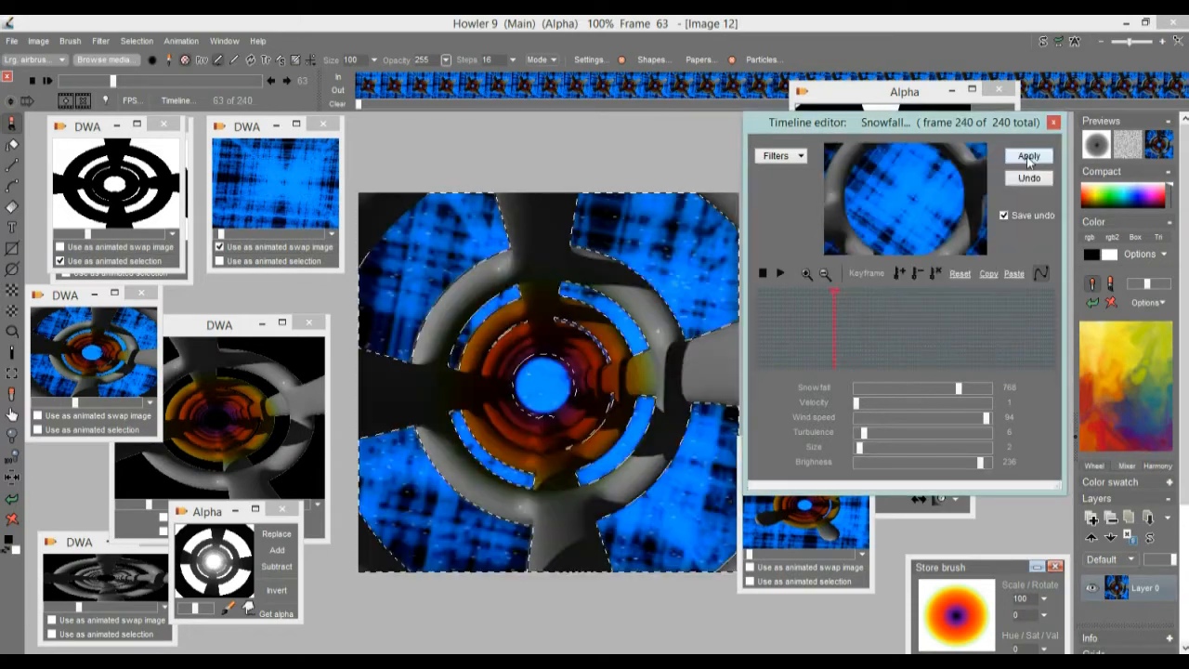
pyautogui.click(1029, 157)
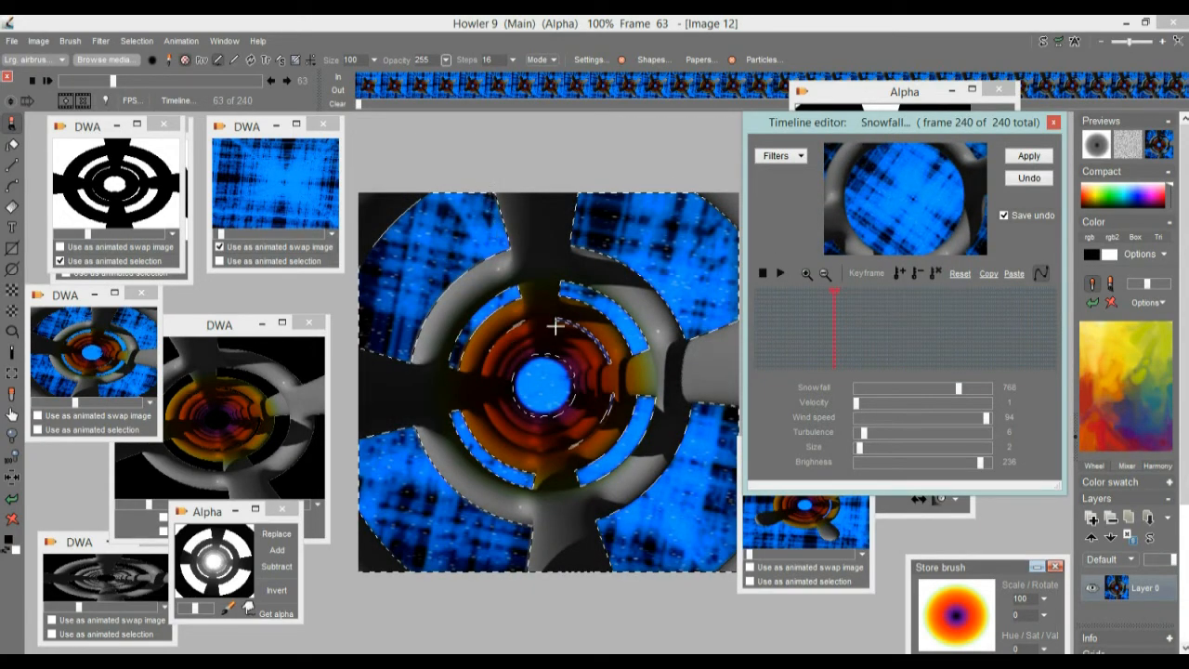
pyautogui.click(1027, 157)
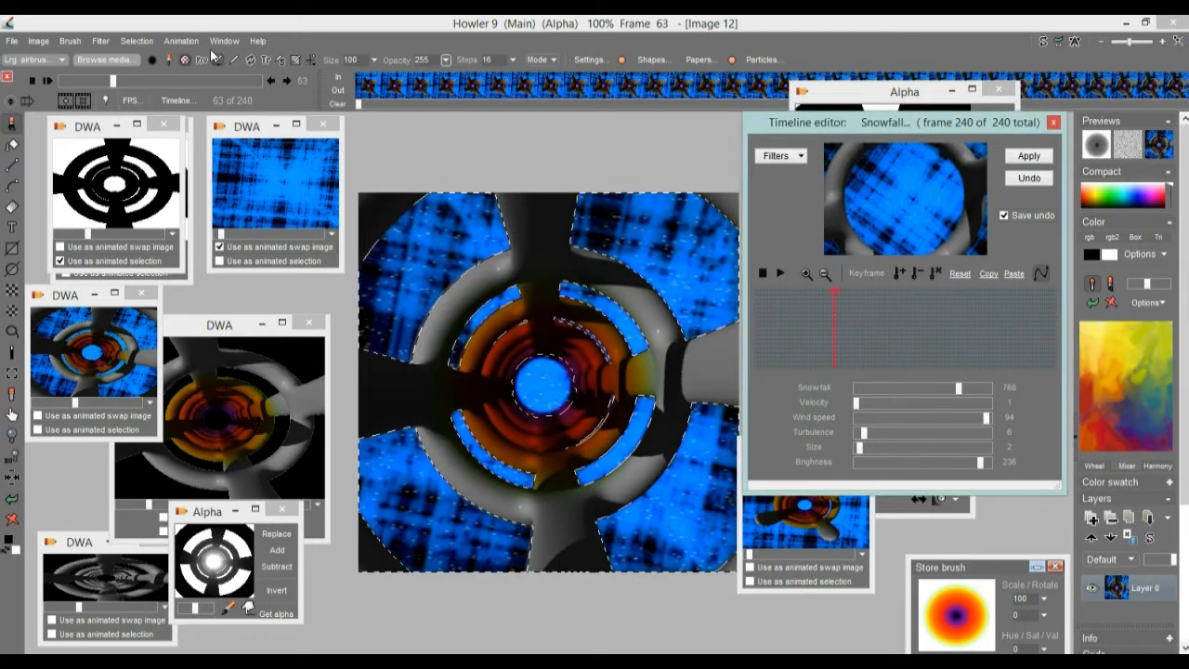
# - Hide the marching ants around the selection while keeping the alpha active
pyautogui.click(137, 41)
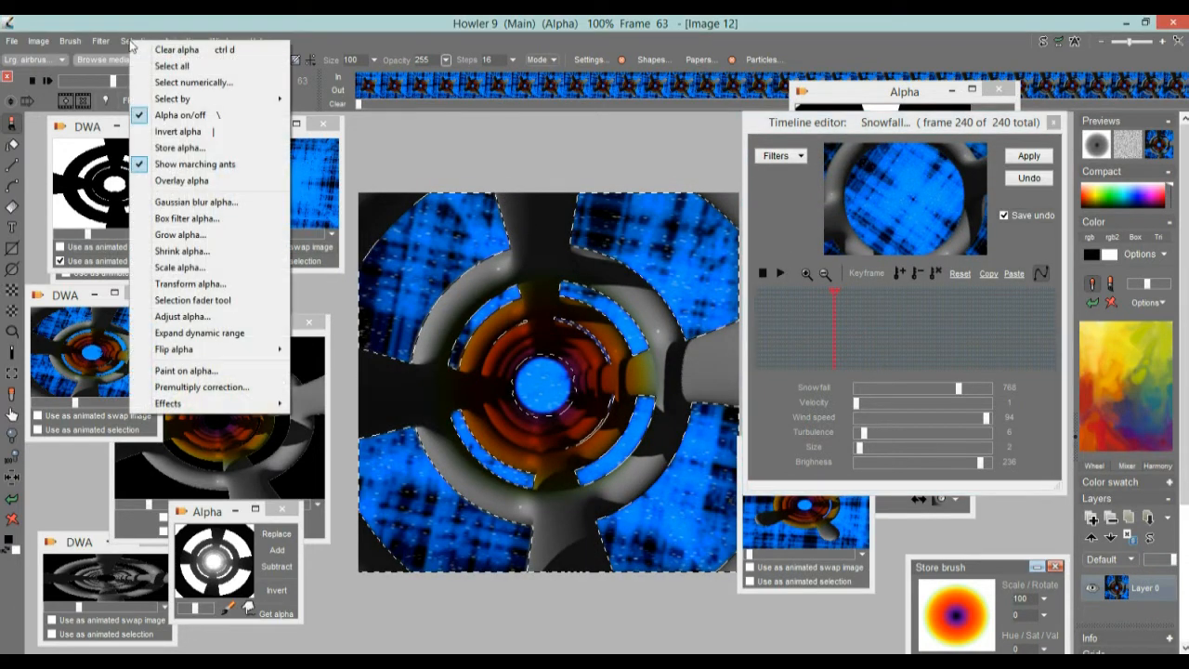
pyautogui.click(144, 166)
pyautogui.click(149, 42)
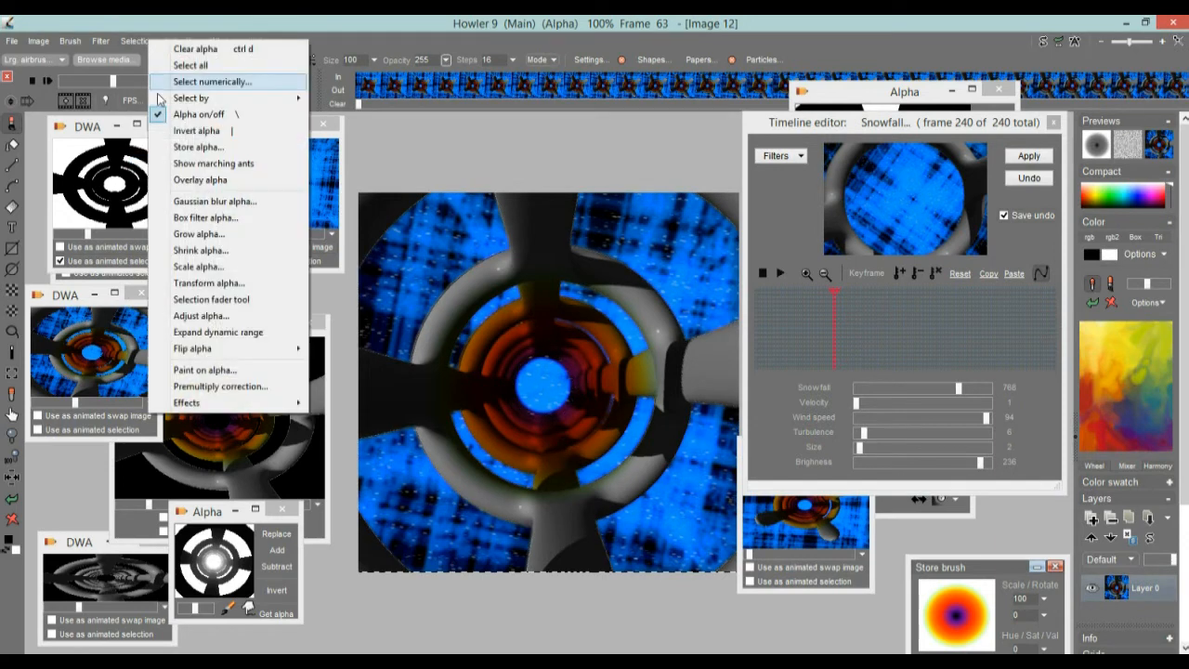
pyautogui.click(278, 21)
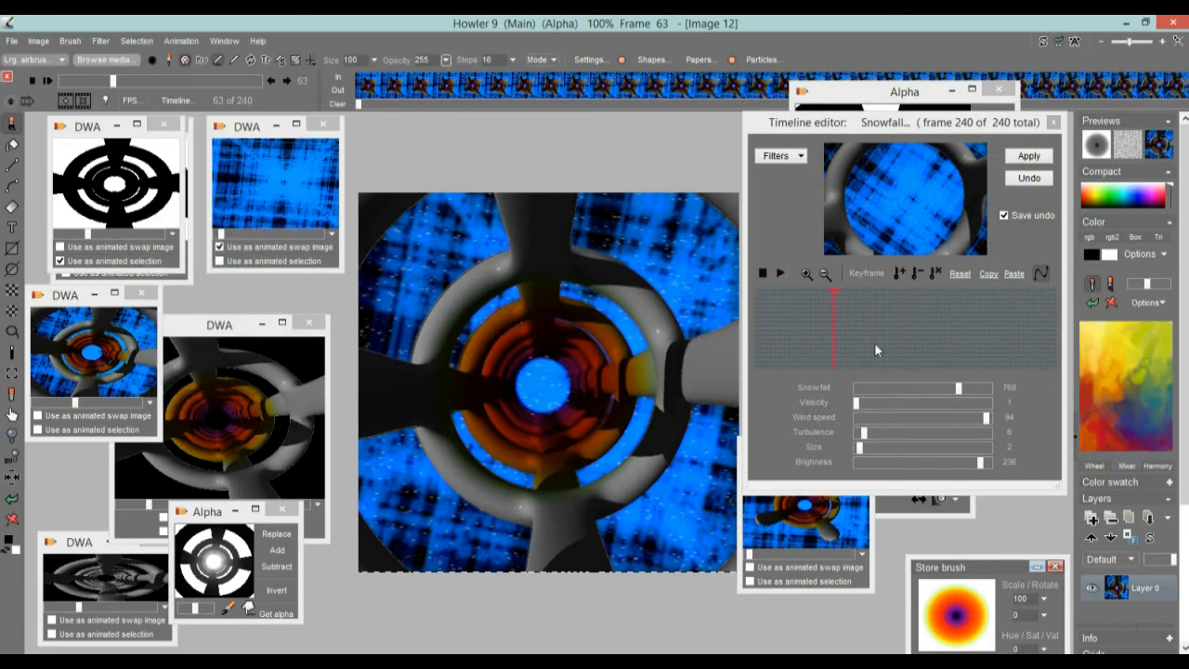
# - Move the timeline to frame 94 and apply the Snowfall filter two more times with the same settings
pyautogui.moveTo(841, 330); pyautogui.dragTo(871, 333)
pyautogui.click(1031, 156)
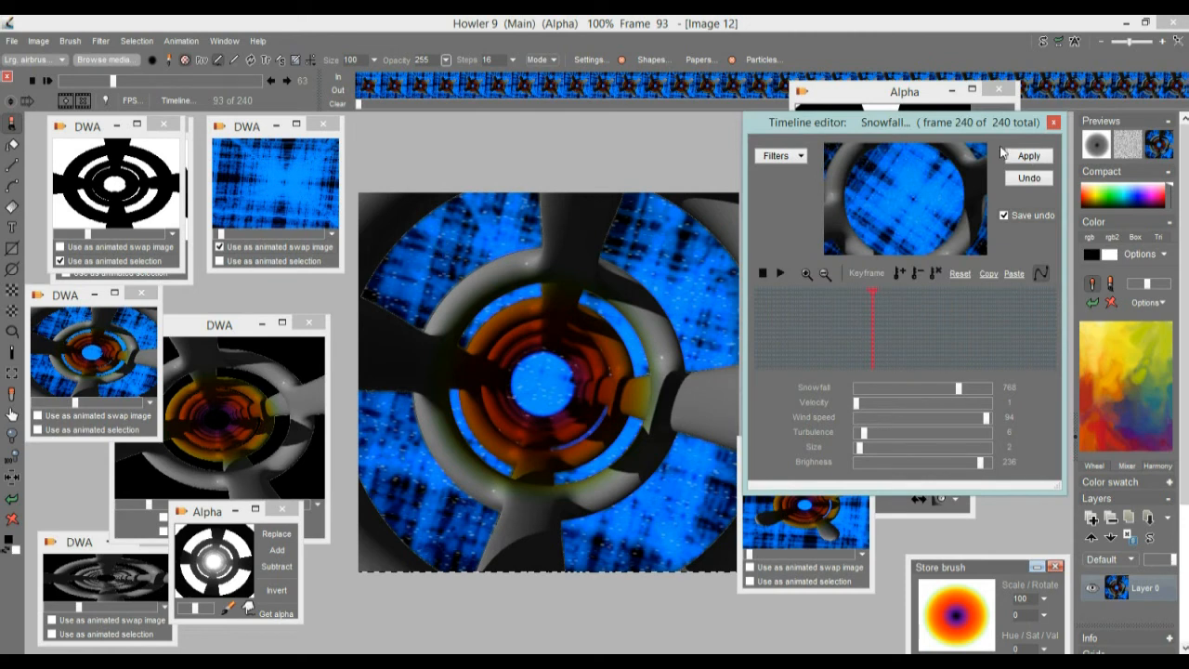
pyautogui.click(1025, 158)
# - Raise the Snowfall amount to about 900 and the flake size to 4, apply the filter and close the timeline editor
pyautogui.moveTo(965, 388); pyautogui.dragTo(976, 392)
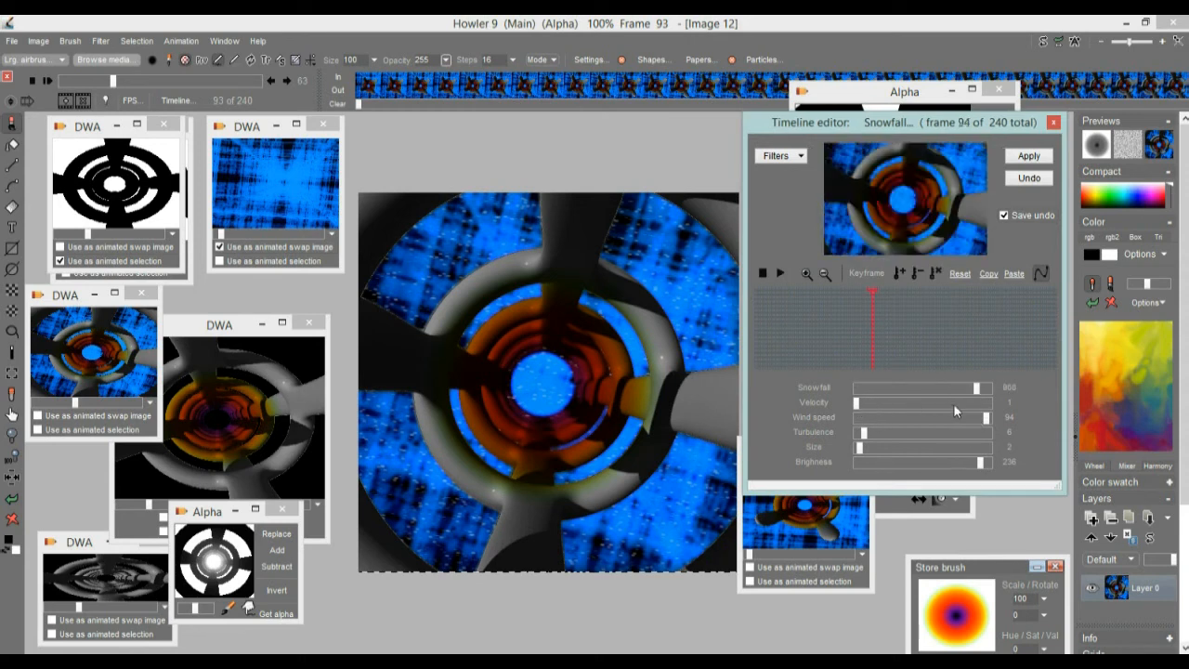
pyautogui.click(1030, 156)
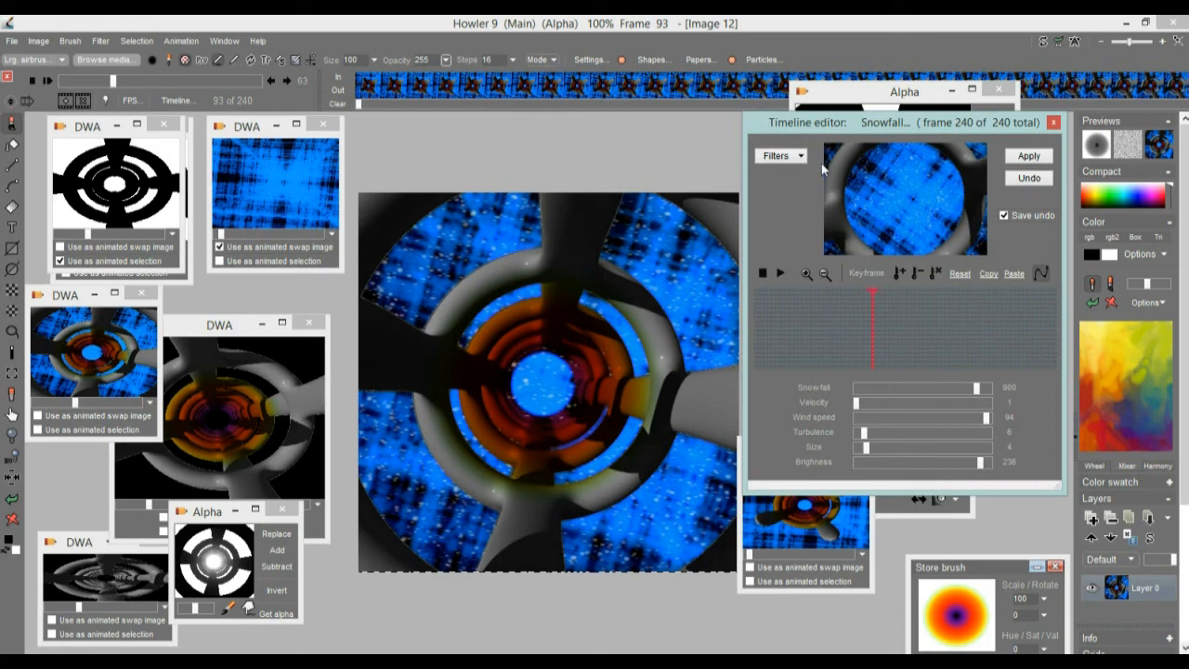
pyautogui.click(1055, 123)
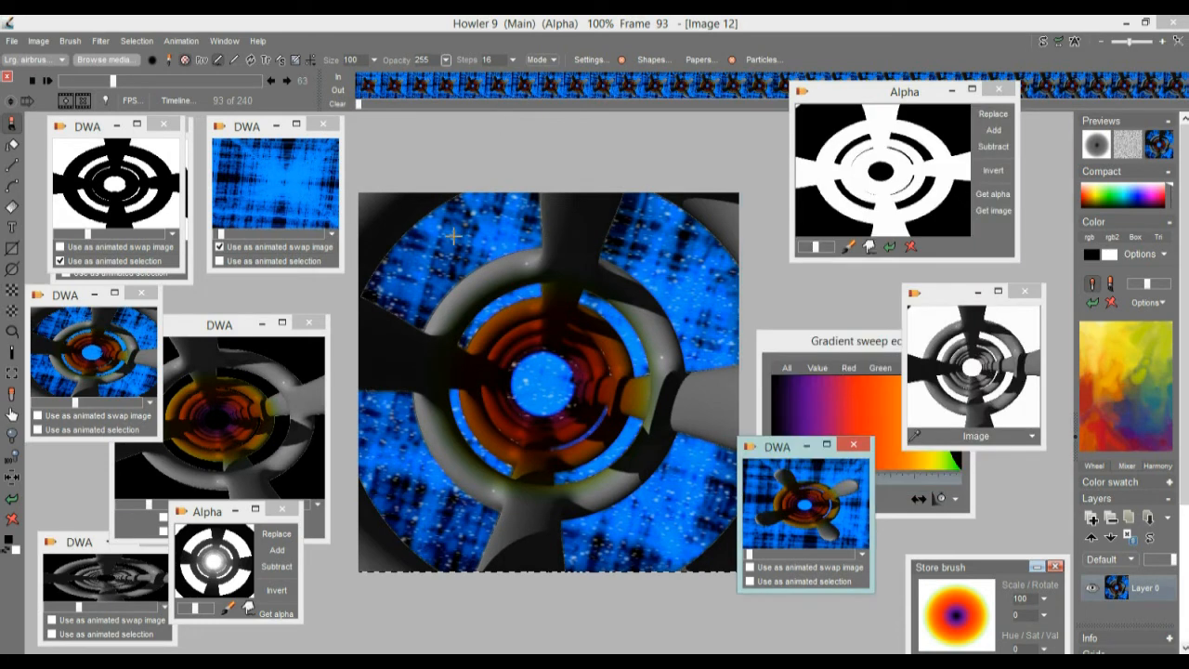
# - Play the snowfall composite, go to frame 45, store a copy of the animation and move its thumbnail away from the stored alpha
pyautogui.click(51, 82)
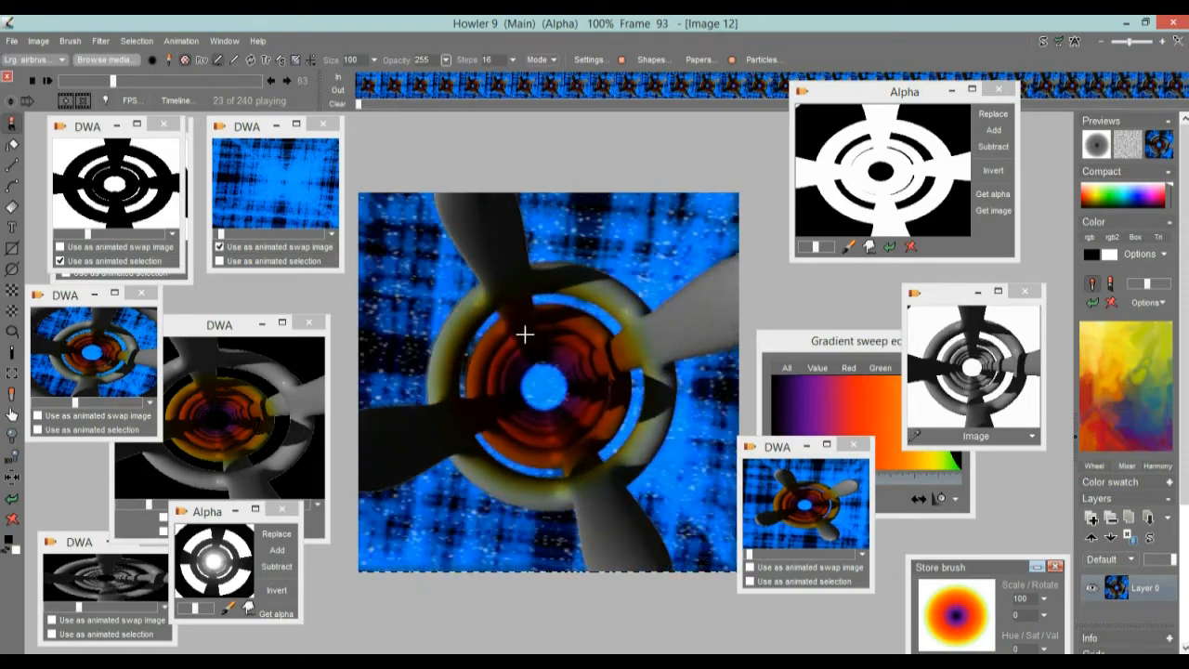
pyautogui.moveTo(112, 81)
pyautogui.mouseDown()
pyautogui.moveTo(84, 81)
pyautogui.moveTo(98, 81)
pyautogui.mouseUp()
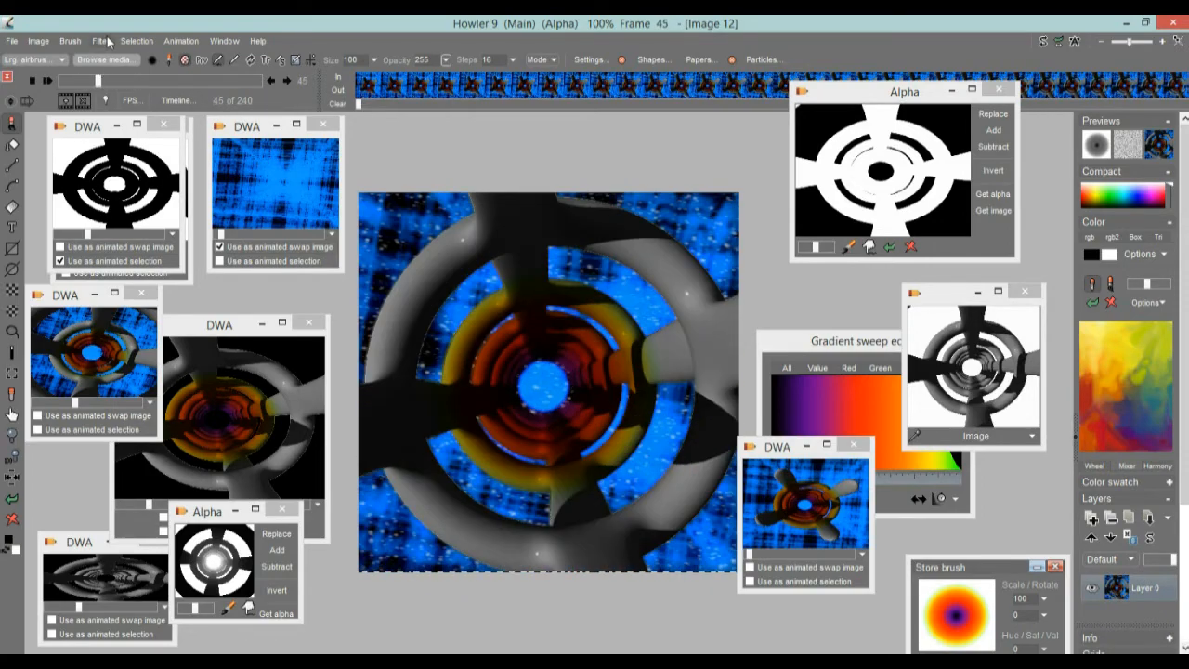
pyautogui.click(173, 42)
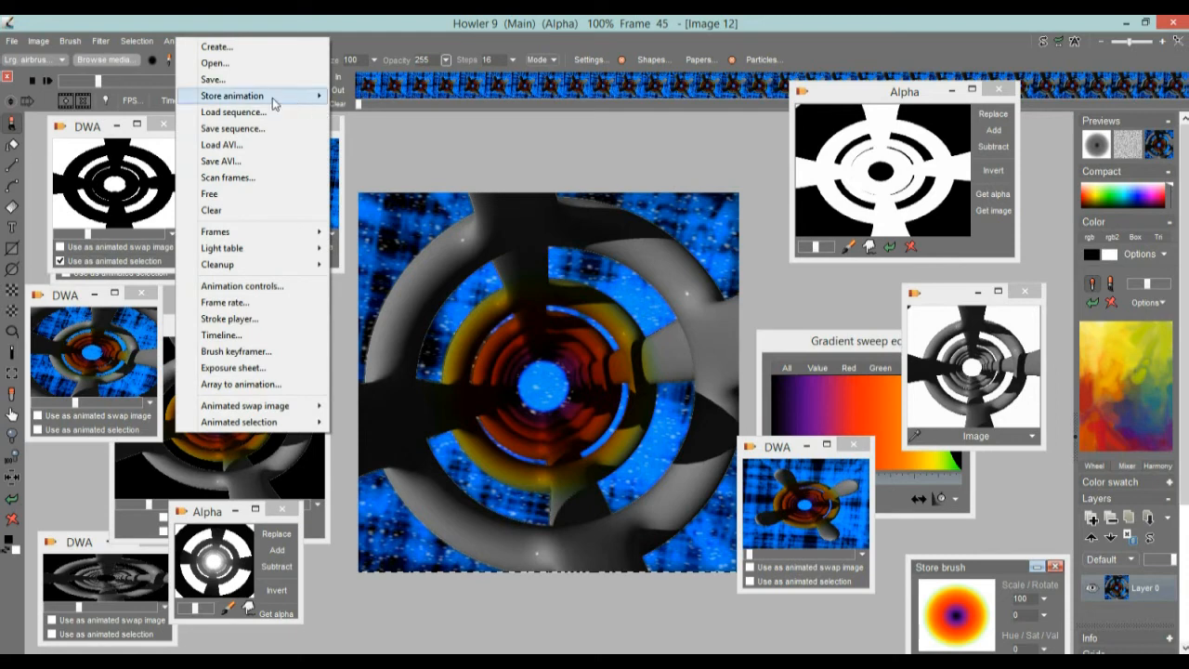
pyautogui.moveTo(258, 102)
pyautogui.click(383, 112)
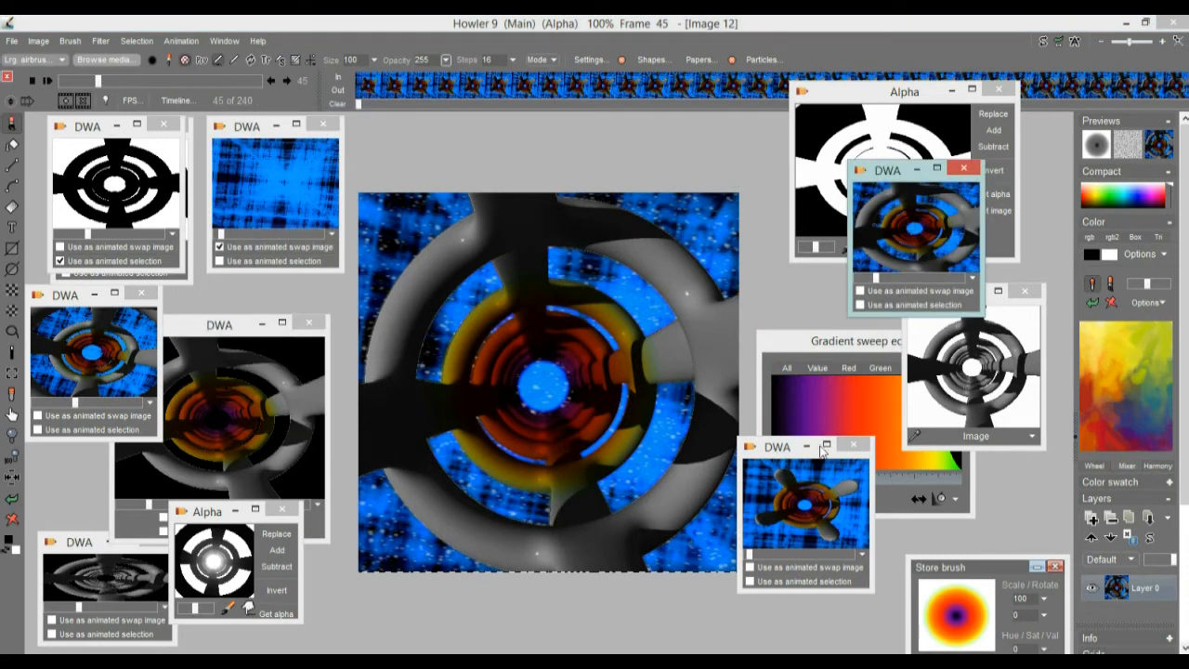
pyautogui.moveTo(881, 184); pyautogui.dragTo(958, 472)
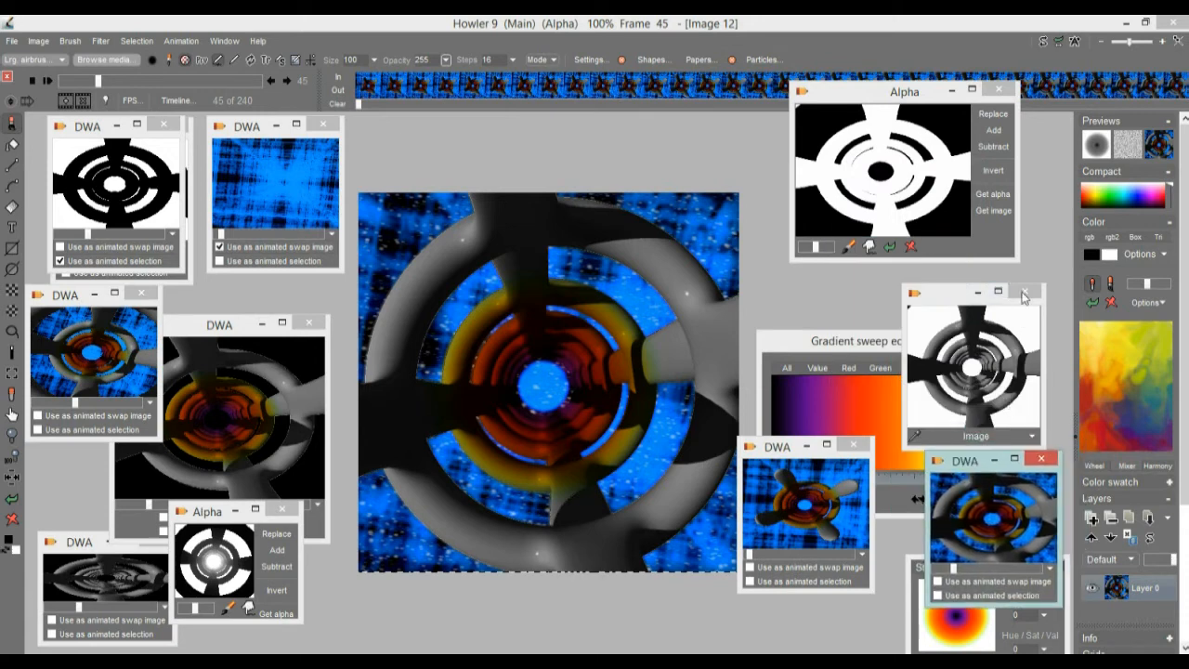
# - Close the depth image window, the stored tunnel-over-grid animation, the gradient sweep editor and the large stored alpha
pyautogui.click(1025, 291)
pyautogui.click(853, 444)
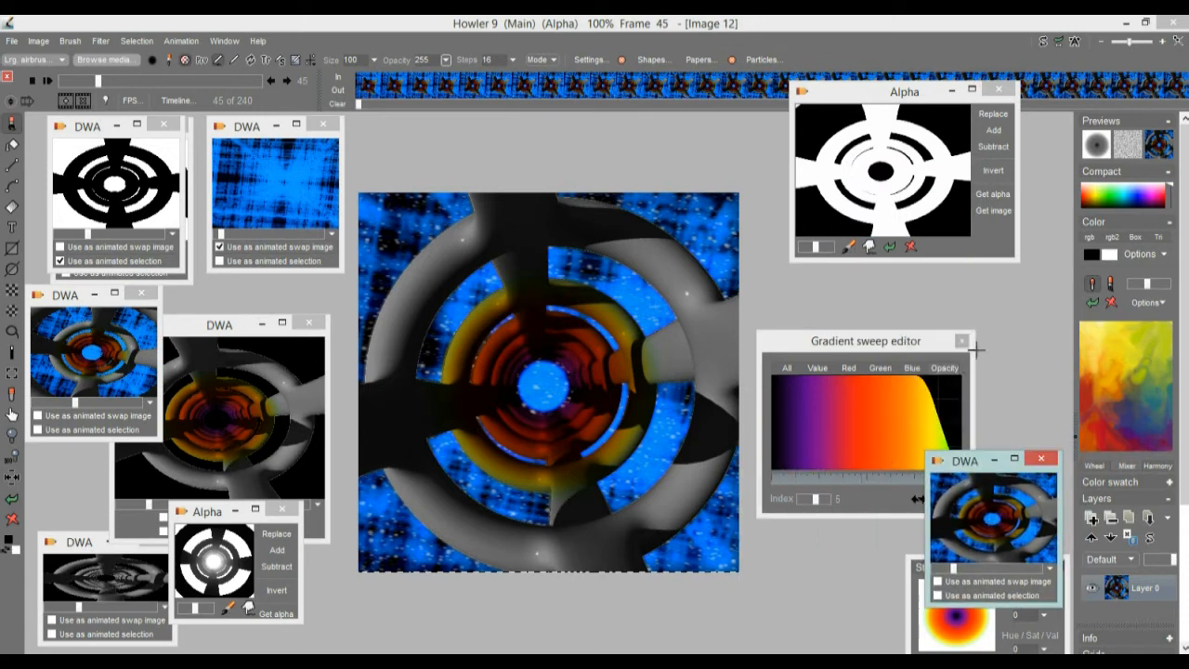
pyautogui.click(962, 341)
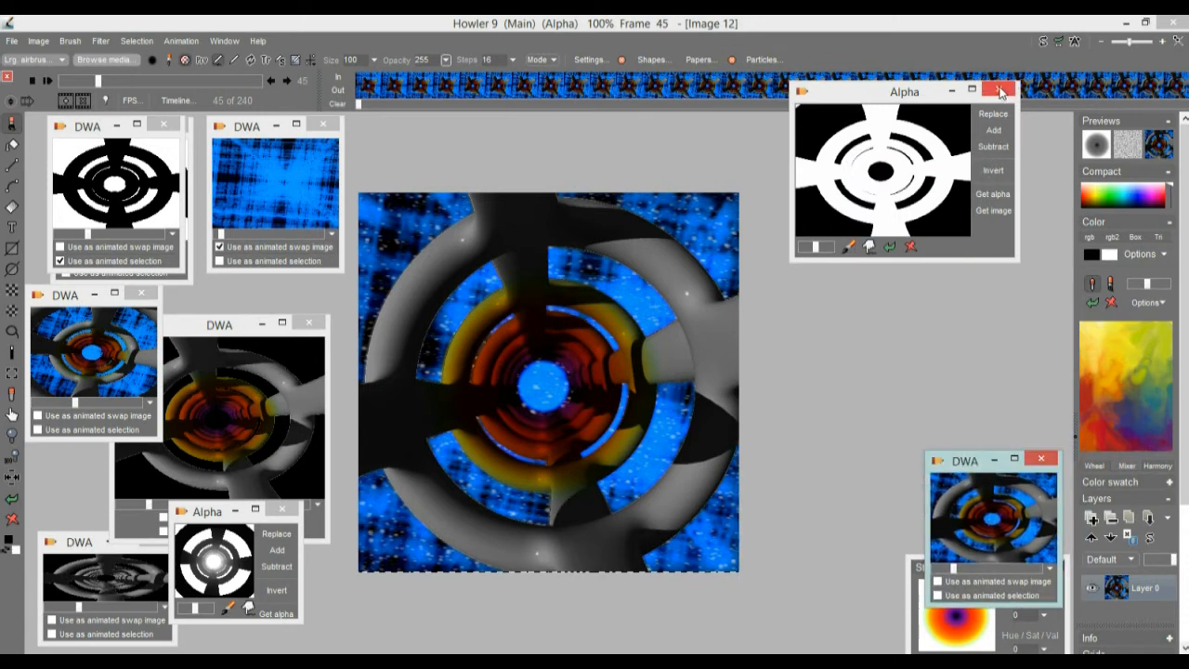
pyautogui.click(999, 89)
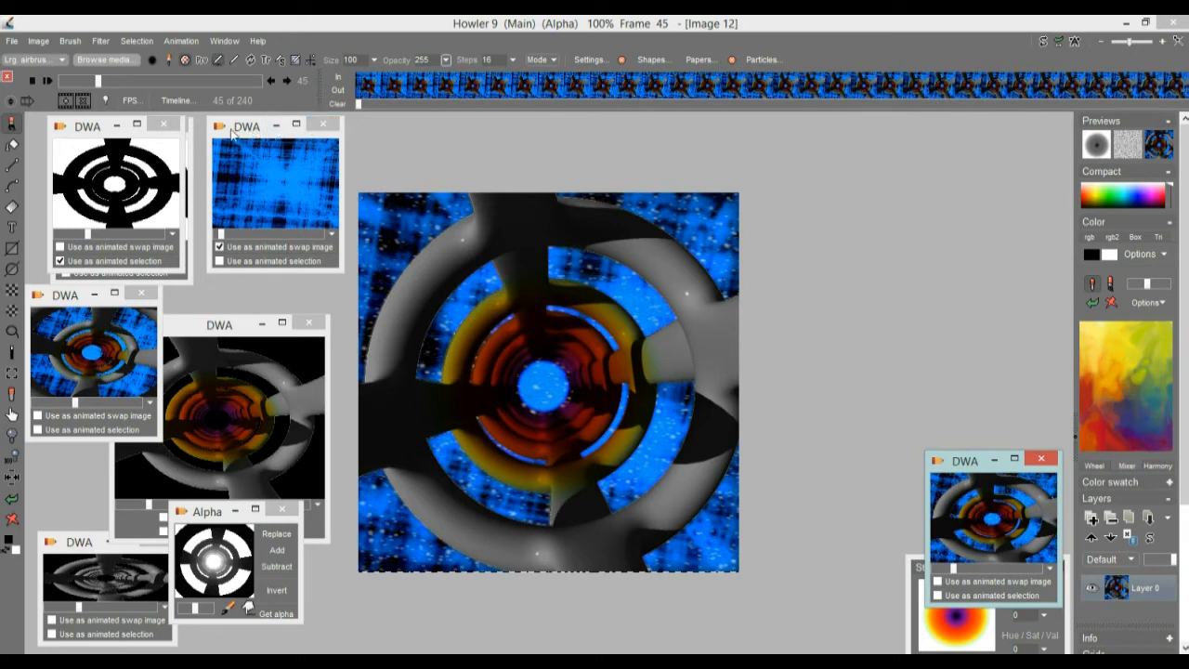
# - Move the blue grid animation aside and close the other stored tunnel, grey and high-contrast animations and the remaining stored alpha
pyautogui.moveTo(232, 130); pyautogui.dragTo(909, 155)
pyautogui.click(309, 323)
pyautogui.click(141, 293)
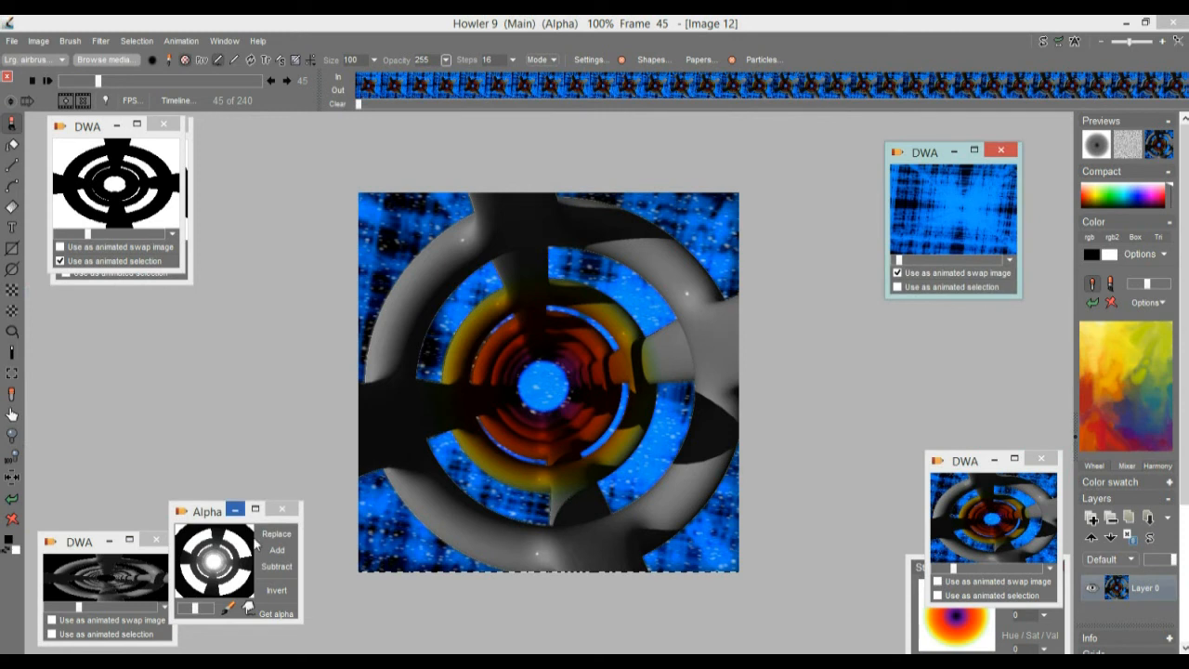
pyautogui.click(282, 509)
pyautogui.click(157, 541)
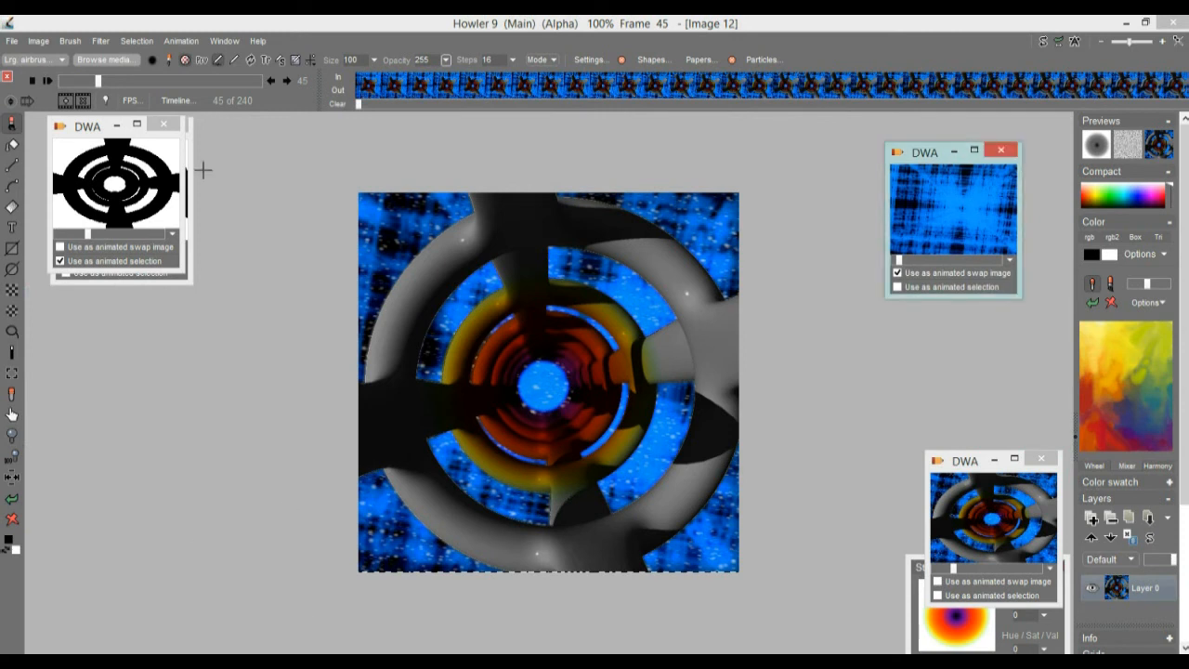
pyautogui.click(164, 124)
# - Spread out the original depth, snowfall composite and blue grid thumbnails around the canvas and close the stored brush
pyautogui.moveTo(88, 130); pyautogui.dragTo(92, 453)
pyautogui.moveTo(961, 462)
pyautogui.mouseDown()
pyautogui.moveTo(212, 217)
pyautogui.moveTo(127, 225)
pyautogui.mouseUp()
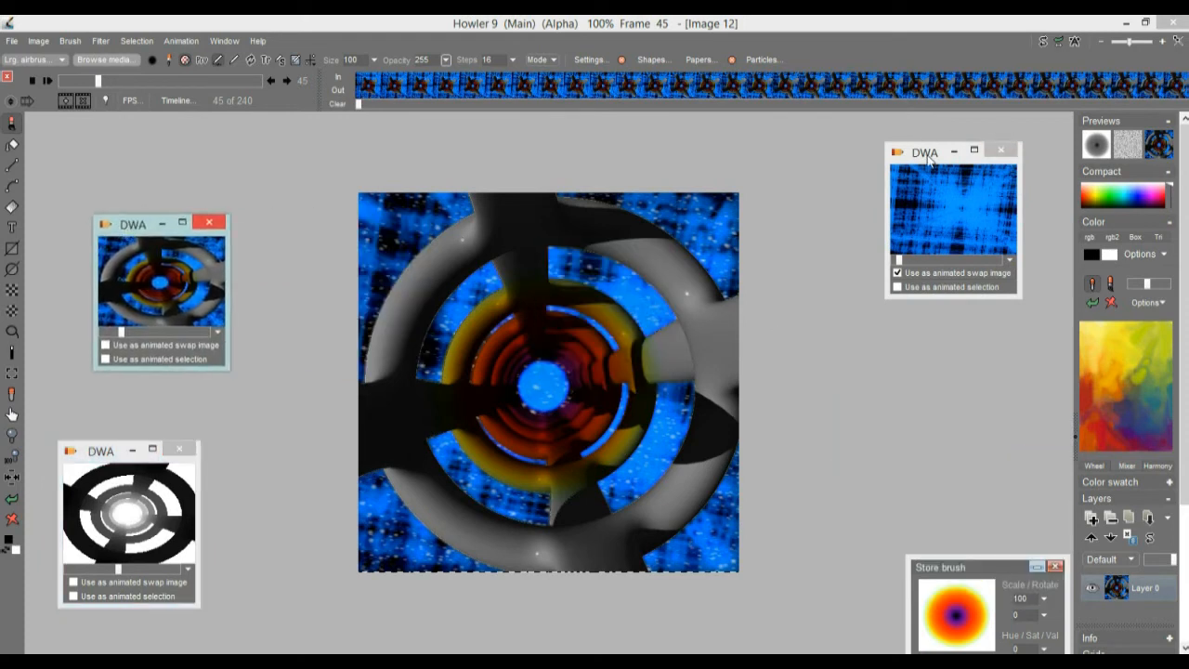
pyautogui.moveTo(929, 156); pyautogui.dragTo(935, 225)
pyautogui.click(1057, 566)
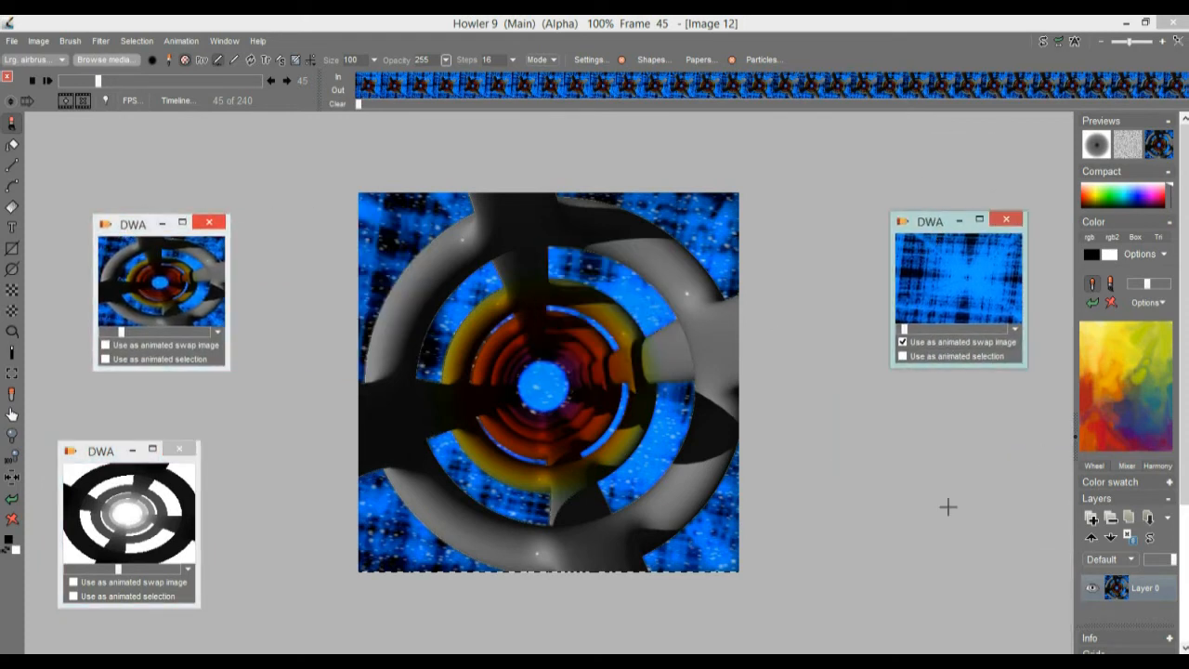
# - Clear the alpha selection and scrub through the snowfall composite to frames 125 and 99
pyautogui.click(137, 41)
pyautogui.click(173, 51)
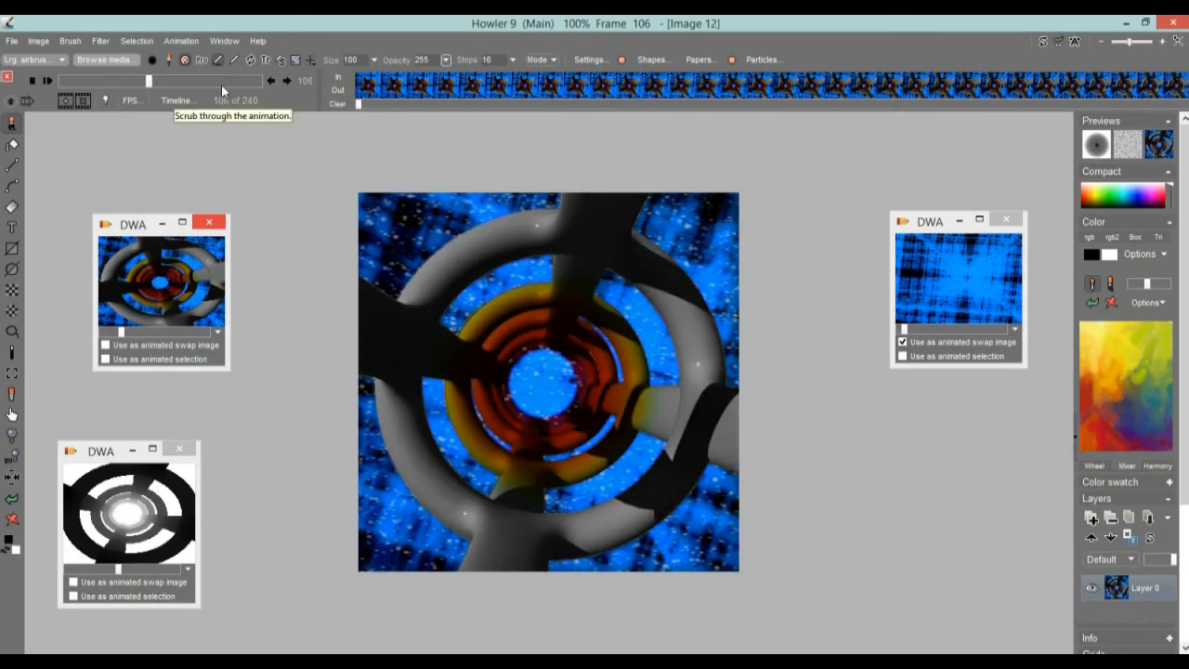
pyautogui.moveTo(188, 82)
pyautogui.mouseDown()
pyautogui.moveTo(97, 81)
pyautogui.moveTo(166, 82)
pyautogui.mouseUp()
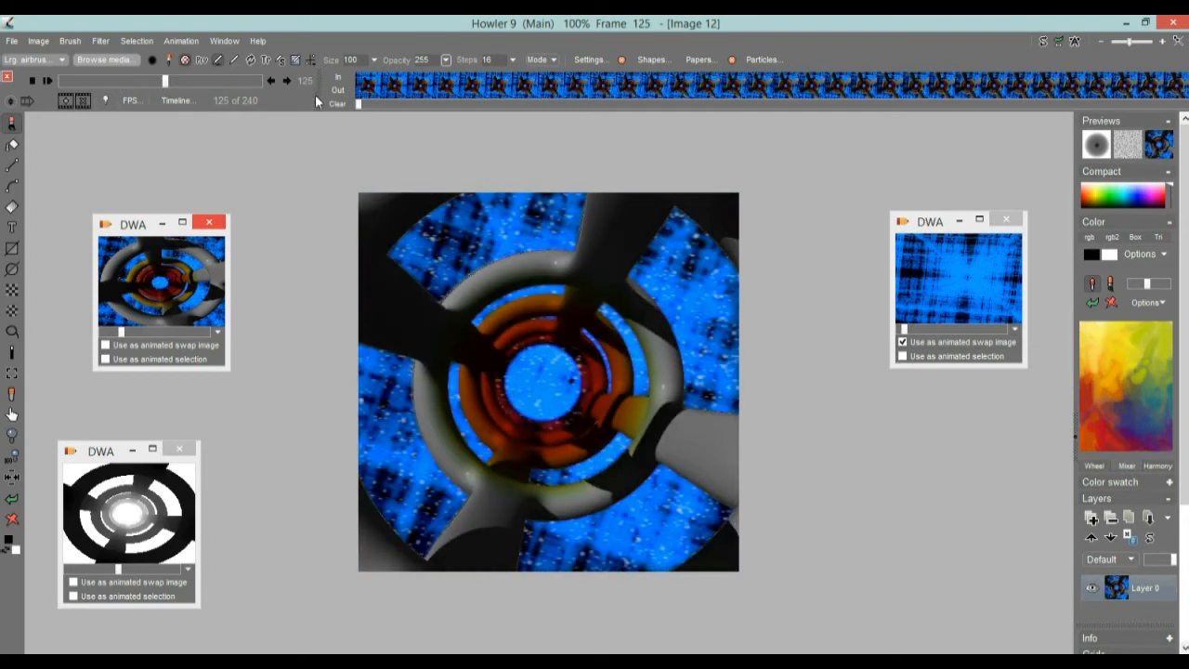
pyautogui.moveTo(163, 82)
pyautogui.mouseDown()
pyautogui.moveTo(153, 85)
pyautogui.moveTo(185, 86)
pyautogui.moveTo(145, 91)
pyautogui.mouseUp()
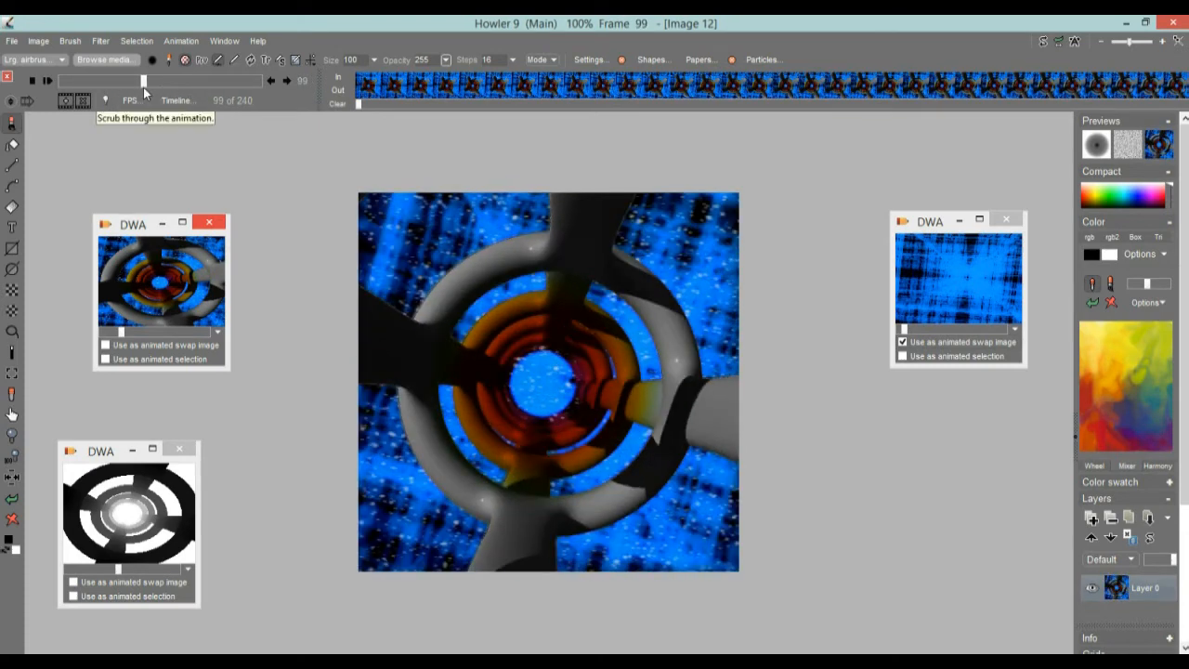
# - Save the snowfall composite animation as tunnel10a in the potpourri folder, in dwa format
pyautogui.click(196, 42)
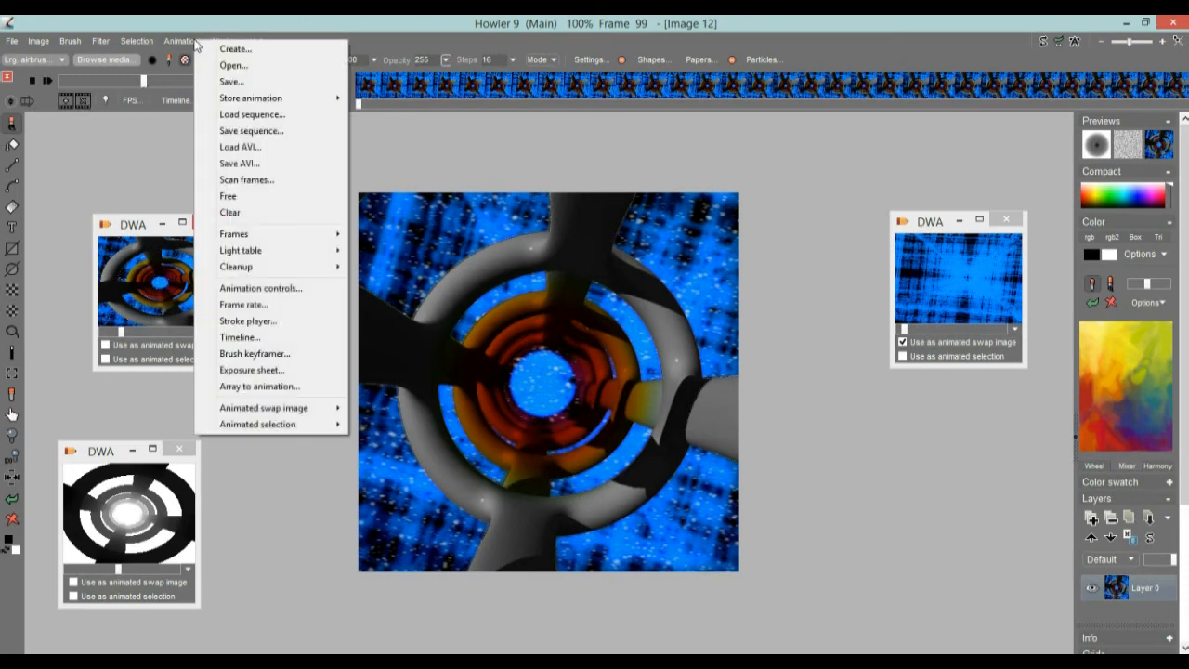
pyautogui.click(244, 82)
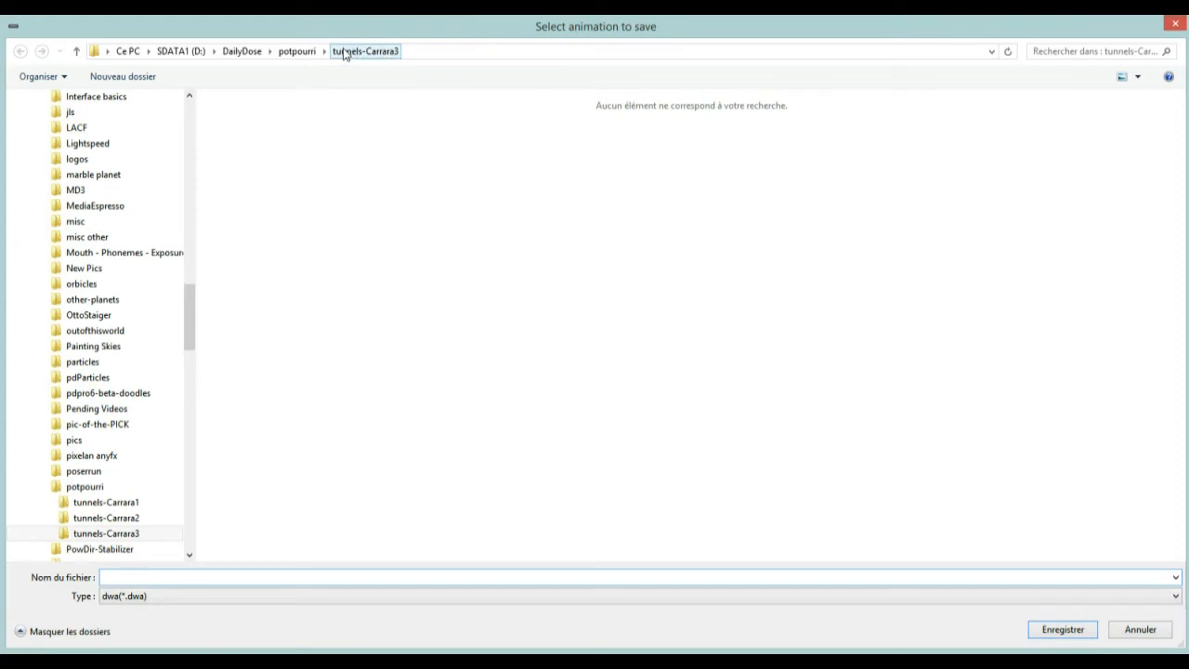
pyautogui.click(298, 51)
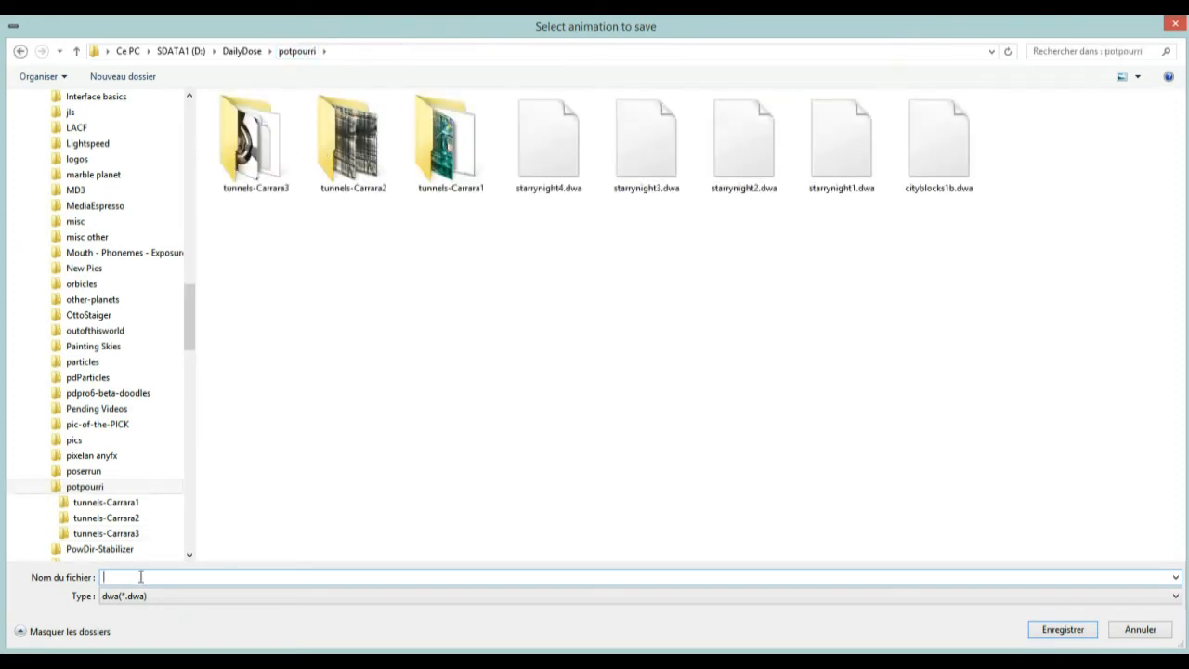
pyautogui.write('tunnel')
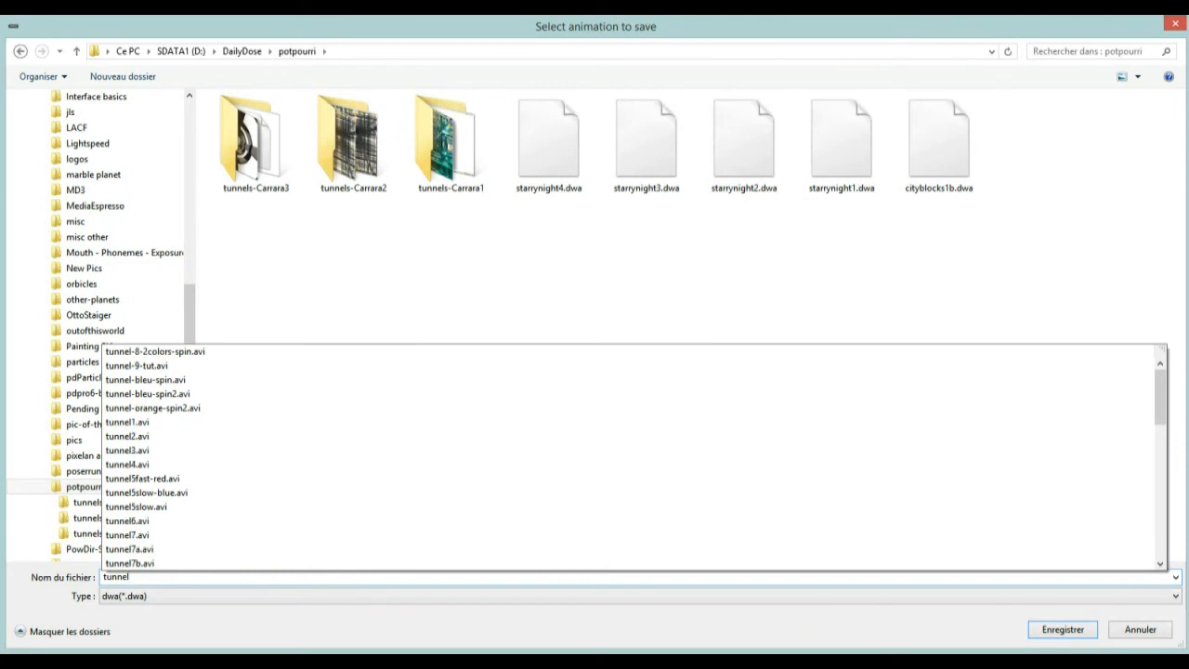
pyautogui.write('10a')
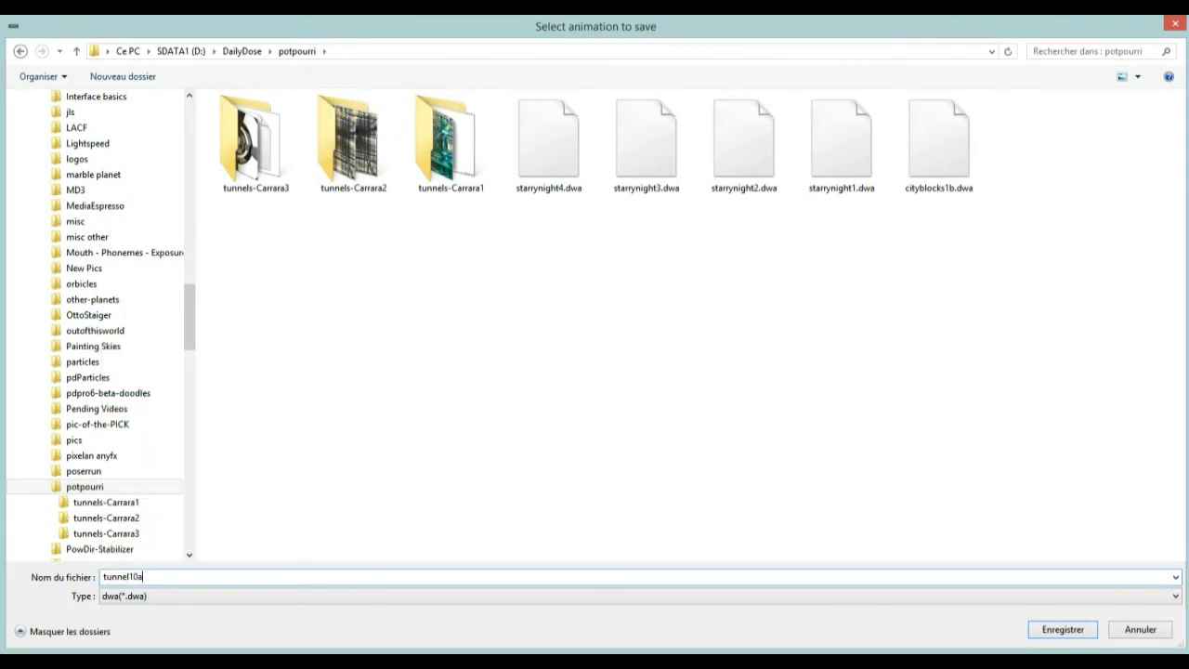
pyautogui.press('Return')
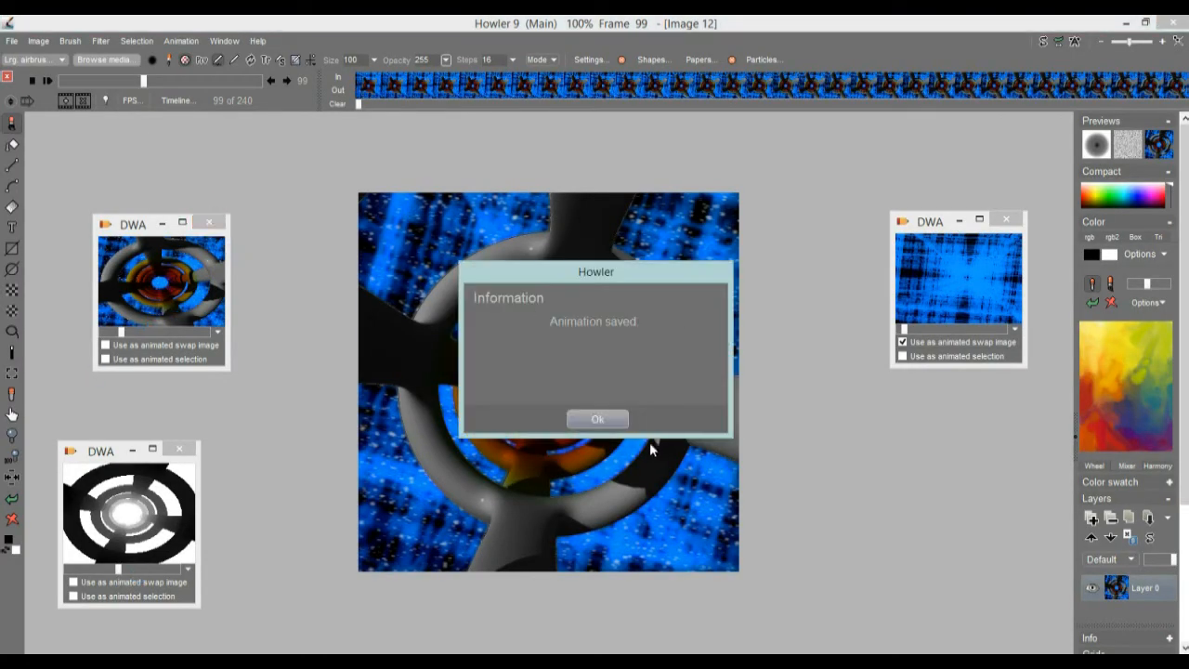
pyautogui.click(599, 419)
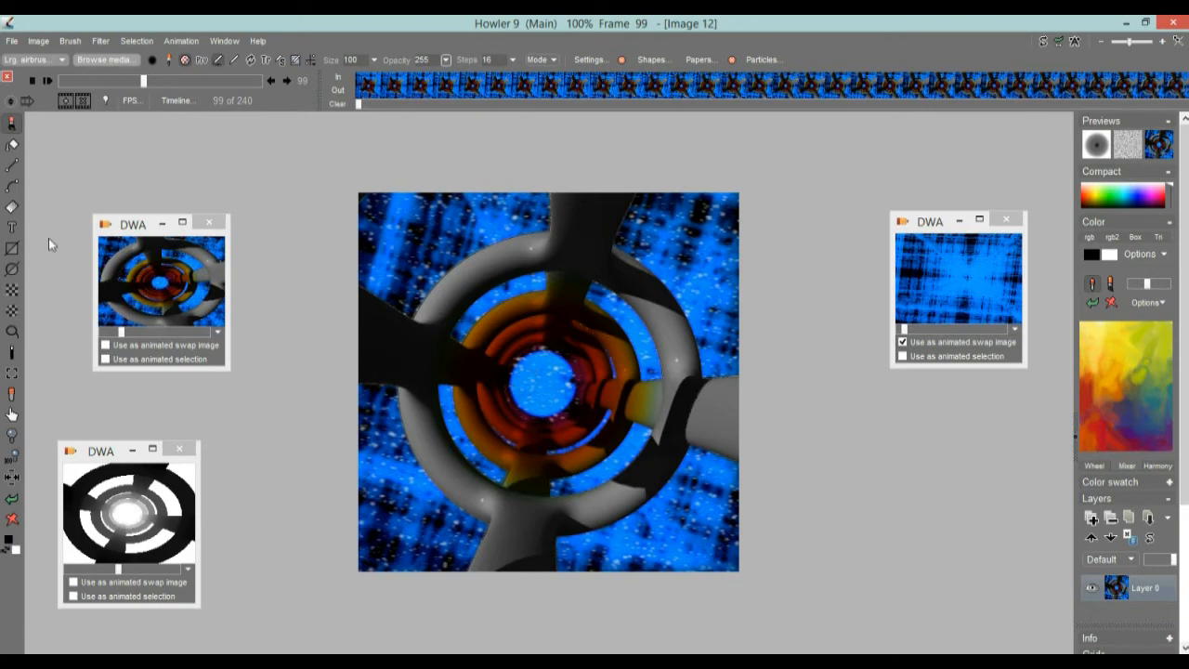
# - At frame 40, add a text box over the tunnel reading "Honk if you liked this tutorial." on three lines and centre the text
pyautogui.click(96, 80)
pyautogui.moveTo(105, 88)
pyautogui.mouseDown()
pyautogui.moveTo(160, 87)
pyautogui.moveTo(95, 83)
pyautogui.mouseUp()
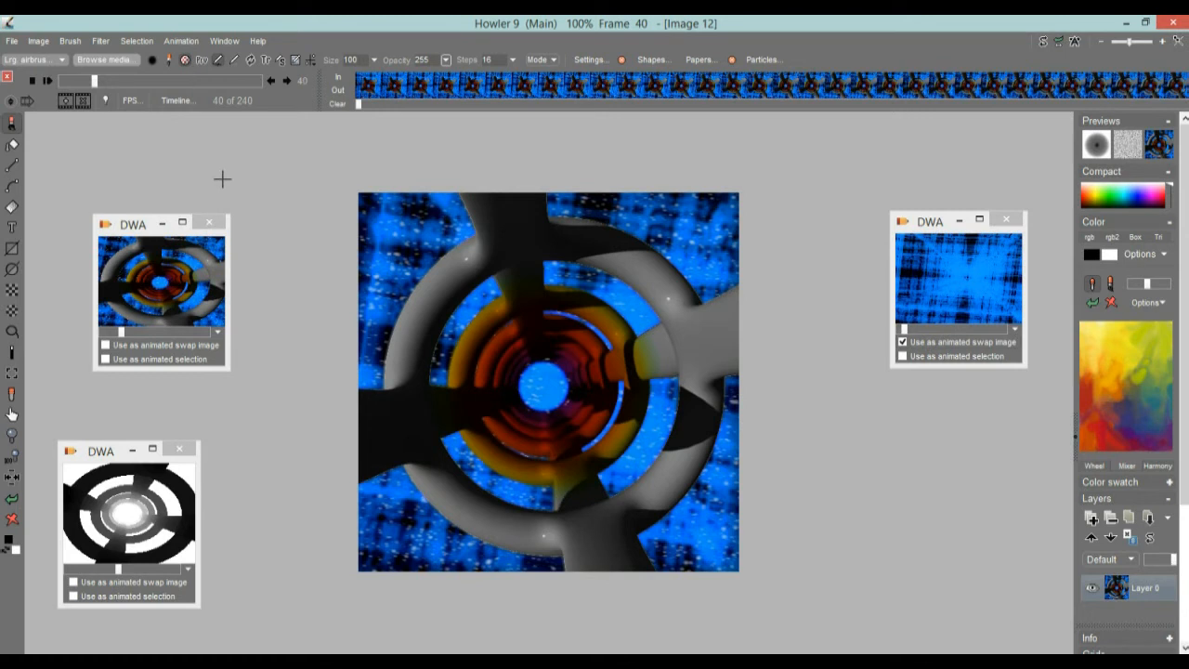
pyautogui.click(11, 232)
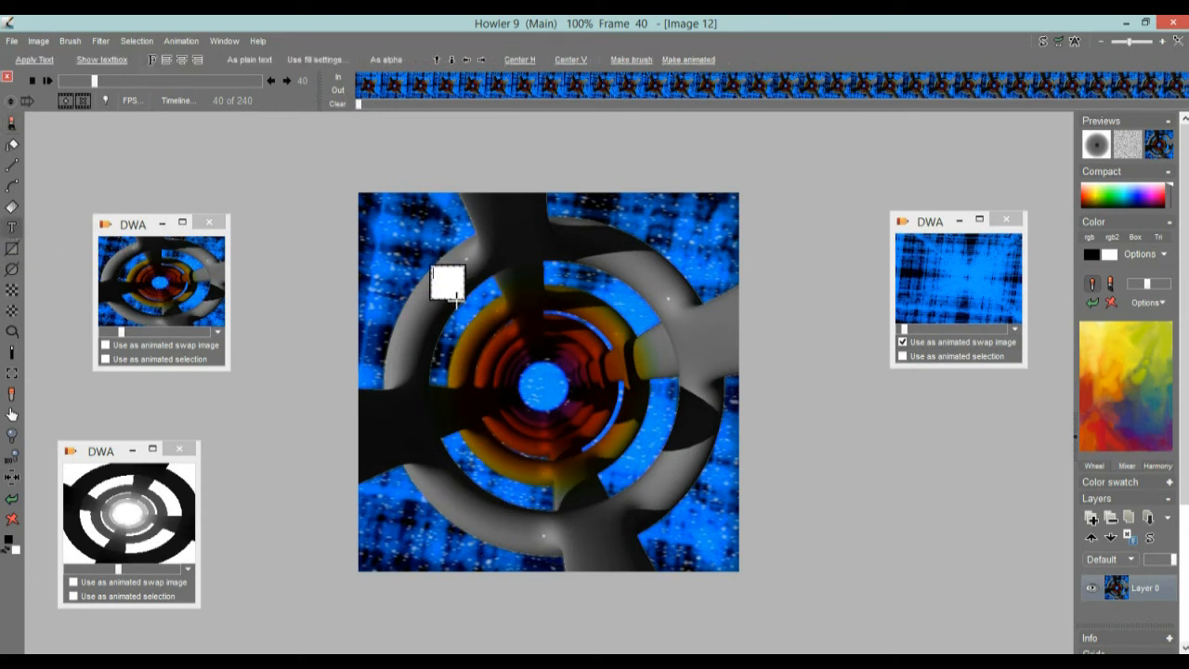
pyautogui.moveTo(464, 297); pyautogui.dragTo(711, 471)
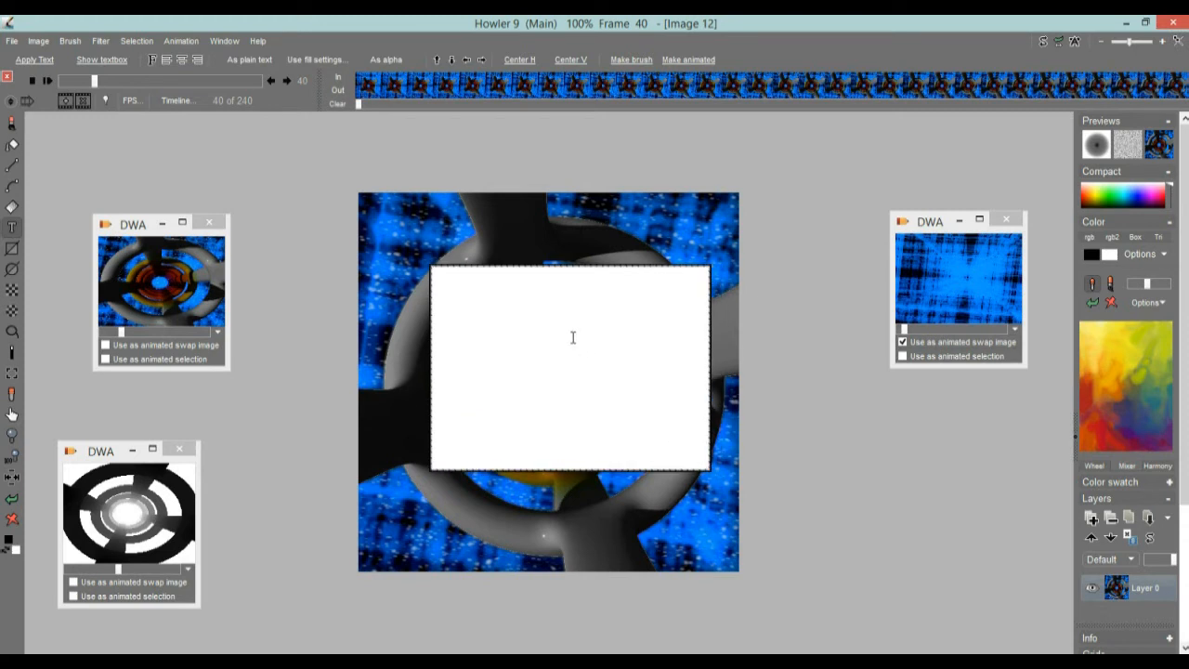
pyautogui.write('Honk if')
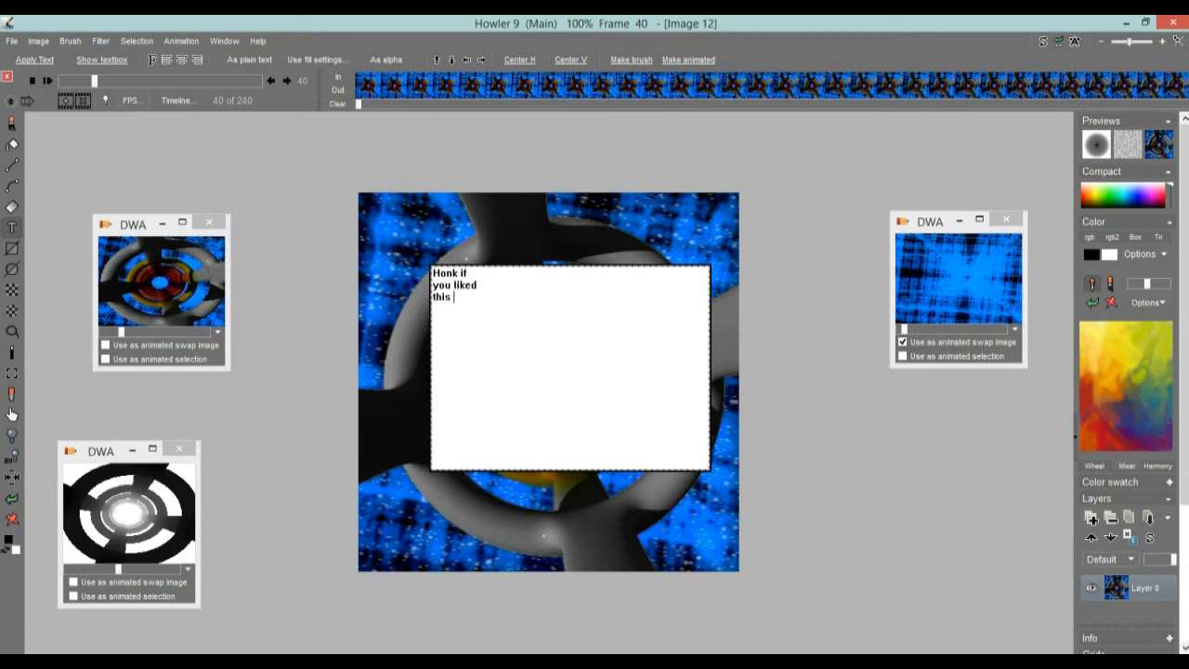
pyautogui.write('oria')
pyautogui.write('l.')
pyautogui.hotkey('ctrl', 'a')
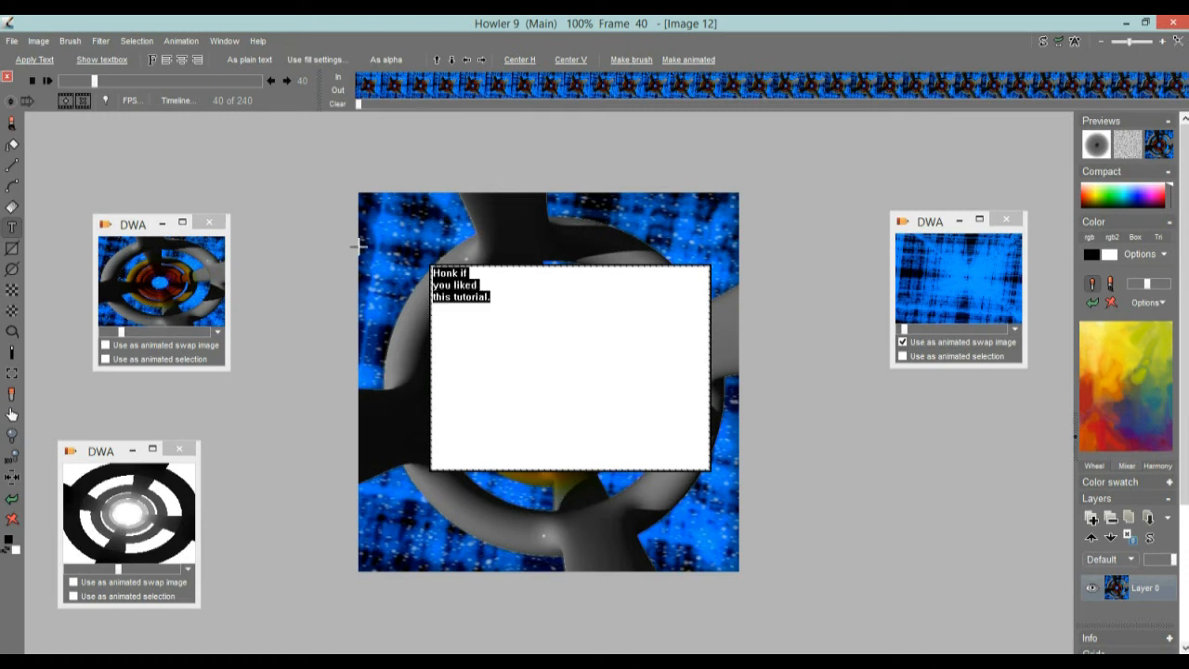
pyautogui.click(182, 59)
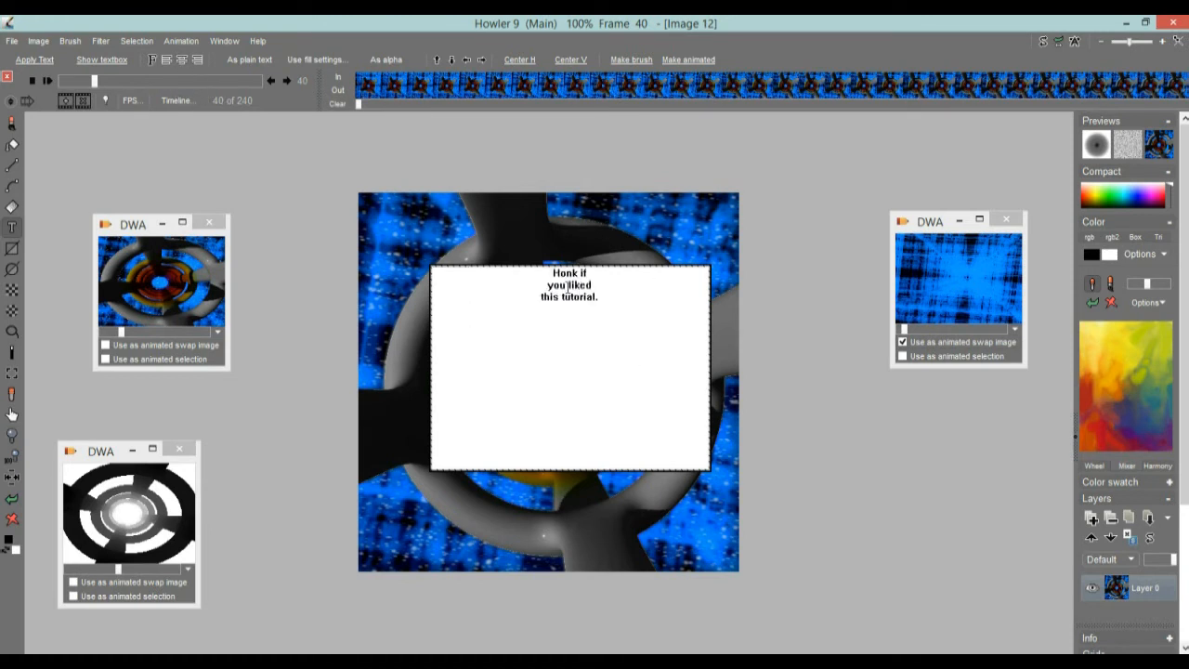
# - Bring up the font settings beside the canvas and set the text size to 38
pyautogui.click(154, 63)
pyautogui.moveTo(246, 83); pyautogui.dragTo(166, 264)
pyautogui.click(322, 283)
pyautogui.moveTo(243, 303)
pyautogui.mouseDown()
pyautogui.moveTo(293, 309)
pyautogui.moveTo(261, 305)
pyautogui.mouseUp()
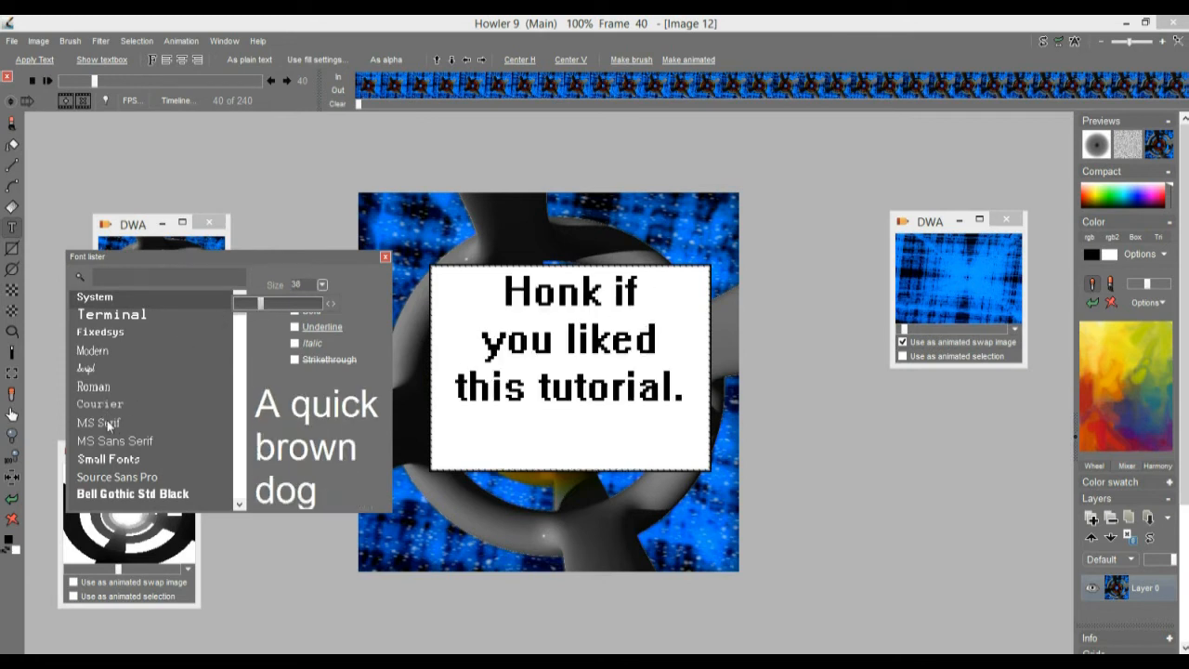
# - Try the text in Source Sans Pro and Bell Gothic Std Black, switching bold on and off
pyautogui.click(114, 476)
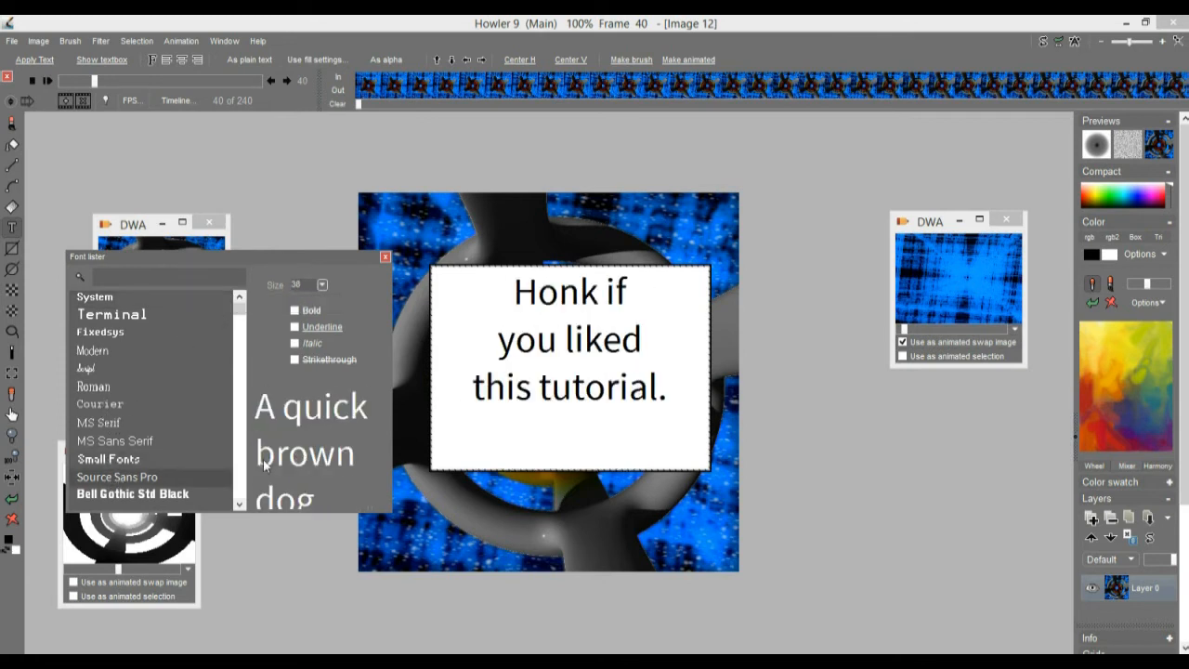
pyautogui.click(294, 311)
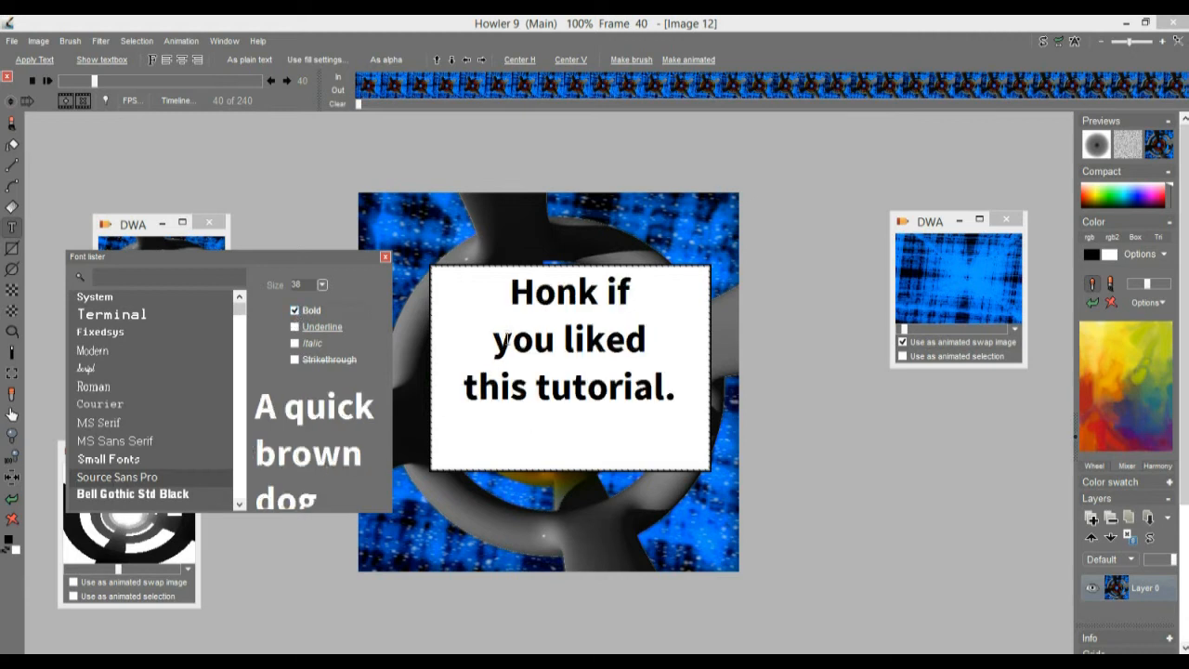
pyautogui.click(146, 497)
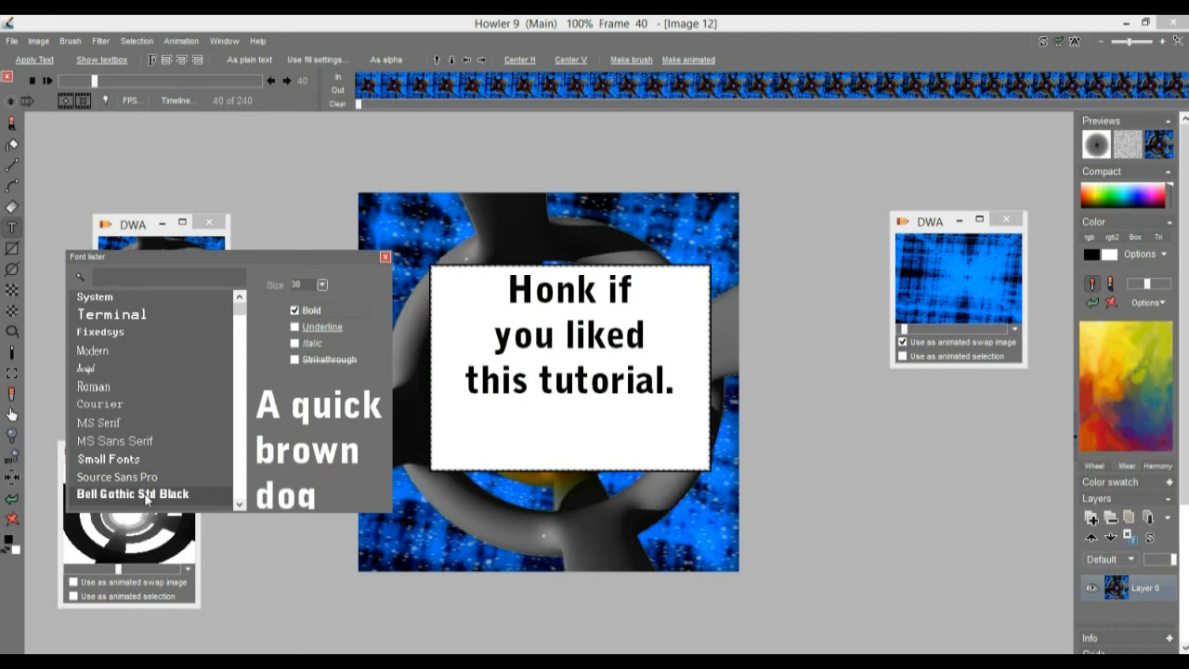
pyautogui.click(294, 310)
# - Set the text's font to Stencil Std and enlarge the text box slightly
pyautogui.click(240, 471)
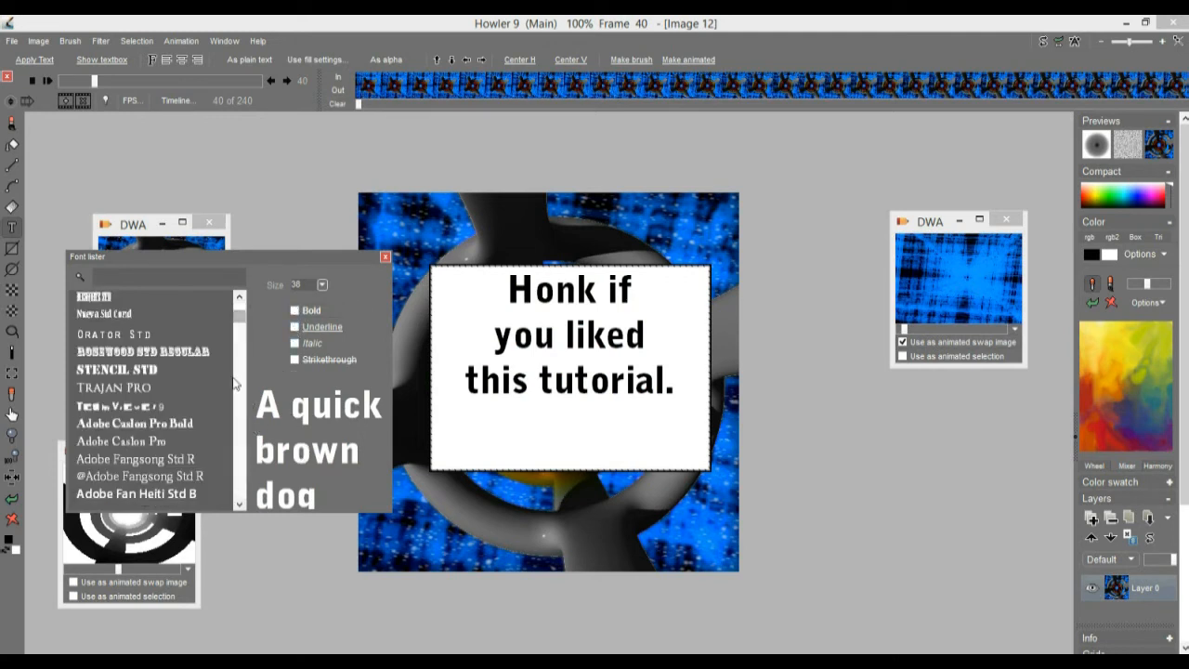
pyautogui.click(122, 372)
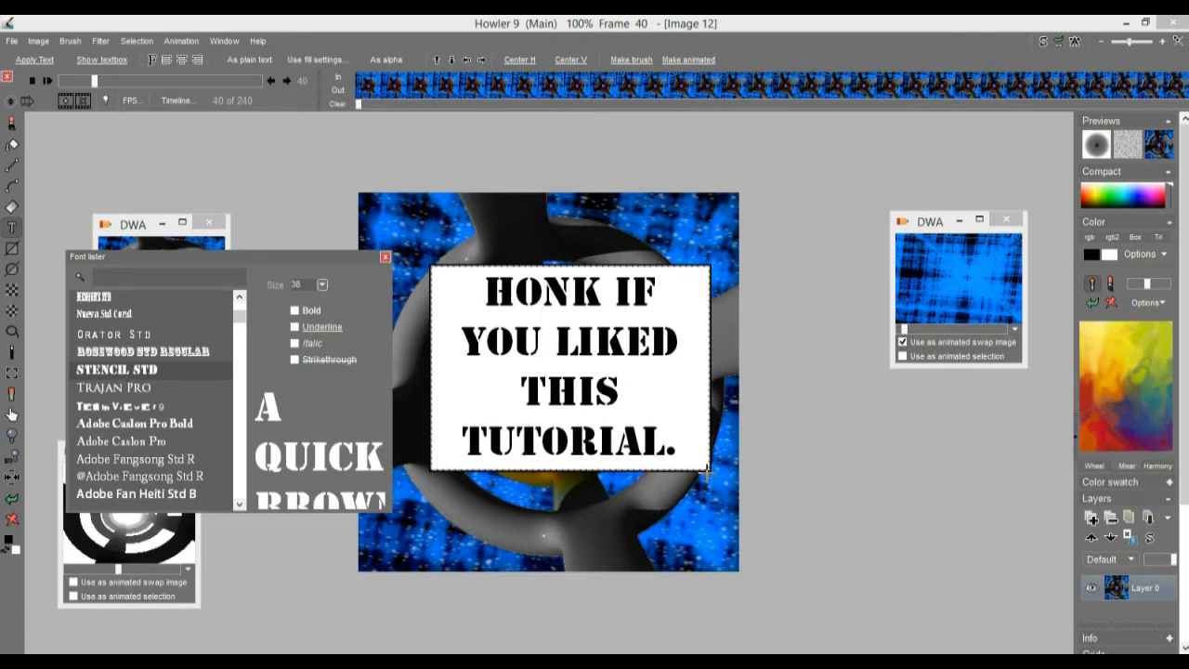
pyautogui.moveTo(705, 468); pyautogui.dragTo(708, 479)
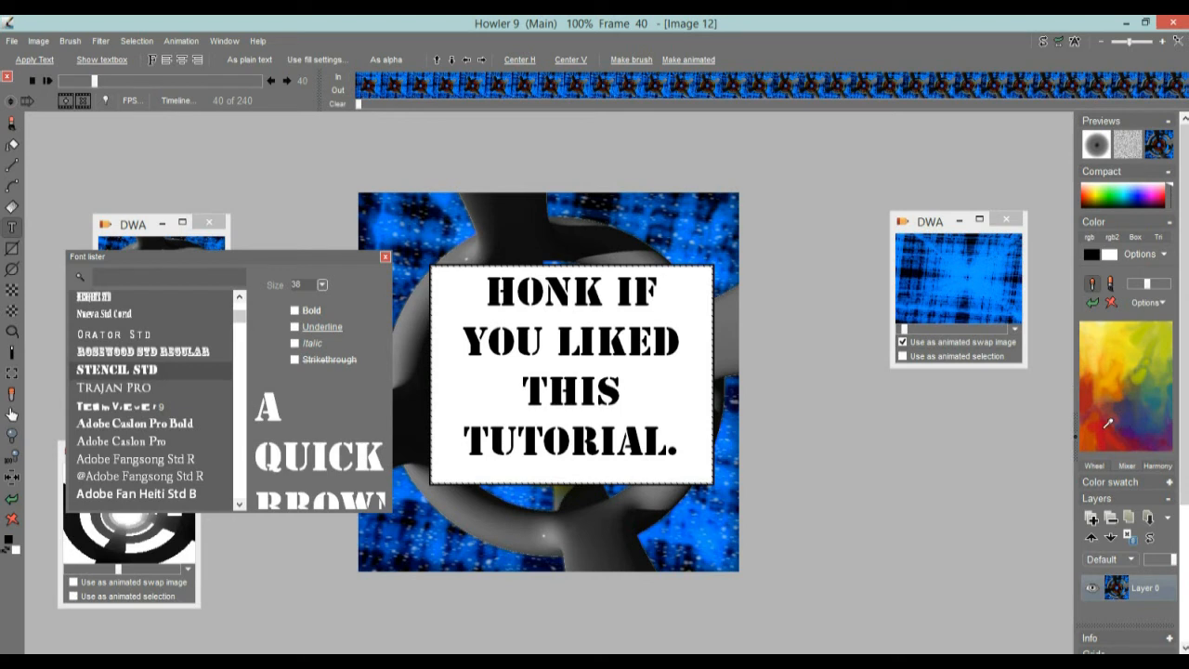
# - Choose red as the primary colour, turn the text into a brush and check its edges over the tunnel
pyautogui.click(1106, 425)
pyautogui.click(629, 59)
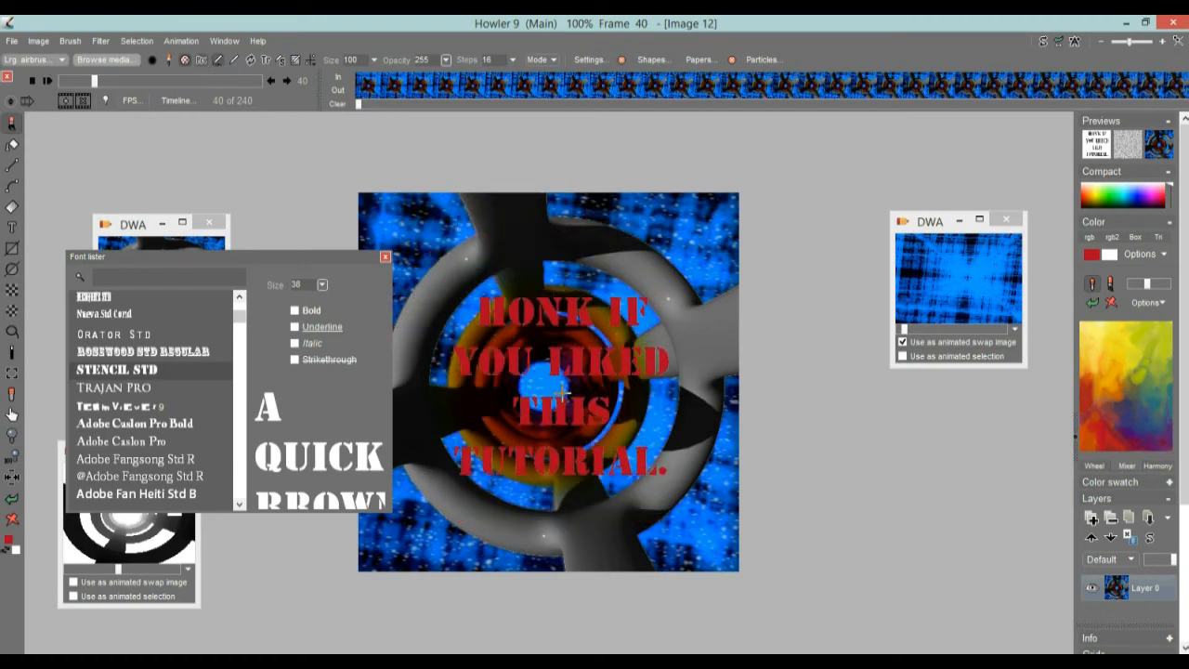
pyautogui.scroll(5, 560, 391)
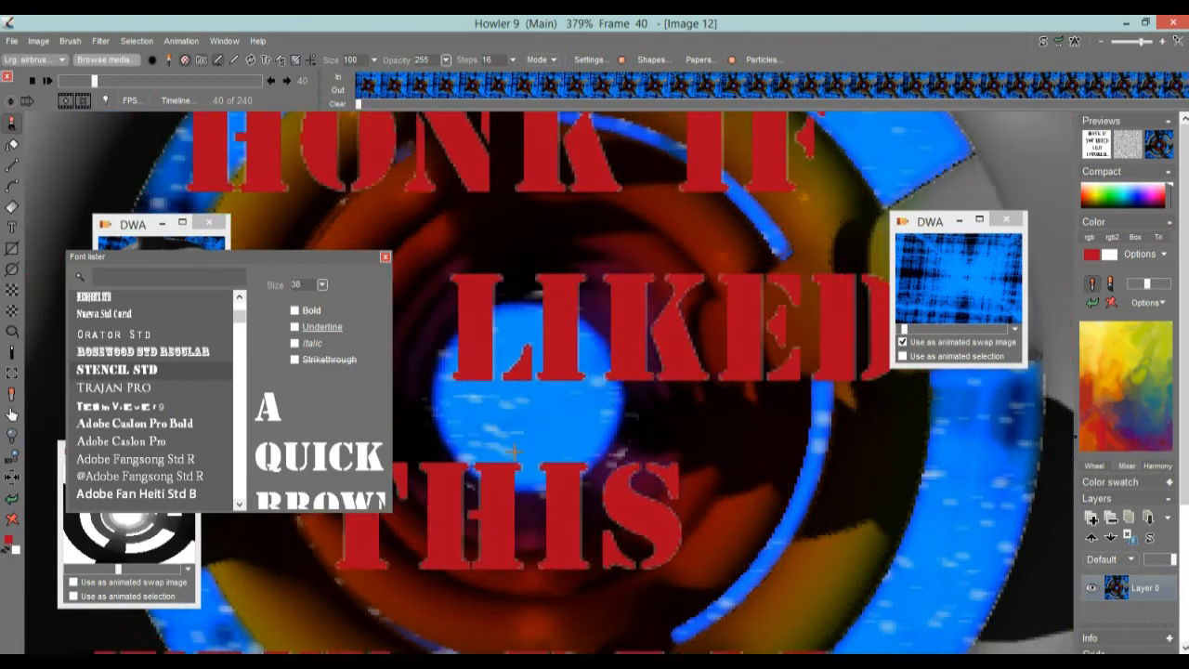
pyautogui.scroll(-6, 486, 486)
pyautogui.scroll(4, 423, 484)
pyautogui.scroll(-1, 563, 489)
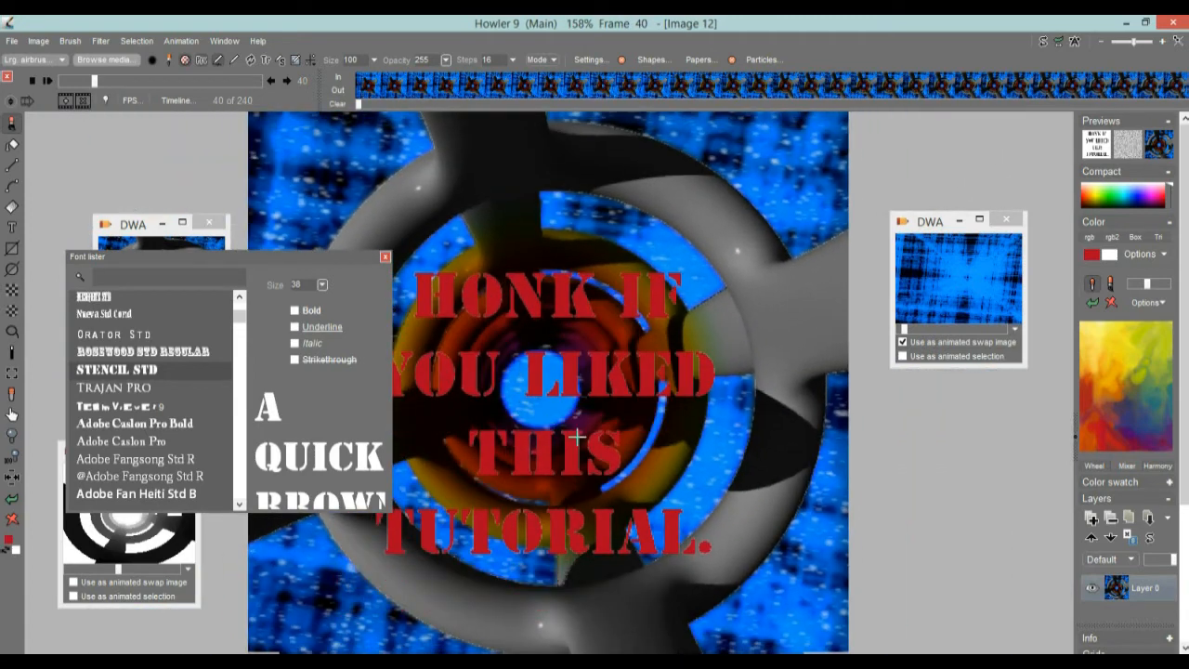
# - Store a managed copy of the red text brush and place its window beside the canvas, below the blue grid thumbnail
pyautogui.click(69, 42)
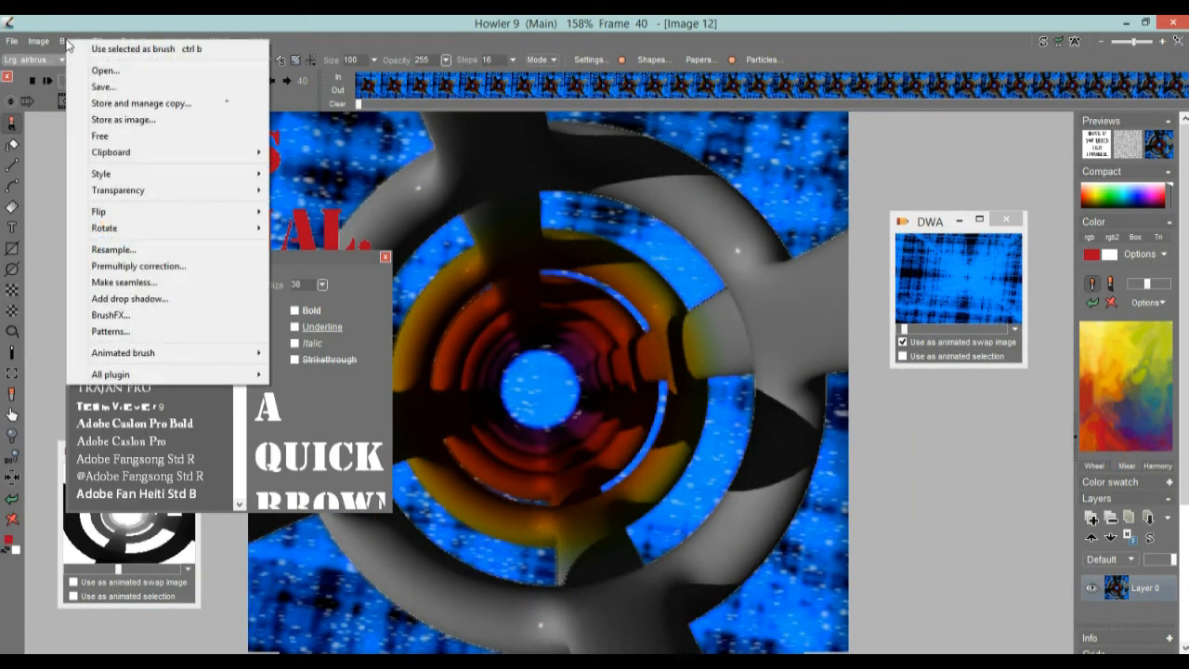
pyautogui.click(120, 104)
pyautogui.moveTo(85, 130)
pyautogui.mouseDown()
pyautogui.moveTo(478, 144)
pyautogui.moveTo(852, 441)
pyautogui.moveTo(830, 436)
pyautogui.mouseUp()
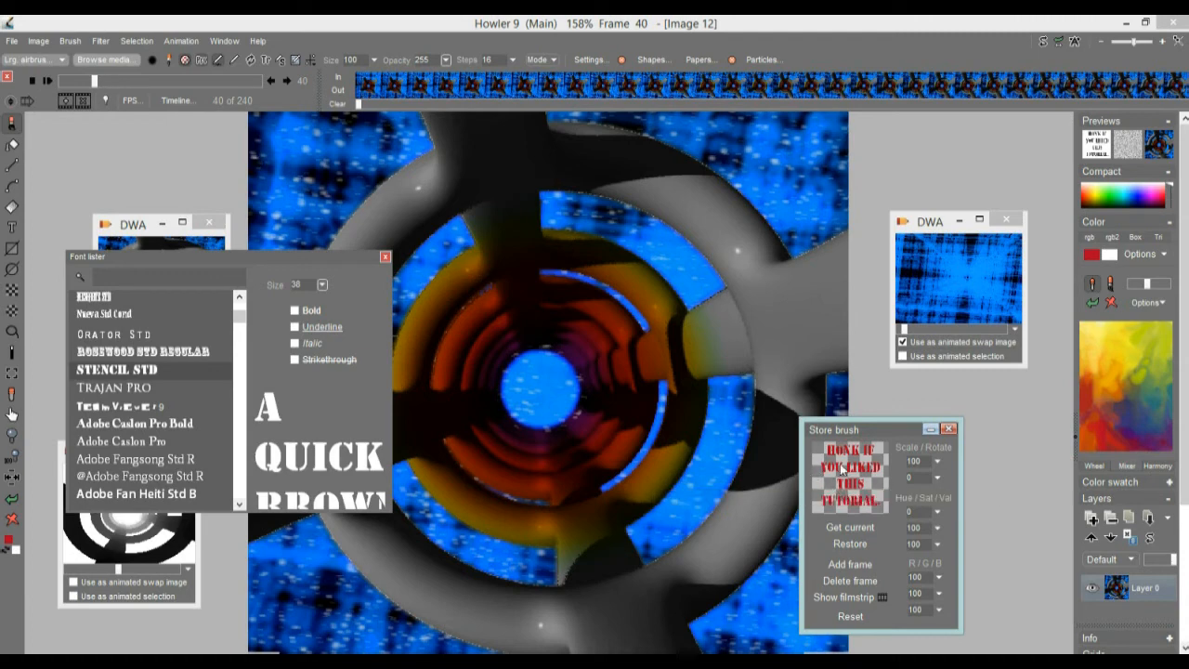
pyautogui.moveTo(874, 426); pyautogui.dragTo(956, 422)
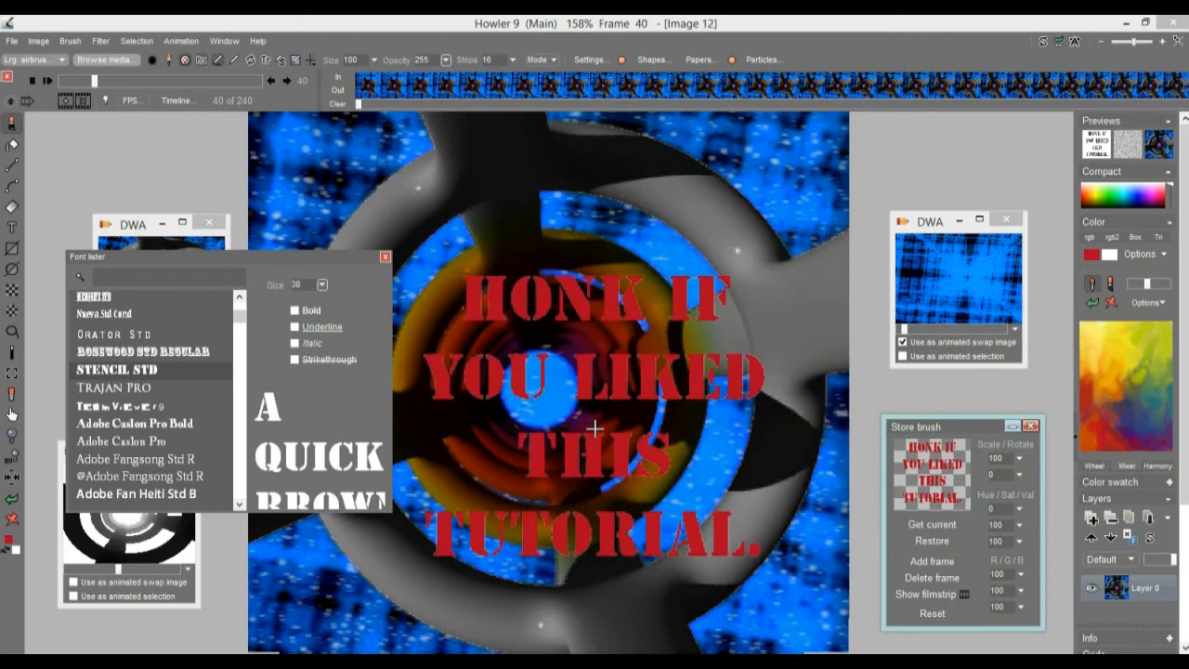
# - Grow the text brush's transparency key twice to give the red letters a white outline
pyautogui.click(74, 42)
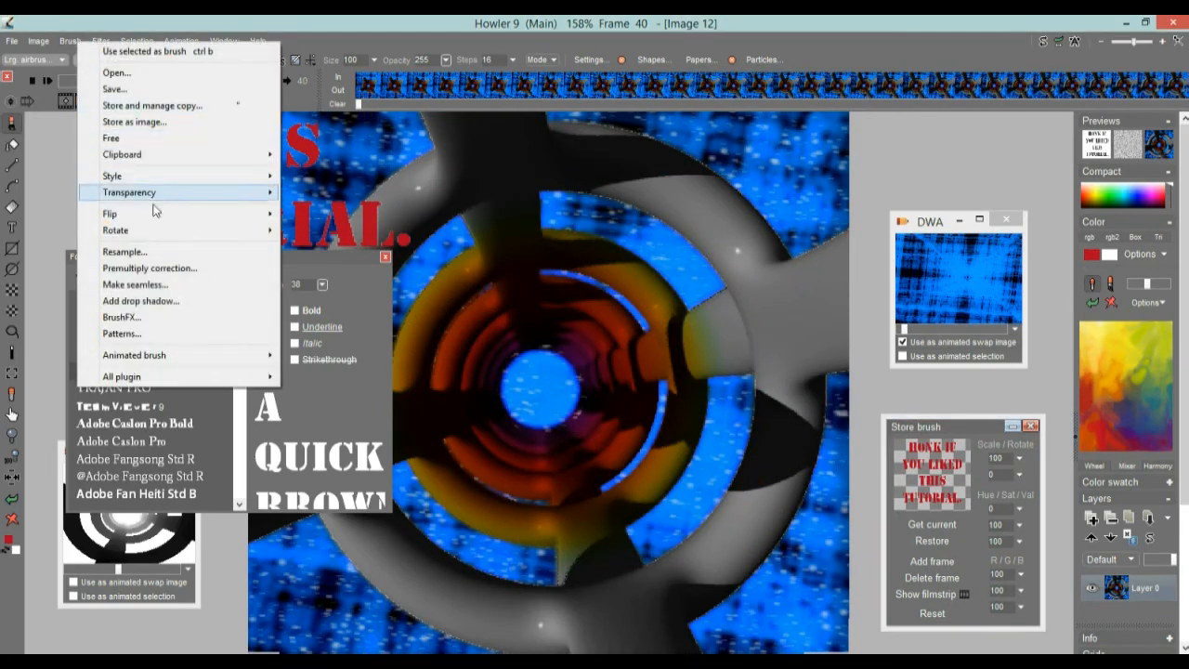
pyautogui.moveTo(149, 195)
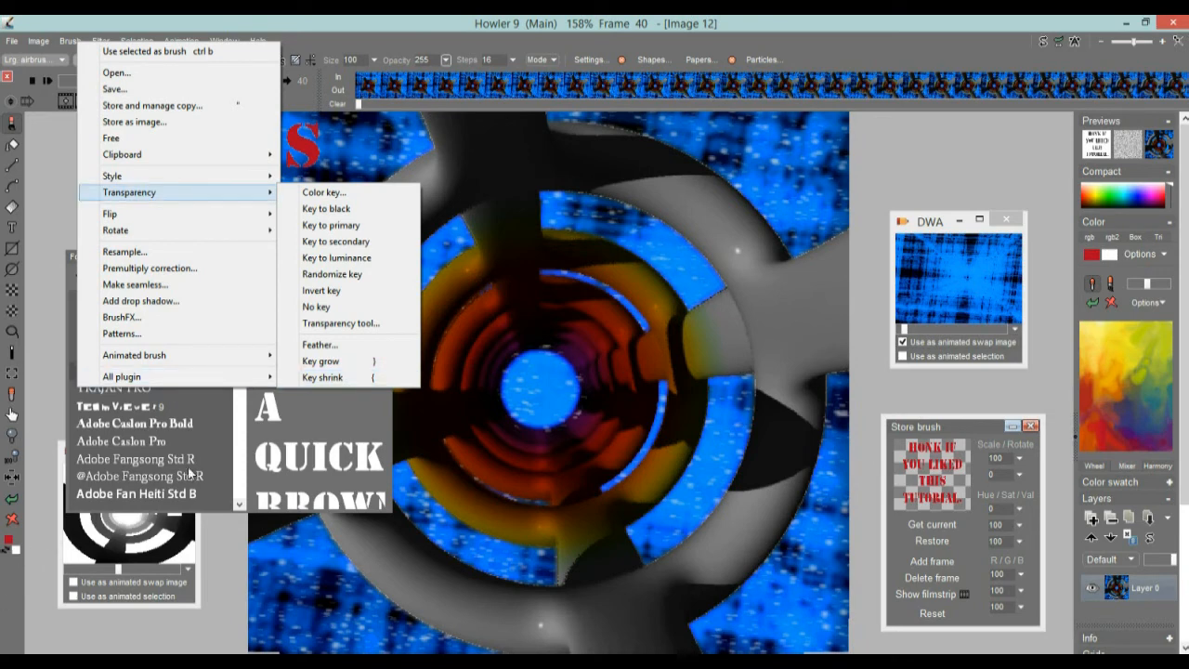
pyautogui.click(328, 362)
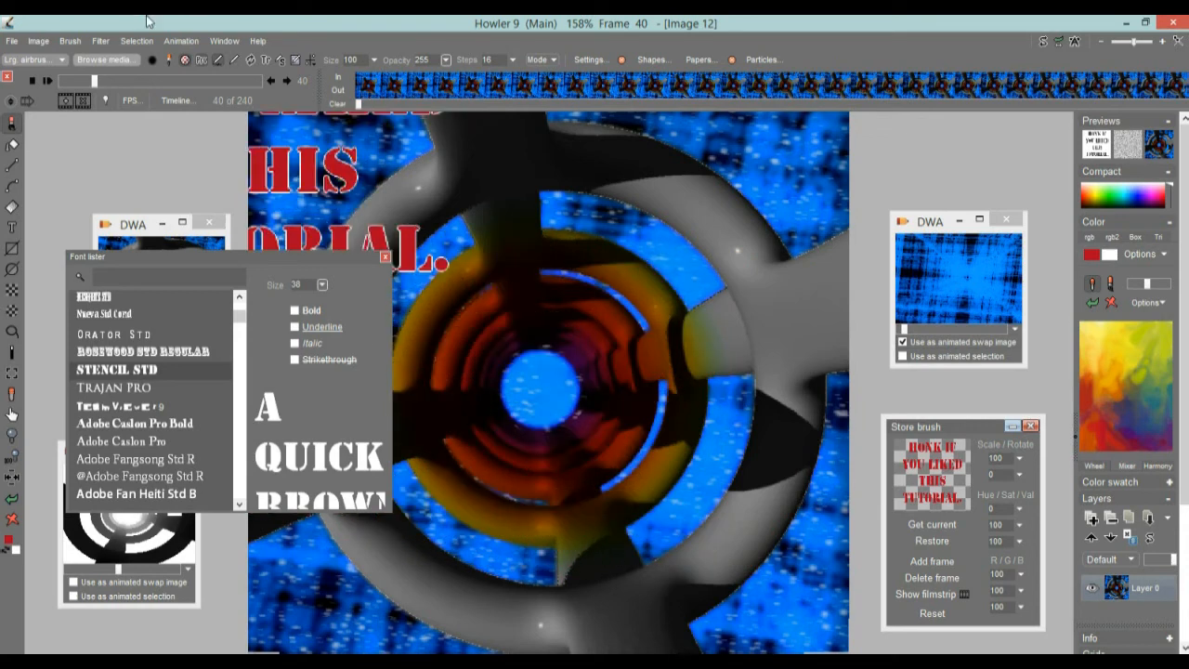
pyautogui.click(78, 43)
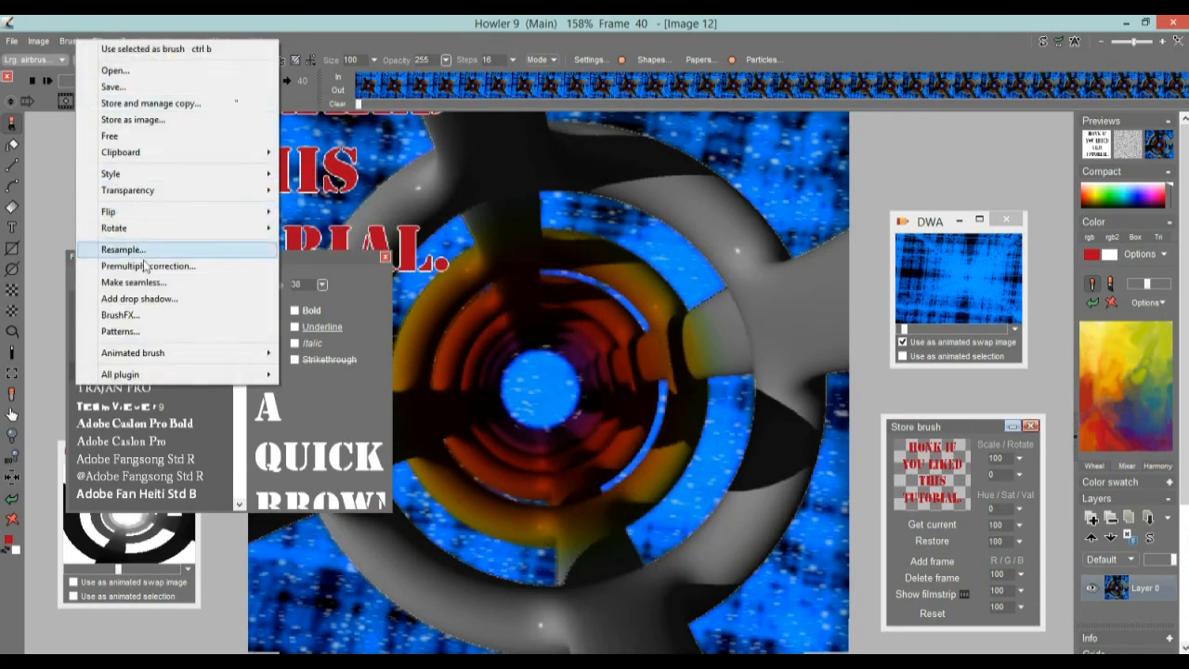
pyautogui.moveTo(144, 195)
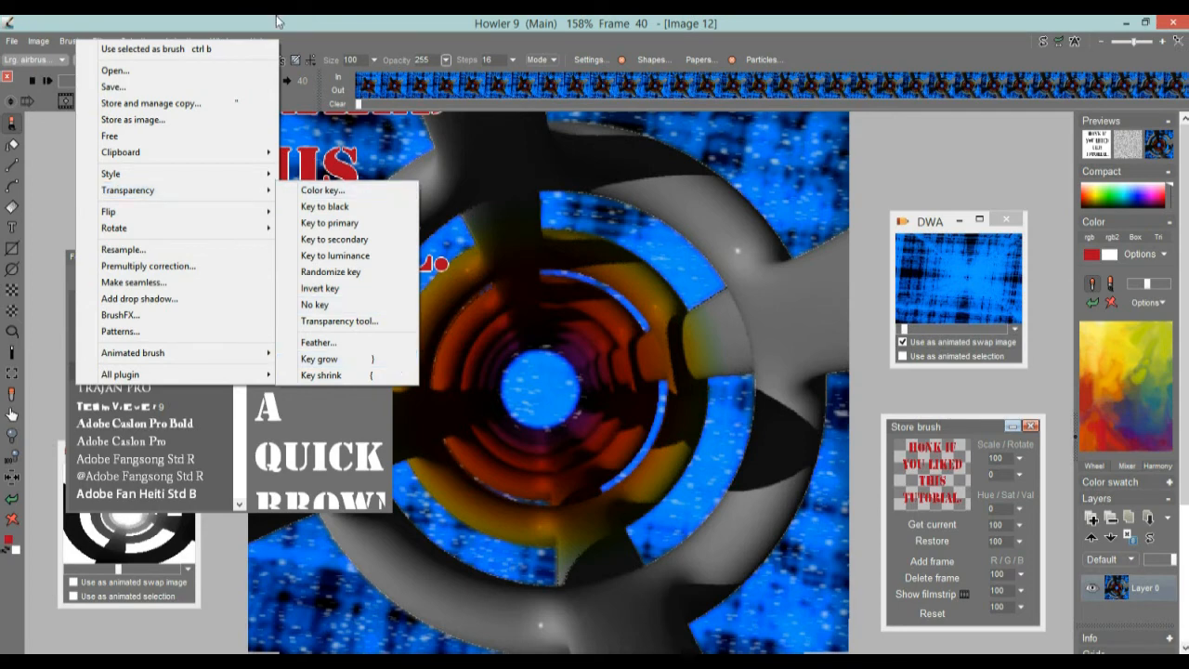
pyautogui.click(394, 361)
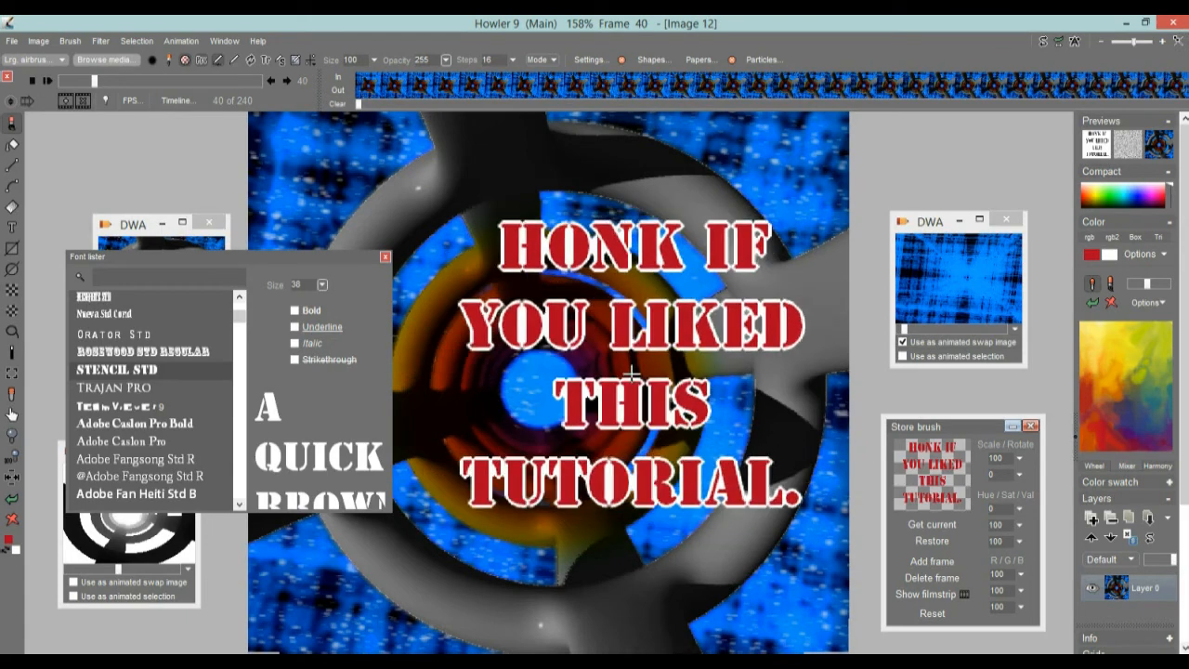
# - Store a managed copy of the white-outlined red text brush
pyautogui.click(72, 40)
pyautogui.click(142, 109)
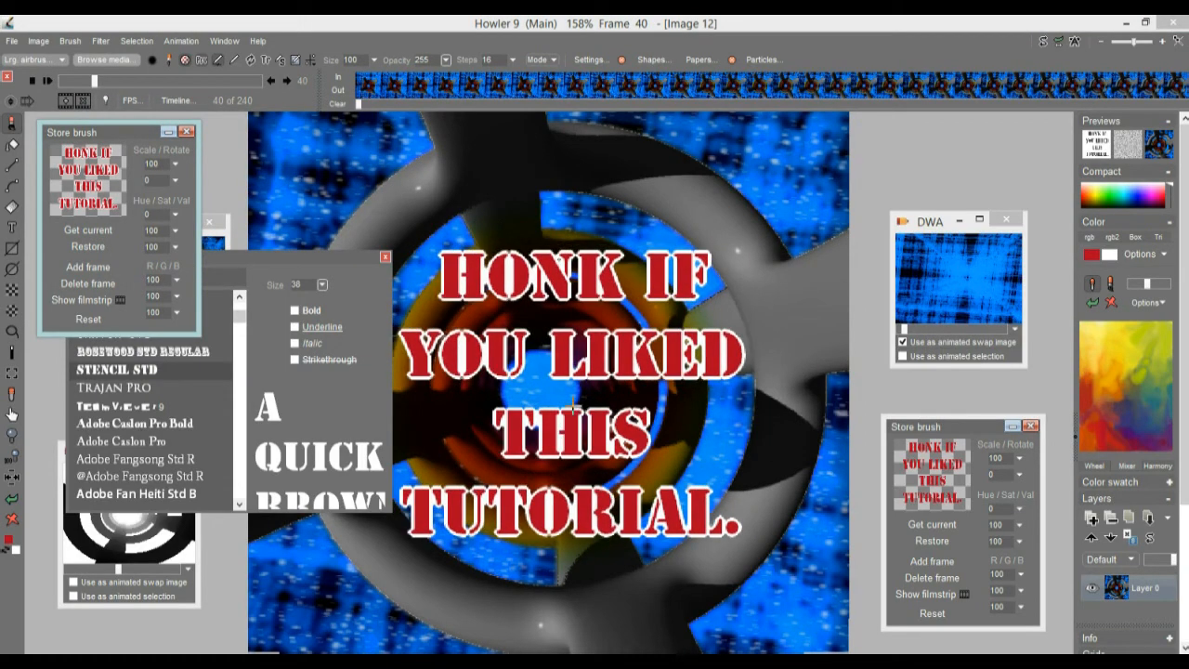
# - Add a black drop shadow with increased fuzziness and opacity to the text brush, and store a managed copy of the result
pyautogui.click(70, 41)
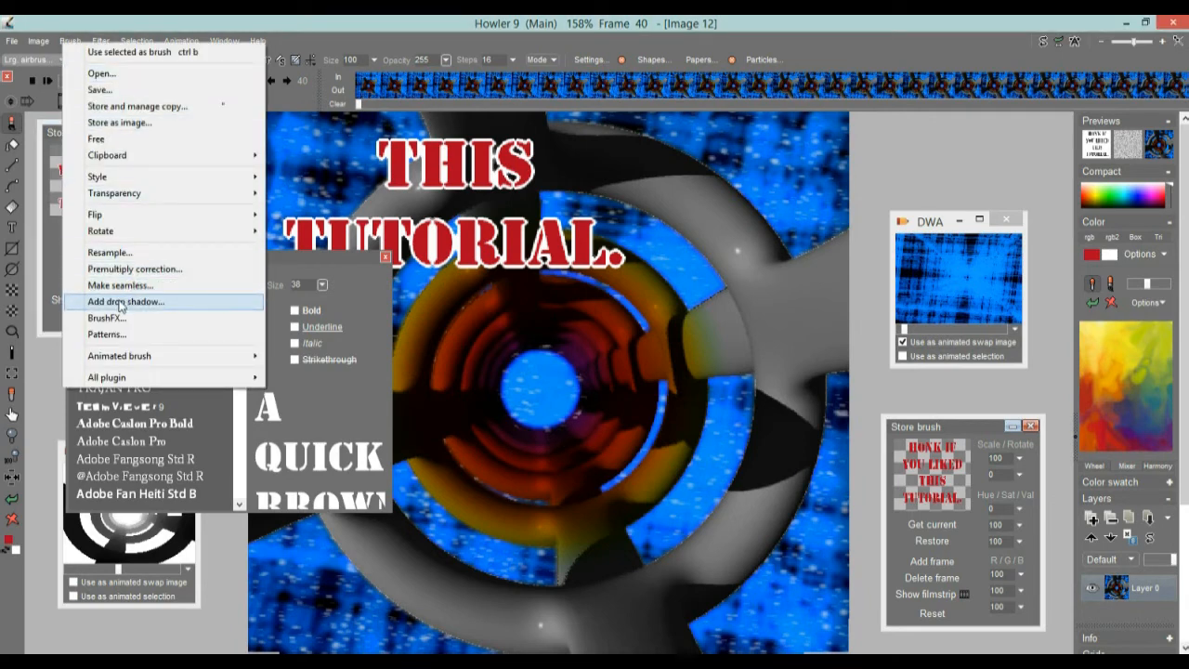
pyautogui.click(120, 302)
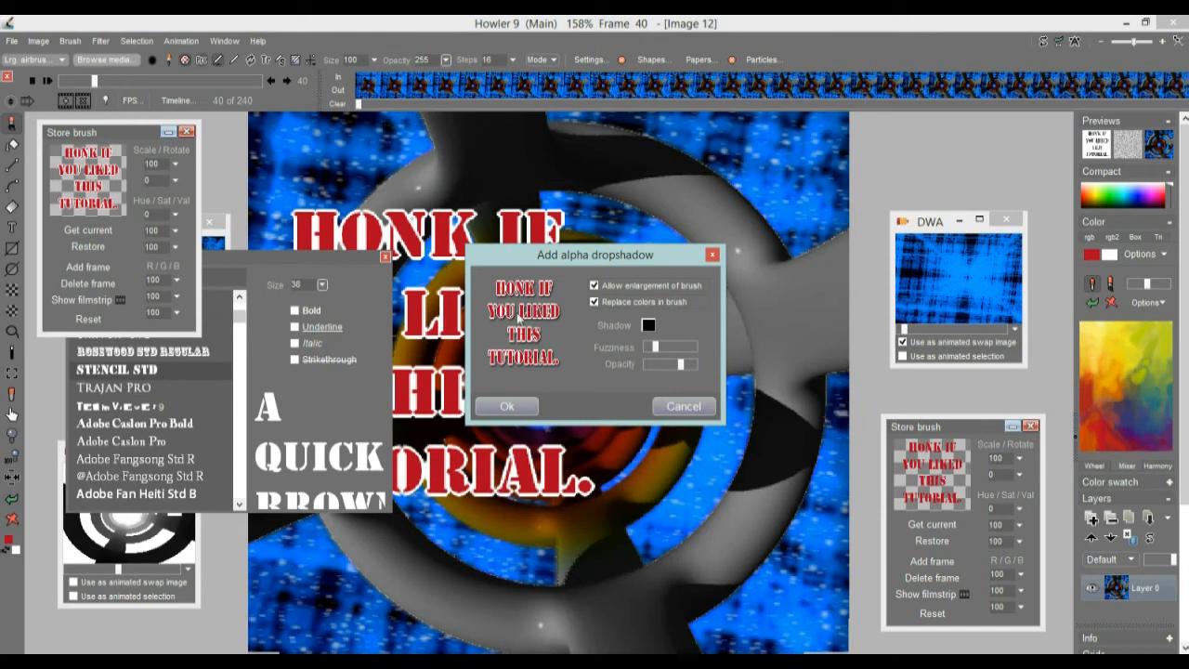
pyautogui.moveTo(660, 346); pyautogui.dragTo(671, 346)
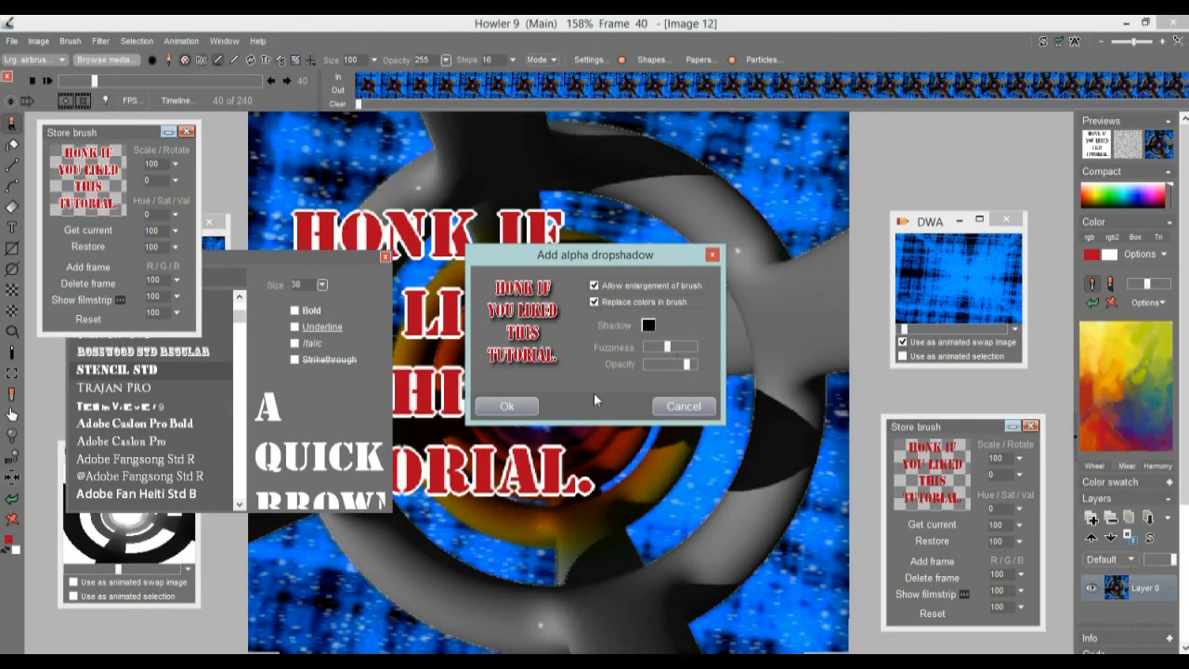
pyautogui.click(511, 408)
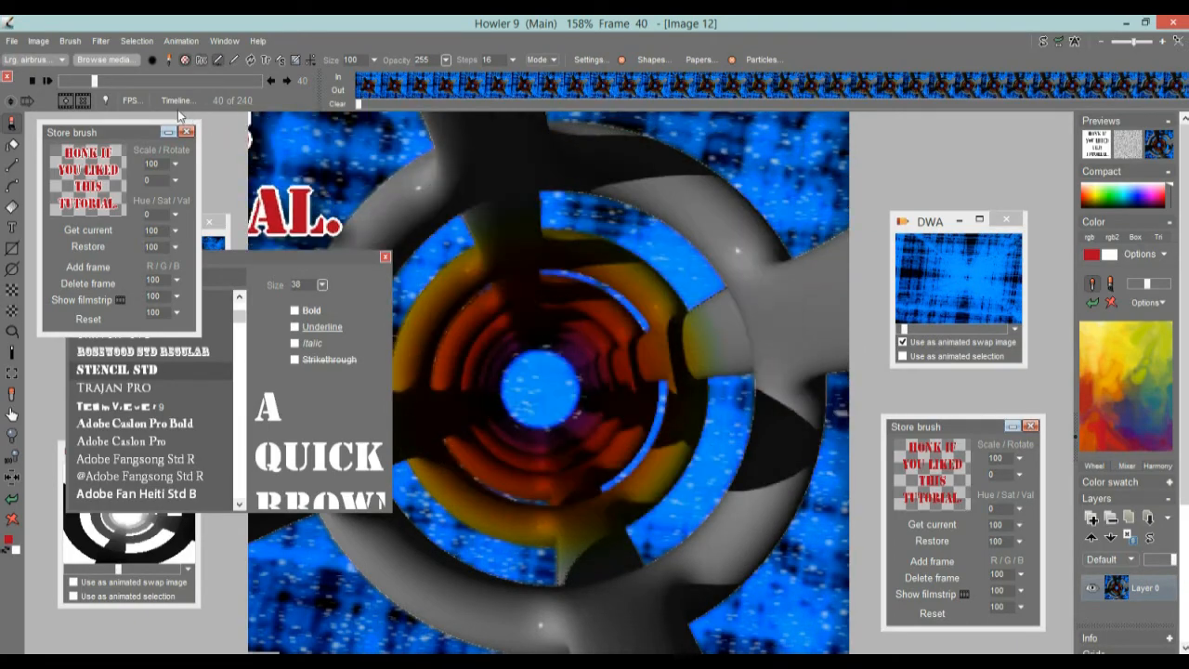
pyautogui.click(73, 41)
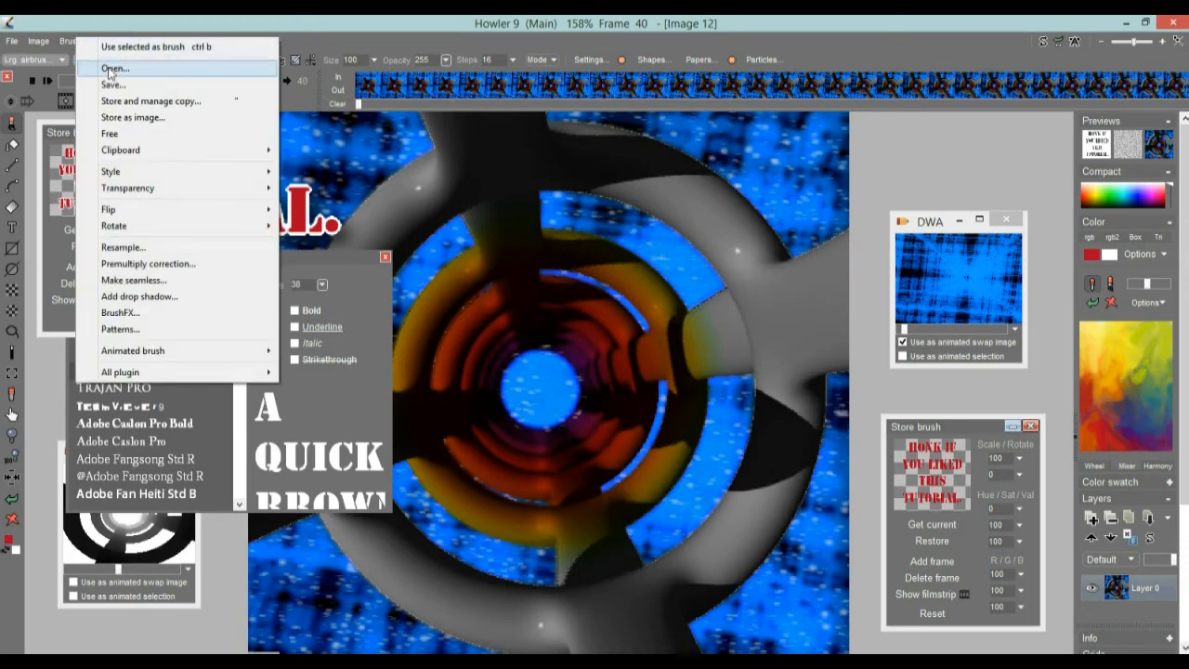
pyautogui.click(174, 102)
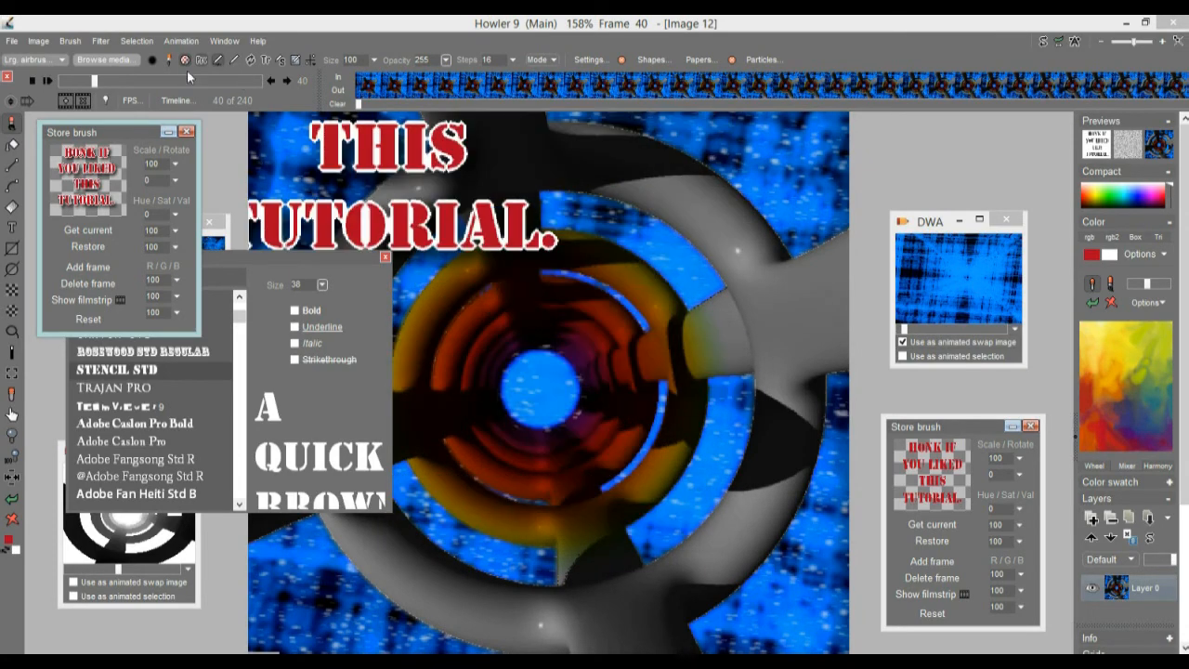
pyautogui.moveTo(92, 82); pyautogui.dragTo(17, 99)
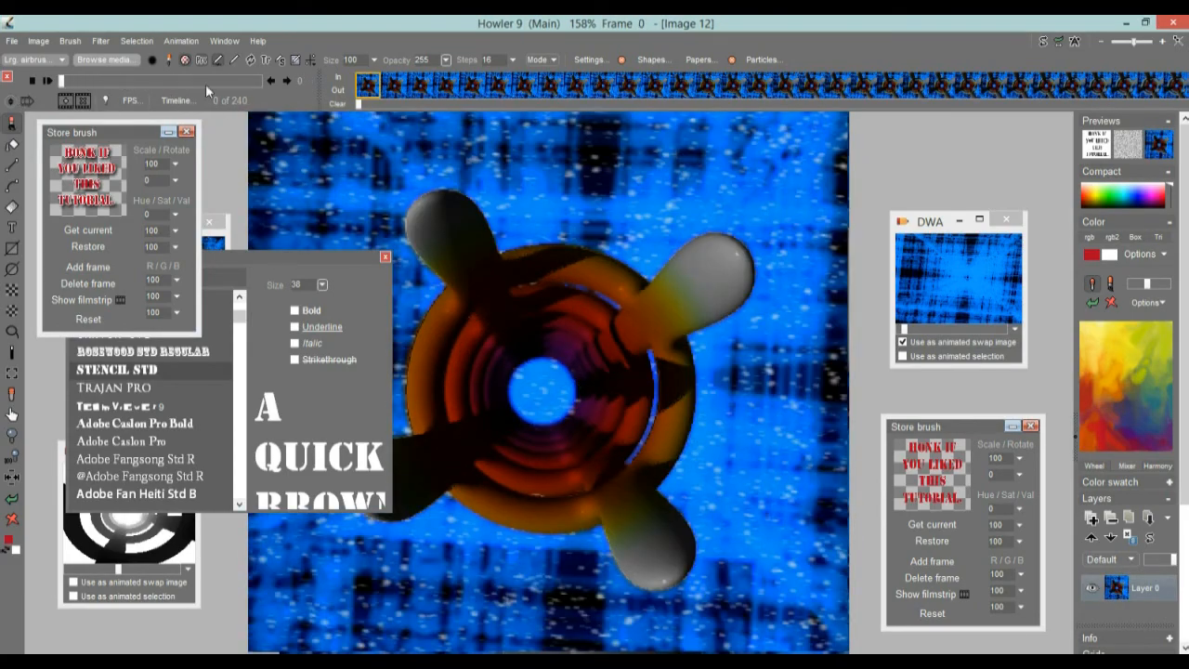
pyautogui.click(178, 41)
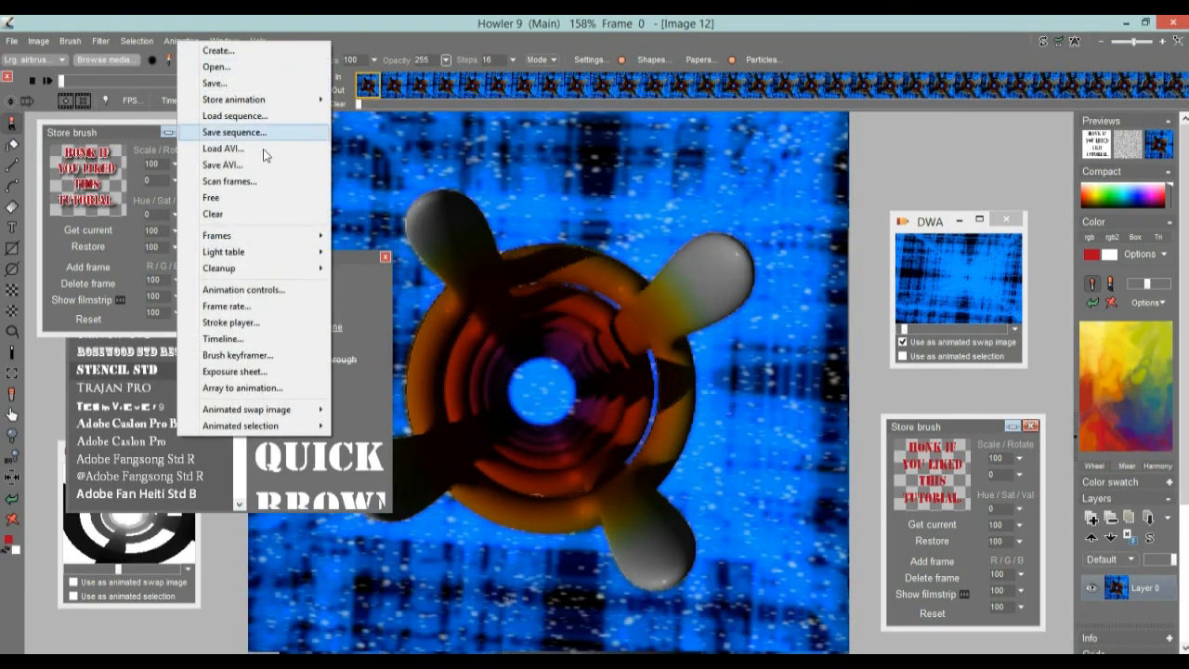
pyautogui.click(237, 355)
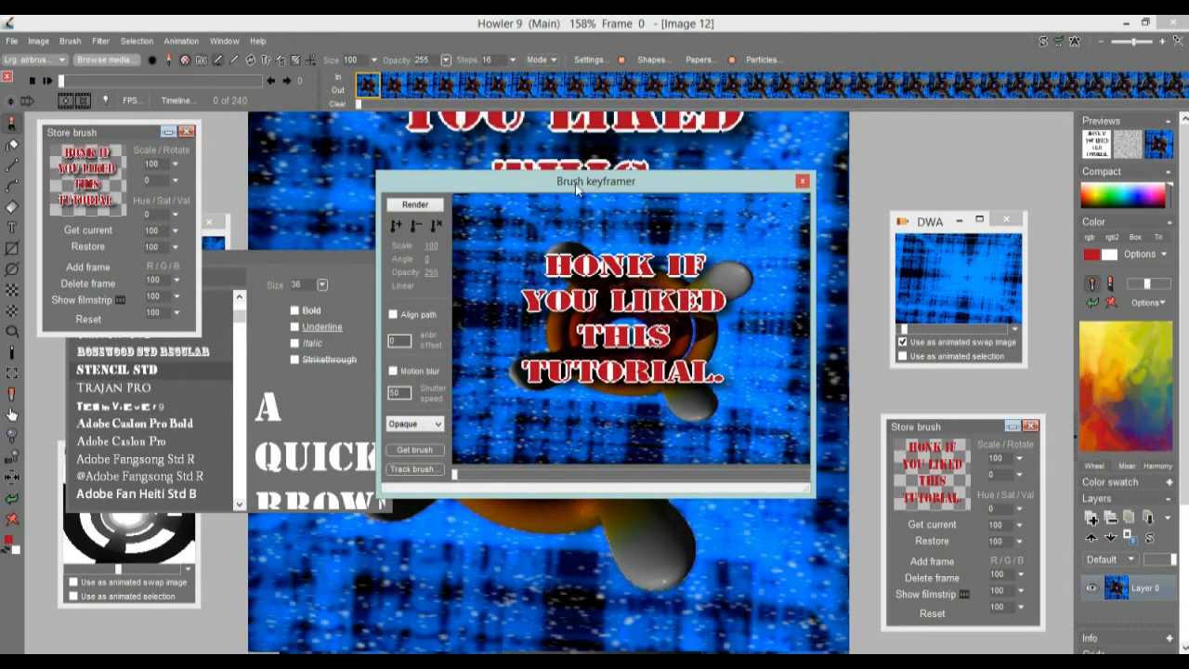
pyautogui.moveTo(576, 189); pyautogui.dragTo(376, 98)
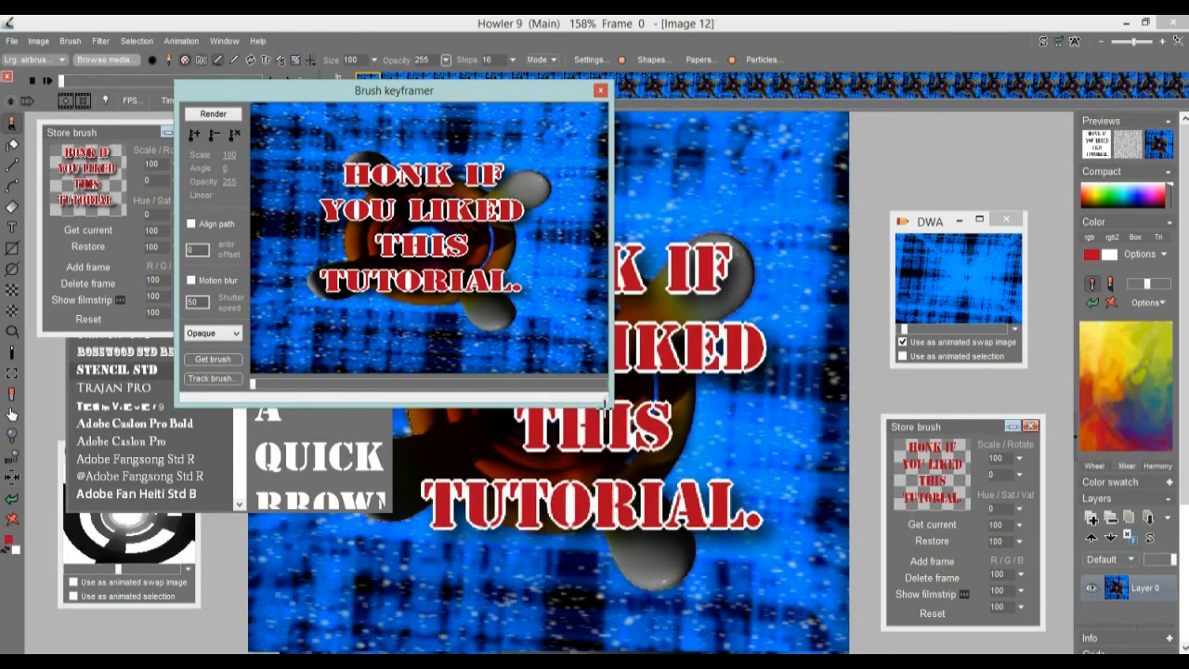
pyautogui.moveTo(602, 395)
pyautogui.mouseDown()
pyautogui.moveTo(1059, 604)
pyautogui.moveTo(1054, 624)
pyautogui.moveTo(1000, 621)
pyautogui.mouseUp()
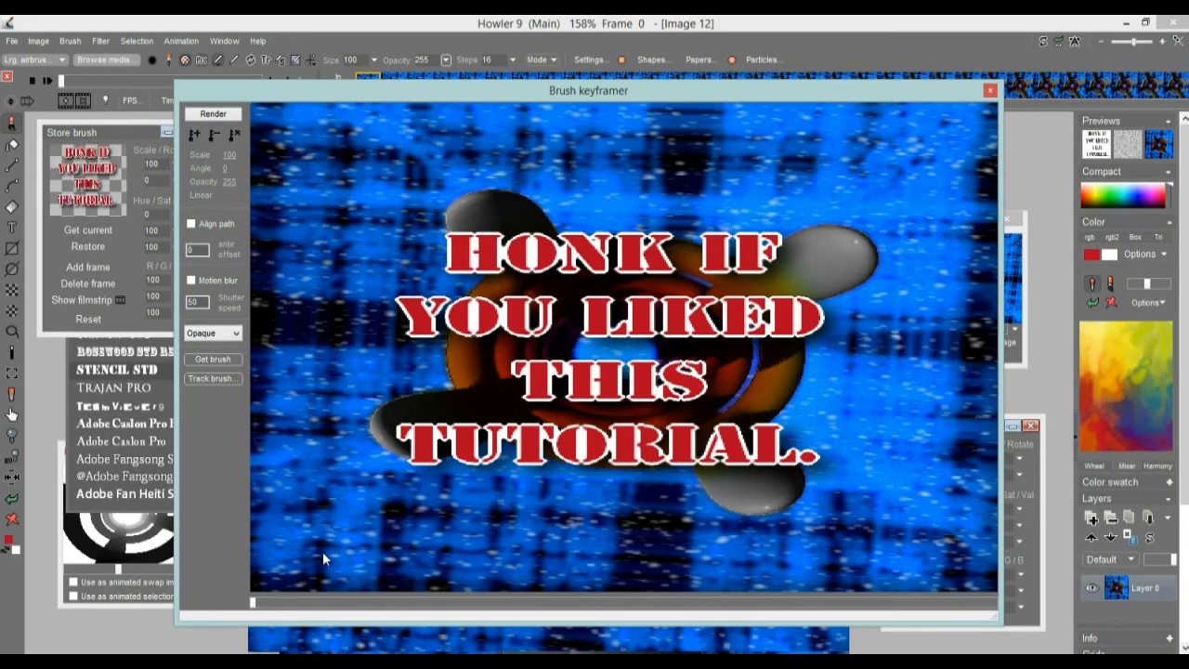
pyautogui.moveTo(259, 608); pyautogui.dragTo(611, 609)
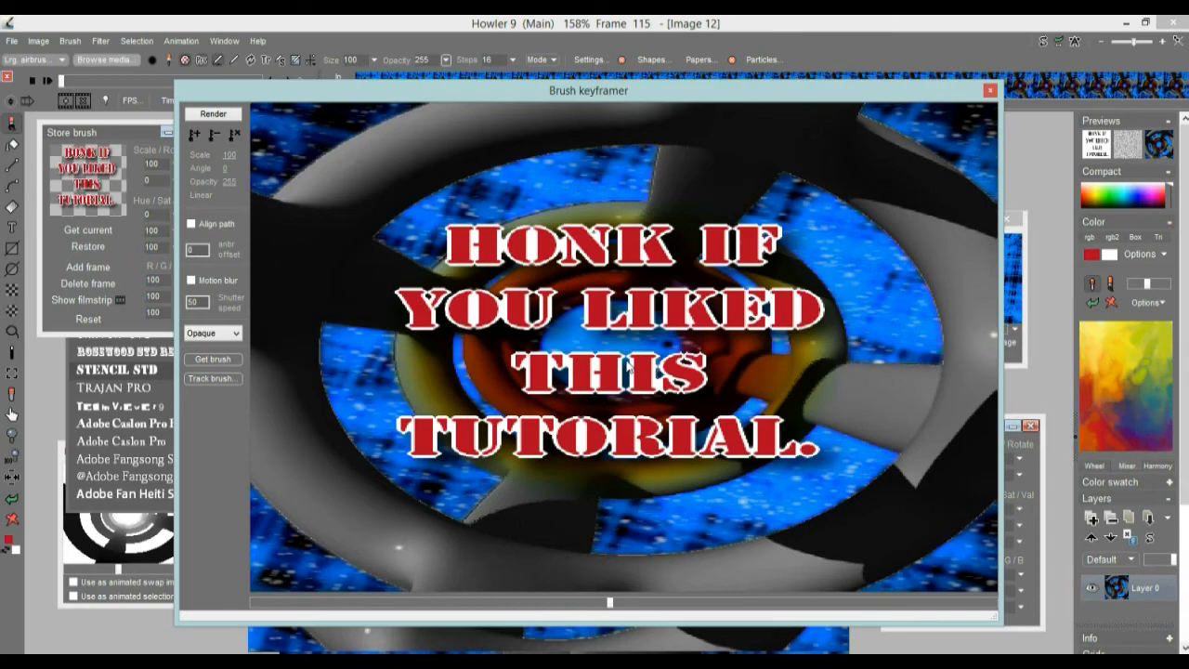
pyautogui.moveTo(610, 604); pyautogui.dragTo(744, 584)
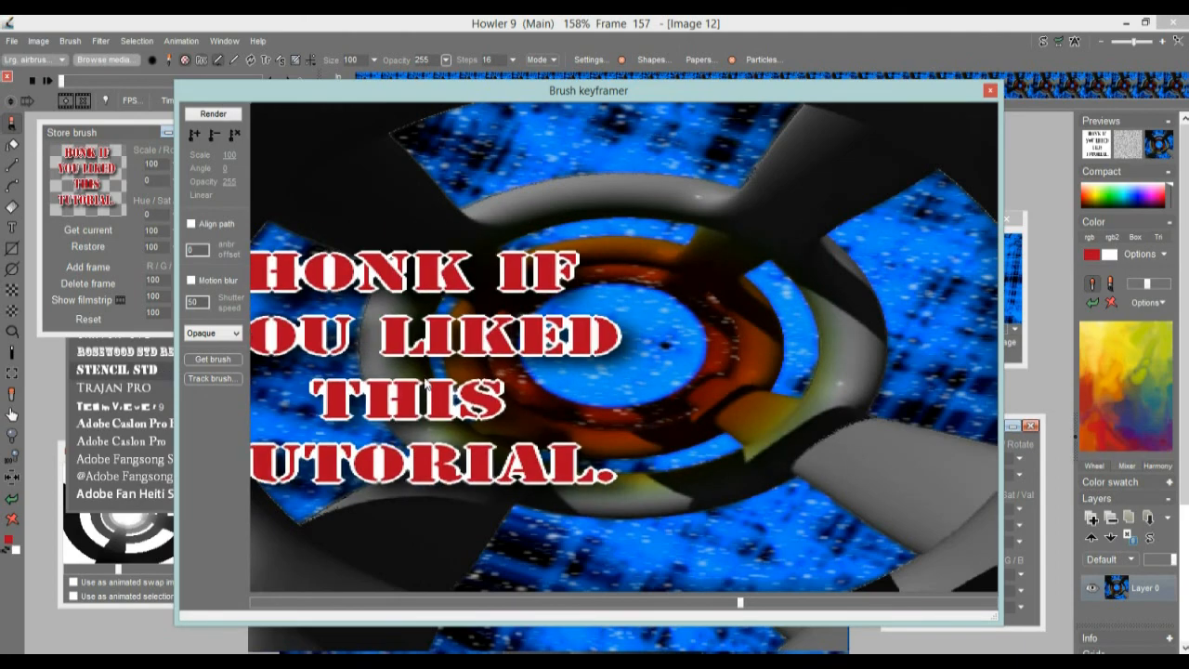
pyautogui.click(991, 91)
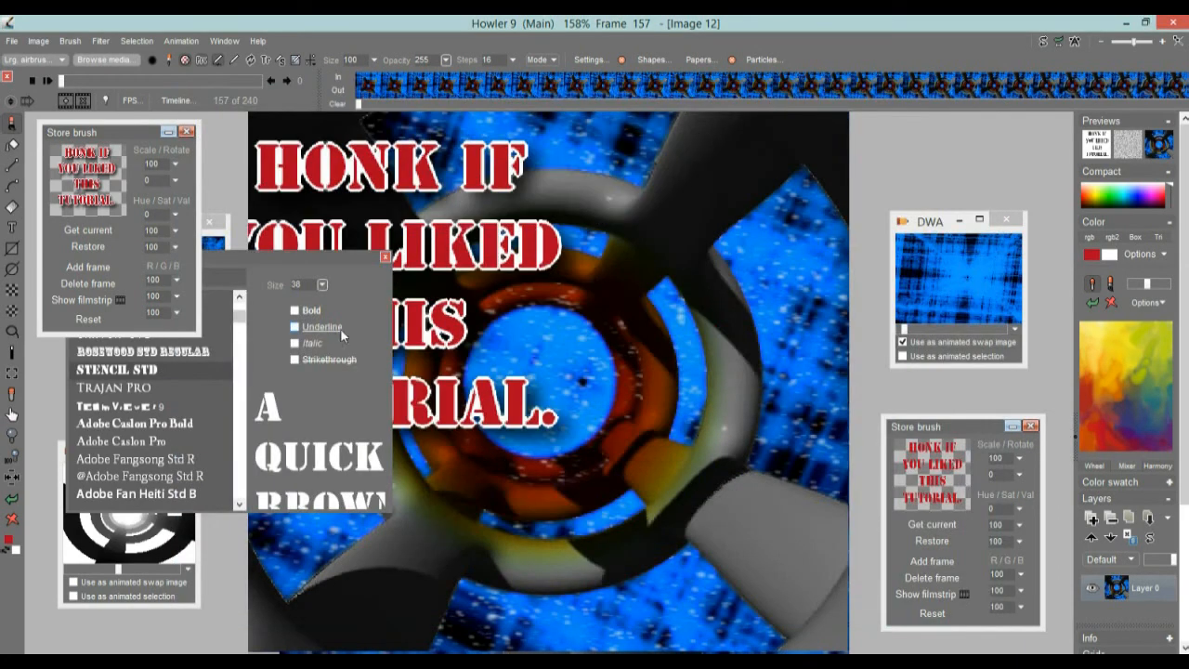
# - Park the outlined and shadowed stored-brush windows beside the first one, close the font list and reposition the black-and-white DWA thumbnail
pyautogui.moveTo(95, 130)
pyautogui.mouseDown()
pyautogui.moveTo(379, 121)
pyautogui.moveTo(974, 189)
pyautogui.mouseUp()
pyautogui.moveTo(100, 132); pyautogui.dragTo(1004, 210)
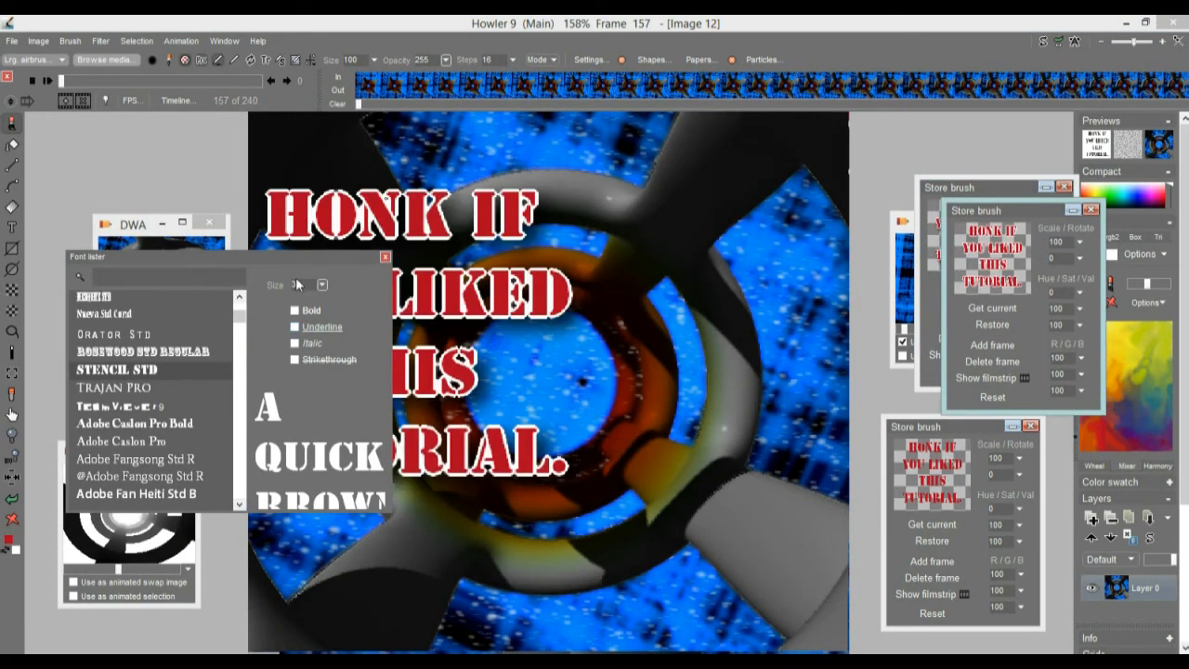
pyautogui.click(384, 257)
pyautogui.moveTo(96, 461); pyautogui.dragTo(98, 431)
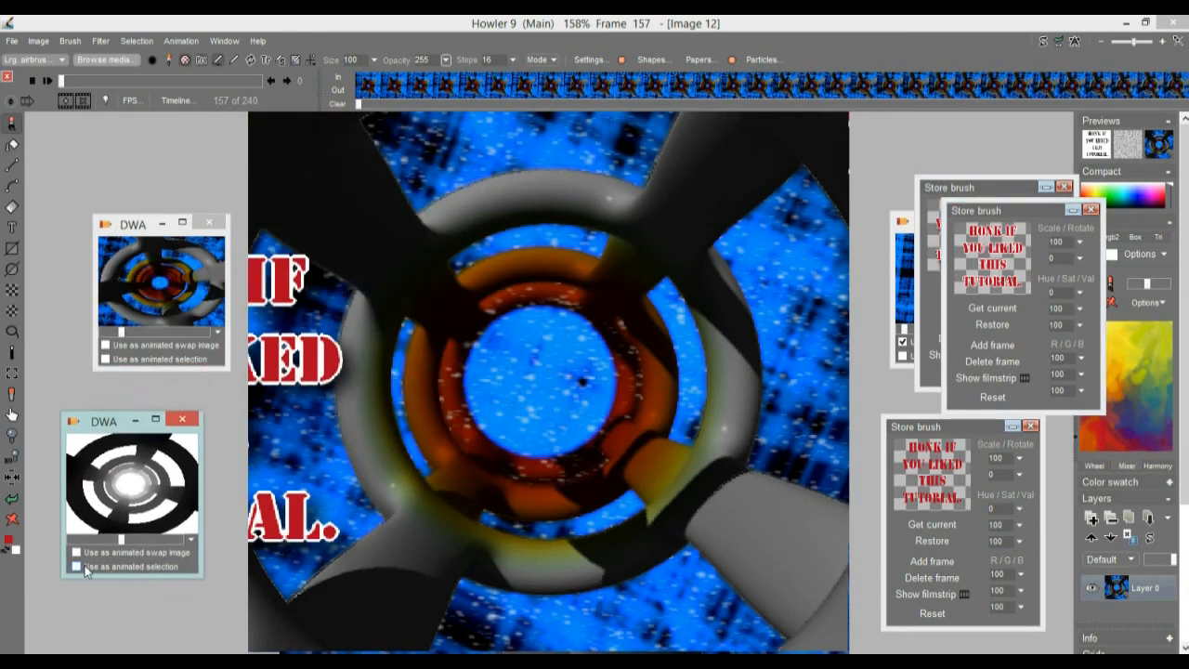
# - Use the black-and-white DWA as the animated selection, show its marching ants and check the mask against the tunnel at several frames
pyautogui.click(76, 565)
pyautogui.moveTo(83, 84); pyautogui.dragTo(146, 80)
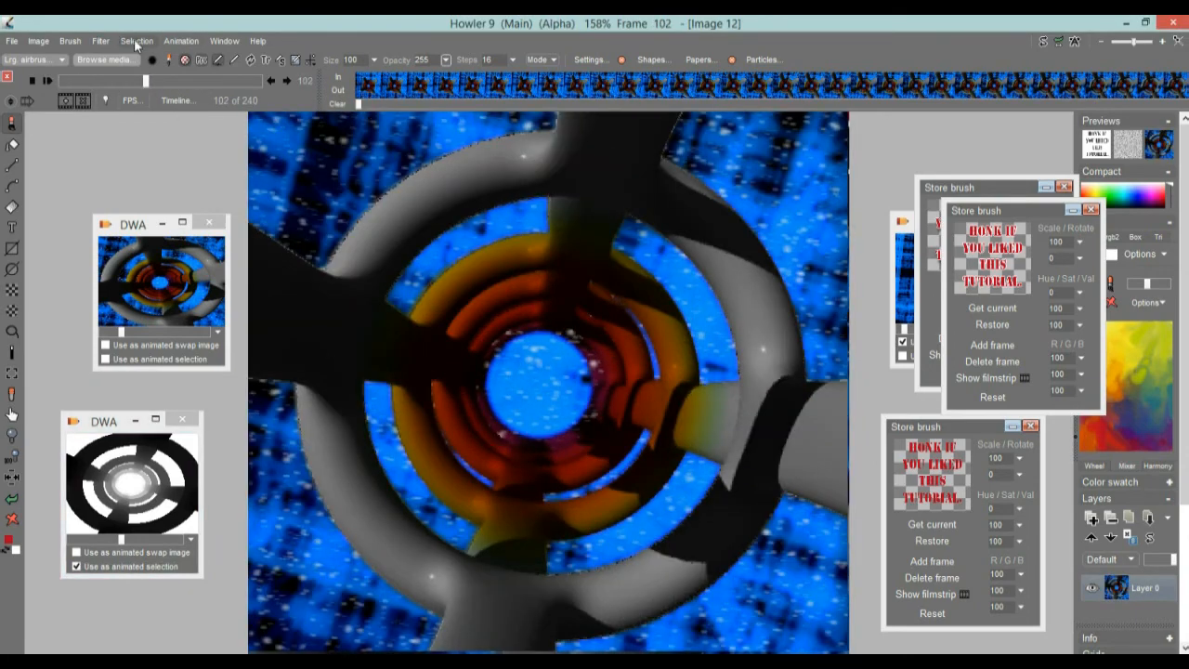
pyautogui.click(136, 42)
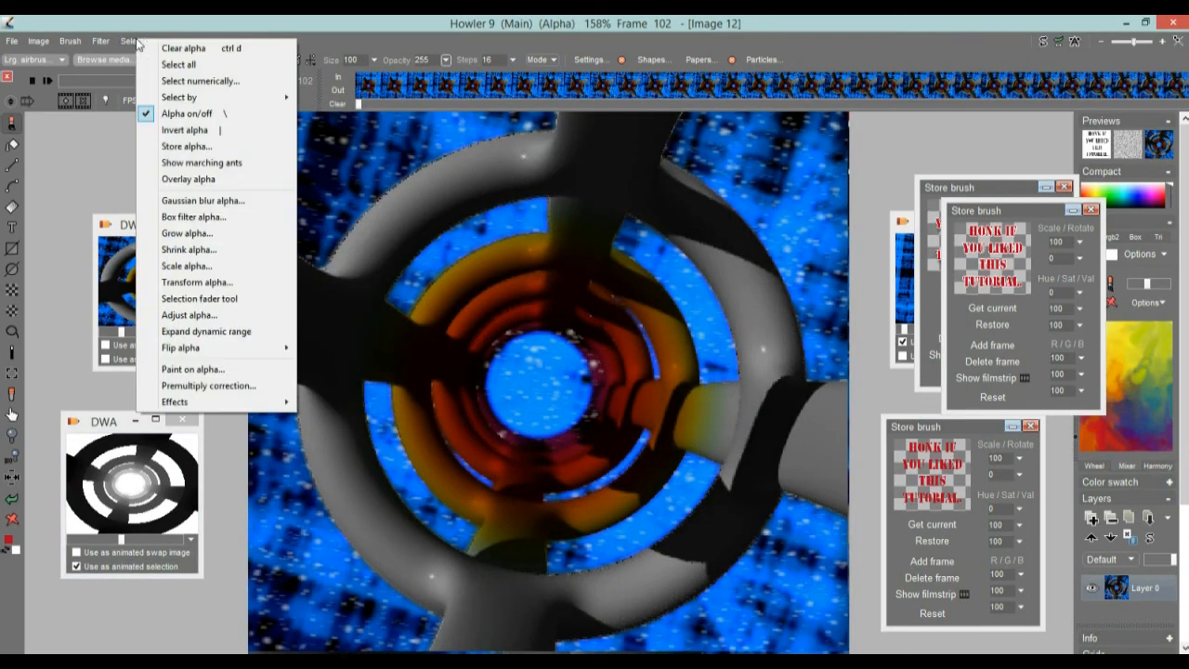
pyautogui.click(185, 166)
pyautogui.moveTo(104, 81); pyautogui.dragTo(153, 81)
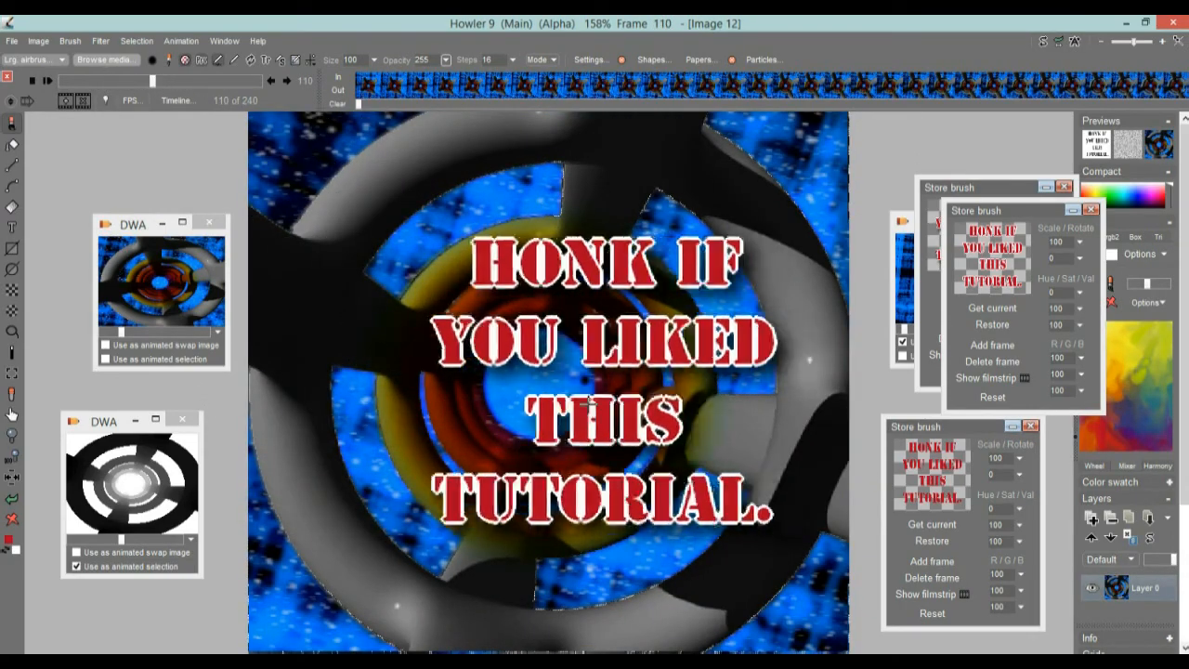
pyautogui.moveTo(155, 82)
pyautogui.mouseDown()
pyautogui.moveTo(125, 82)
pyautogui.moveTo(186, 82)
pyautogui.mouseUp()
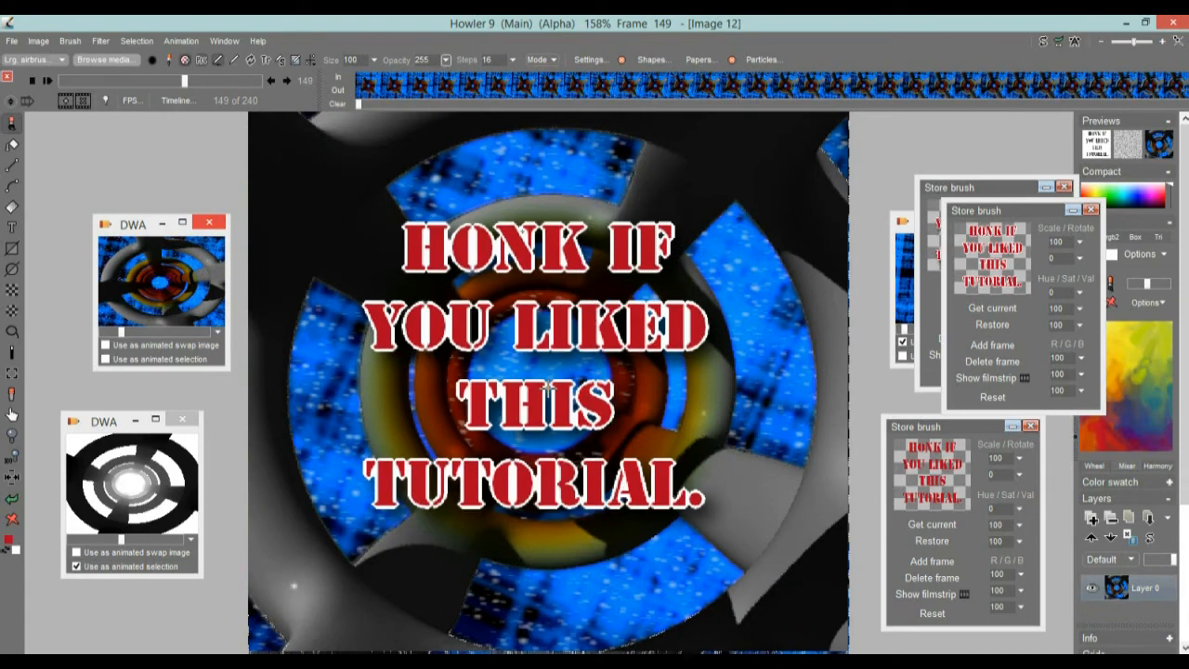
pyautogui.moveTo(183, 82); pyautogui.dragTo(132, 82)
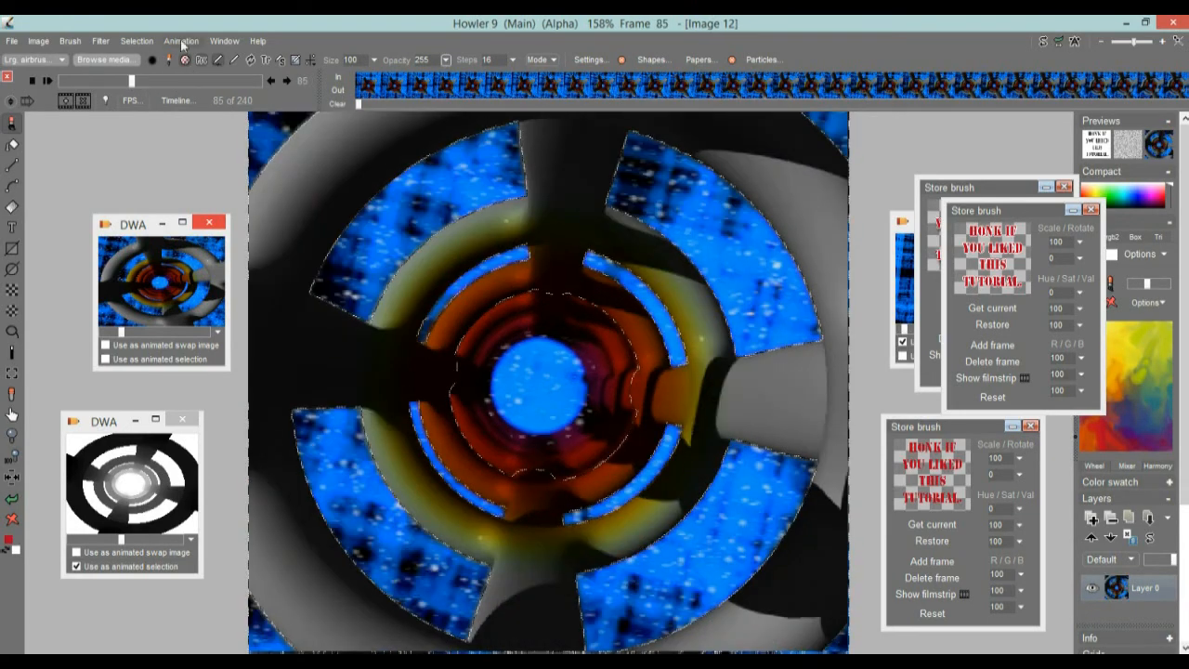
# - Open the Brush keyframer and enlarge its window to get a bigger preview of the tunnel
pyautogui.click(182, 41)
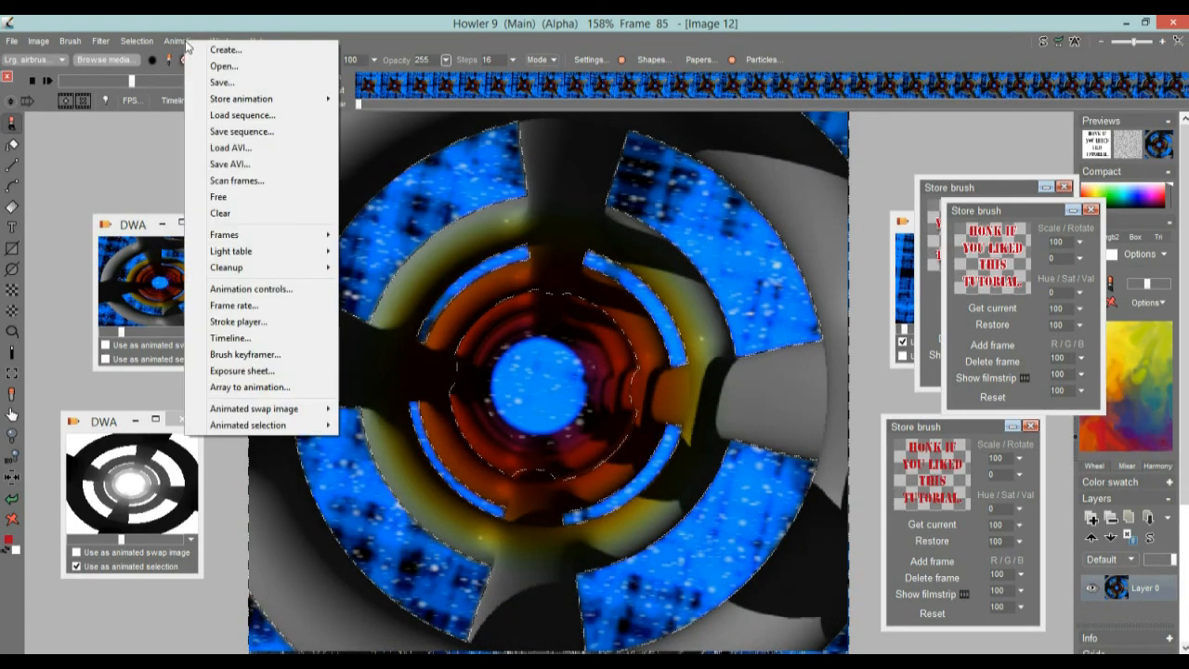
pyautogui.click(245, 361)
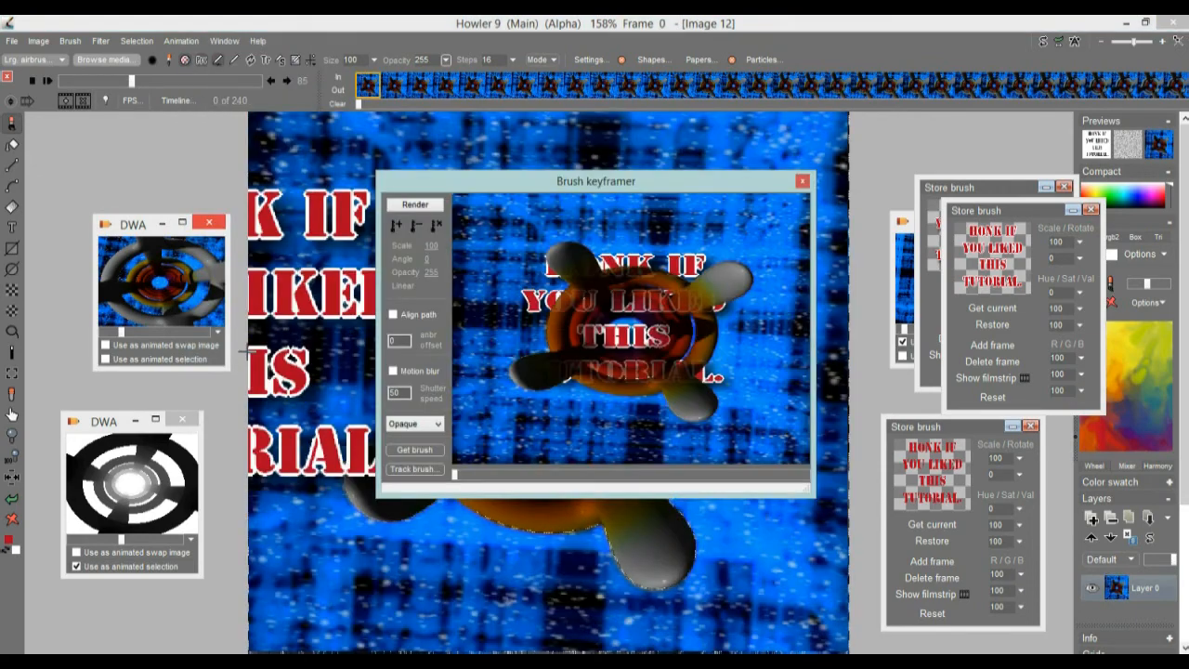
pyautogui.moveTo(283, 126); pyautogui.dragTo(227, 93)
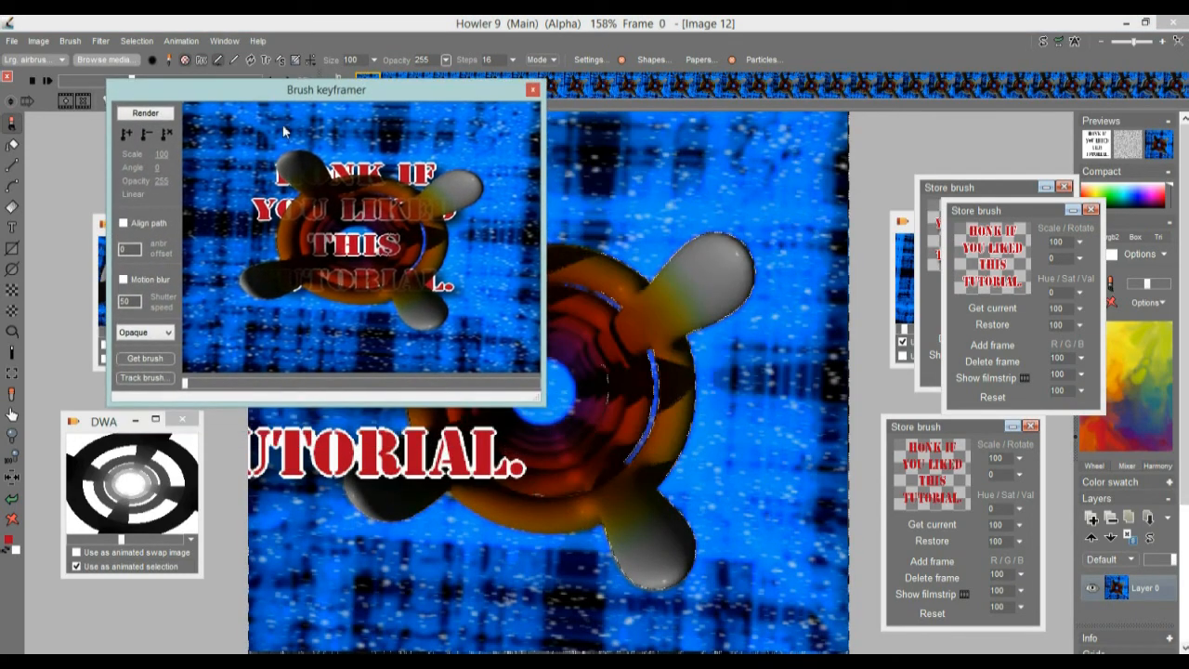
pyautogui.moveTo(532, 397); pyautogui.dragTo(1027, 653)
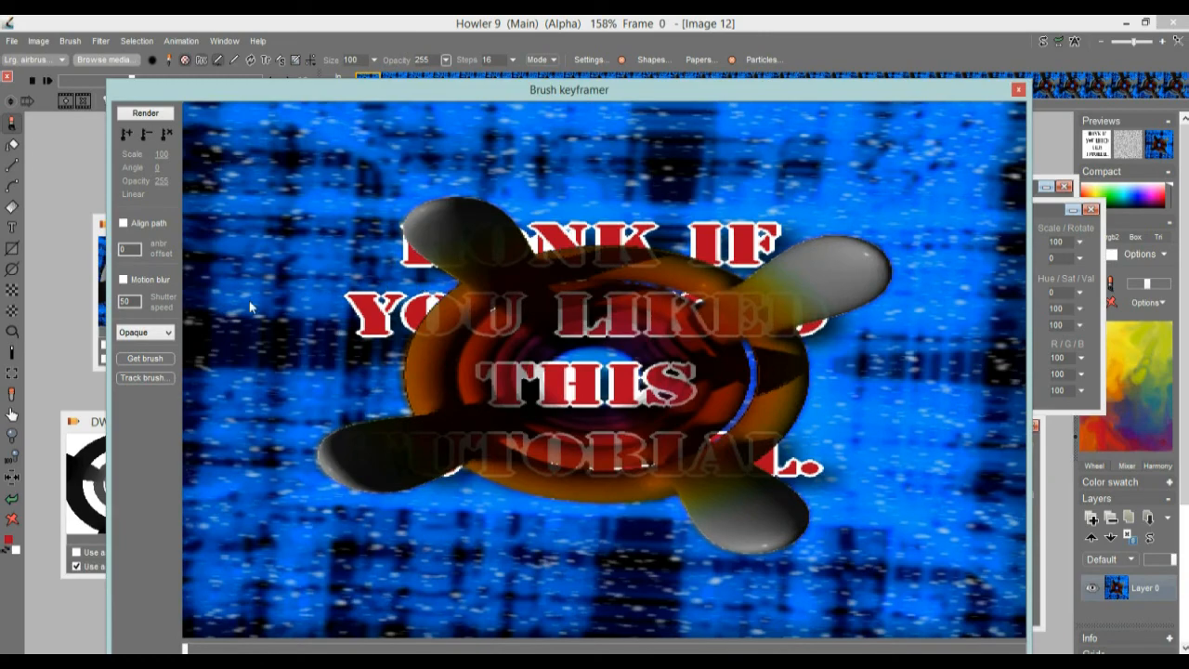
# - At frame 63 in the keyframer, scale the text brush to 22 and place it in the picture's upper-left corner
pyautogui.moveTo(569, 351); pyautogui.dragTo(635, 362)
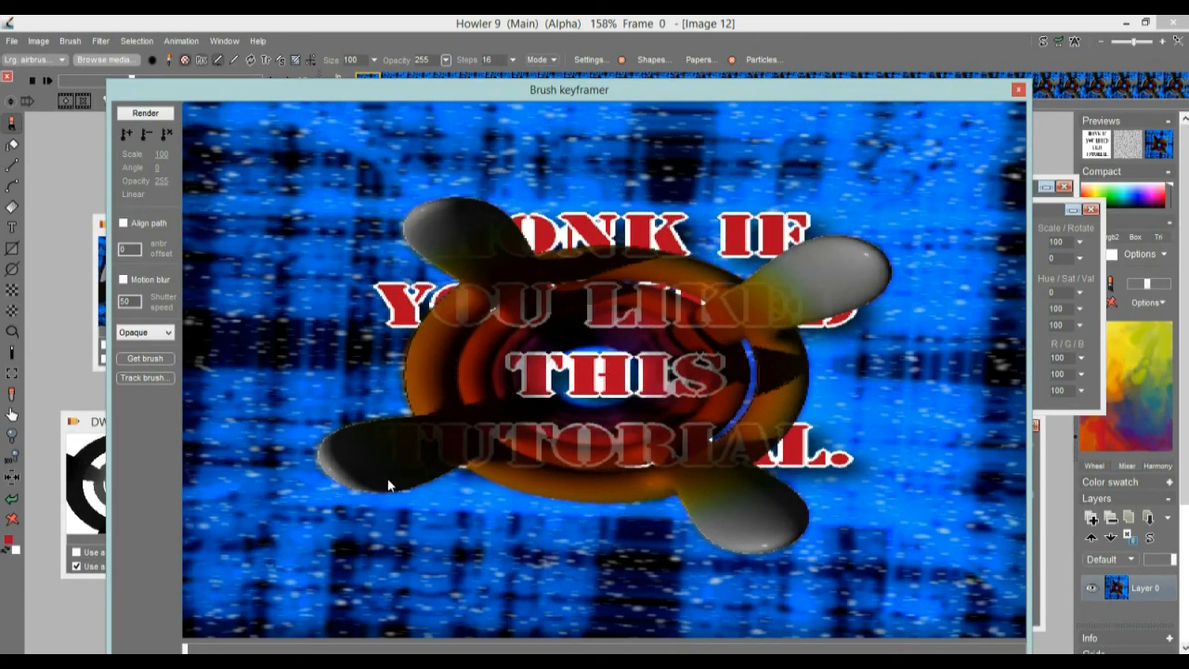
pyautogui.moveTo(220, 651); pyautogui.dragTo(406, 650)
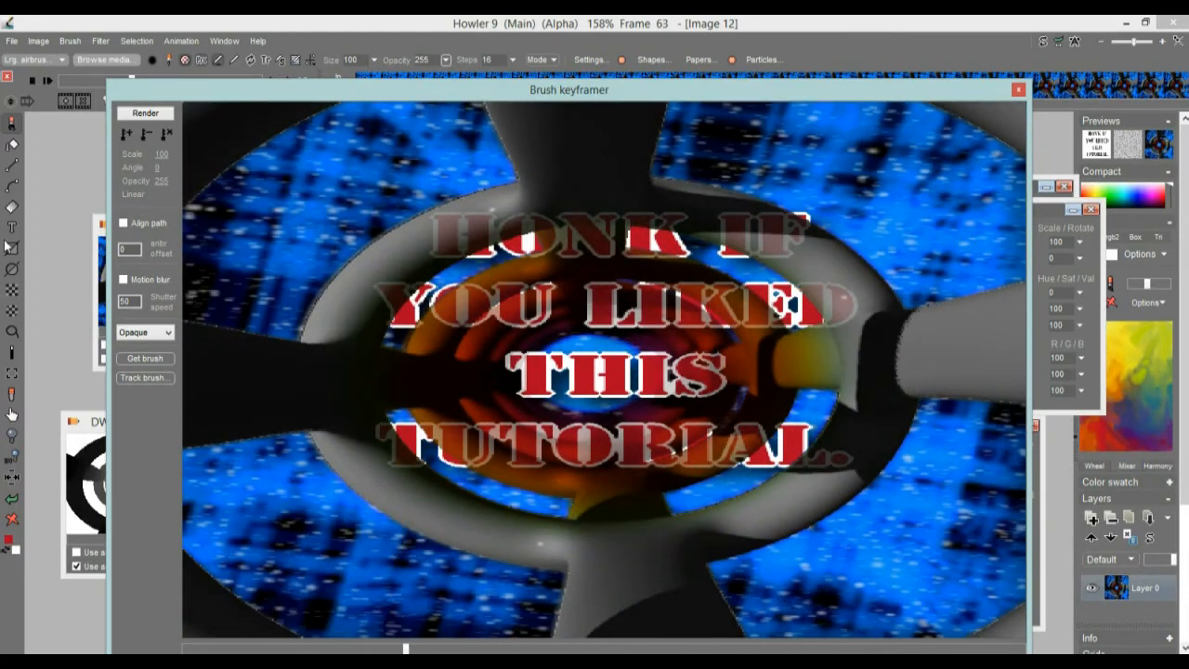
pyautogui.moveTo(711, 343); pyautogui.dragTo(393, 380)
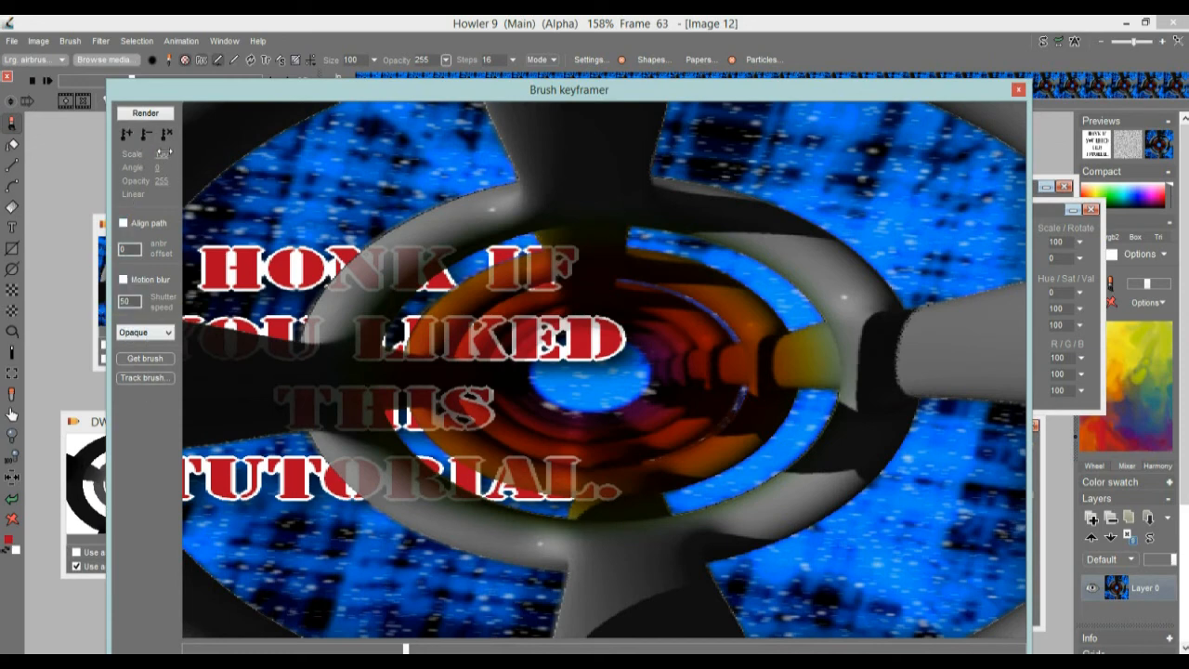
pyautogui.moveTo(144, 161); pyautogui.dragTo(150, 164)
pyautogui.moveTo(422, 292)
pyautogui.mouseDown()
pyautogui.moveTo(302, 171)
pyautogui.moveTo(198, 112)
pyautogui.moveTo(334, 200)
pyautogui.moveTo(555, 394)
pyautogui.moveTo(295, 151)
pyautogui.moveTo(335, 189)
pyautogui.mouseUp()
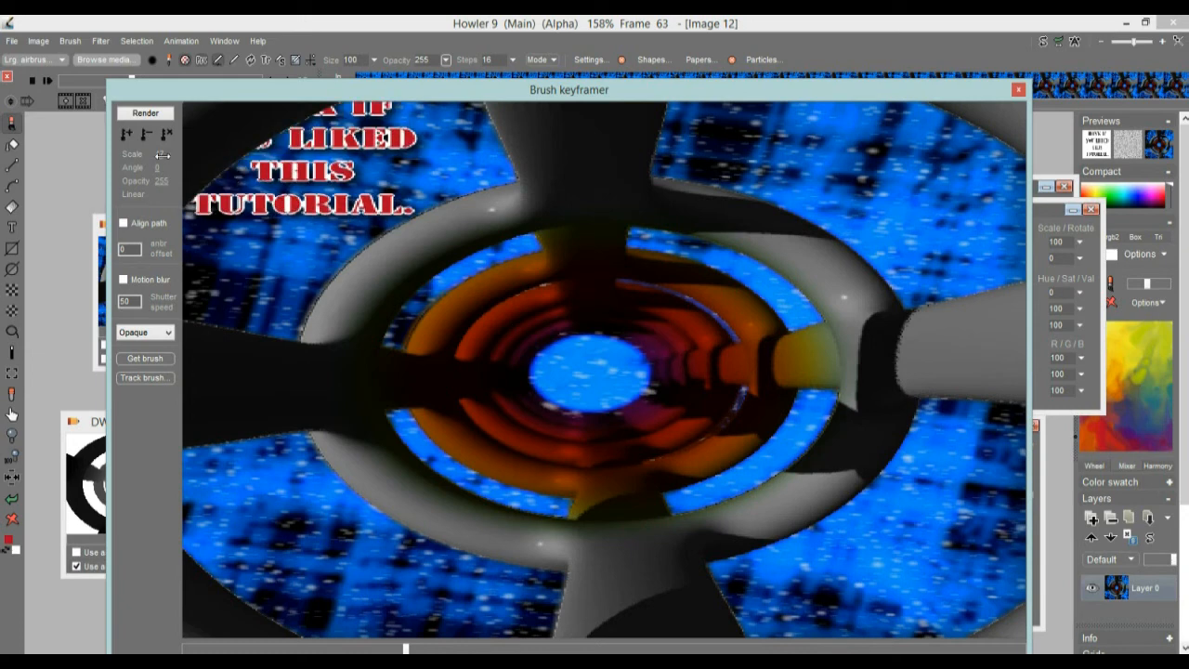
pyautogui.moveTo(160, 153); pyautogui.dragTo(159, 153)
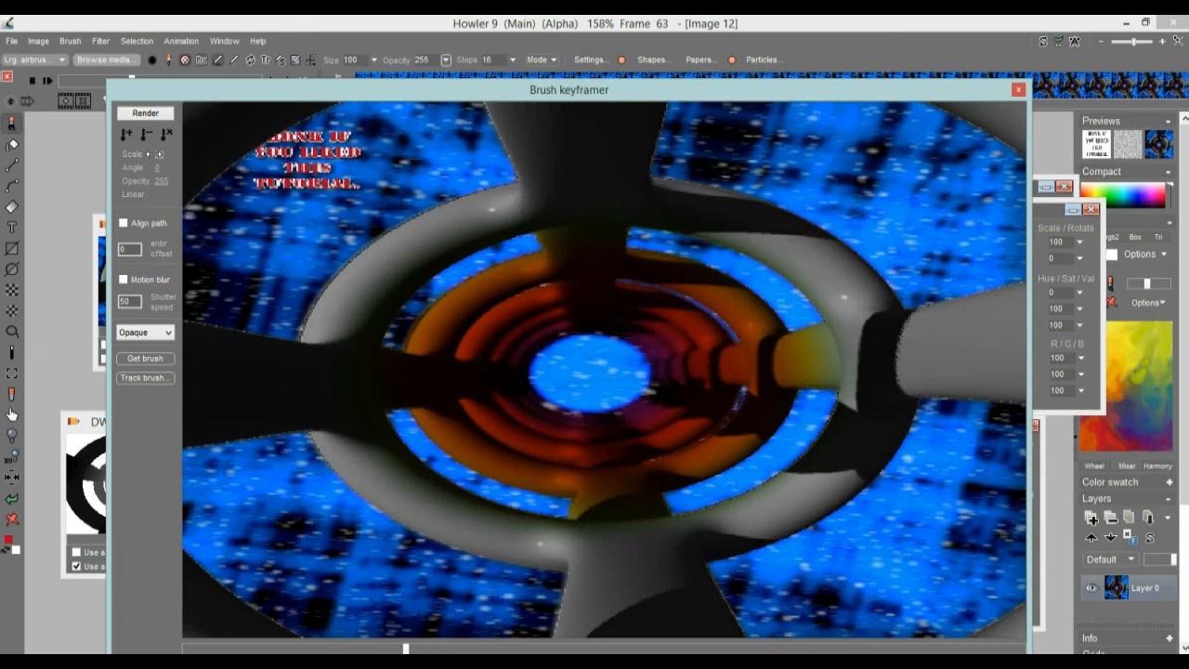
pyautogui.moveTo(300, 155)
pyautogui.mouseDown()
pyautogui.moveTo(217, 107)
pyautogui.moveTo(284, 153)
pyautogui.mouseUp()
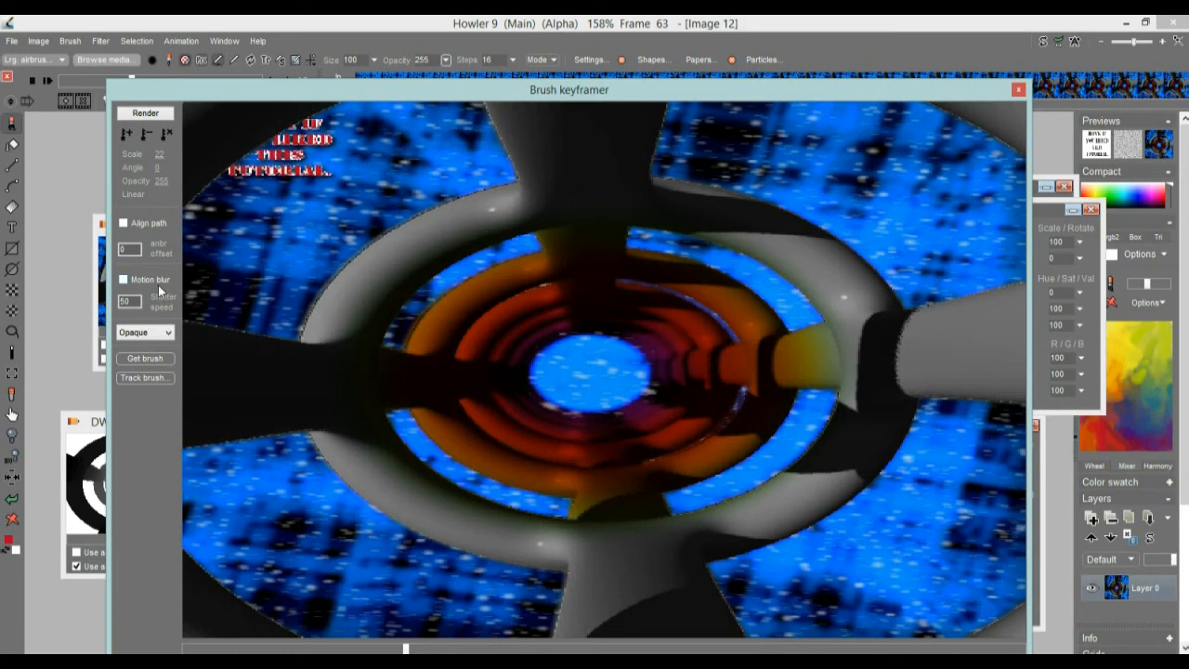
# - Set the text brush's opacity to 0 and add keyframes at frames 63 and 0
pyautogui.moveTo(161, 181); pyautogui.dragTo(28, 183)
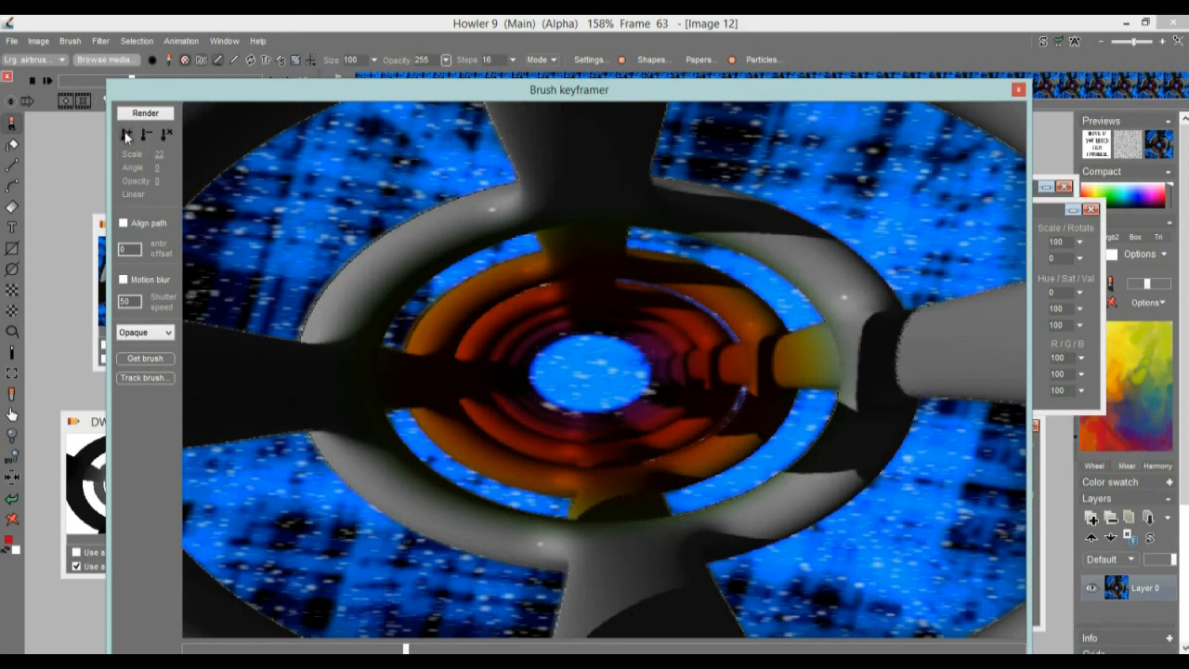
pyautogui.moveTo(352, 651); pyautogui.dragTo(176, 649)
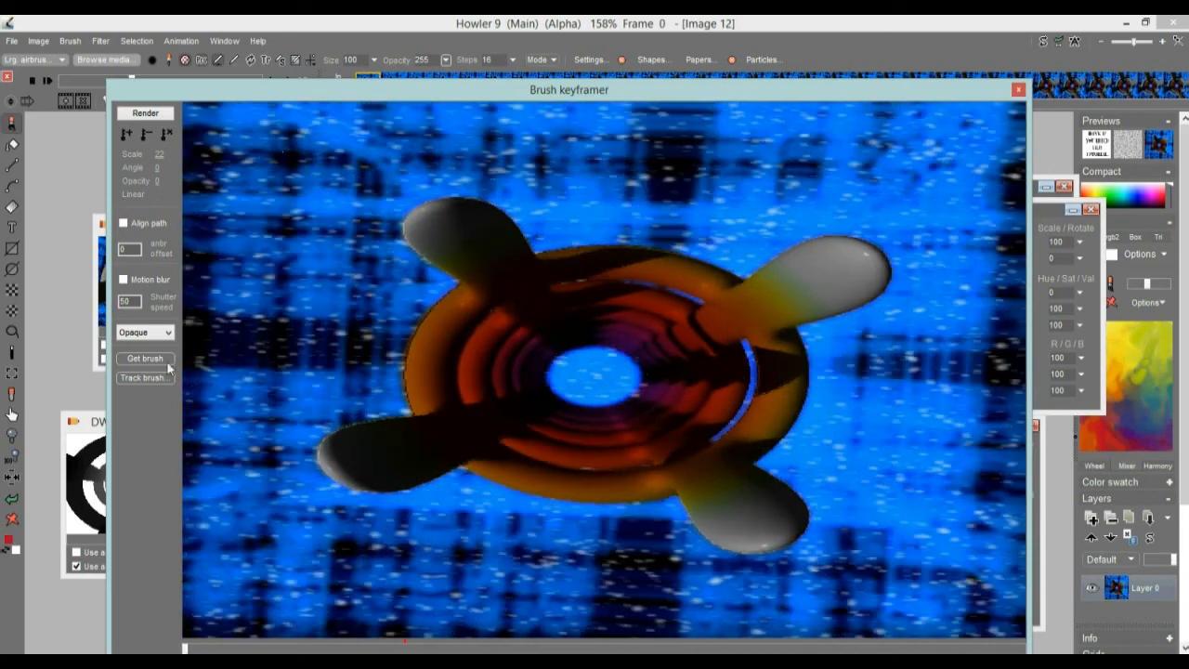
pyautogui.click(127, 134)
# - At frame 72, set the text brush's opacity to 255 and add a keyframe
pyautogui.moveTo(226, 651); pyautogui.dragTo(436, 649)
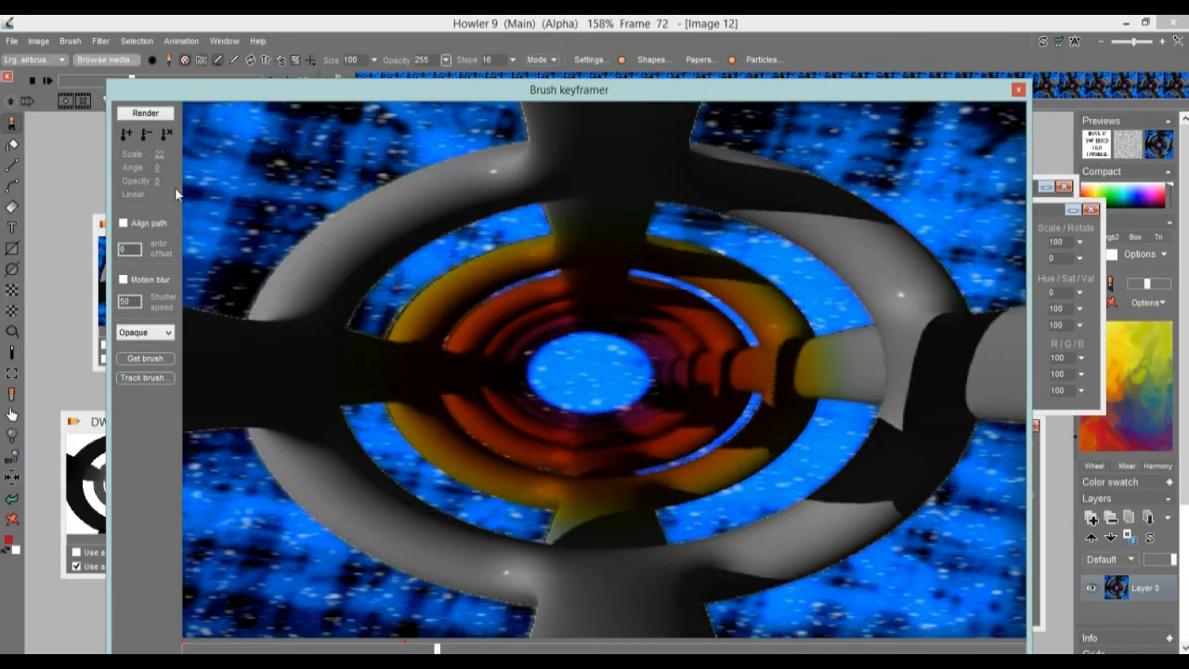
pyautogui.moveTo(158, 181); pyautogui.dragTo(345, 194)
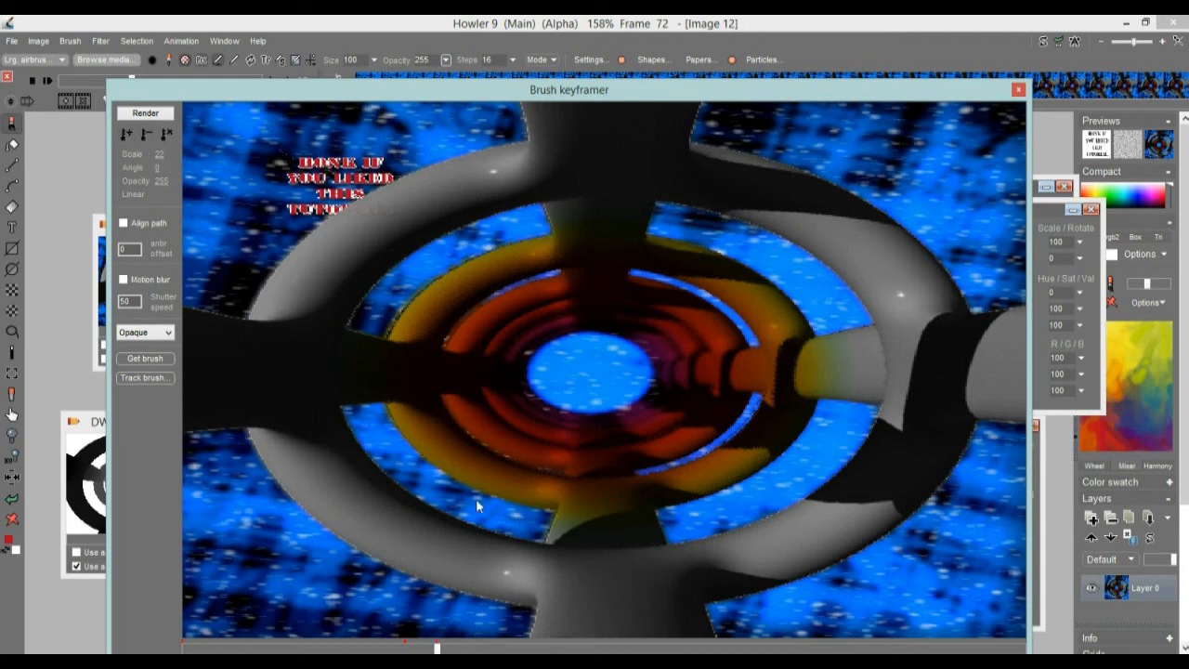
# - At frame 125, move the text brush to the tunnel's centre opening, set its angle to 509 and add a keyframe
pyautogui.moveTo(607, 650); pyautogui.dragTo(623, 650)
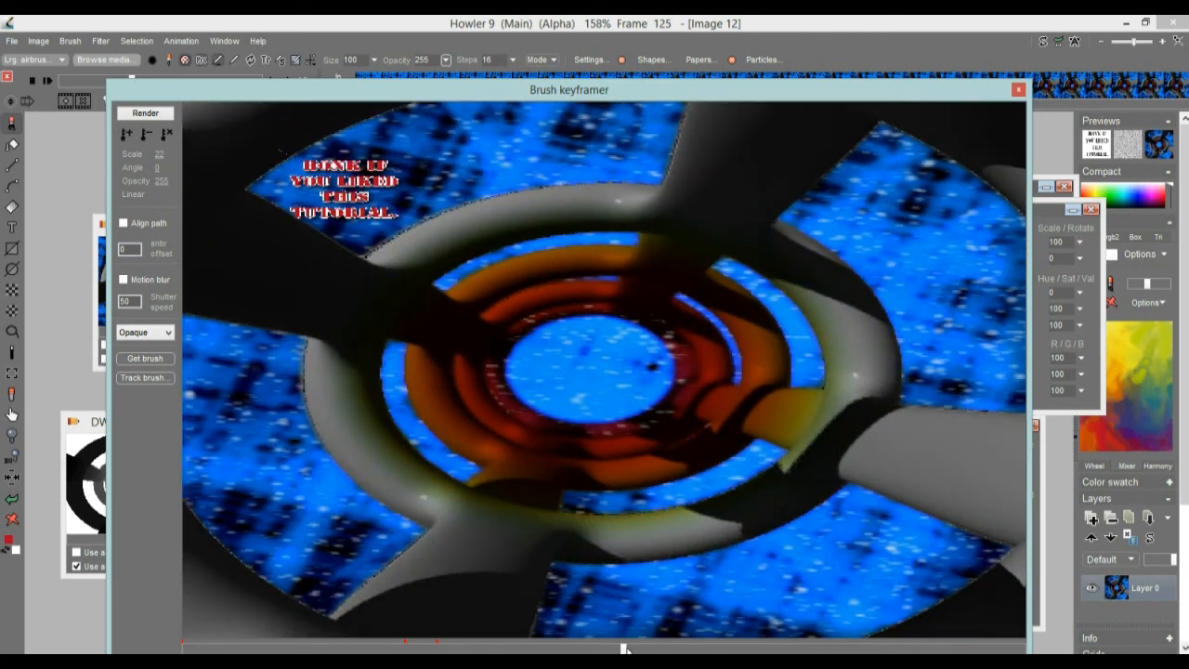
pyautogui.click(594, 382)
pyautogui.moveTo(594, 382); pyautogui.dragTo(591, 378)
pyautogui.moveTo(159, 167)
pyautogui.mouseDown()
pyautogui.moveTo(391, 212)
pyautogui.moveTo(537, 260)
pyautogui.mouseUp()
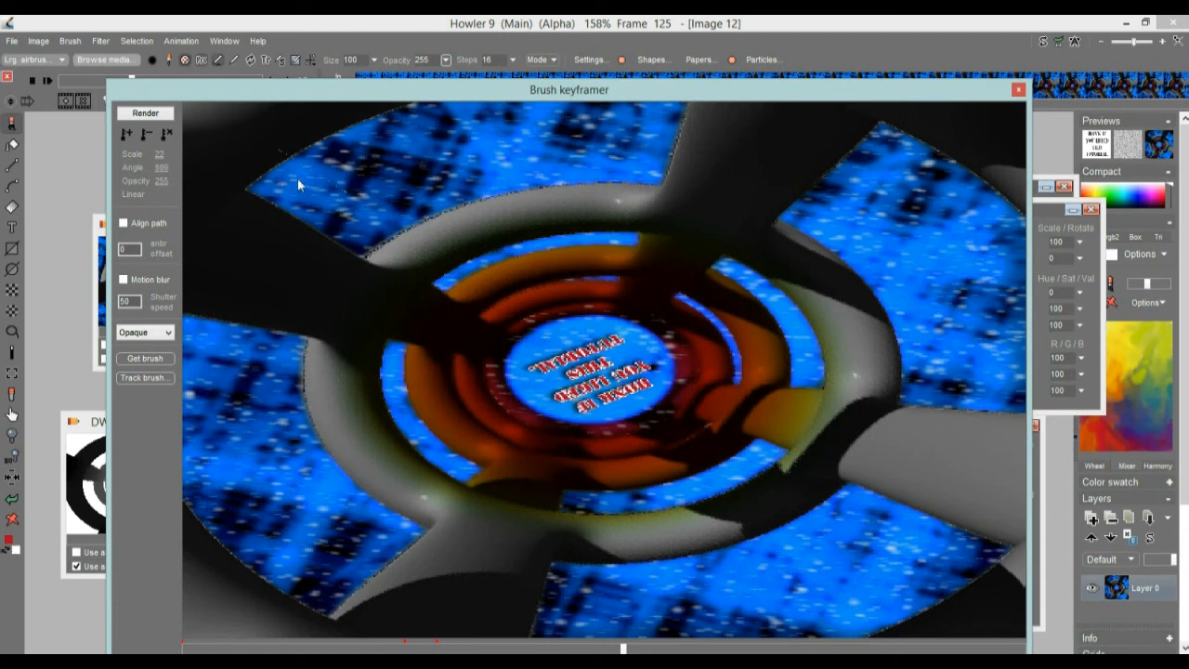
pyautogui.click(126, 137)
# - At frame 171, set the text brush's angle to 349 and its scale to 38, and add a keyframe
pyautogui.moveTo(628, 649); pyautogui.dragTo(785, 649)
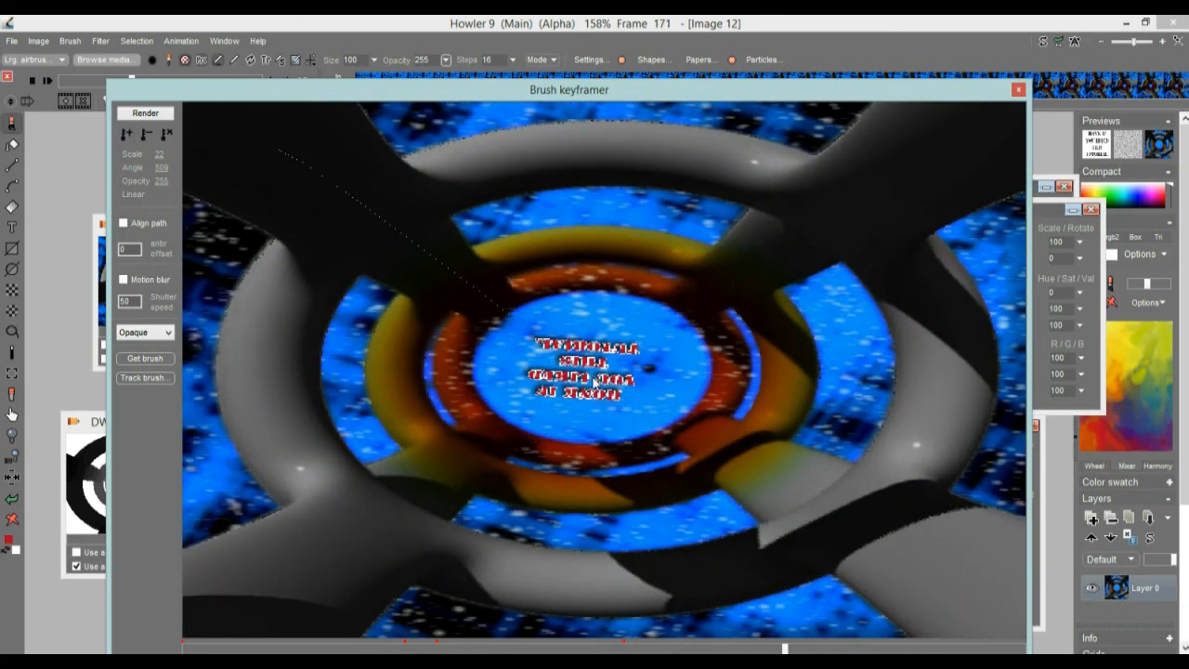
pyautogui.moveTo(161, 168)
pyautogui.mouseDown()
pyautogui.moveTo(23, 173)
pyautogui.moveTo(51, 155)
pyautogui.mouseUp()
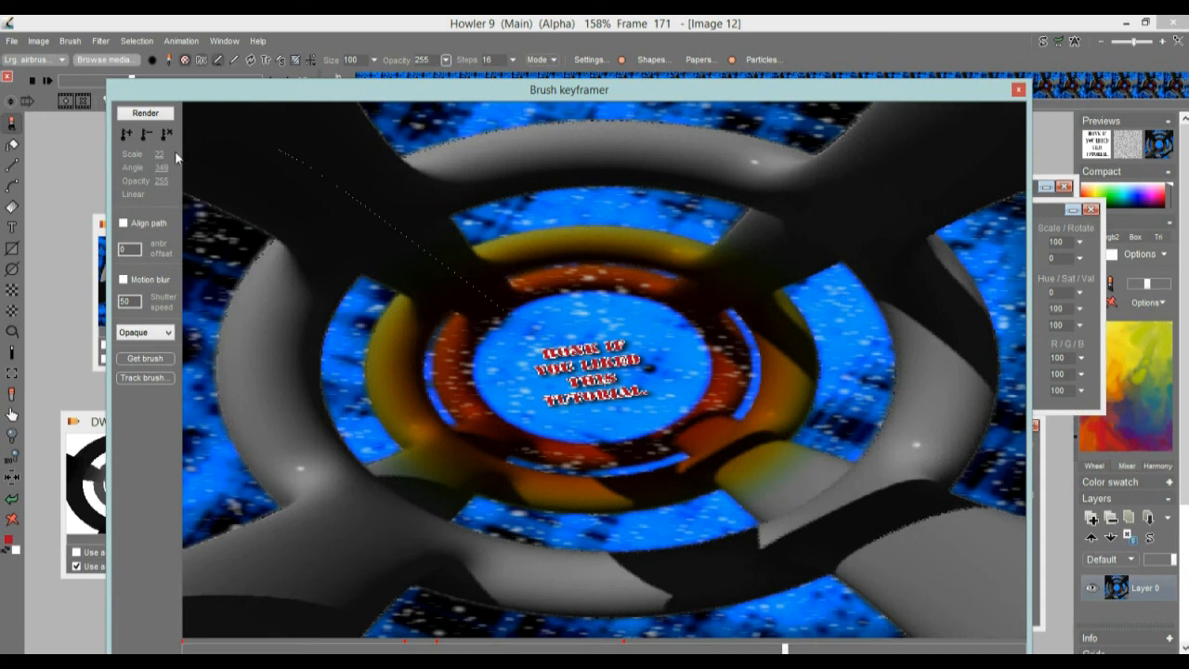
pyautogui.moveTo(157, 155); pyautogui.dragTo(160, 157)
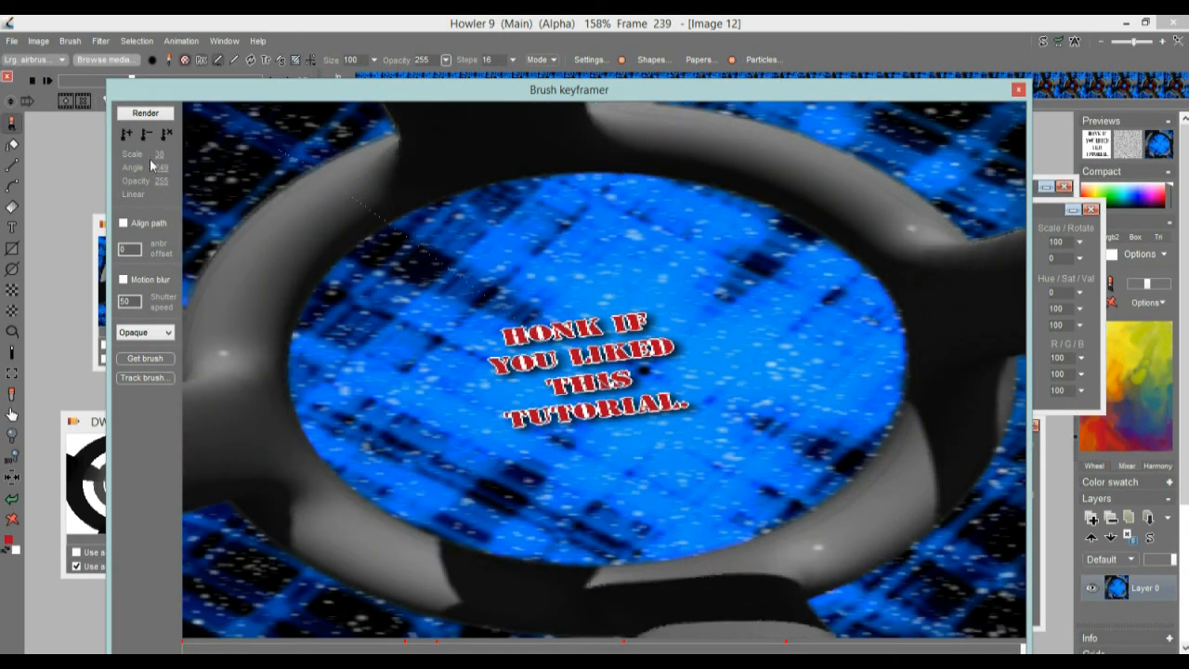
# - At frame 239, keyframe the text brush at scale 105 and angle 359, and preview its motion behind the tunnel around frame 80
pyautogui.moveTo(163, 166)
pyautogui.mouseDown()
pyautogui.moveTo(189, 171)
pyautogui.moveTo(166, 152)
pyautogui.moveTo(177, 155)
pyautogui.moveTo(159, 167)
pyautogui.mouseUp()
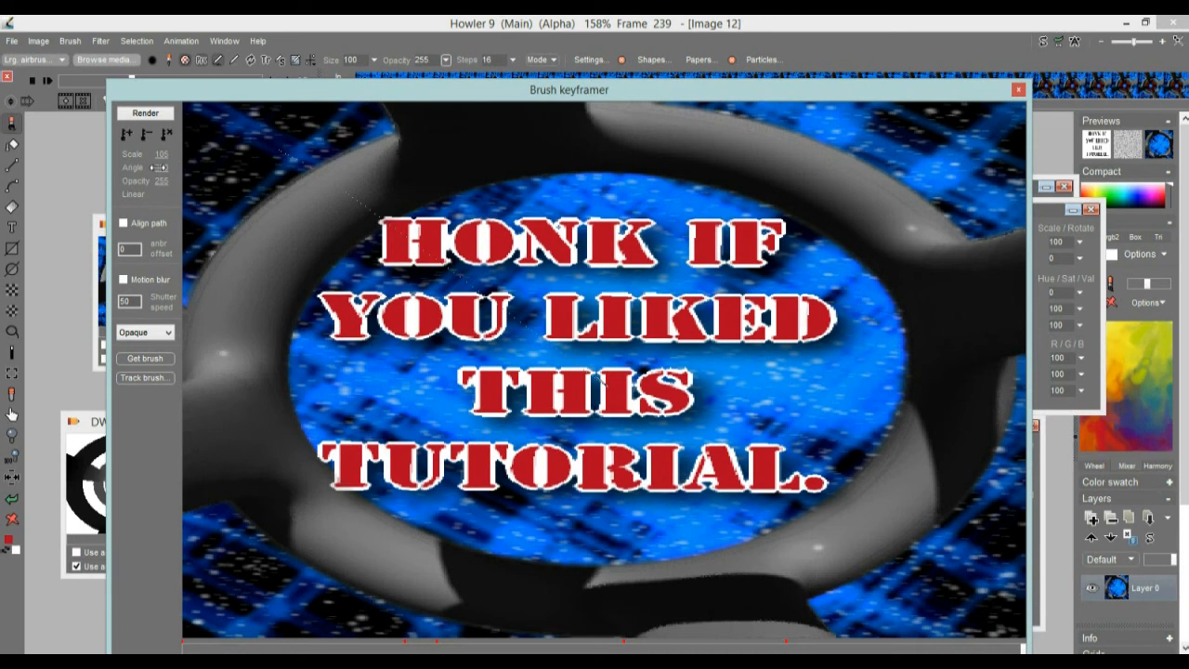
pyautogui.moveTo(159, 168); pyautogui.dragTo(159, 168)
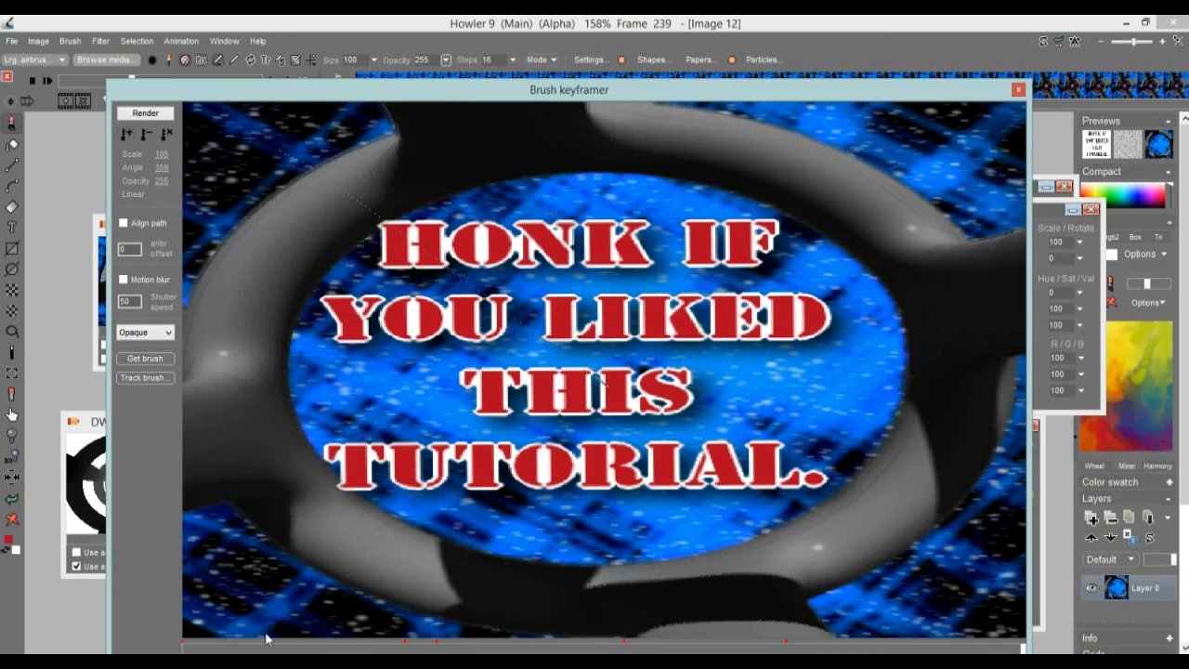
pyautogui.moveTo(225, 649); pyautogui.dragTo(467, 649)
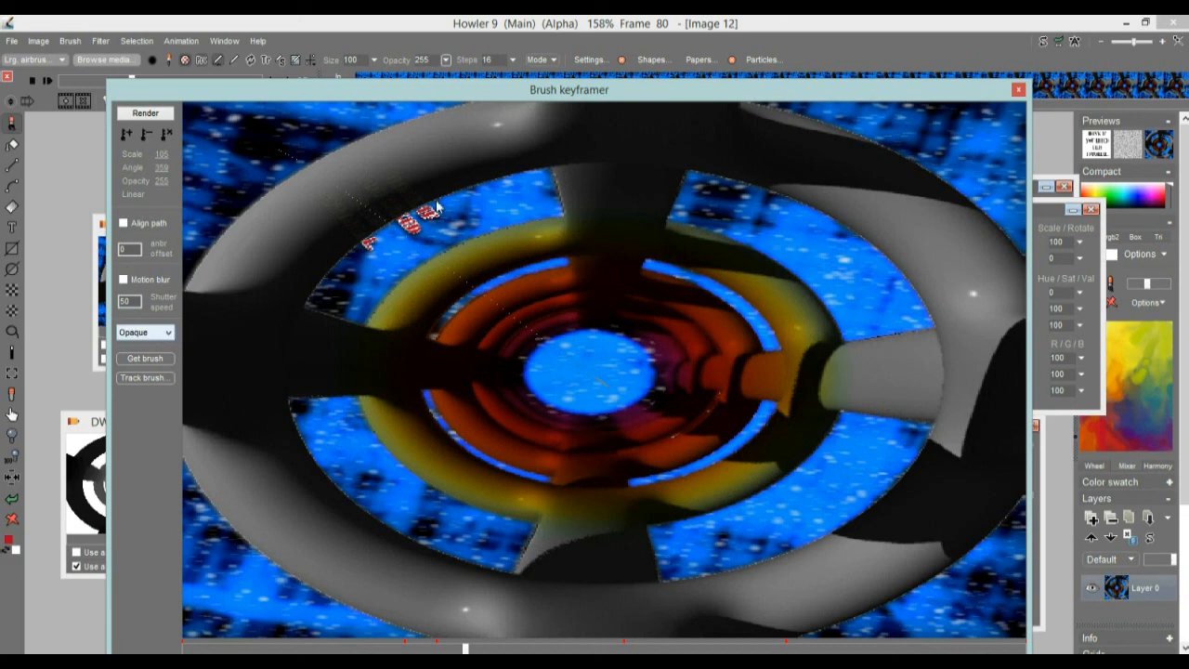
pyautogui.moveTo(490, 651)
pyautogui.mouseDown()
pyautogui.moveTo(530, 647)
pyautogui.moveTo(474, 647)
pyautogui.mouseUp()
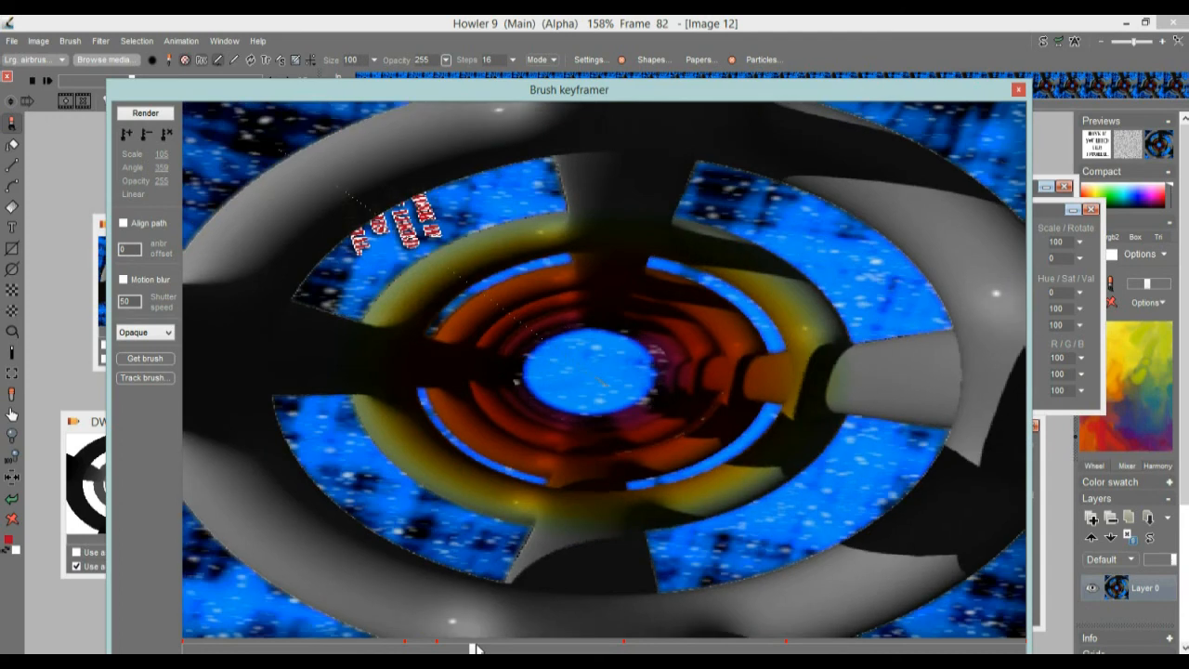
# - Try the Multiply, Screen, Xor and Divide blend modes on the text brush and return it to Opaque
pyautogui.click(151, 332)
pyautogui.click(152, 378)
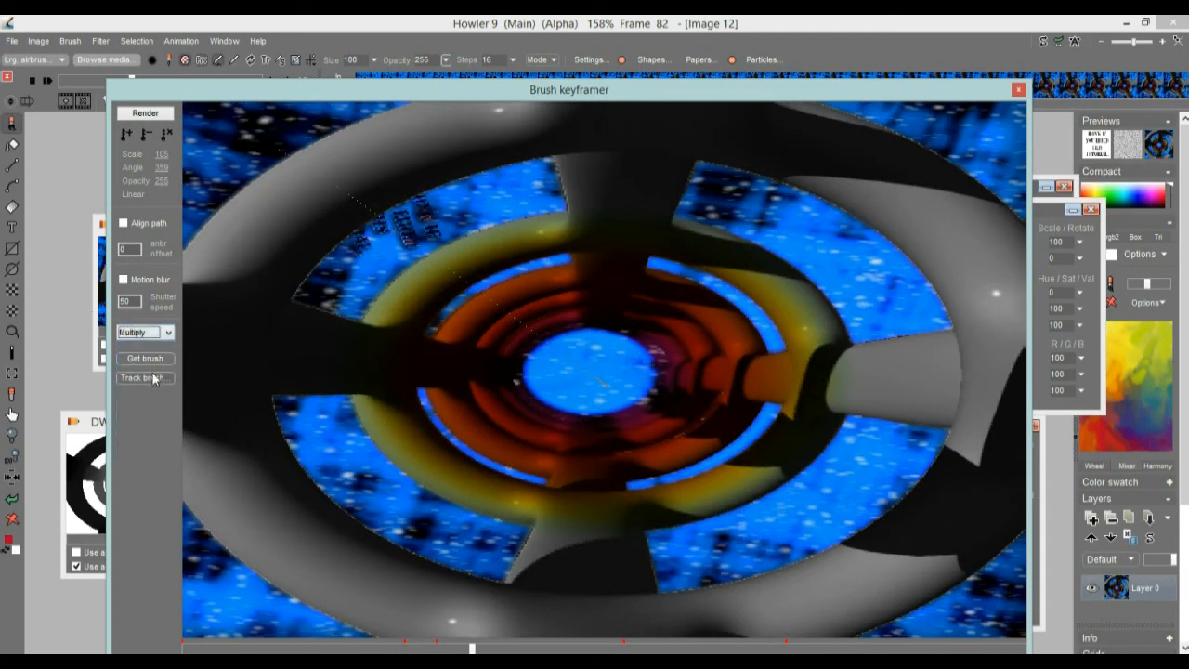
pyautogui.click(150, 335)
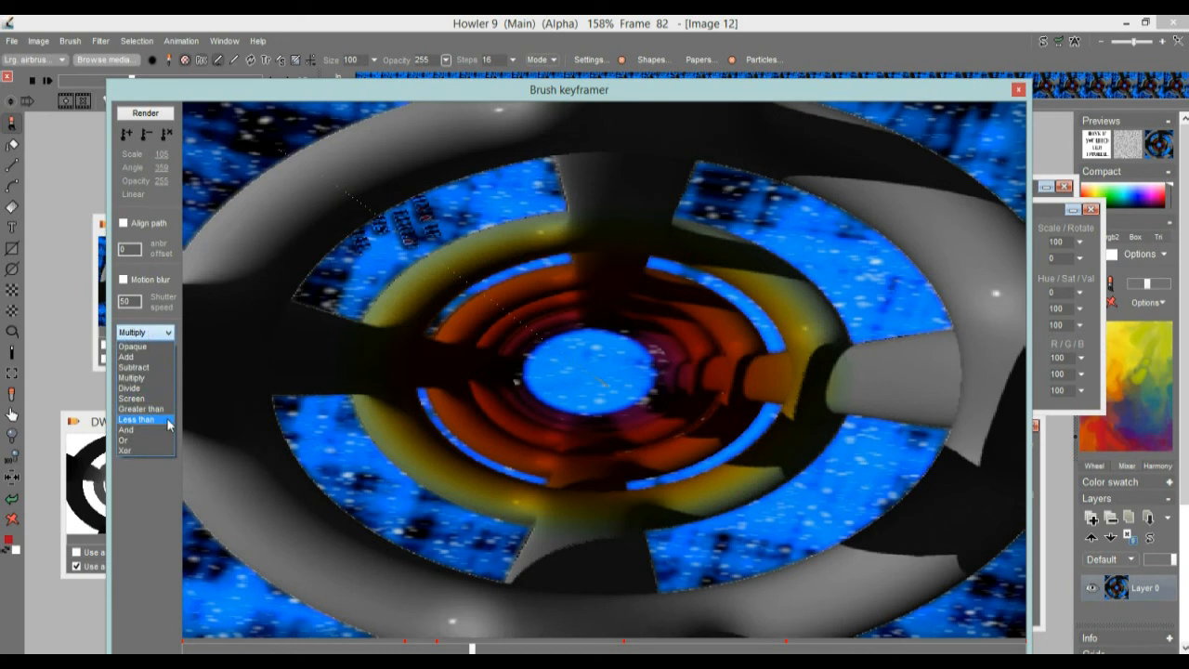
pyautogui.click(143, 400)
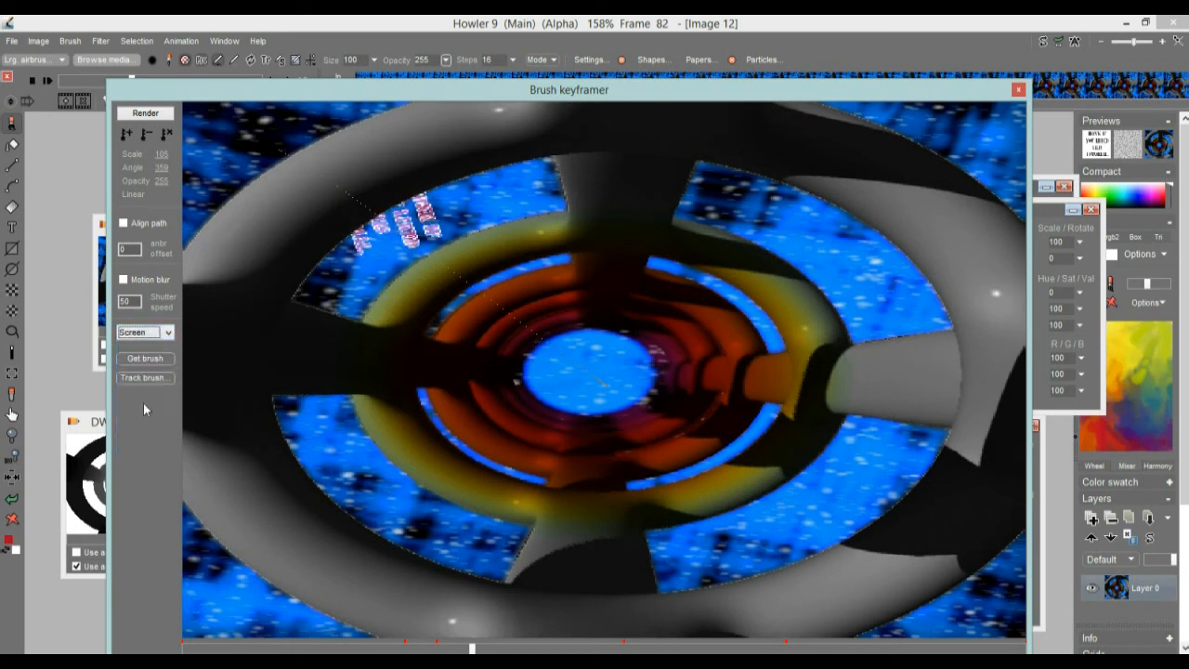
pyautogui.click(151, 336)
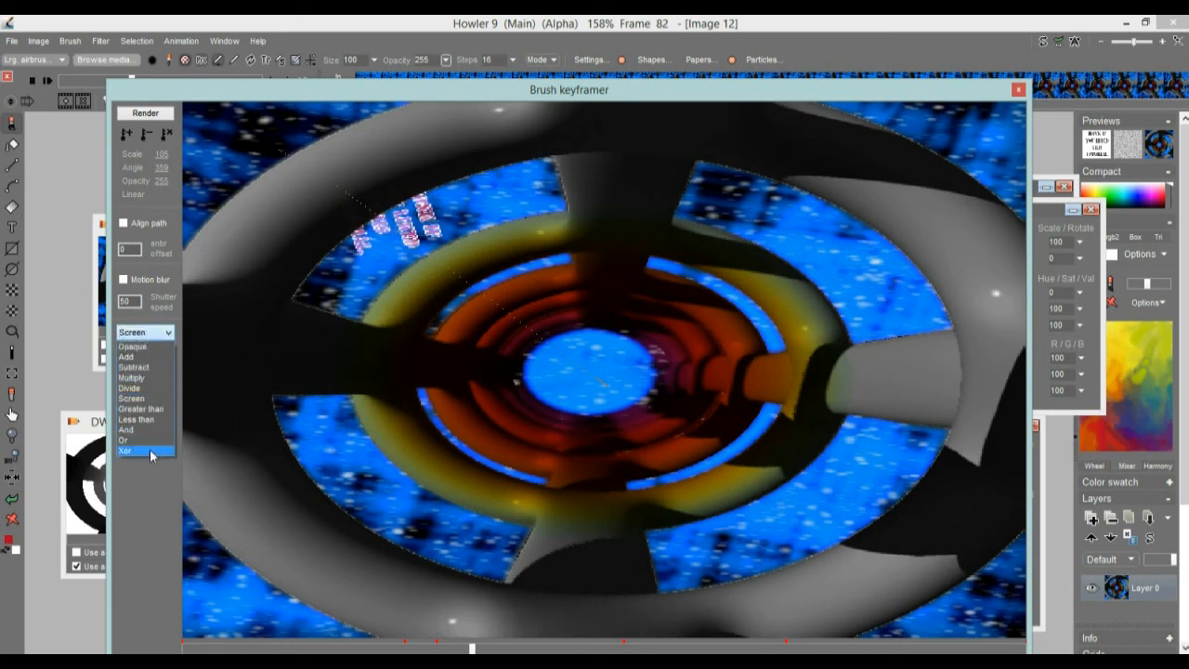
pyautogui.click(144, 452)
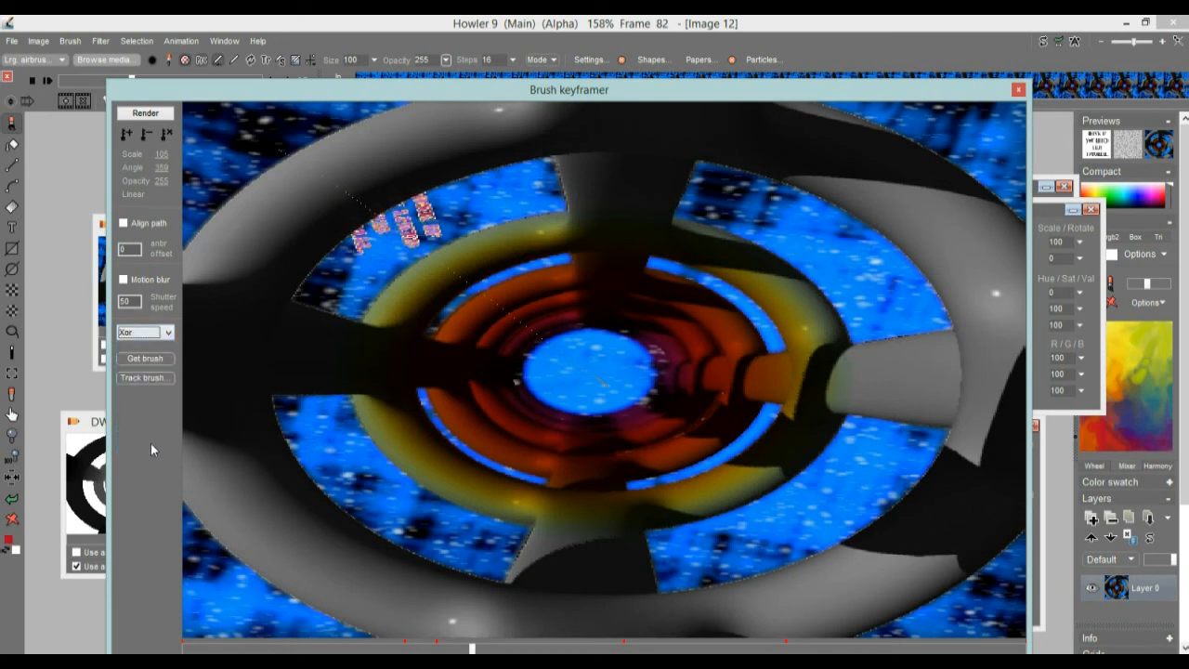
pyautogui.click(134, 337)
pyautogui.click(148, 394)
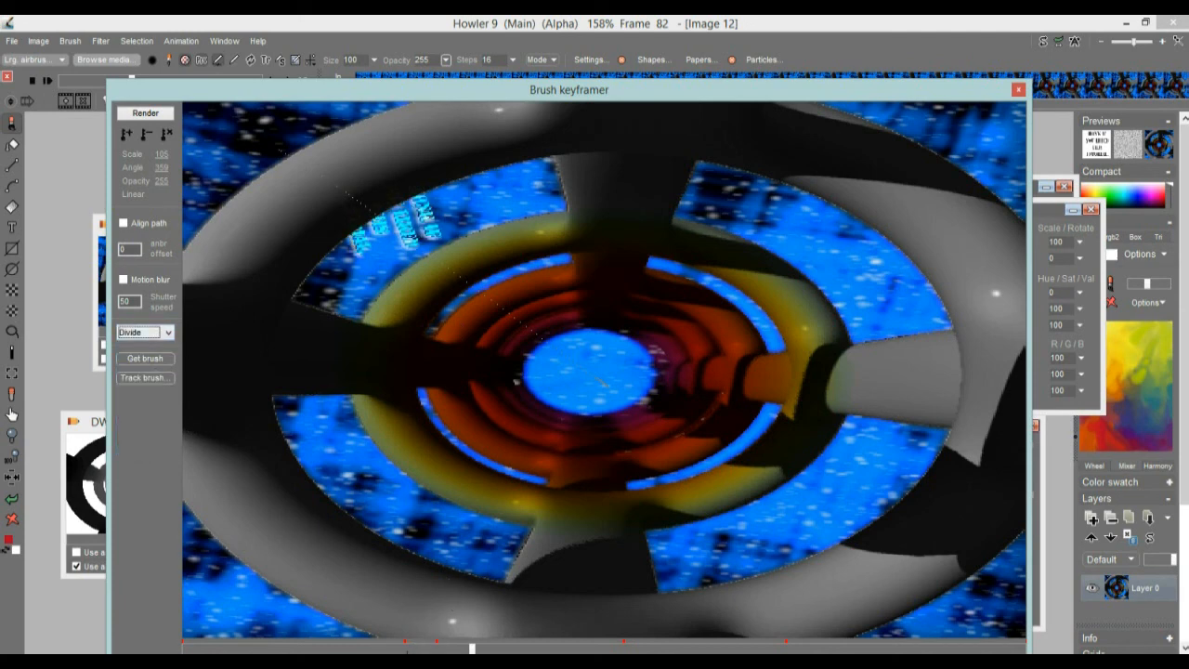
pyautogui.moveTo(471, 649); pyautogui.dragTo(381, 648)
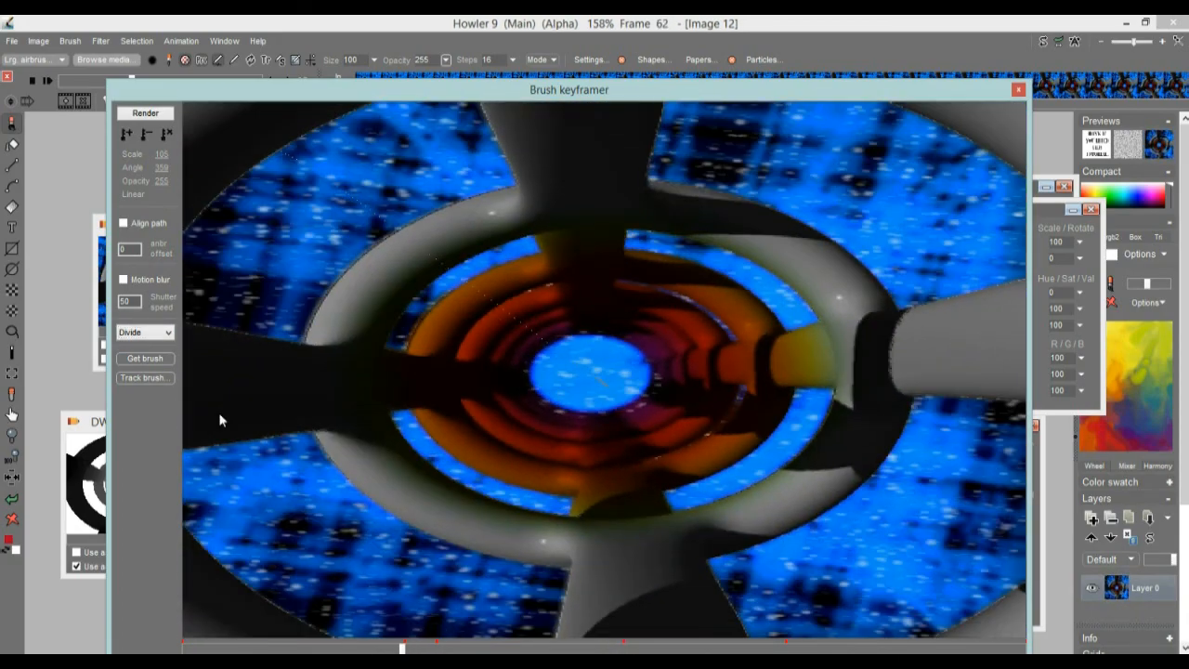
pyautogui.click(166, 332)
pyautogui.click(133, 346)
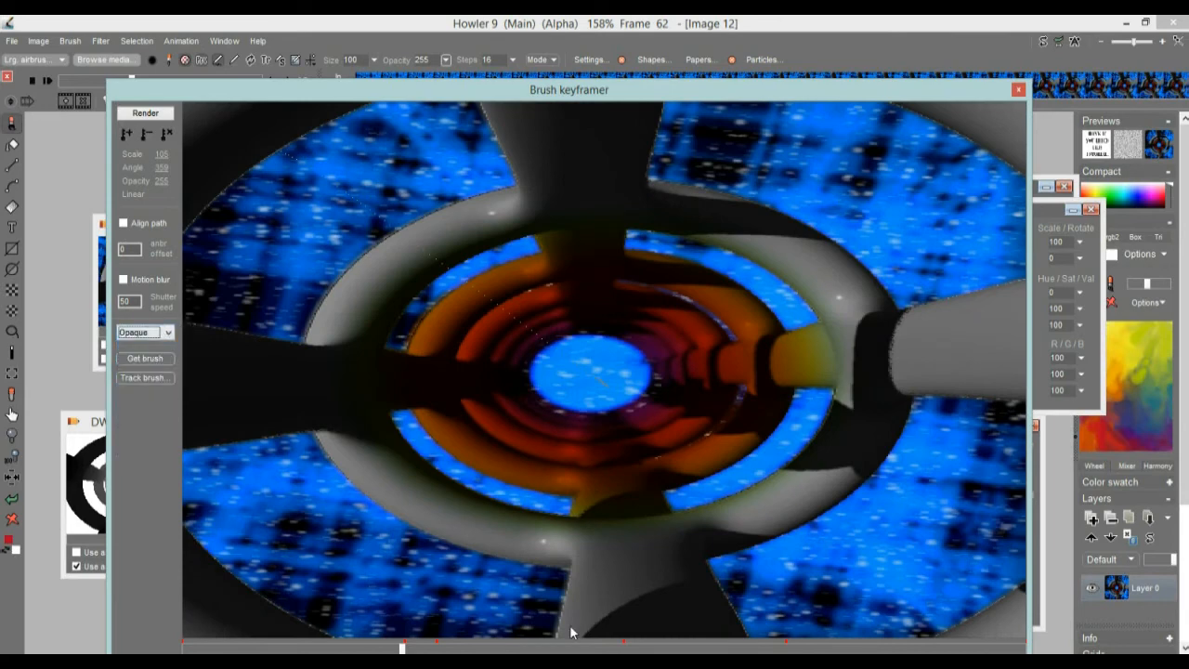
# - Render the keyframed text brush into the tunnel animation and close the Brush keyframer
pyautogui.click(295, 643)
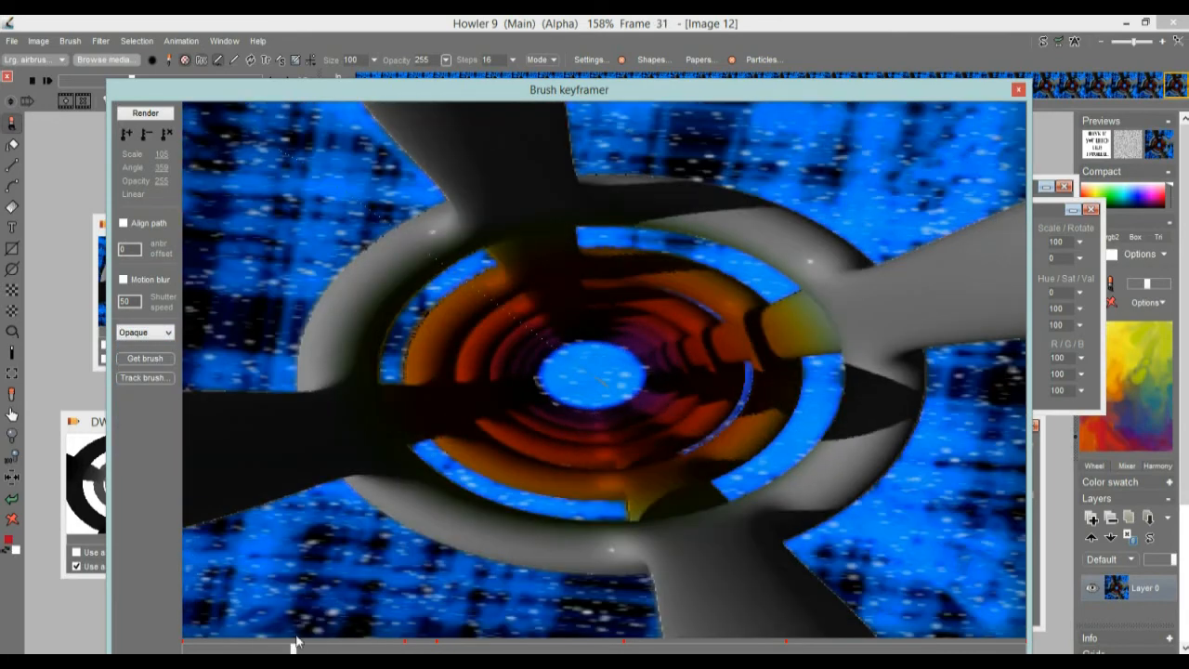
pyautogui.click(145, 113)
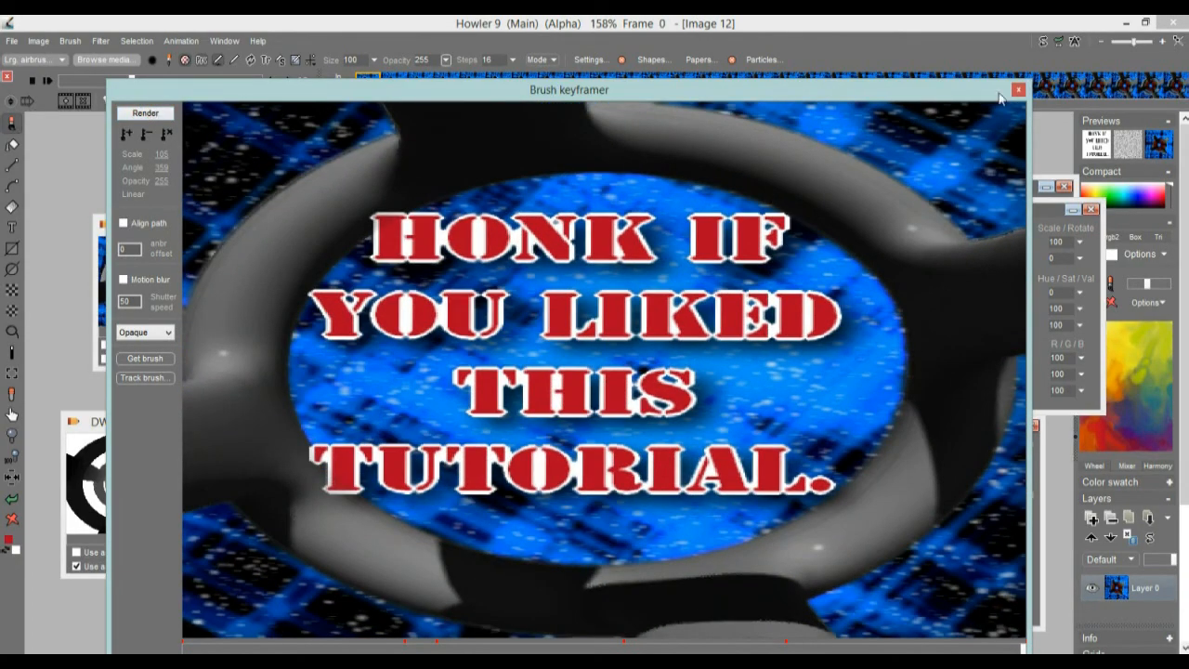
pyautogui.click(1019, 89)
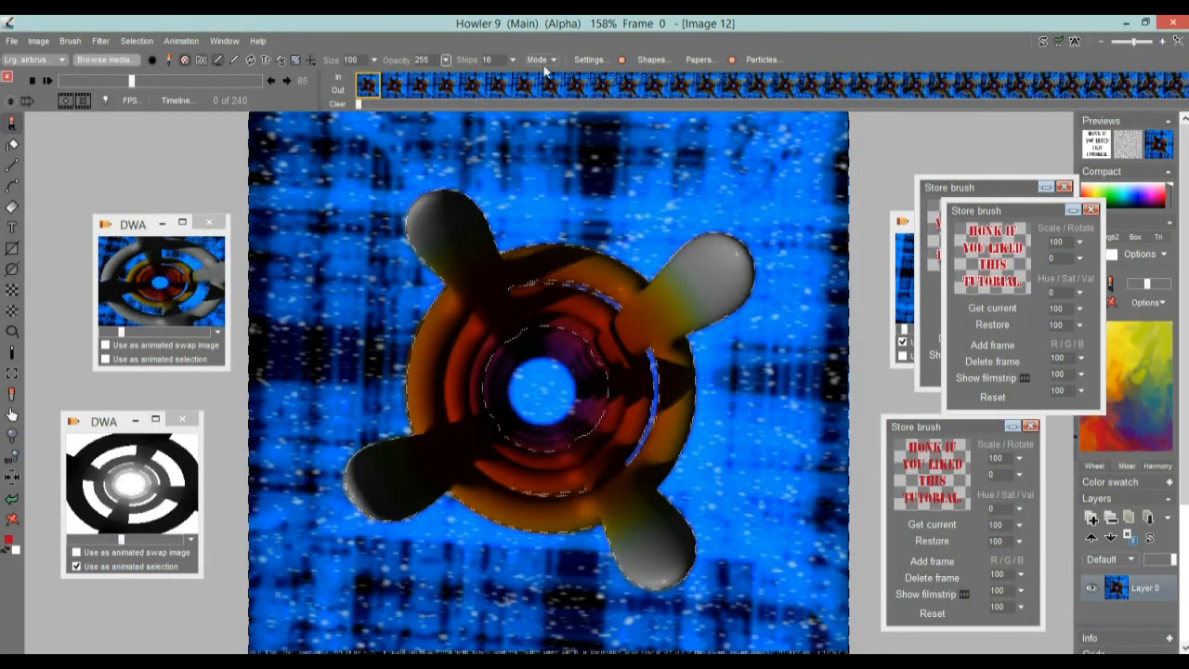
# - Clear the selection, stop using the black-and-white DWA as the animated selection, and return to frame 0
pyautogui.click(142, 46)
pyautogui.click(172, 53)
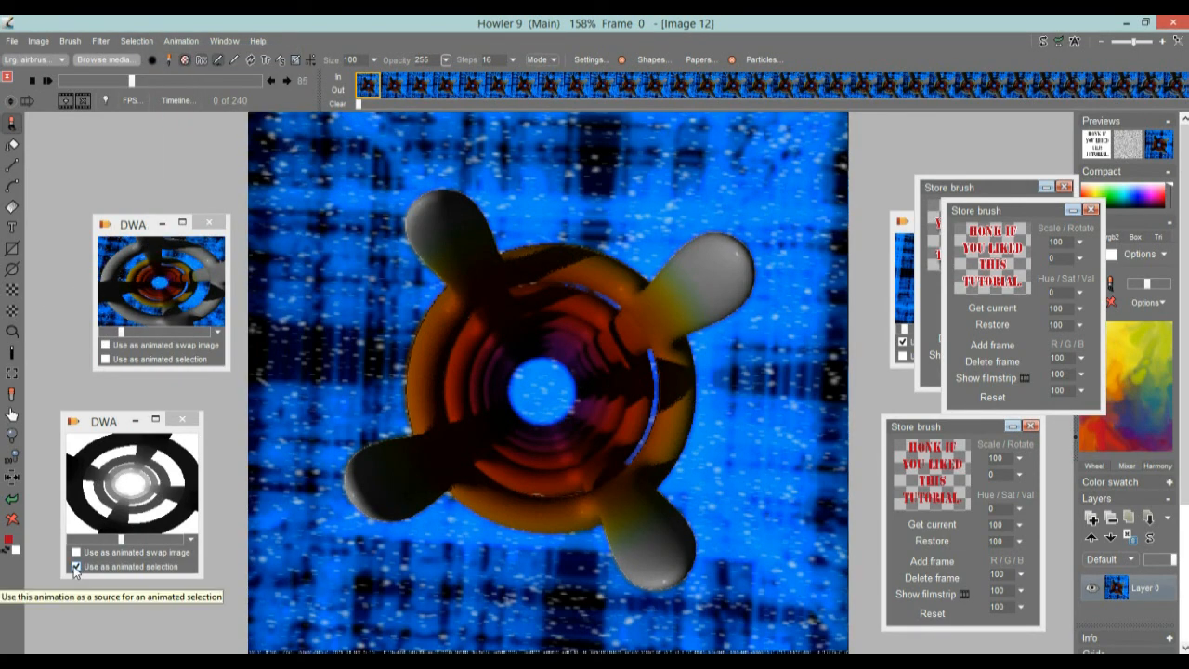
pyautogui.click(76, 566)
pyautogui.moveTo(144, 81); pyautogui.dragTo(4, 56)
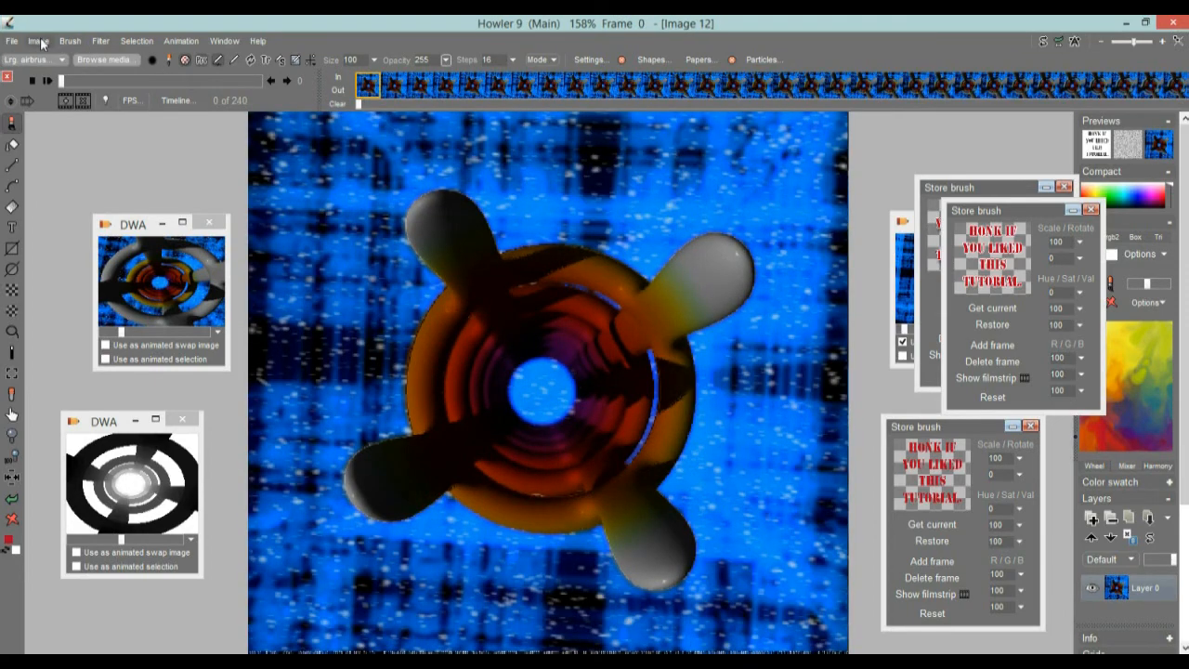
pyautogui.click(499, 268)
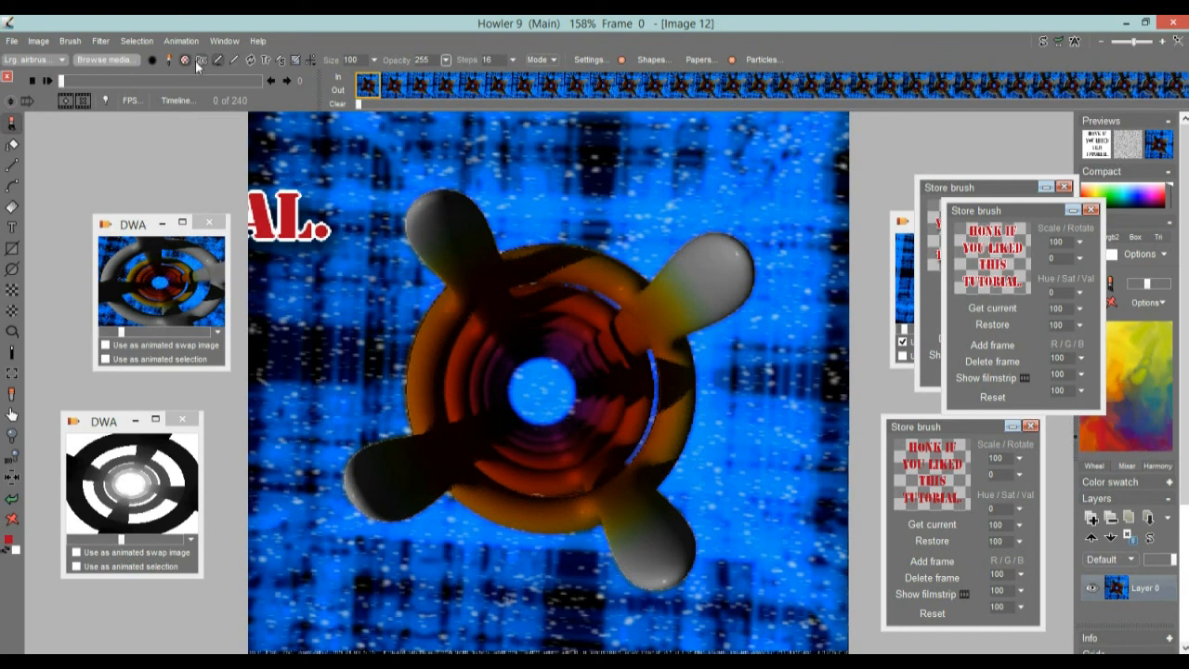
pyautogui.click(102, 41)
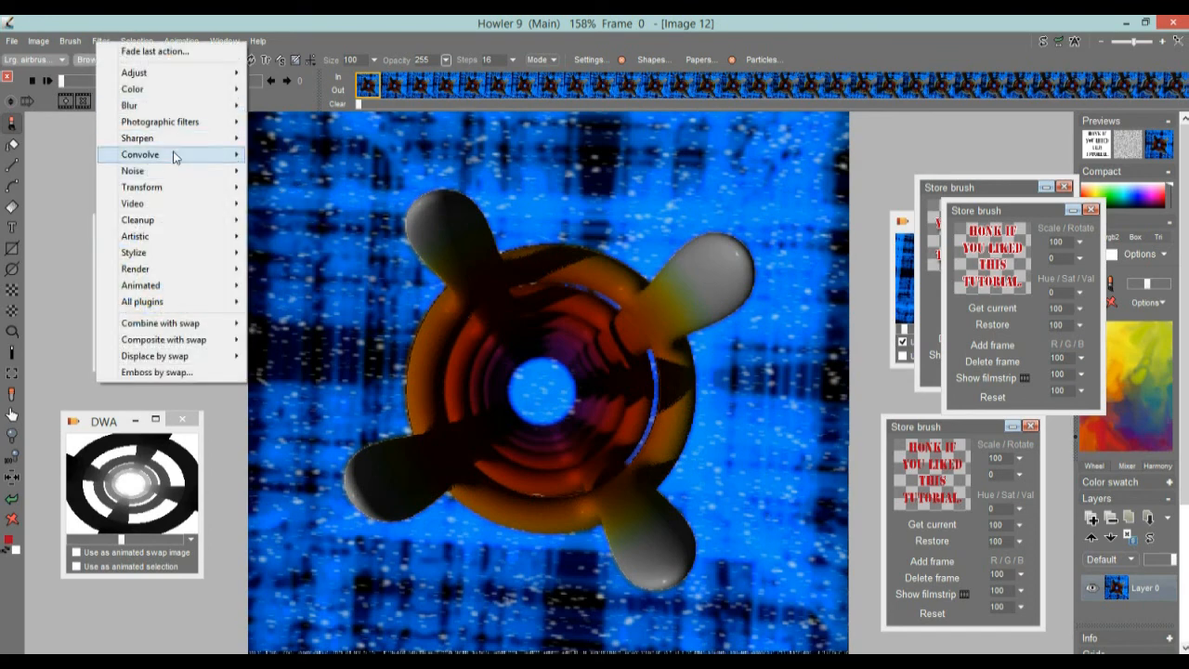
pyautogui.moveTo(169, 122)
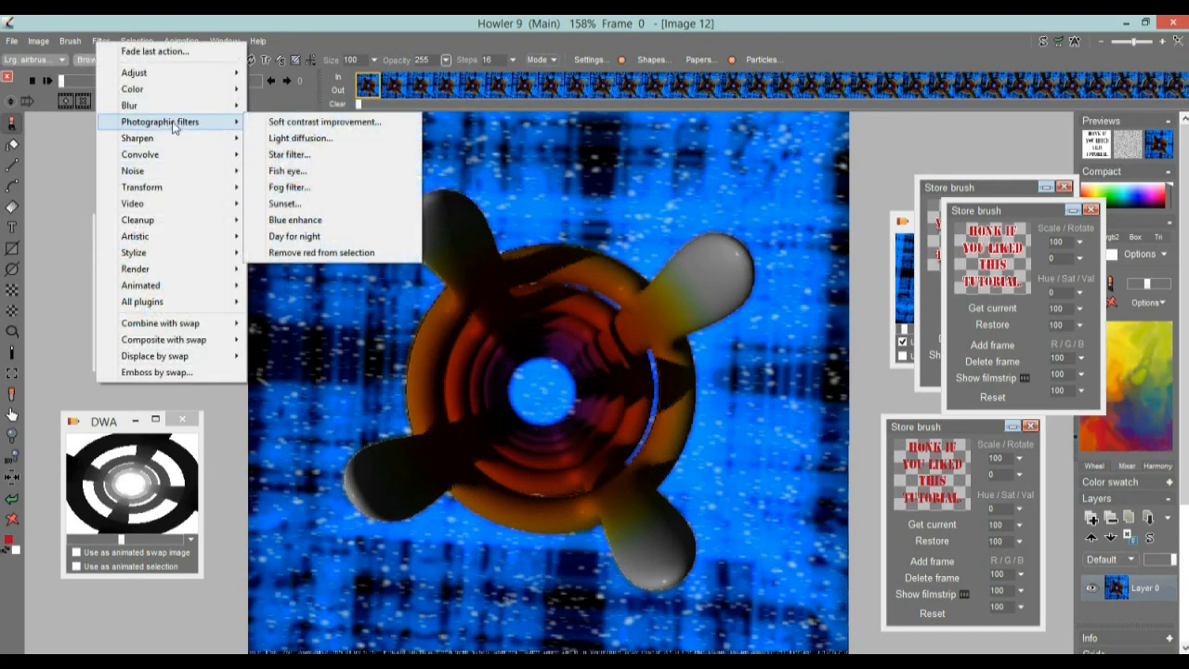
pyautogui.click(309, 122)
pyautogui.moveTo(585, 326)
pyautogui.mouseDown()
pyautogui.moveTo(569, 328)
pyautogui.moveTo(578, 332)
pyautogui.mouseUp()
pyautogui.moveTo(570, 282); pyautogui.dragTo(883, 216)
pyautogui.moveTo(935, 292); pyautogui.dragTo(949, 313)
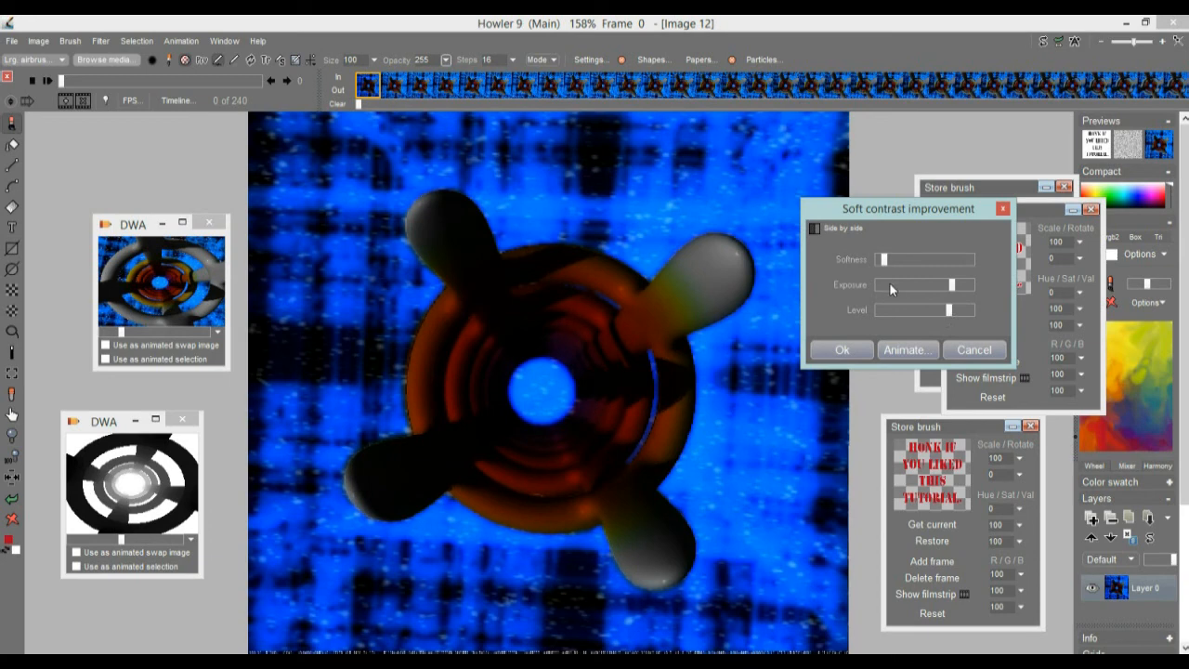
pyautogui.click(972, 349)
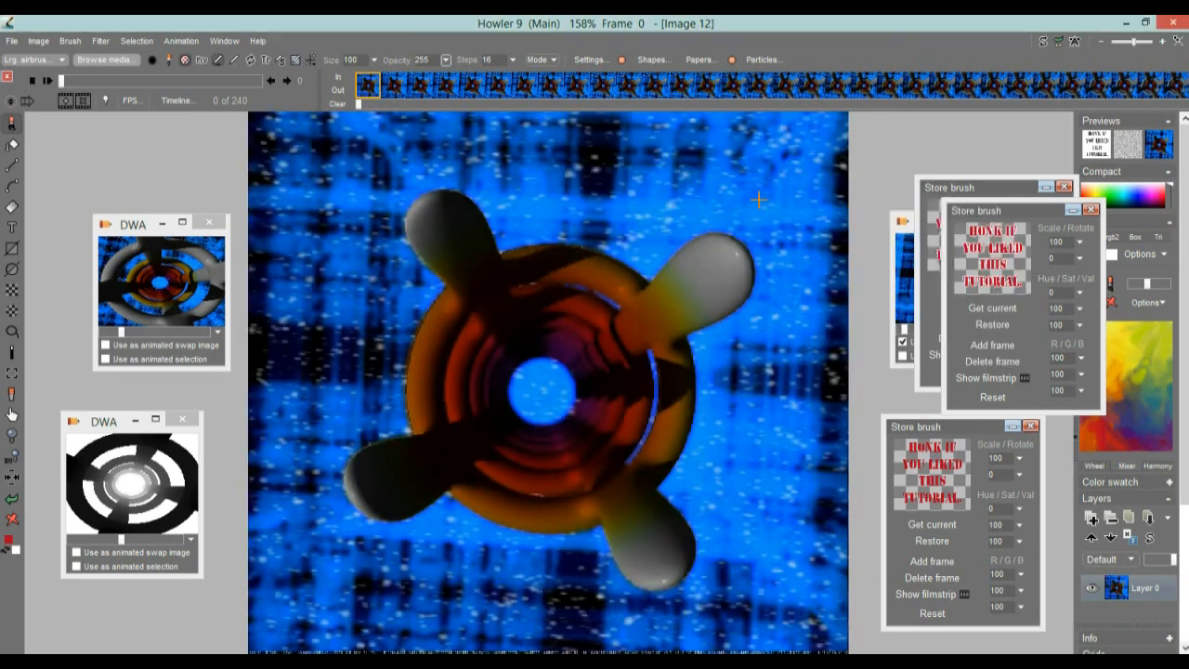
# - Apply the Light diffusion photographic filter to all frames of the tunnel animation
pyautogui.click(100, 41)
pyautogui.click(100, 42)
pyautogui.click(100, 42)
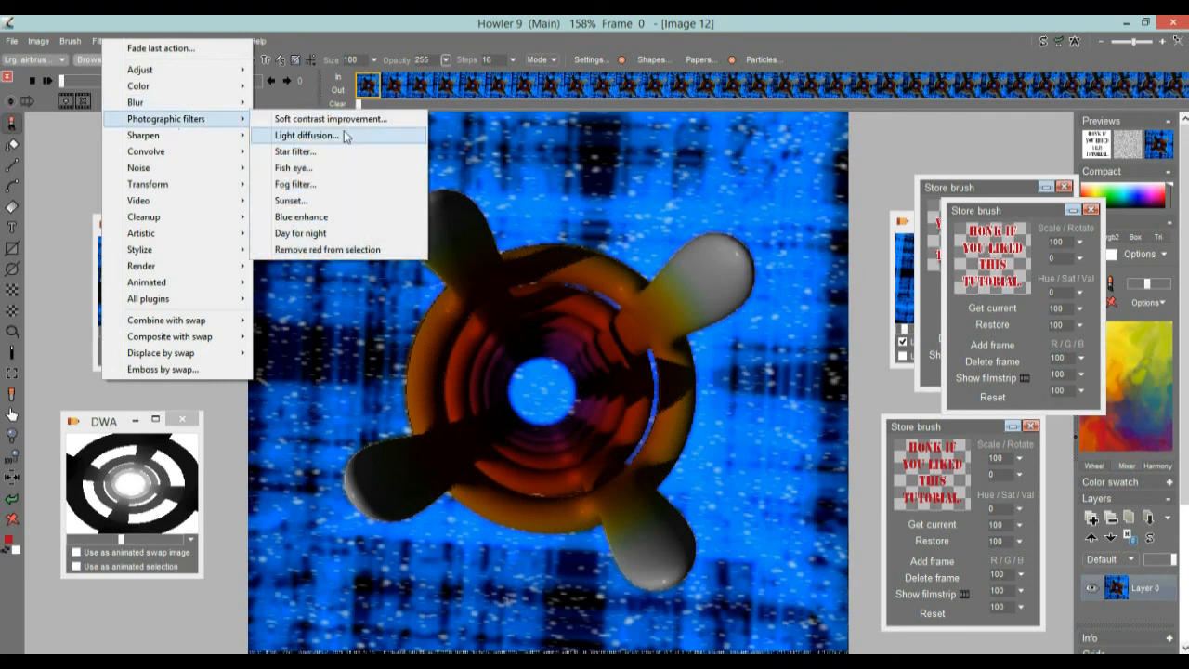
pyautogui.click(357, 137)
pyautogui.moveTo(608, 299); pyautogui.dragTo(608, 289)
pyautogui.click(592, 425)
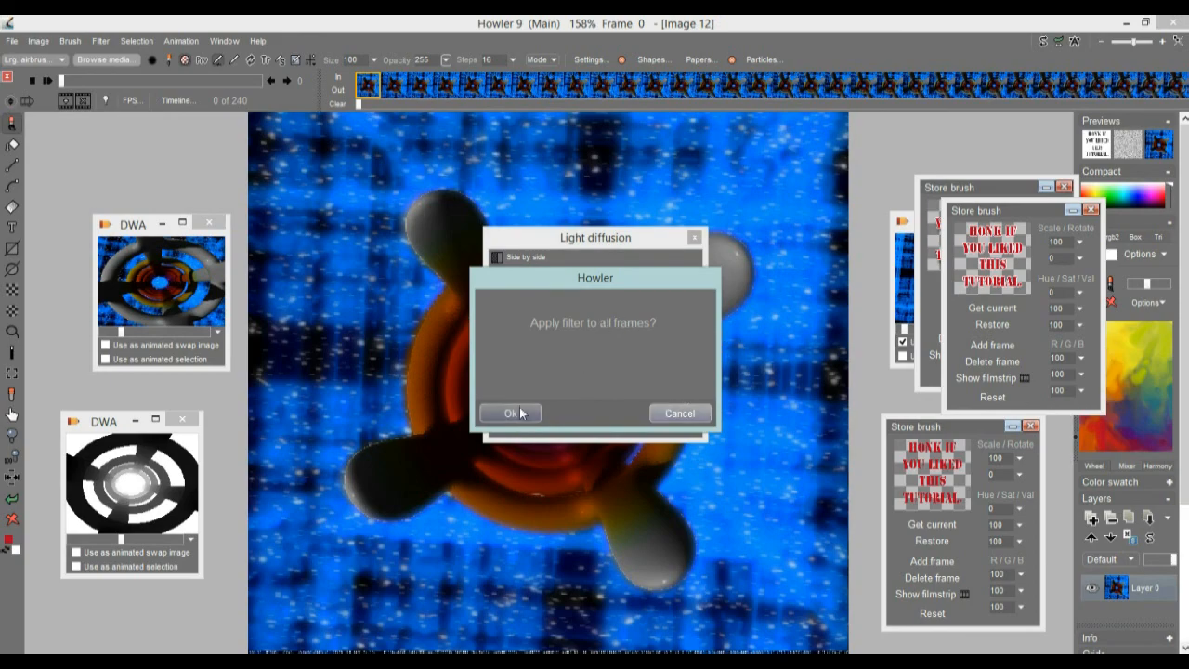
pyautogui.click(516, 415)
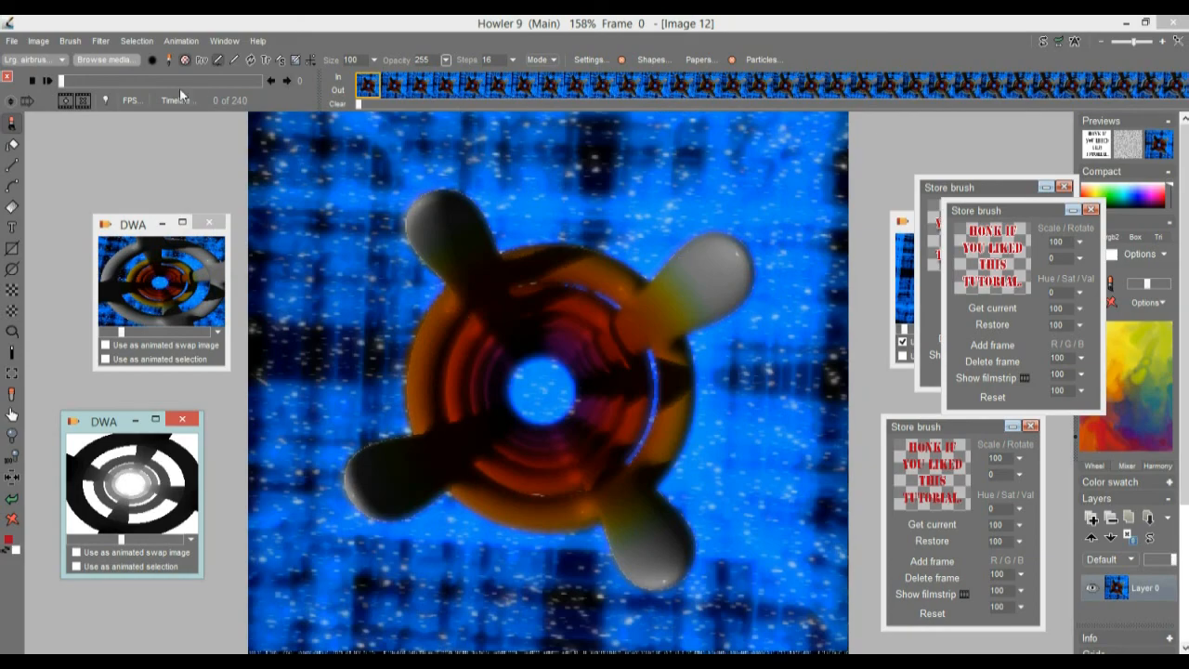
# - Play the finished animation from frame 0 to review the rendered text and light diffusion
pyautogui.moveTo(82, 82); pyautogui.dragTo(16, 93)
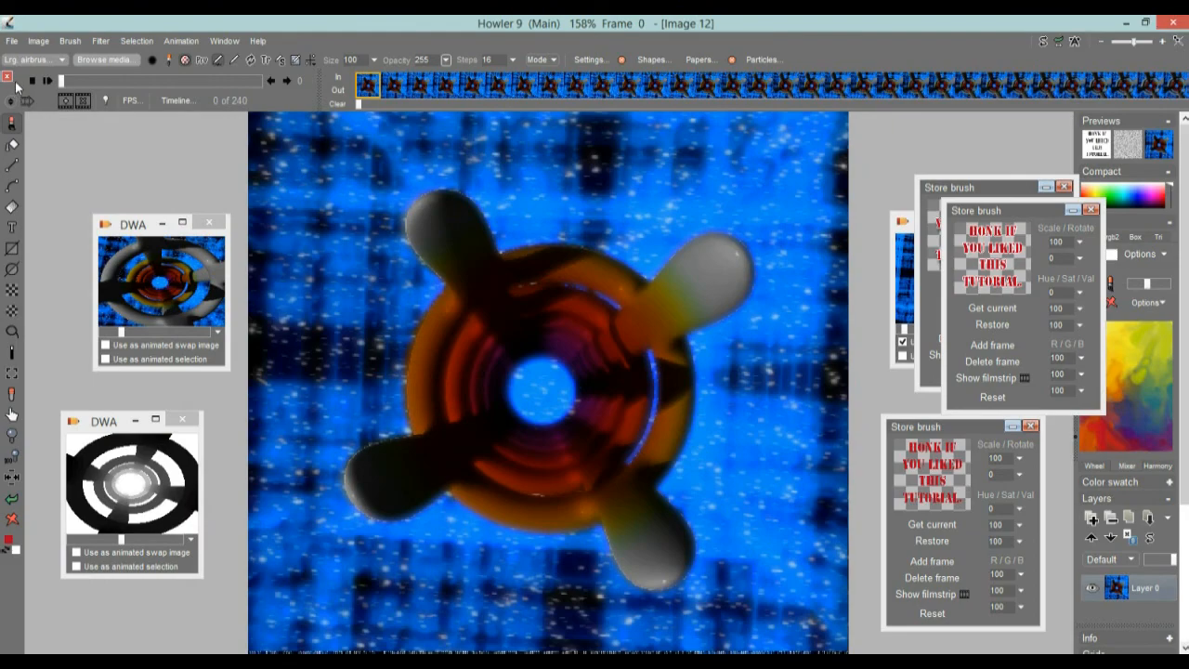
pyautogui.click(47, 81)
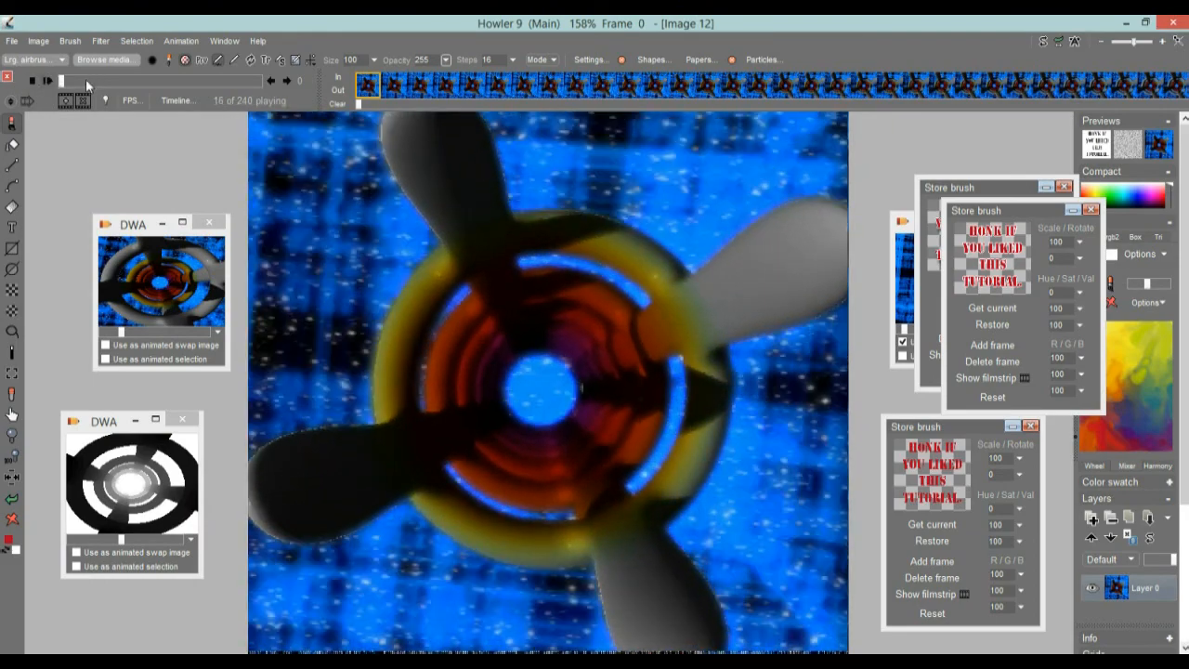